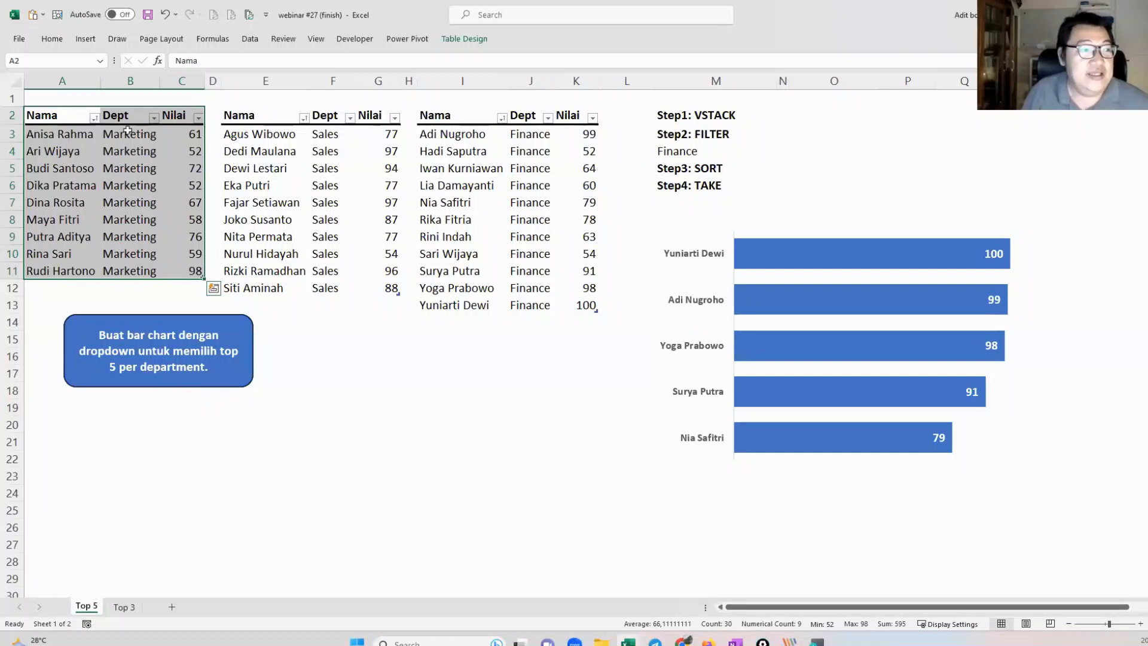
Step: Examine the Nama, Dept and Nilai columns across the Marketing, Sales and Finance tables on the Top 5 sheet
left_click_drag(72, 120, 201, 272)
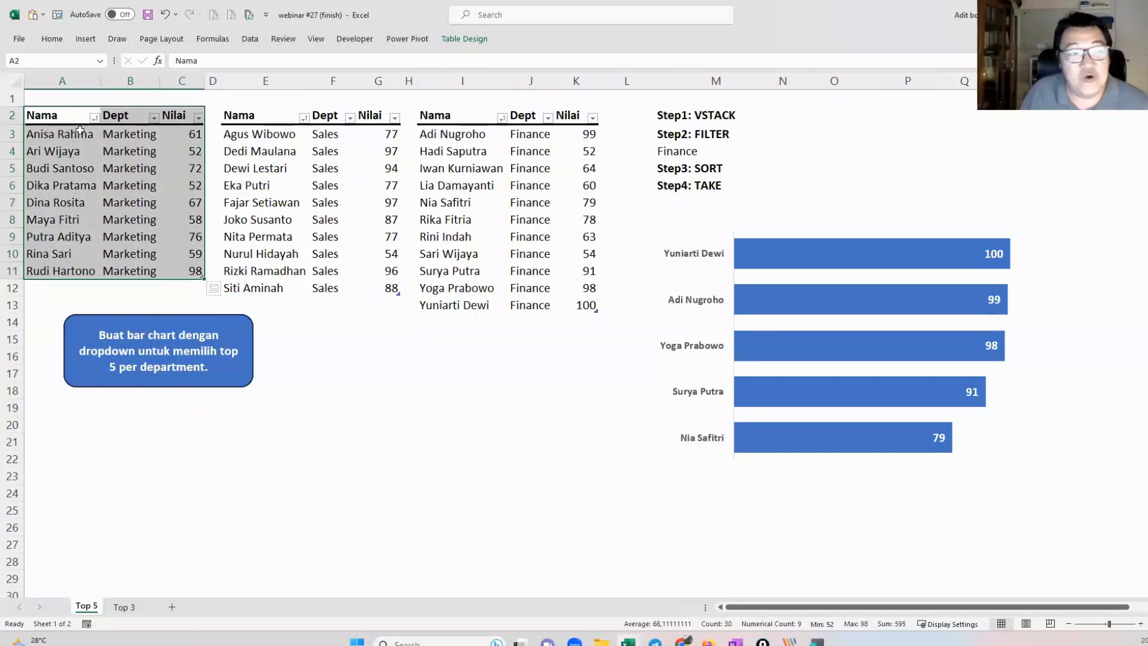
left_click_drag(113, 132, 153, 268)
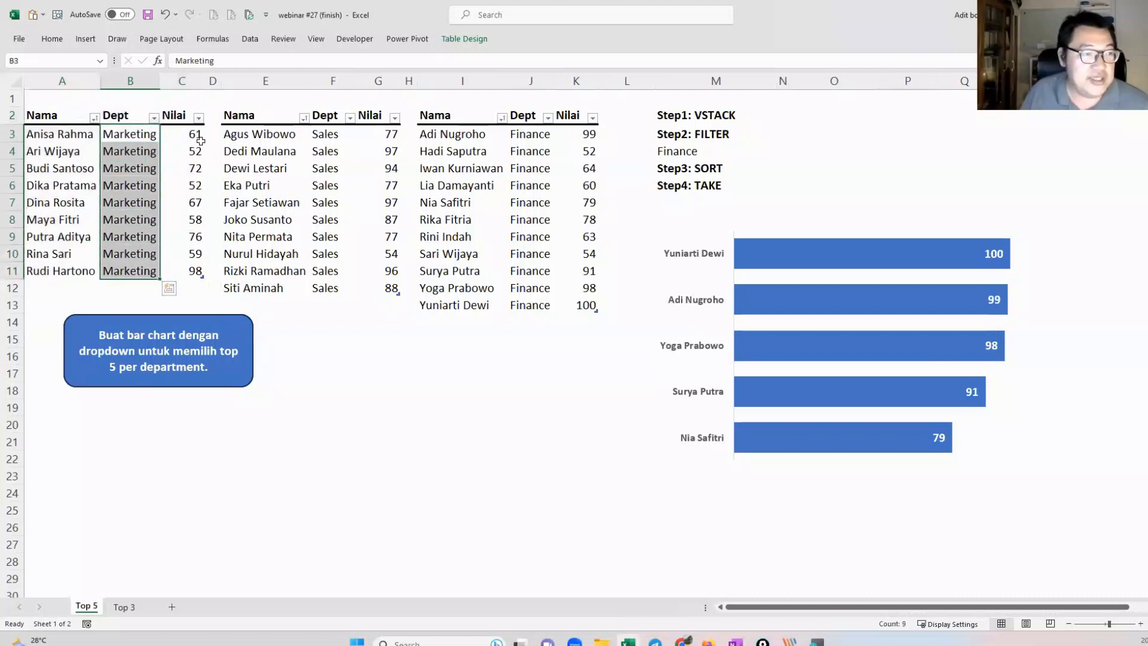
left_click_drag(197, 136, 193, 271)
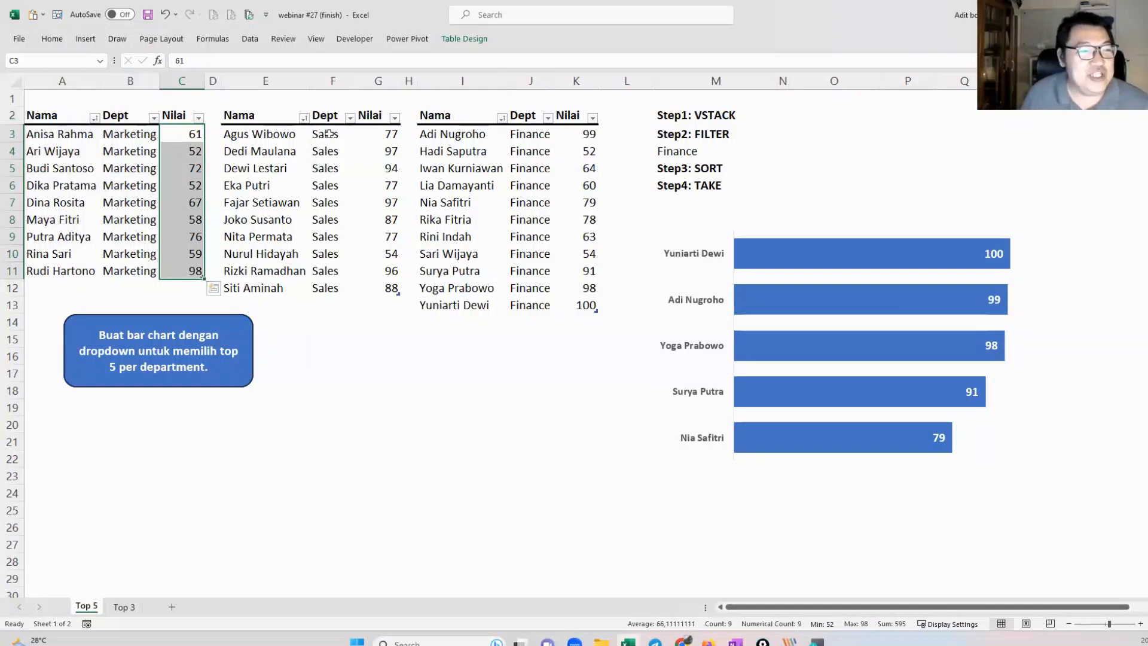
left_click_drag(329, 134, 328, 288)
left_click_drag(519, 140, 540, 304)
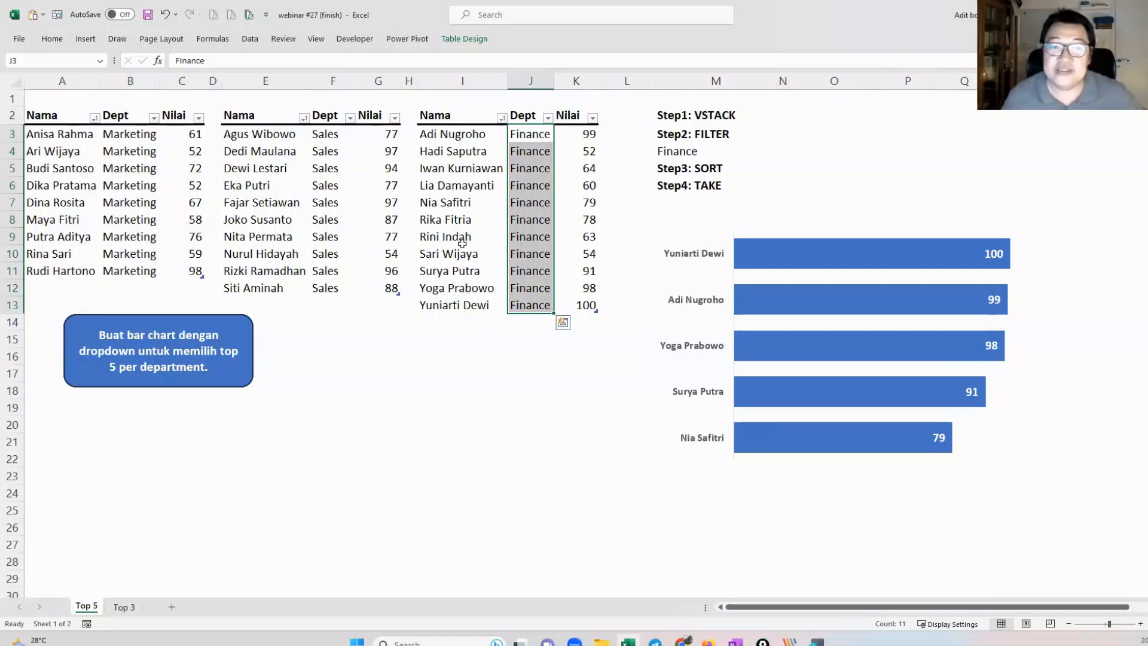
left_click(499, 217)
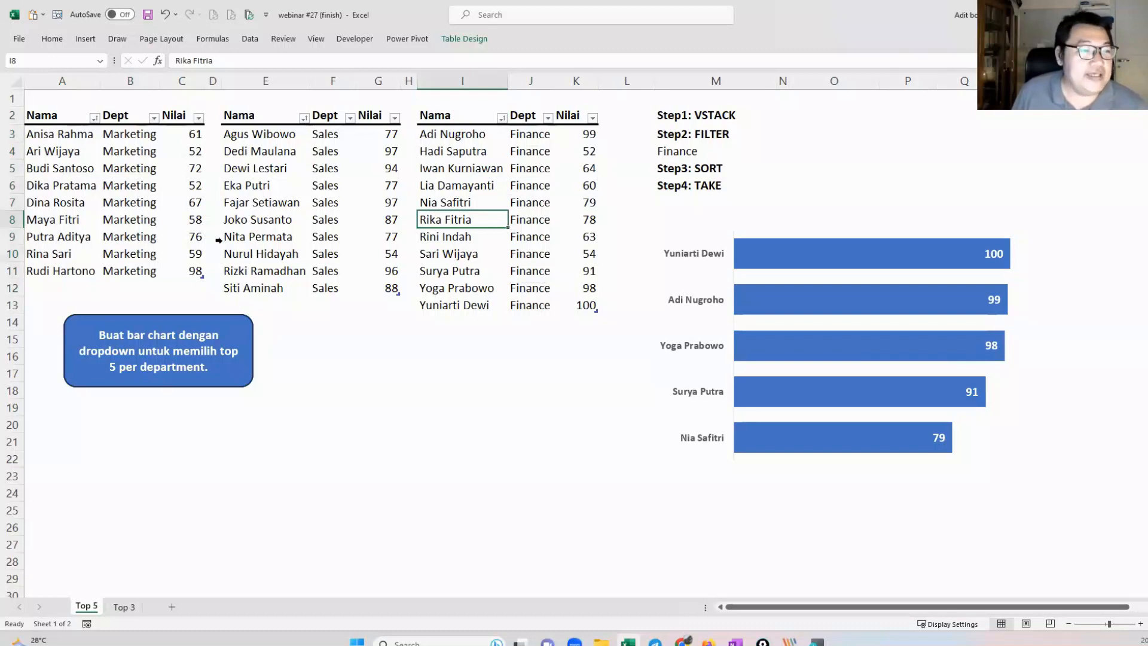
left_click(149, 204)
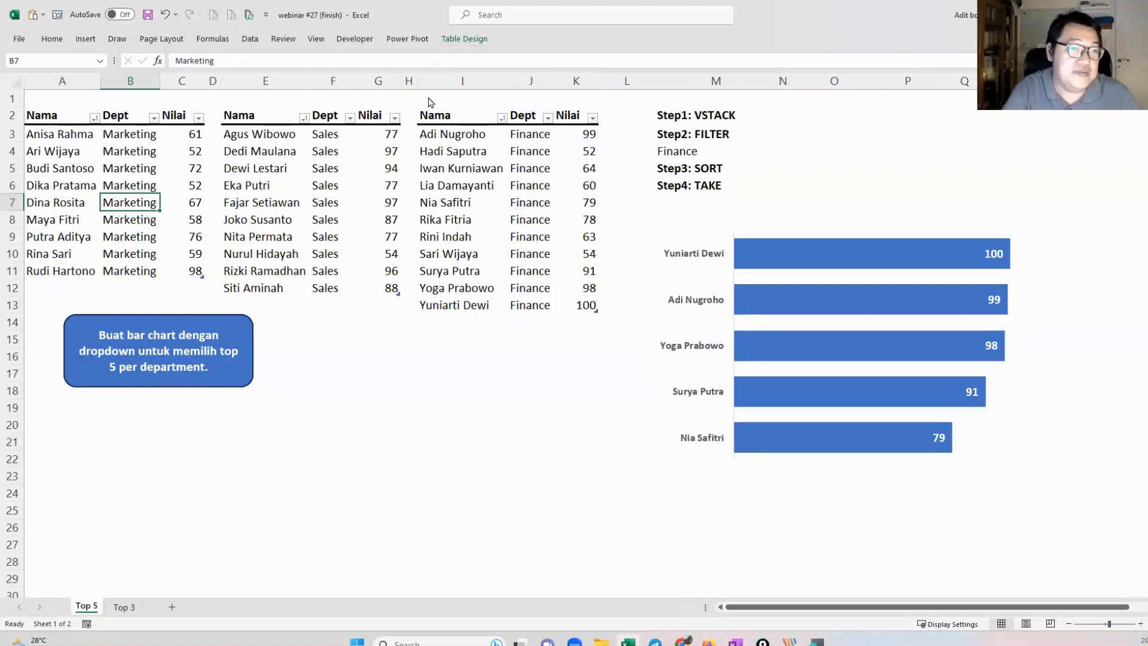
left_click_drag(428, 99, 455, 55)
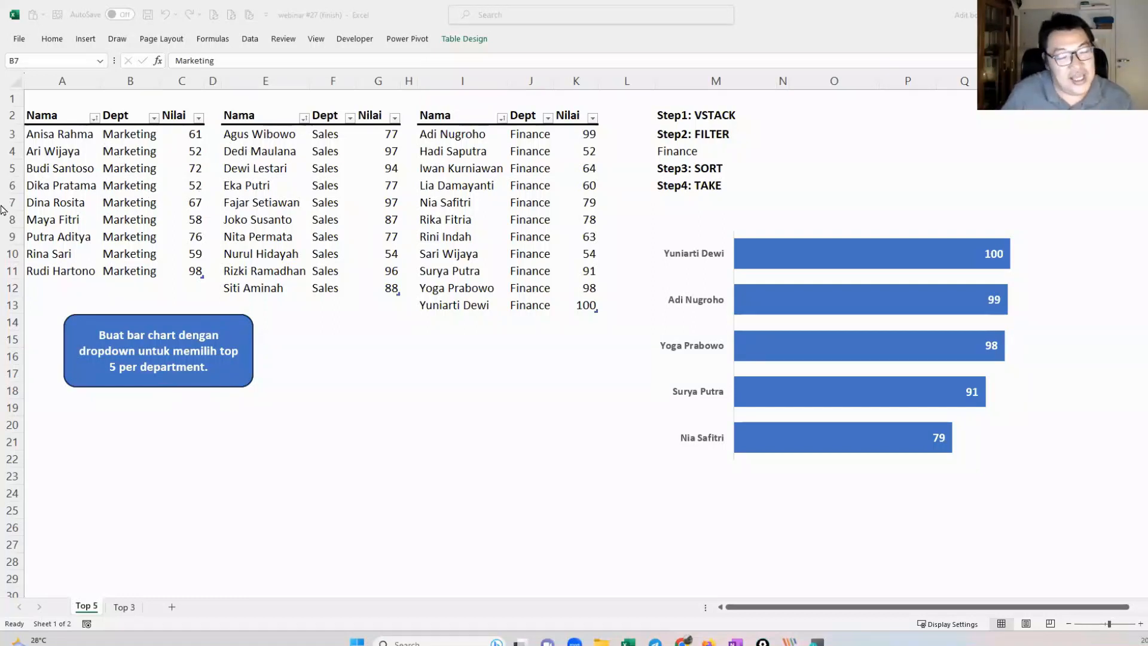
Step: Check the table names assigned to the Sales and Finance tables in their table design settings
left_click(127, 198)
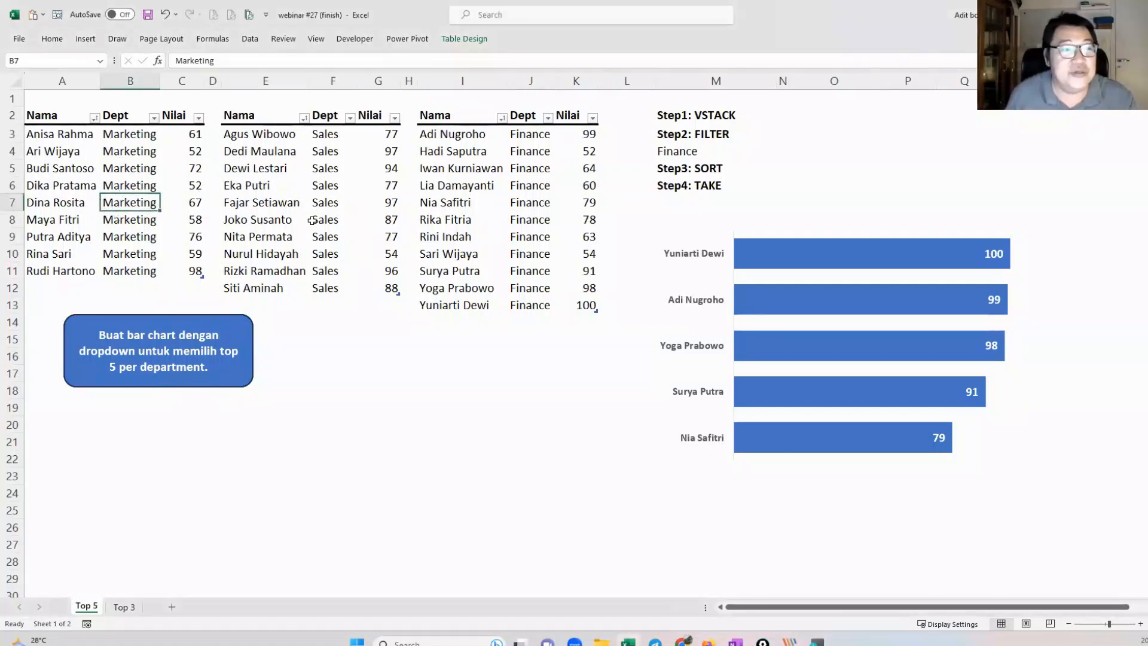
left_click(315, 187)
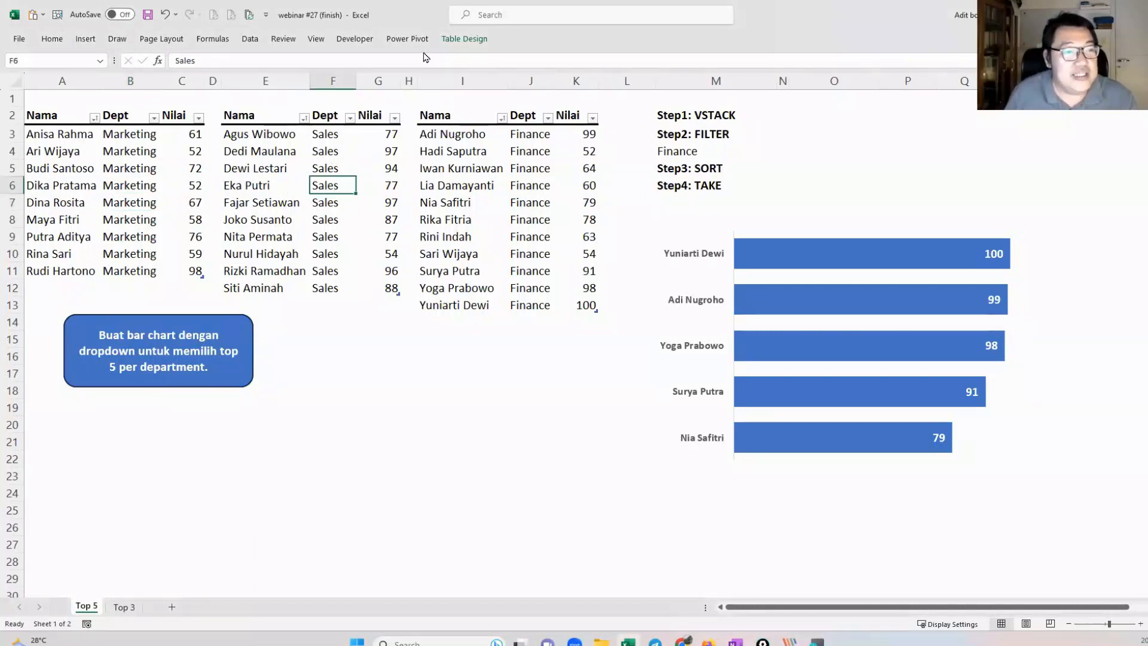
left_click(463, 40)
left_click(469, 41)
double_click(469, 40)
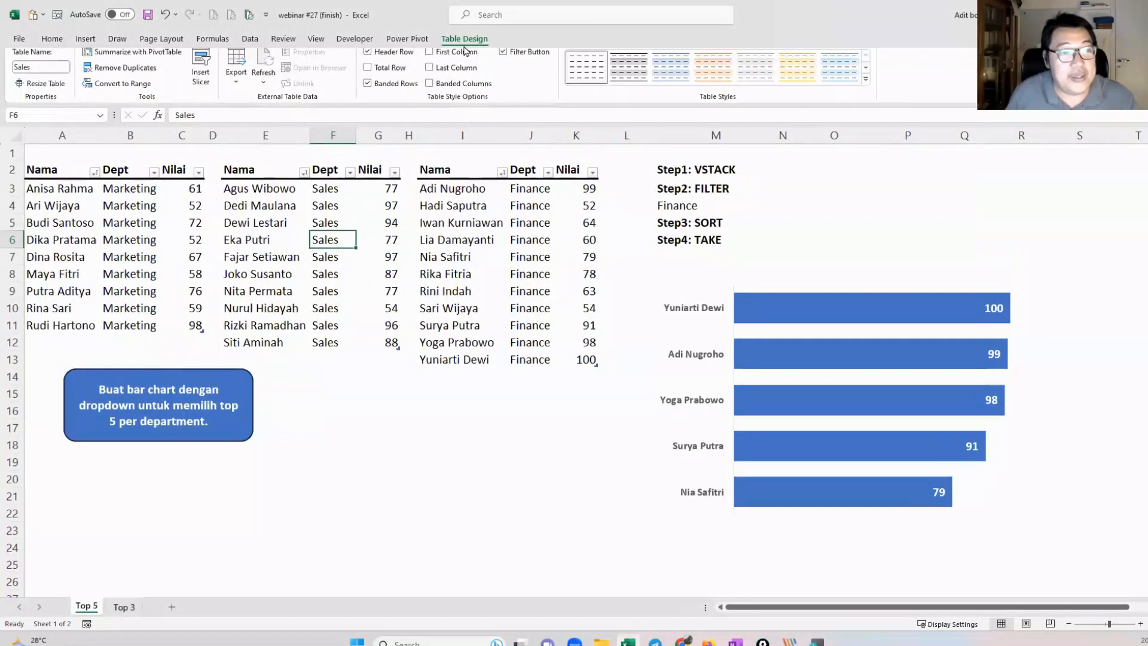
left_click(42, 72)
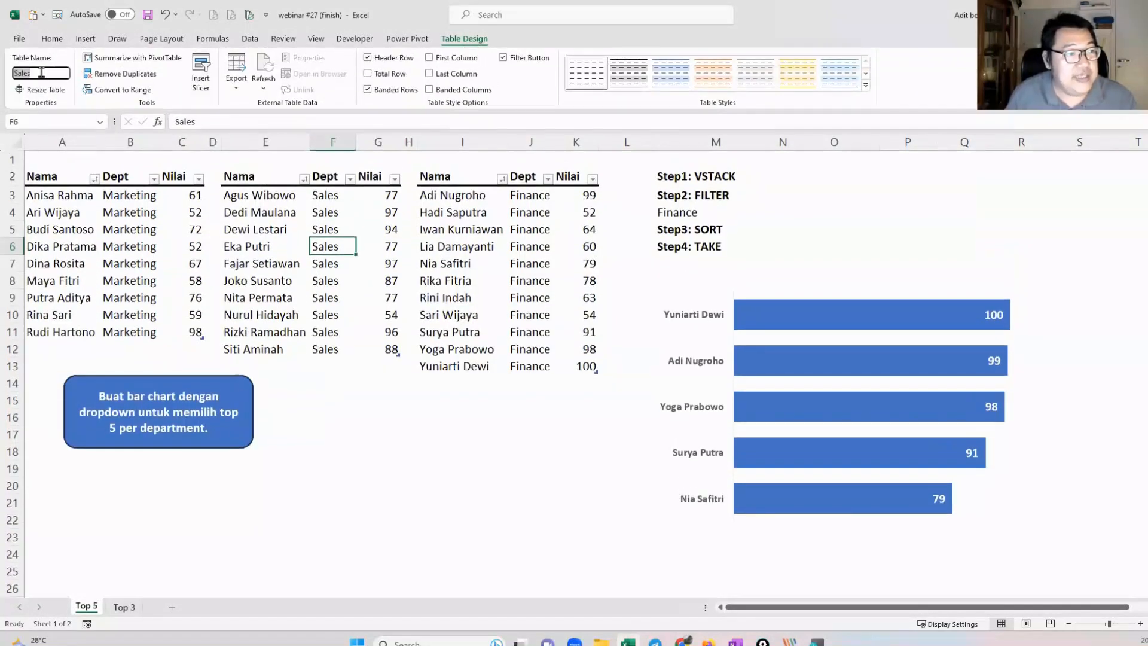
left_click(499, 235)
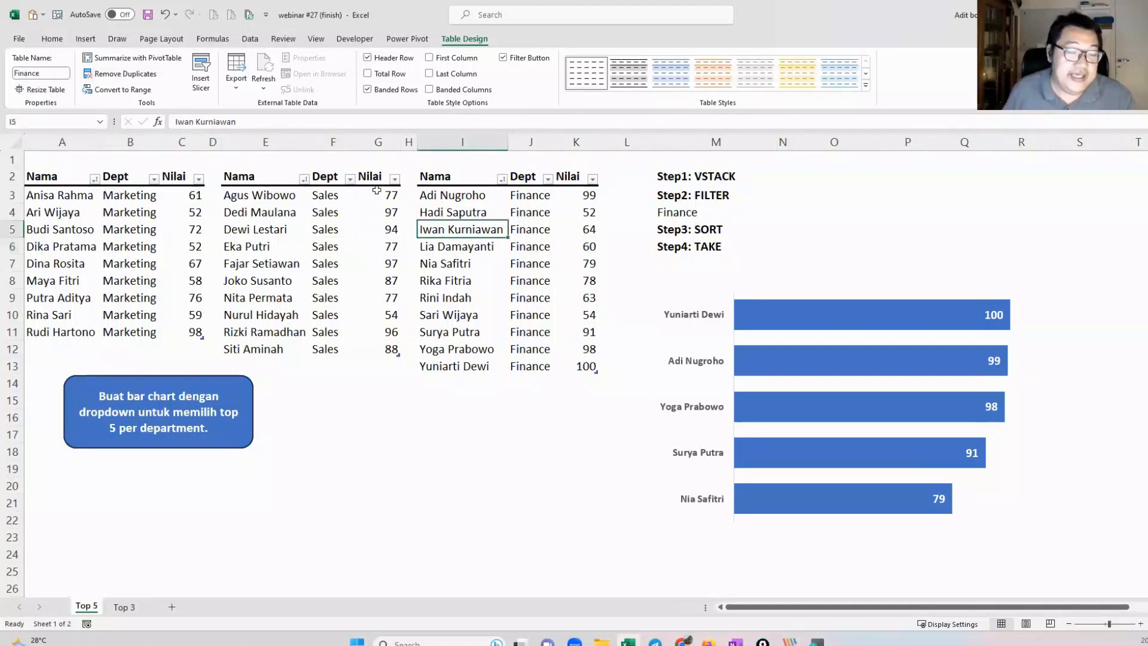
Step: Read through the task description in the blue rounded box, highlighting its key phrases
left_click(144, 392)
left_click_drag(144, 391, 189, 394)
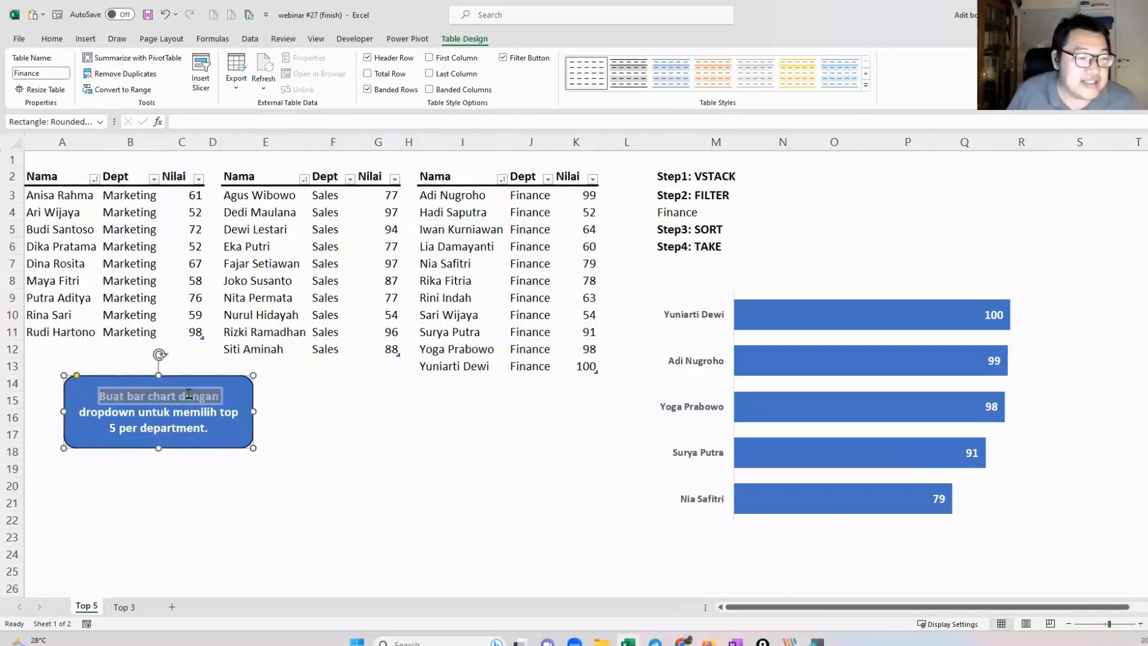
left_click_drag(122, 412, 137, 413)
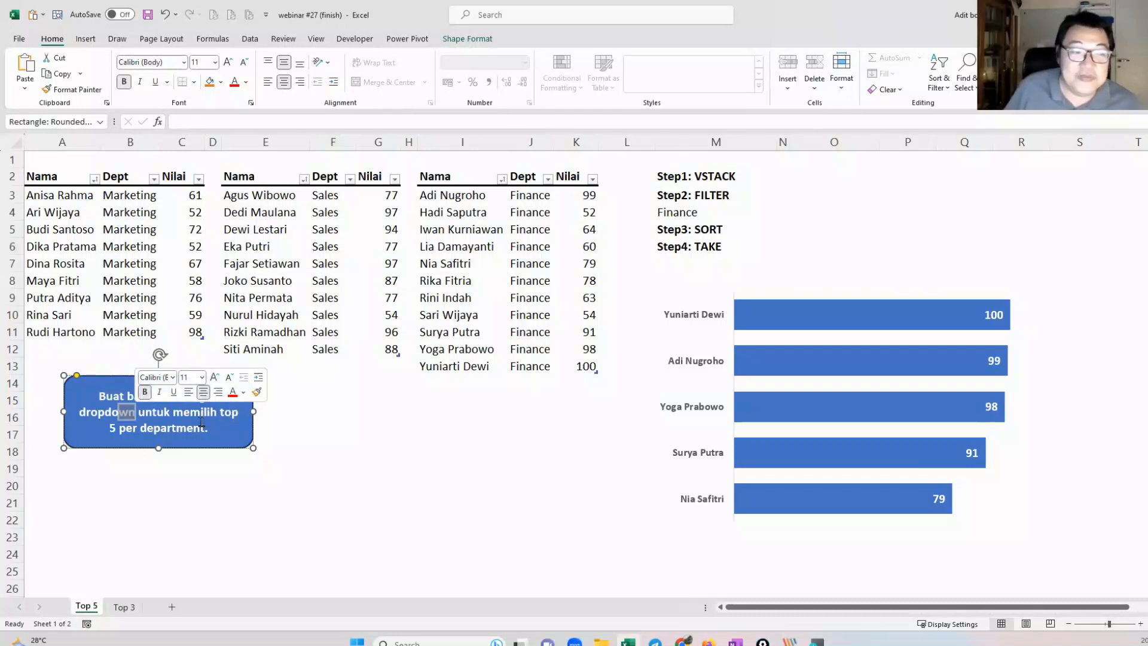
left_click_drag(110, 429, 196, 430)
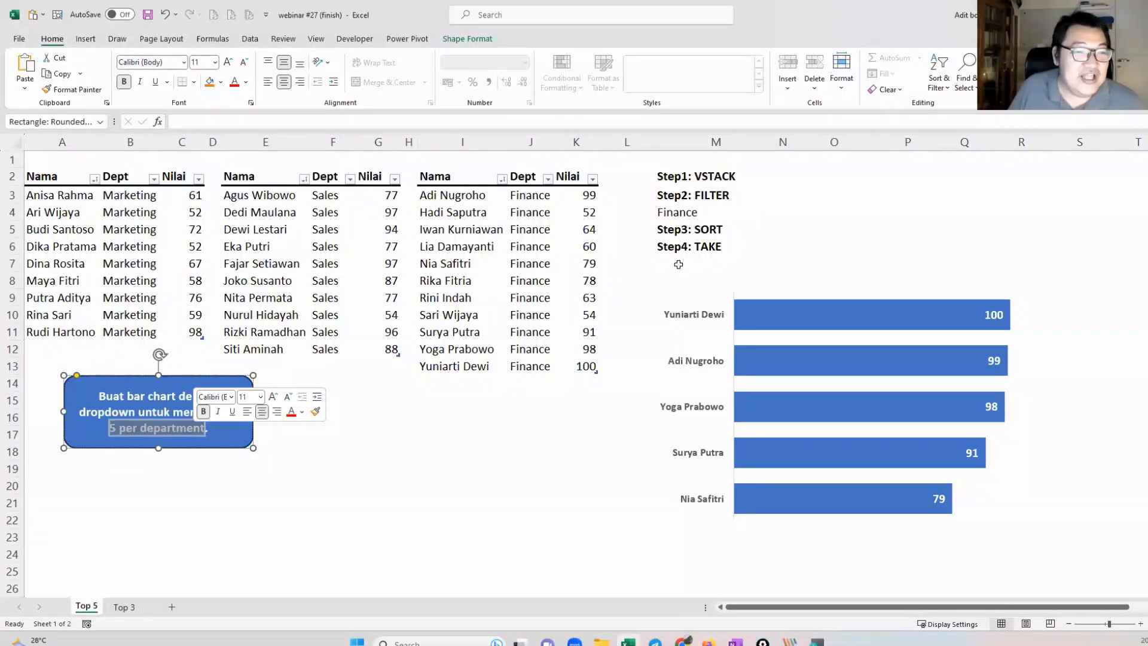
Step: Set the department dropdown in M4 to Marketing and compare the chart with the matching Marketing table rows
left_click(691, 219)
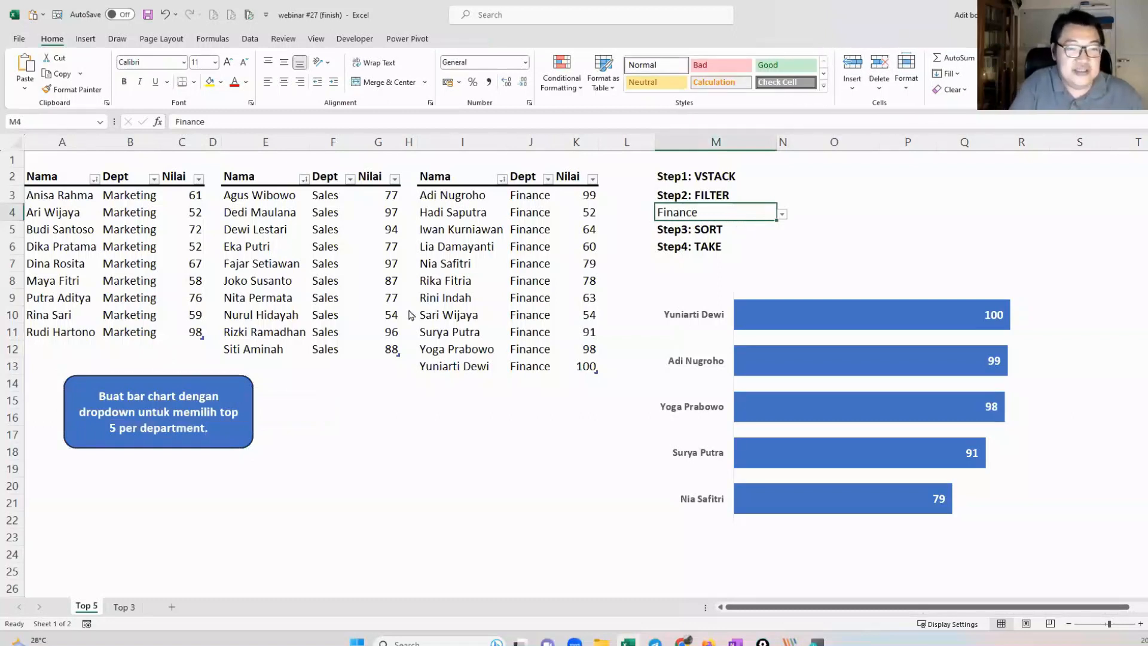
left_click_drag(624, 191, 817, 235)
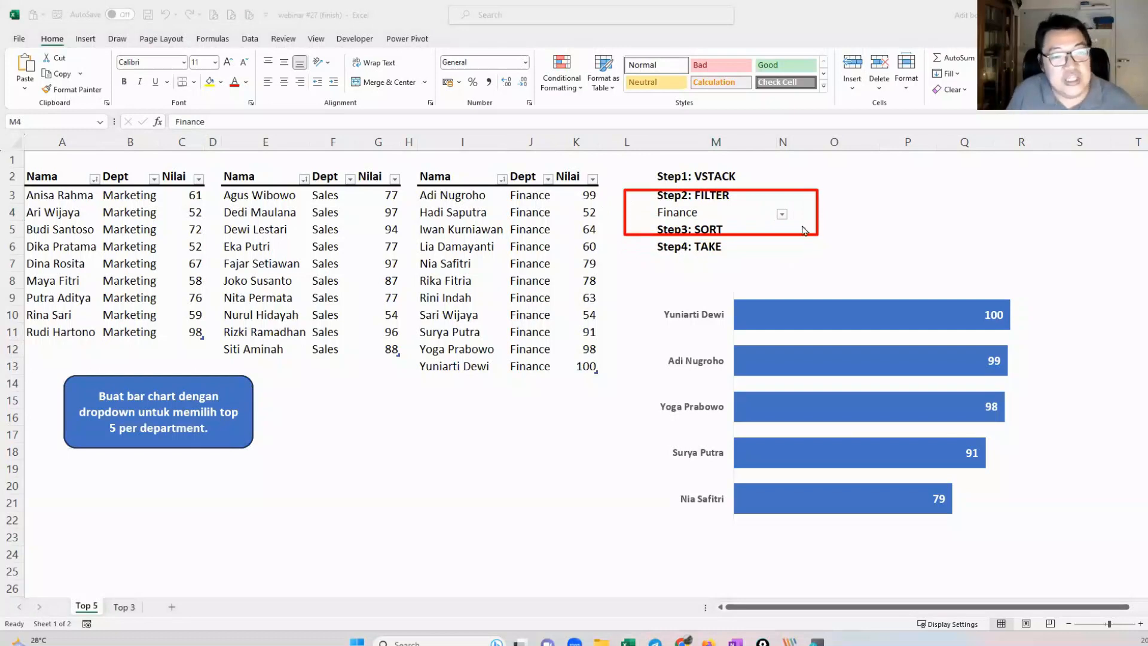
key("Escape")
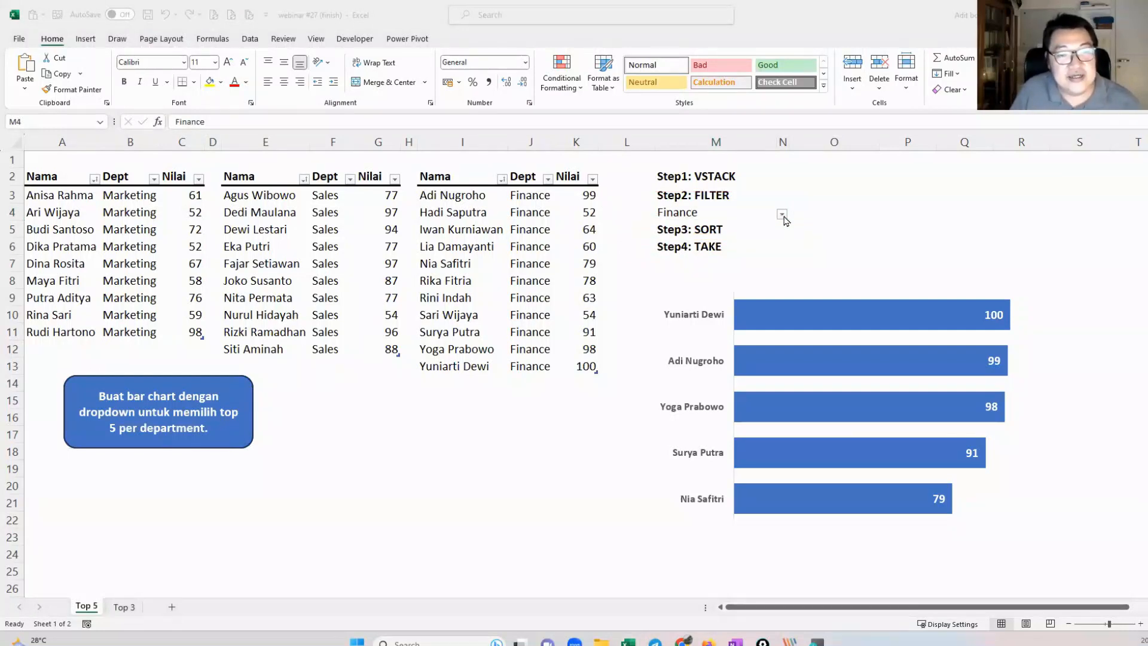
left_click(783, 215)
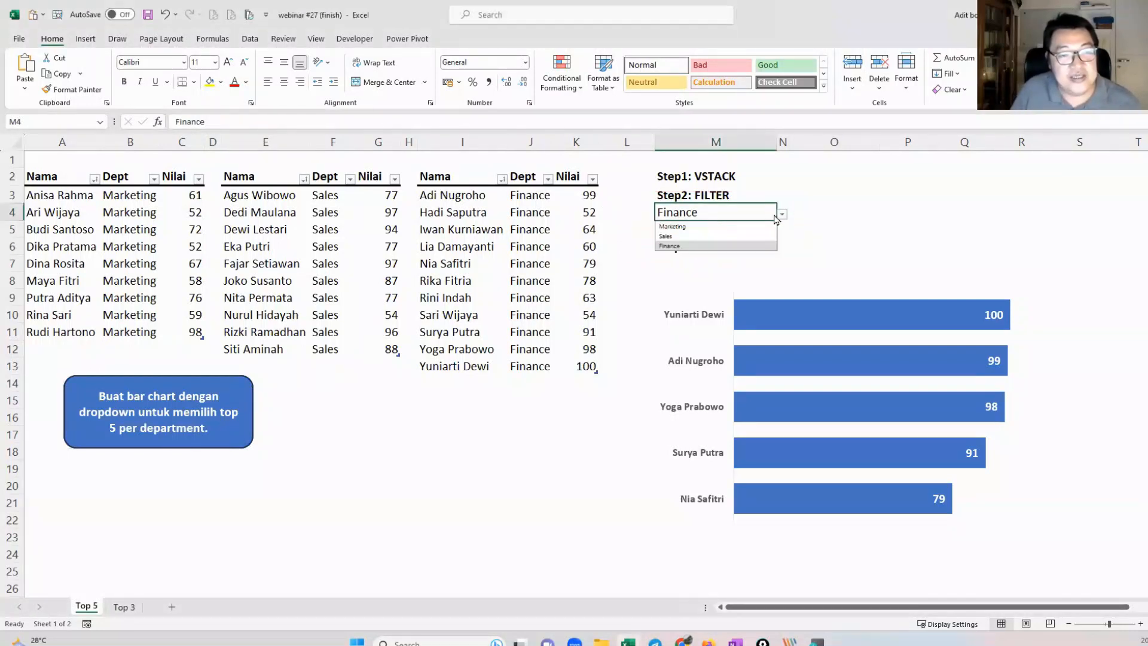
left_click(745, 227)
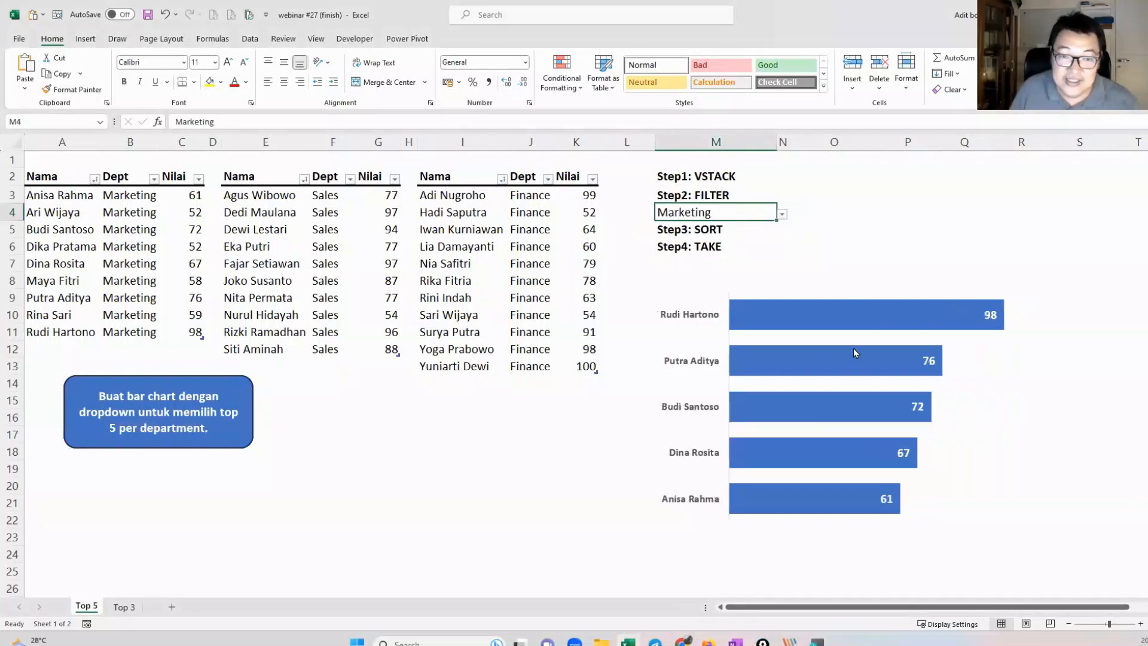
left_click(124, 333)
left_click(194, 335)
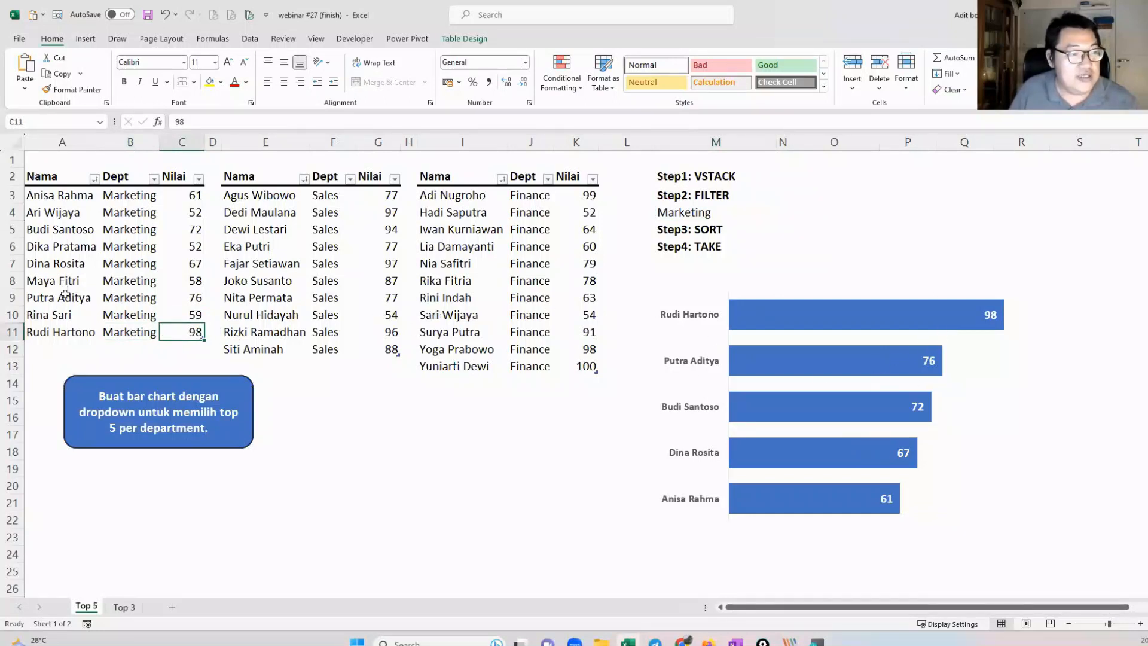
left_click_drag(66, 298, 182, 299)
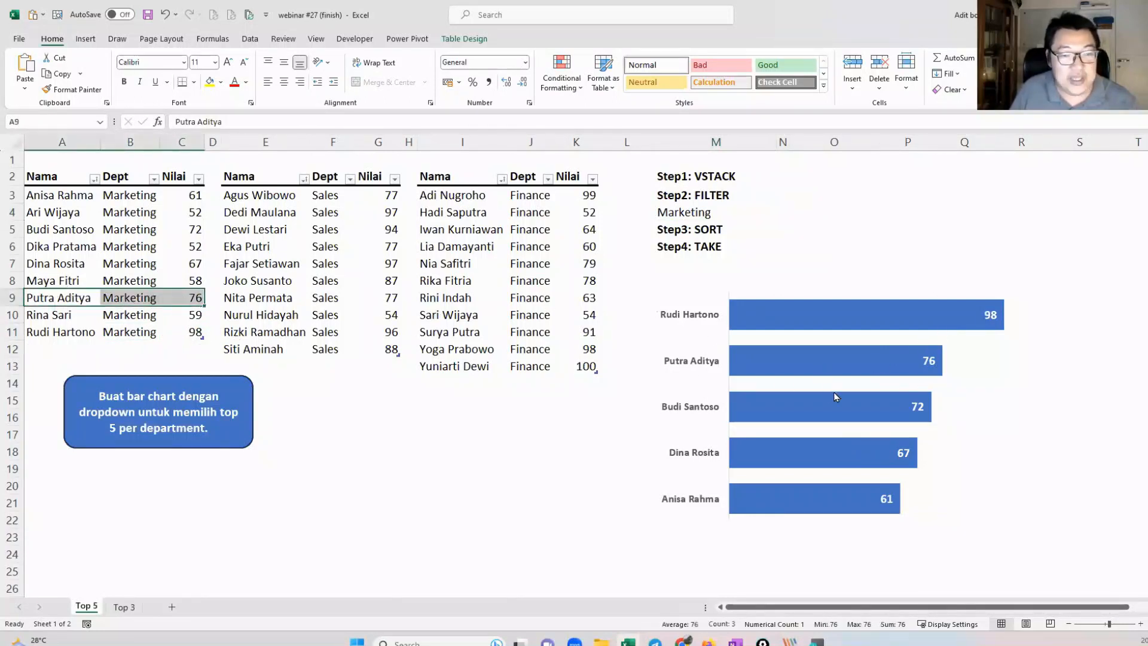
Step: Set the department dropdown in M4 to Sales and inspect the updated top 5 chart
left_click(717, 212)
left_click(781, 214)
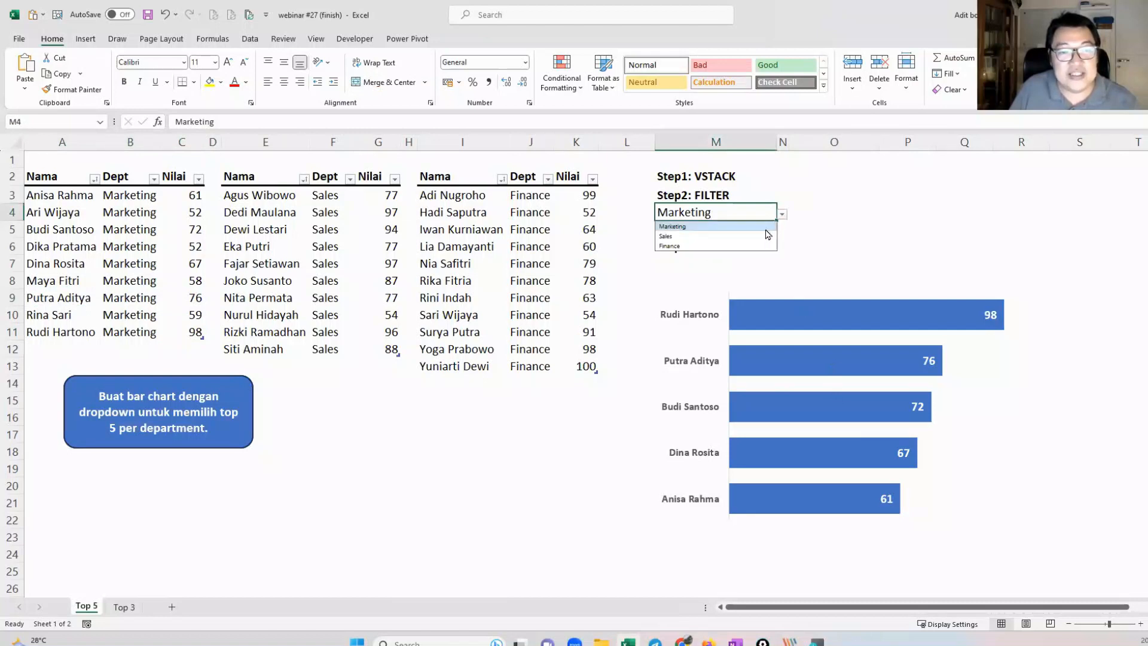
left_click(754, 236)
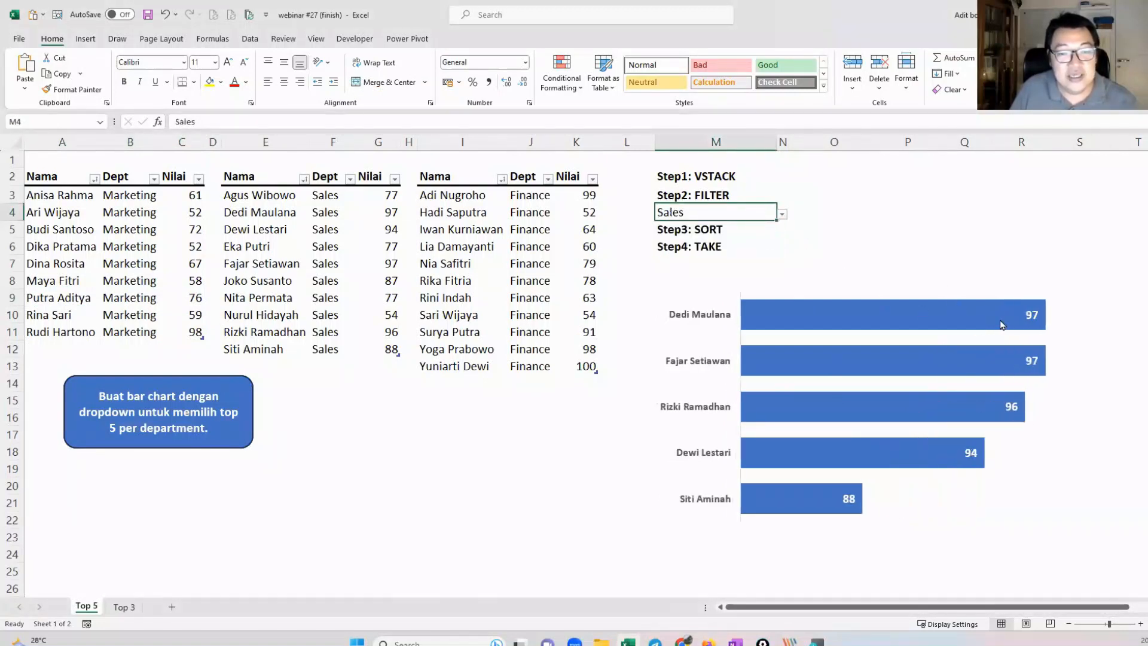
mouse_move(1018, 314)
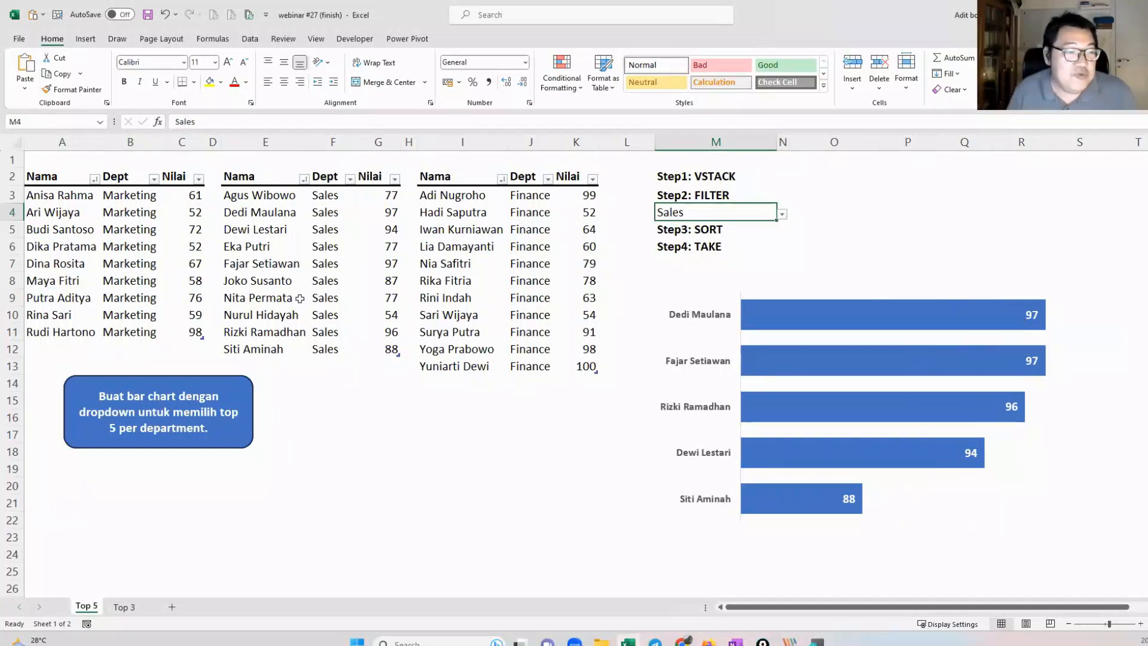
Step: Add a test employee in row 13 of the Sales table with a first name, Dept Sales and Nilai 100
left_click(272, 365)
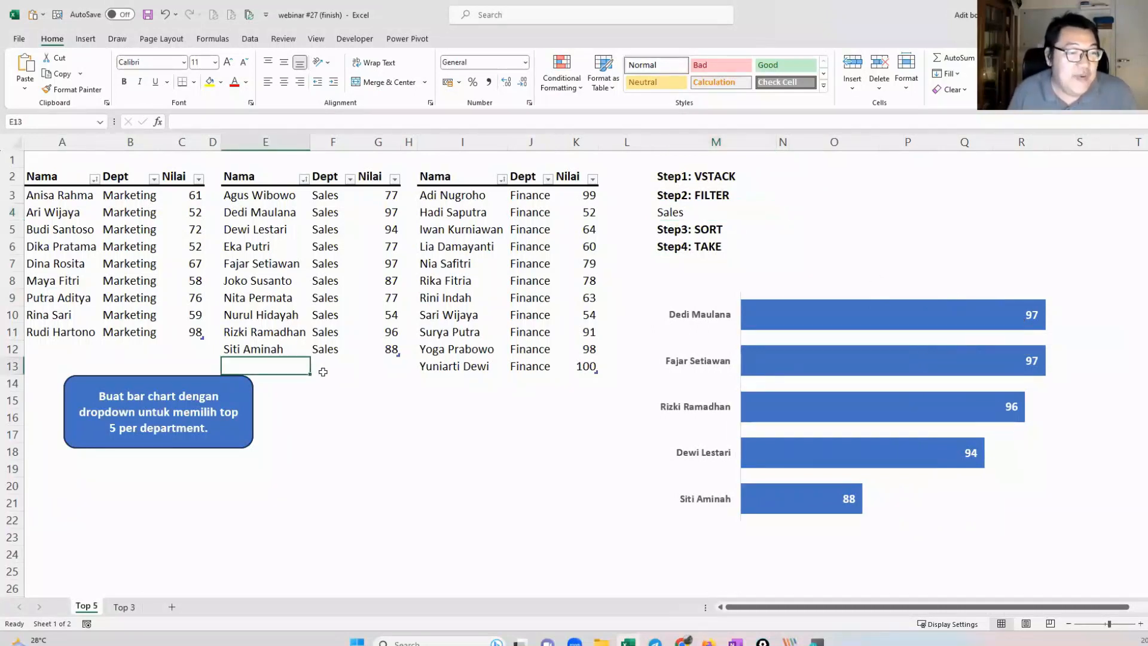
type("Adi")
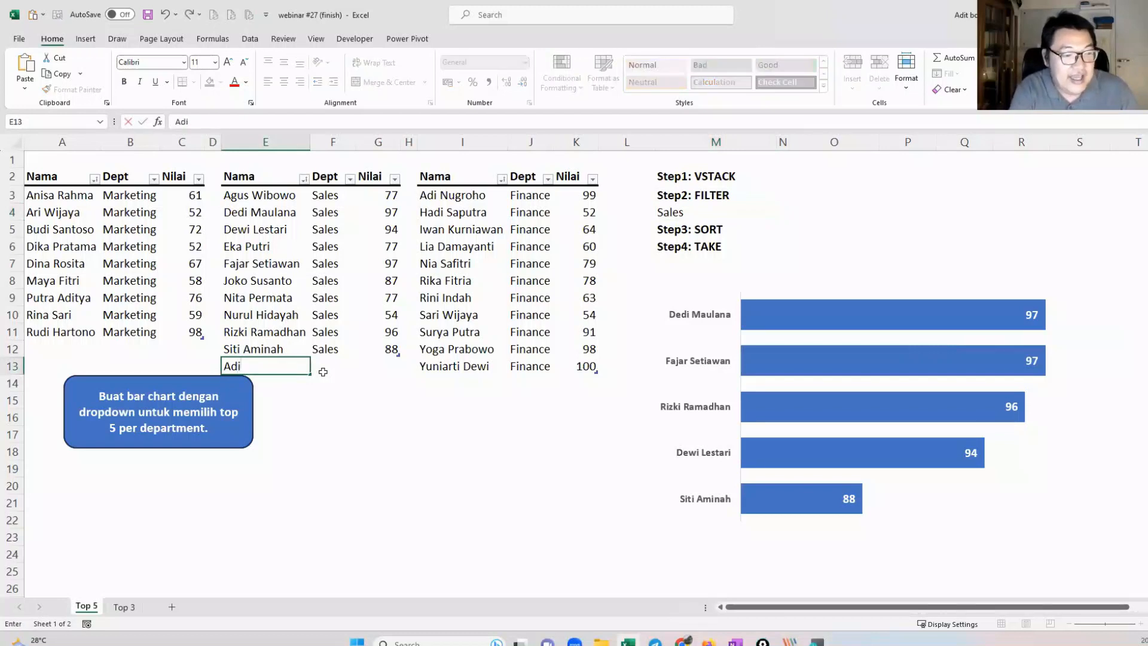
type("t")
left_click(323, 371)
key("Up")
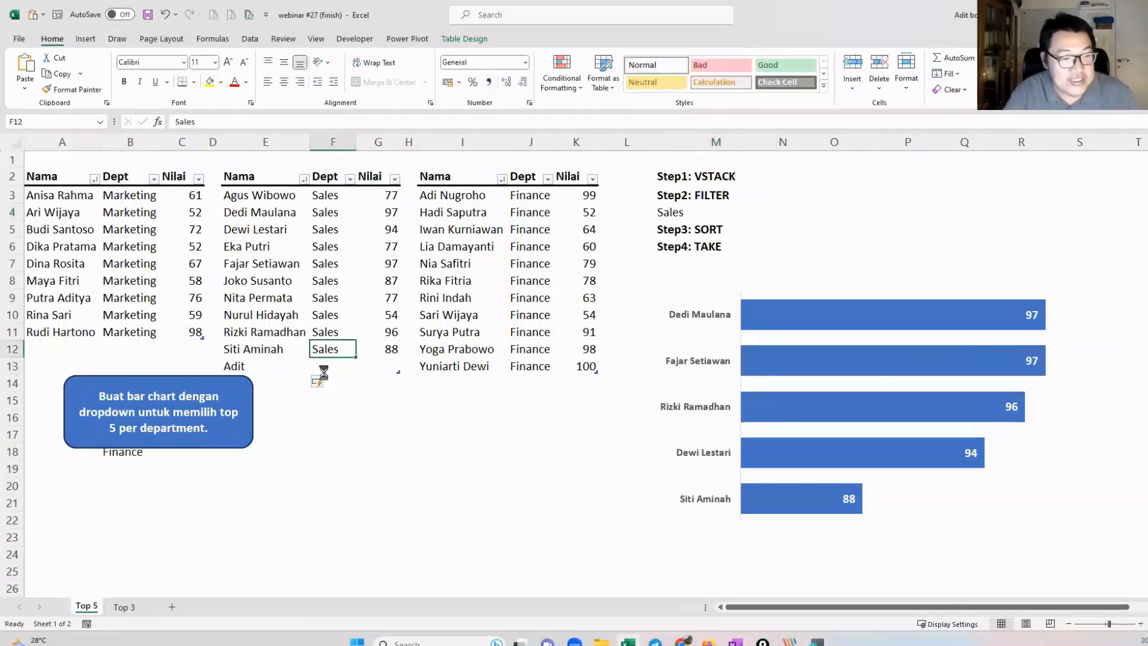
key("ctrl+c")
key("Down")
key("ctrl+v")
key("Right")
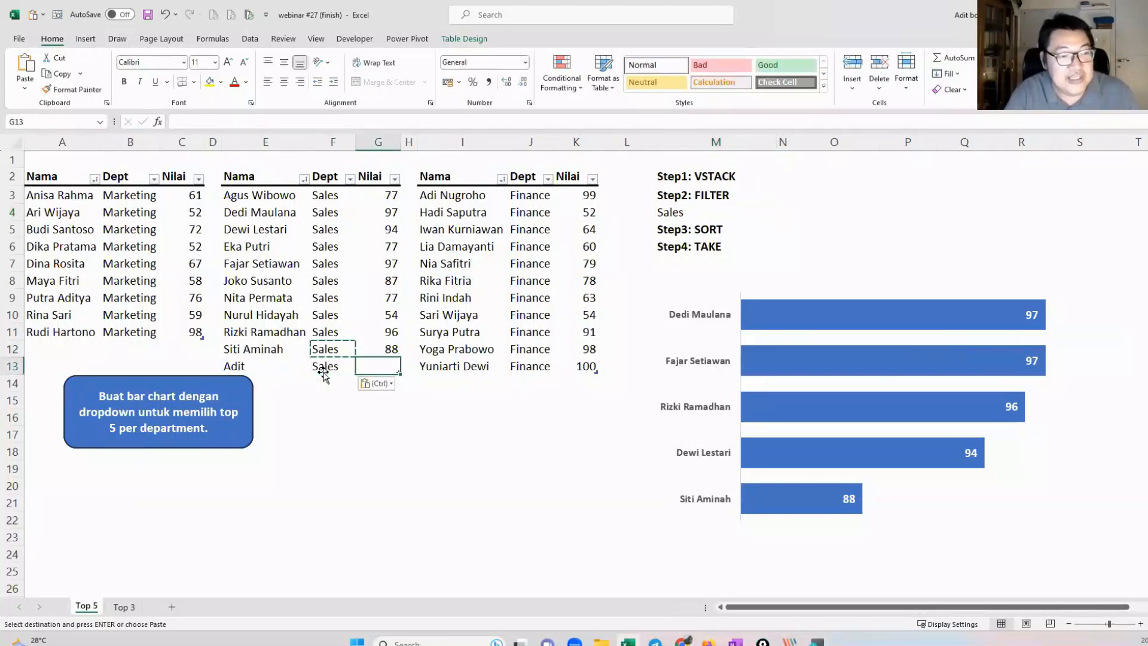
key("Escape")
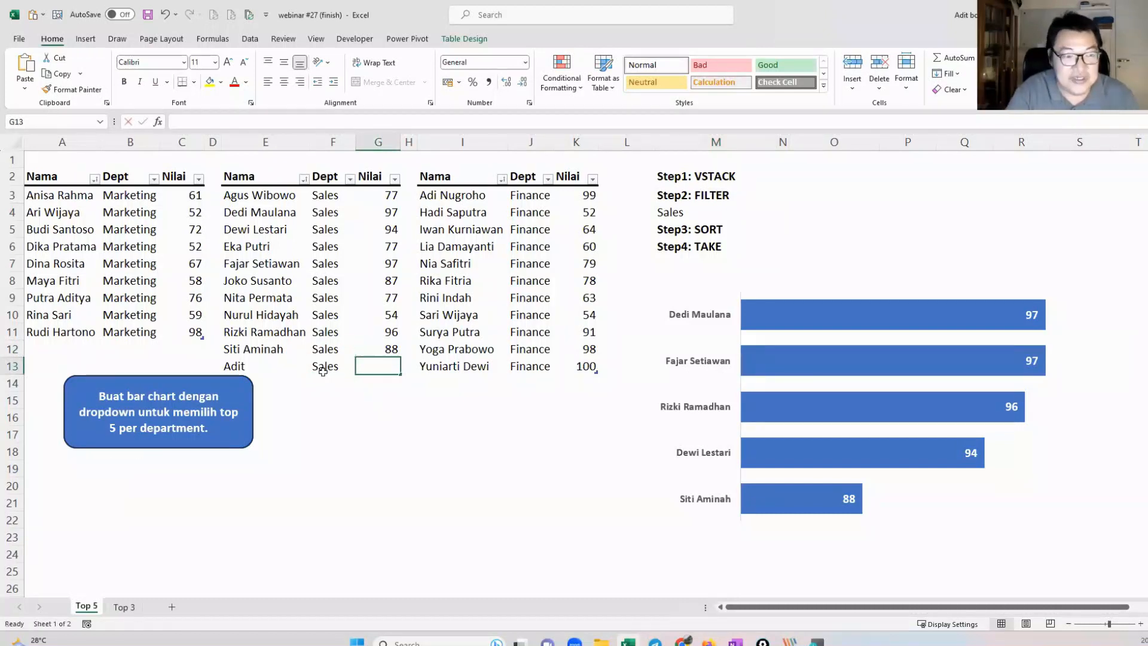
type("100")
key("Return")
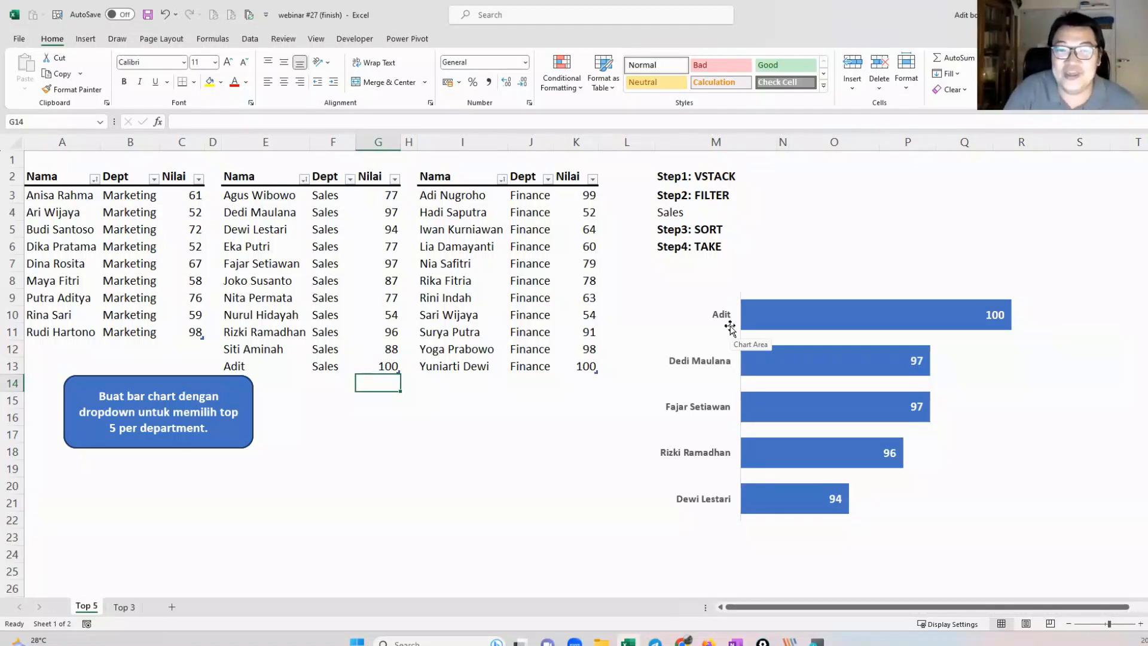
Step: Undo all the entries of the test employee record in row 13 of the Sales table
key("ctrl+z")
key("ctrl+z")
key("ctrl+z")
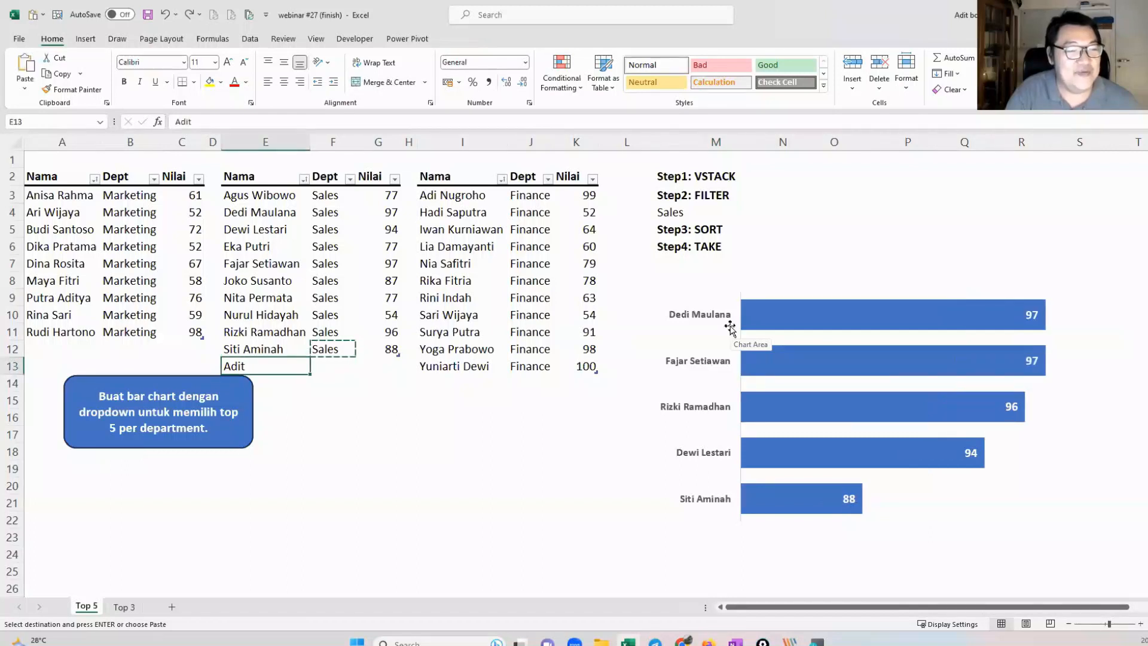
key("ctrl+z")
key("Escape")
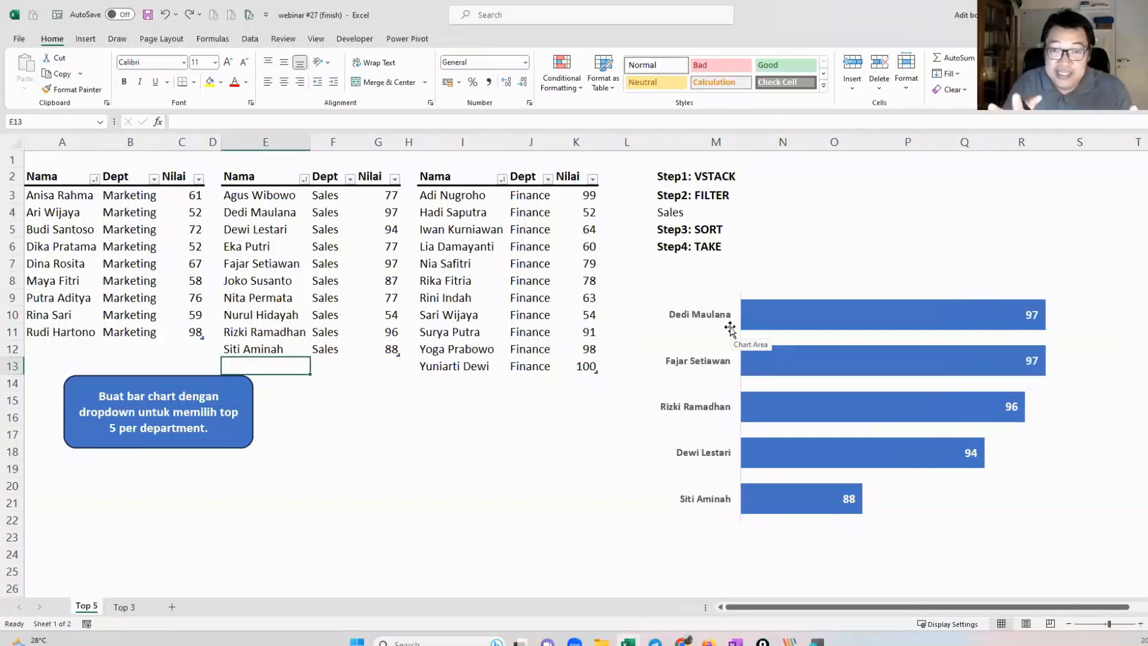
Step: Delete the finished top 5 bar chart from the Top 5 sheet
left_click(758, 287)
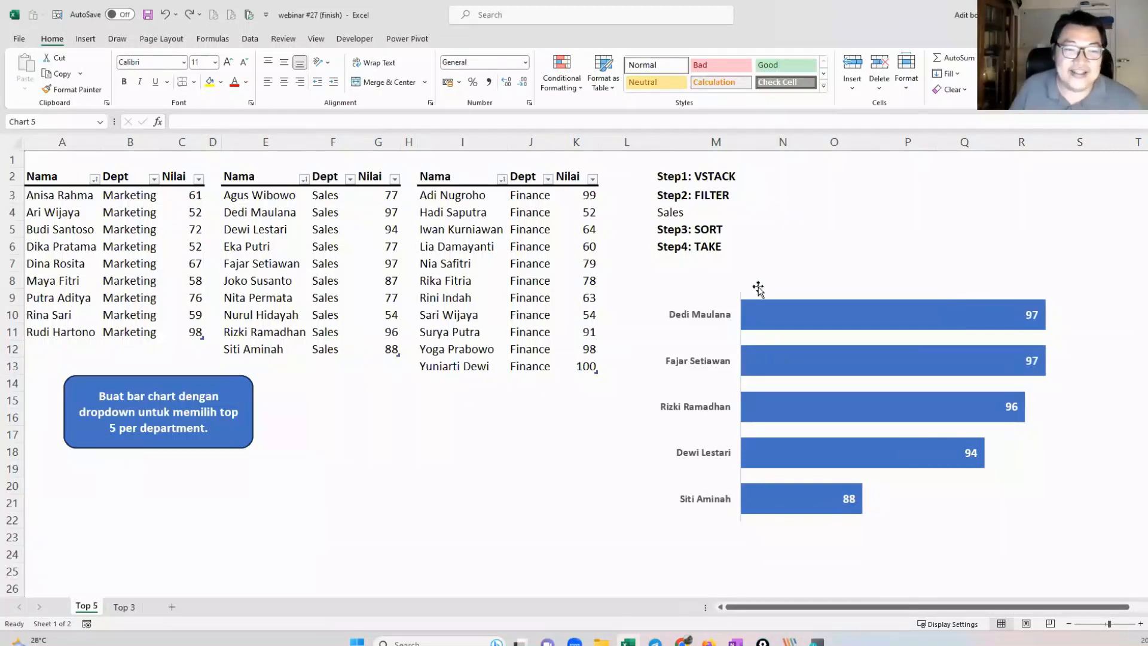
key("Delete")
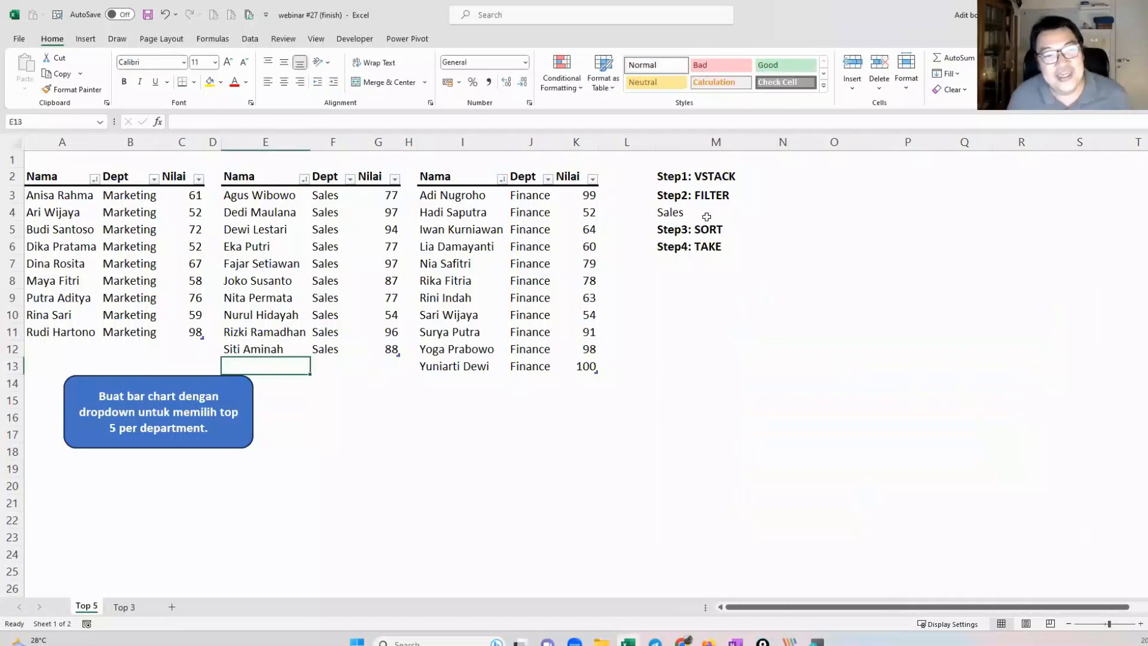
left_click(684, 212)
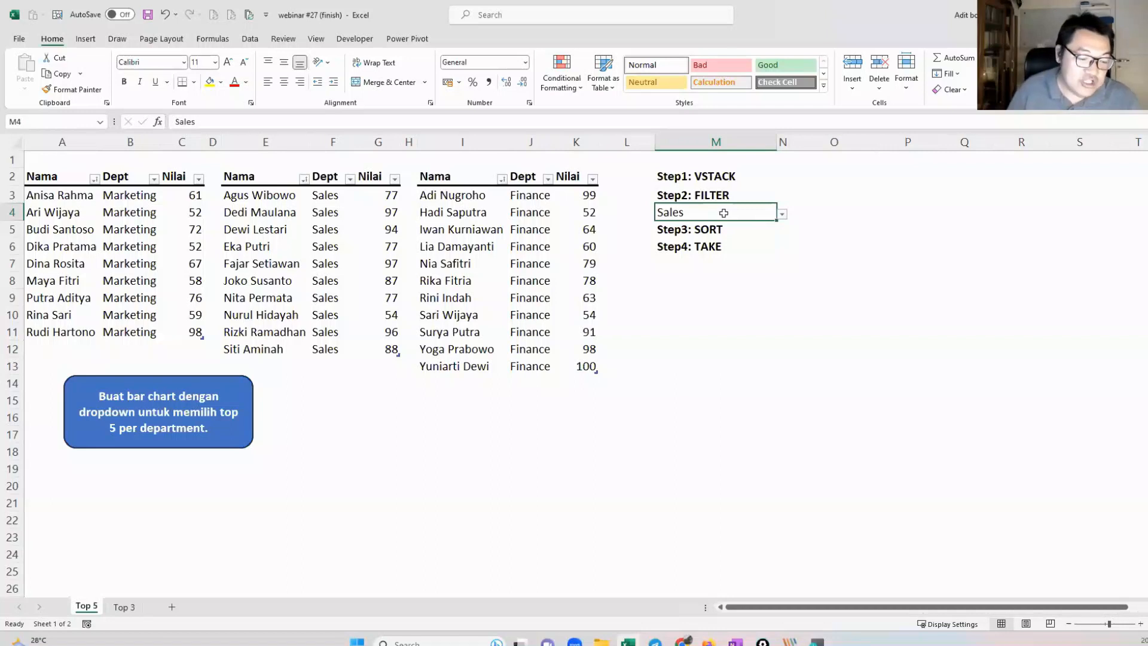
key("alt+a")
key("v")
key("v")
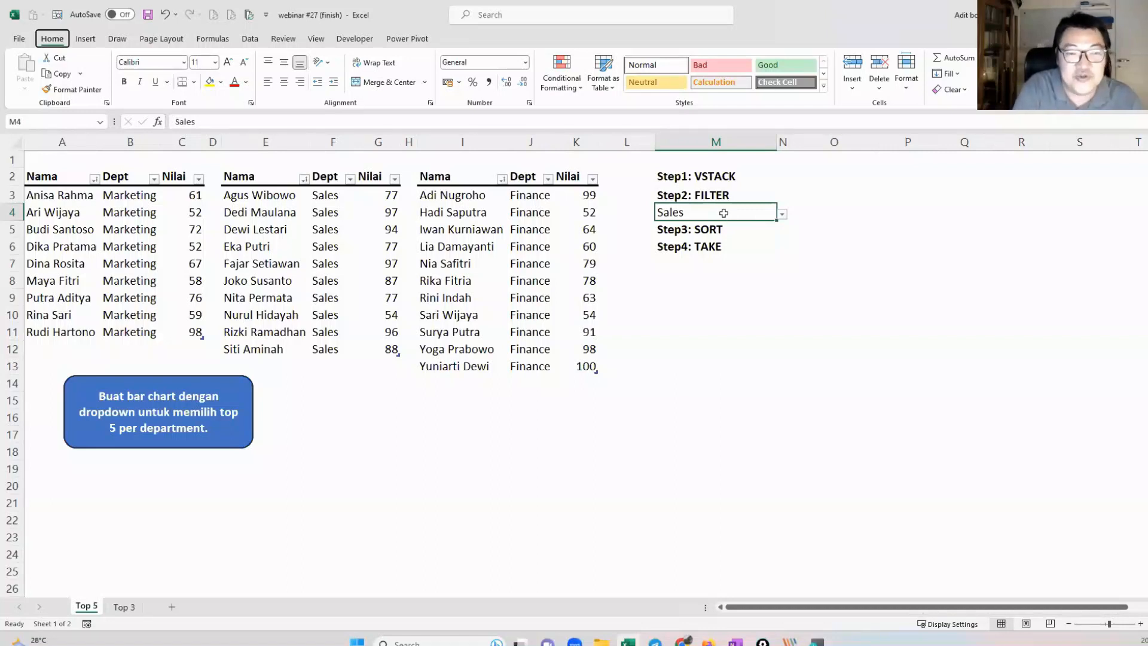
left_click_drag(539, 248, 808, 272)
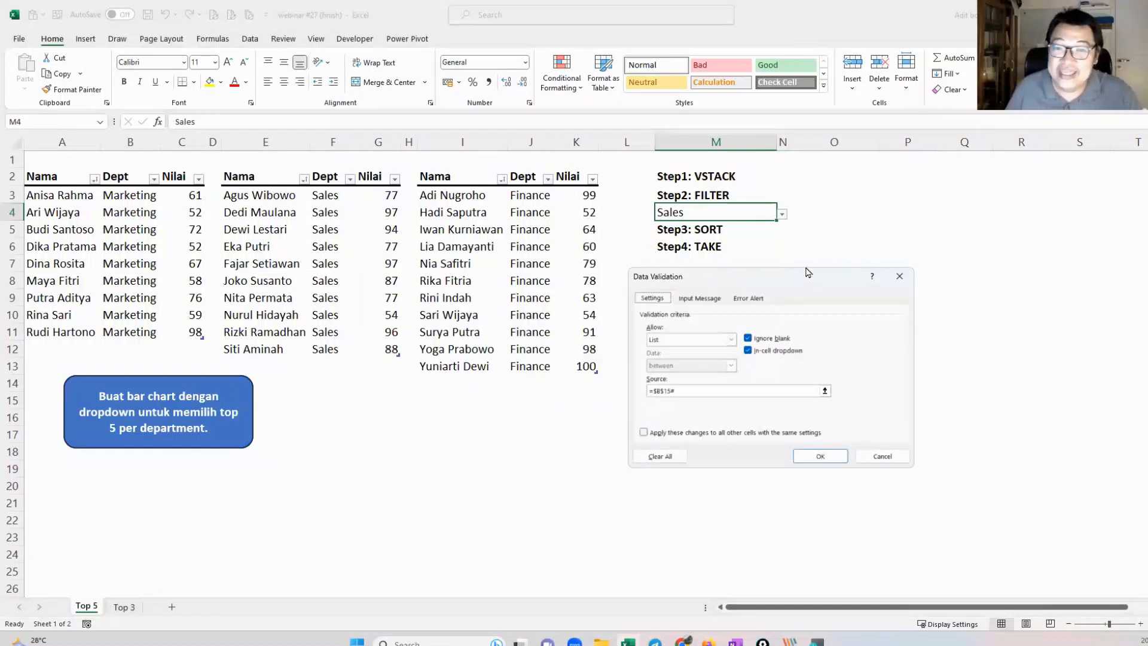
left_click(877, 453)
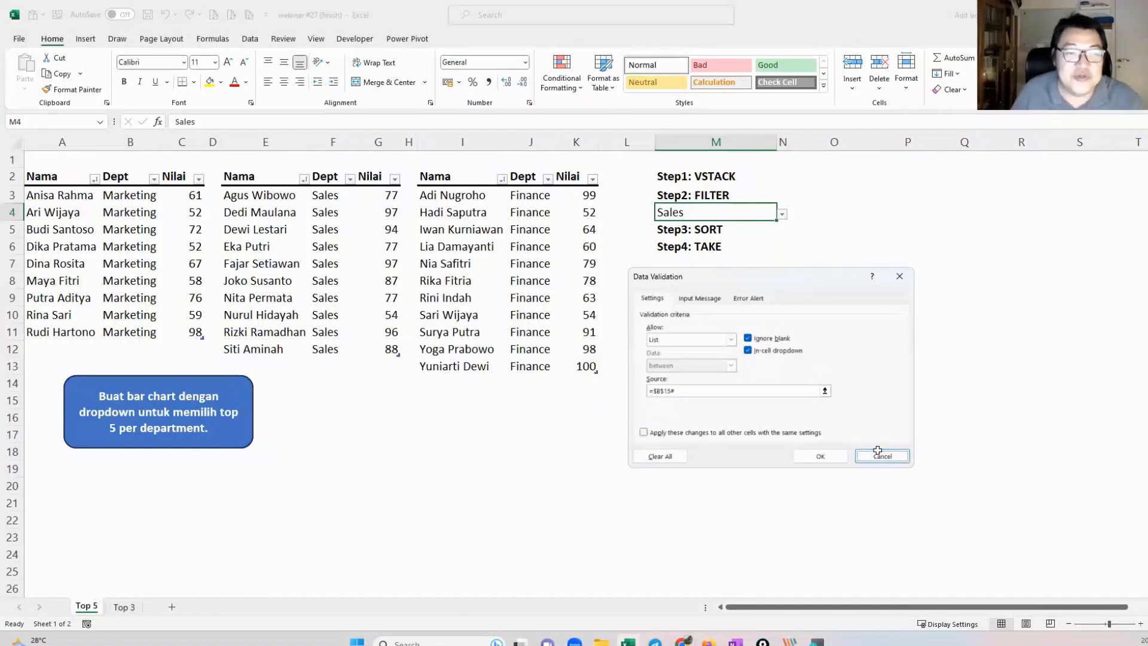
Step: Clear all data validation from cell M4 and delete its department entry
left_click(250, 40)
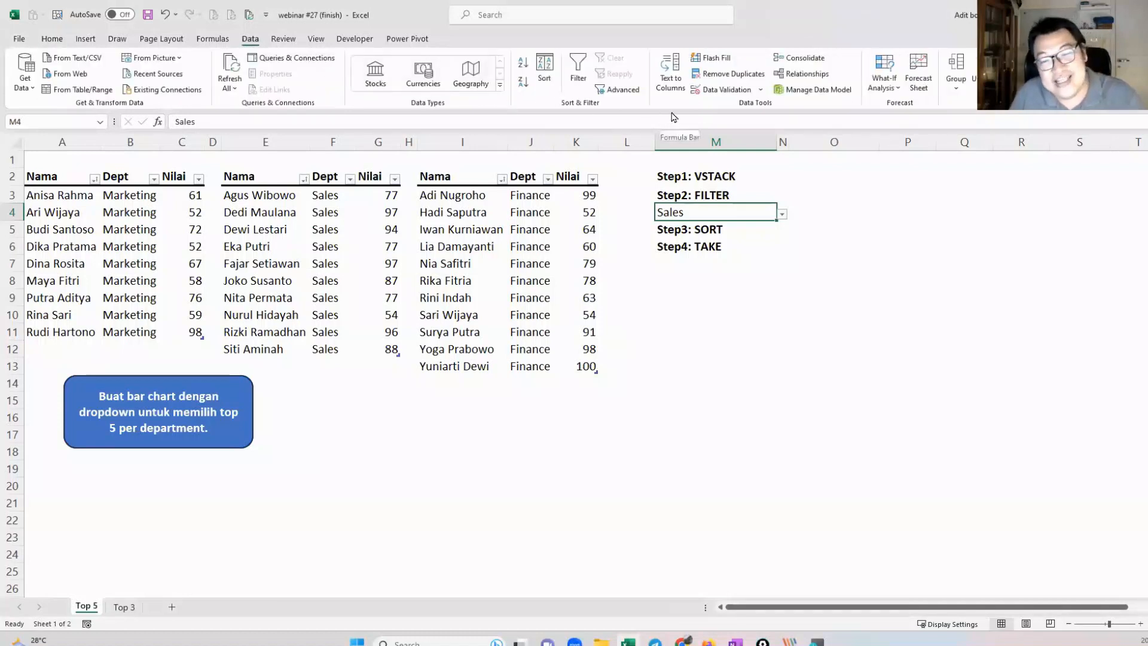
left_click(722, 91)
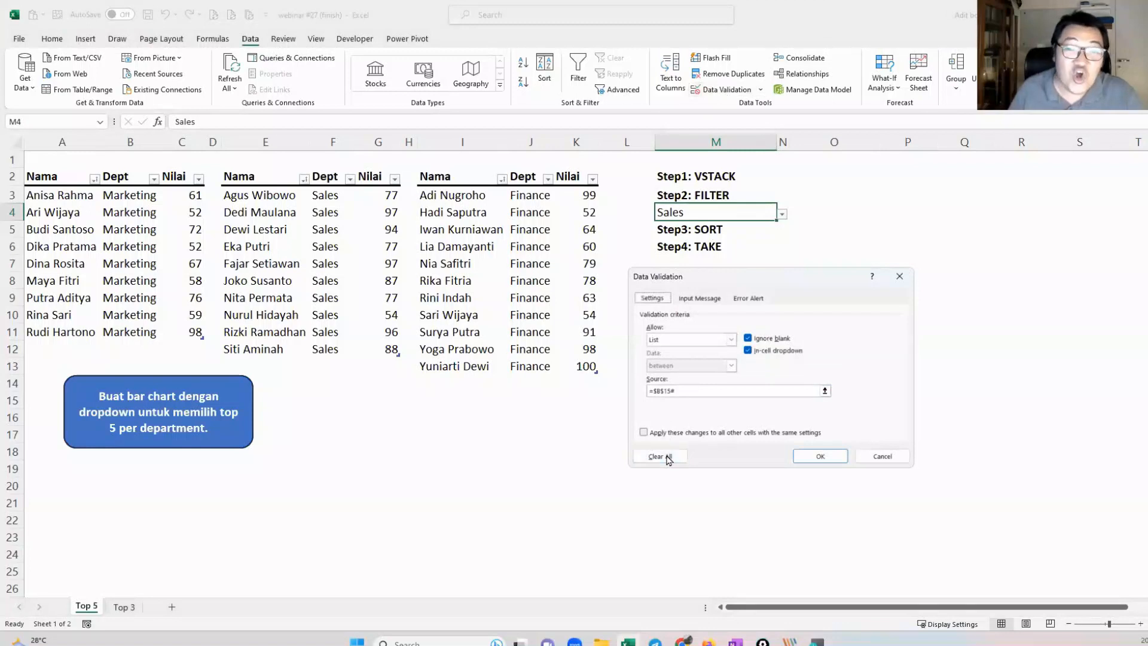
left_click(667, 458)
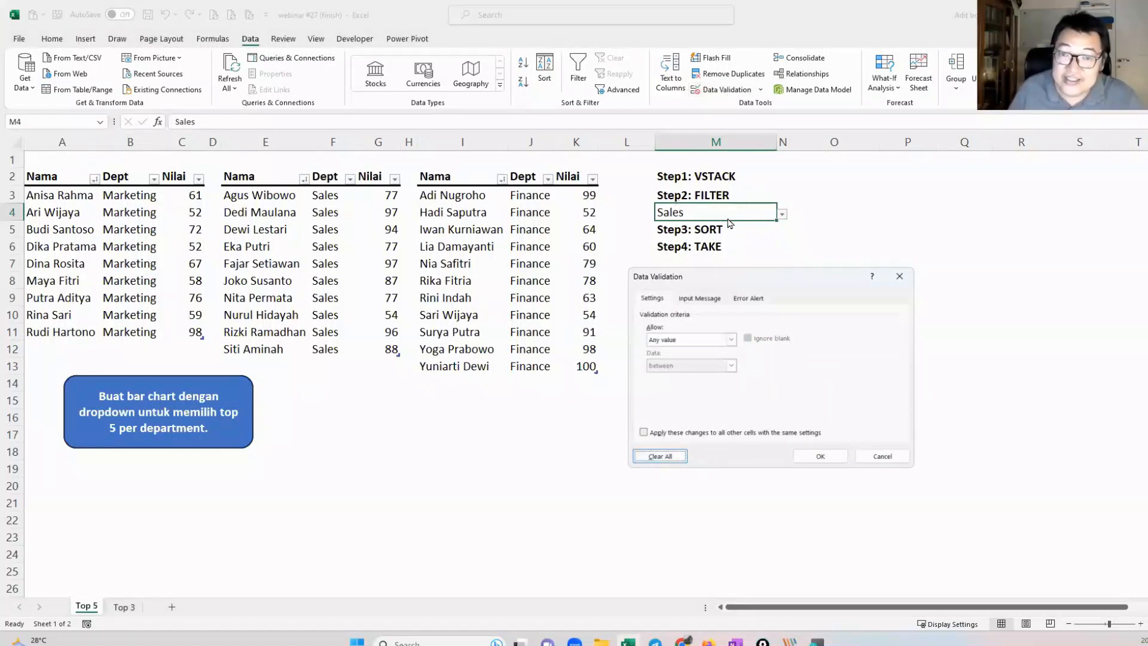
left_click(821, 456)
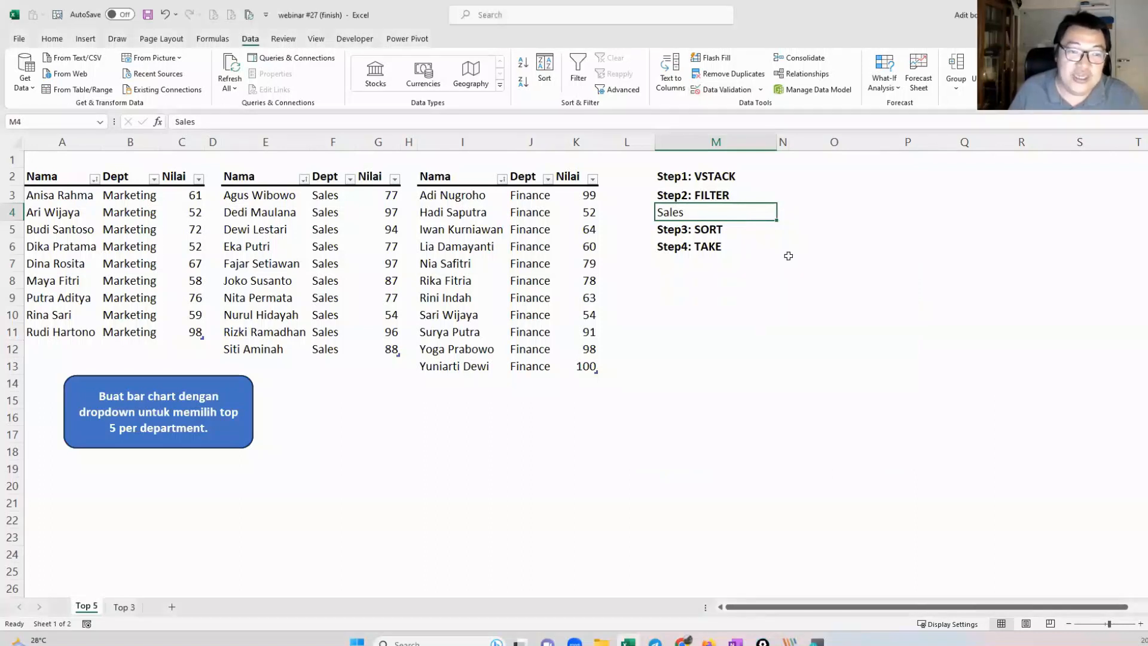
key("Delete")
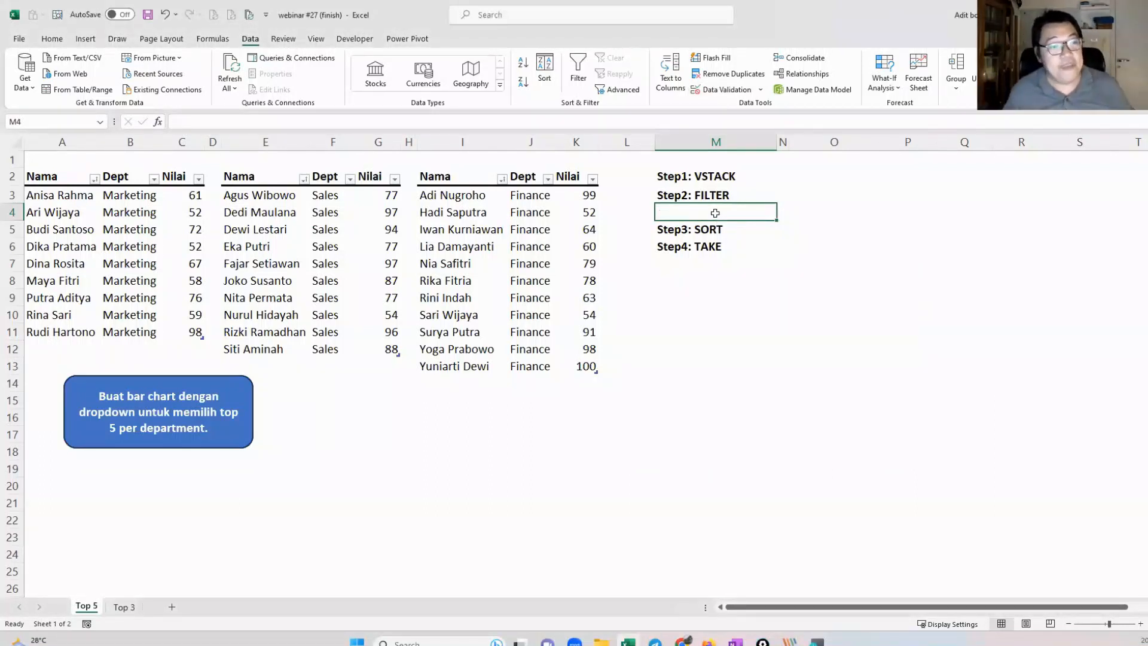
Step: Copy the Nama, Dept and Nilai headers of the Finance table to O2:Q2
left_click(800, 179)
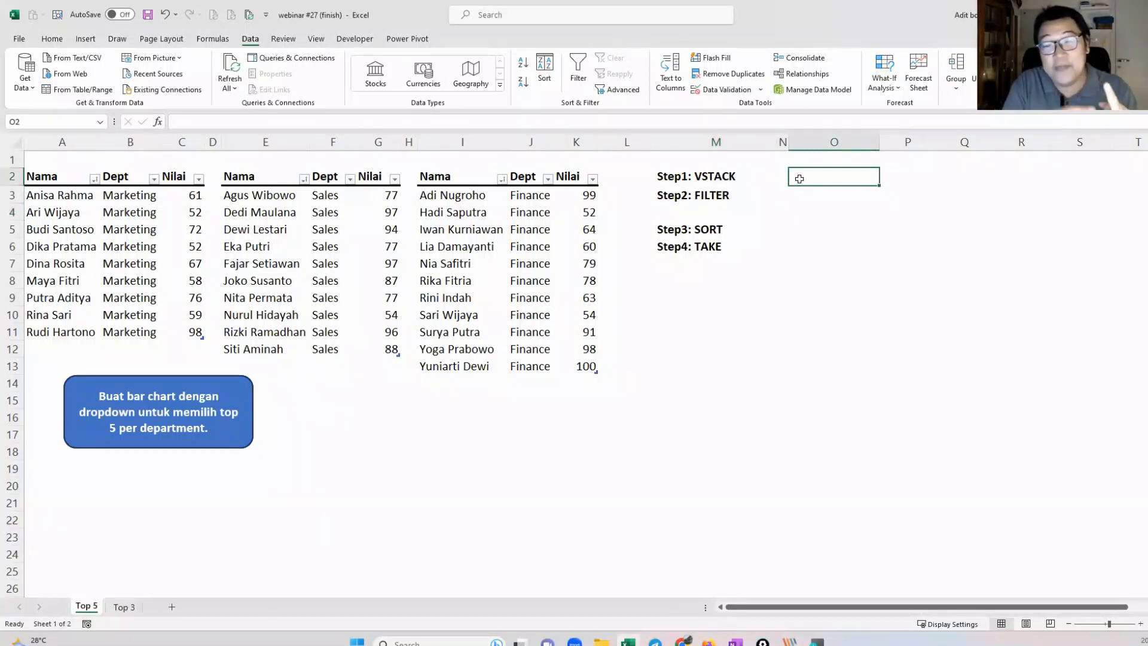
left_click(463, 172)
left_click_drag(457, 177, 551, 177)
key("ctrl+c")
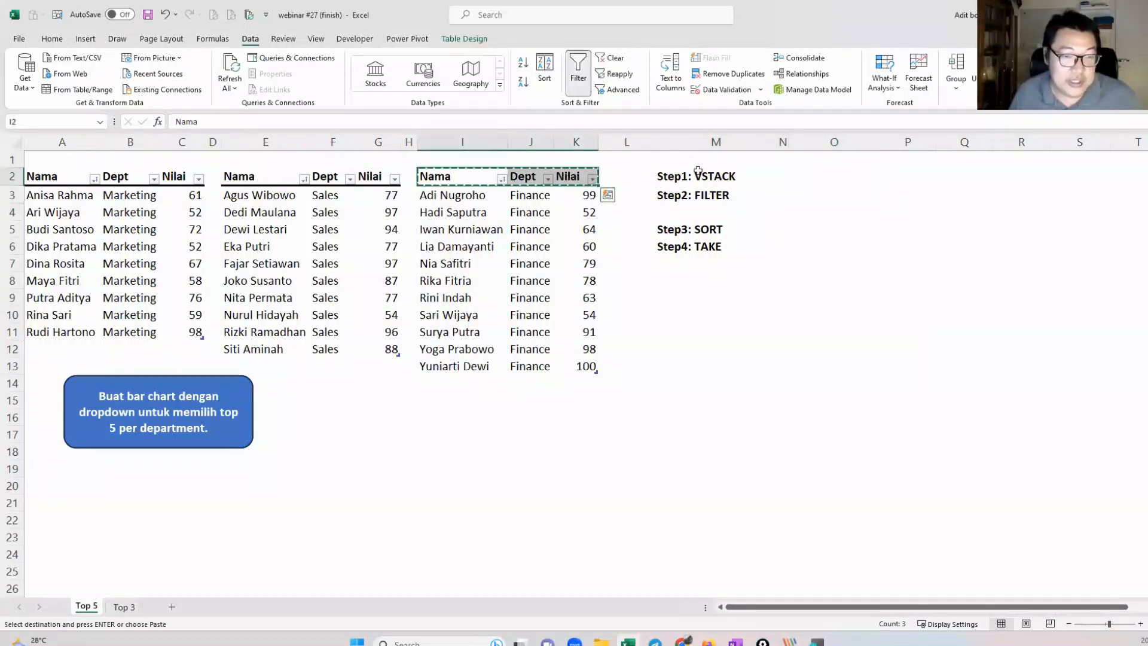
left_click(840, 179)
key("ctrl+v")
key("ctrl")
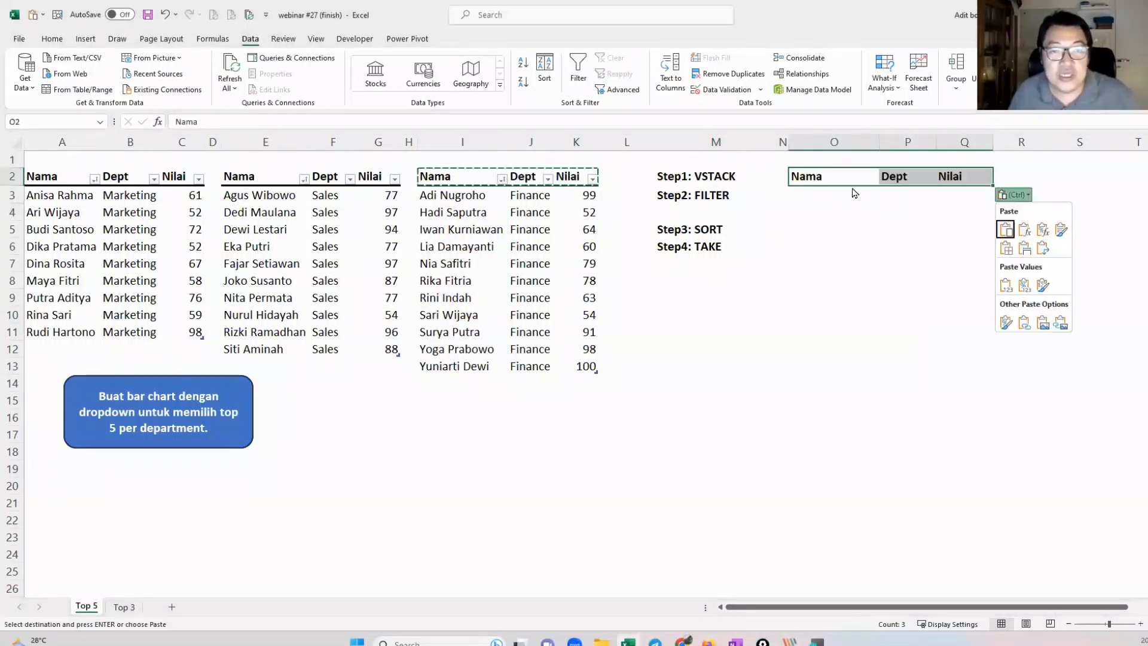
left_click(857, 197)
left_click(858, 198)
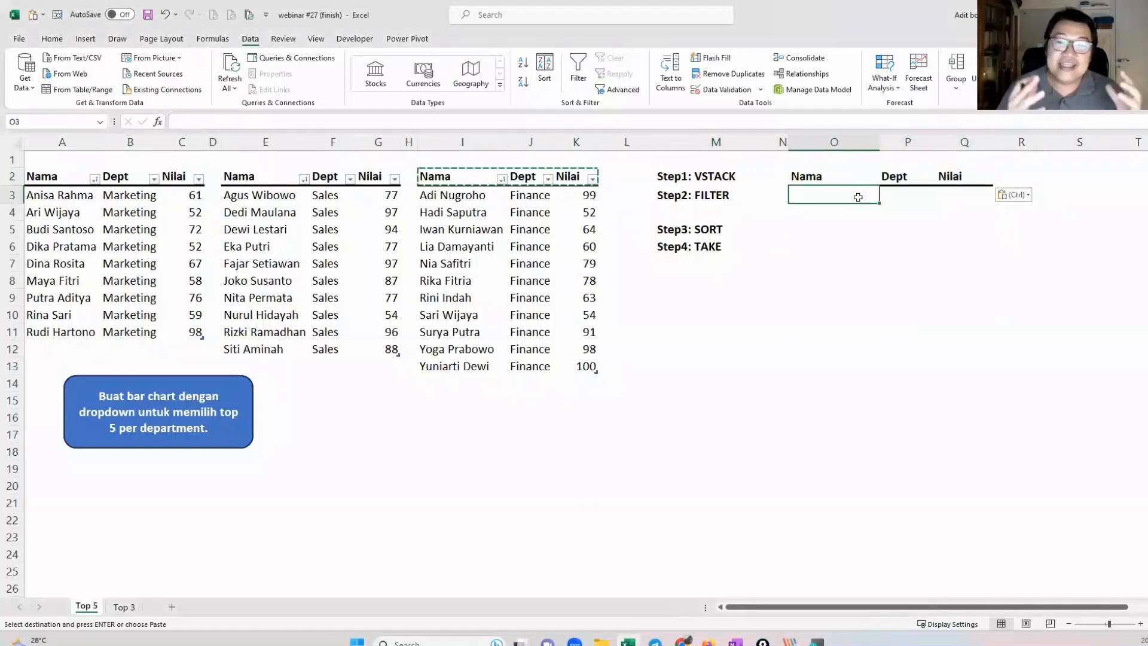
Step: Copy the Marketing records to O3 and the Sales records directly below them, starting at O12
left_click_drag(78, 195, 195, 328)
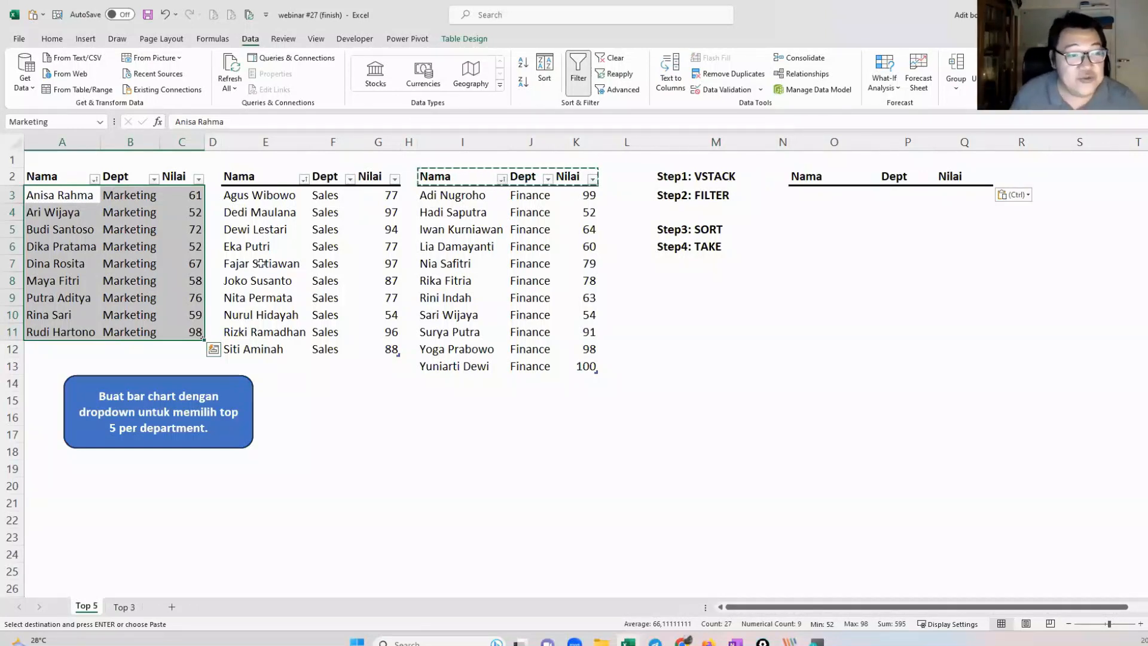
key("ctrl+c")
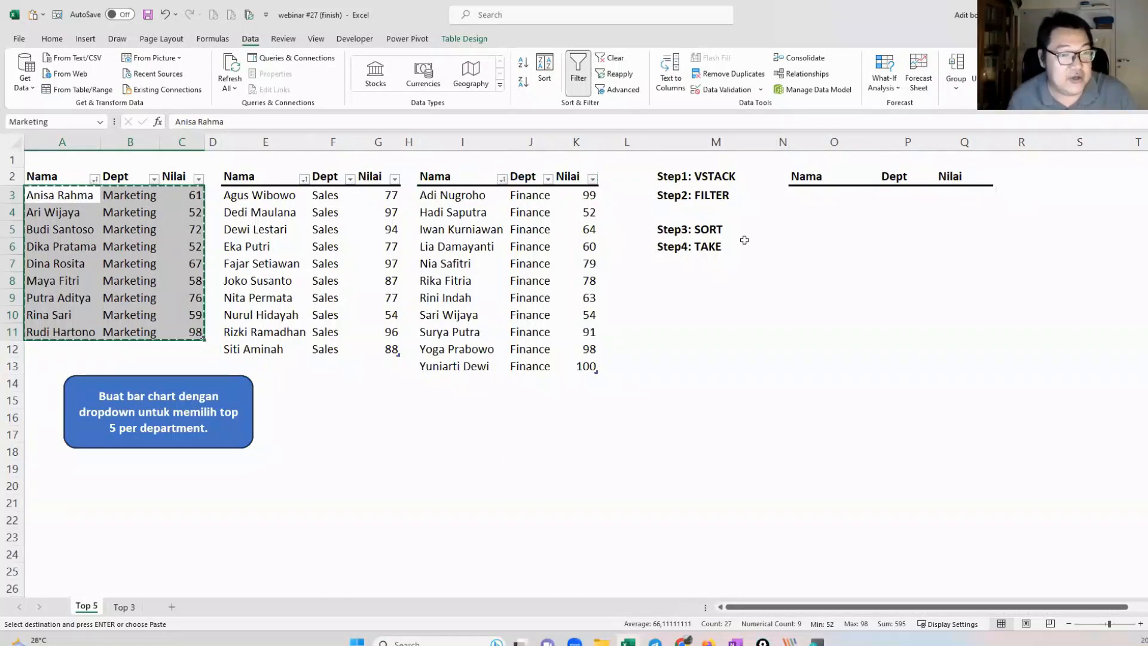
left_click(808, 197)
key("ctrl+v")
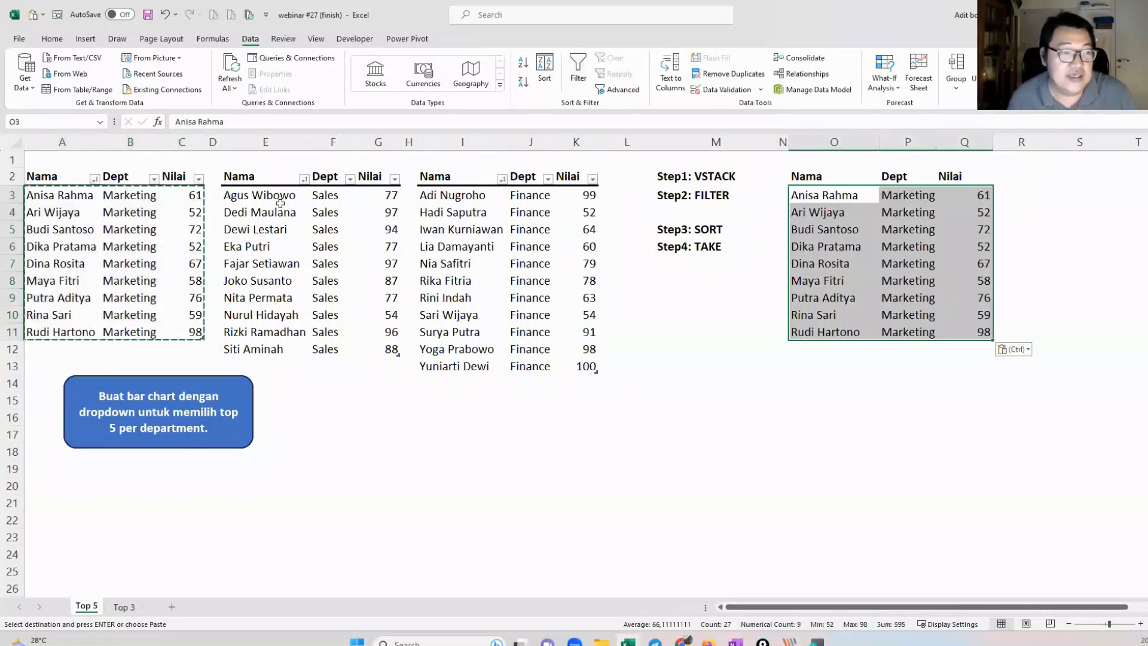
left_click_drag(268, 197, 371, 352)
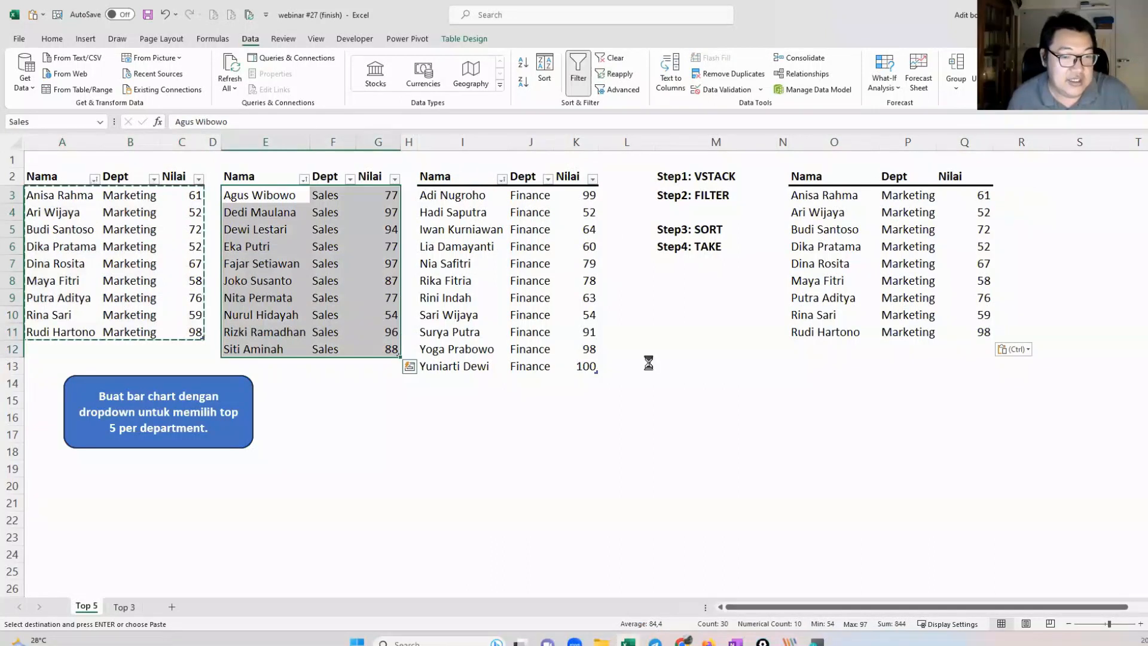
key("ctrl+c")
left_click(828, 350)
key("ctrl+v")
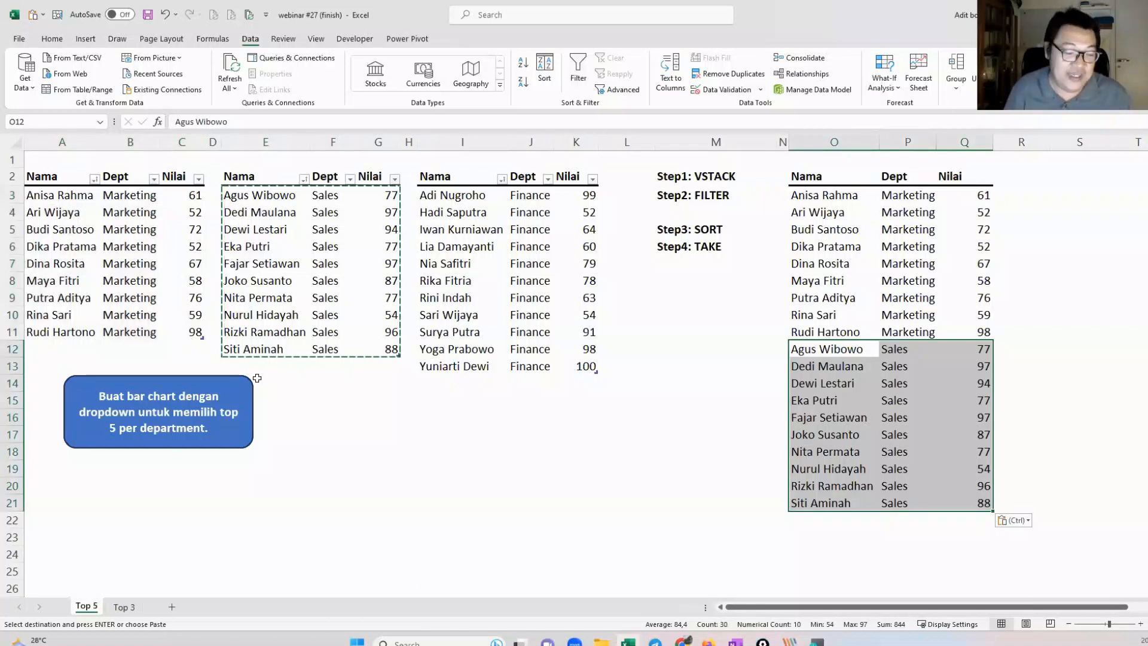
Step: Undo pasting the Marketing and Sales records under the headers in O2:Q2
key("ctrl+z")
key("ctrl+z")
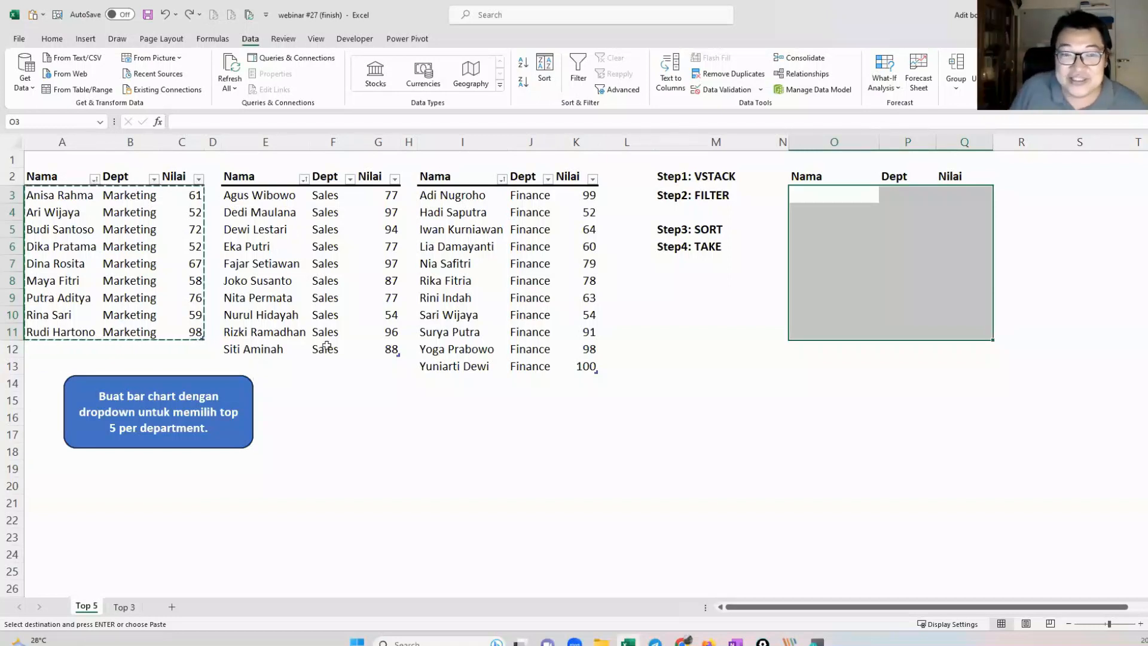
left_click(835, 189)
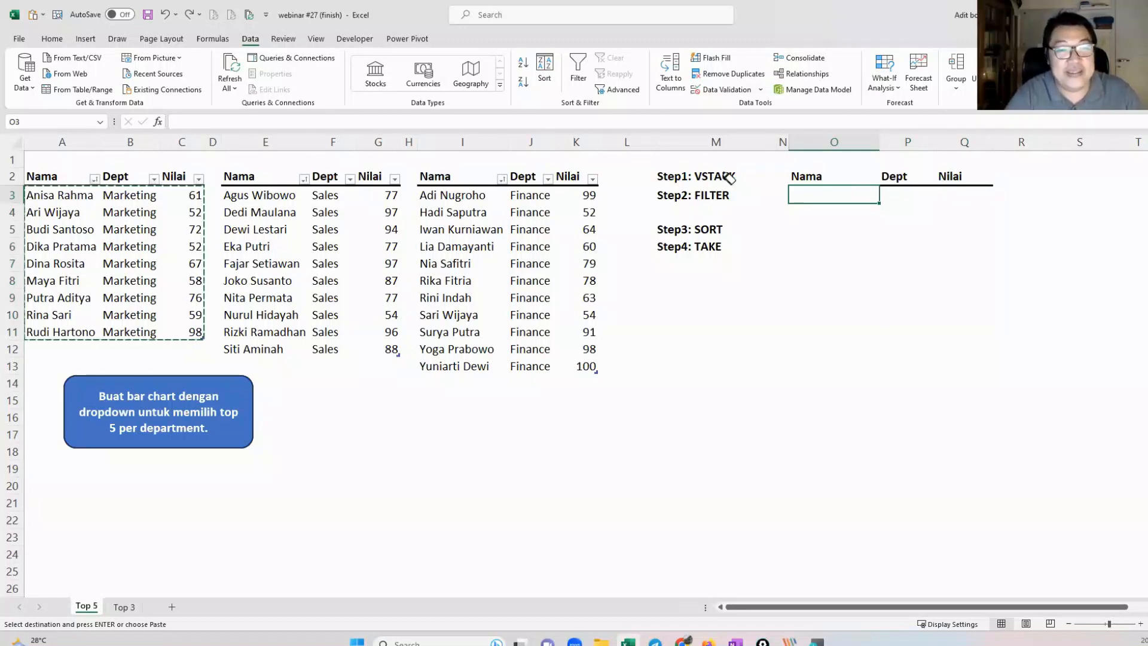
left_click_drag(744, 181, 724, 187)
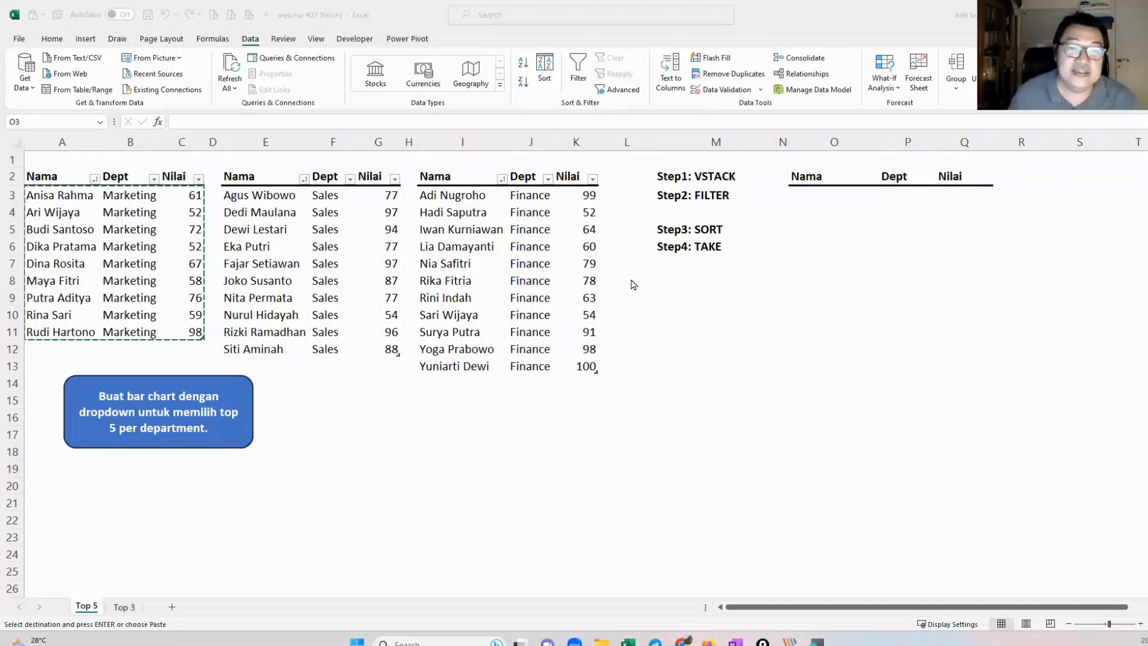
Step: Enter =VSTACK(Marketing;Sales;Finance) in O3 to stack the three tables
left_click(825, 195)
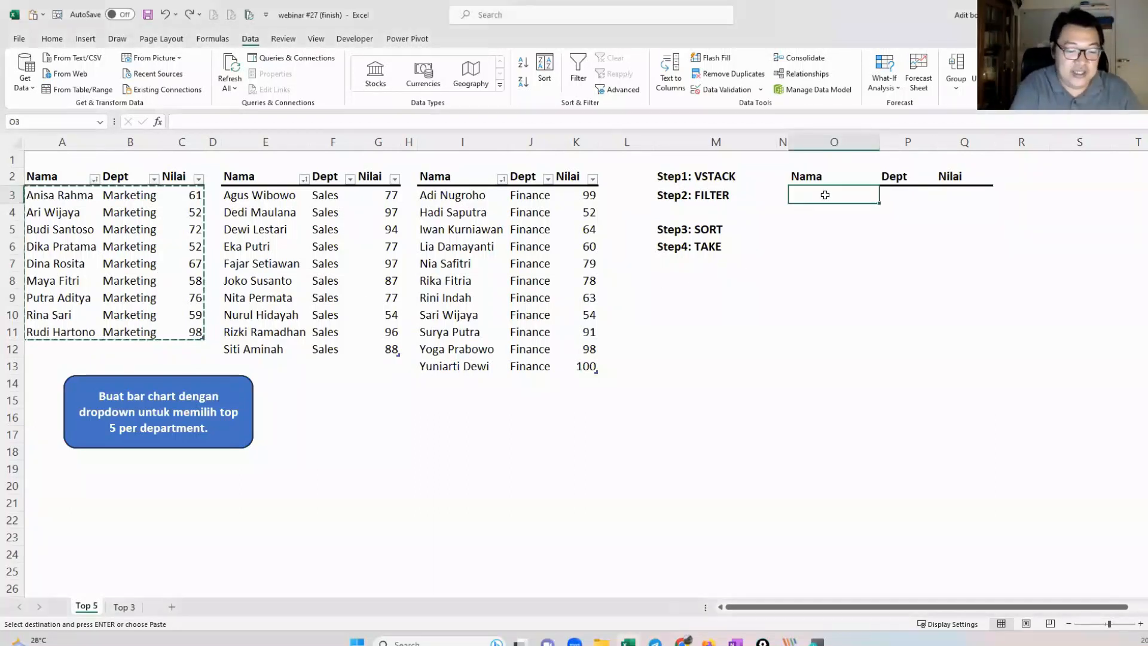
type("=vs")
key("Tab")
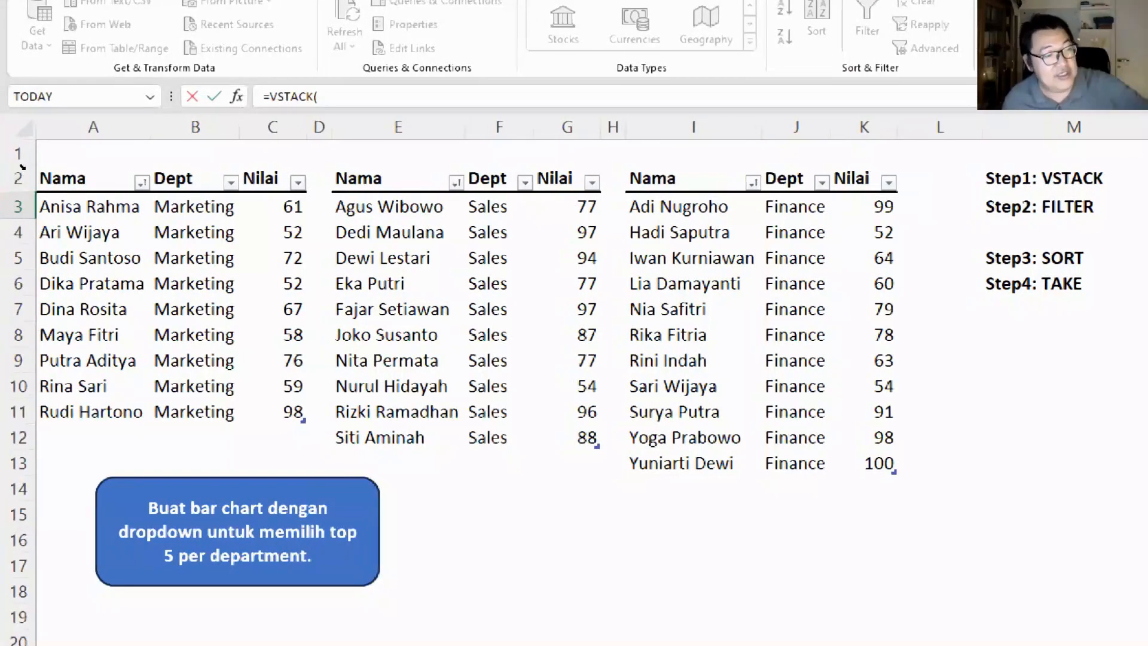
left_click(22, 167)
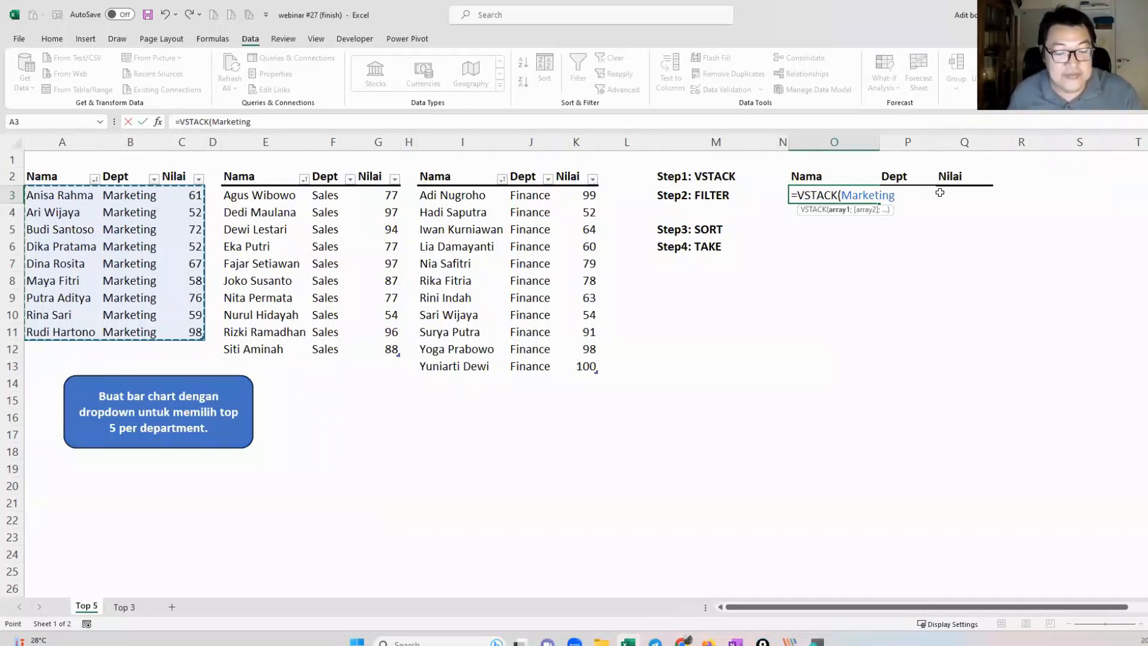
type(";")
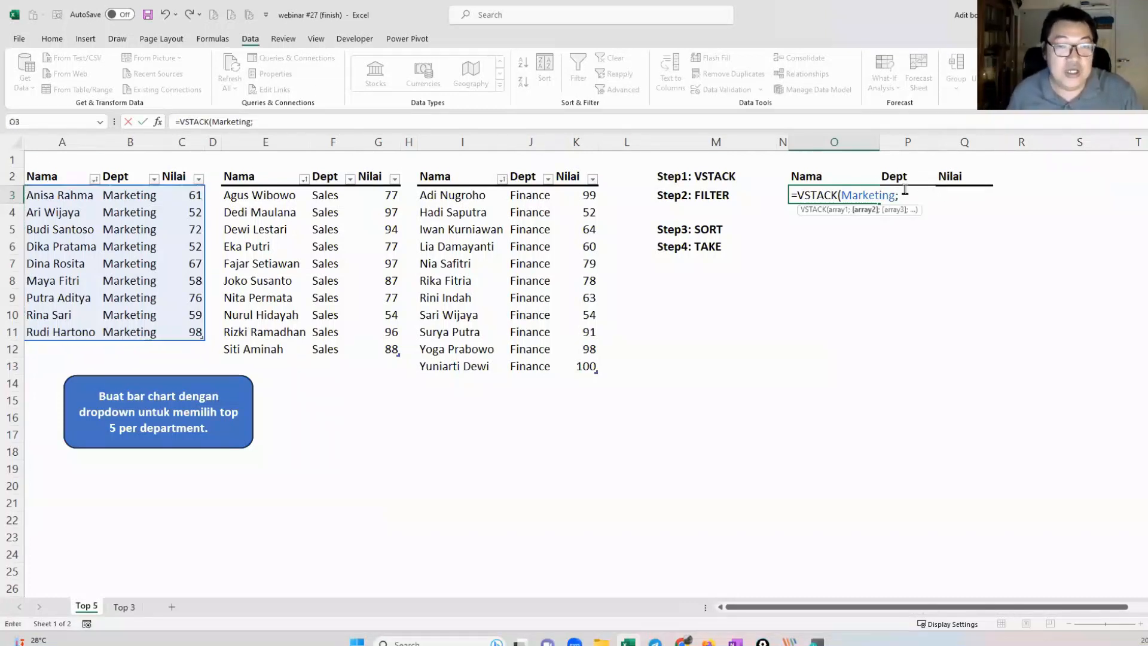
left_click(223, 171)
type(";")
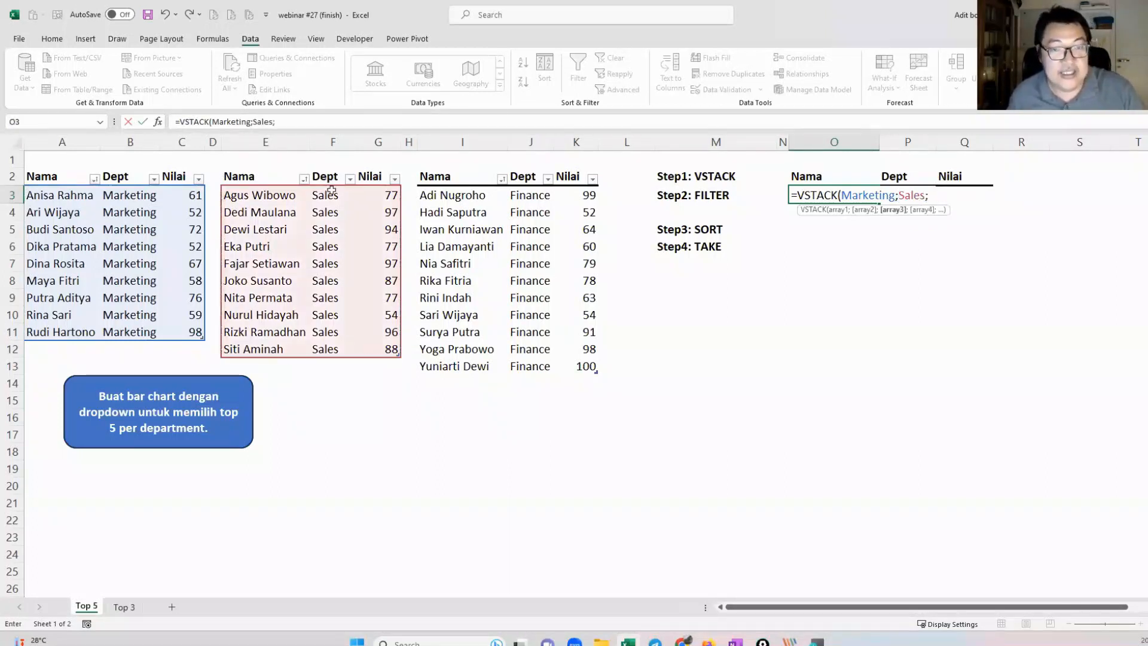
left_click(420, 172)
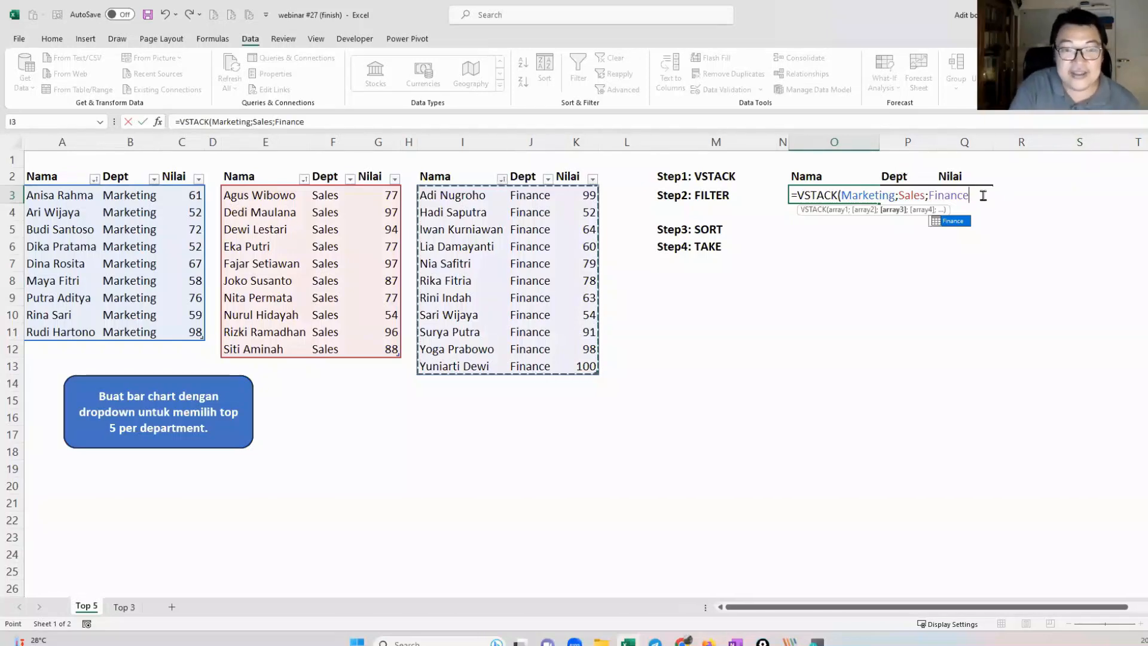
key("Return")
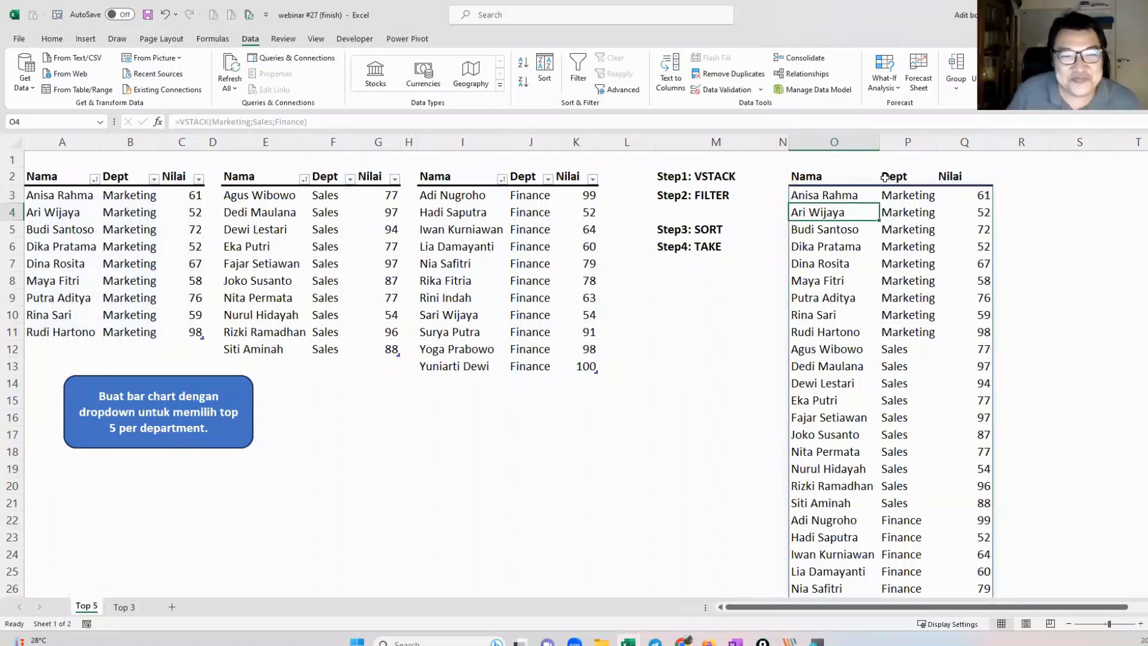
Step: Examine the stacked list starting at O3, the empty cell M4 and the Dept columns of the three source tables
left_click(832, 197)
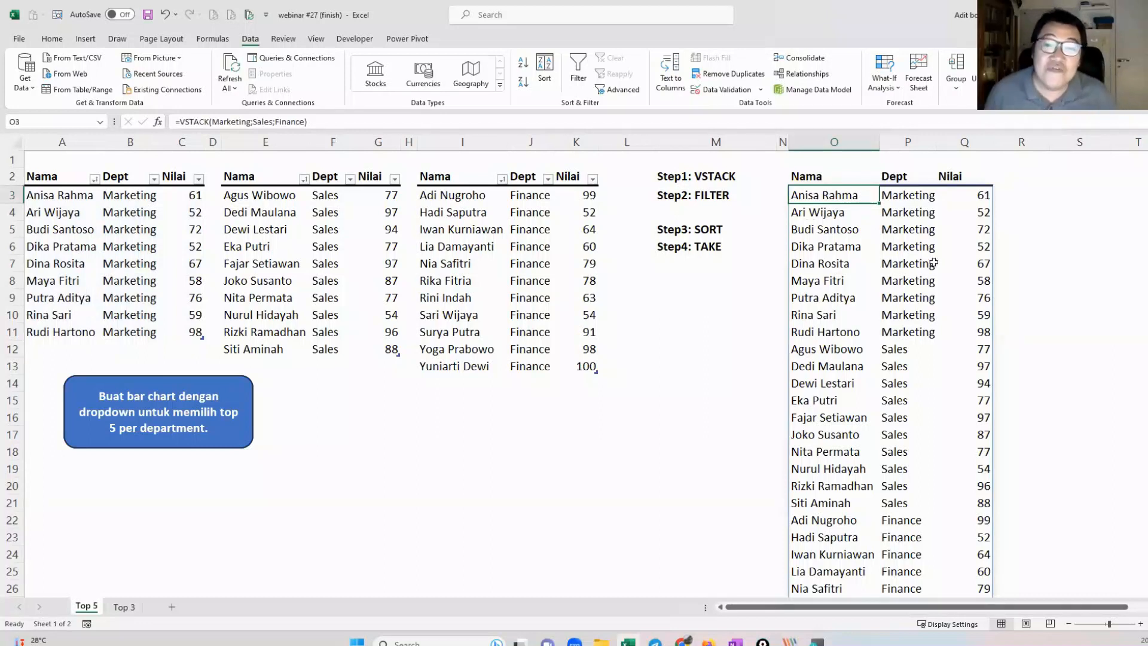
left_click(719, 212)
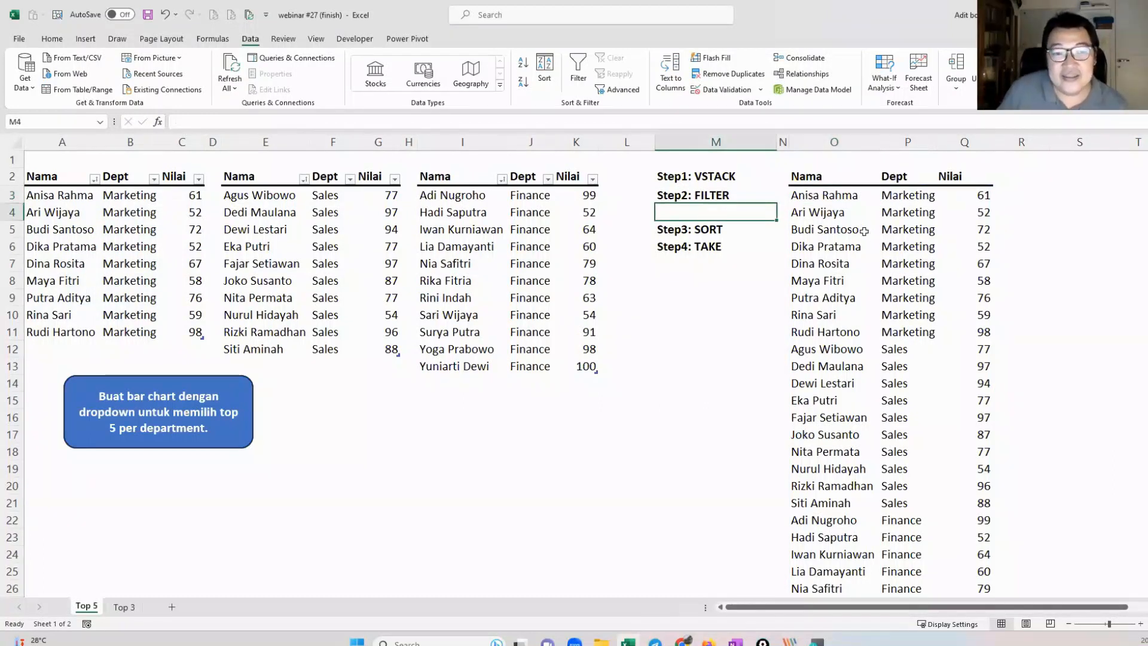
left_click_drag(835, 197, 987, 456)
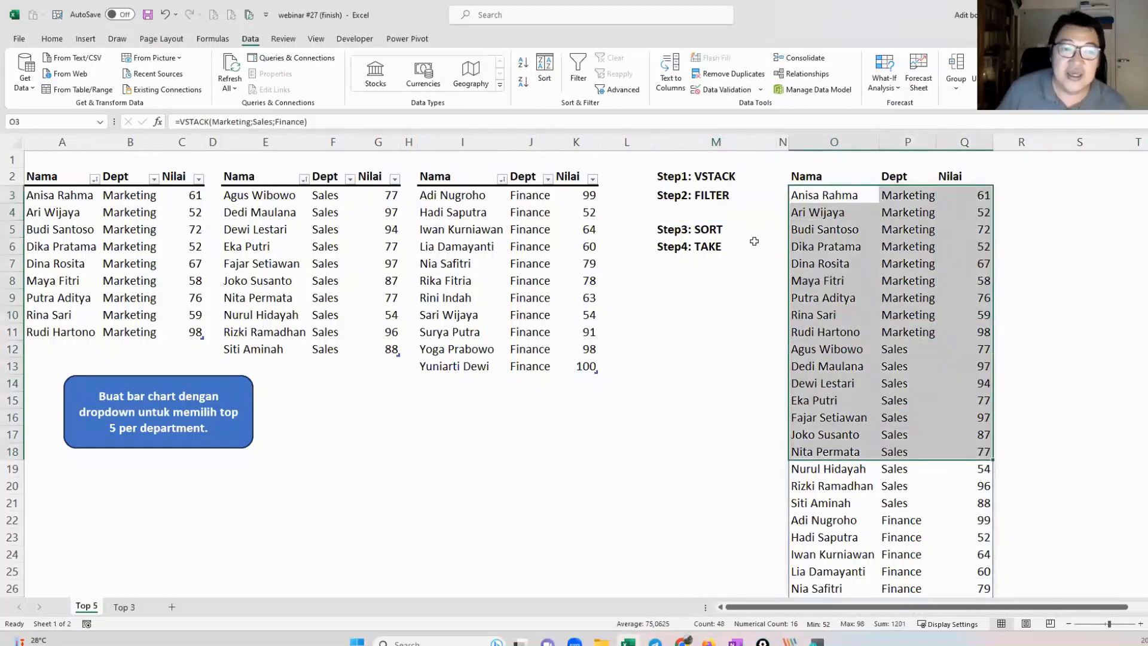
left_click(712, 212)
left_click_drag(817, 198, 968, 452)
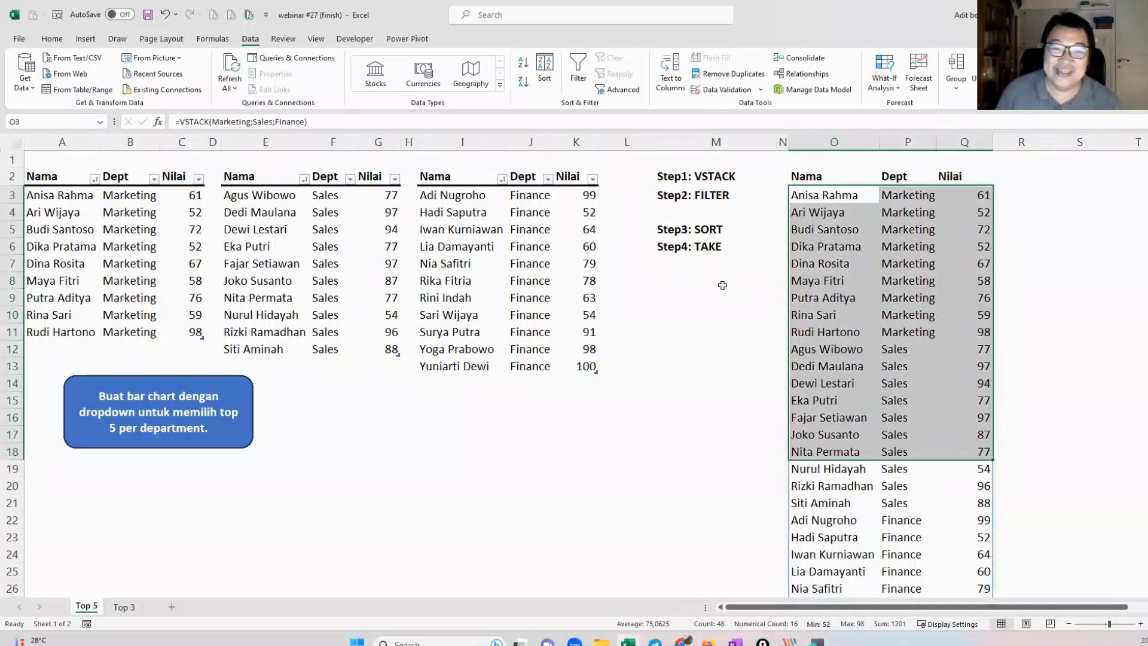
left_click(708, 283)
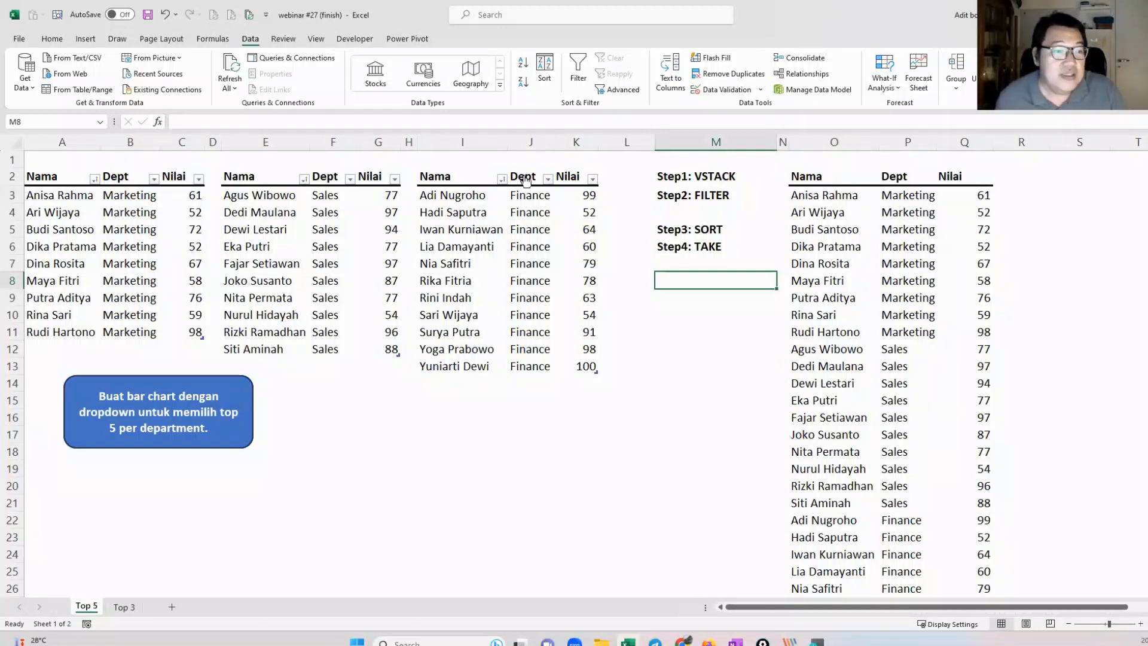
left_click_drag(149, 202, 147, 332)
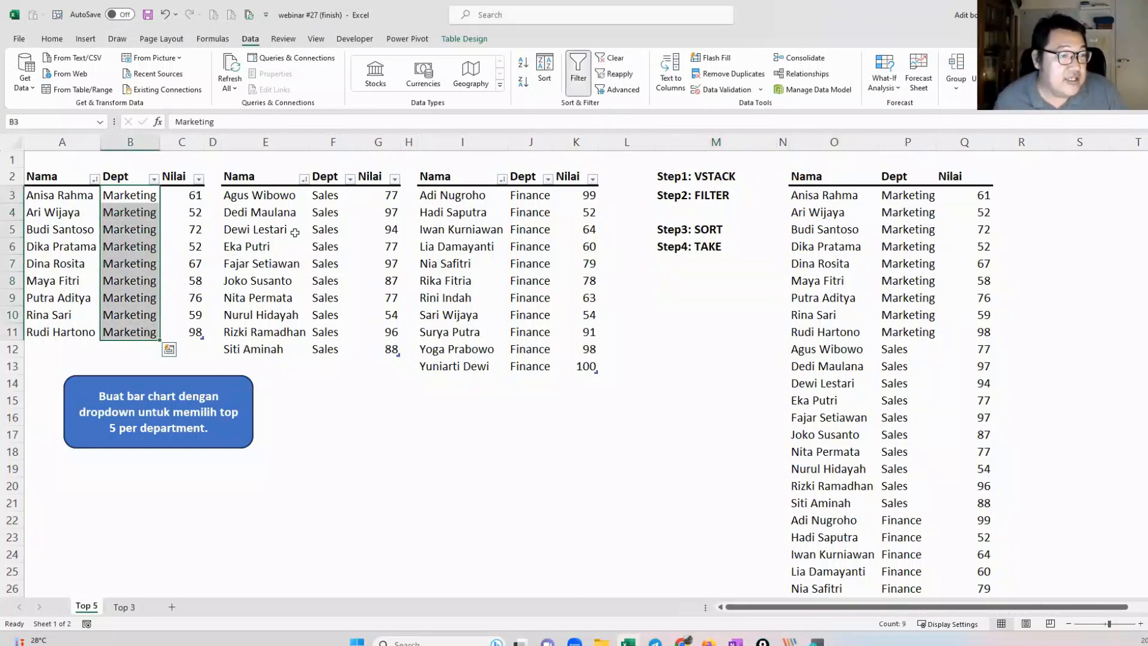
left_click_drag(326, 196, 326, 332)
left_click_drag(532, 215, 530, 366)
left_click(679, 294)
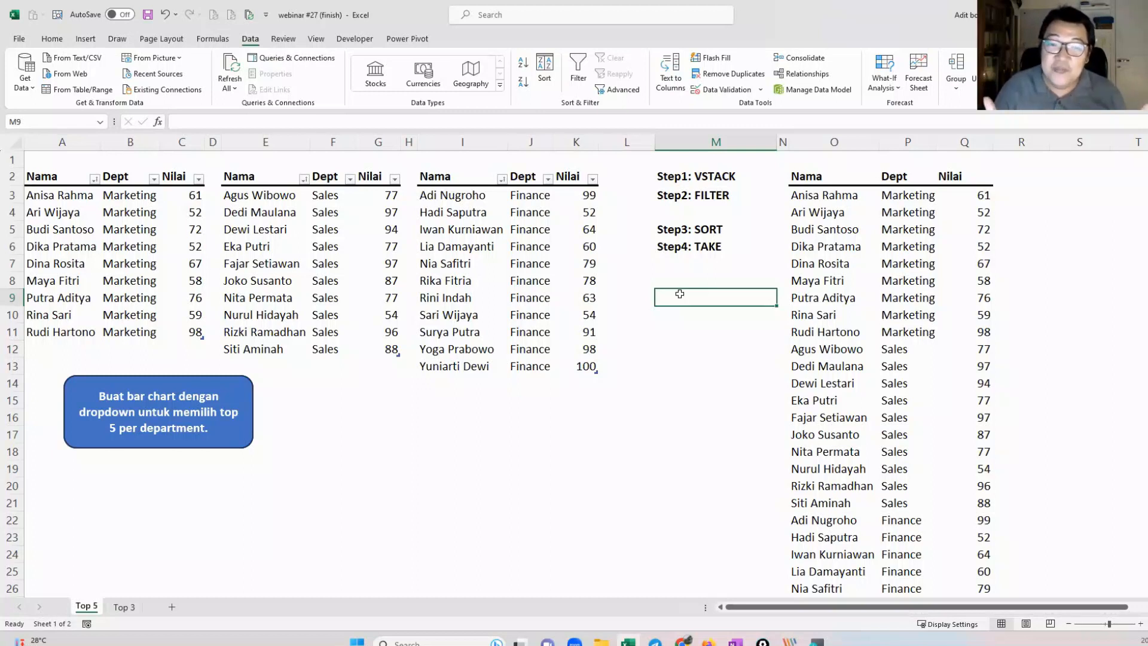
Step: Enter =VSTACK(Marketing[Dept];F3:F12;J3:J13) in M8 to stack the Dept columns of the three tables
key("Up")
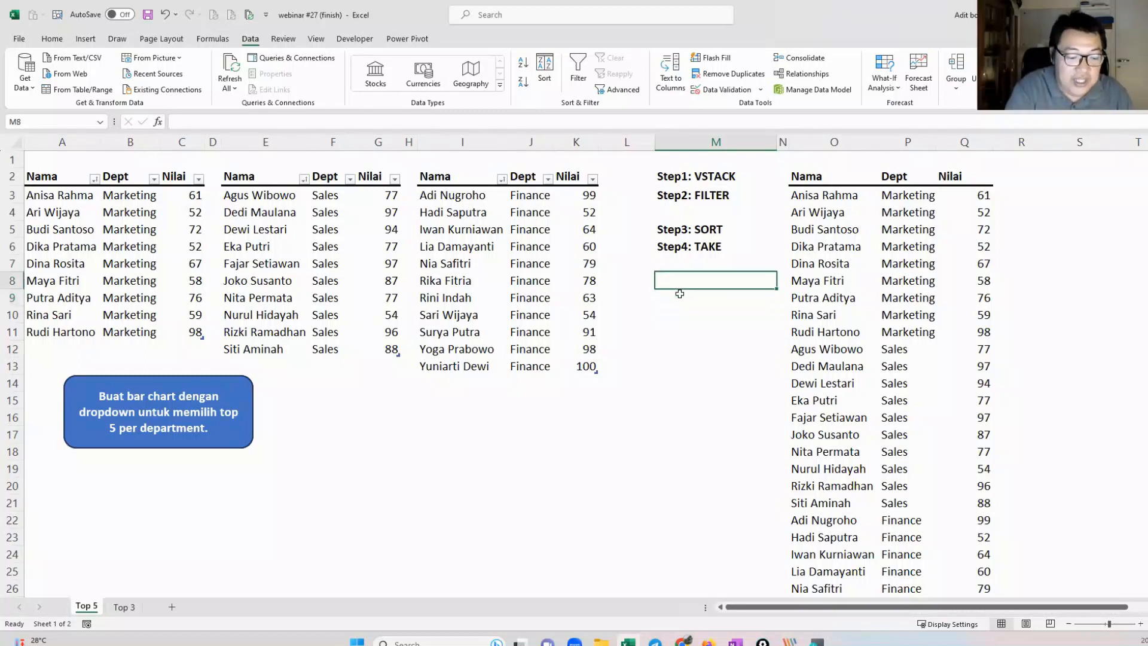
type("=vs")
key("Tab")
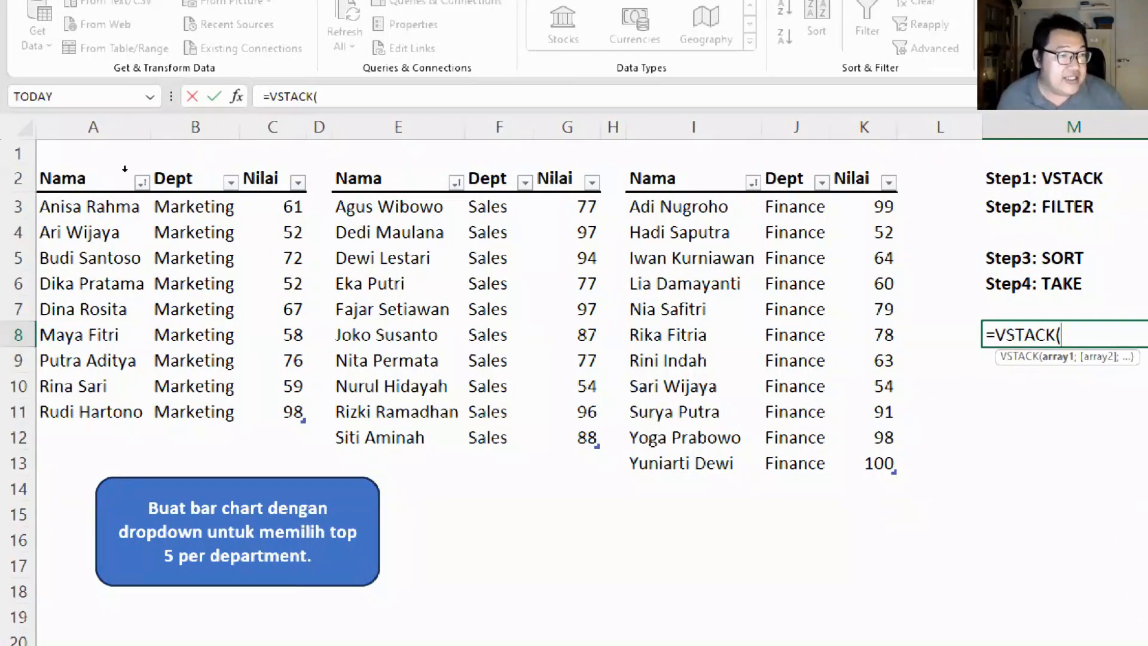
left_click(124, 169)
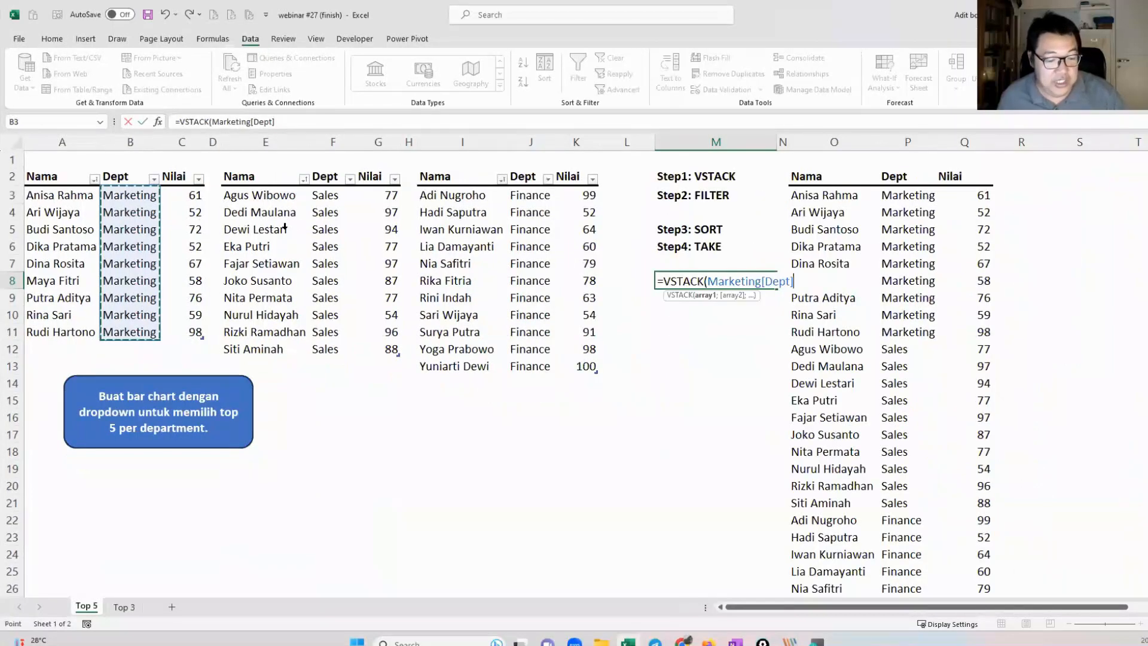
type(";")
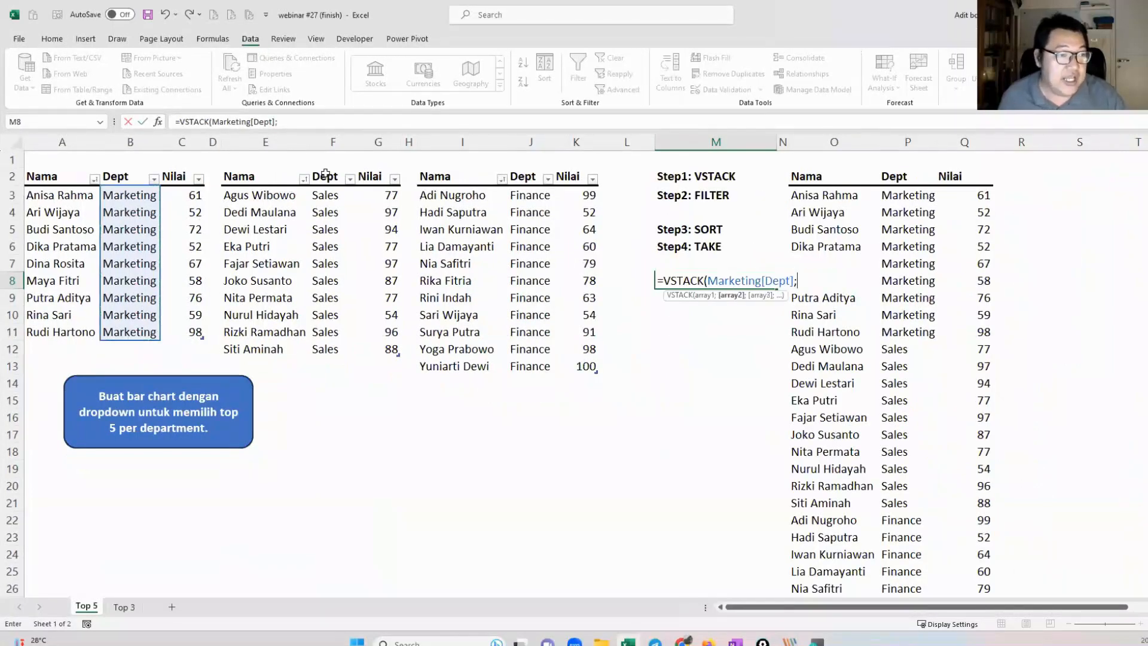
left_click(325, 173)
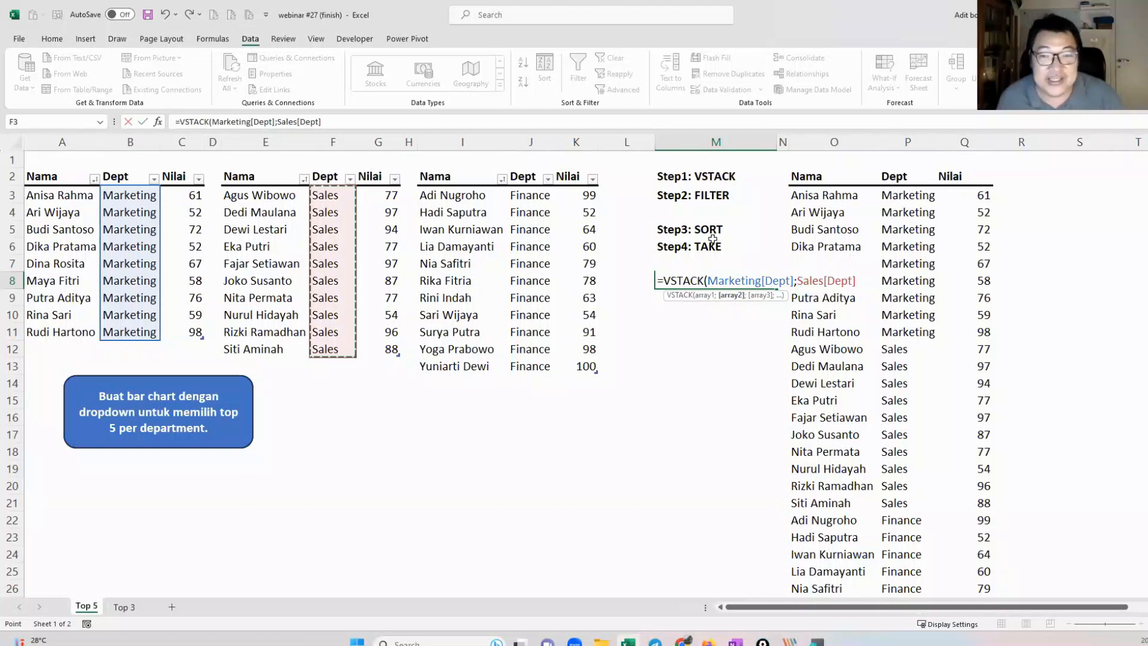
type(";")
left_click(532, 173)
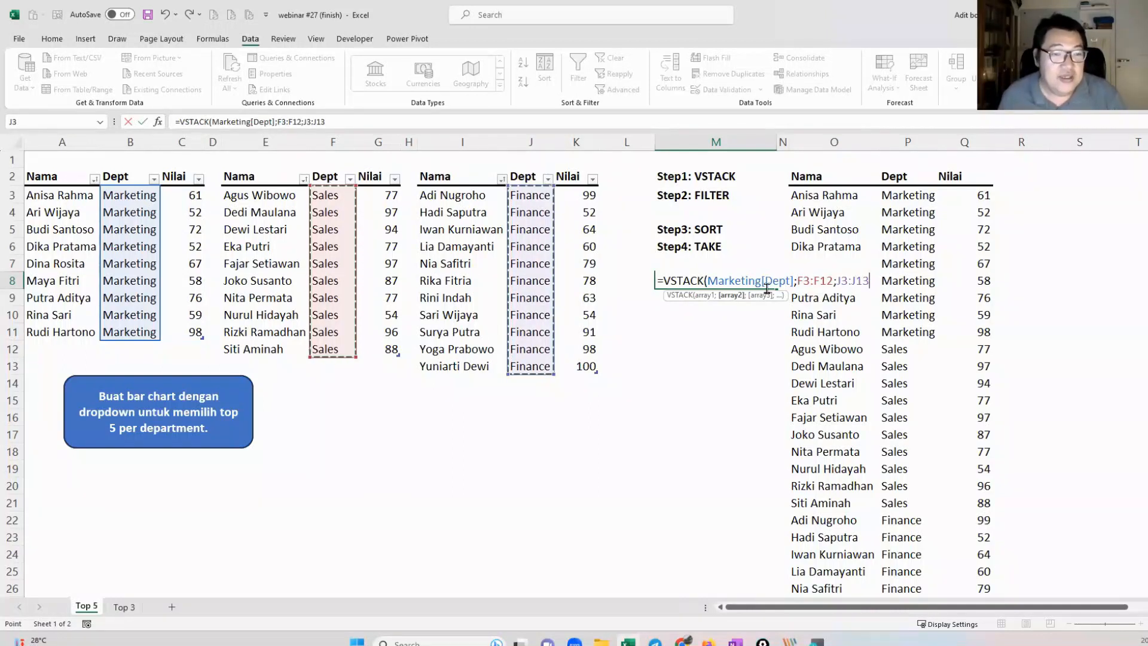
key("Return")
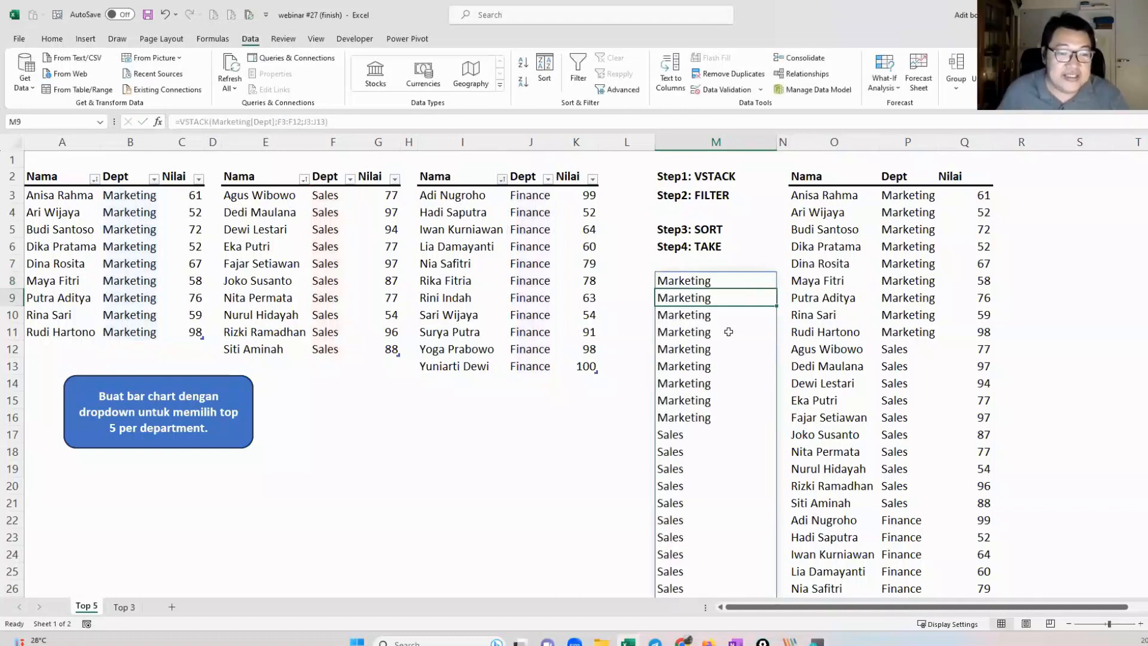
scroll(730, 331, "down", 5)
scroll(733, 331, "up", 4)
scroll(733, 332, "up", 1)
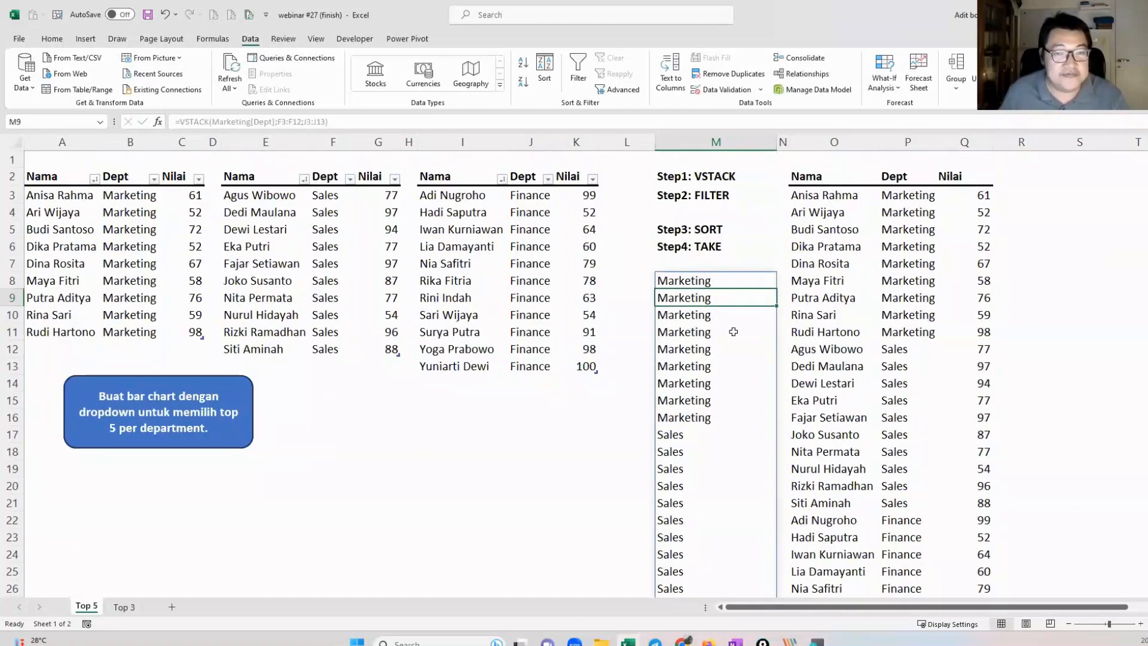
Step: Wrap the VSTACK formula in M8 with UNIQUE to list each department only once
left_click(714, 281)
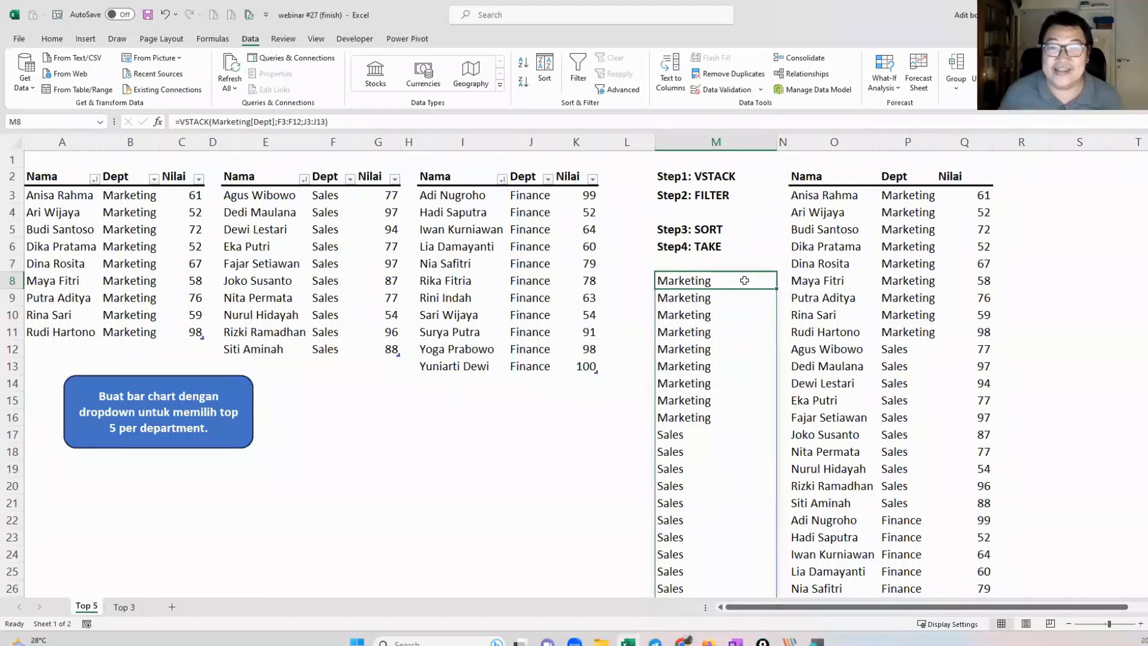
double_click(744, 280)
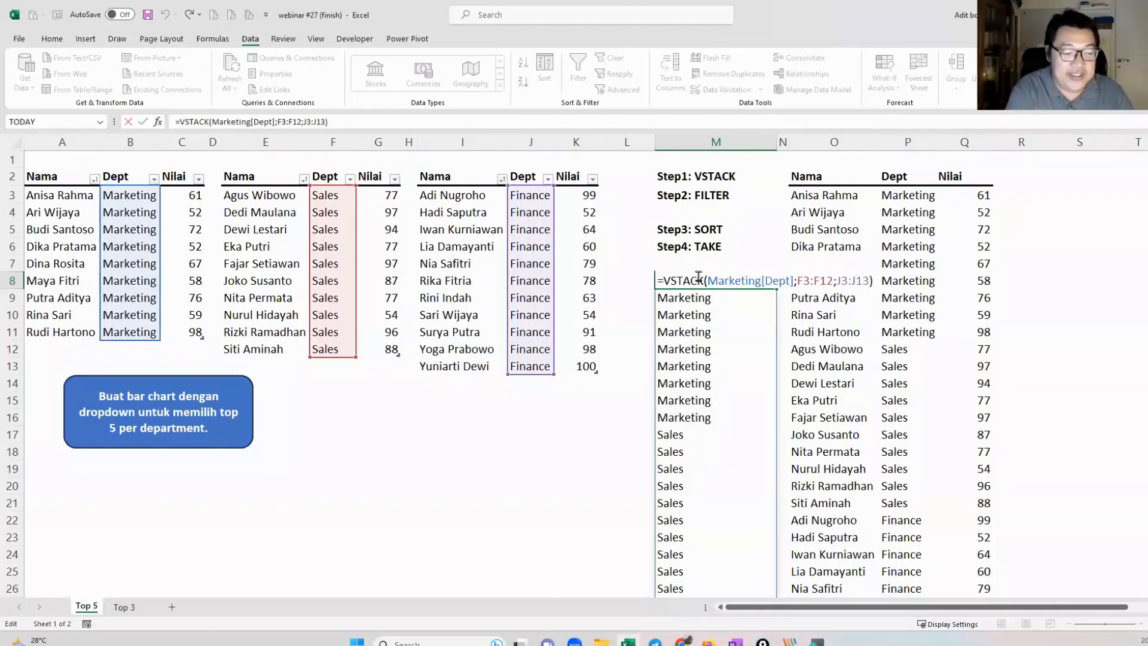
type("uniq")
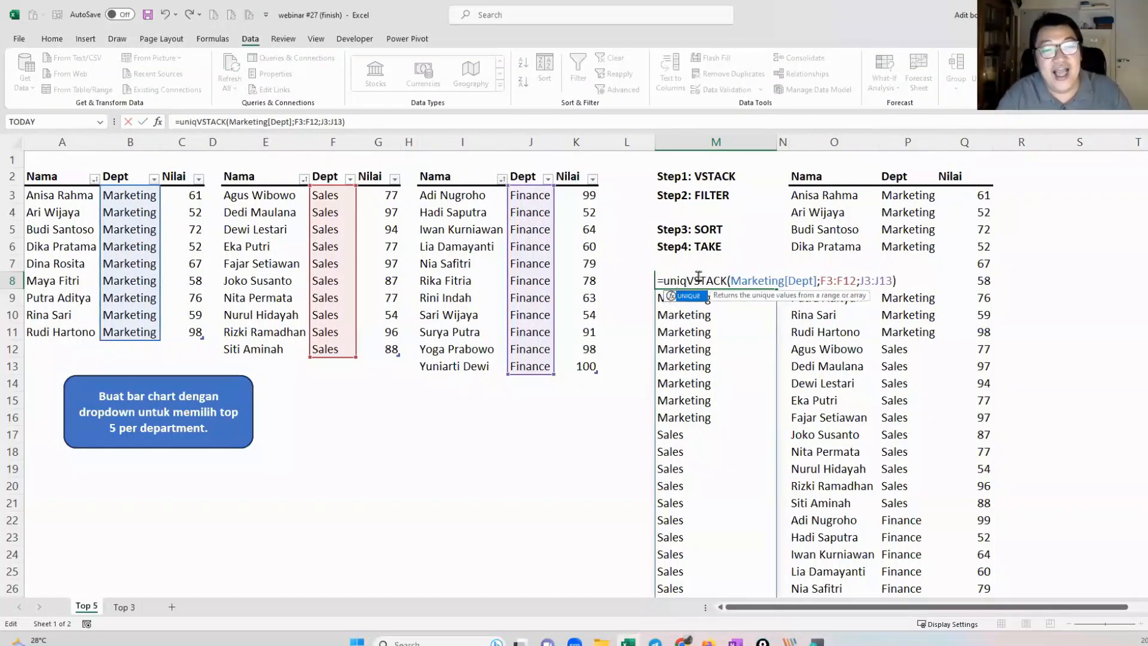
key("Tab")
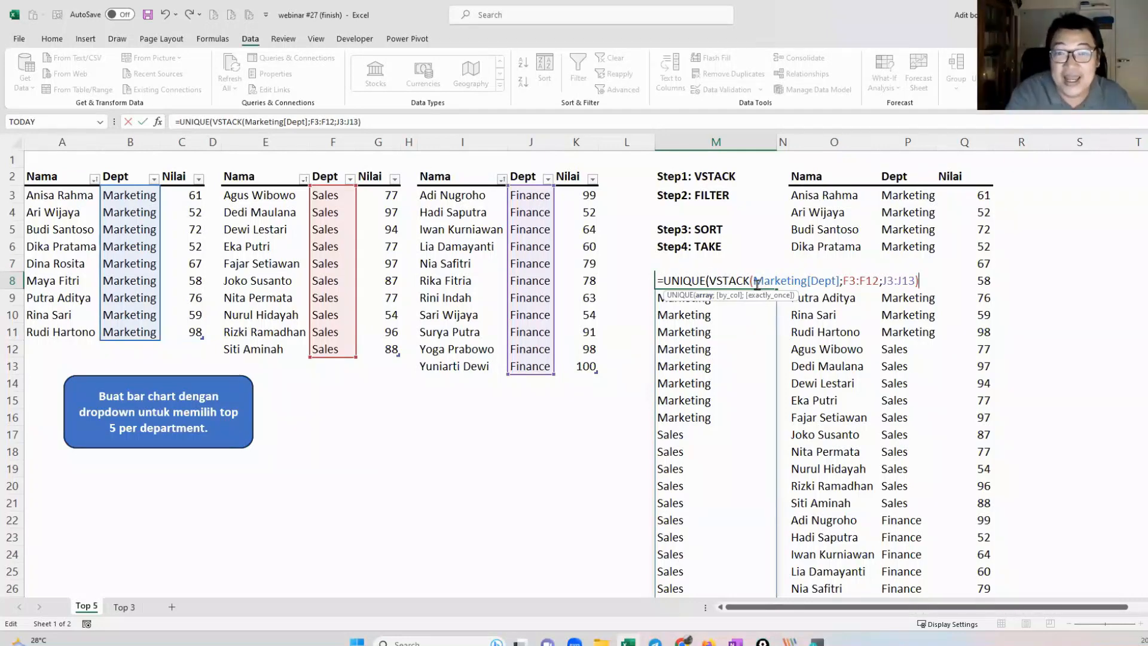
type(")")
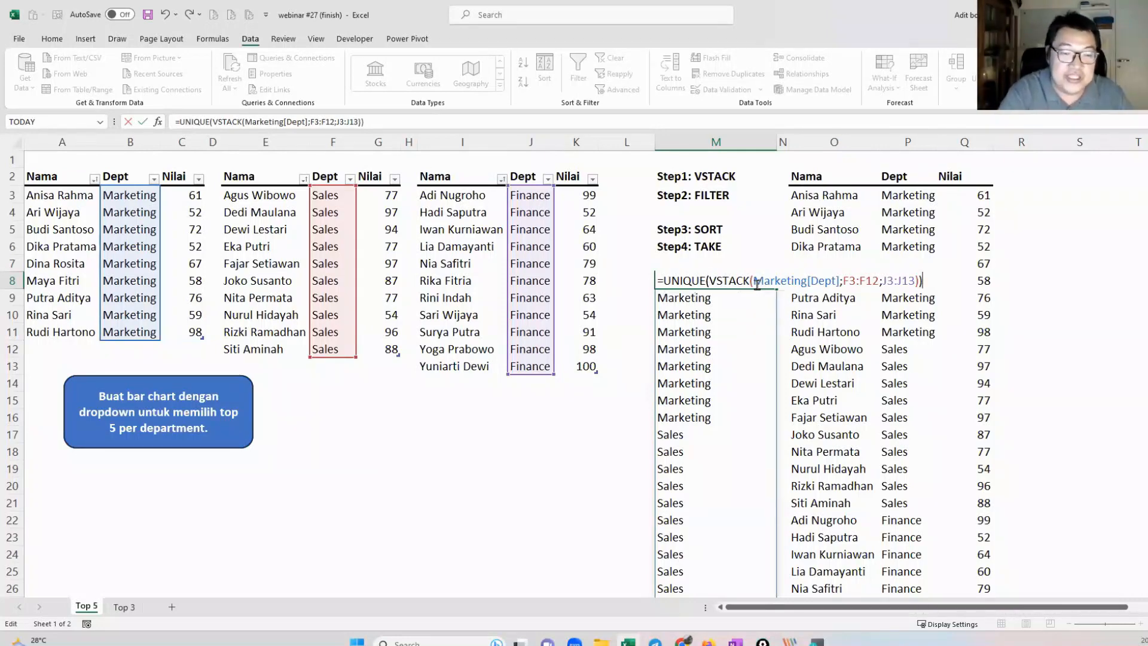
key("Return")
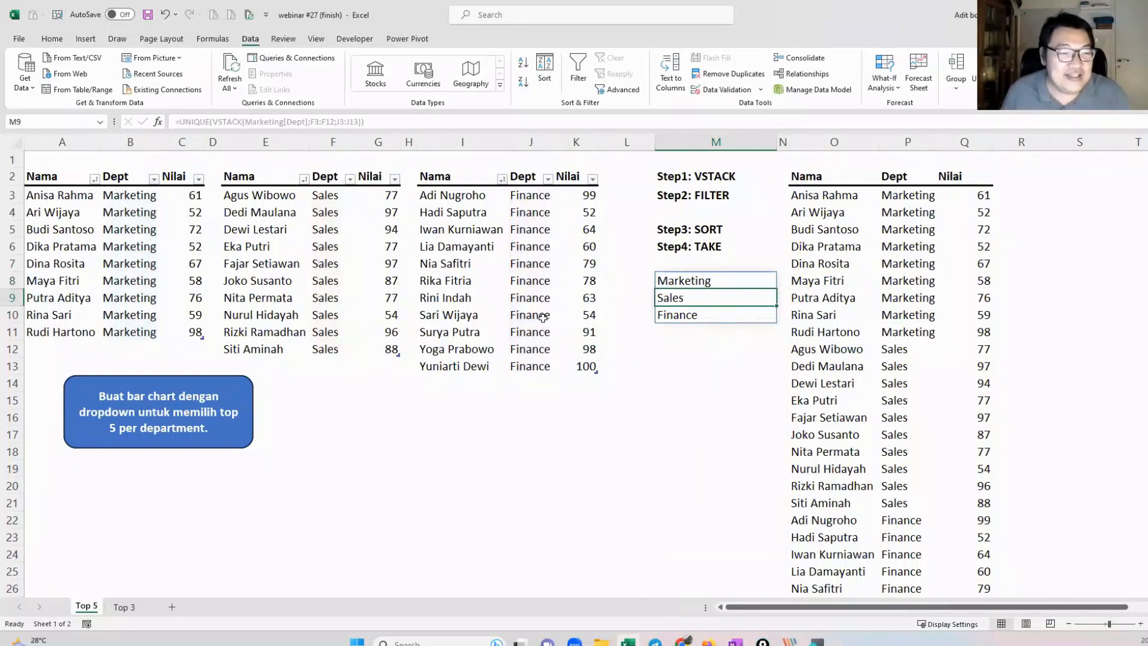
Step: Try changing the department in J10:J13 of the Finance table to Ops, and undo the change
left_click_drag(543, 317, 540, 366)
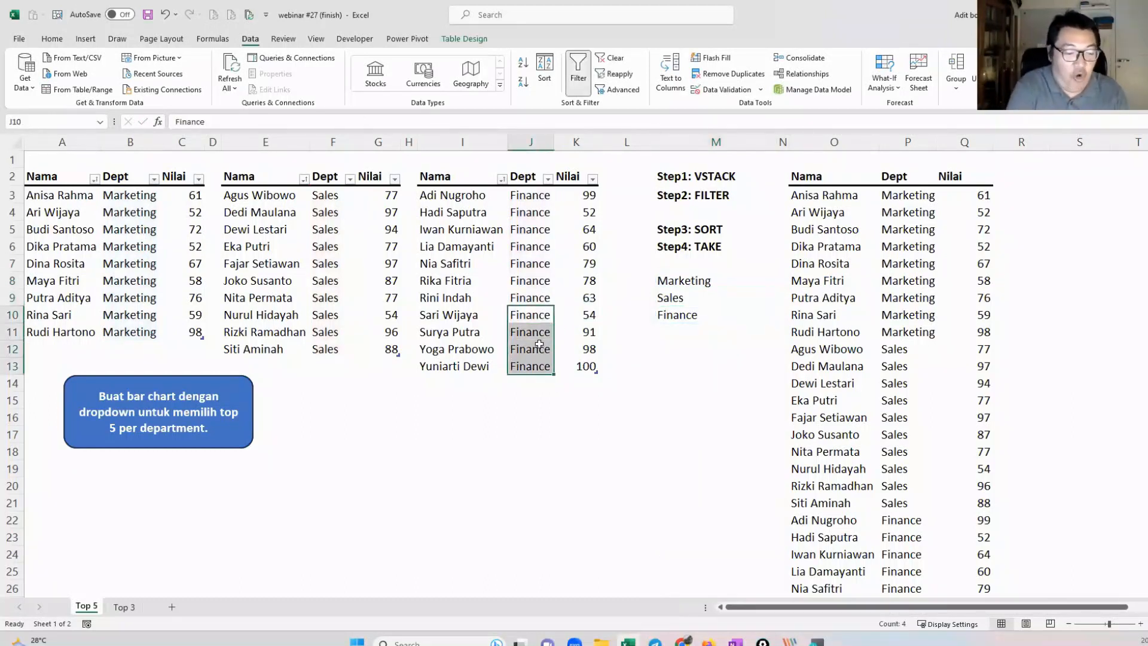
type("Ops")
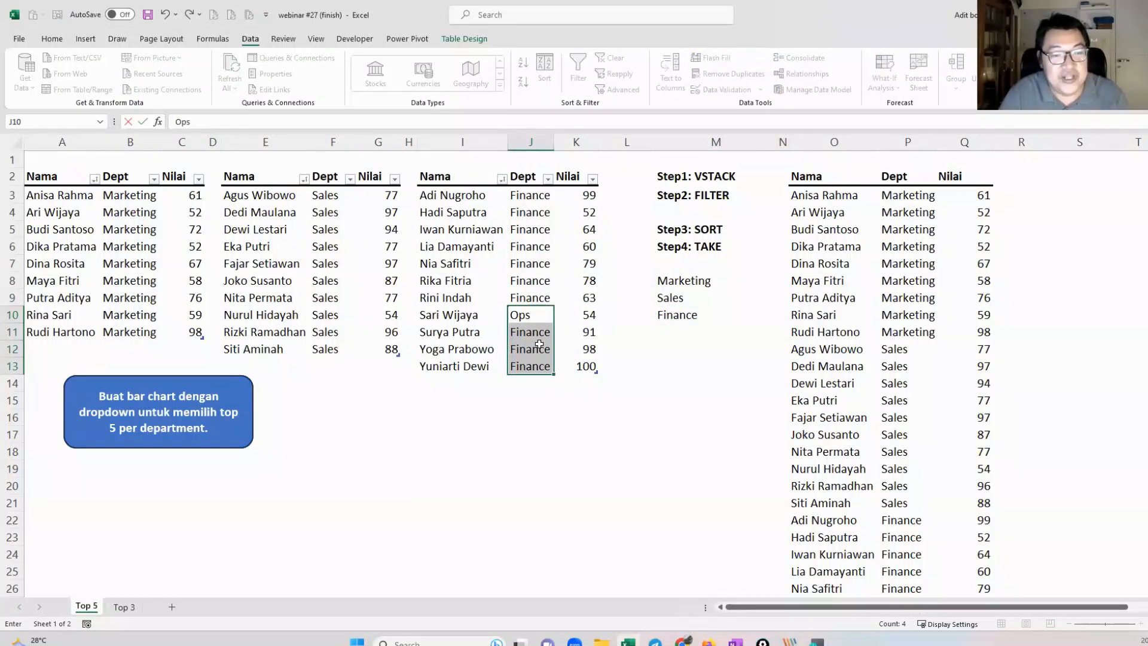
key("ctrl+Return")
left_click(667, 332)
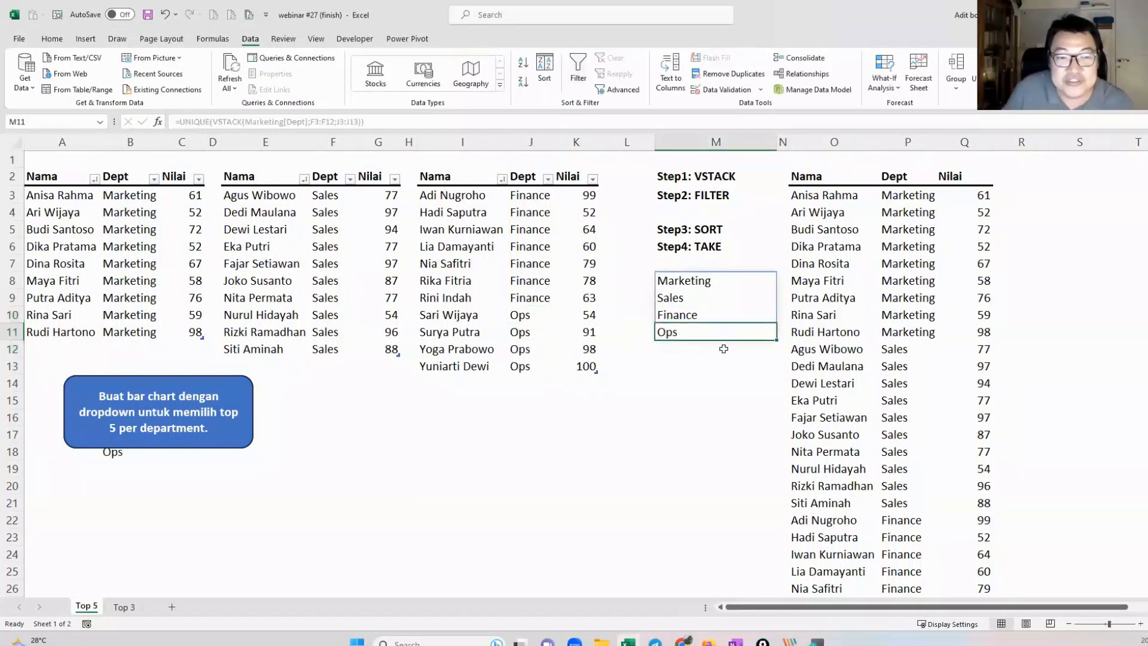
key("ctrl+z")
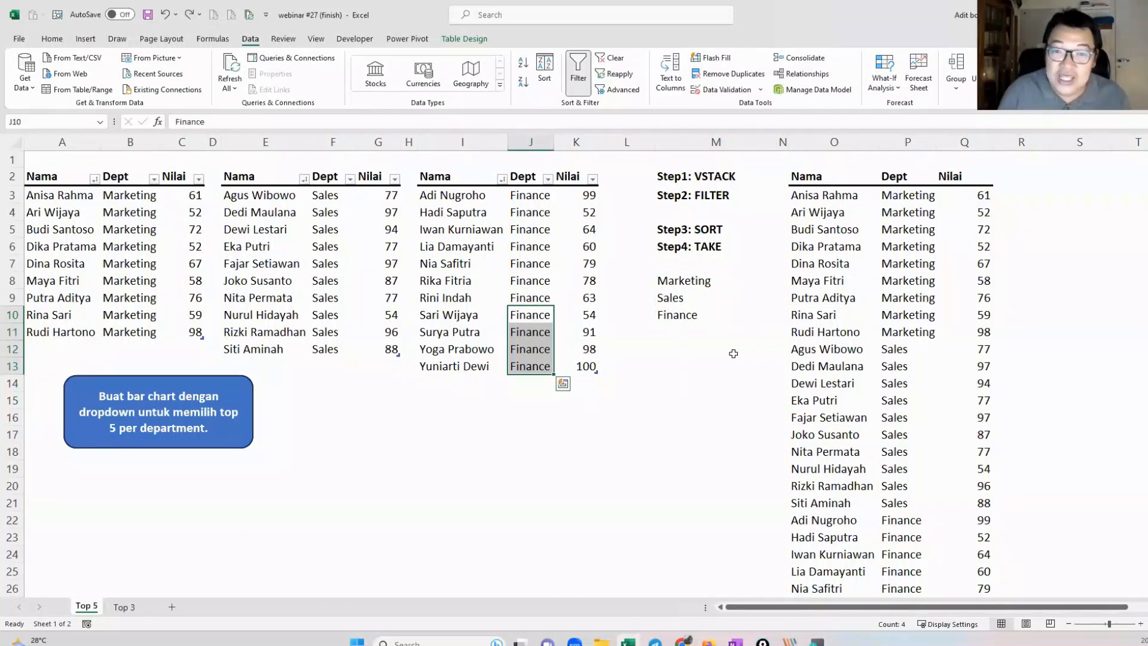
left_click(702, 286)
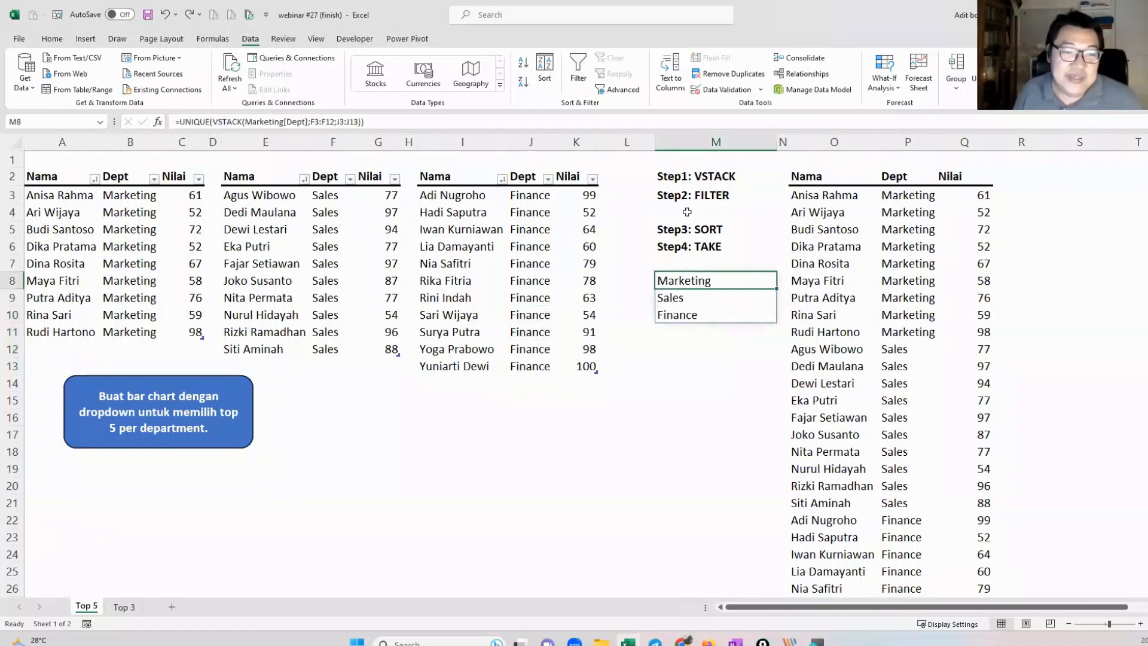
left_click(687, 211)
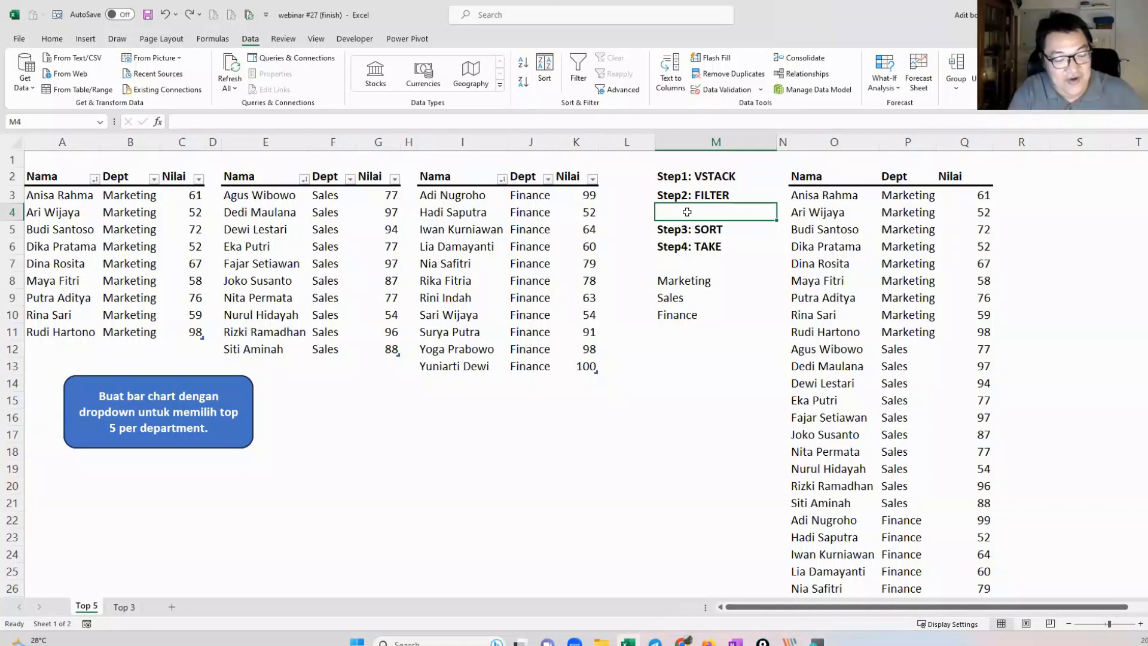
key("alt+d")
key("l")
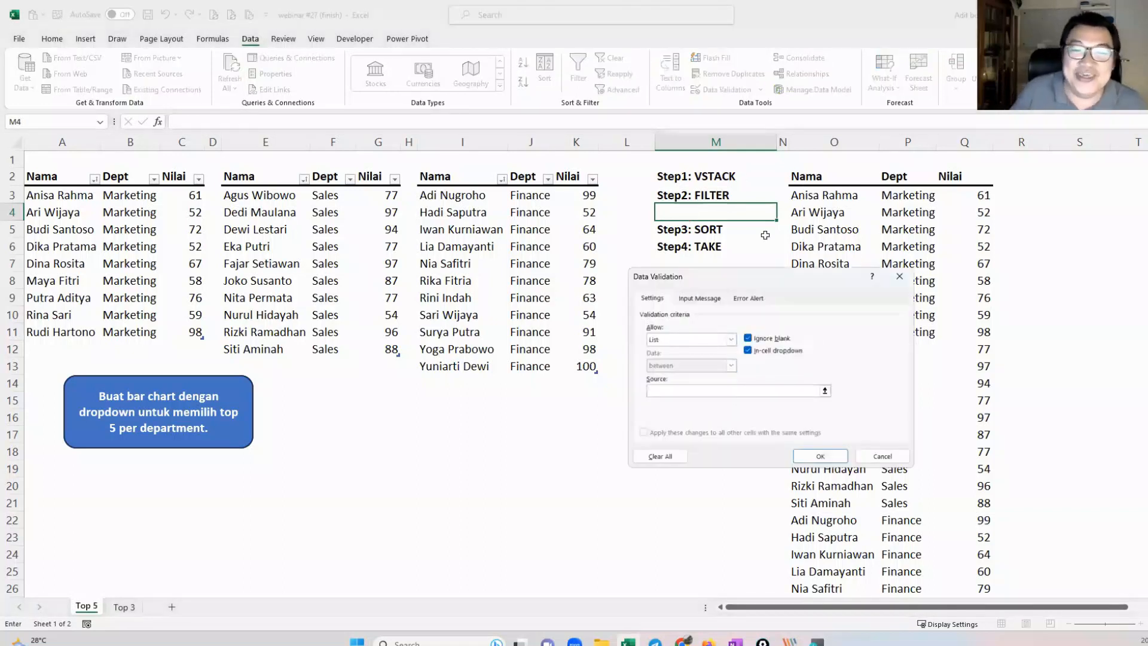
left_click(672, 392)
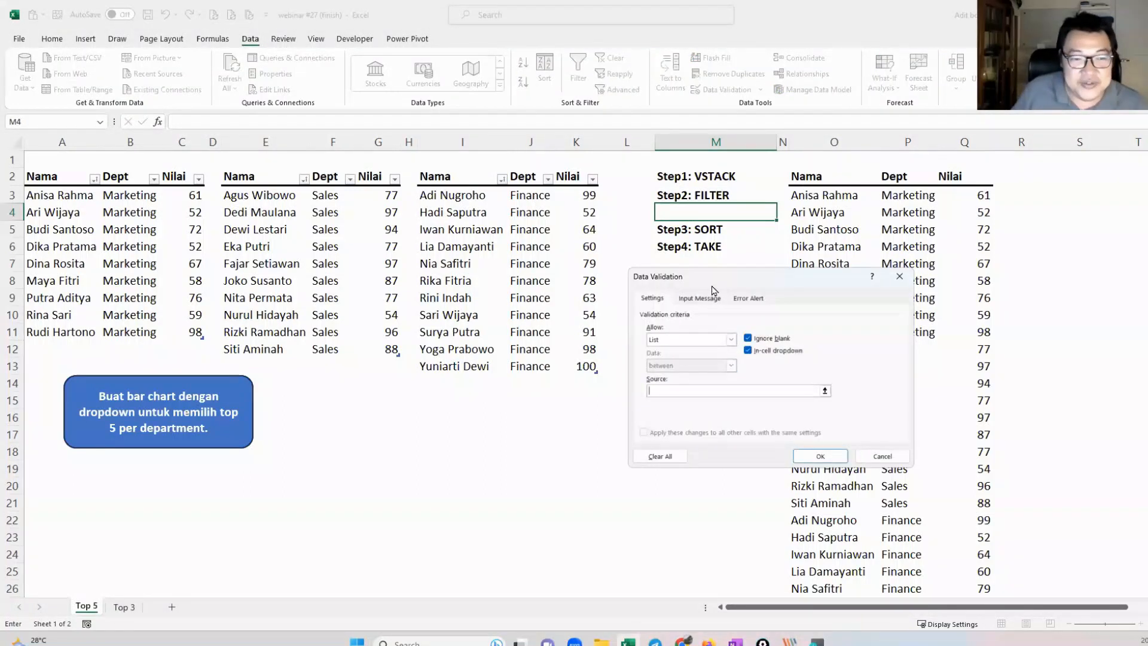
left_click_drag(738, 287, 896, 231)
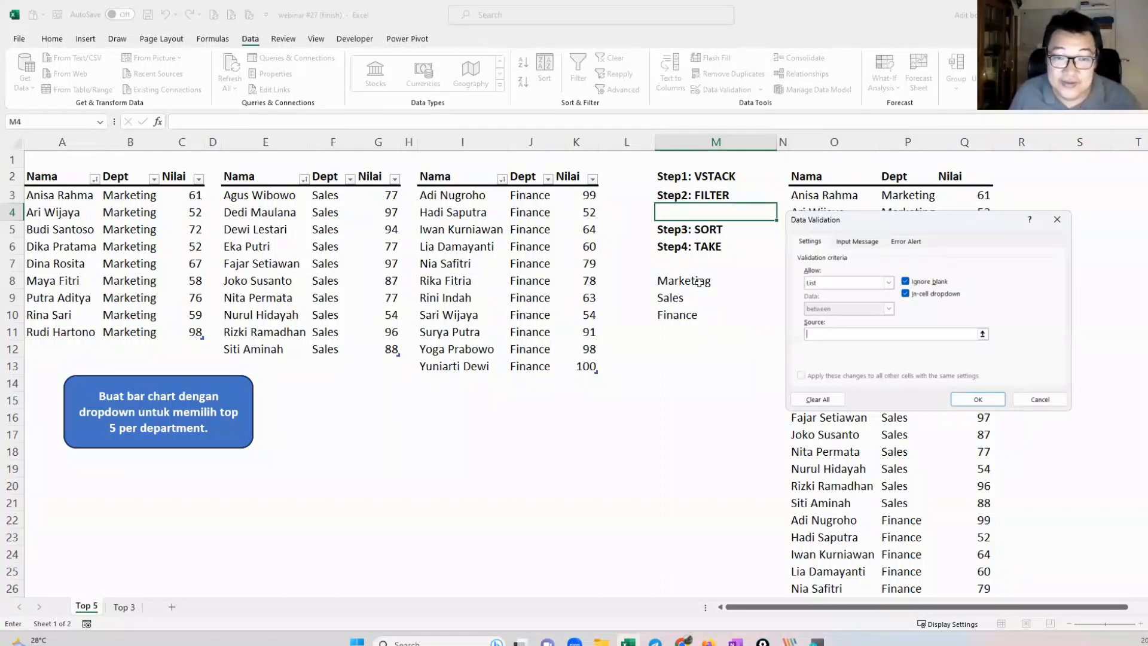
left_click(1031, 400)
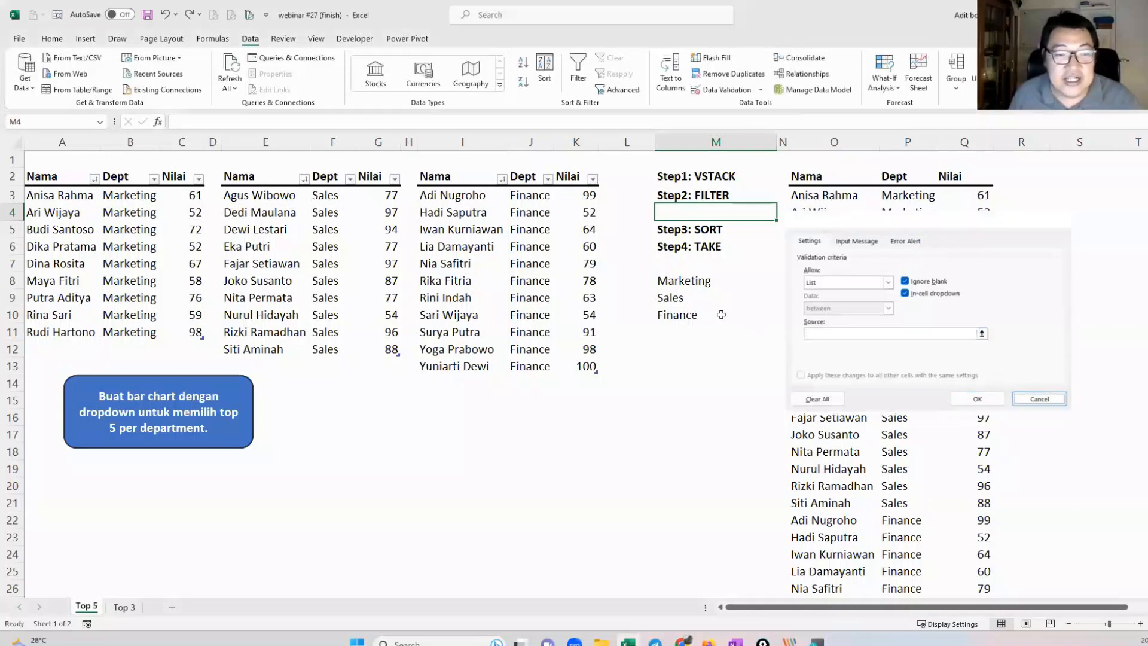
Step: Try the spill reference =M8# in M14 to return the whole unique department list, and clear M14 again
left_click(696, 281)
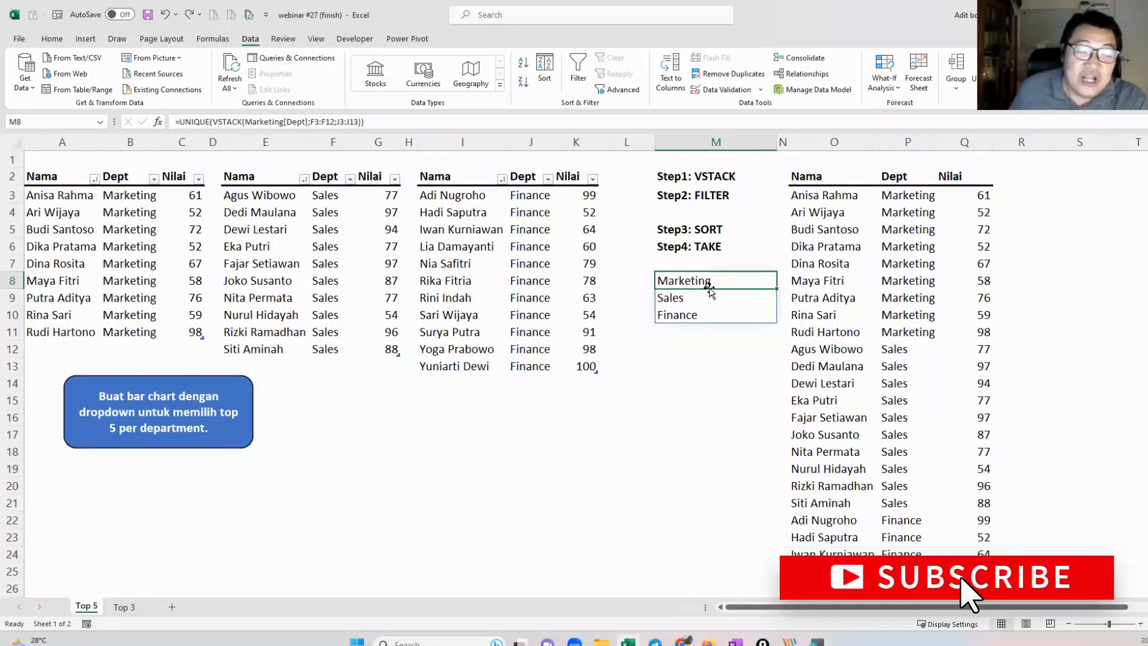
left_click(687, 376)
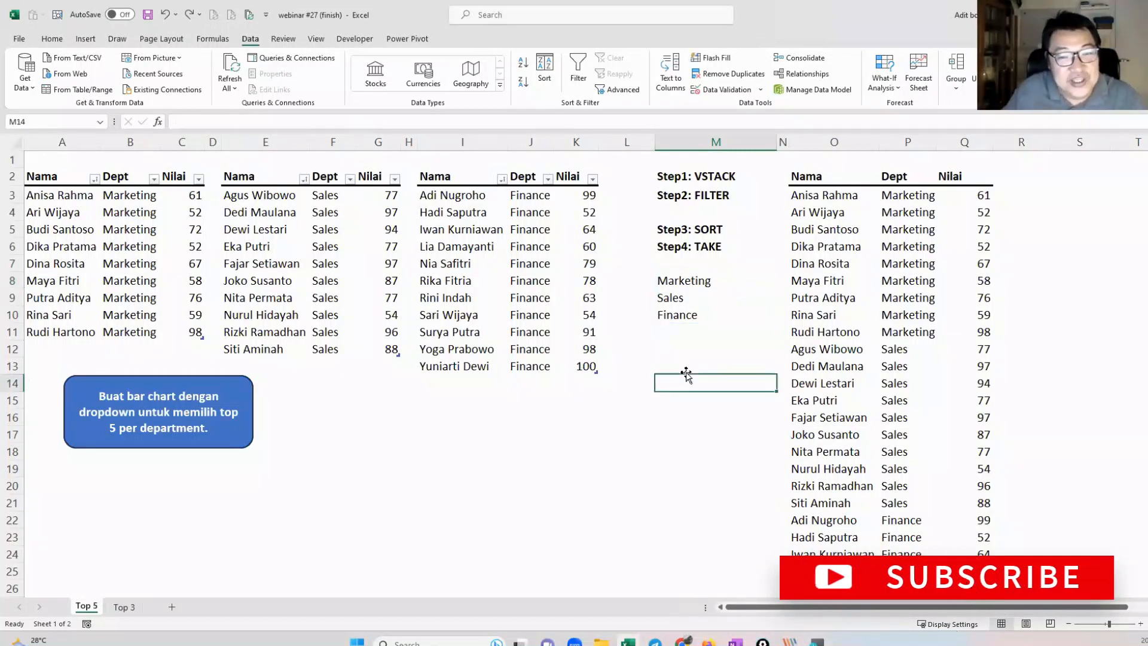
type("=")
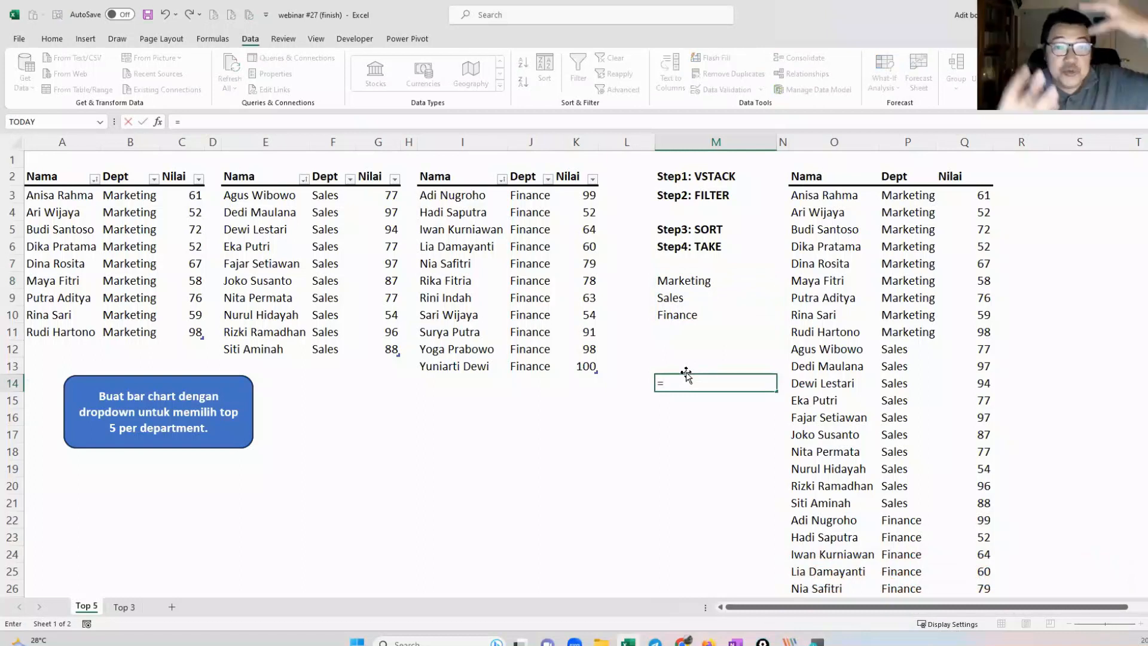
left_click(698, 282)
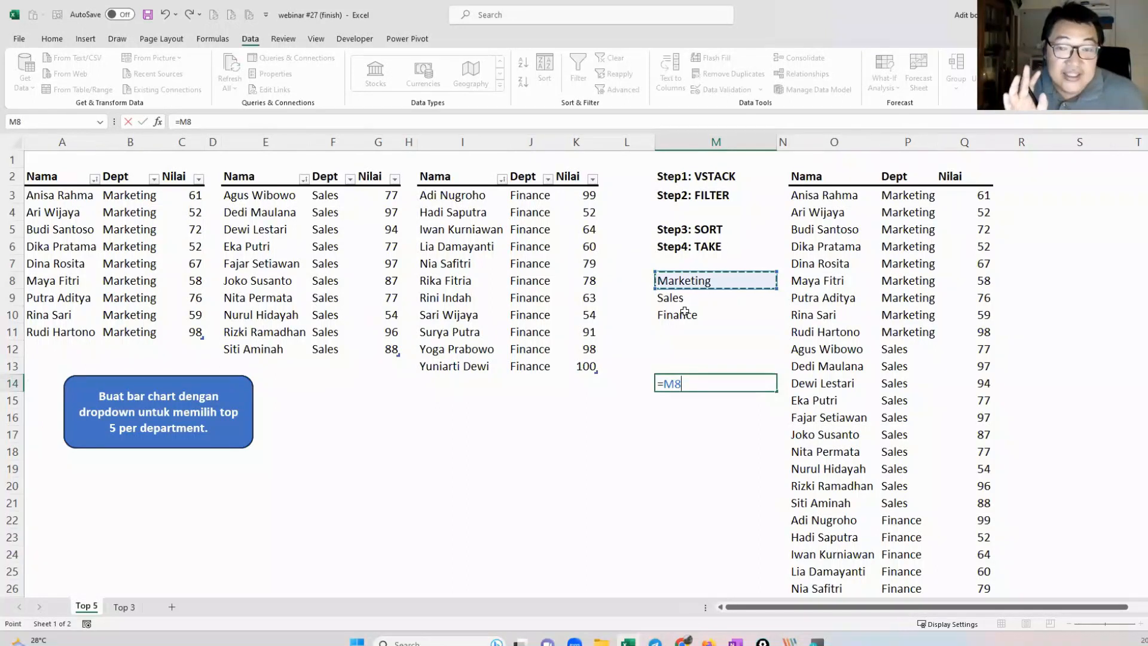
type("#")
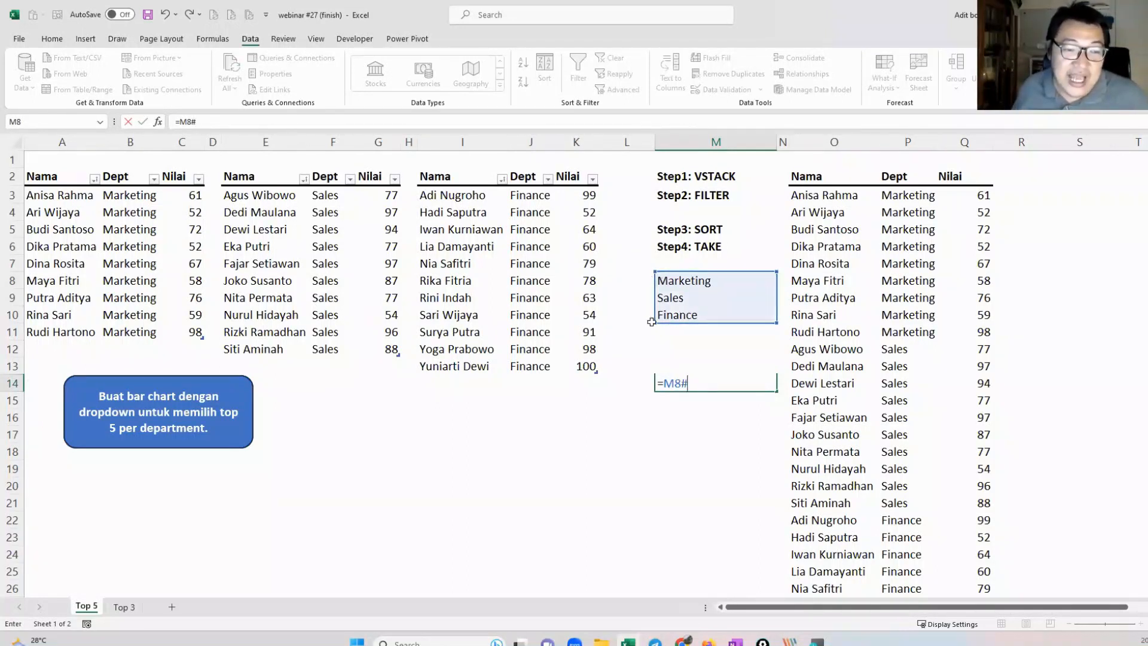
left_click_drag(692, 384, 656, 383)
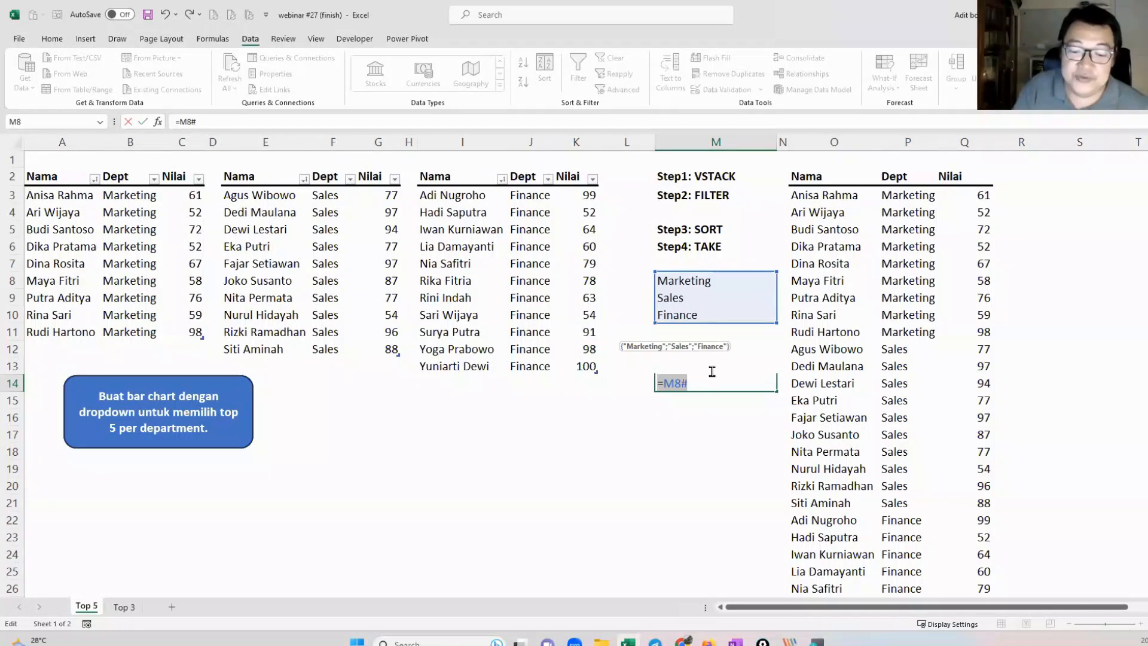
key("Return")
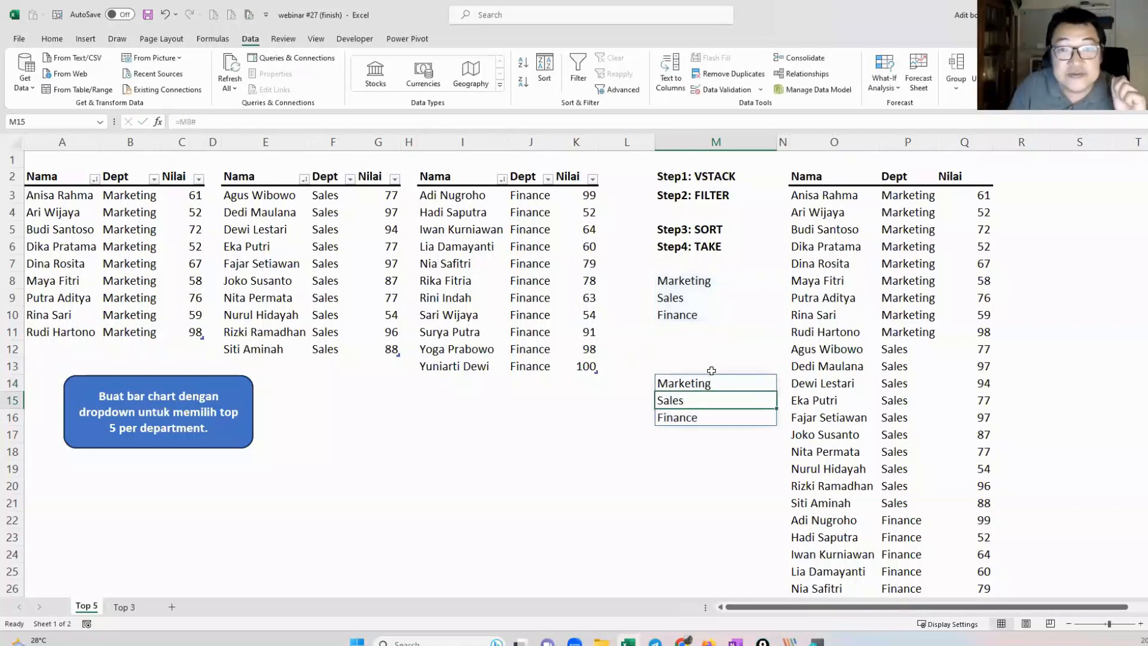
left_click(711, 375)
key("Delete")
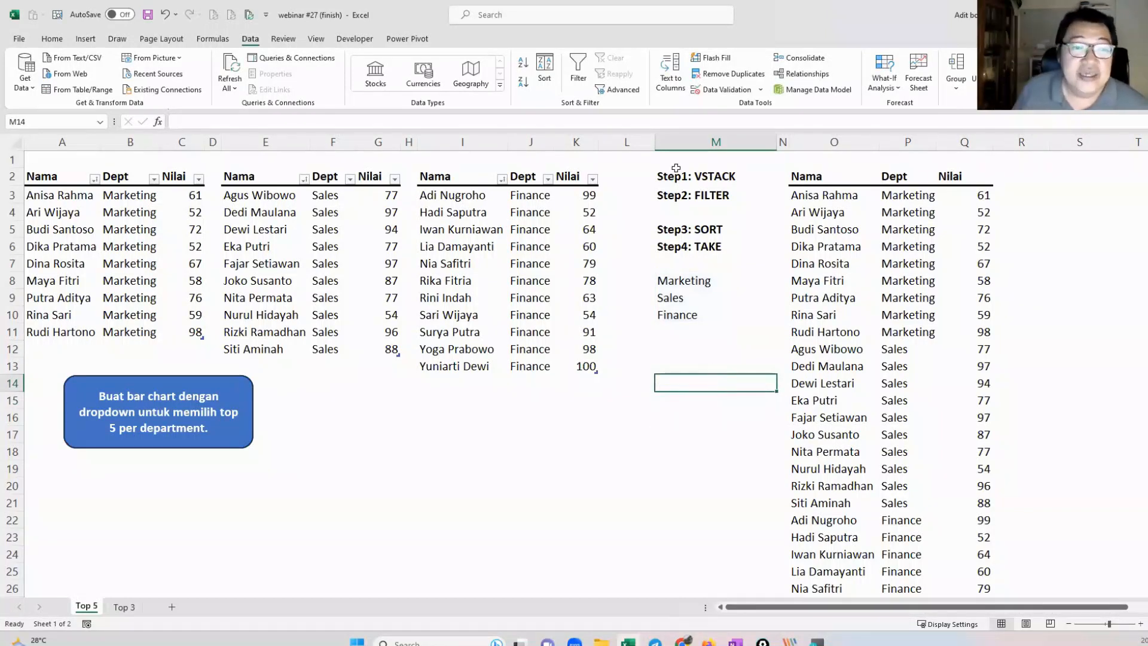
Step: Add a data validation list to M4 with the spilled department list =$M$8# as its source
left_click(694, 208)
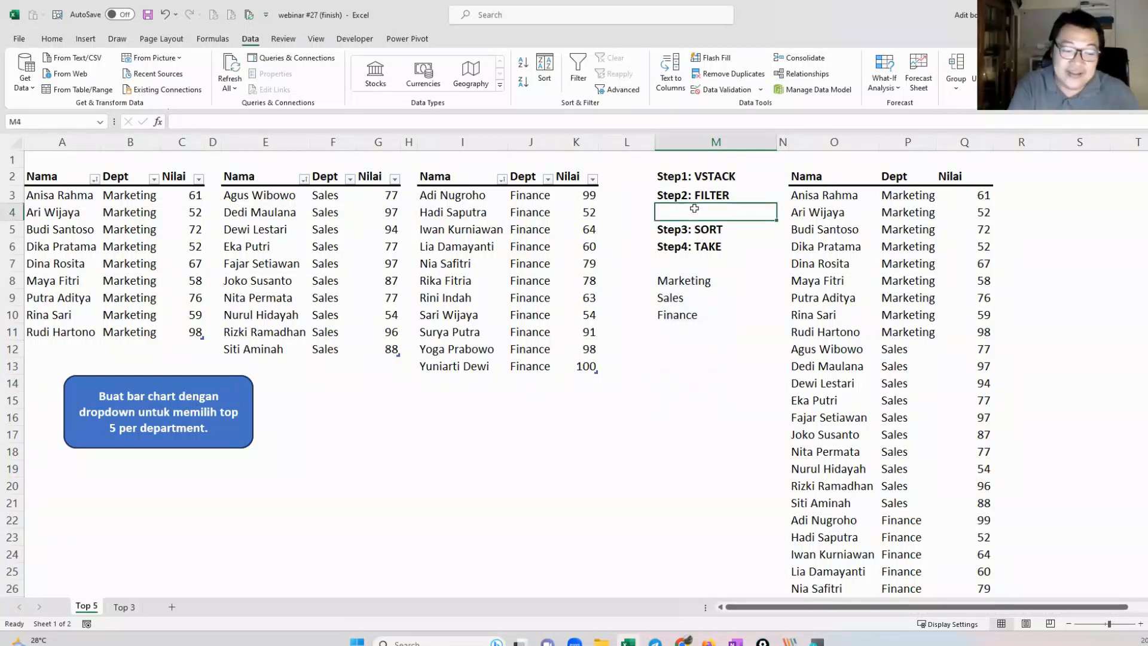
key("alt+a")
key("v")
key("v")
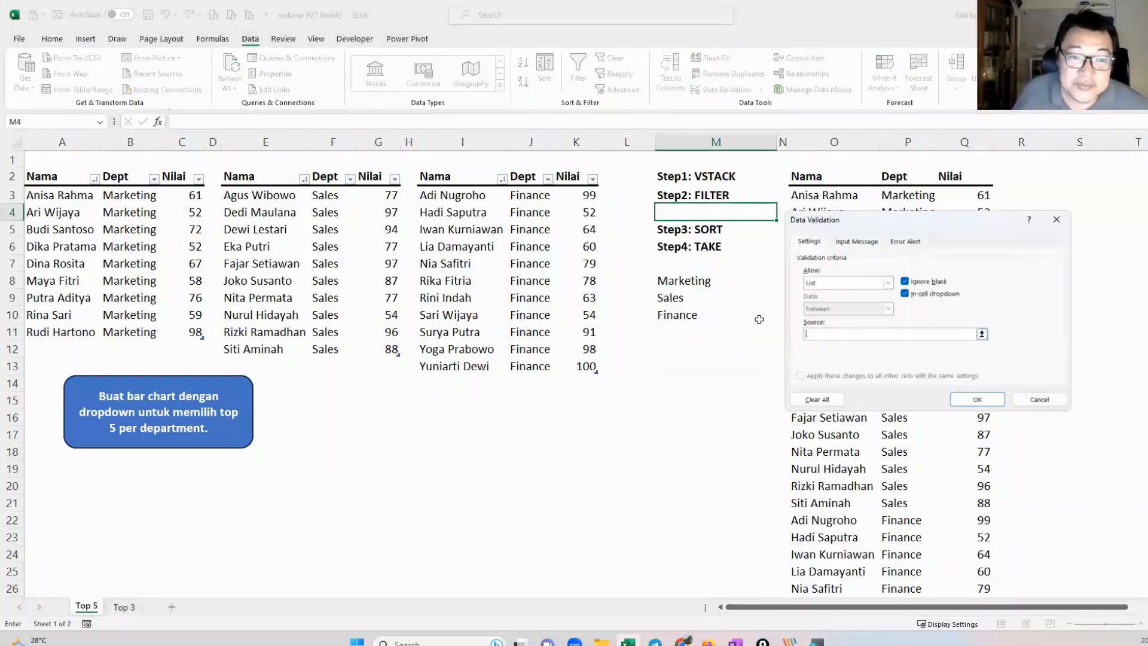
left_click(712, 285)
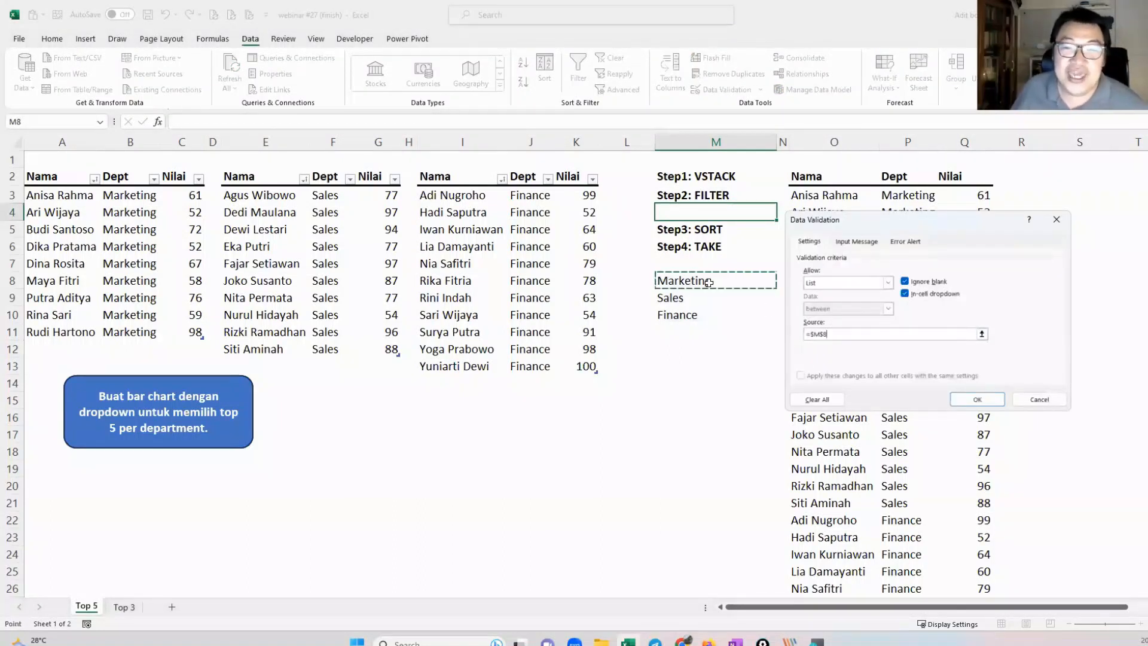
type("#")
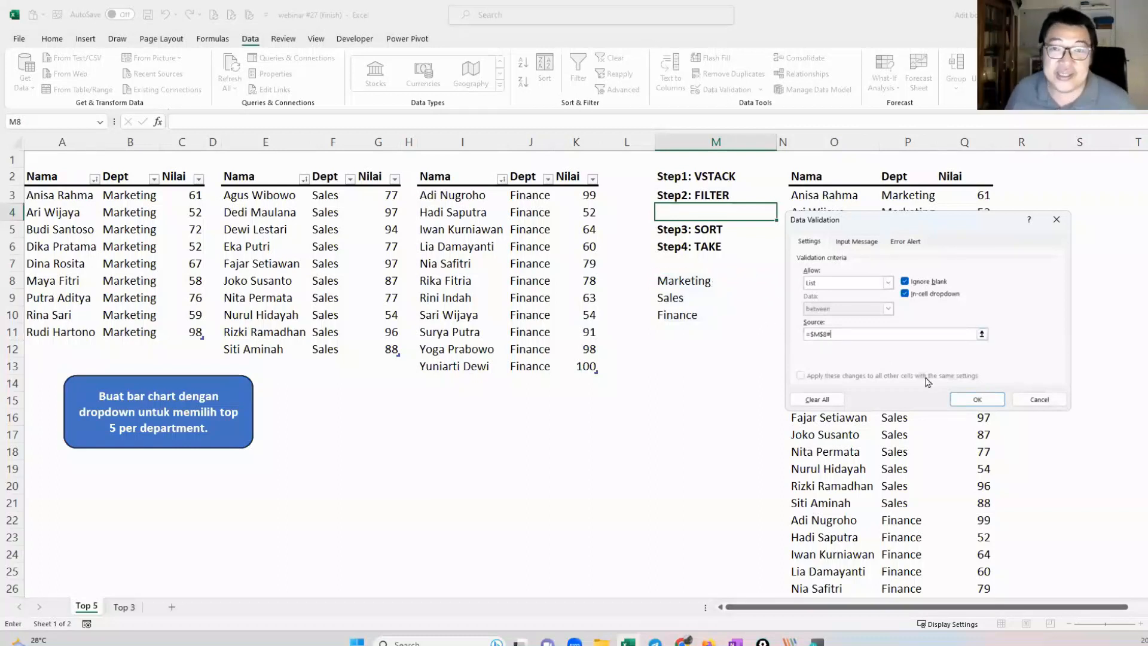
left_click(977, 398)
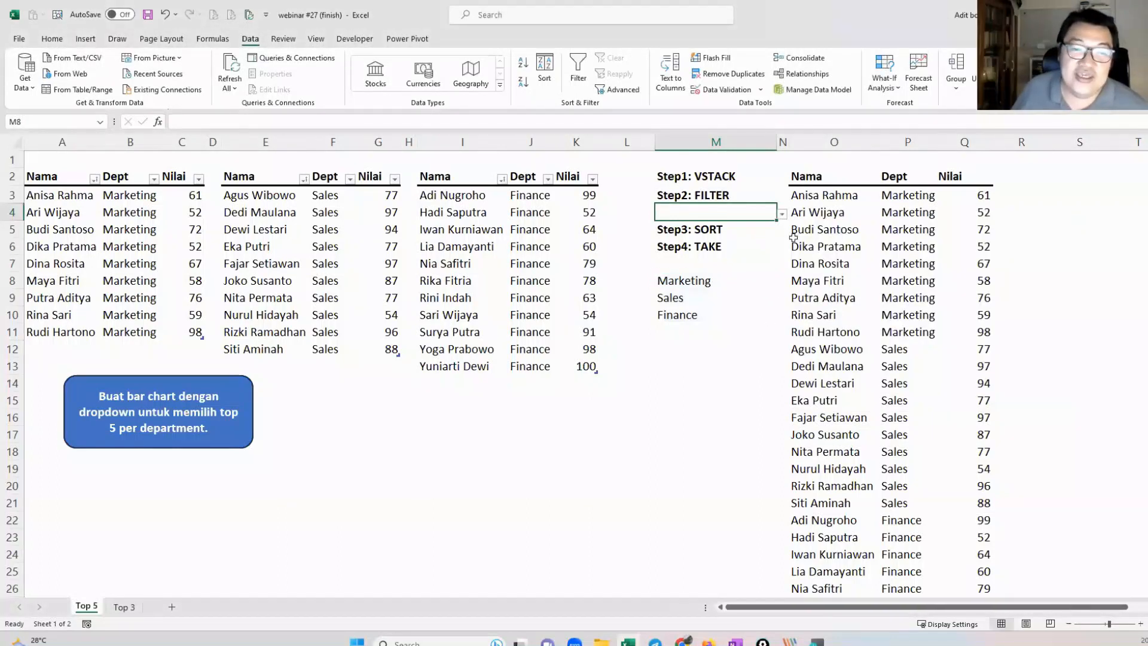
Step: Try the department dropdown in M4 by choosing Sales and Marketing, and leave it set to Finance
left_click(782, 218)
left_click(769, 215)
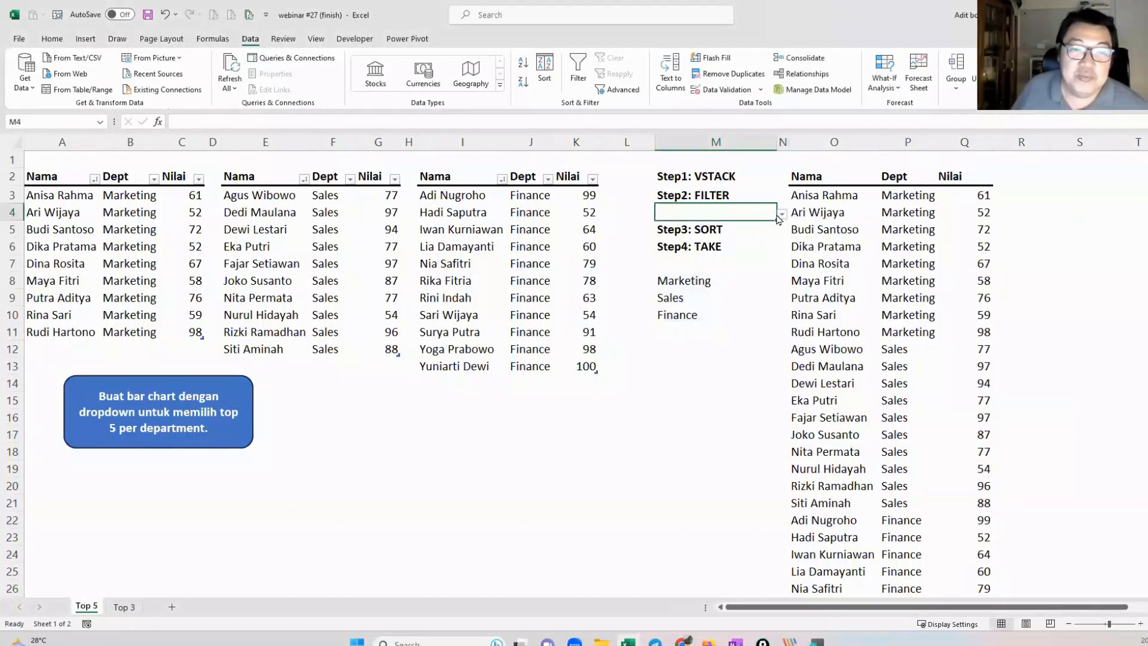
left_click(781, 214)
left_click(750, 235)
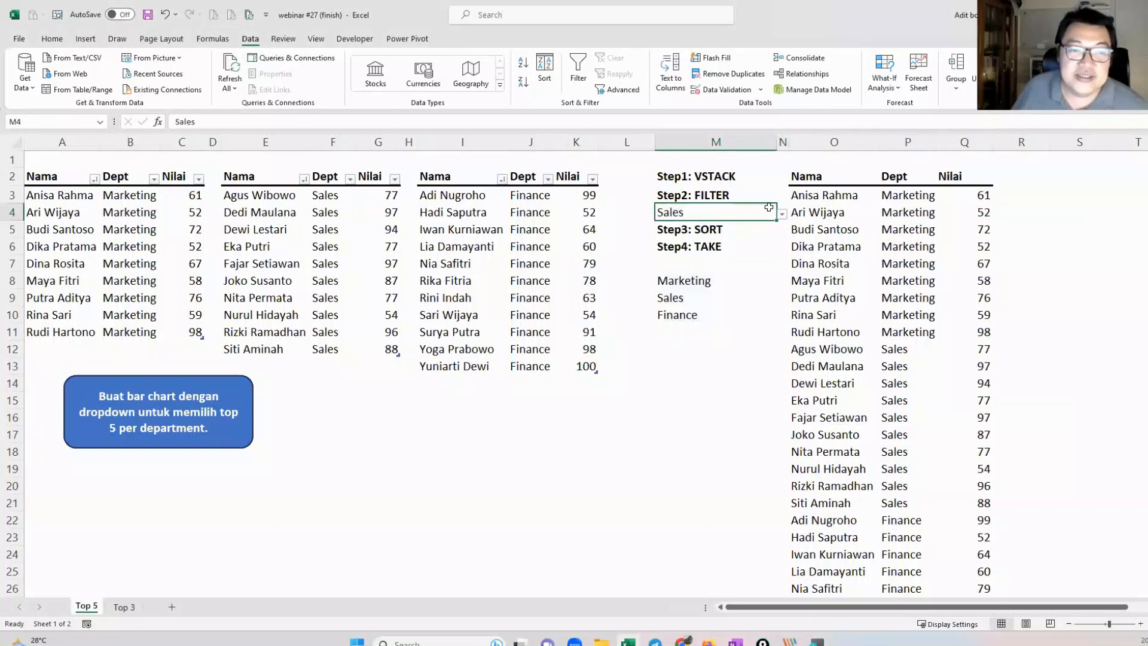
left_click(782, 214)
left_click(755, 224)
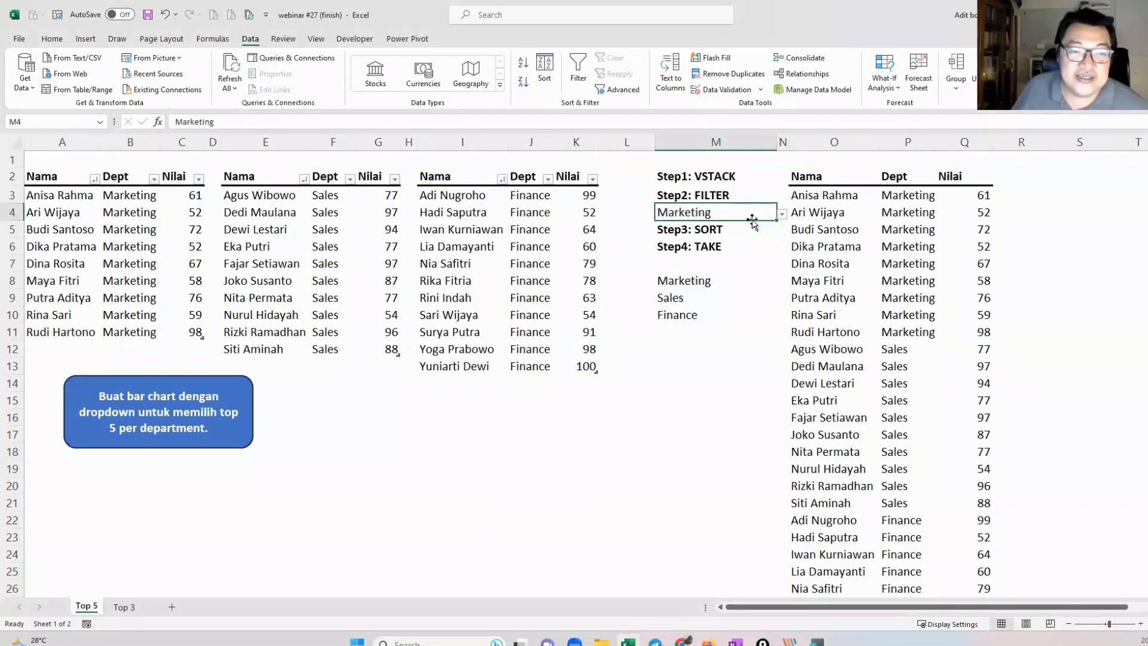
left_click(782, 214)
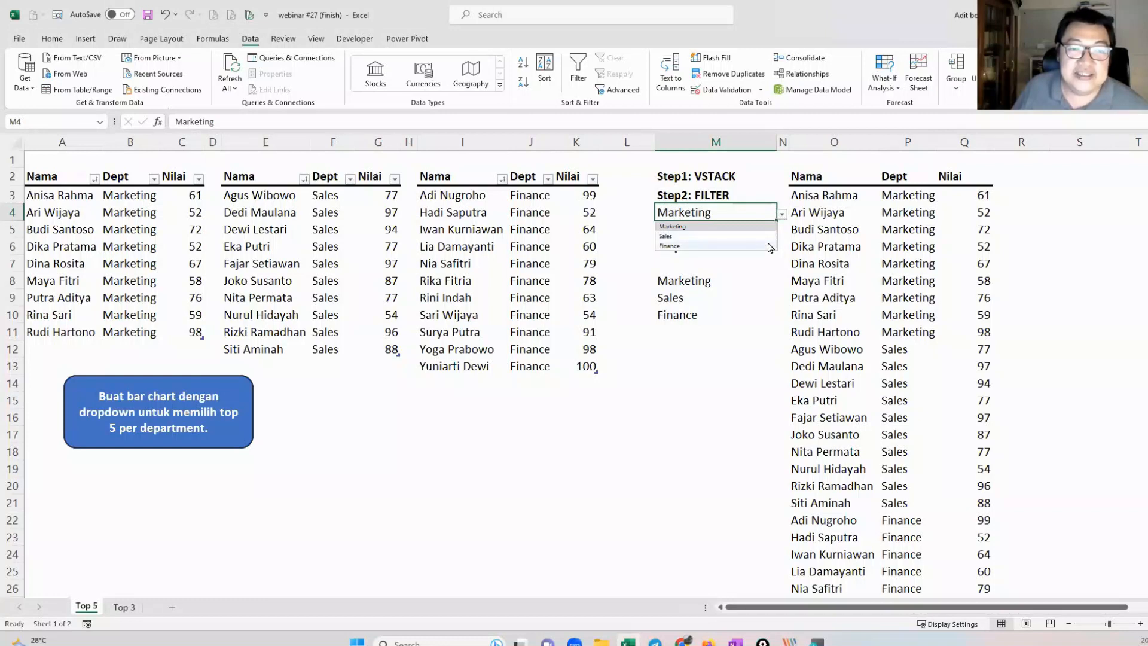
left_click(758, 246)
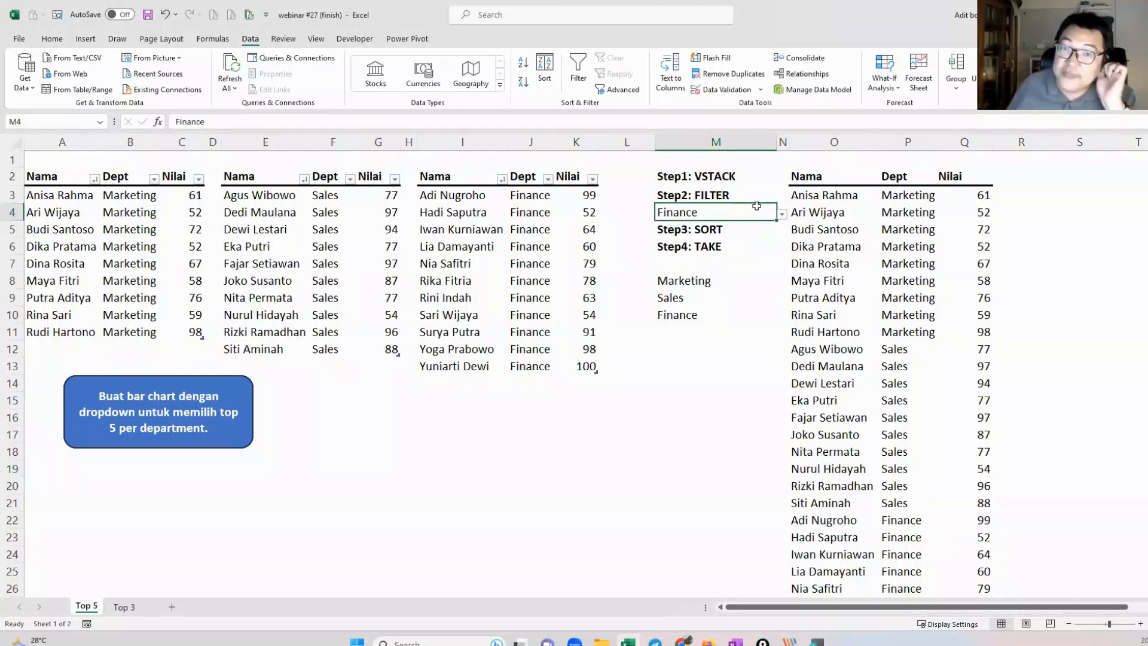
Step: Try wrapping the VSTACK formula in O3 with FILTER, using the stacked tables as its array argument
left_click(829, 195)
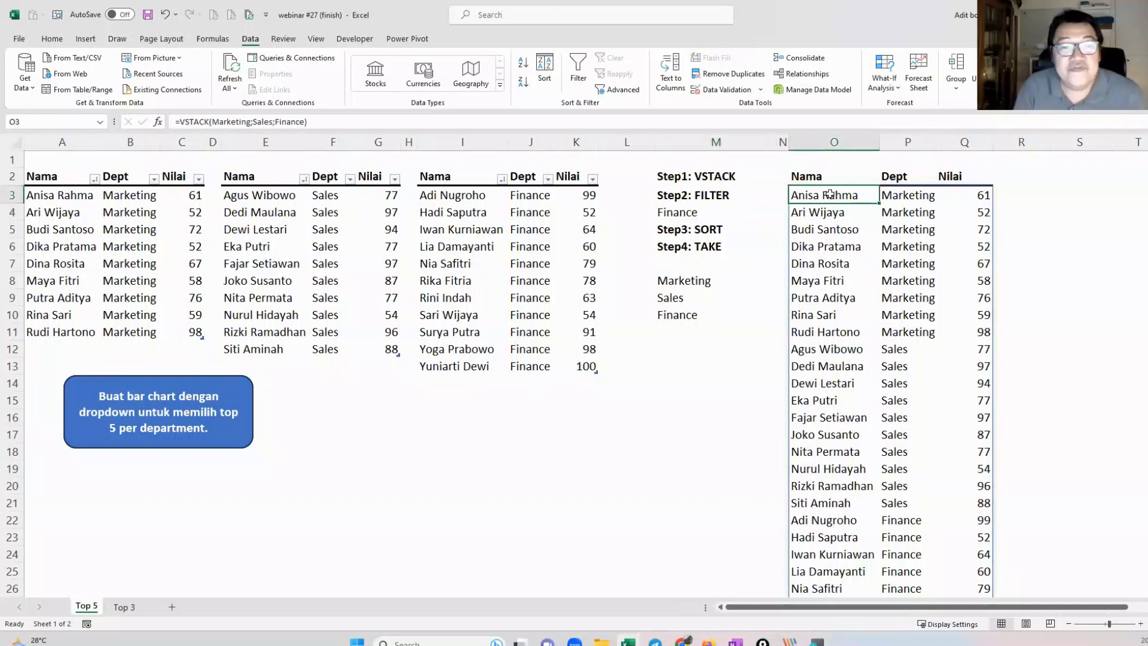
left_click(718, 206)
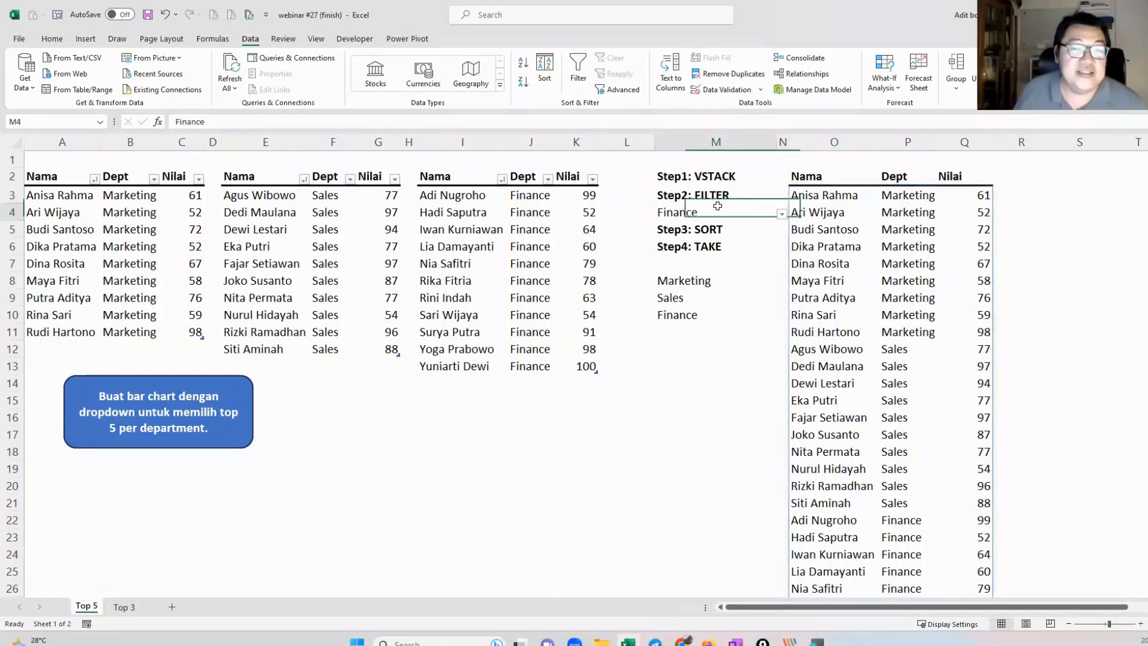
left_click(823, 198)
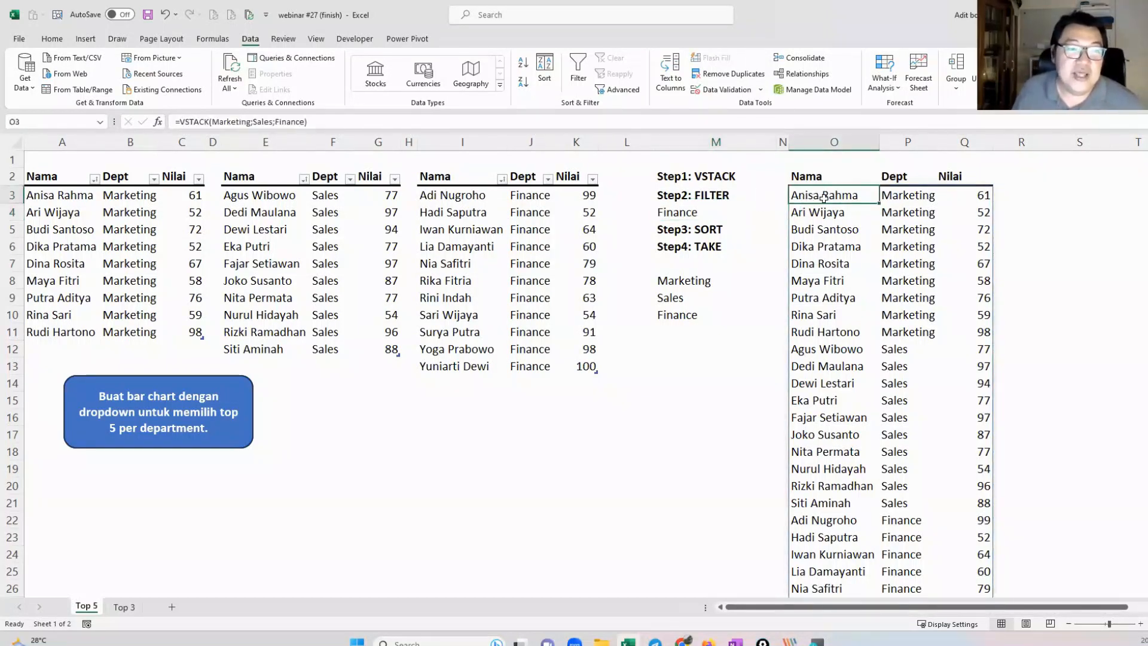
double_click(822, 195)
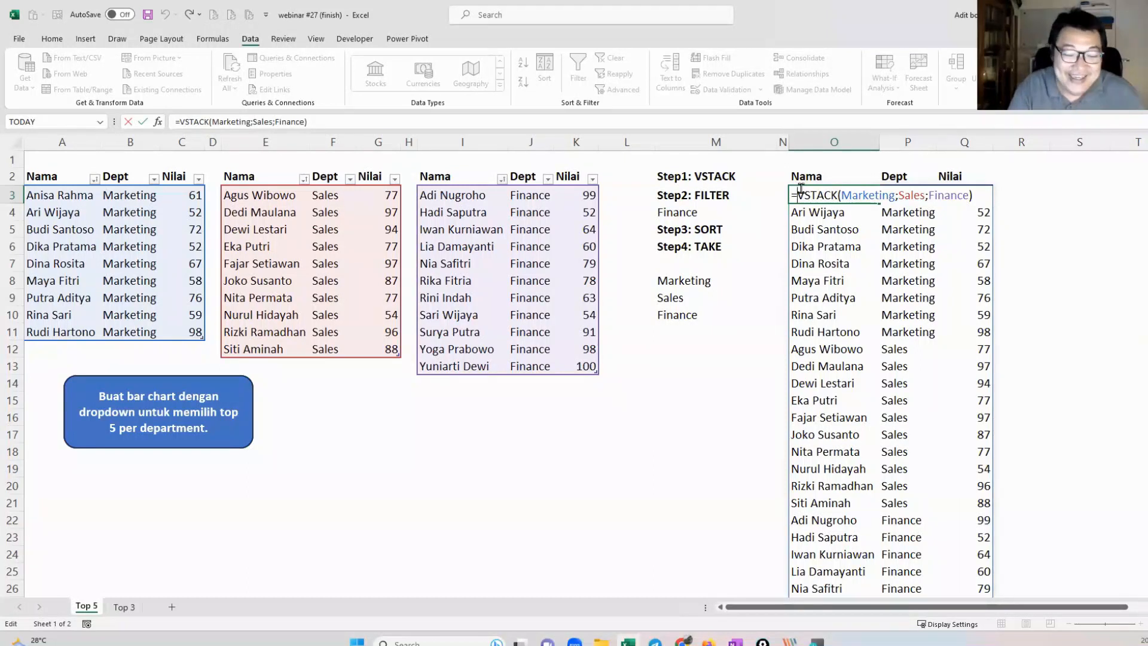
type("FILTER(")
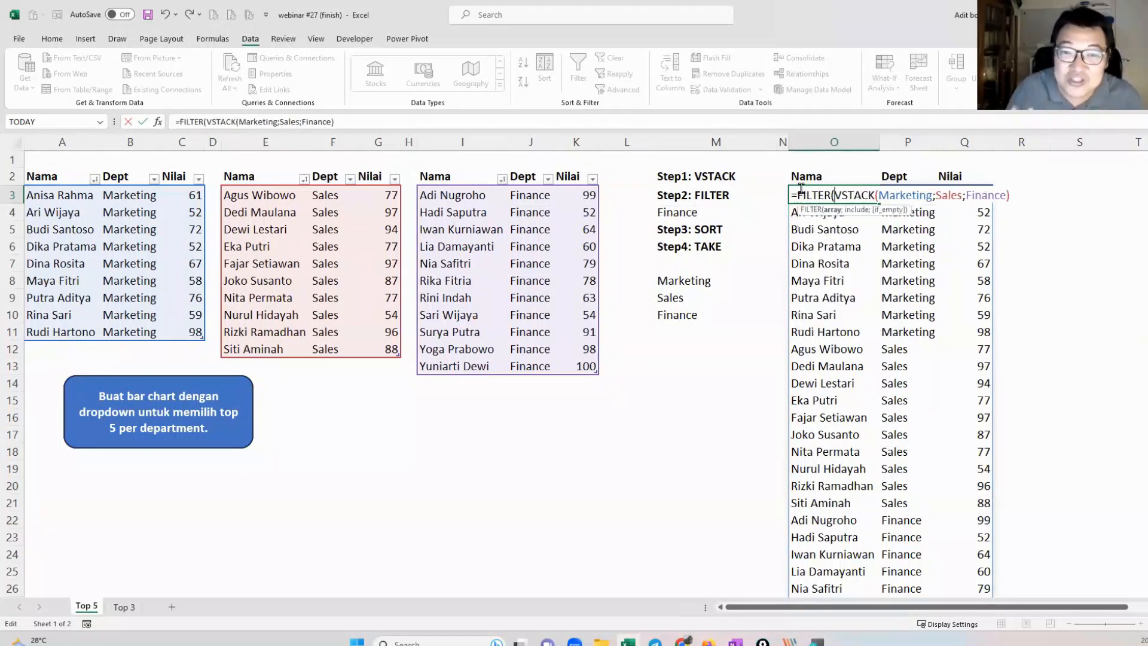
left_click(830, 209)
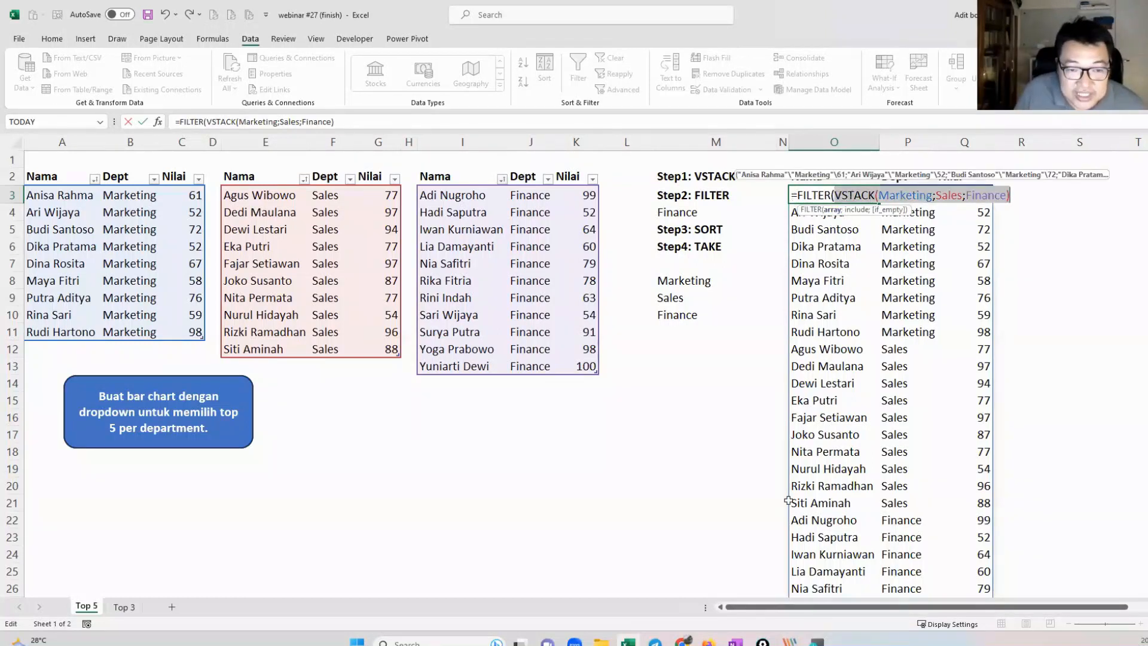
left_click(1010, 198)
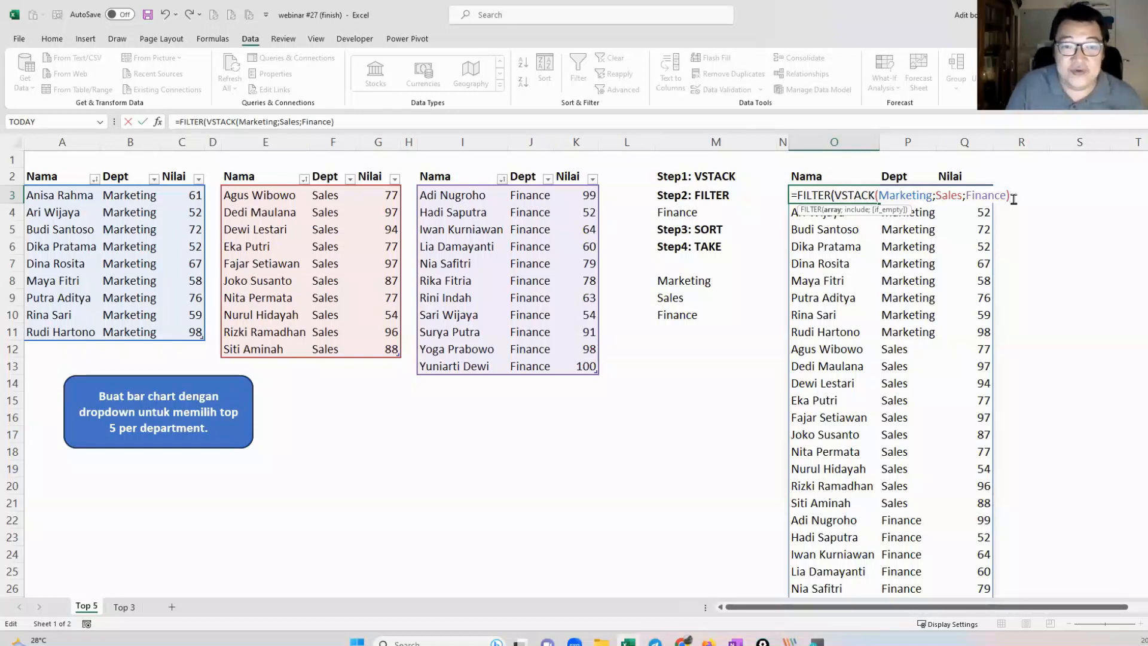
type(";")
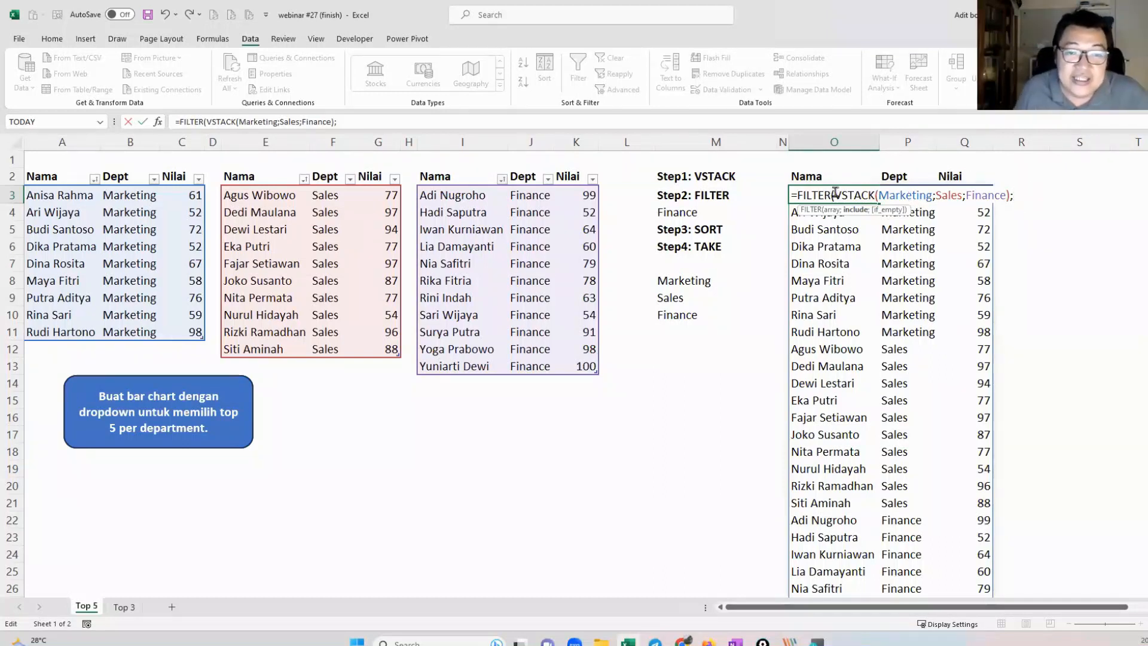
Step: Copy the VSTACK expression in O3 and try CHOOSECOLS(VSTACK(Marketing;Sales;Finance);2) as the start of the FILTER condition
left_click_drag(835, 195, 1012, 198)
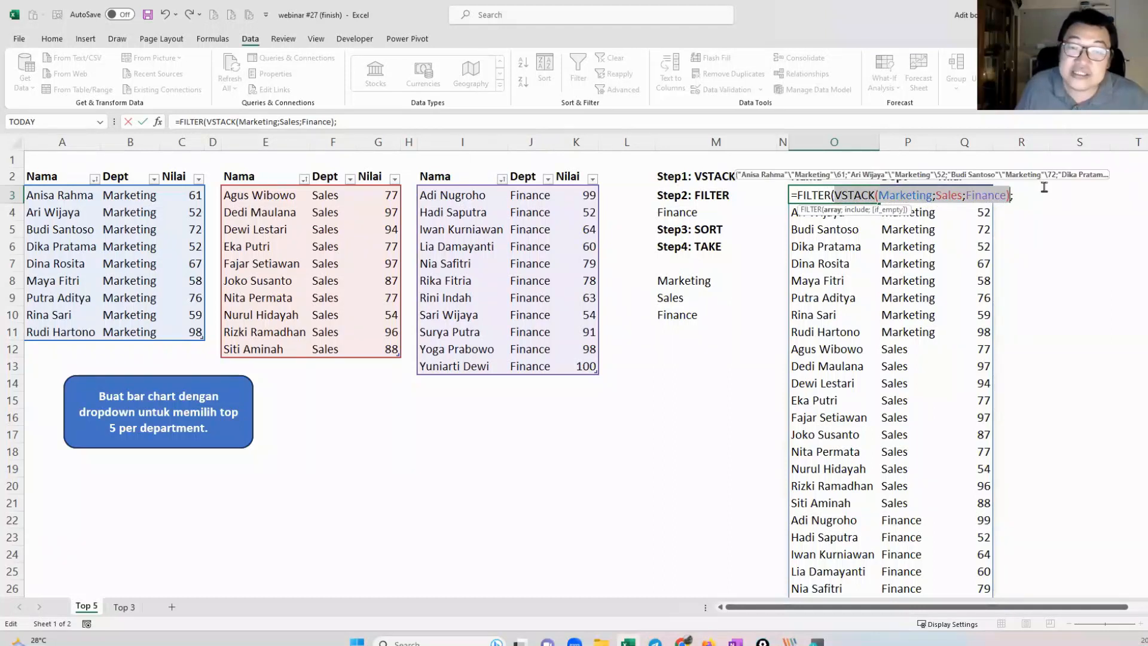
key("End")
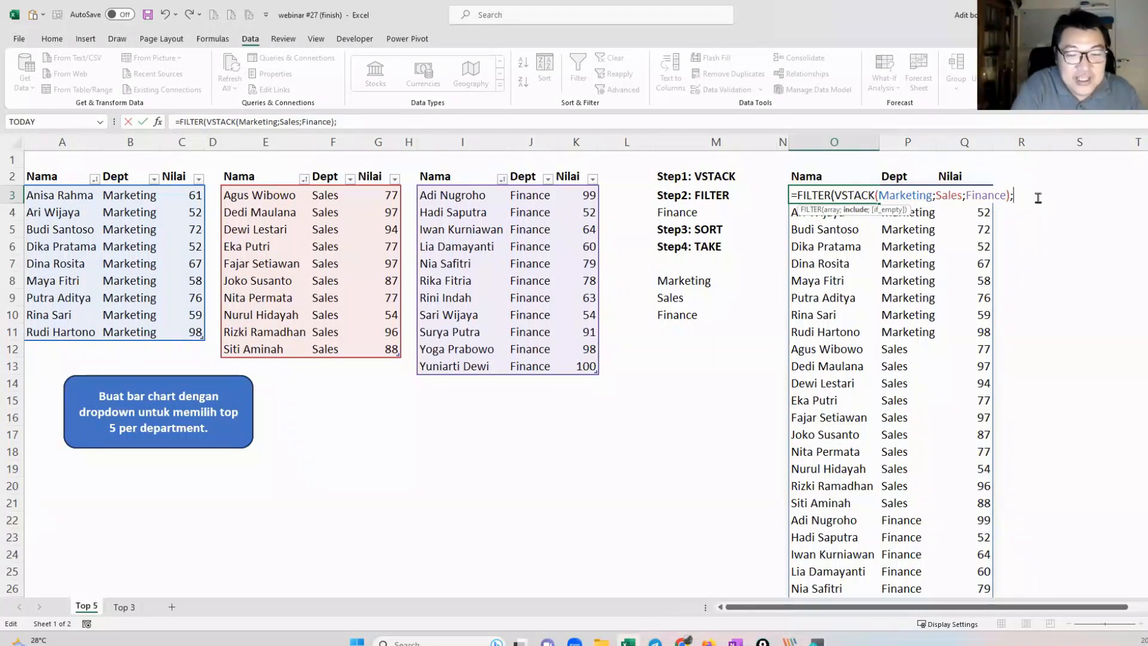
type("choo")
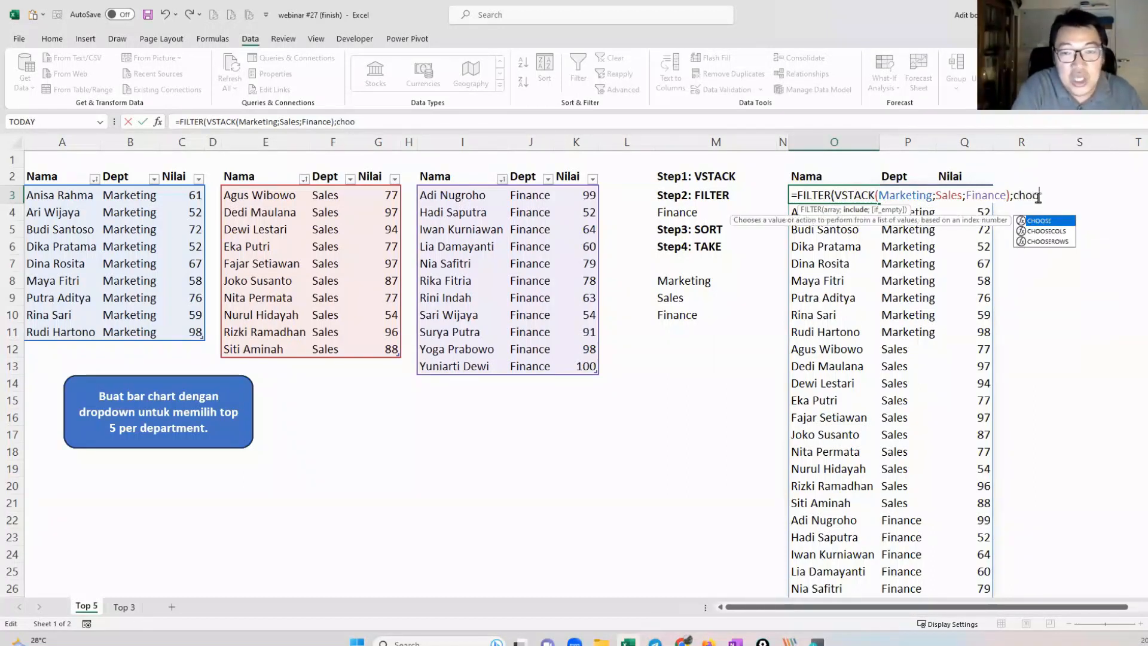
key("Down")
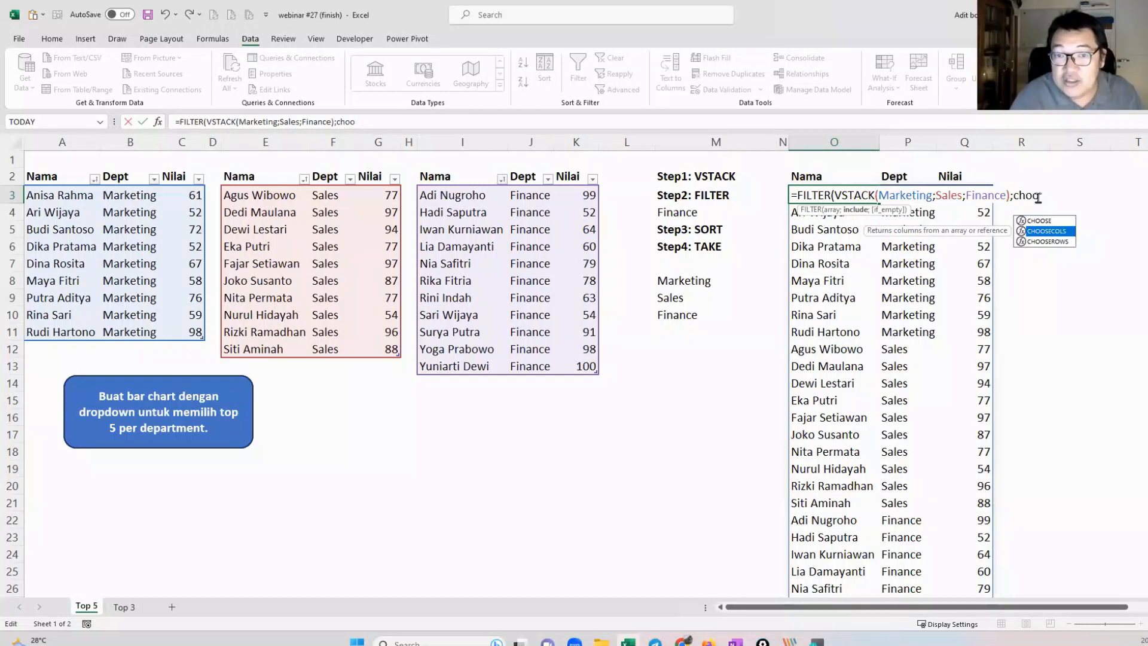
key("Tab")
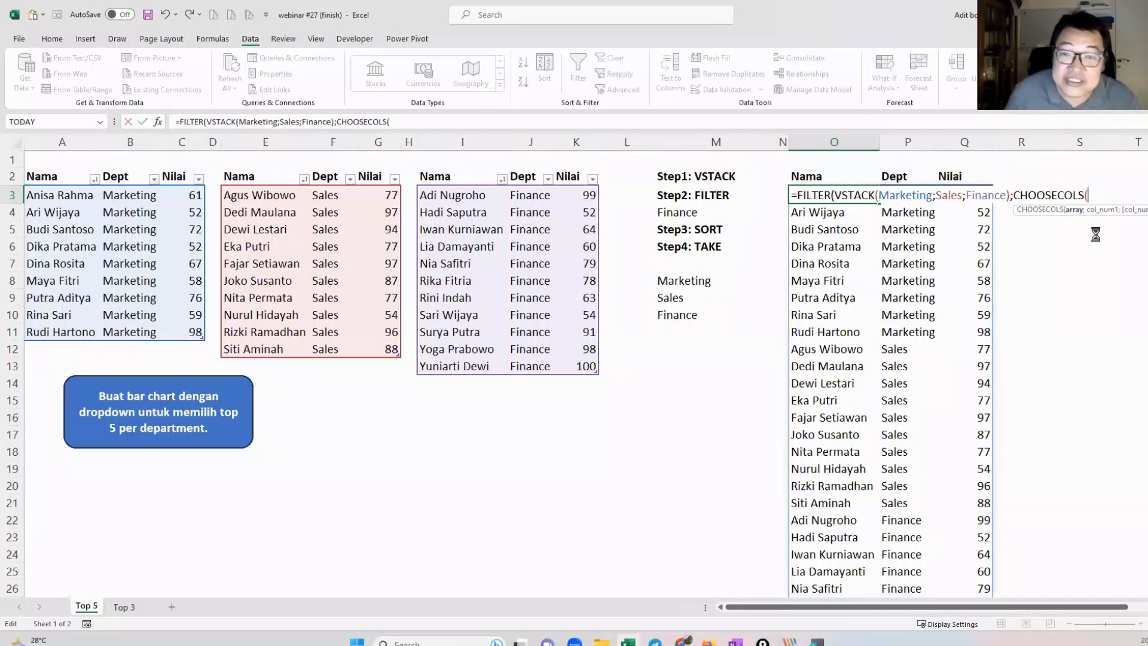
key("ctrl+v")
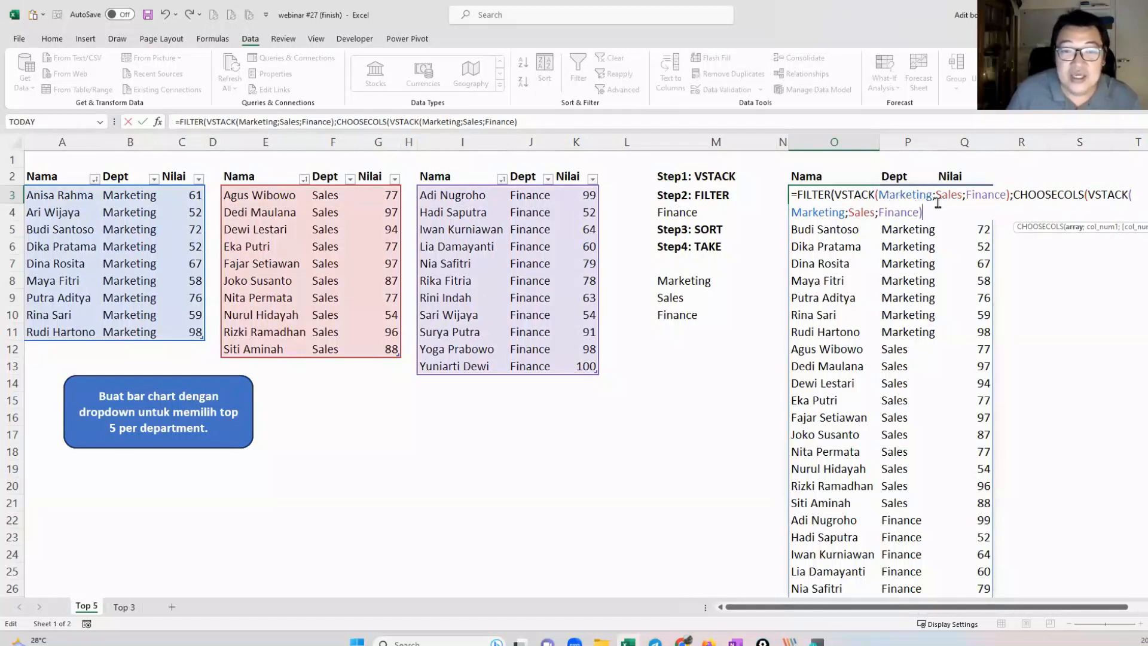
type(";")
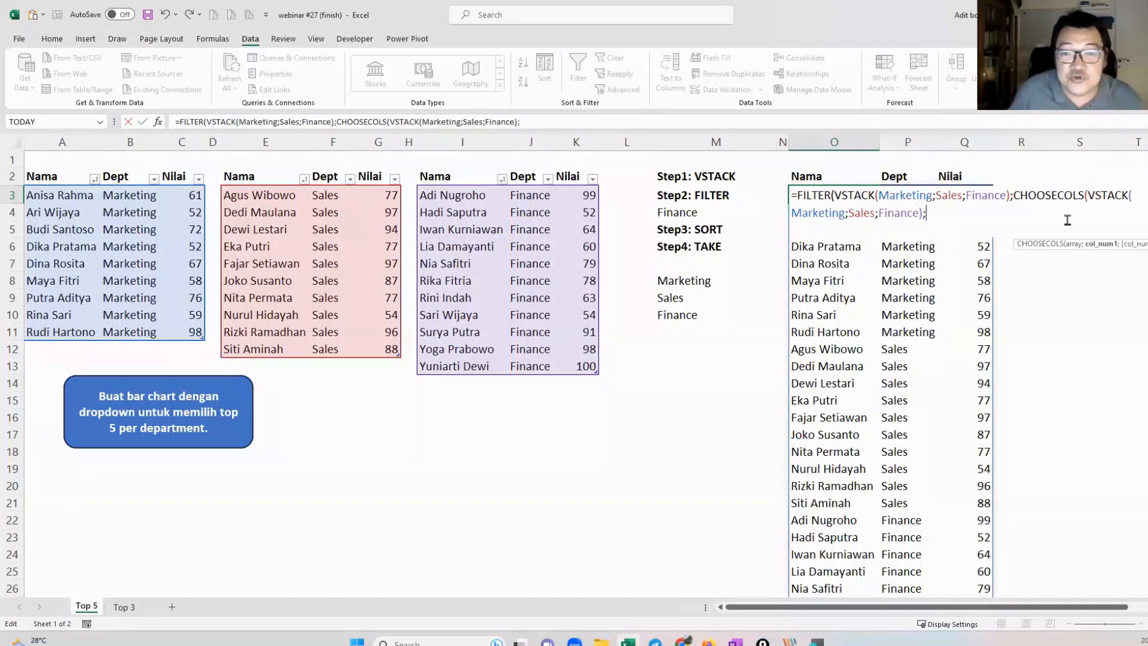
left_click(1061, 245)
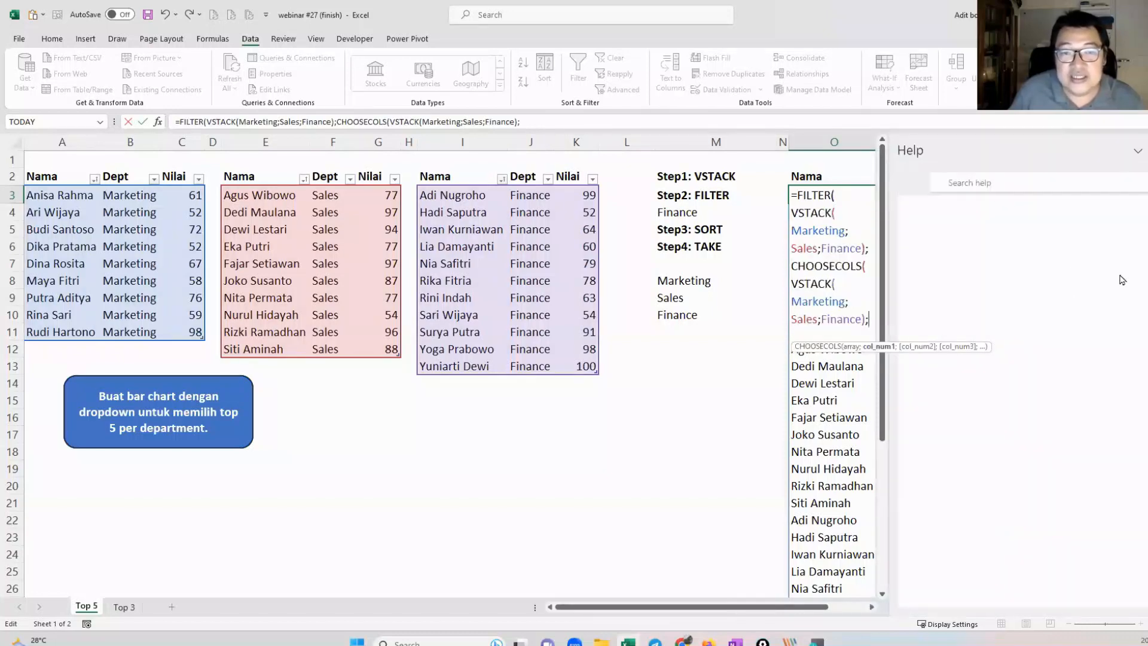
left_click(1145, 151)
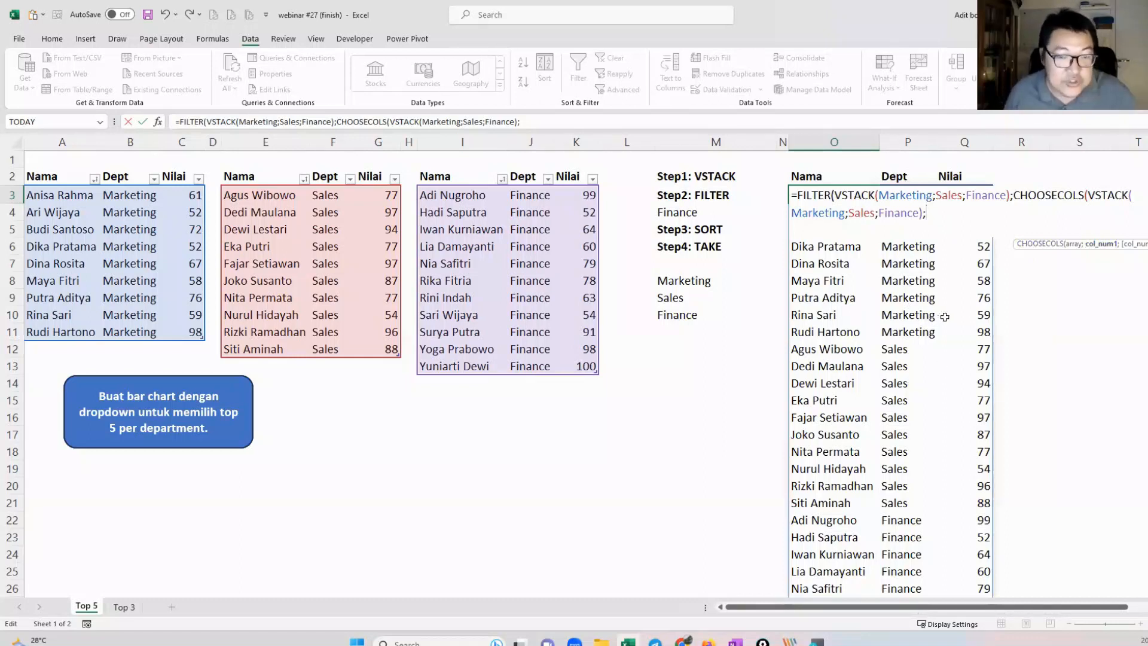
type("2")
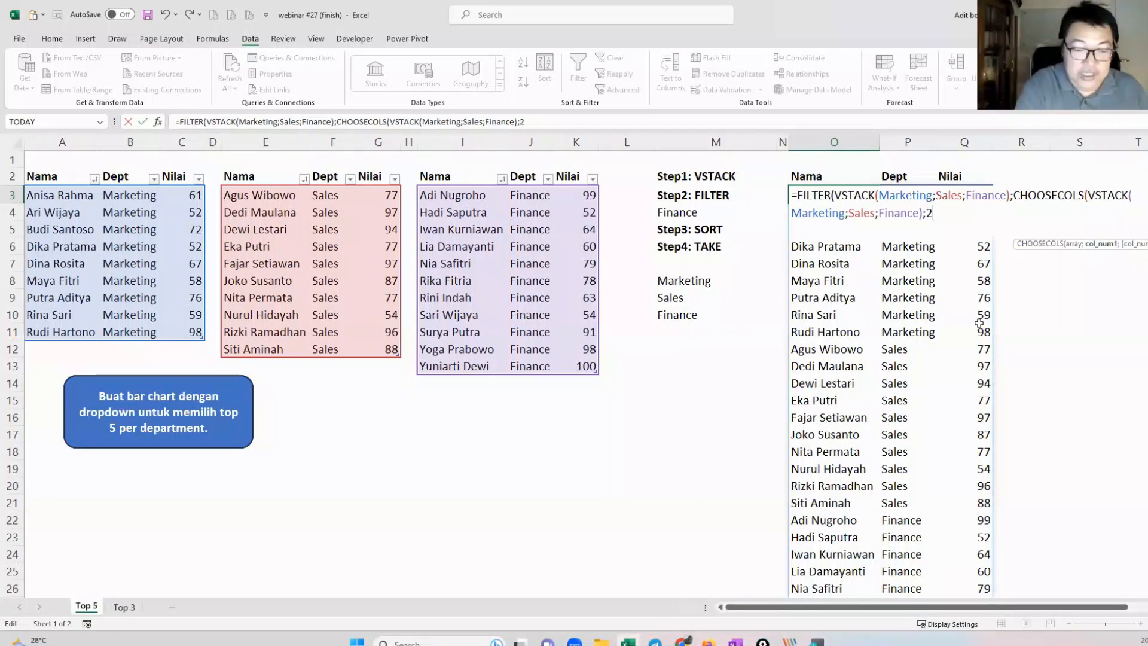
type(")")
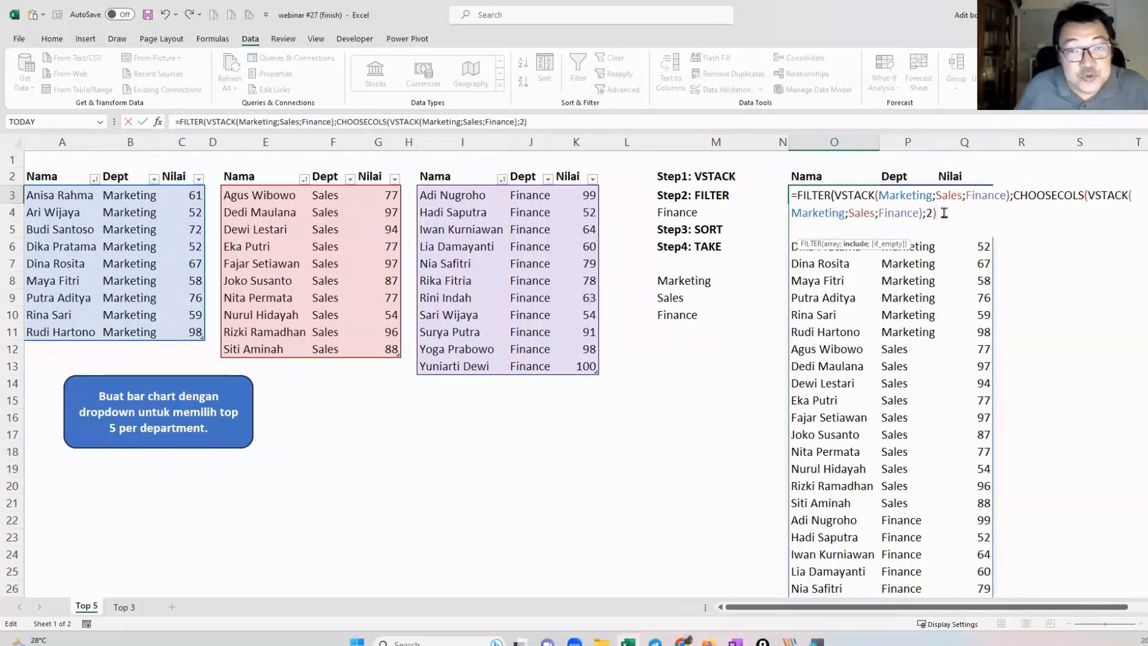
Step: Try comparing the CHOOSECOLS result with M4 in the FILTER condition, and undo the entry to restore the plain VSTACK formula in O3
left_click_drag(944, 213, 1014, 199)
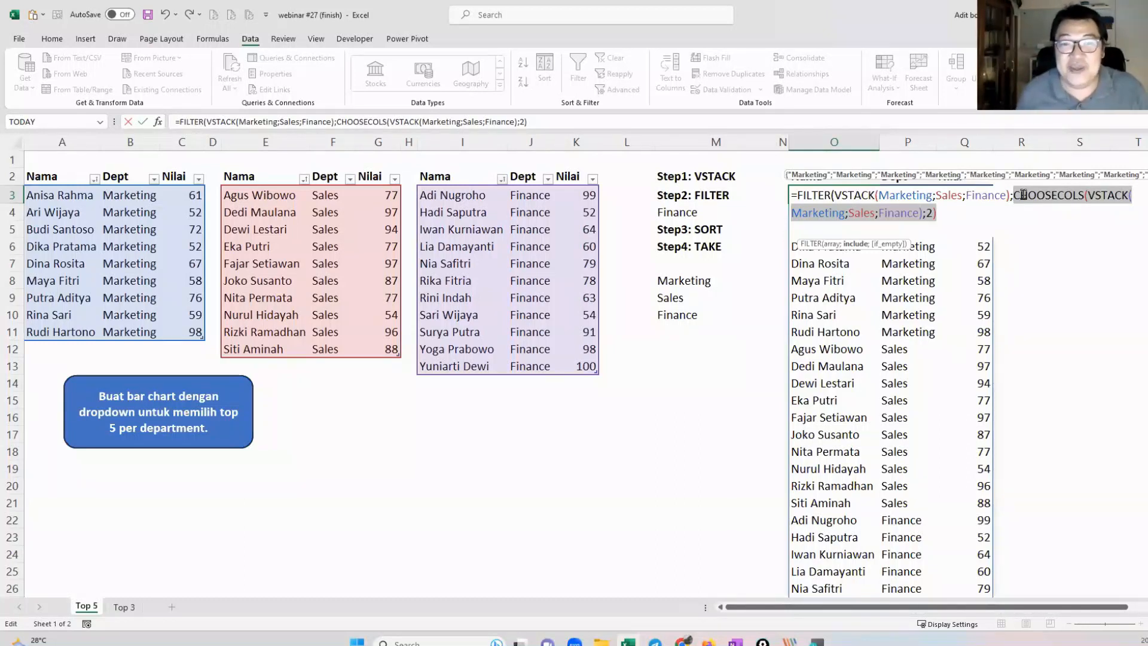
left_click(950, 209)
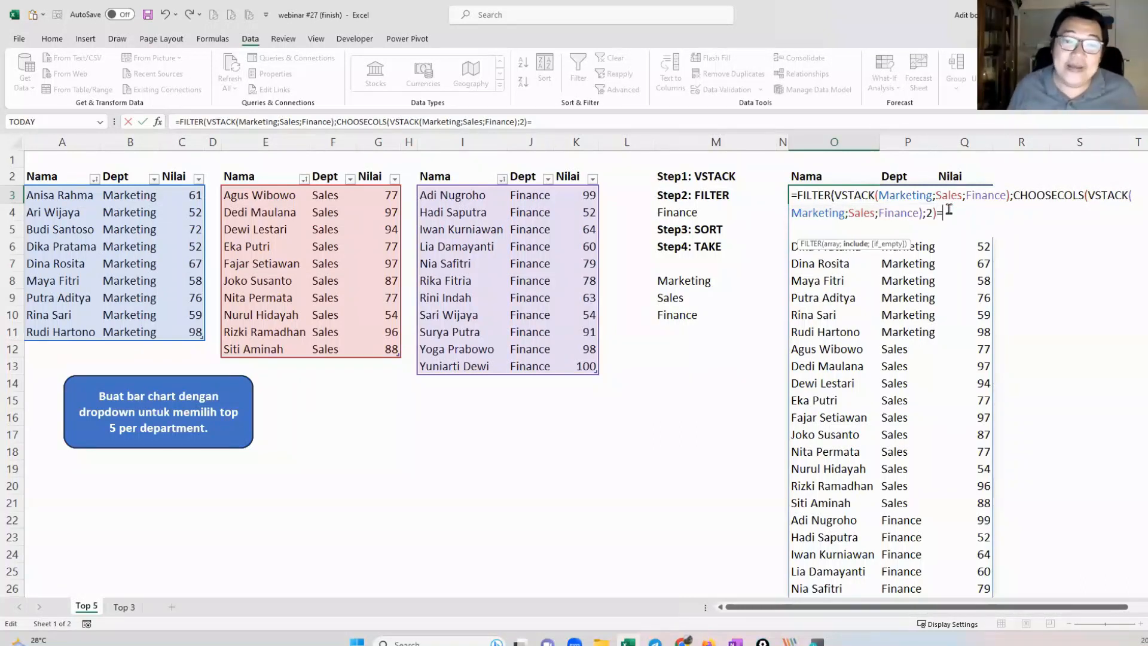
left_click(674, 213)
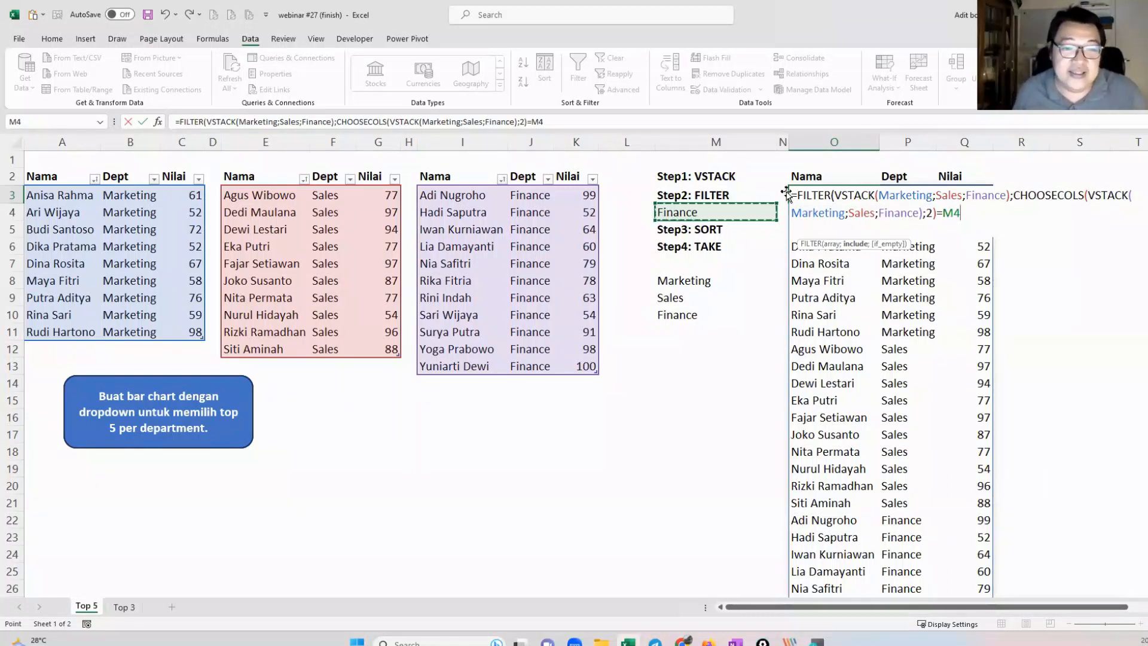
left_click(831, 199)
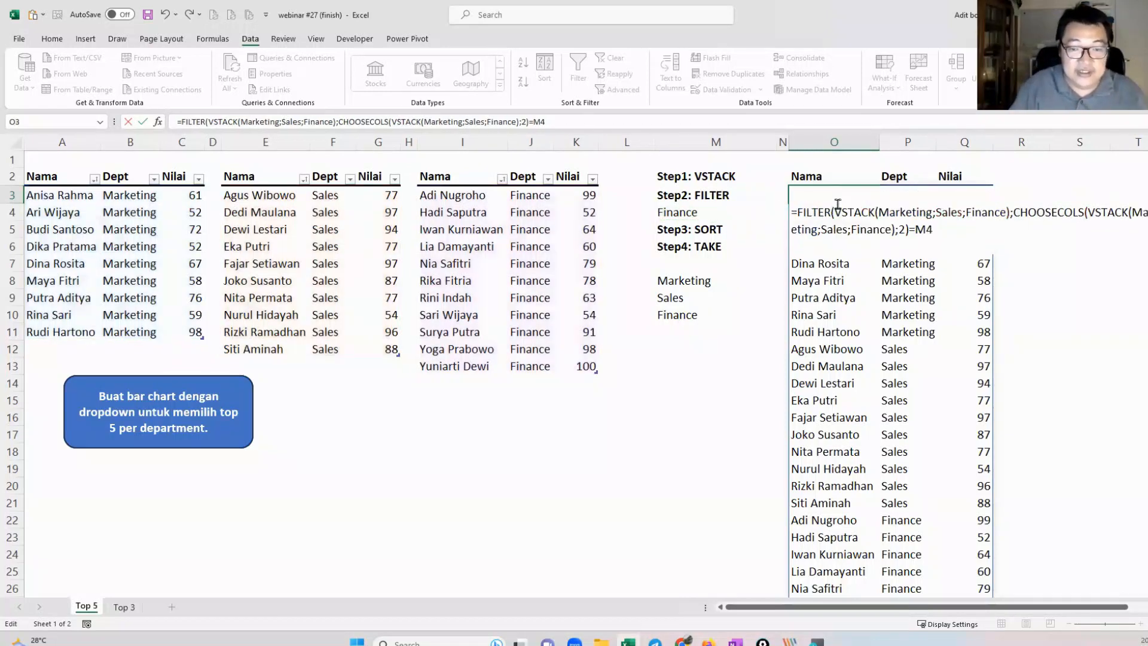
key("Return")
key("ctrl+z")
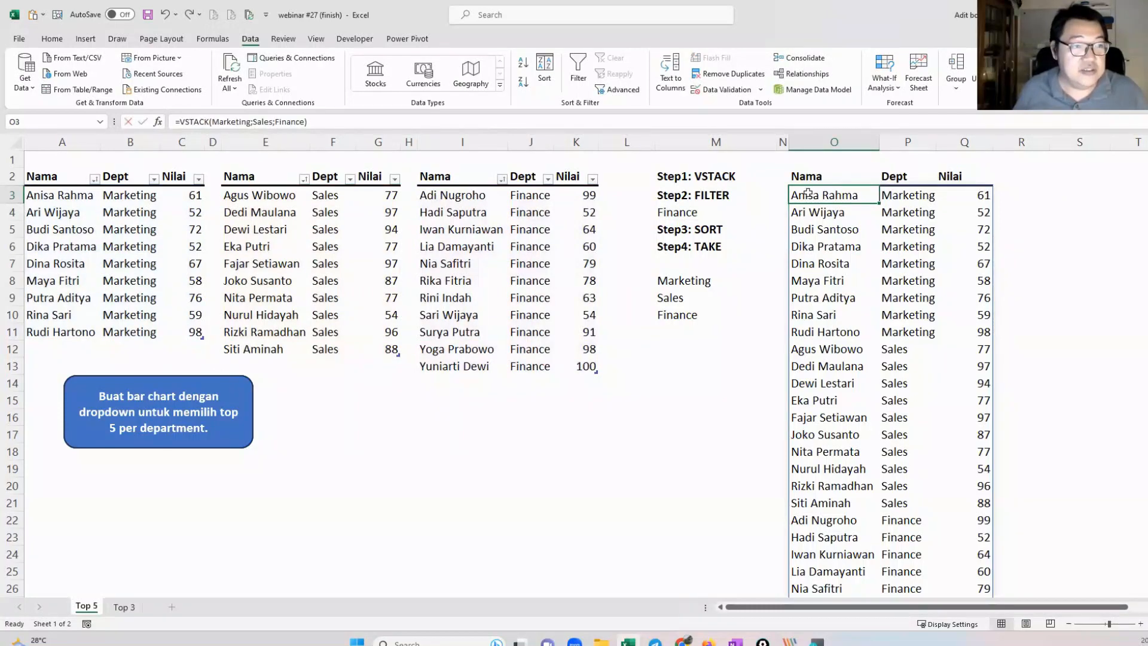
double_click(808, 194)
left_click(796, 193)
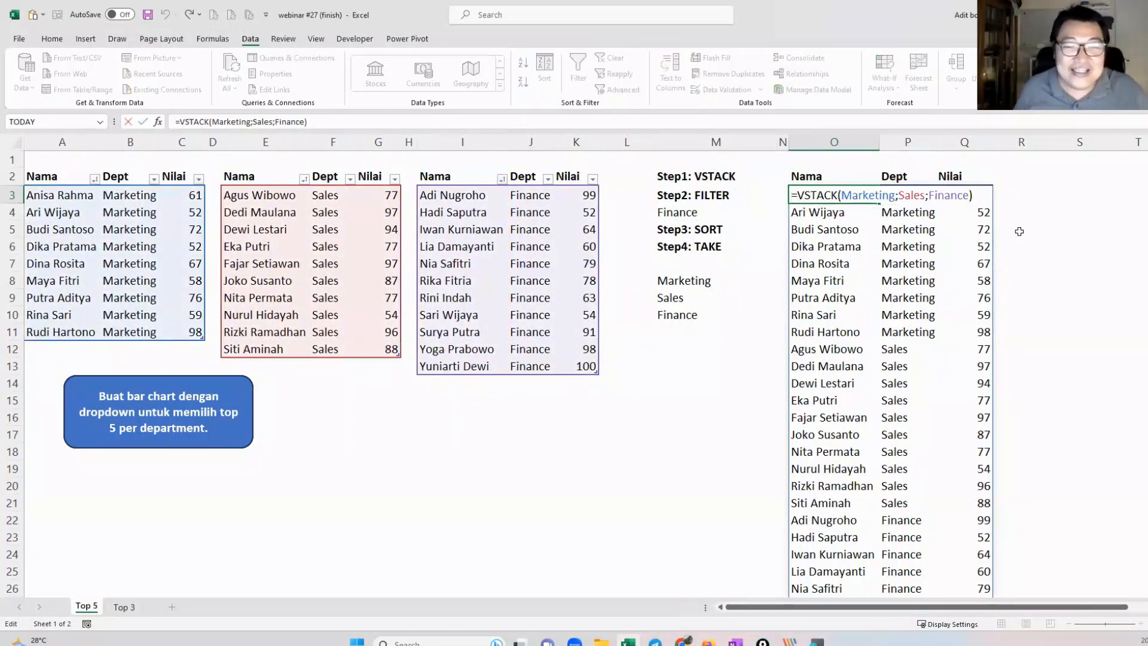
key("Escape")
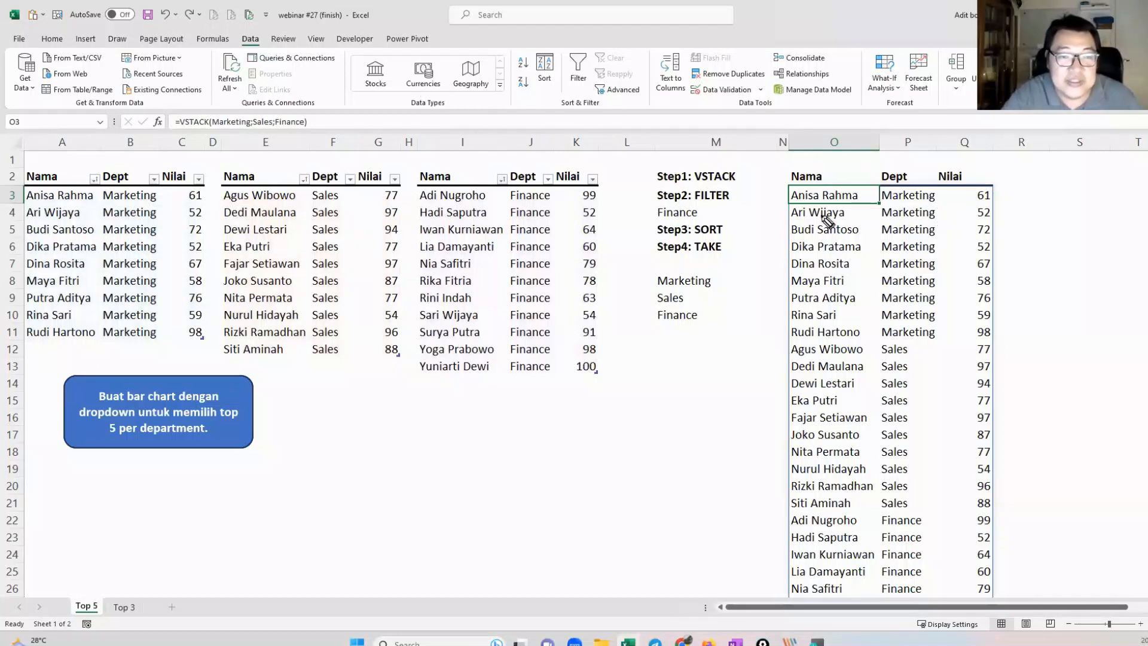
mouse_move(954, 203)
left_mouse_down()
mouse_move(946, 210)
mouse_move(953, 245)
mouse_move(937, 267)
left_mouse_up()
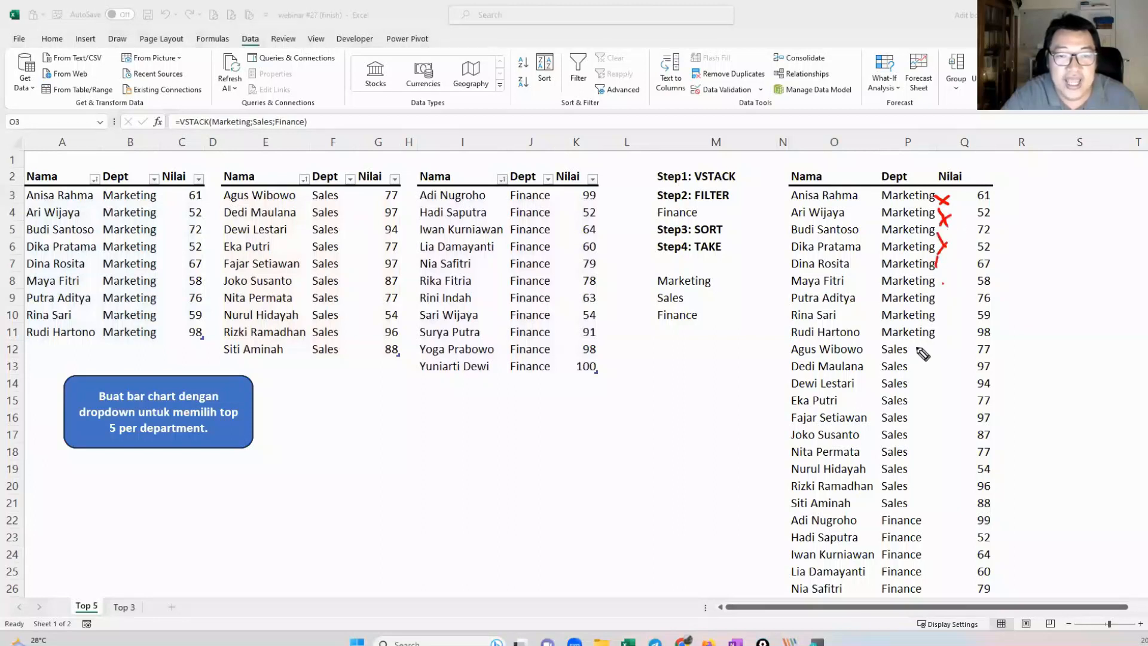
mouse_move(921, 342)
left_mouse_down()
mouse_move(930, 352)
mouse_move(935, 339)
left_mouse_up()
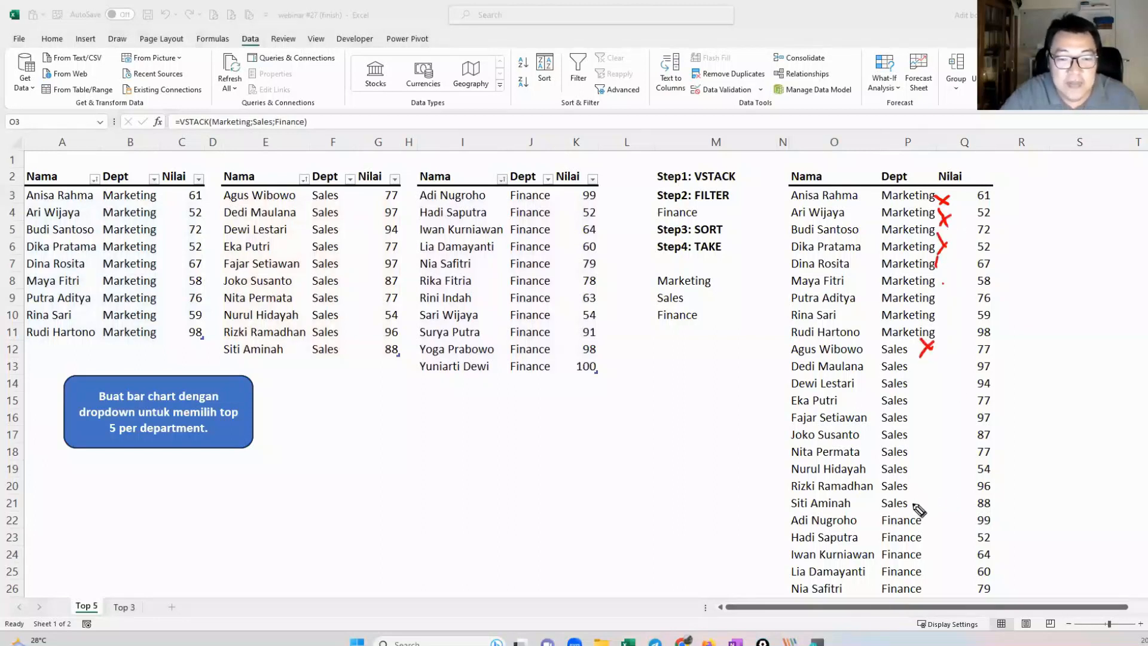
mouse_move(912, 502)
left_mouse_down()
mouse_move(947, 404)
mouse_move(935, 460)
left_mouse_up()
mouse_move(933, 525)
left_mouse_down()
mouse_move(952, 502)
mouse_move(951, 549)
left_mouse_up()
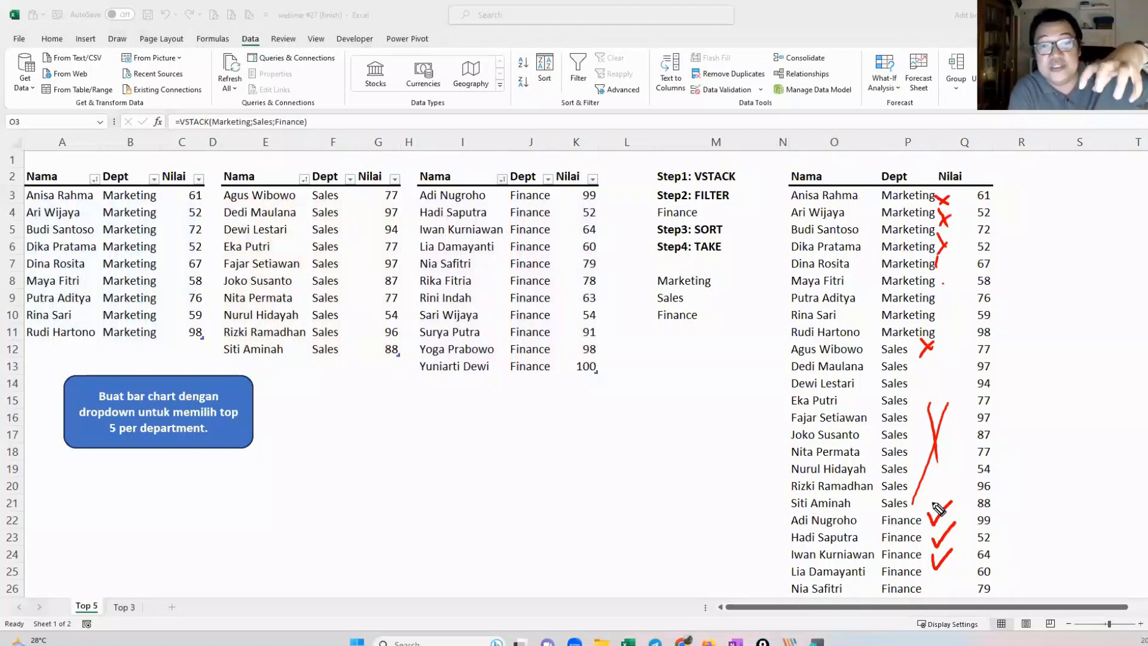
key("Escape")
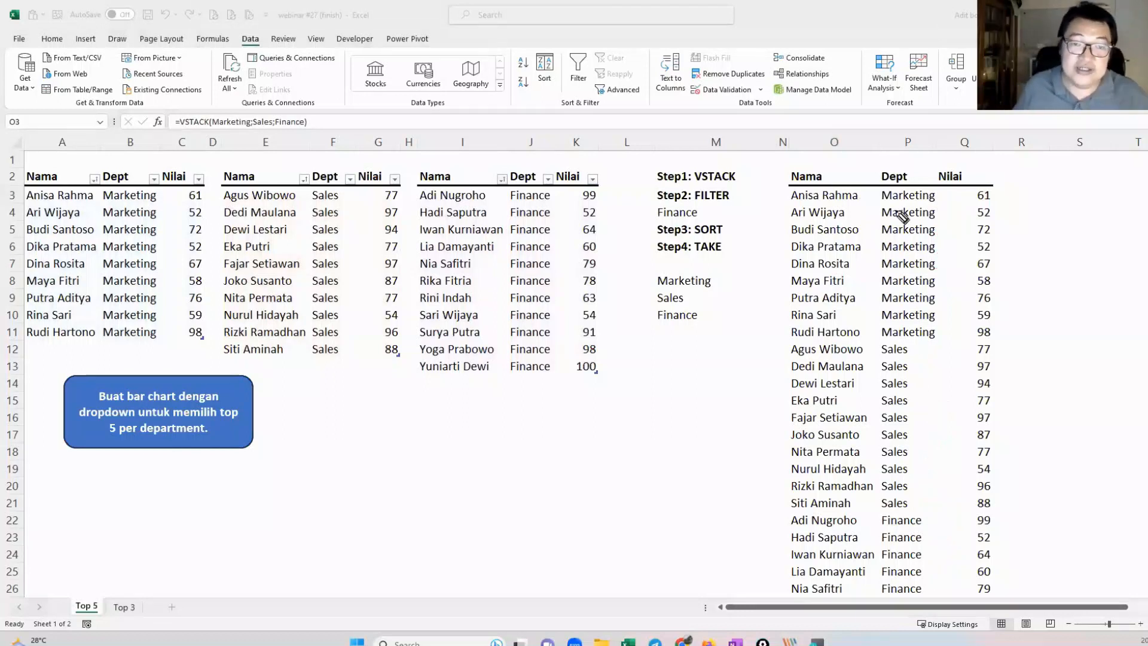
Step: Copy the VSTACK expression in O3 and wrap the formula in FILTER, with the stacked tables as its array argument
left_click(892, 194)
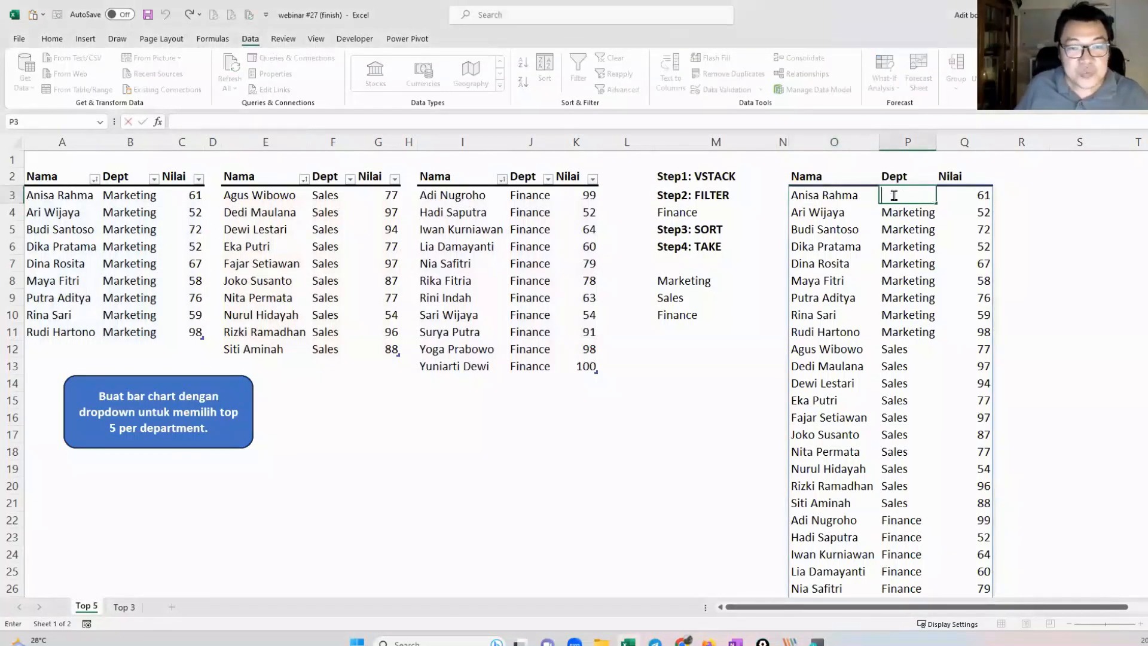
double_click(837, 193)
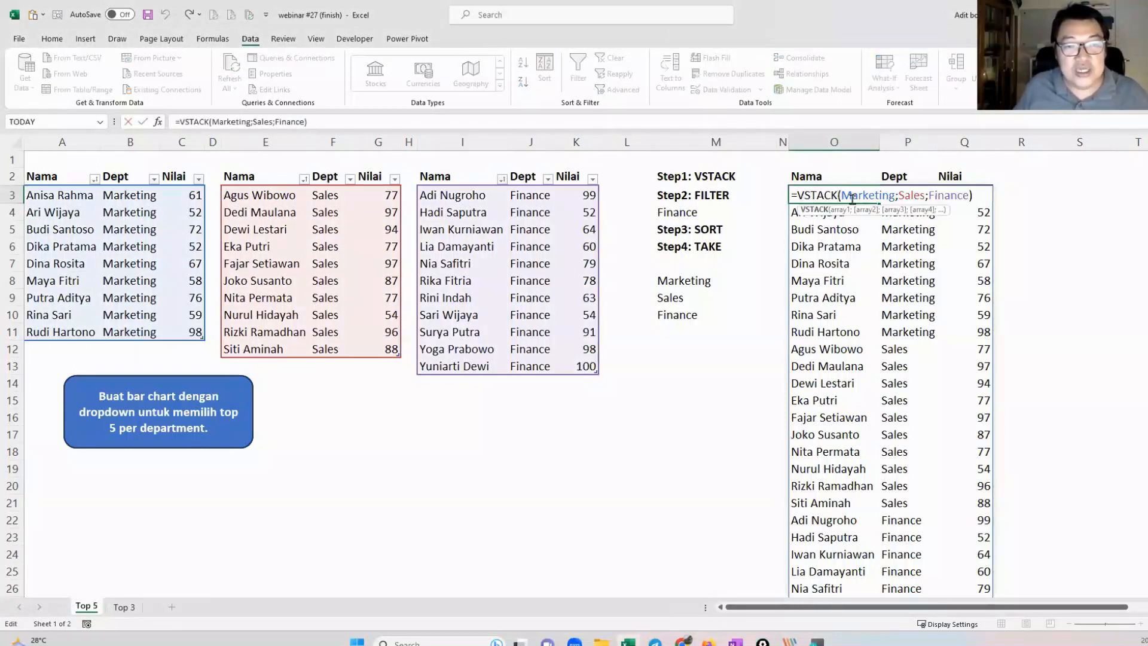
left_click_drag(799, 196, 973, 195)
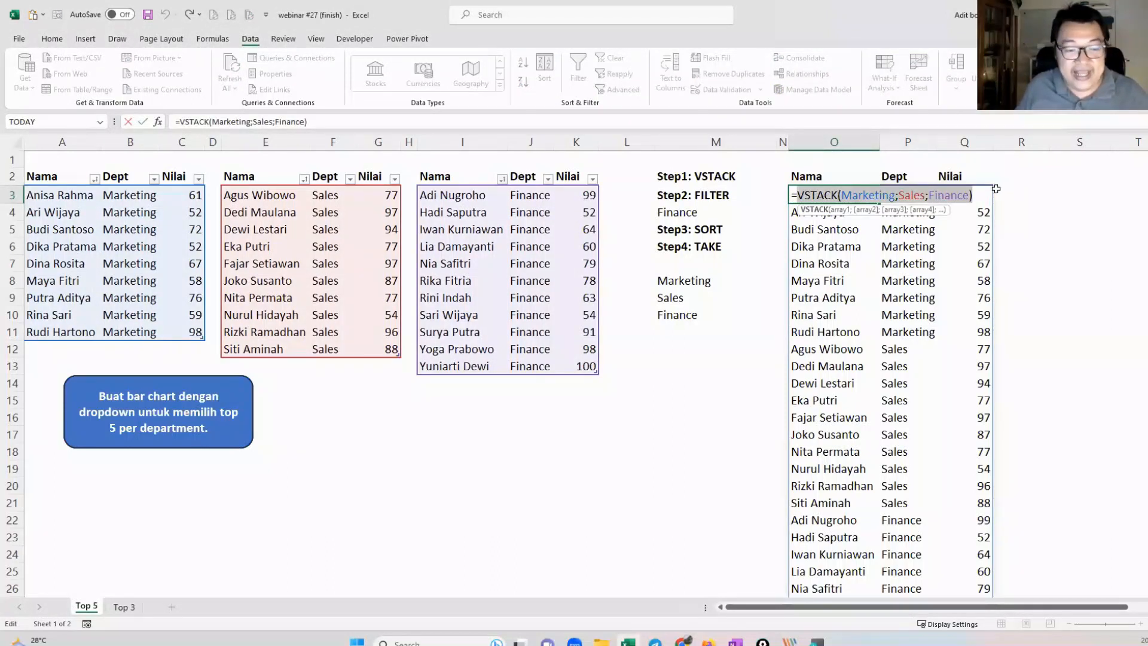
key("Escape")
double_click(801, 196)
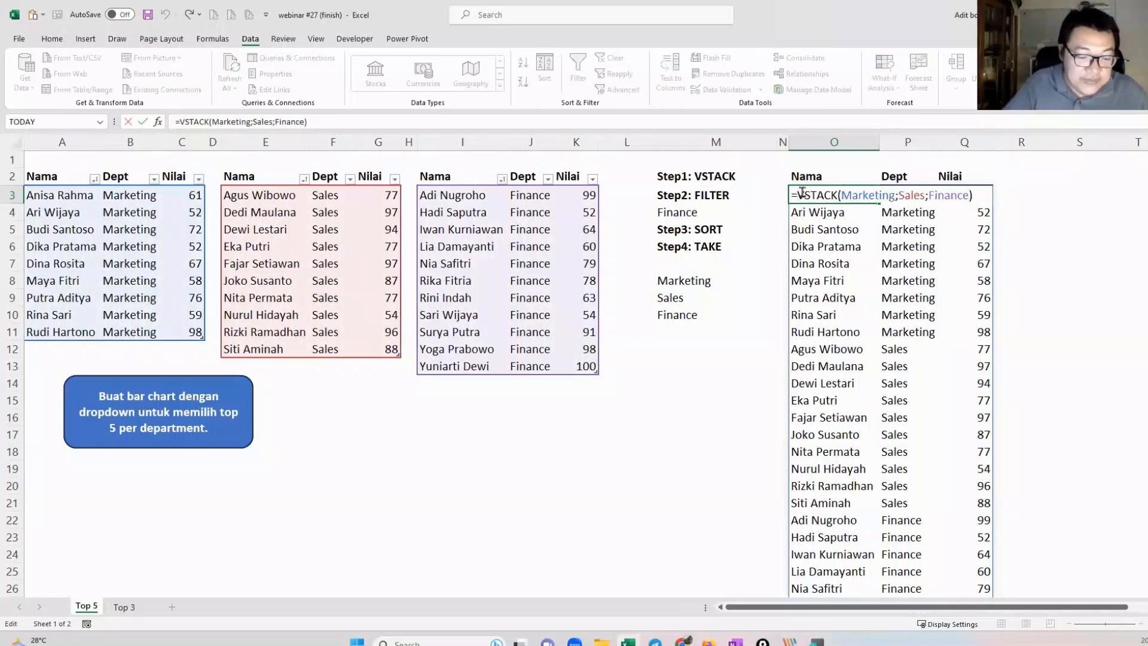
type("FILTER(")
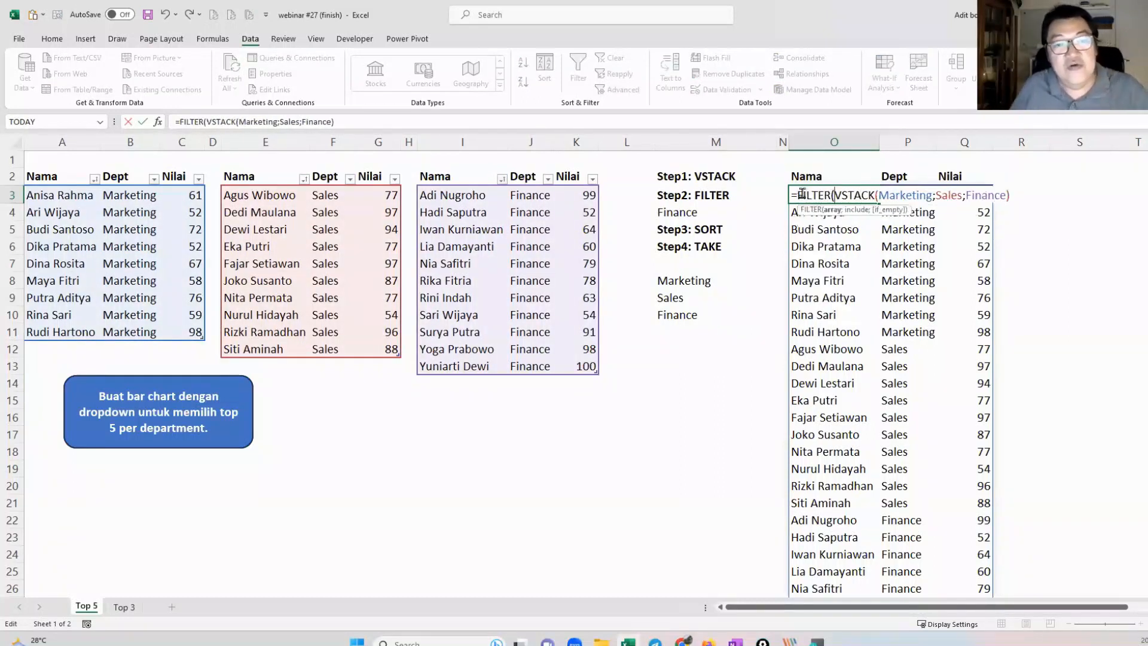
left_click(832, 211)
key("ctrl+c")
left_click(1018, 194)
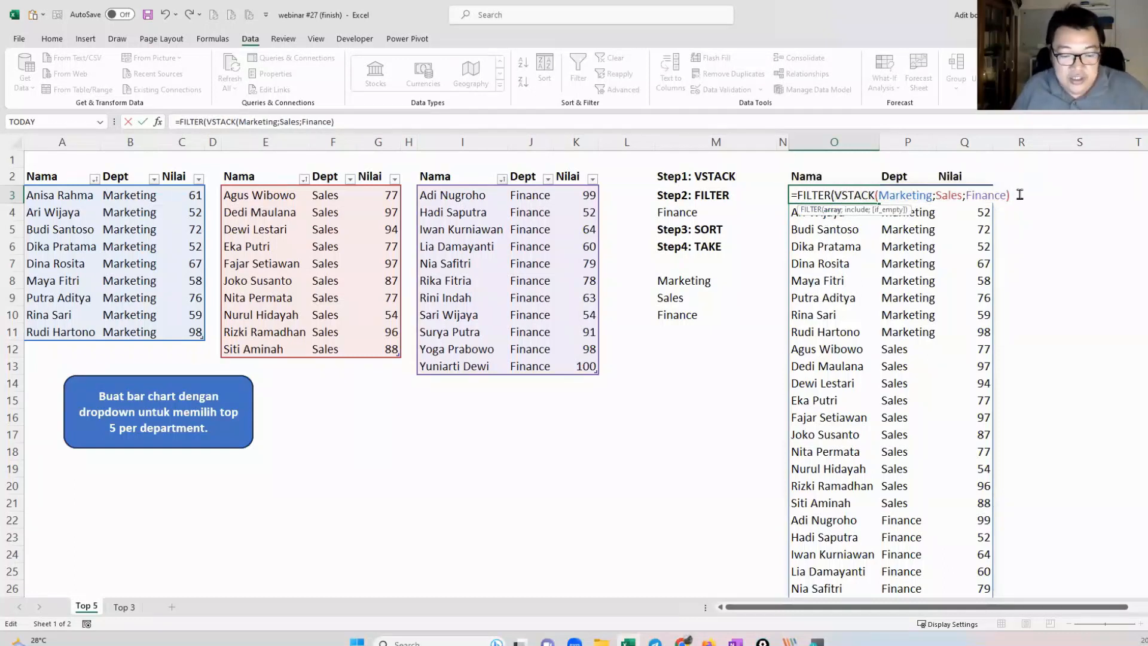
type(";")
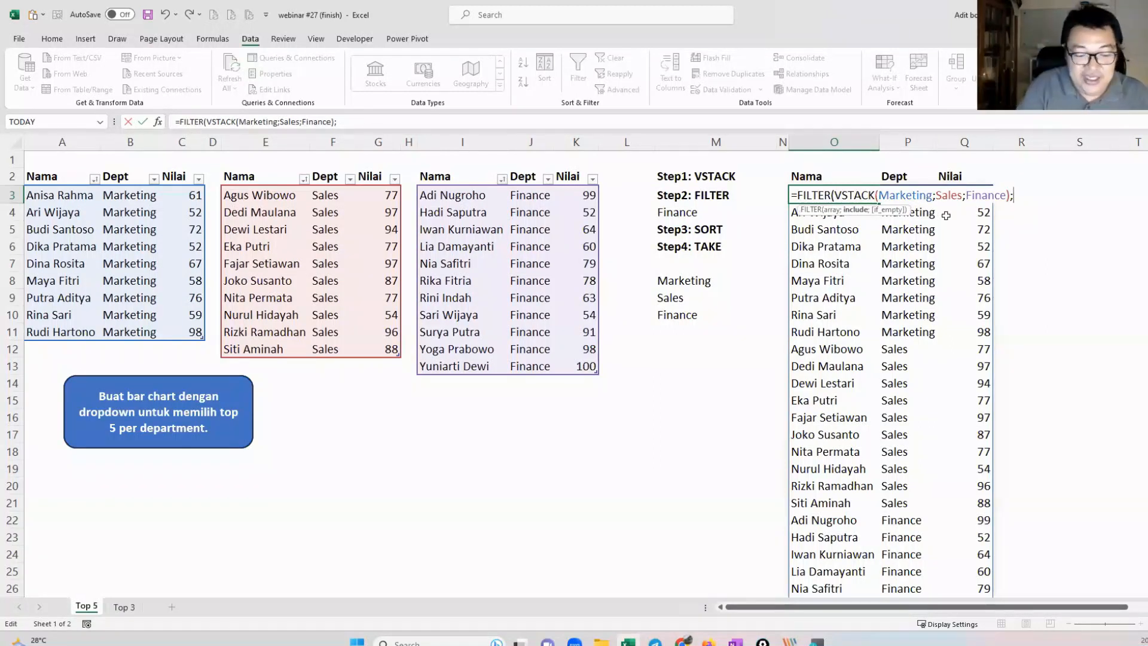
Step: Complete the FILTER formula in O3 with the condition CHOOSECOLS(VSTACK(Marketing;Sales;Finance);2)=M4
type("choo")
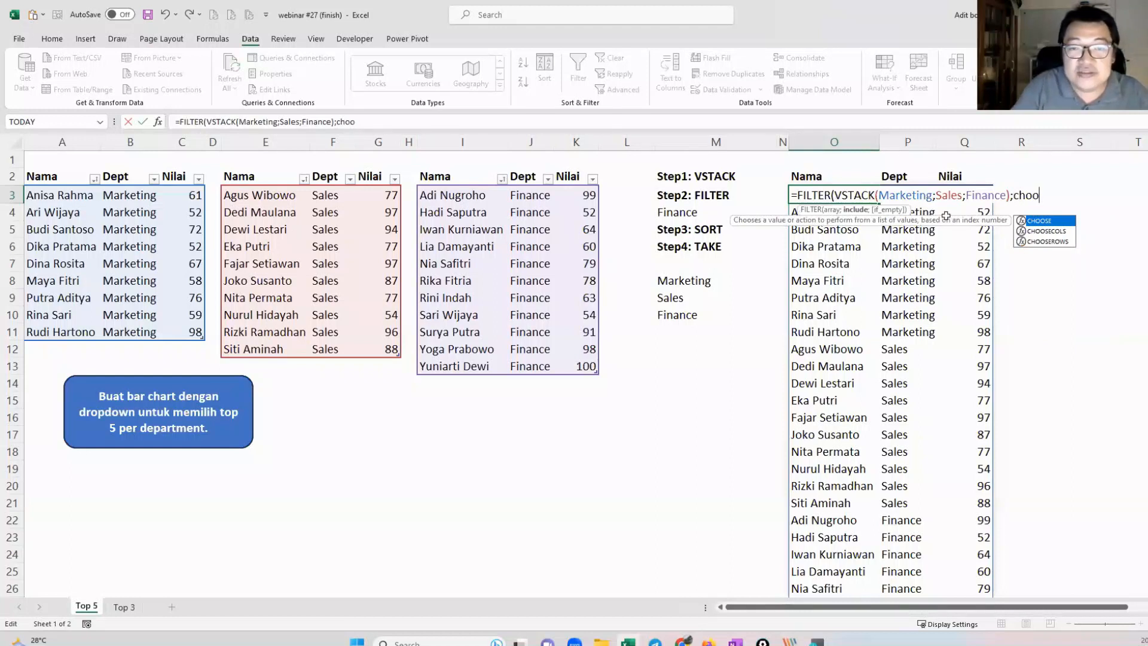
key("Down")
key("Tab")
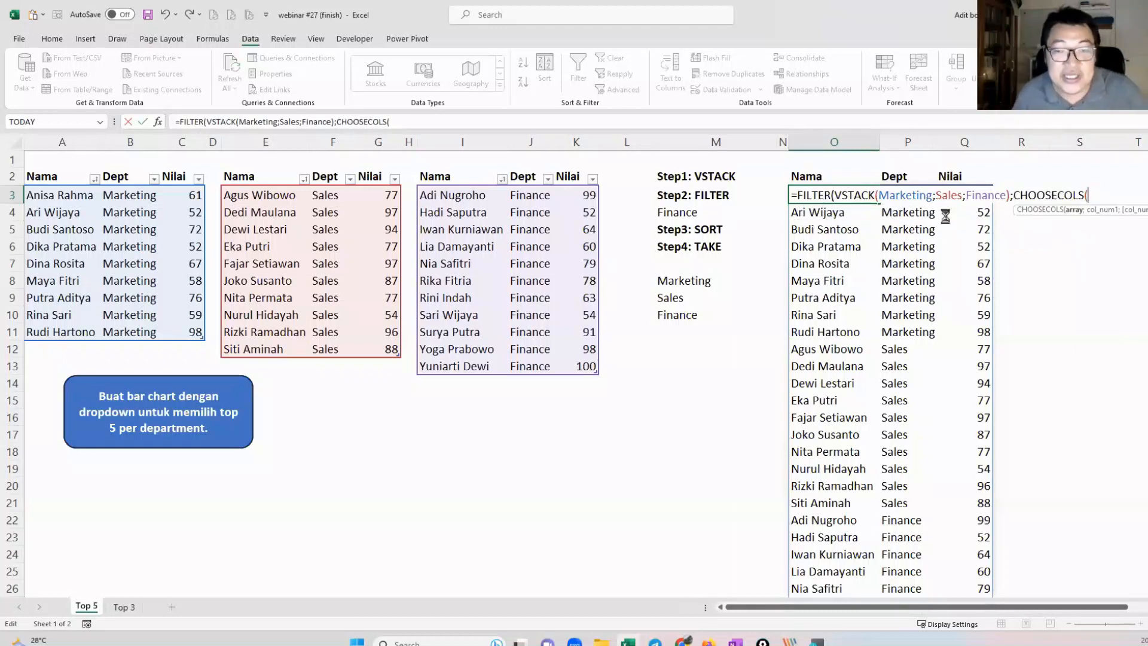
key("ctrl+v")
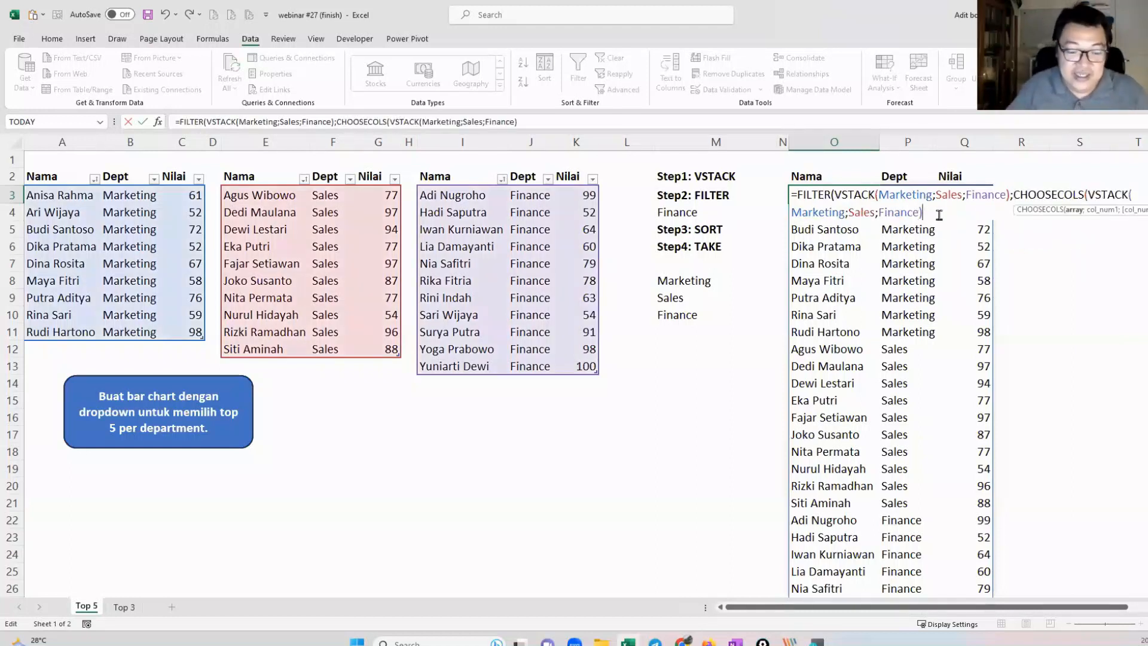
type(";2")
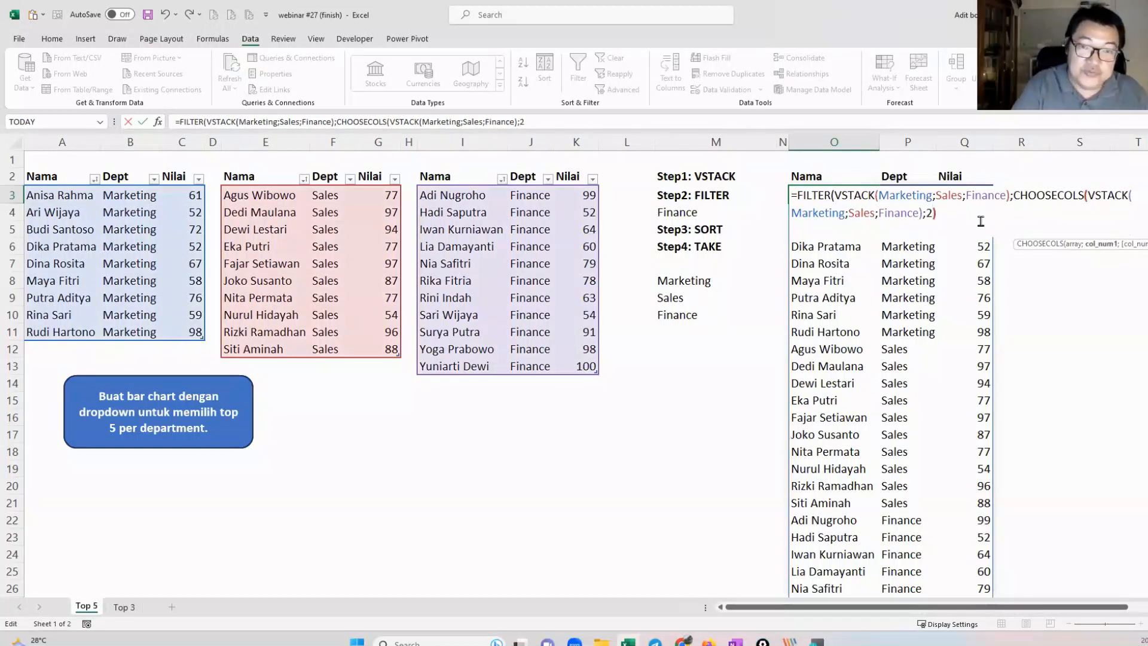
type(")=")
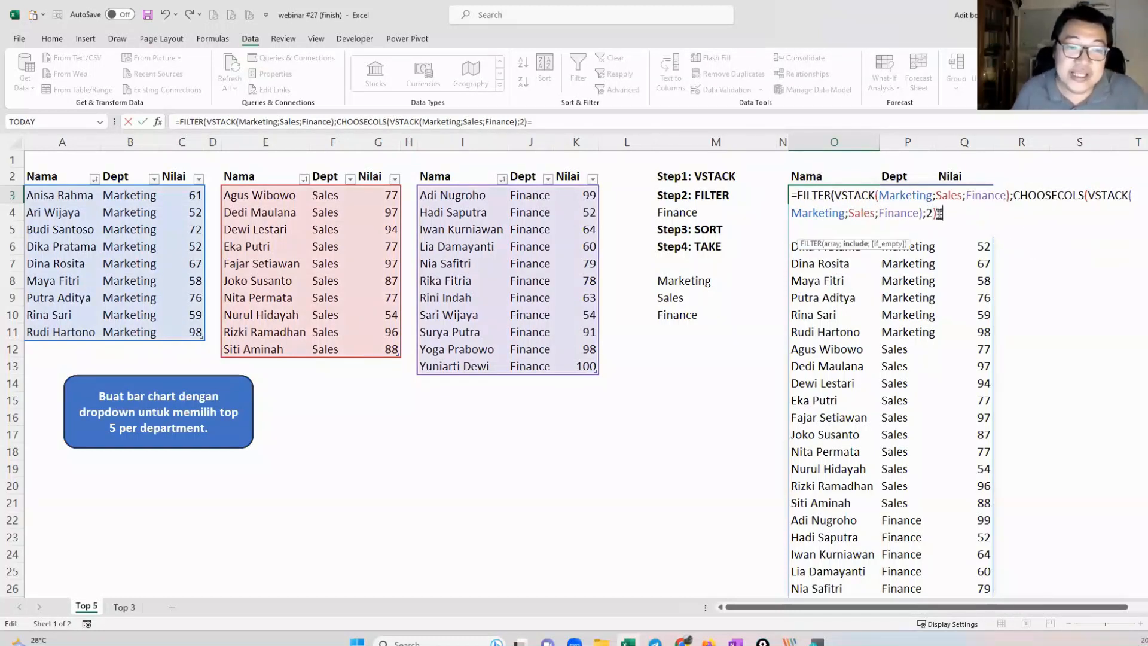
left_click(713, 214)
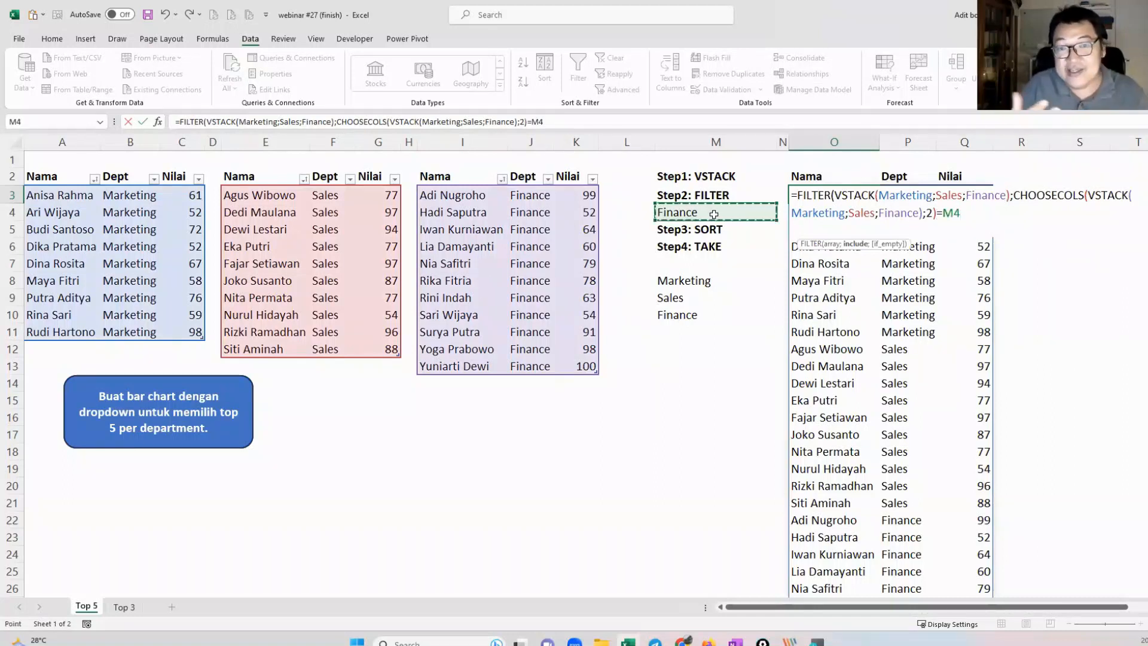
type(")")
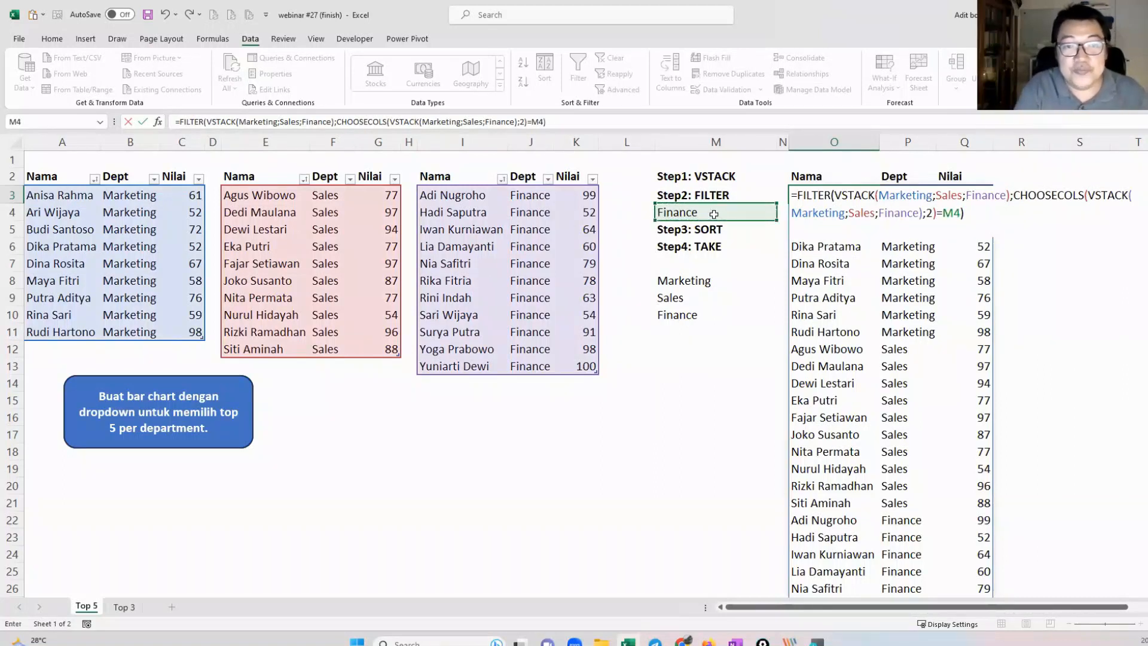
key("Return")
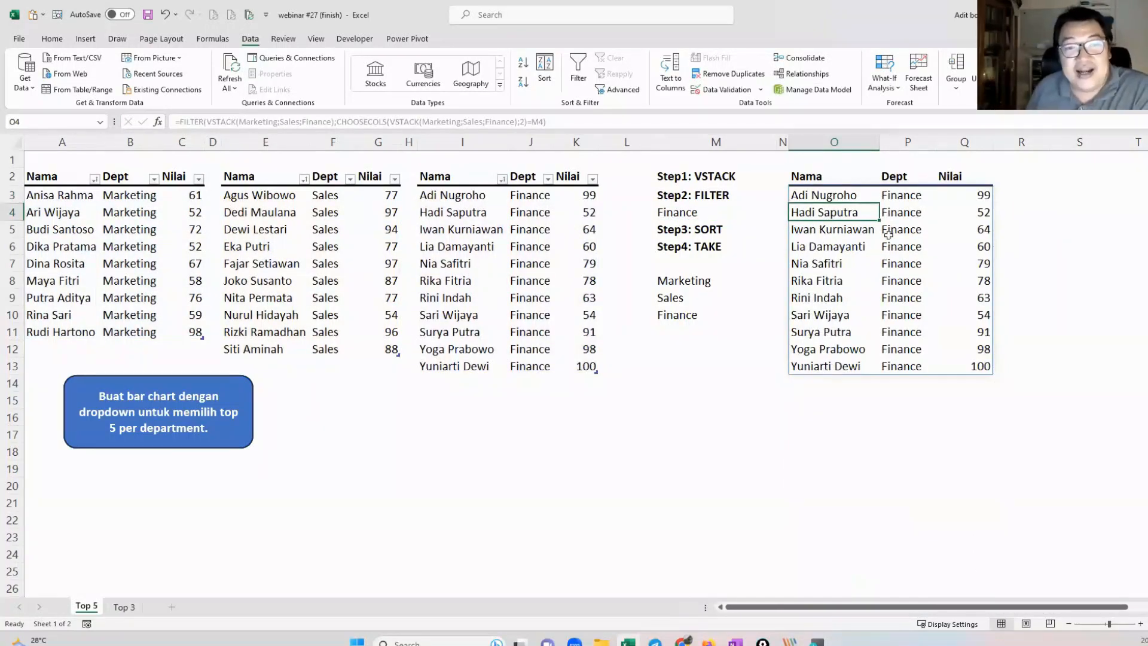
Step: Check the filtered Dept column, test the department dropdown in M4 with Sales, and leave it set to Marketing
left_click_drag(914, 198, 906, 360)
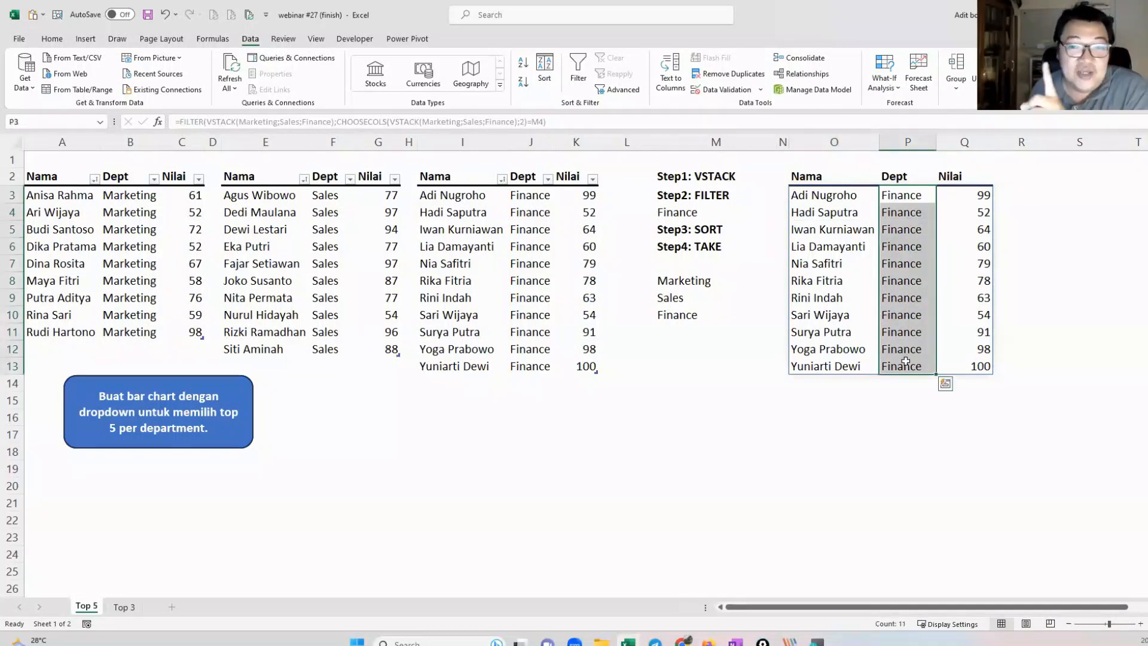
left_click(758, 213)
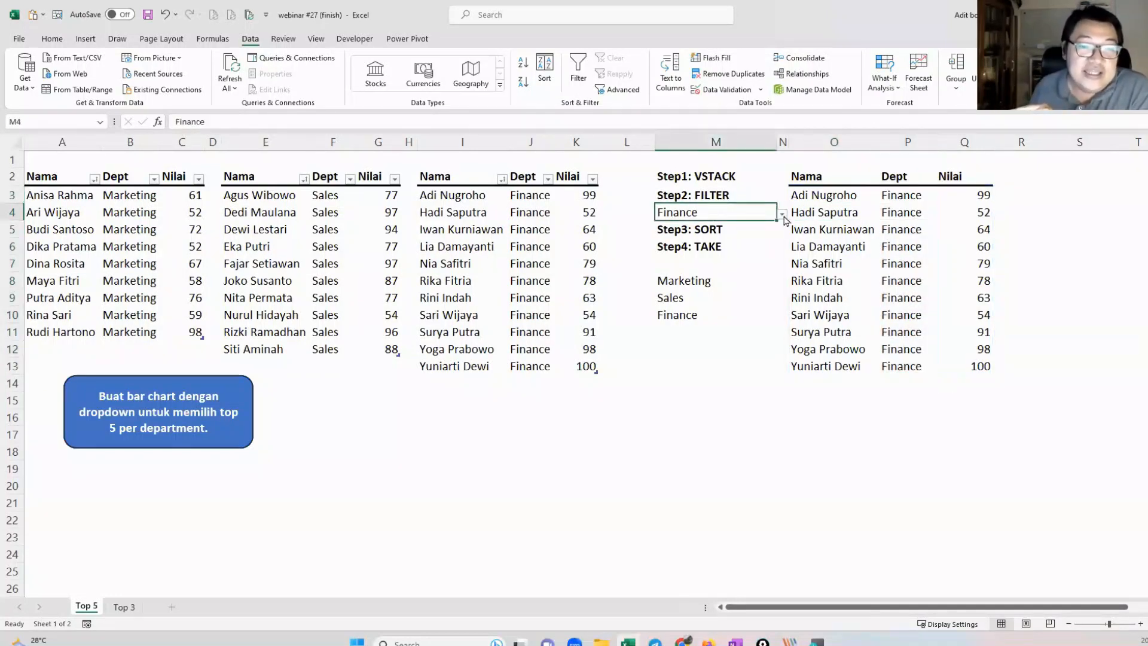
left_click(782, 214)
left_click(771, 234)
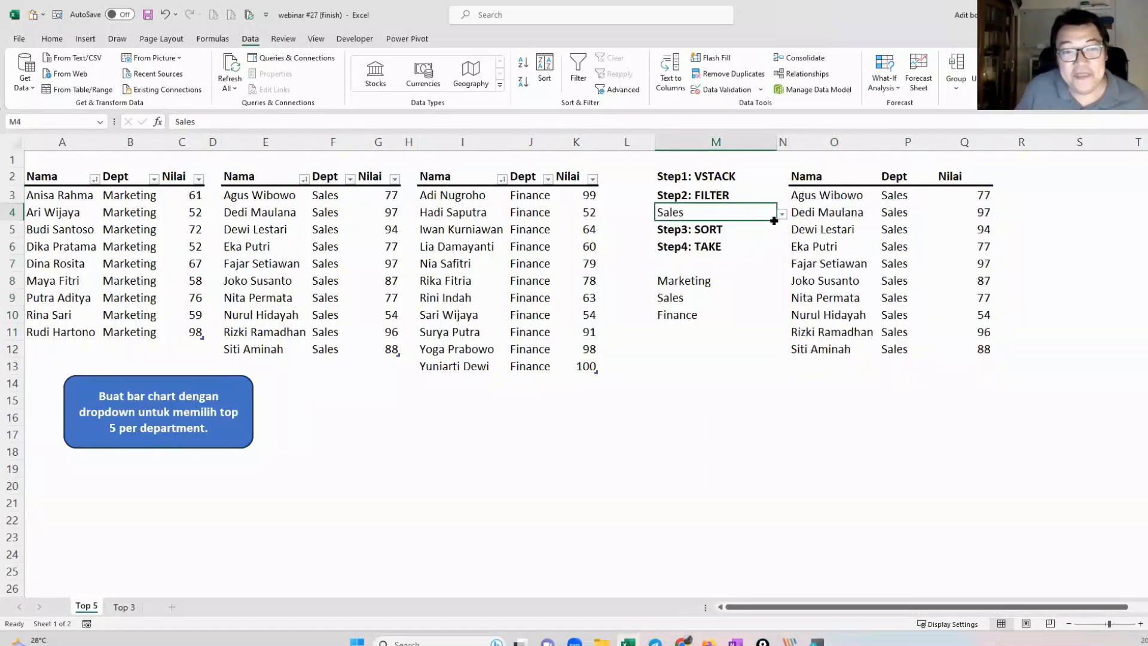
left_click(781, 214)
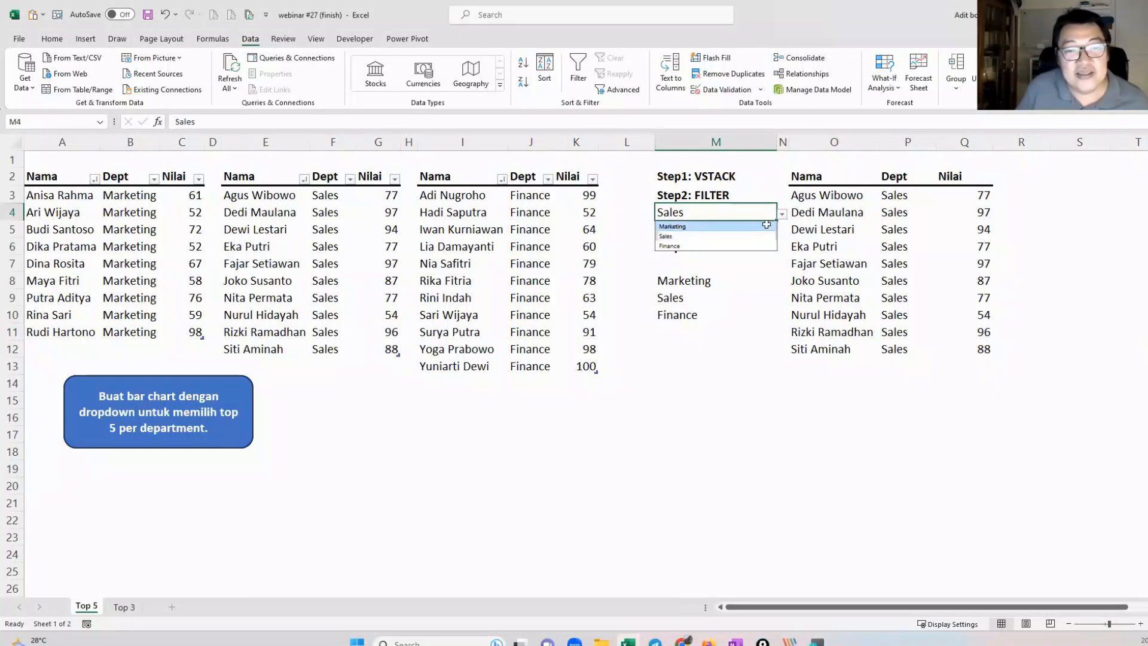
left_click(767, 226)
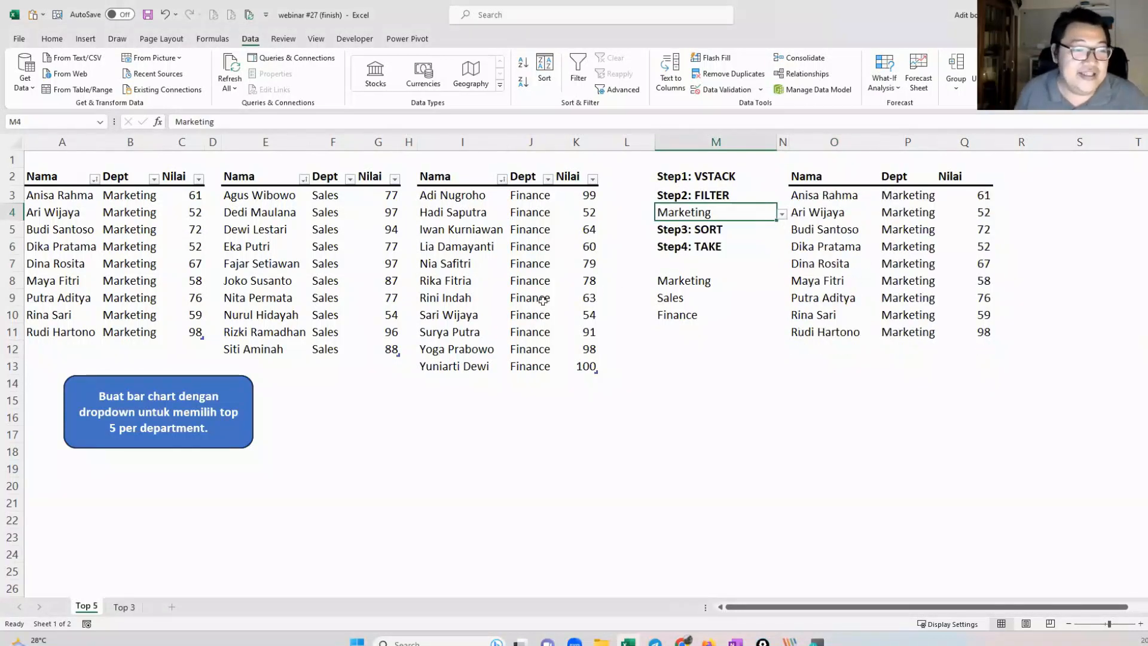
Step: Try Ops as the department in J9:J13 and as the choice in M4, and undo both changes
left_click_drag(541, 300, 541, 367)
type("Ops")
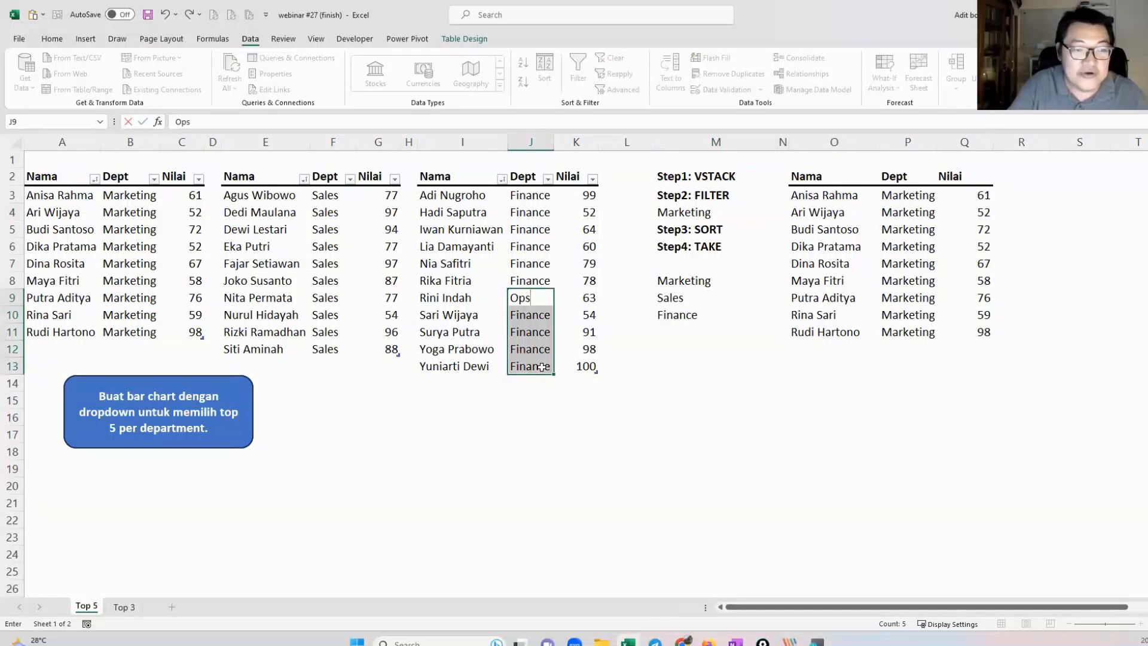
key("ctrl+Return")
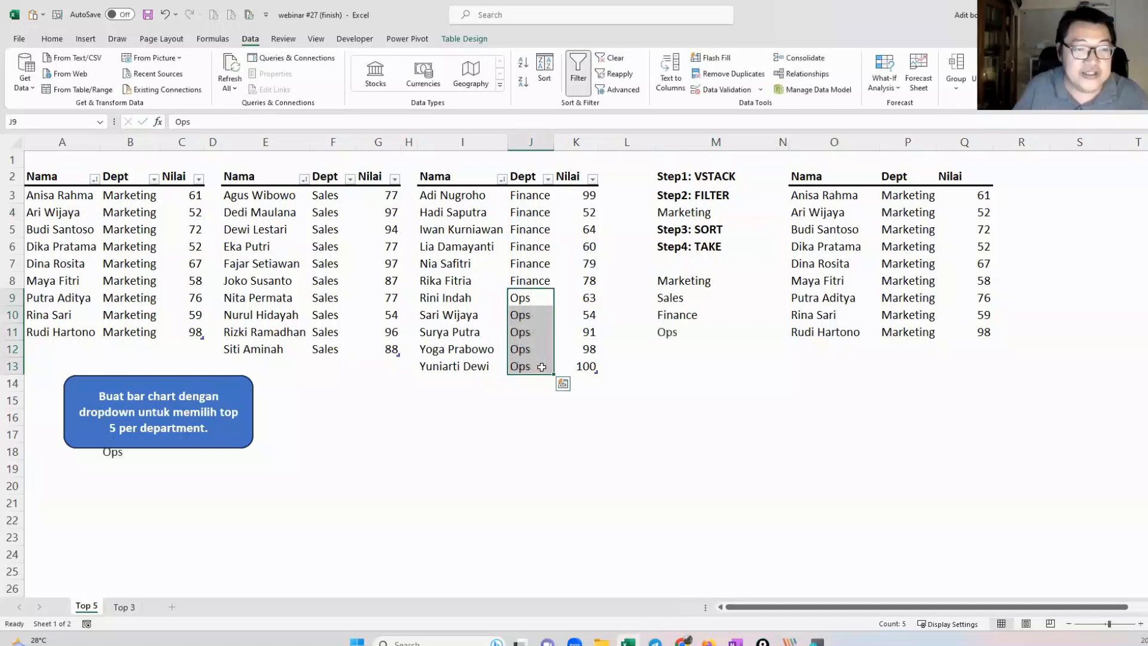
left_click(721, 212)
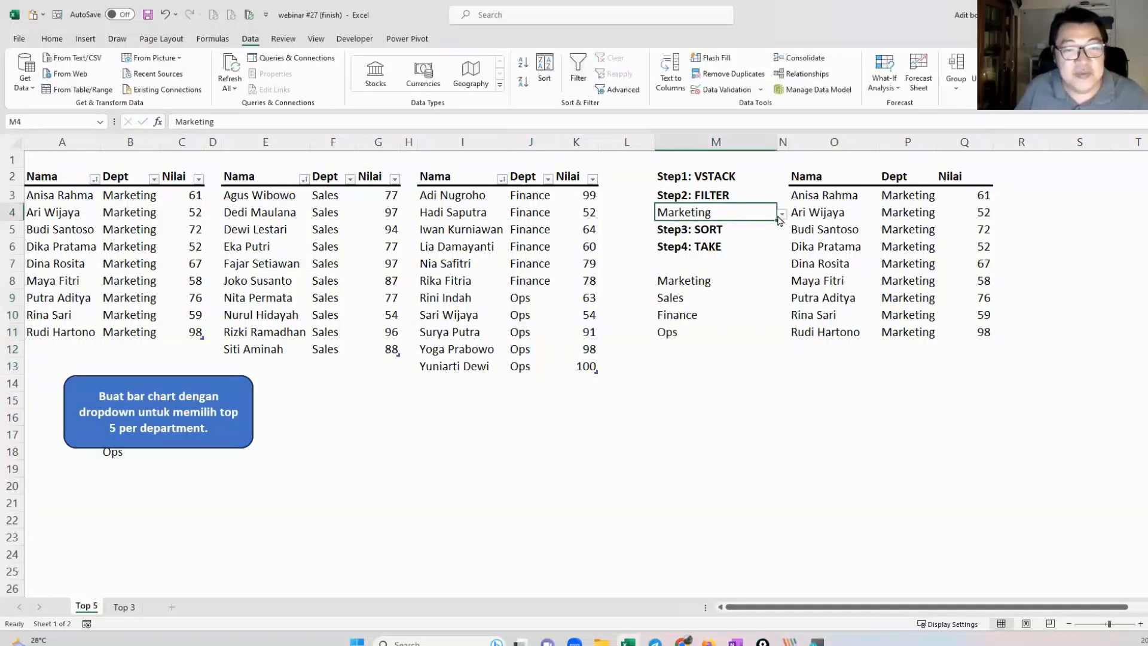
left_click(781, 213)
left_click(752, 254)
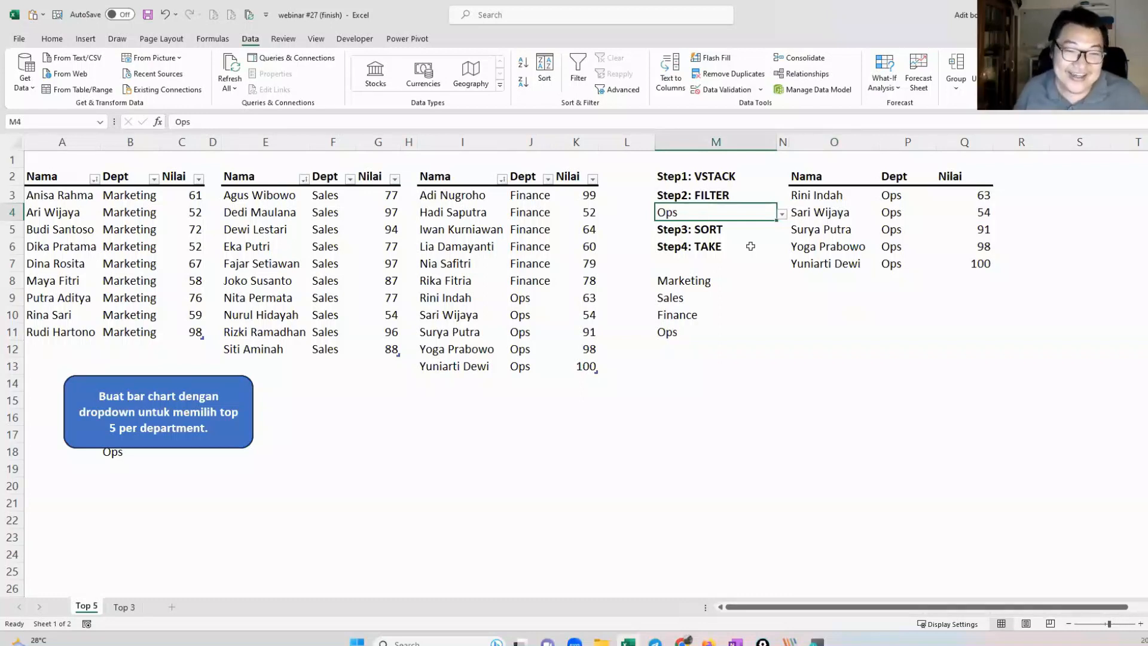
key("ctrl+z")
key("ctrl+z")
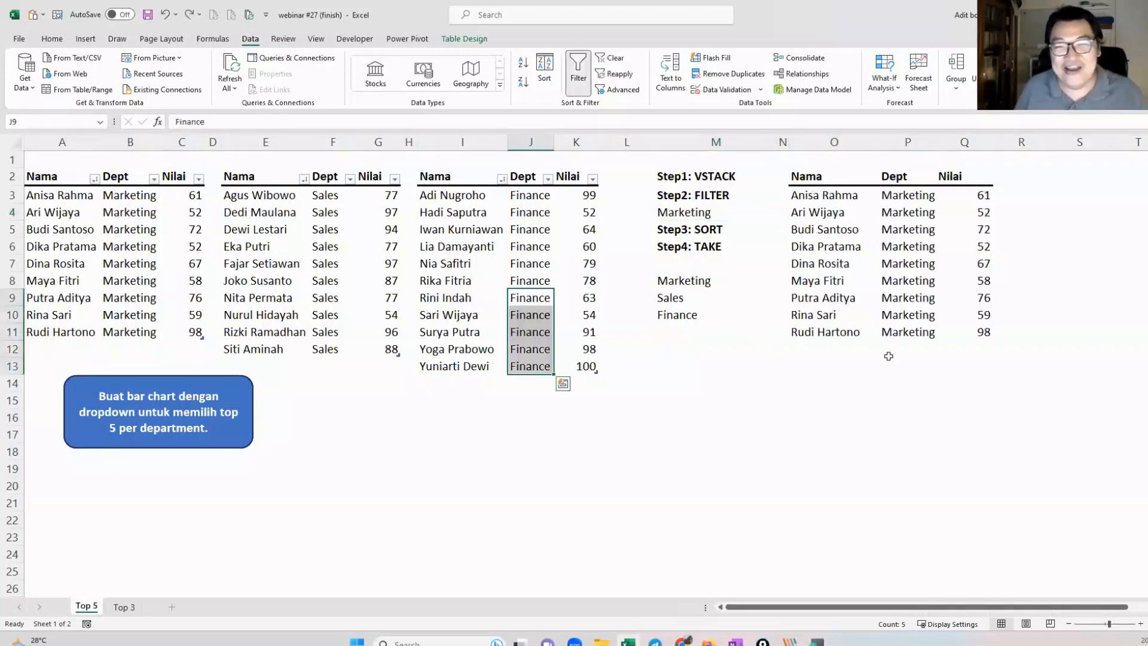
Step: Examine the Step3: SORT label and the filtered Nilai scores in Q3:Q11, and select the formula cell O3
left_click(889, 356)
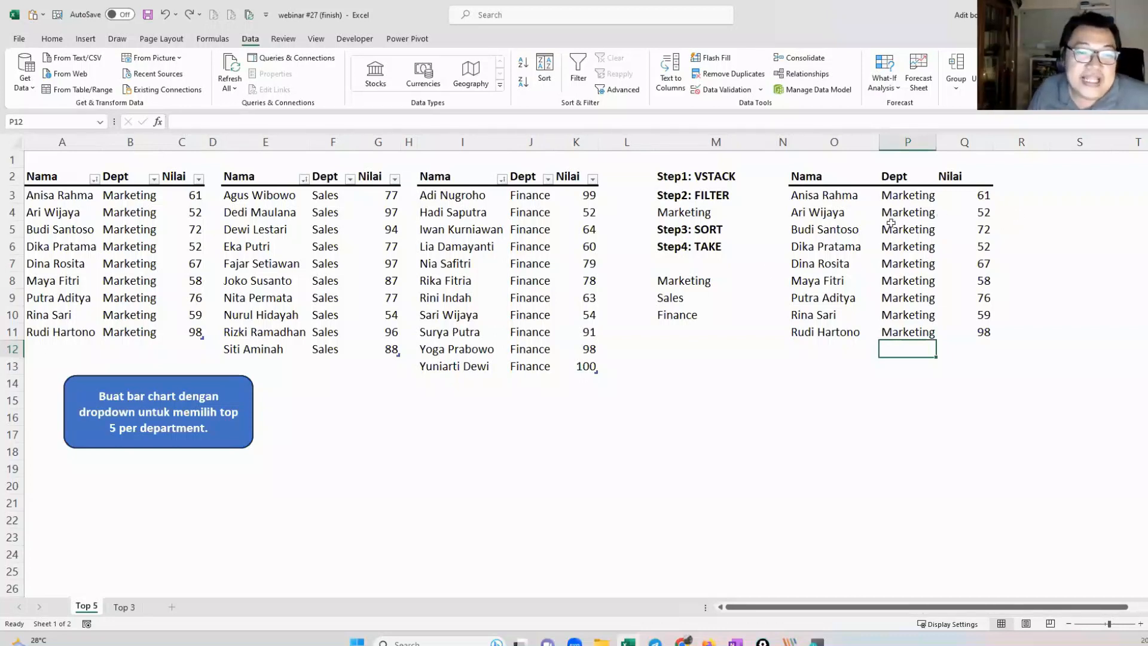
left_click(657, 232)
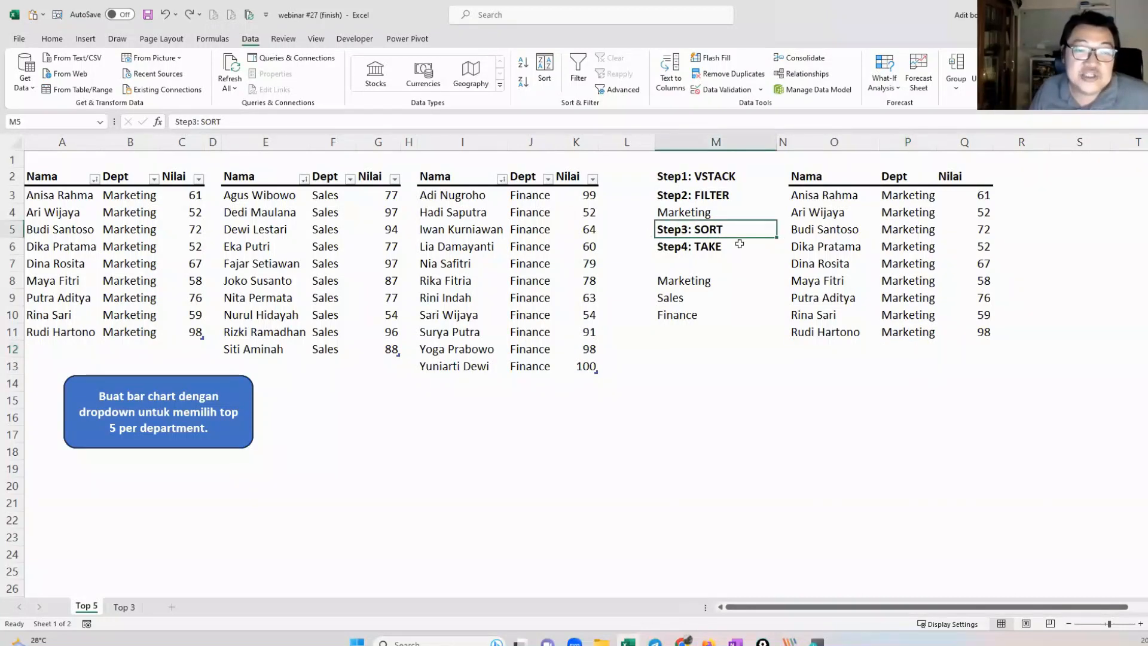
left_click_drag(970, 196, 983, 329)
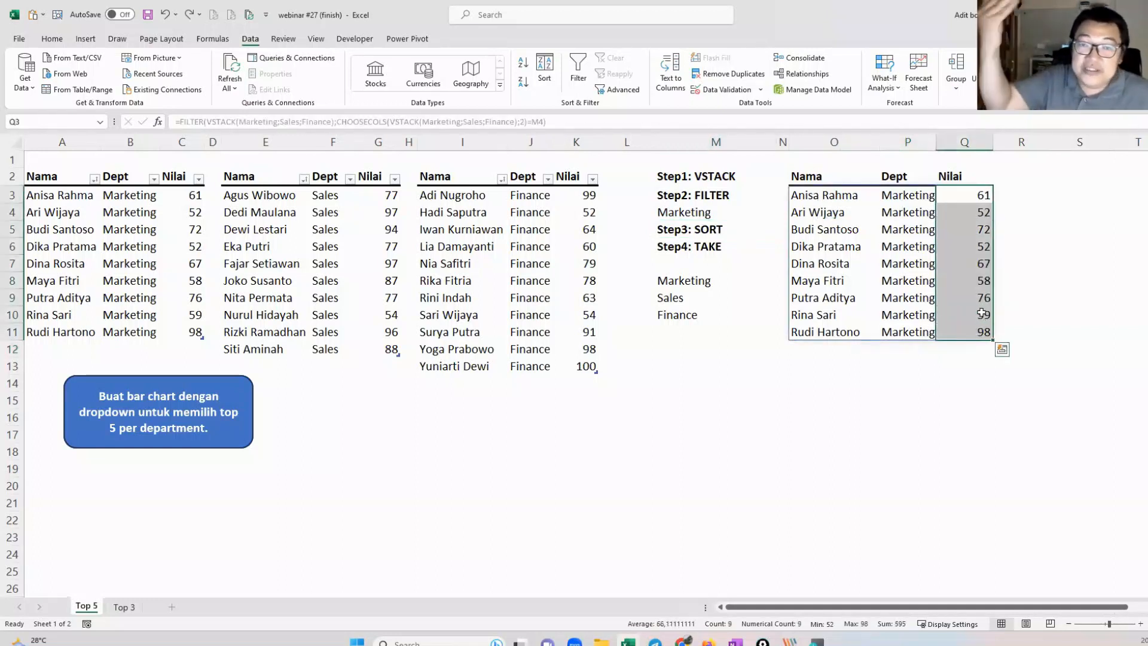
left_click(810, 195)
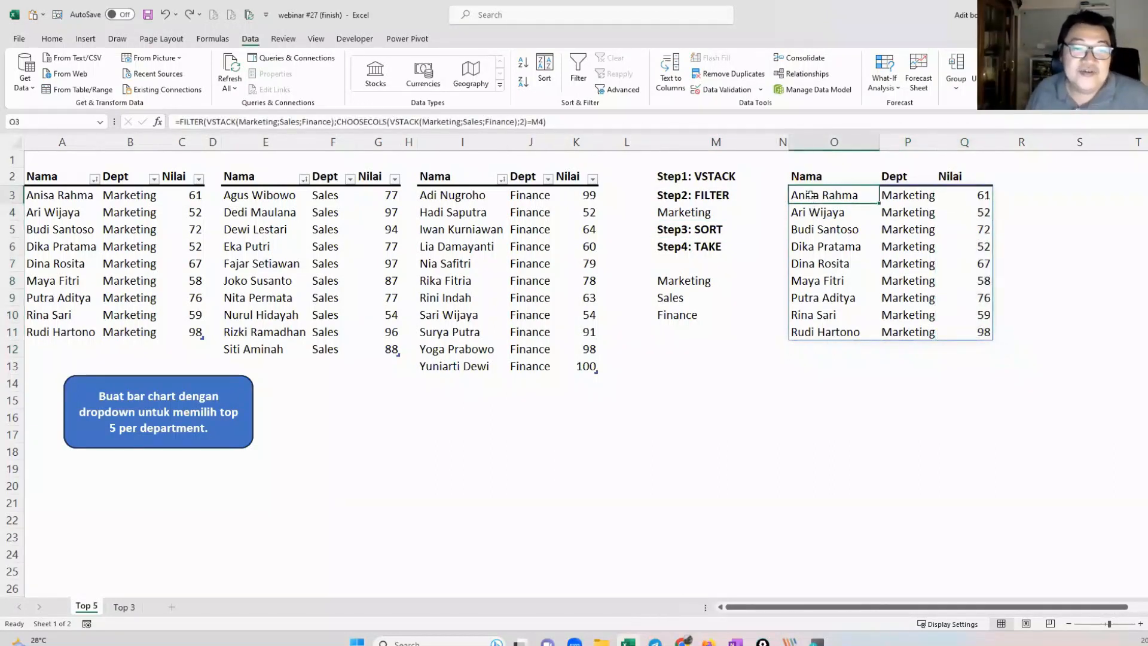
Step: Start wrapping the O3 formula in SORT, using the whole FILTER expression as its array argument
double_click(809, 195)
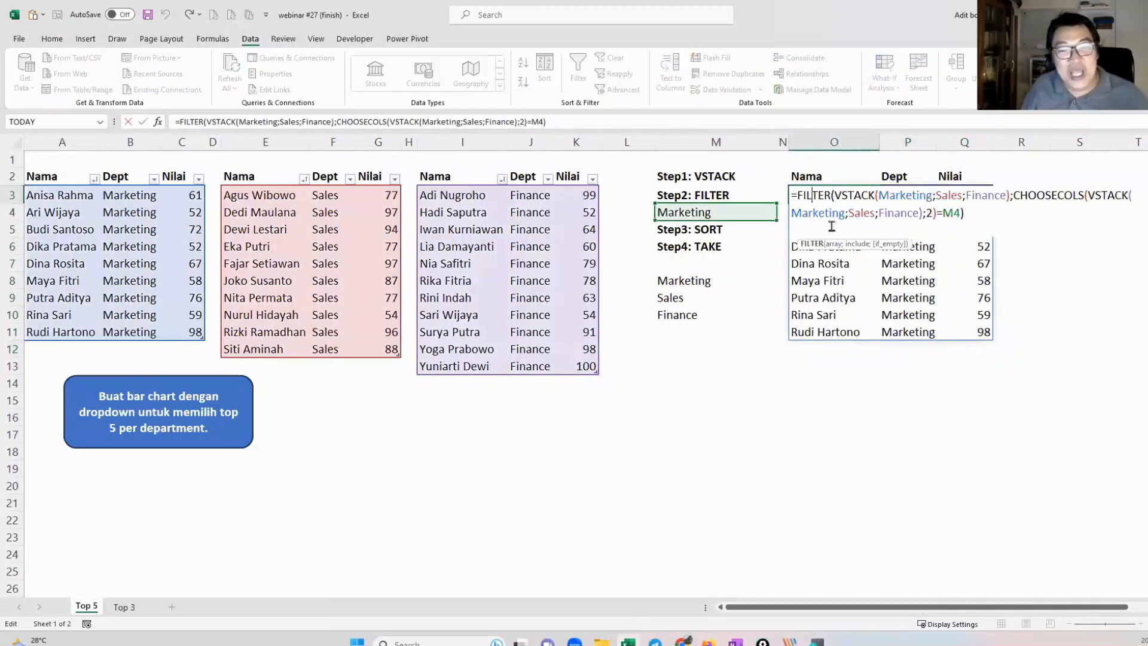
left_click(800, 197)
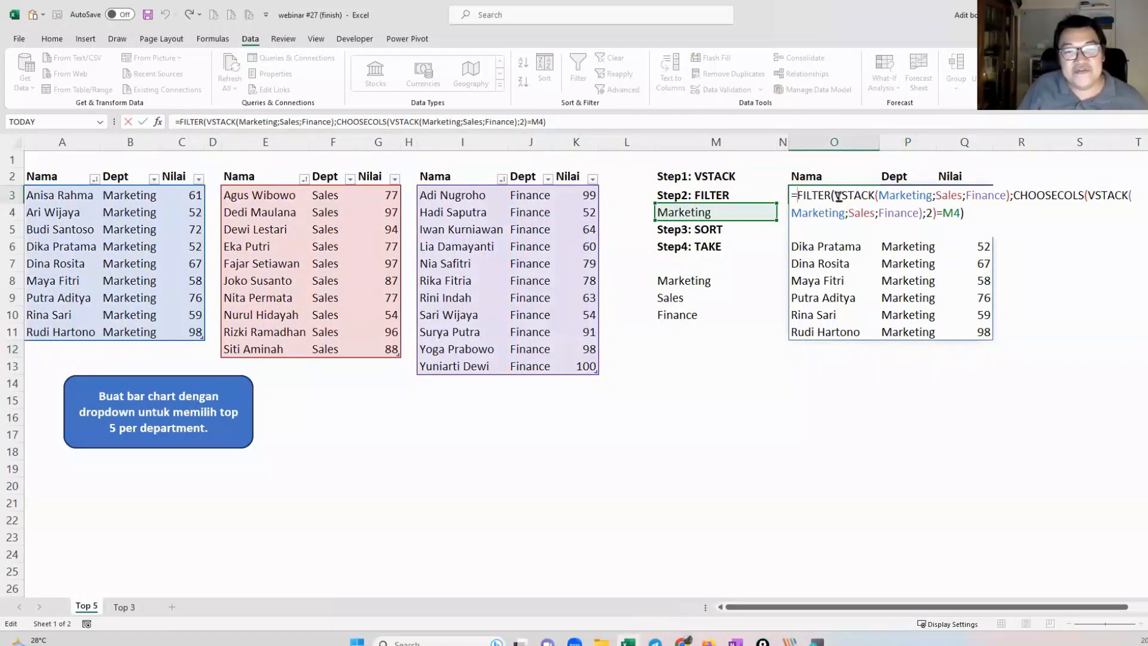
left_click_drag(841, 197, 859, 196)
left_click_drag(1019, 197, 1034, 198)
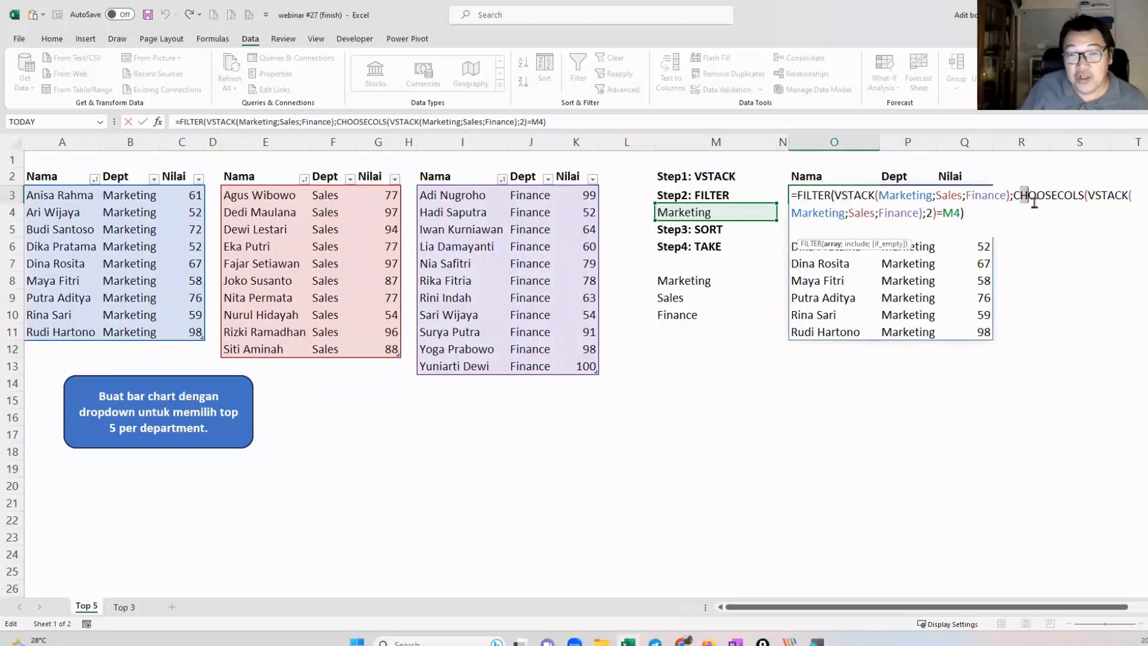
left_click(812, 195)
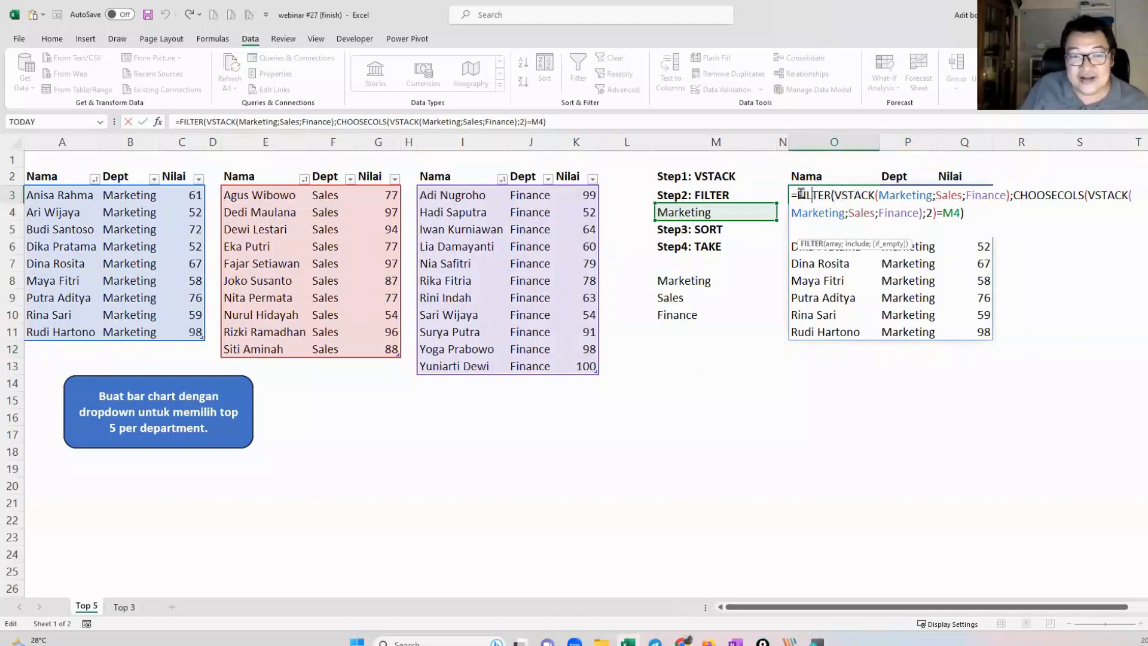
left_click(801, 194)
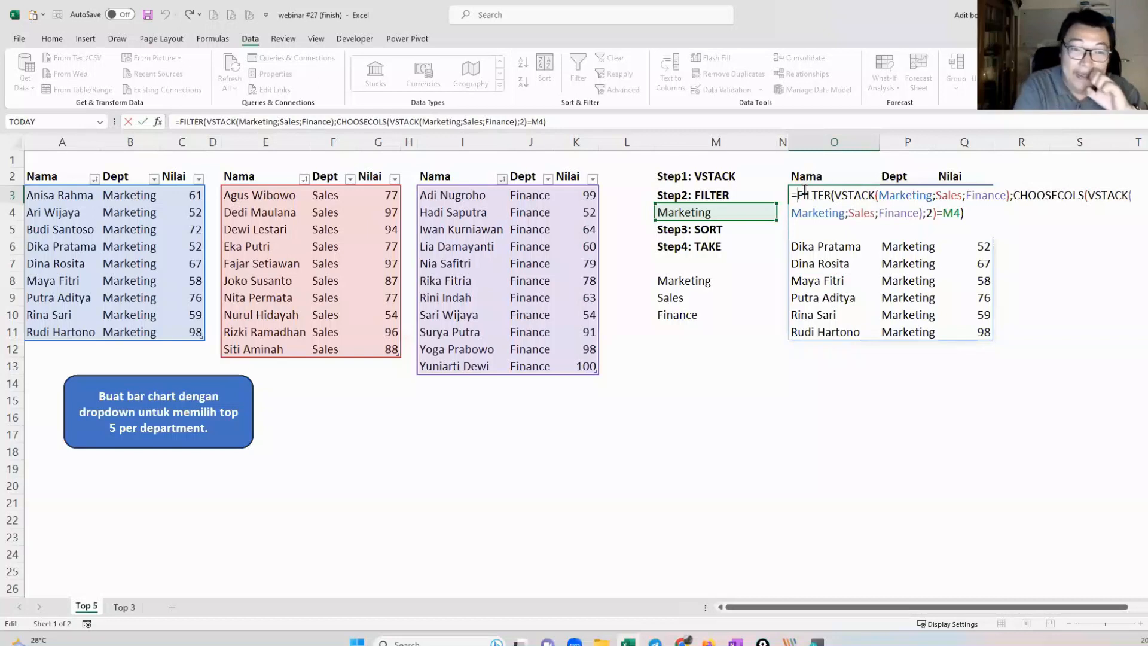
type("SORT(")
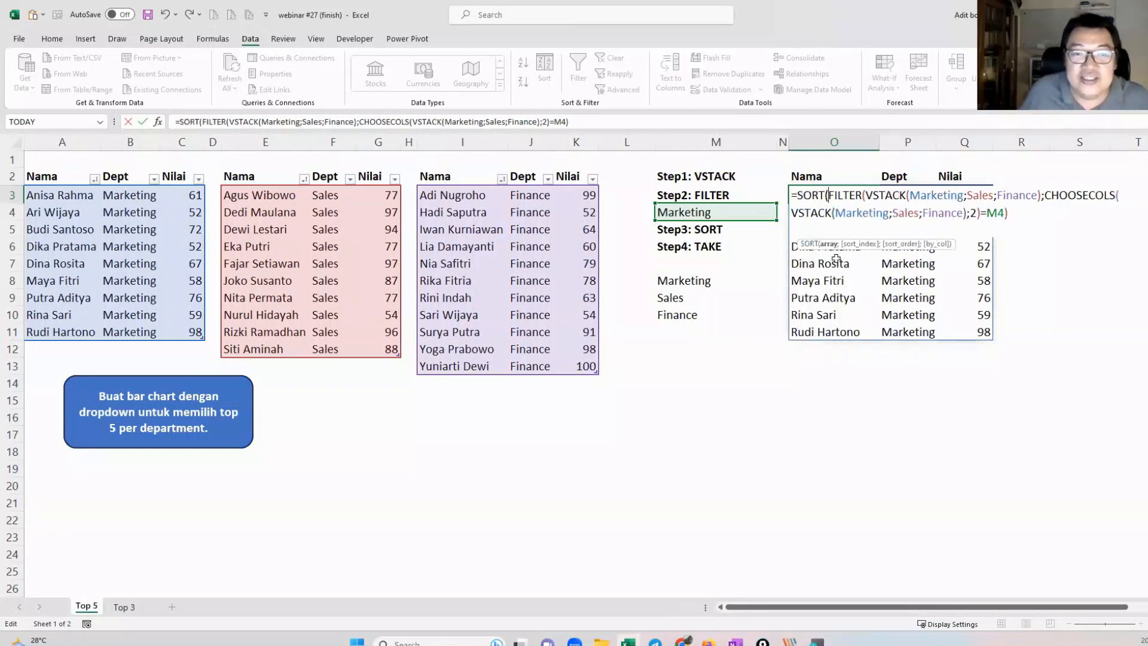
left_click_drag(828, 197, 1048, 221)
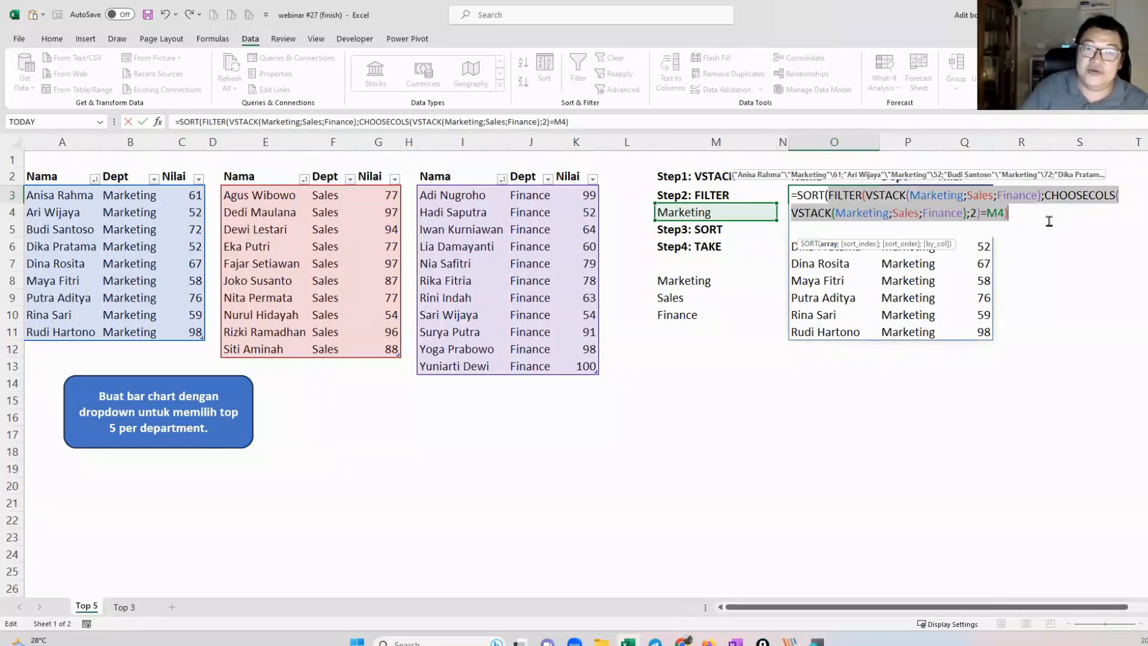
left_click(1045, 221)
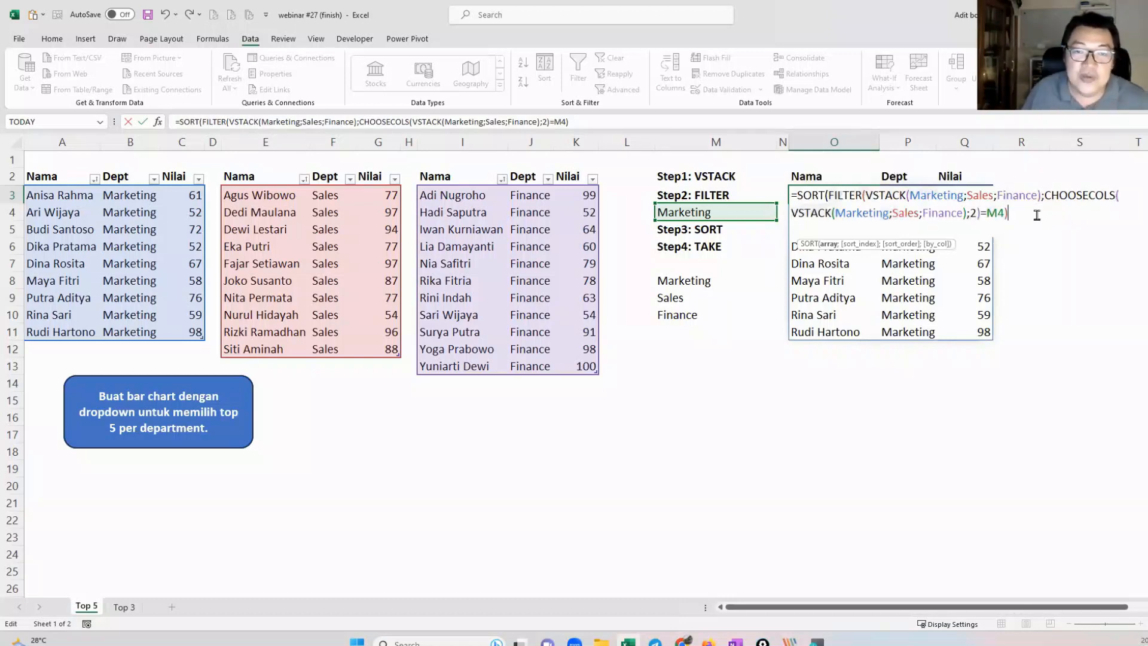
Step: Complete the SORT in O3 with sort index 3 and descending order -1, and check the sorted Nilai column
type(";3")
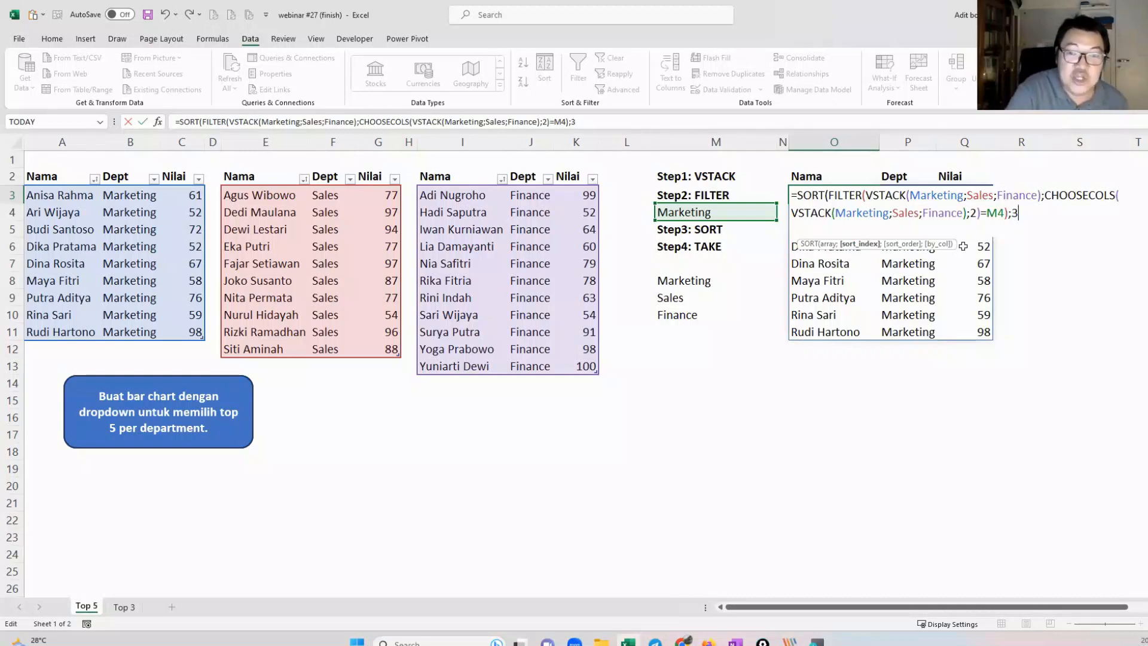
type(";")
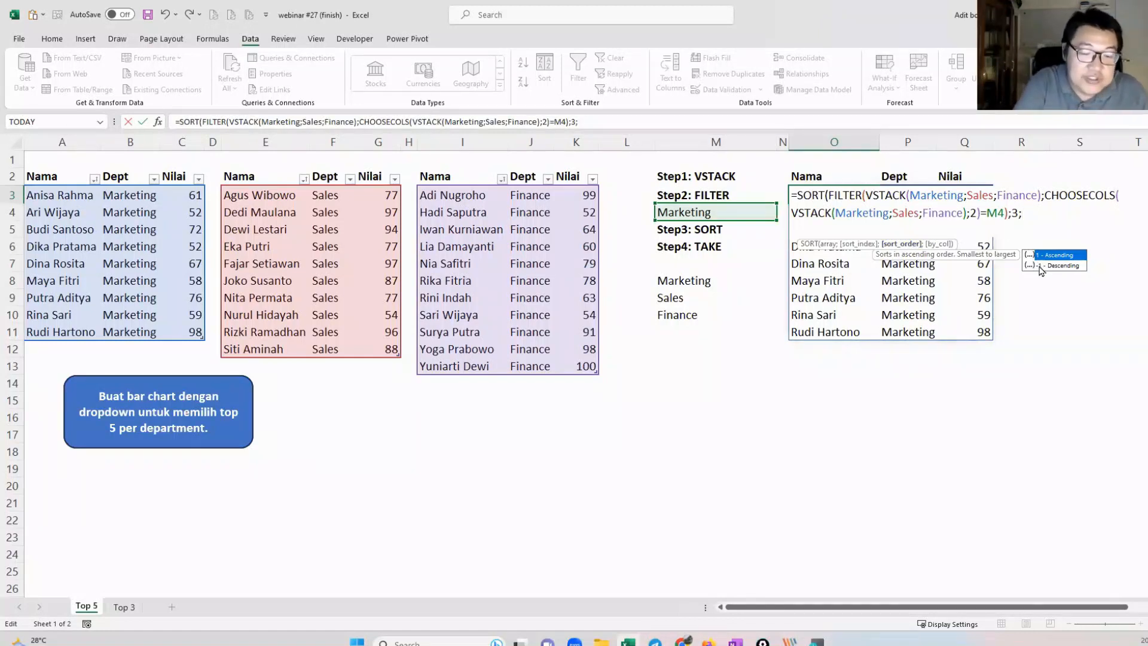
type("-1)")
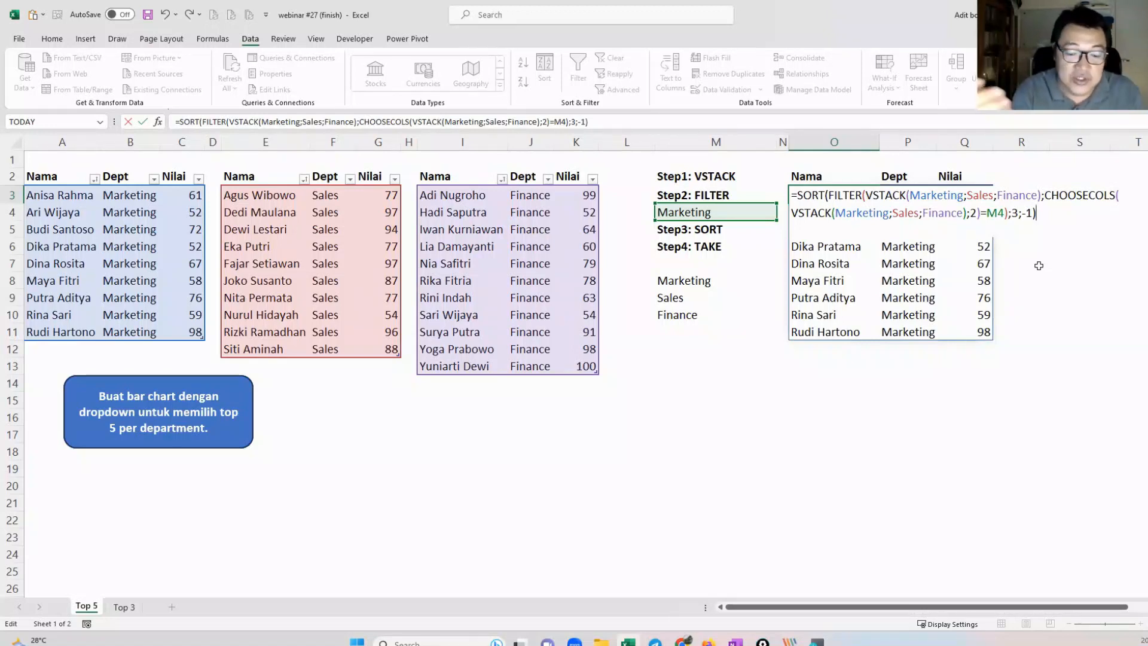
key("Return")
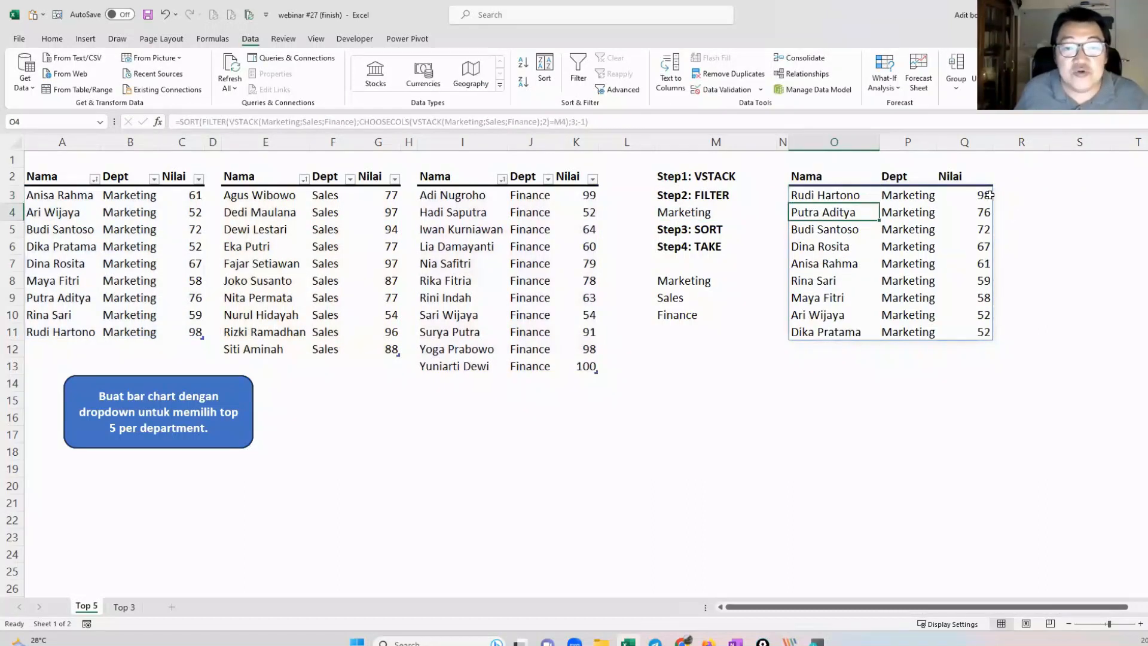
left_click_drag(983, 195, 984, 349)
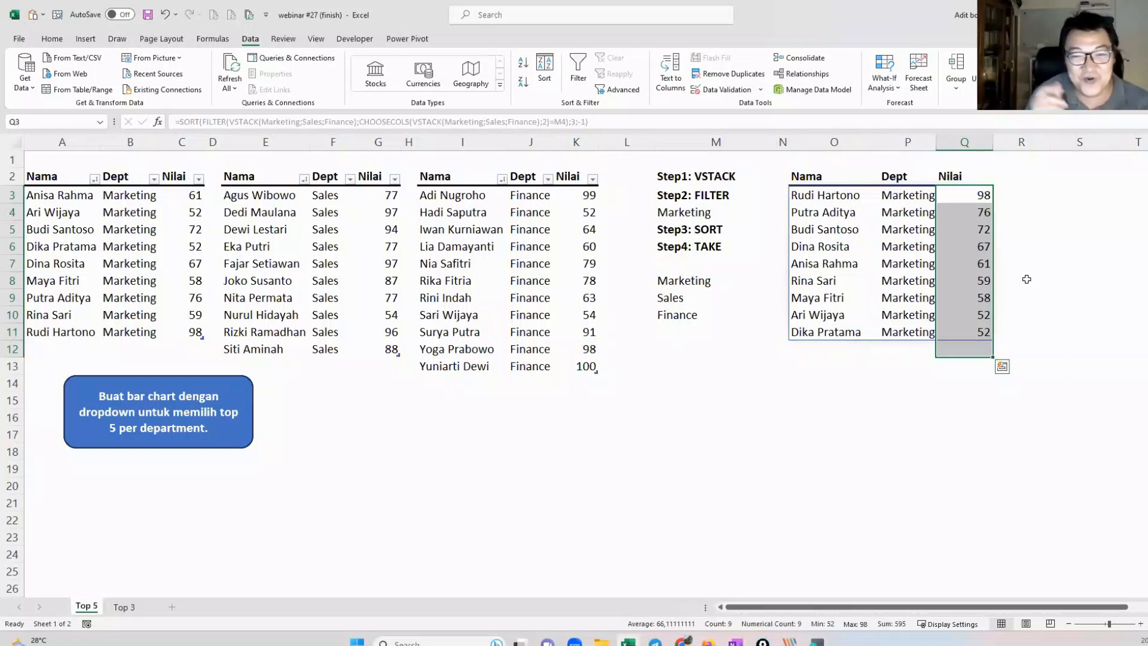
Step: Wrap the SORT formula in O3 in TAKE with the rows argument set to 5
double_click(805, 194)
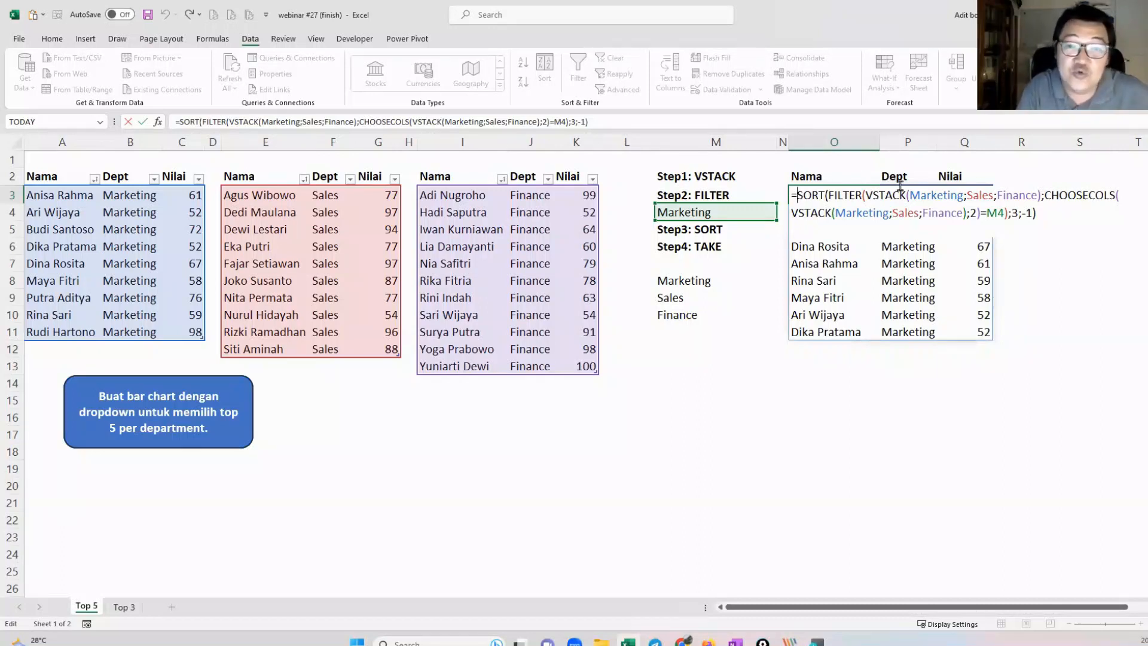
type("take")
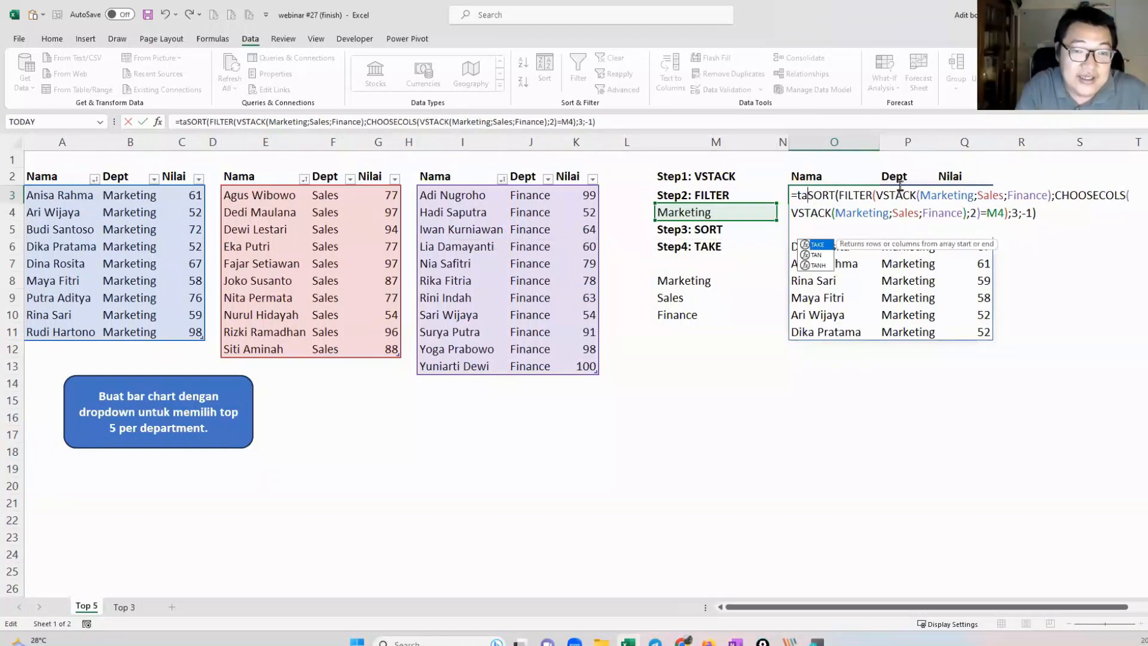
key("Tab")
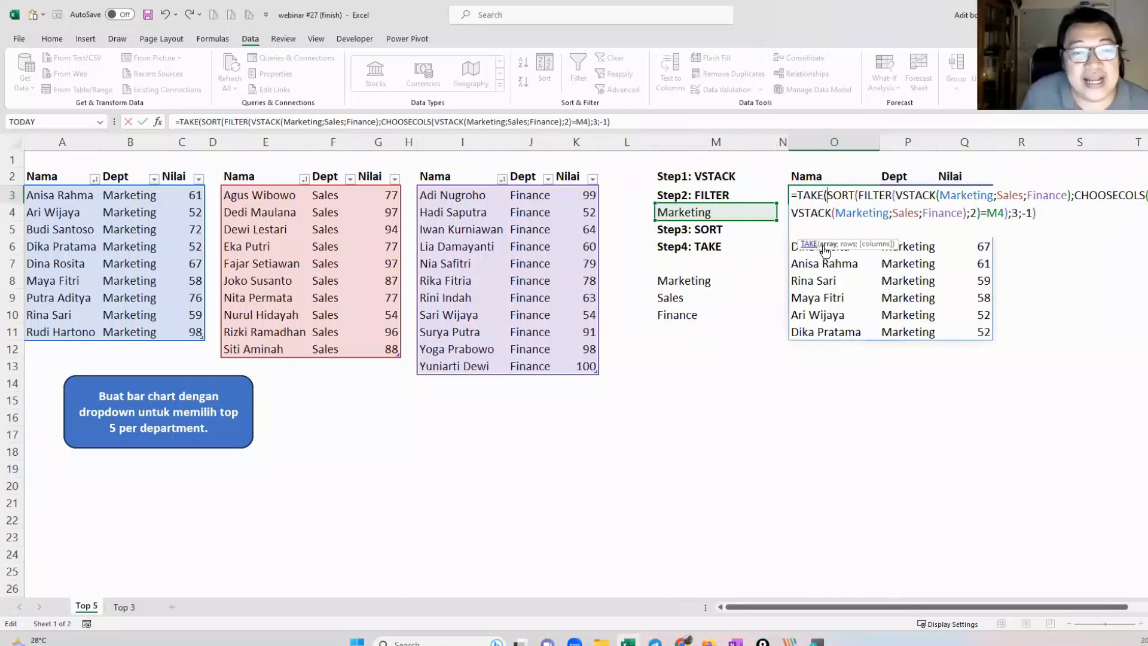
key("ctrl+shift+End")
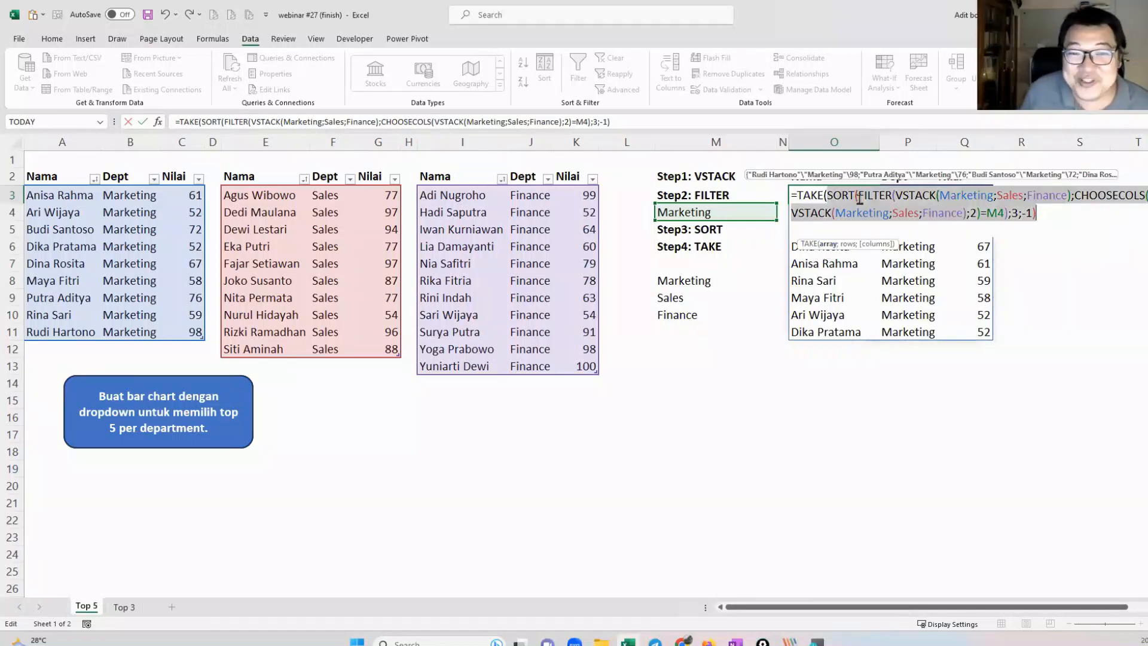
left_click(1050, 212)
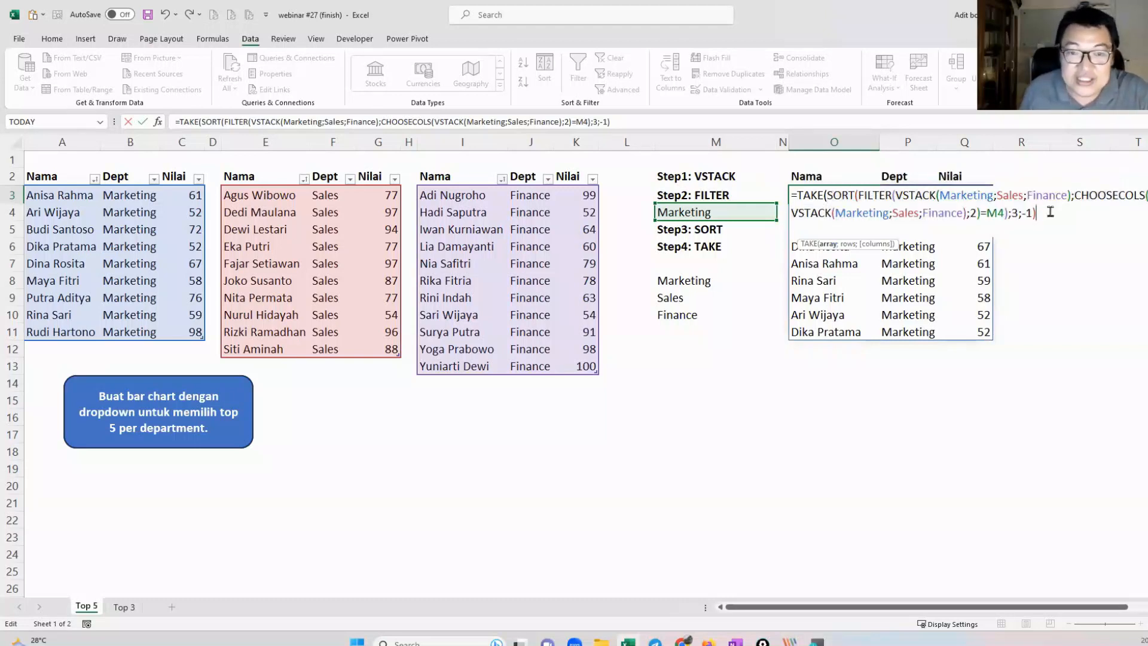
type(";")
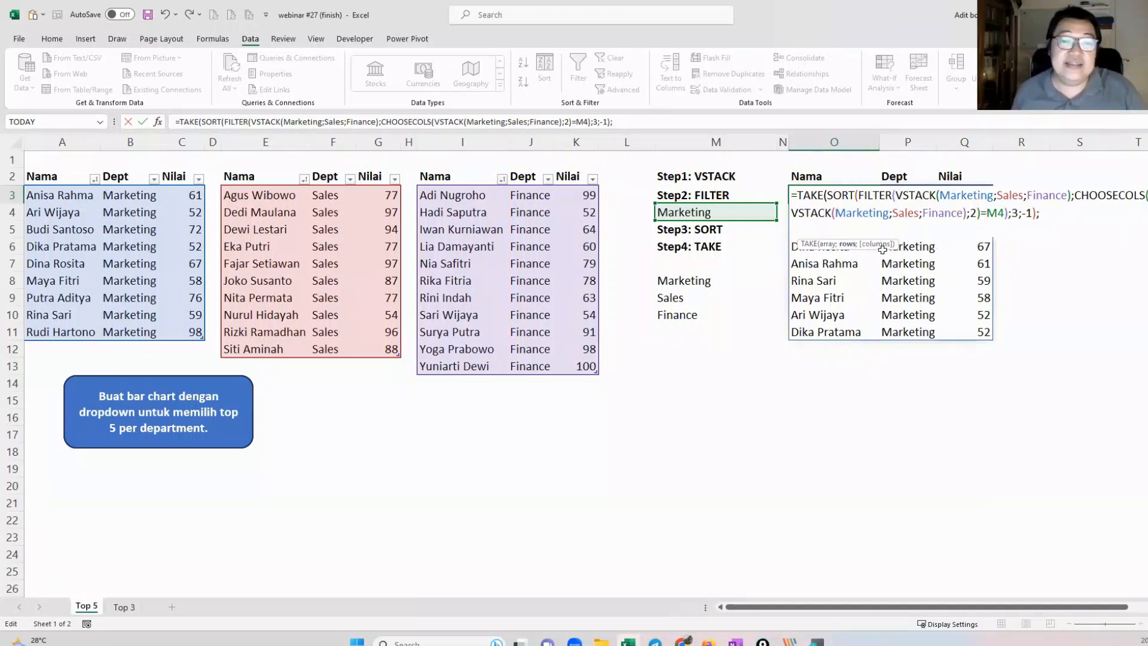
type("5")
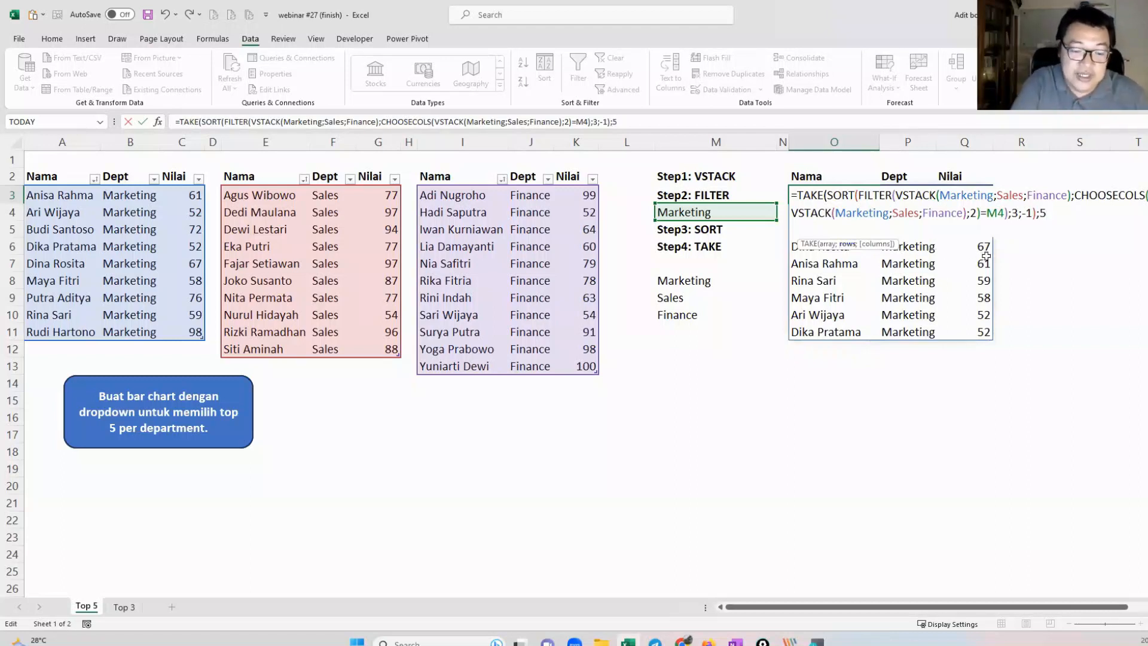
type(")")
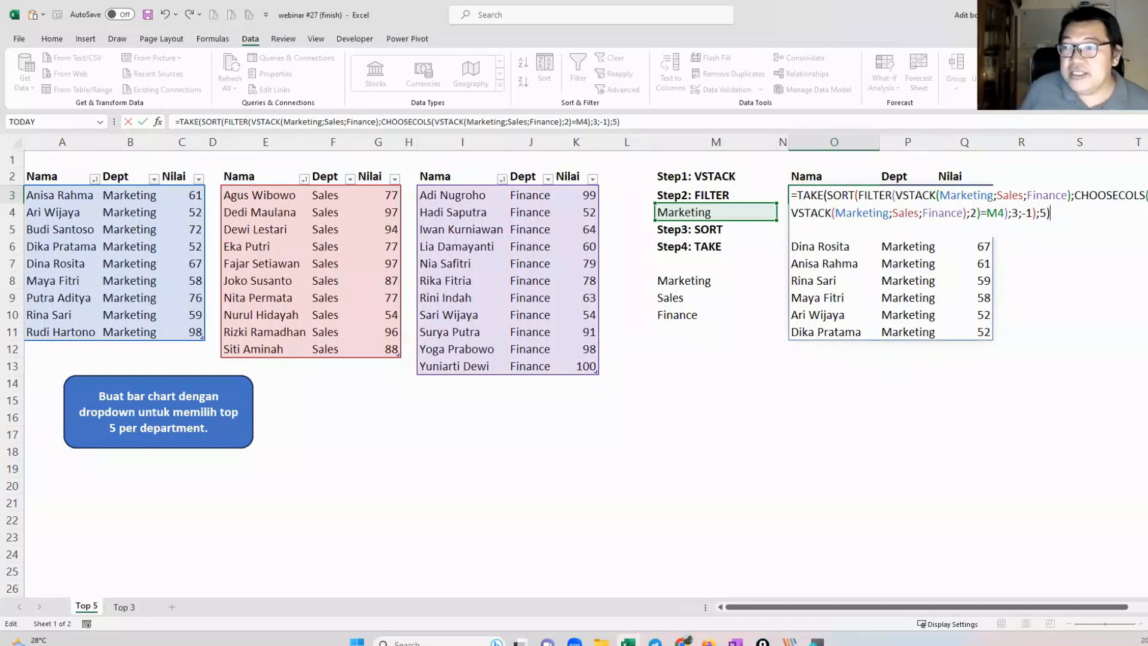
key("alt+Tab")
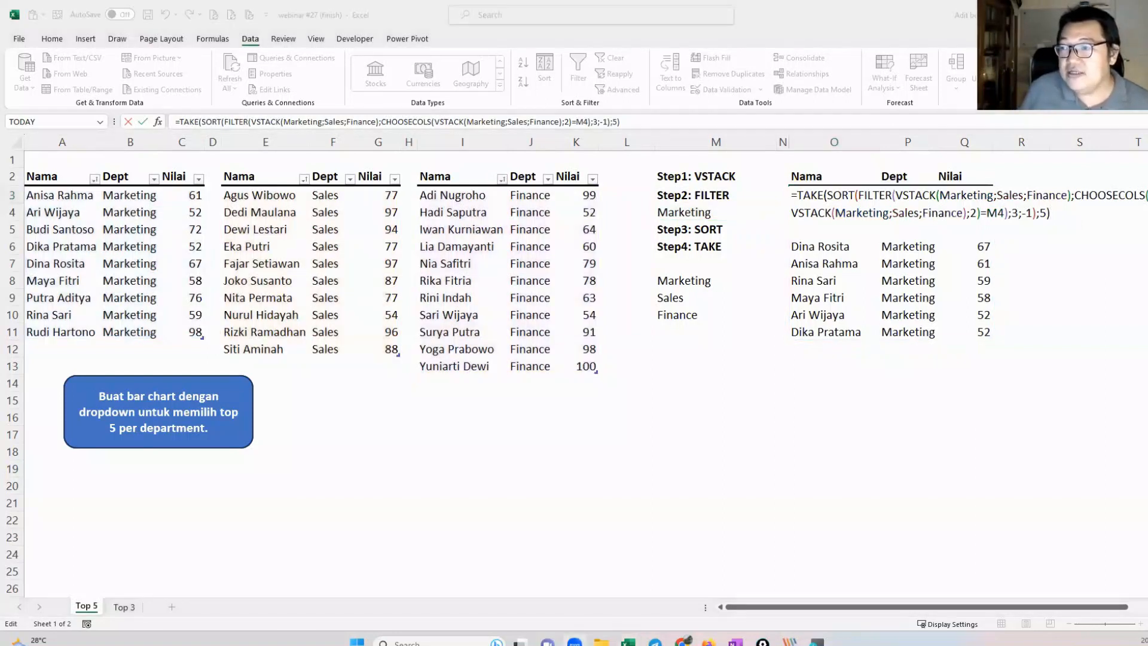
left_click(1043, 213)
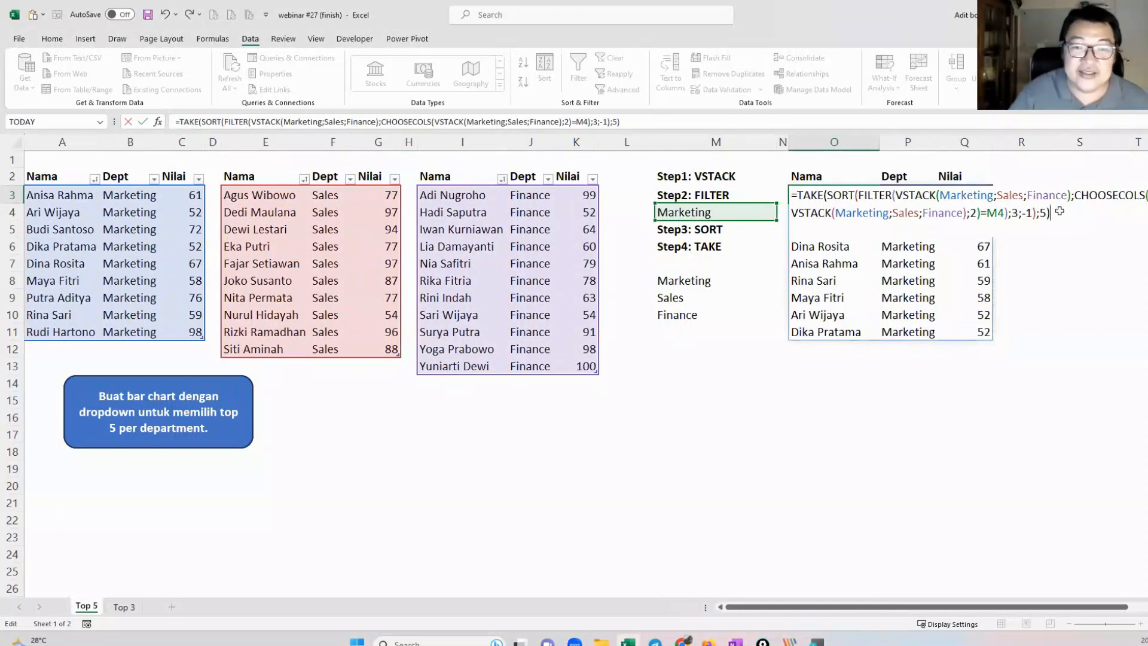
key("Return")
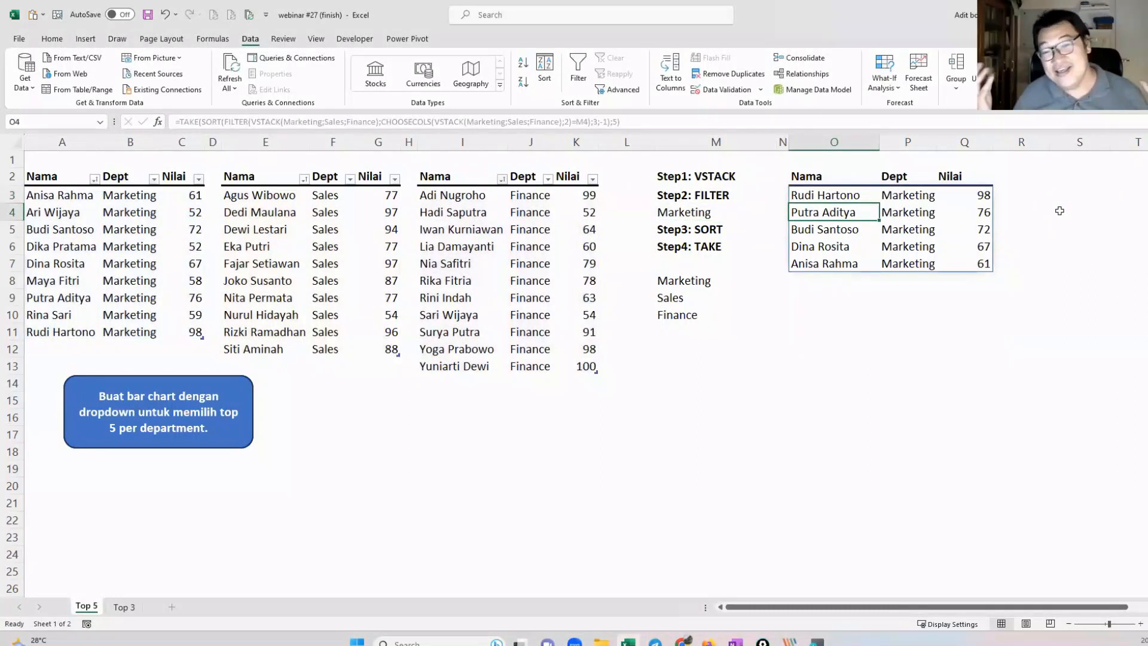
Step: Test the department dropdown in M4 with Sales and compare the top 5 rows with the Sales table
left_click(816, 195)
left_click(738, 212)
left_click(781, 214)
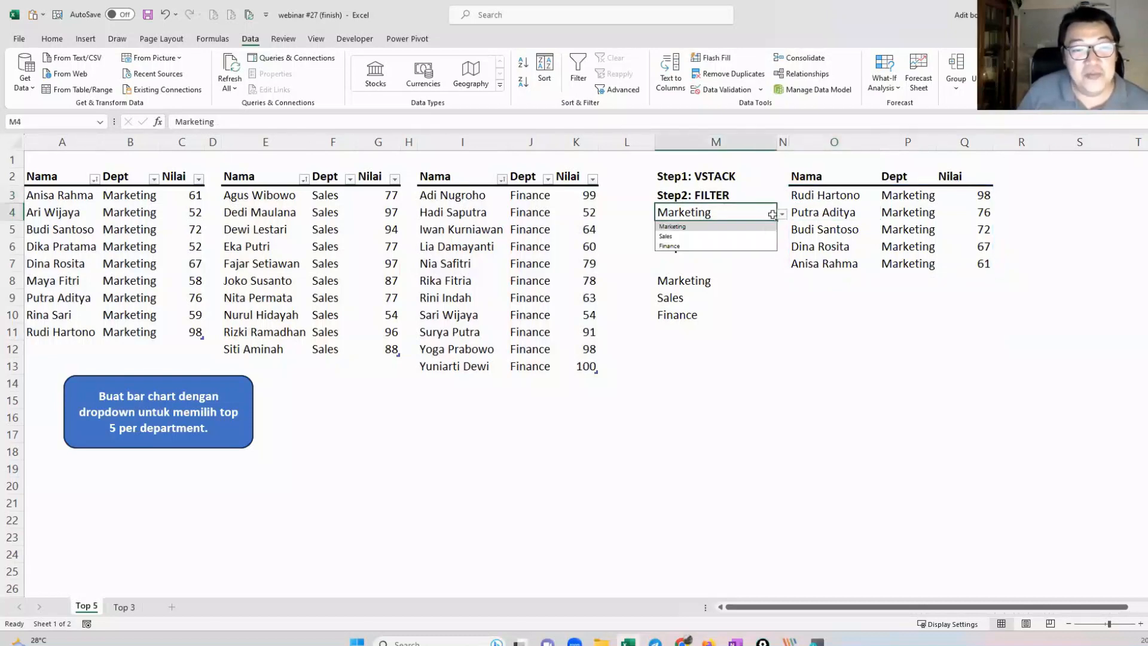
left_click(688, 235)
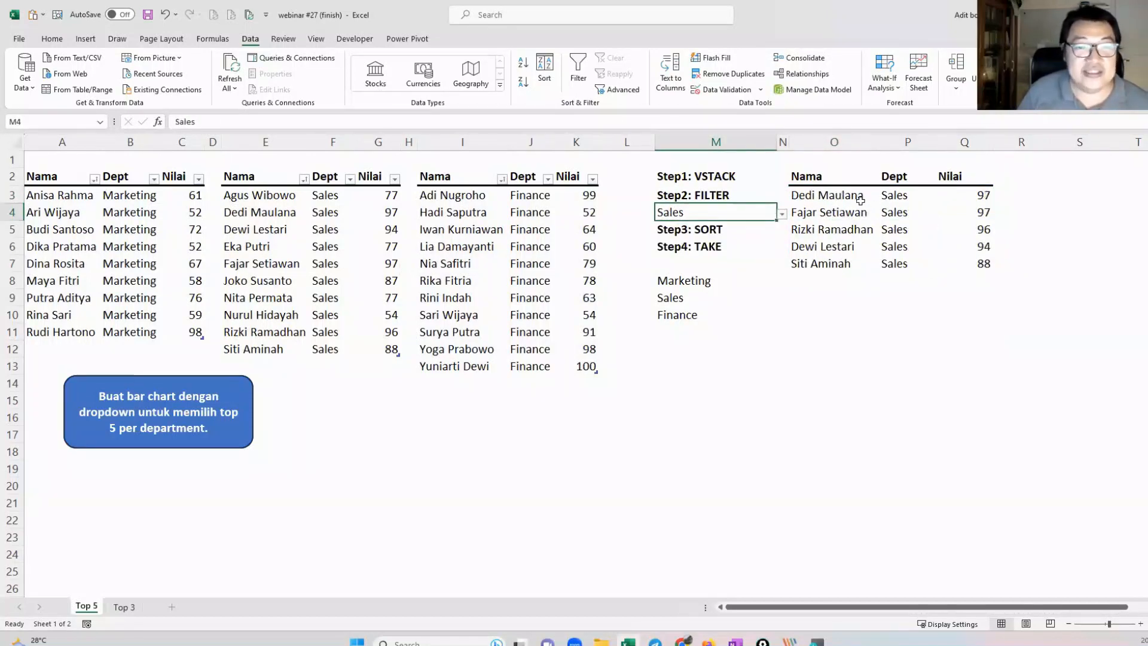
left_click(837, 198)
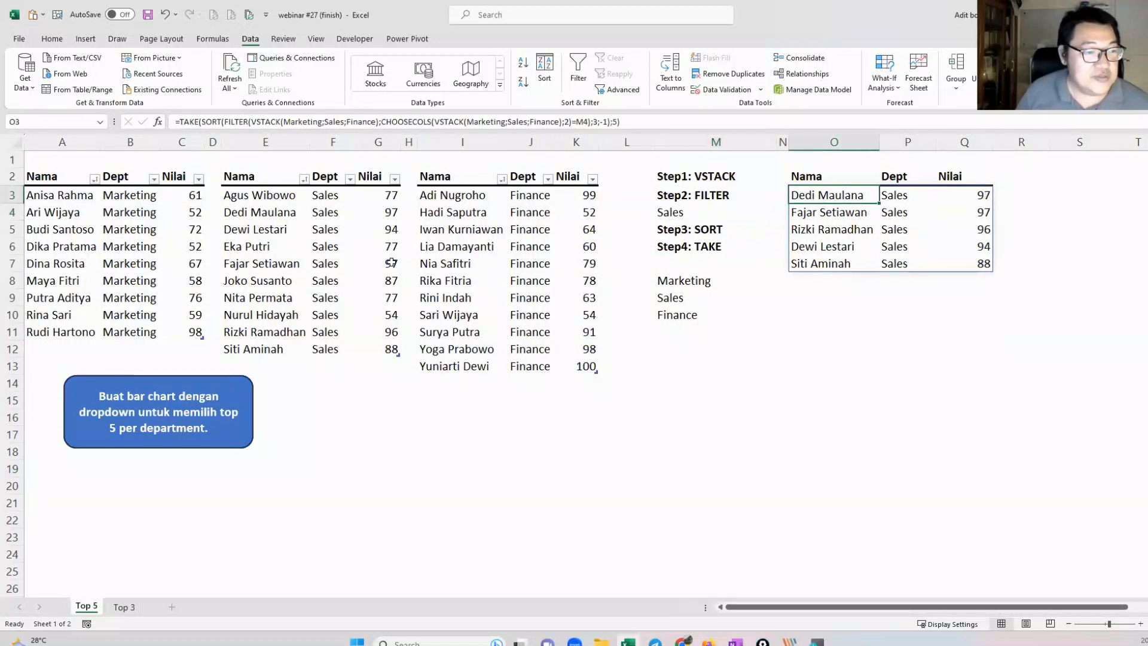
left_click_drag(392, 263, 316, 263)
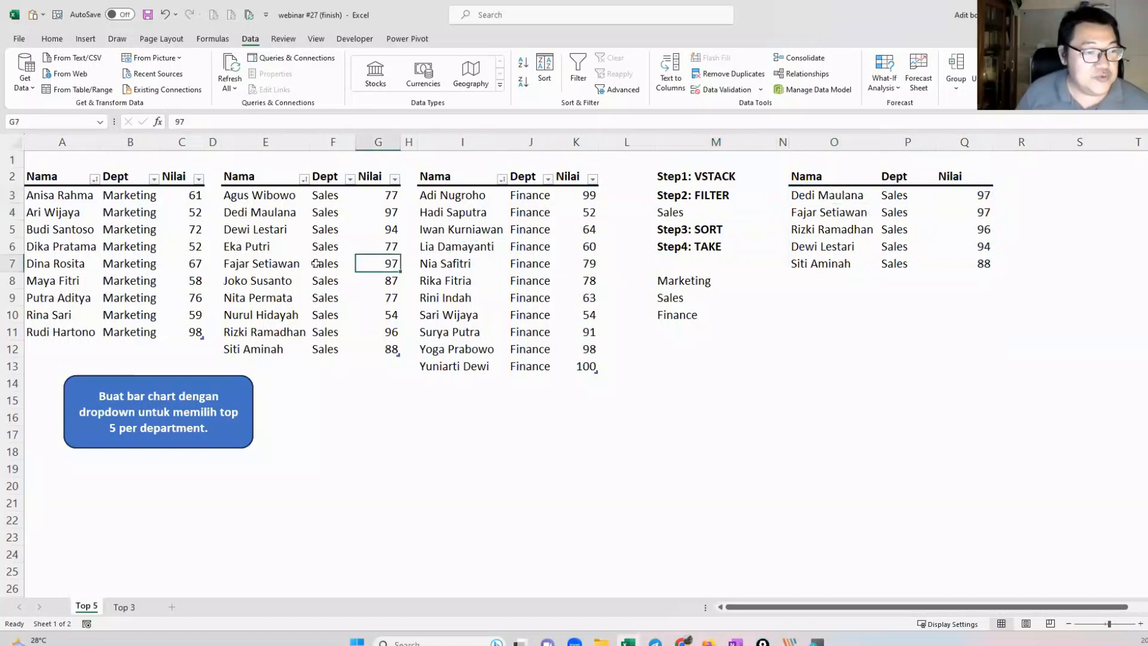
left_click(285, 201)
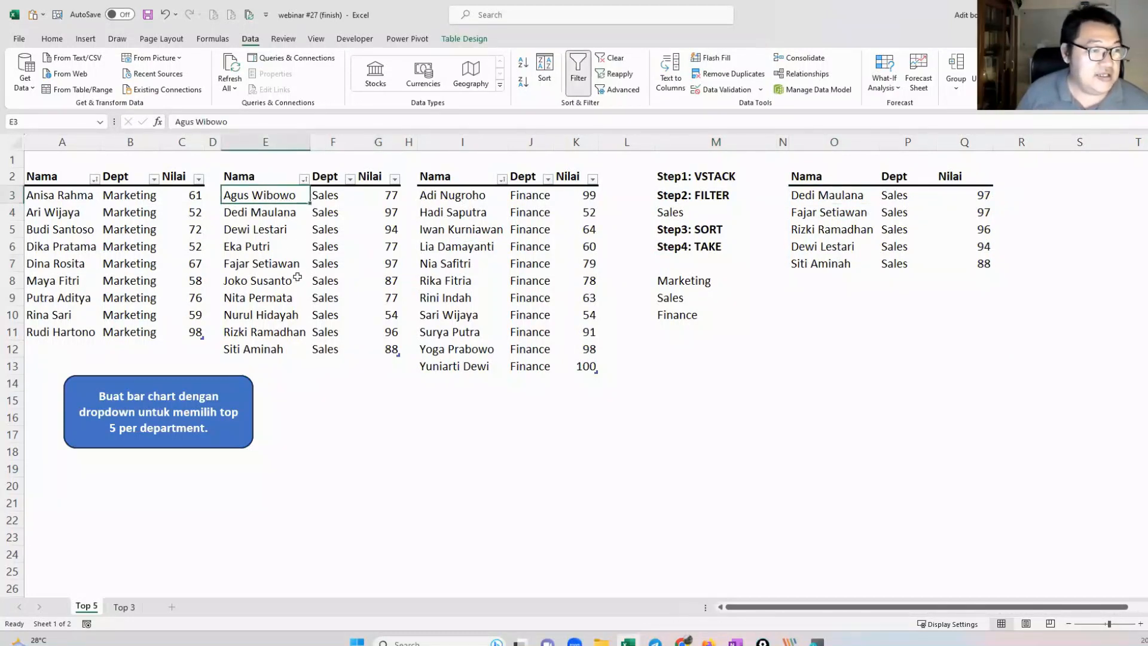
left_click_drag(289, 214, 392, 213)
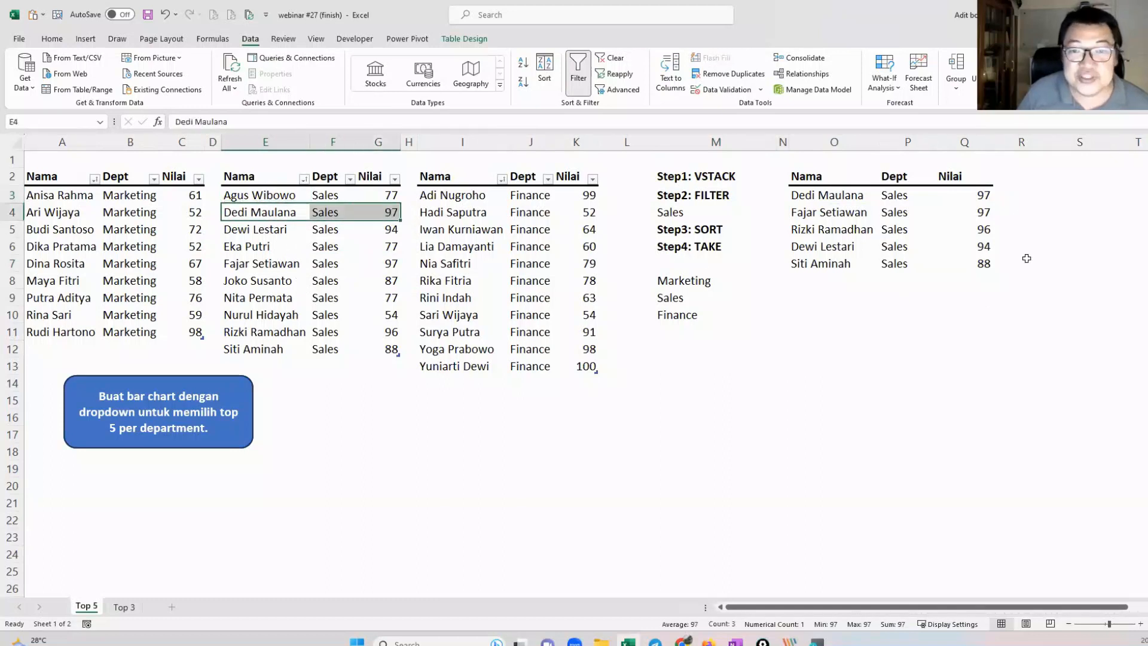
Step: Set the department in M4 to Finance and check the top 5 Nilai scores
left_click(751, 215)
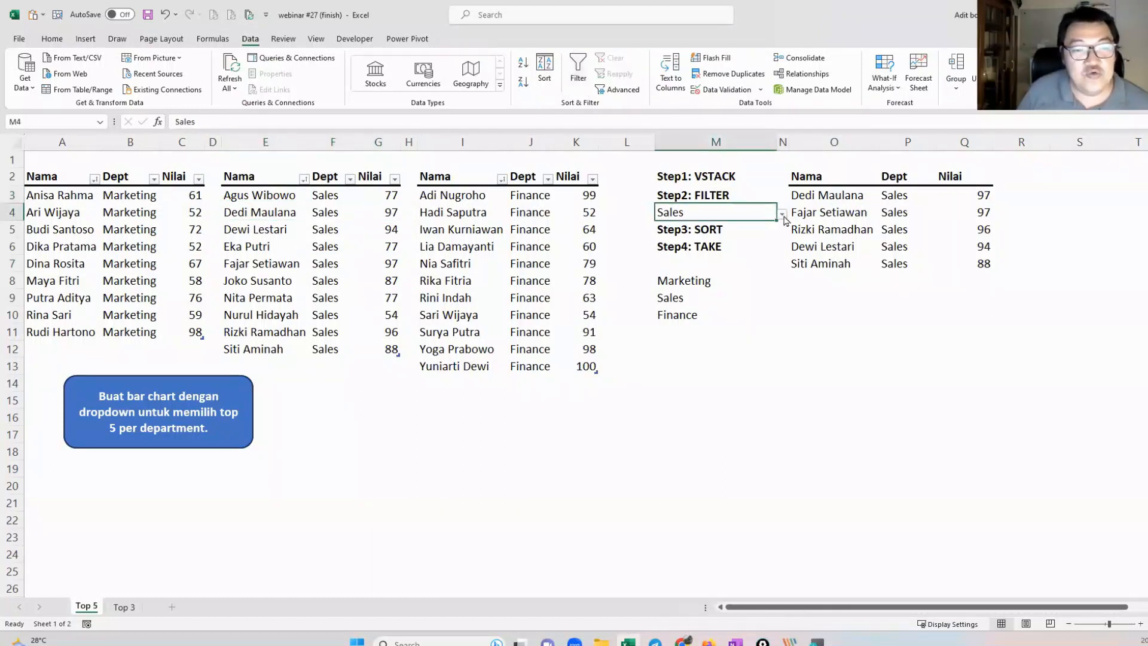
left_click(781, 213)
left_click(769, 244)
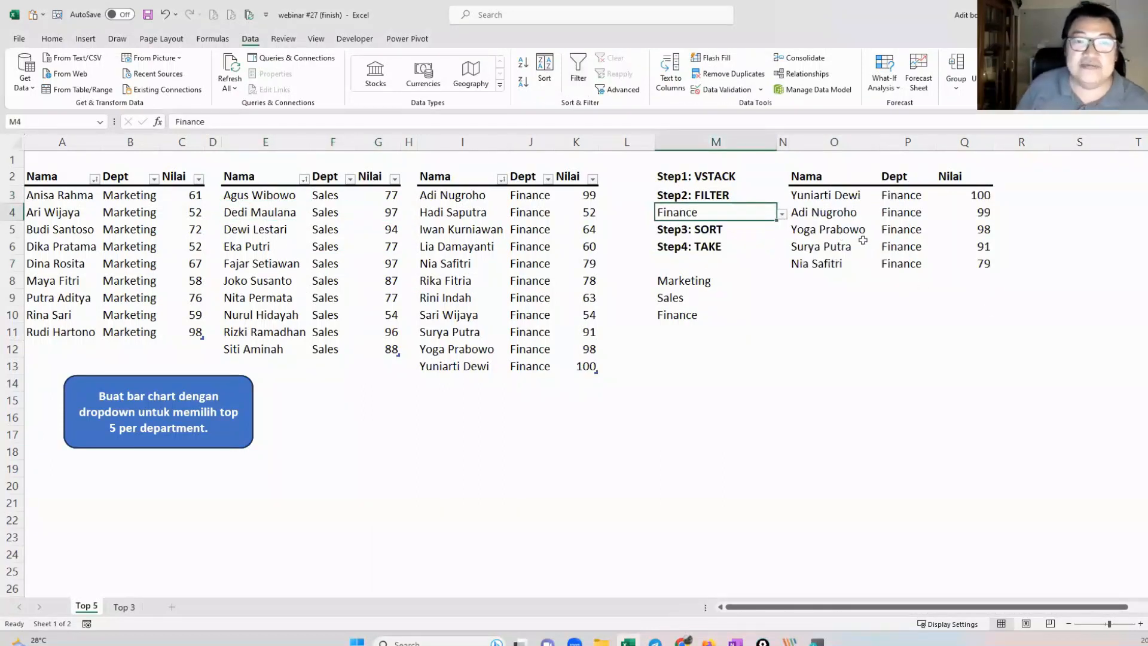
left_click(963, 196)
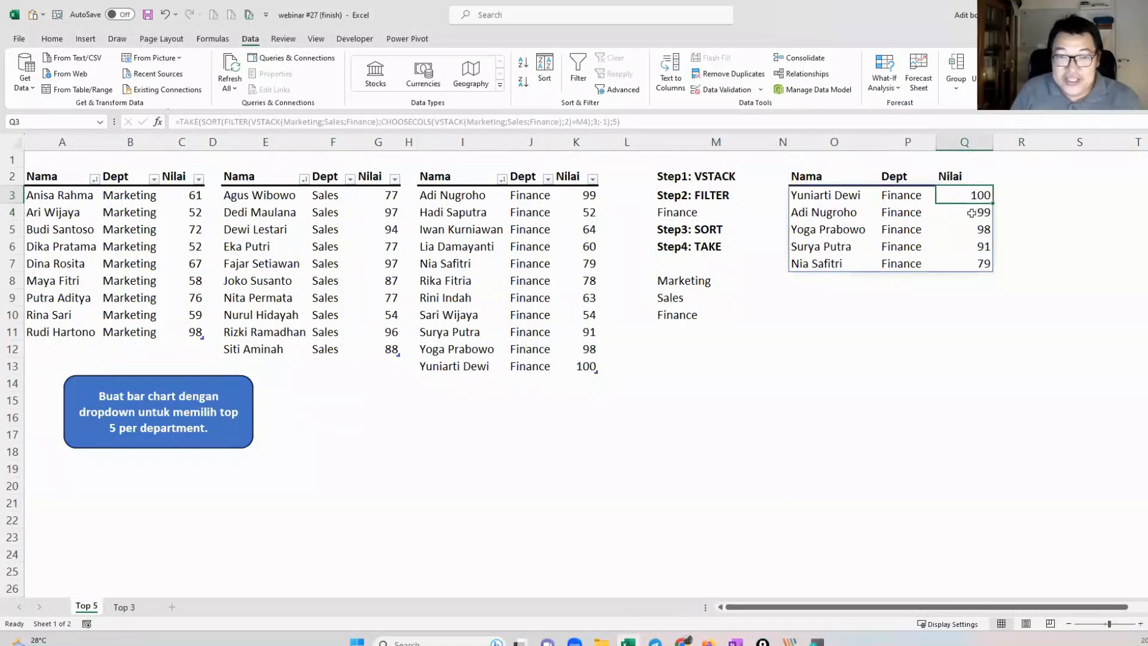
Step: Try the TAKE formula in O3 with the rows argument set to 3, and undo the change
left_click(827, 197)
double_click(827, 198)
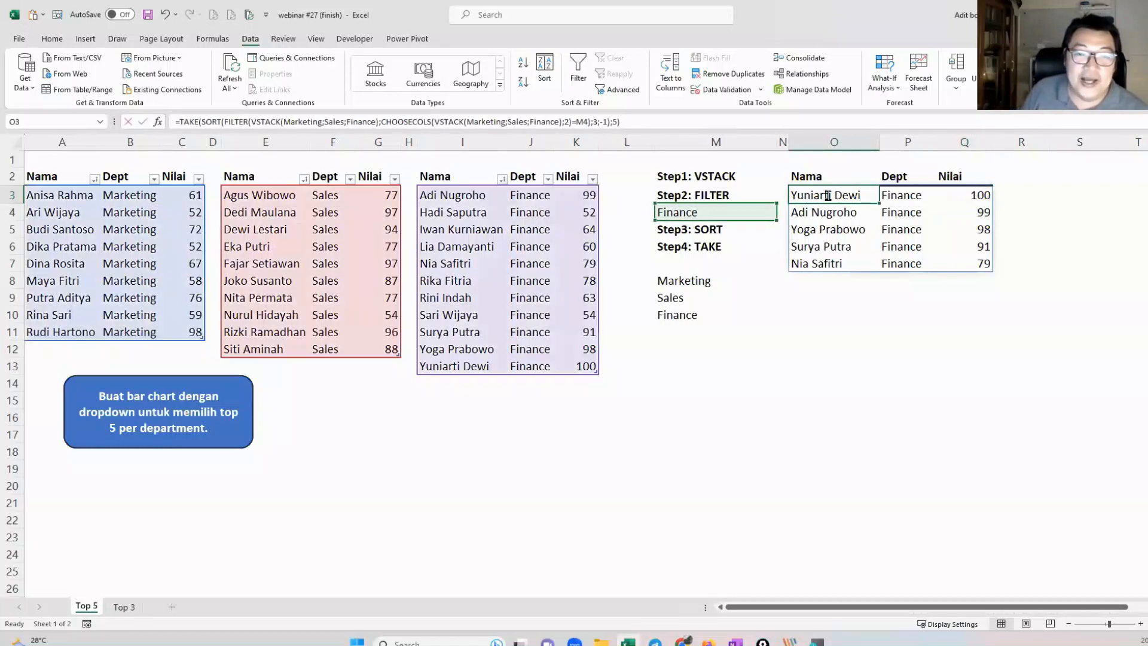
left_click(1048, 214)
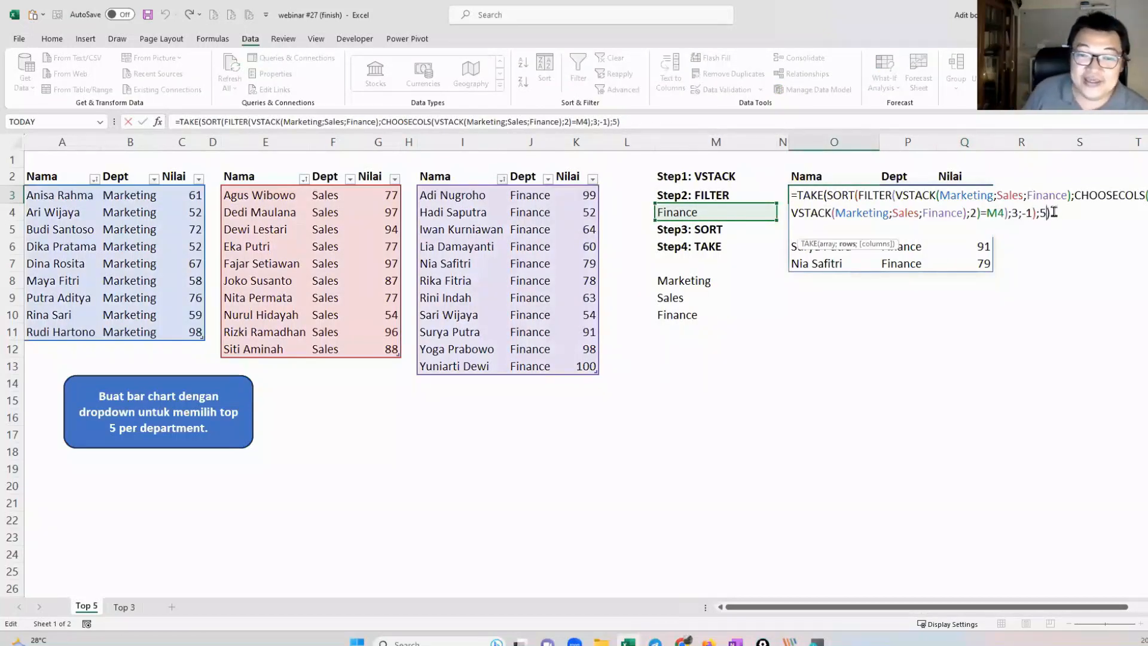
key("BackSpace")
type("3")
key("Return")
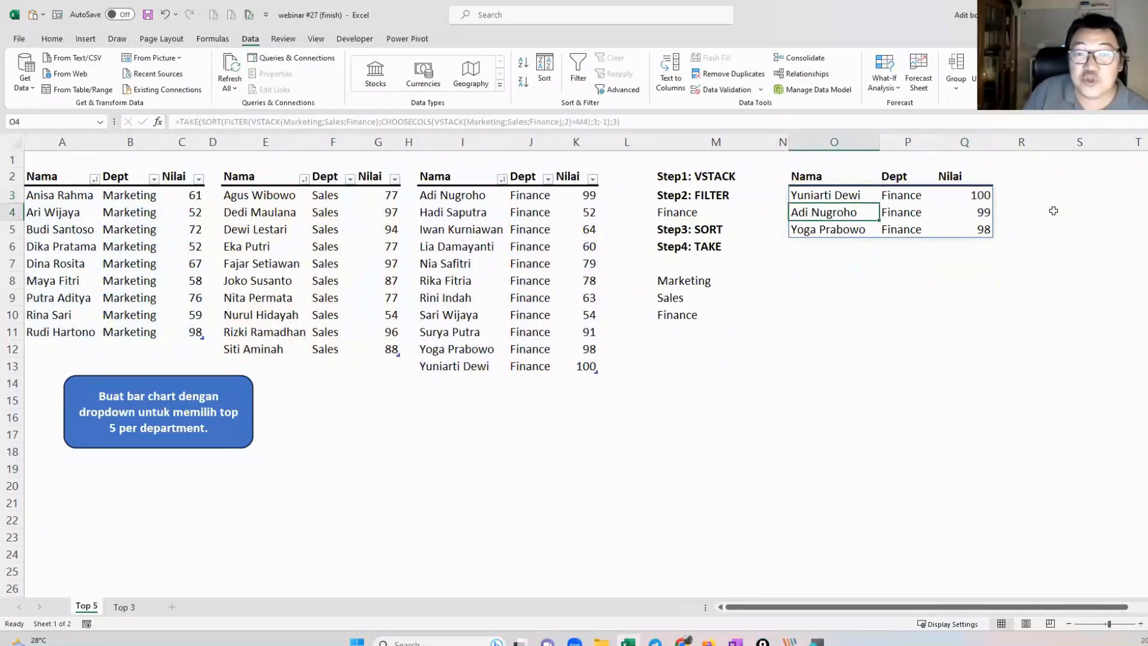
key("ctrl+z")
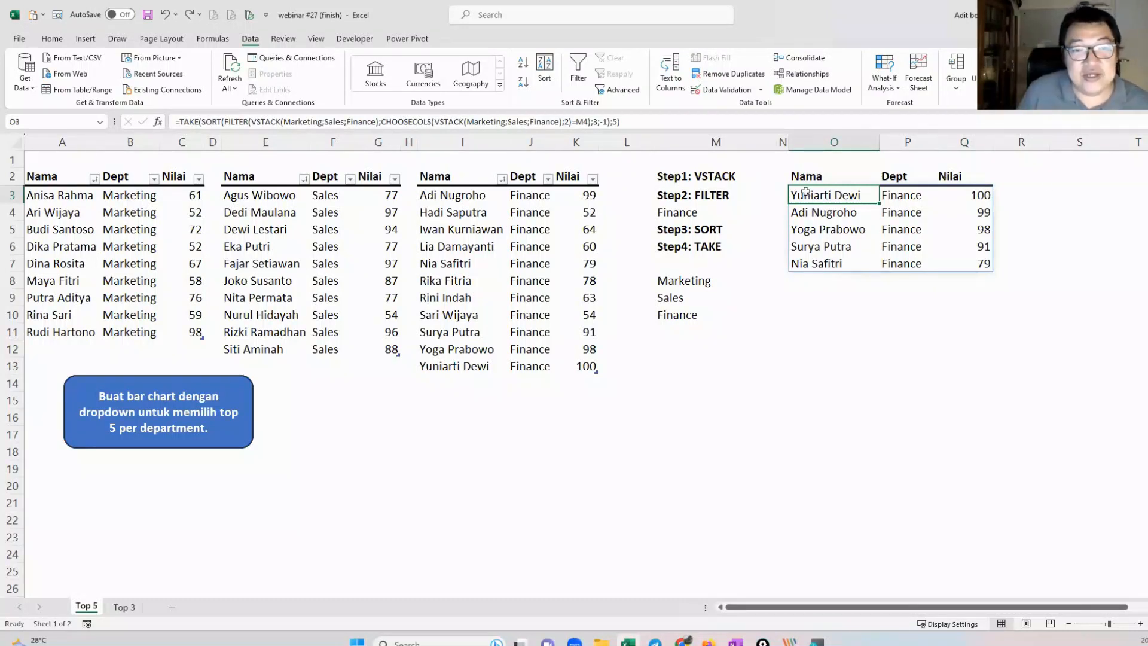
Step: Examine the Nama, Dept and Nilai columns of the top 5 result in O3:Q7
left_click_drag(807, 195, 966, 263)
left_click(924, 303)
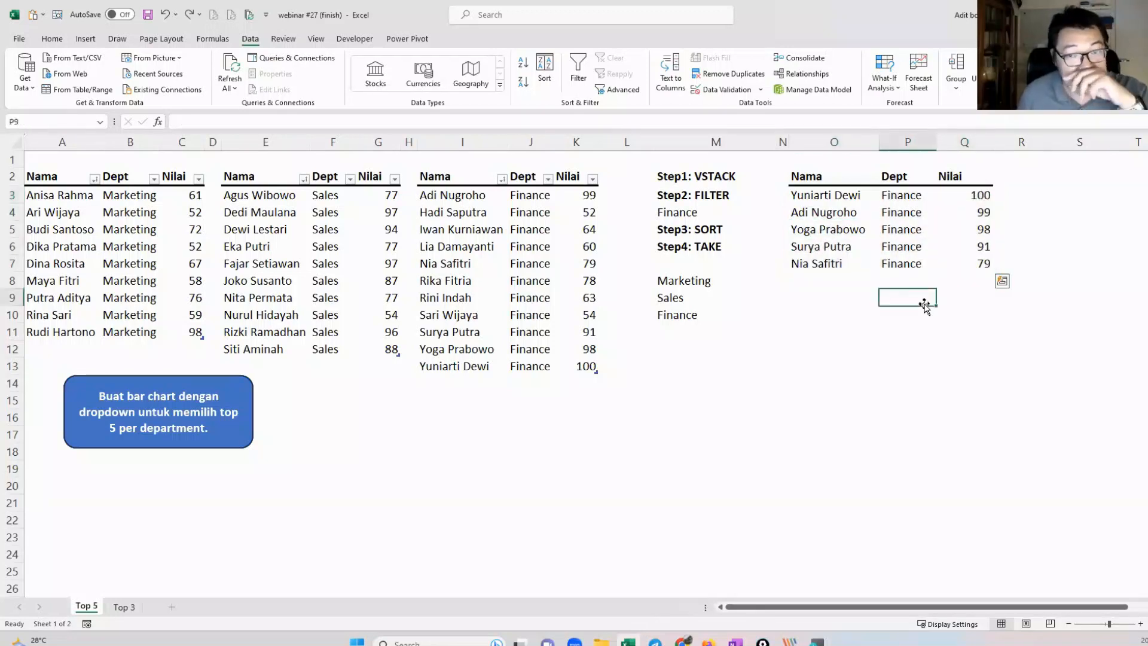
left_click(895, 193)
left_click_drag(908, 250, 910, 265)
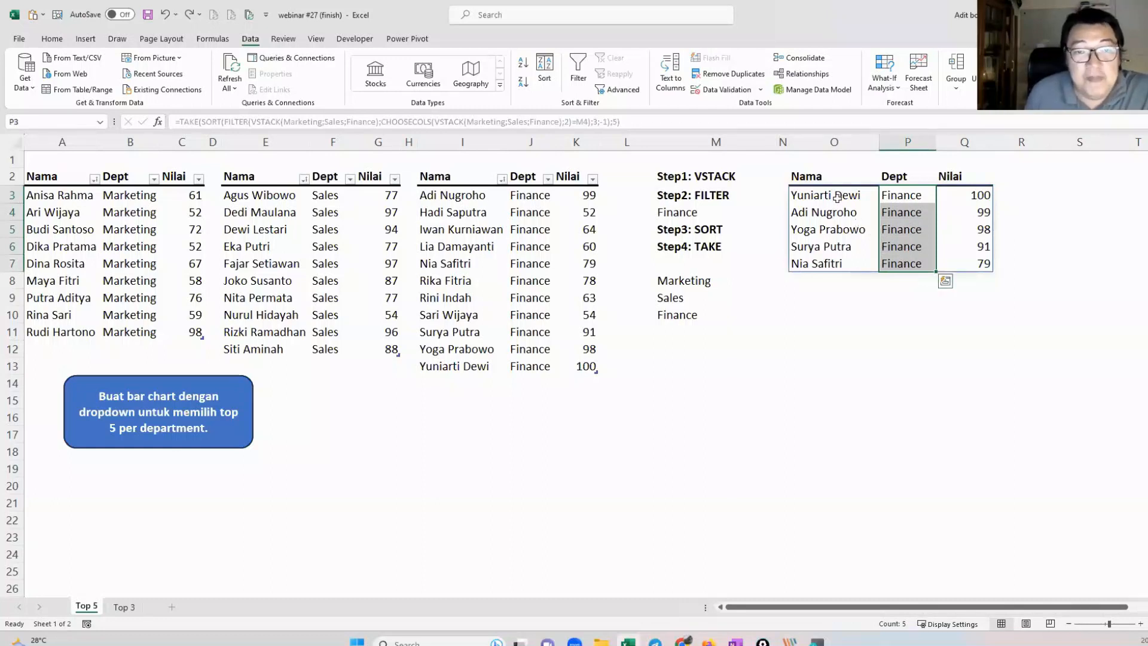
left_click_drag(837, 198, 849, 281)
left_click_drag(969, 202, 965, 263)
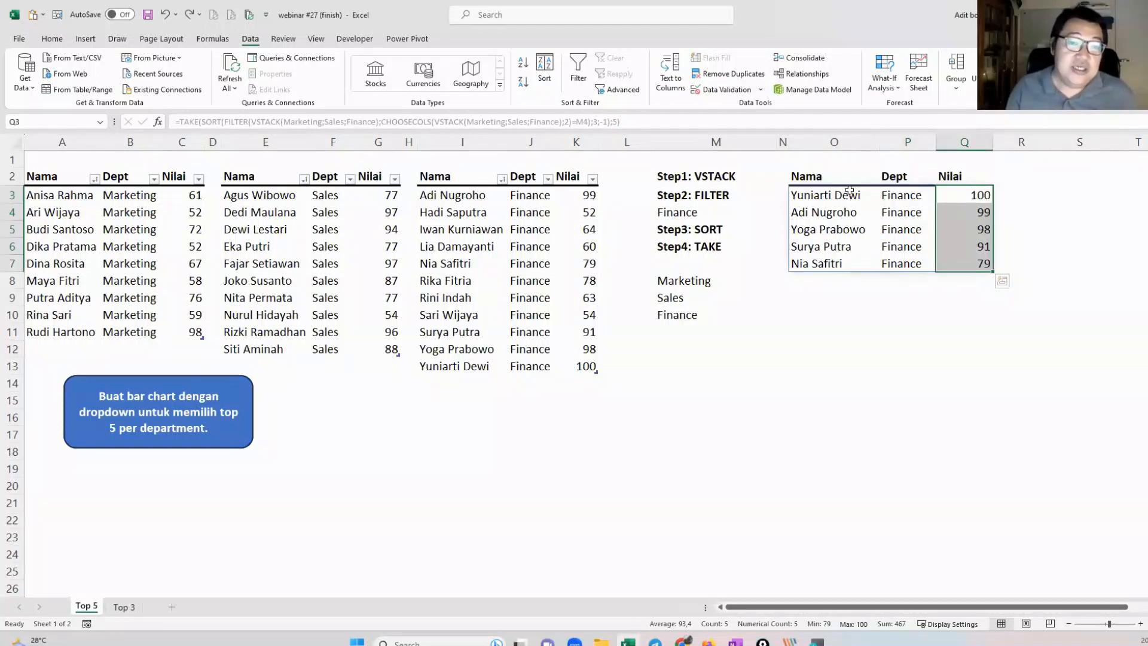
Step: Enter =CHOOSECOLS(O3#;1) in O10 to extract the Nama column from the top 5 result
left_click(829, 312)
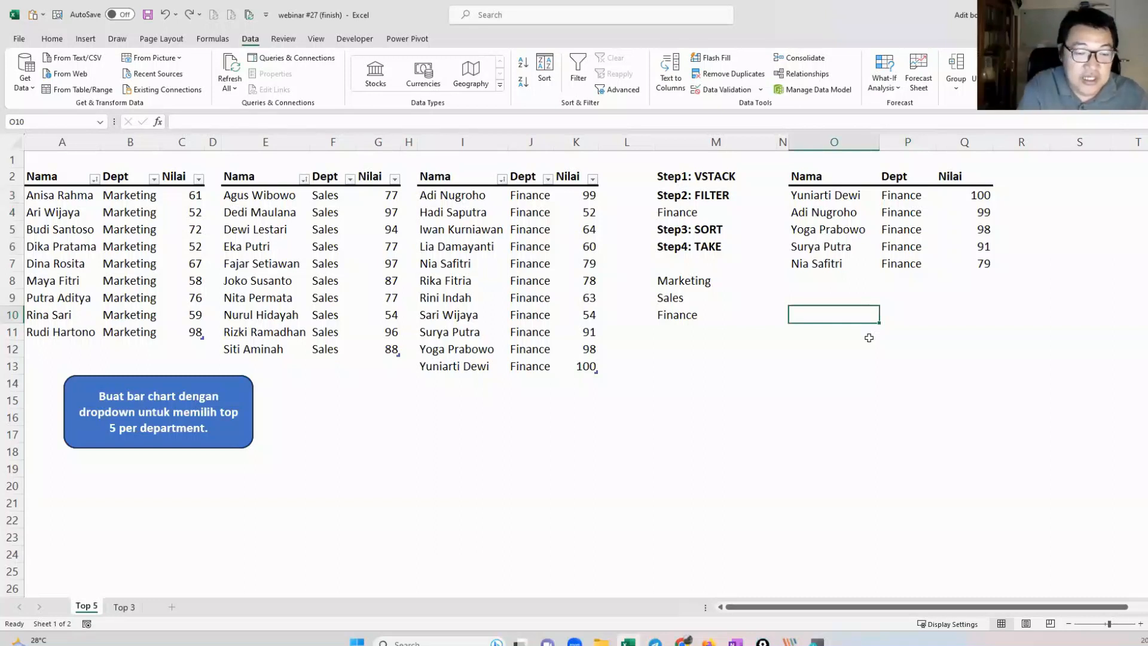
type("=cho")
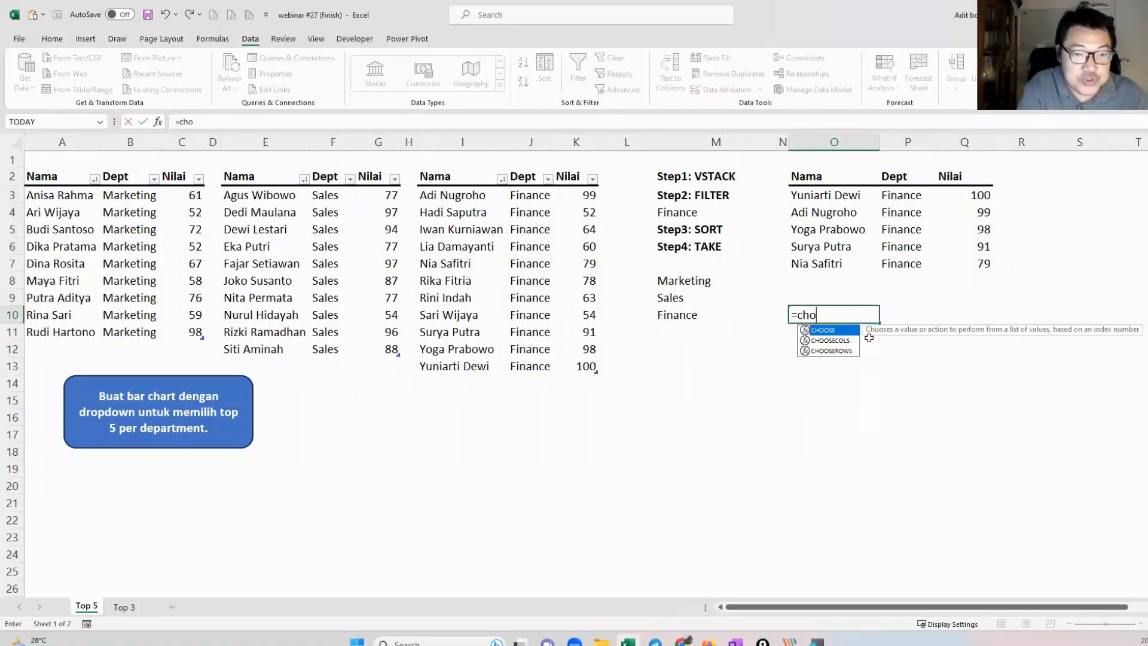
type("o")
key("Down")
key("Tab")
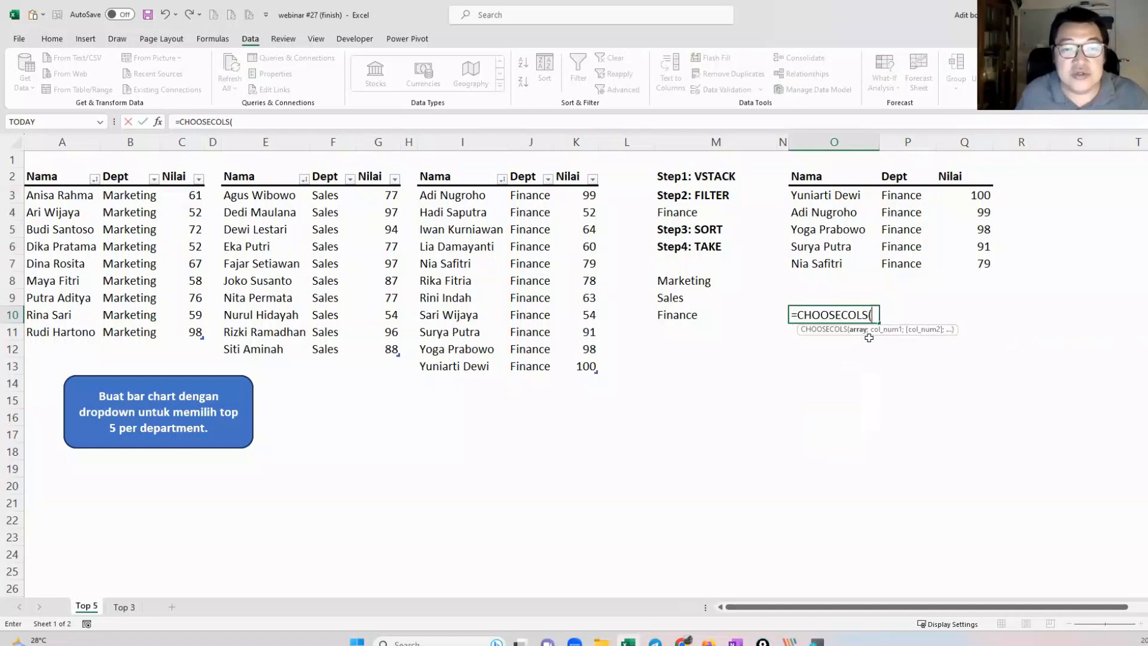
left_click(811, 190)
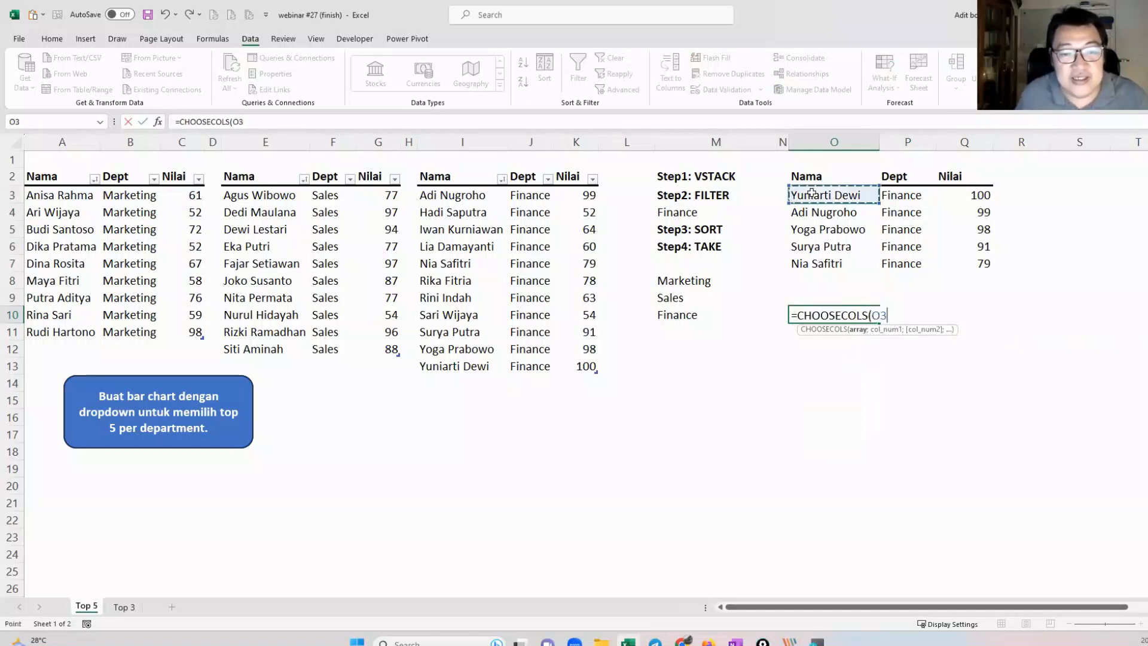
type("#")
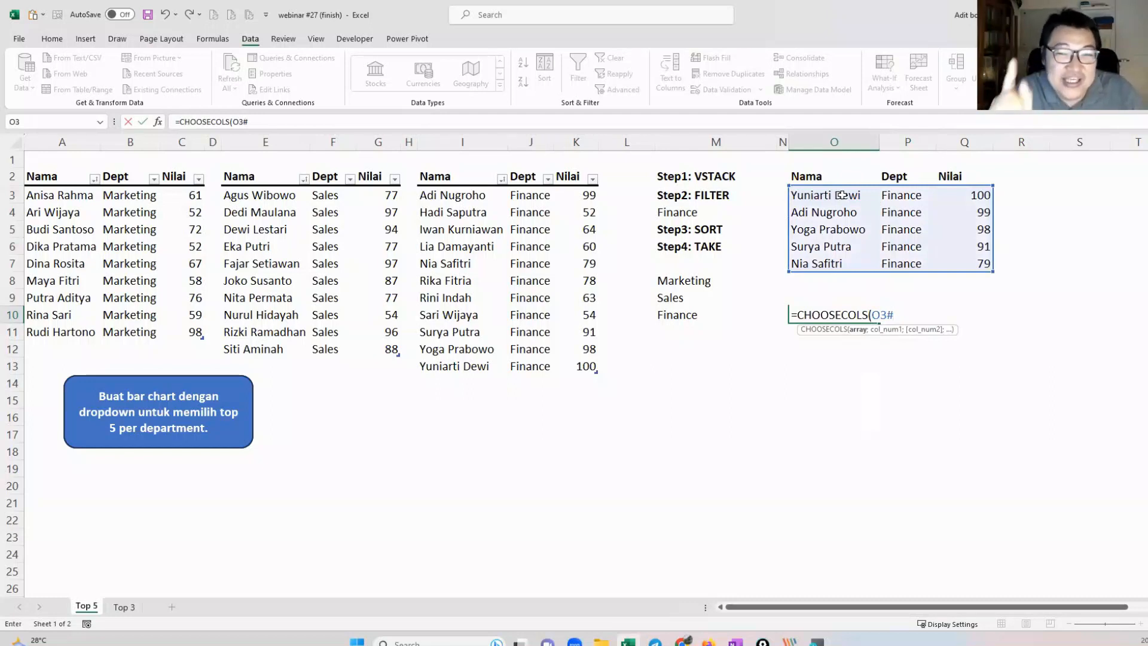
type(";1")
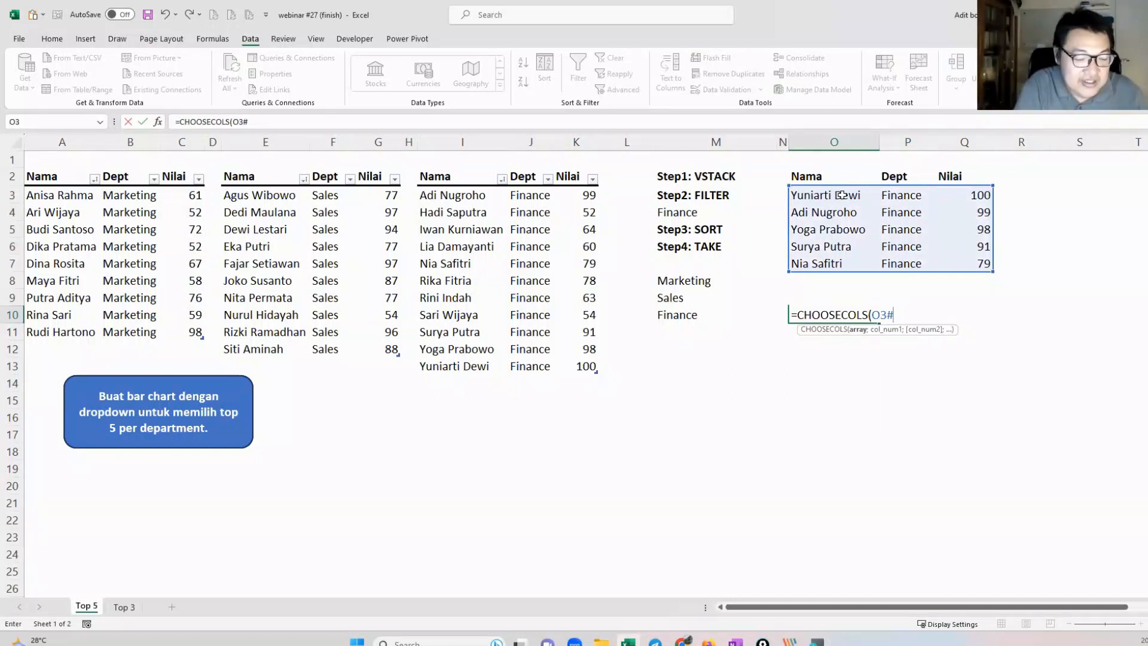
type(")")
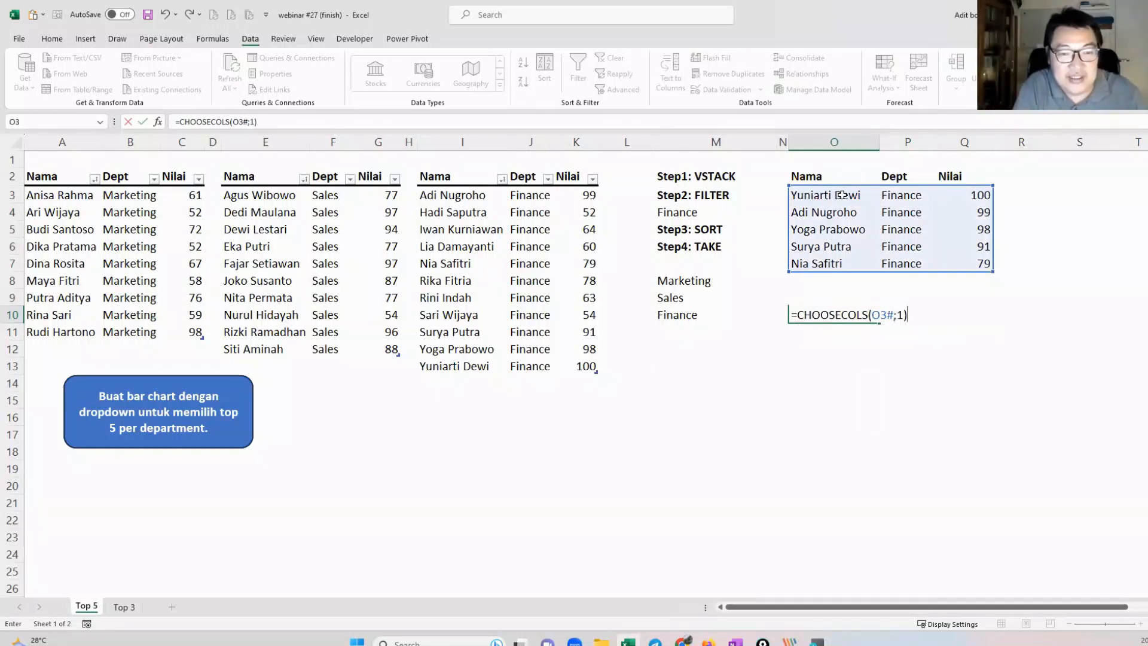
key("Return")
key("Up")
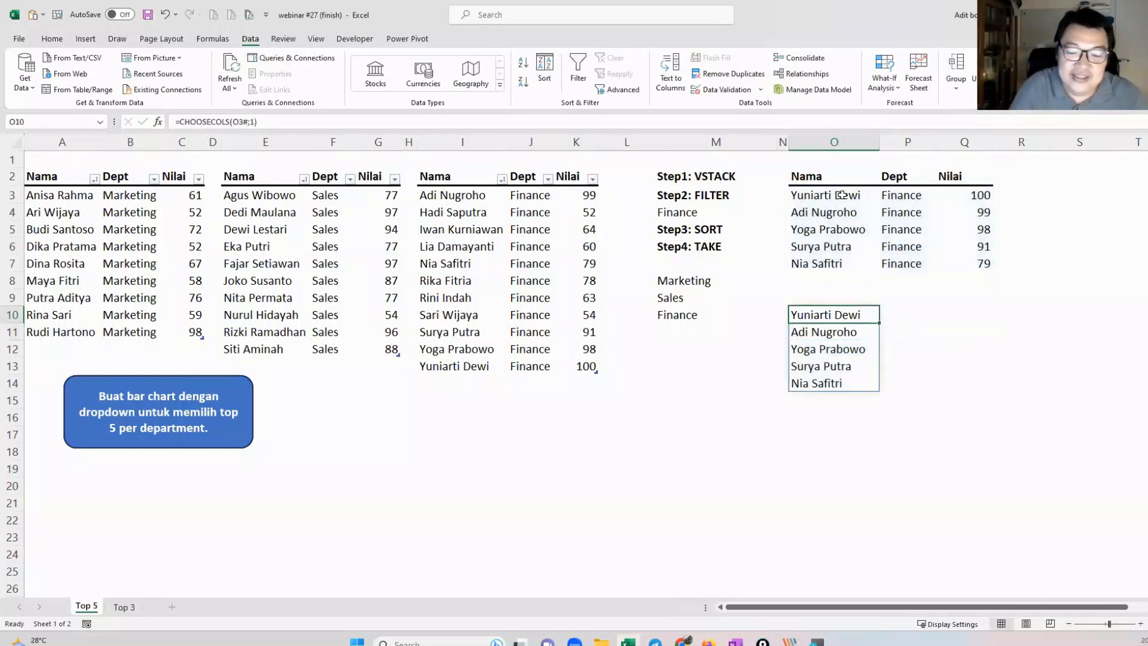
Step: Enter =CHOOSECOLS(O3#;3) in P10 to extract the Nilai column, and compare it with the formula in O10
key("Right")
type("=ch")
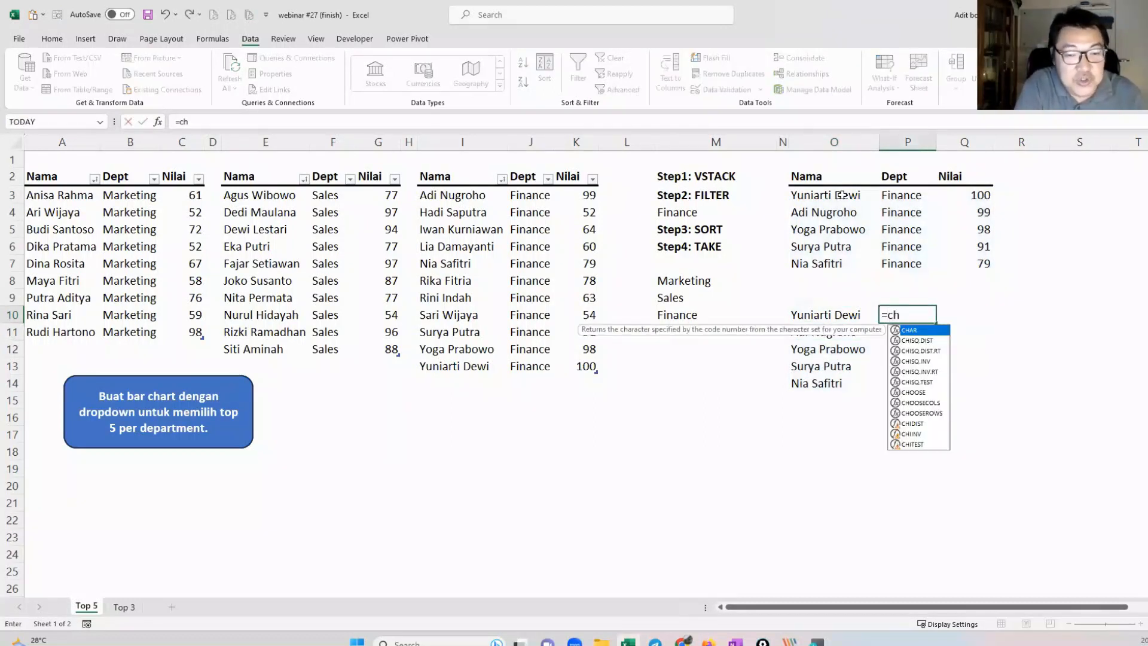
type("oosec")
key("Tab")
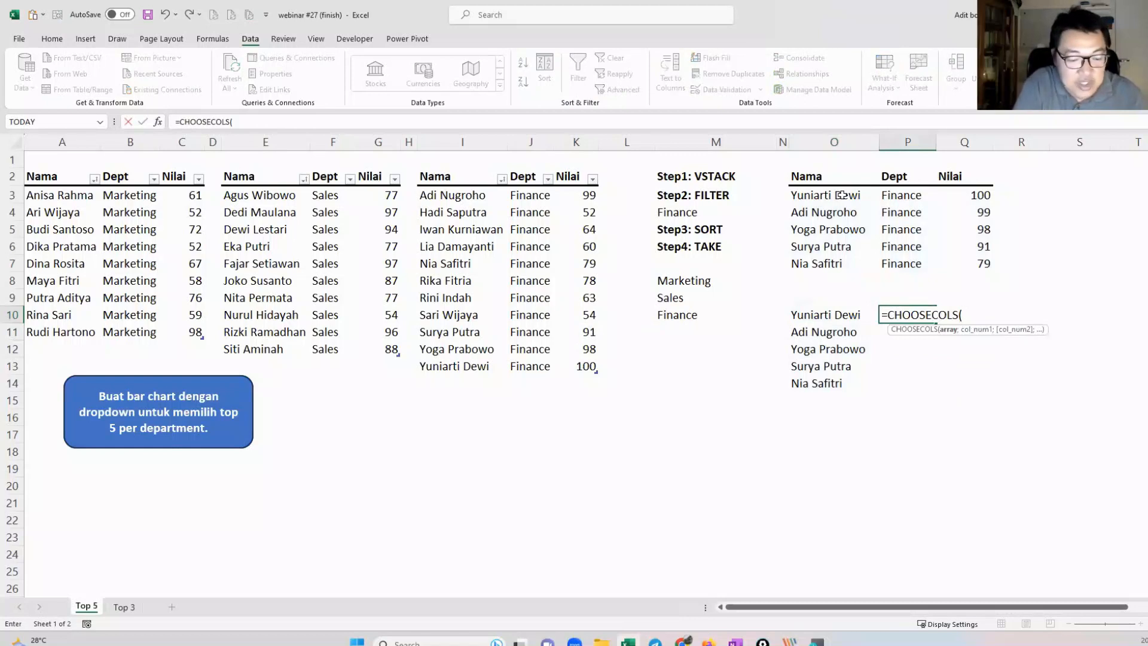
type("o3#")
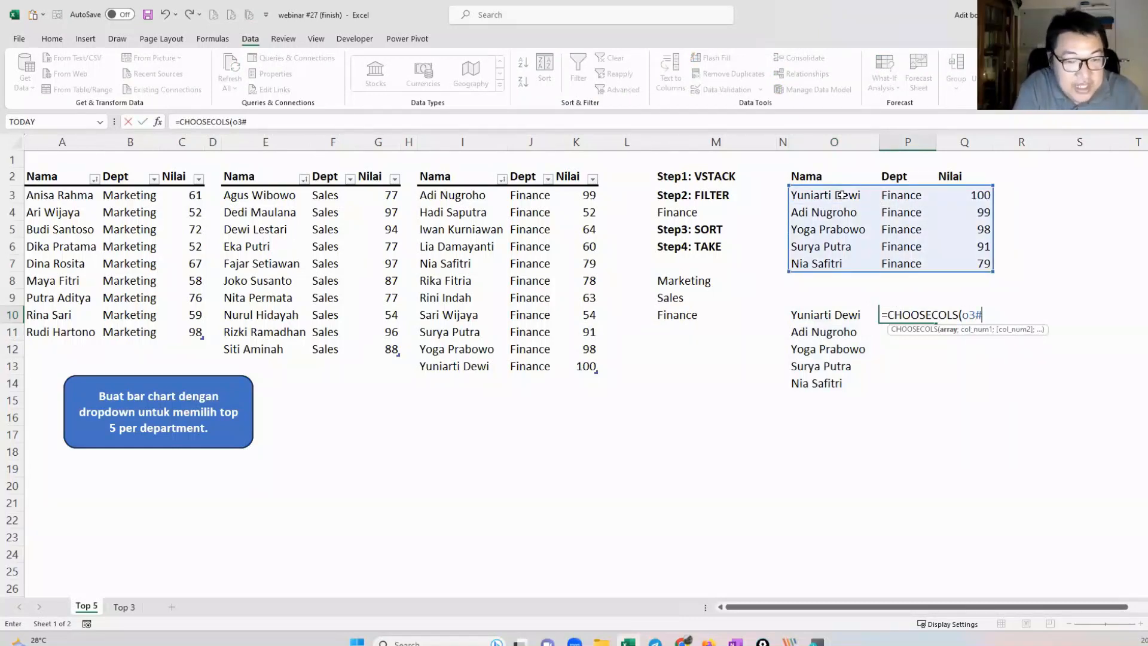
type(";3)")
key("Return")
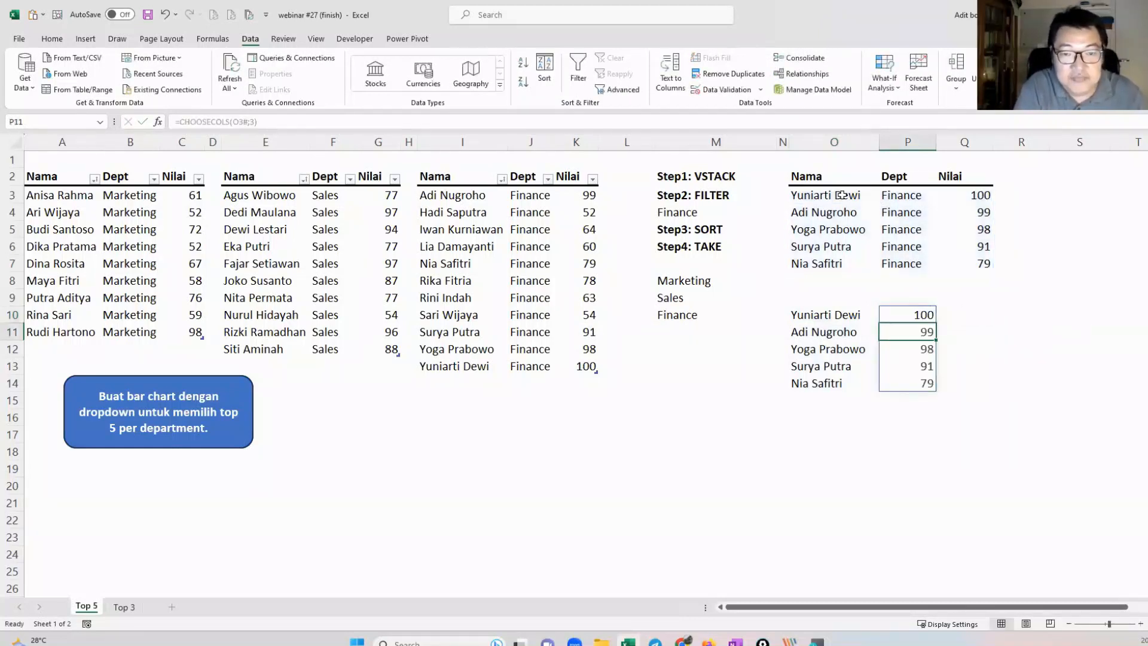
left_click(835, 315)
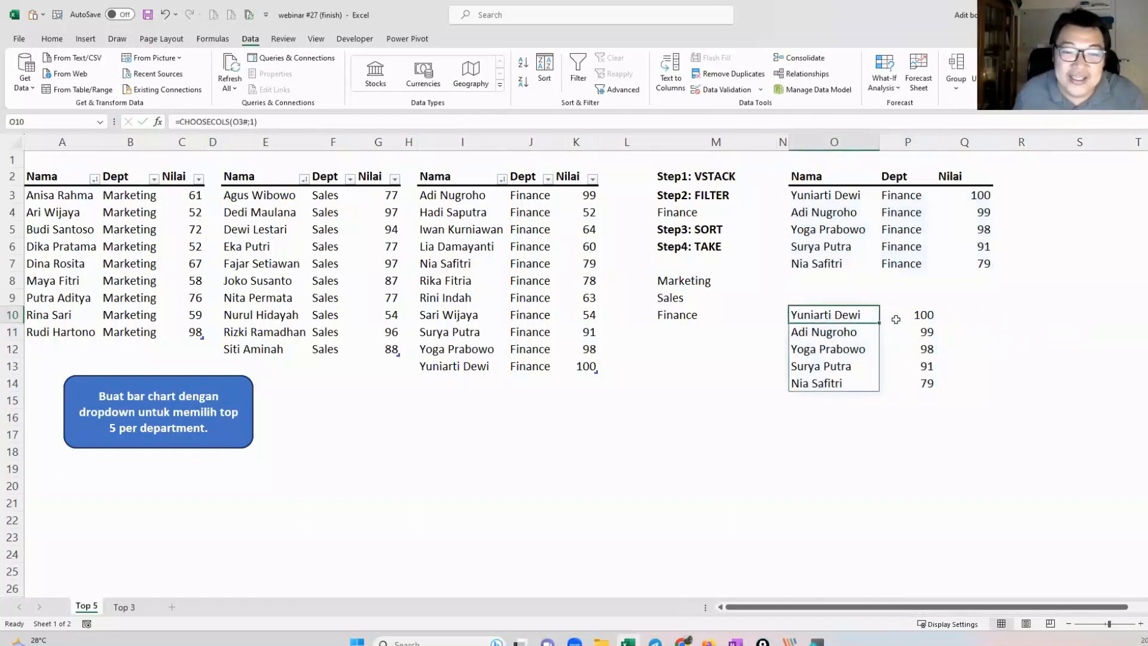
left_click(897, 315)
left_click(847, 317)
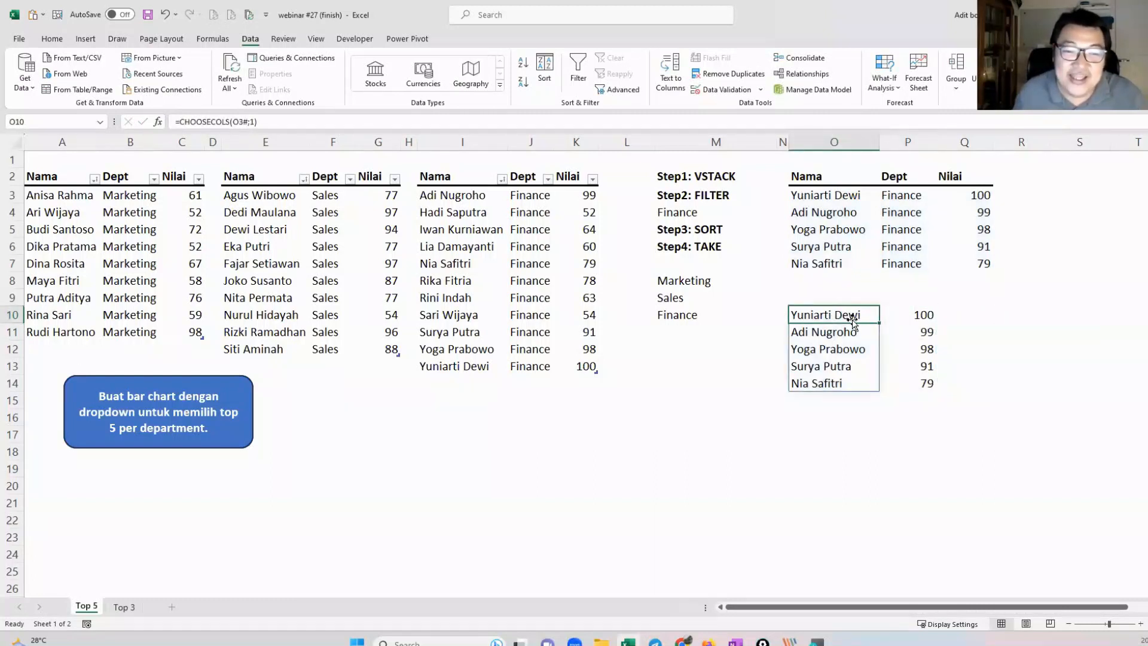
Step: Combine the two extracted columns side by side by entering =HSTACK(O10#;P10#) in O16
left_click(824, 420)
type("=")
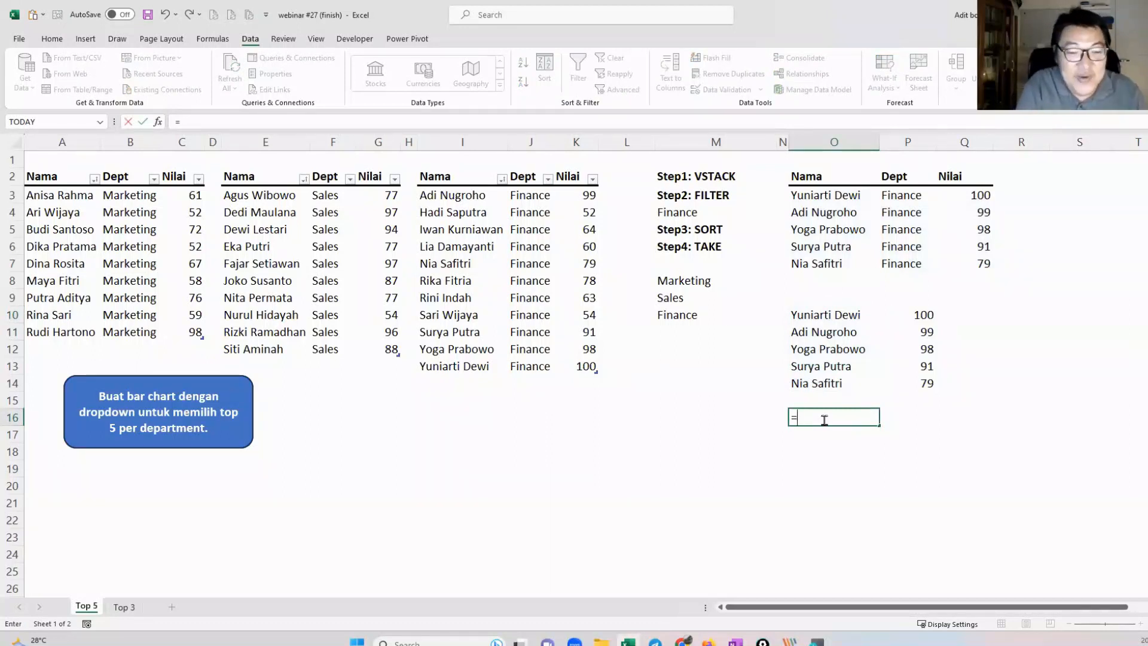
type("hs")
key("Tab")
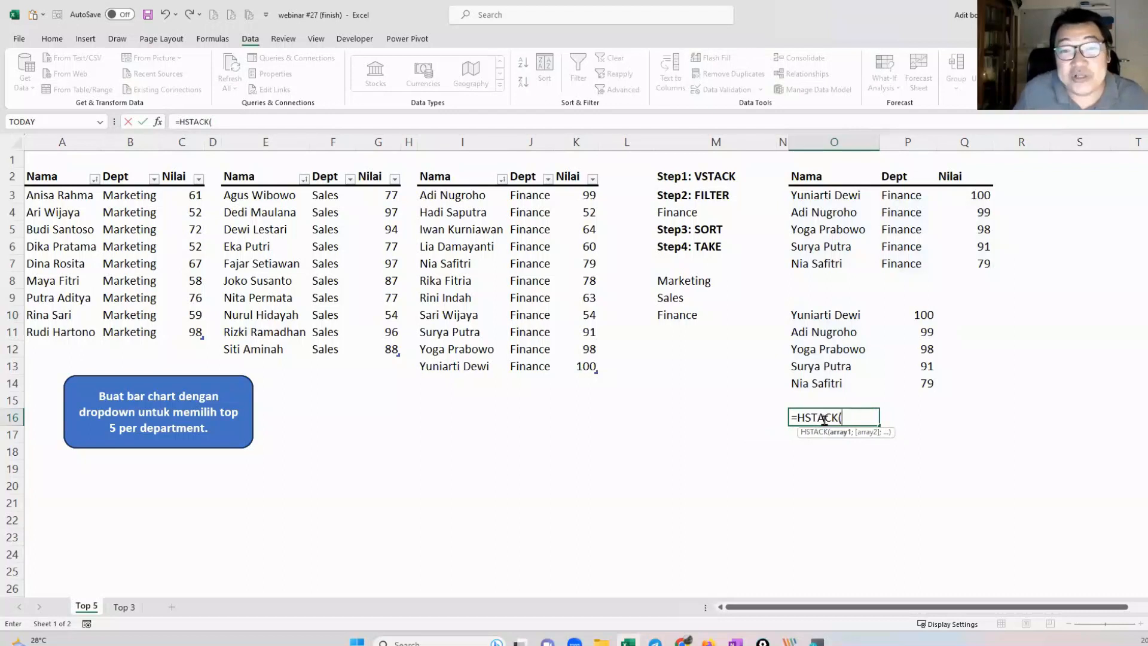
left_click(823, 315)
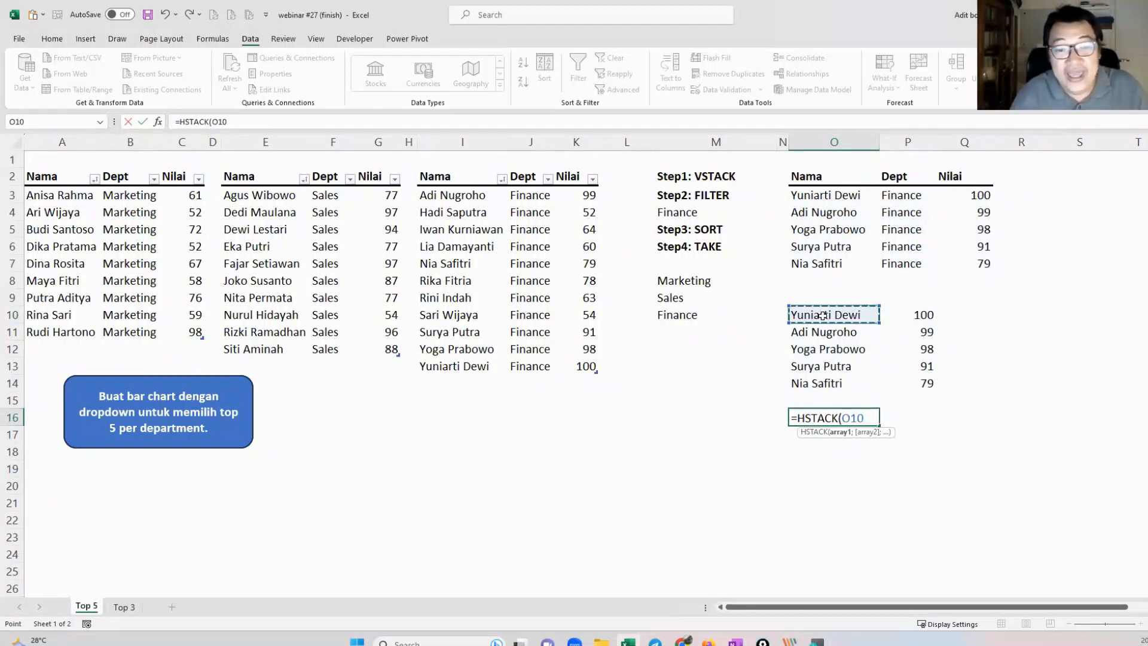
type("#;")
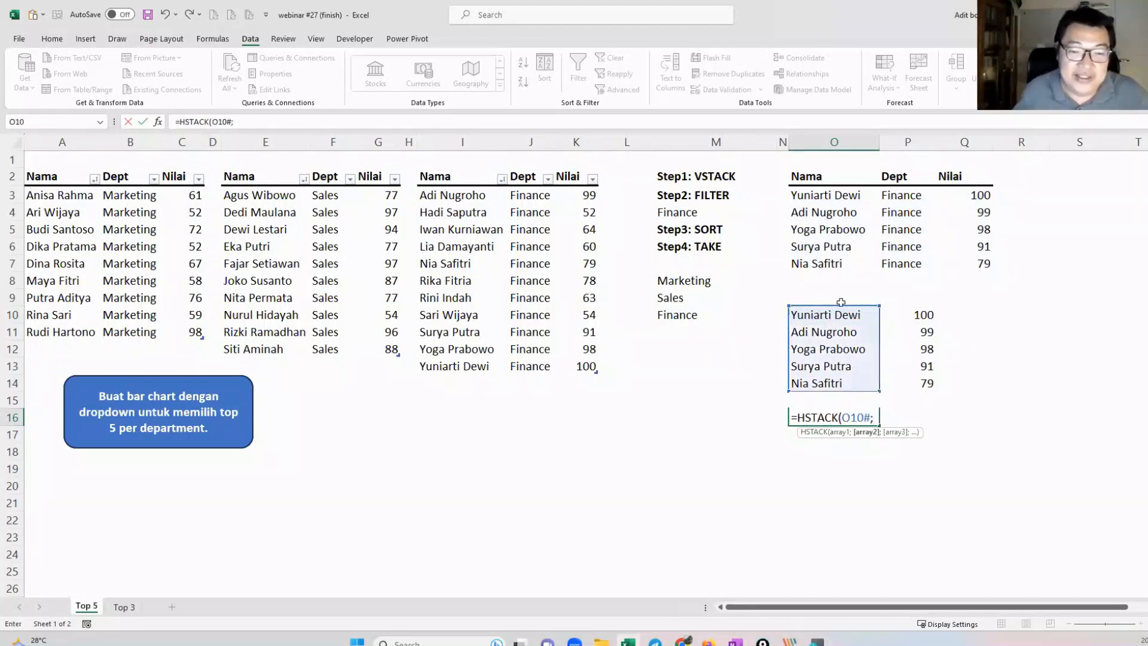
left_click(926, 312)
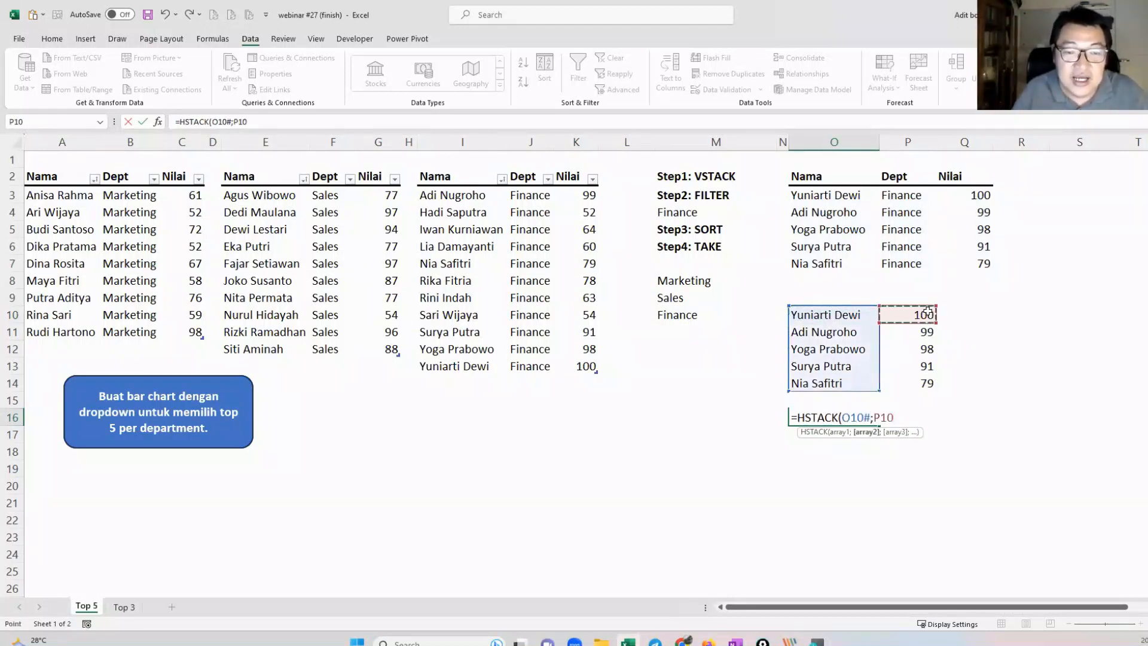
type("#)")
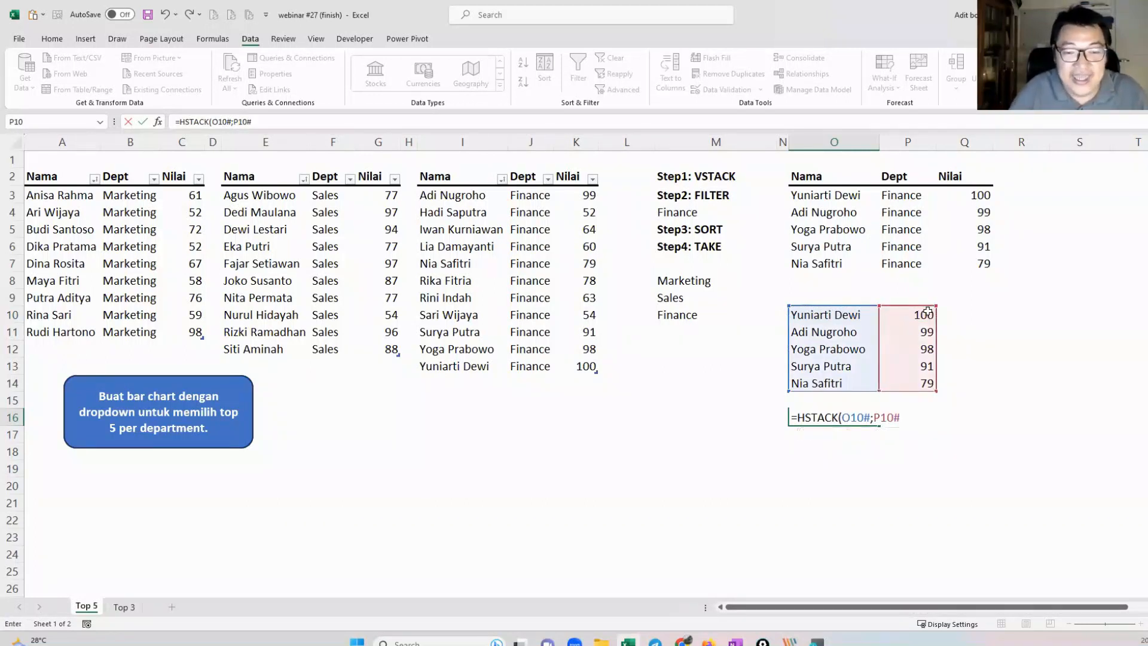
key("Return")
Step: Delete the HSTACK result in O16:P20 and the CHOOSECOLS formulas in O10 and P10
left_click_drag(855, 417, 925, 484)
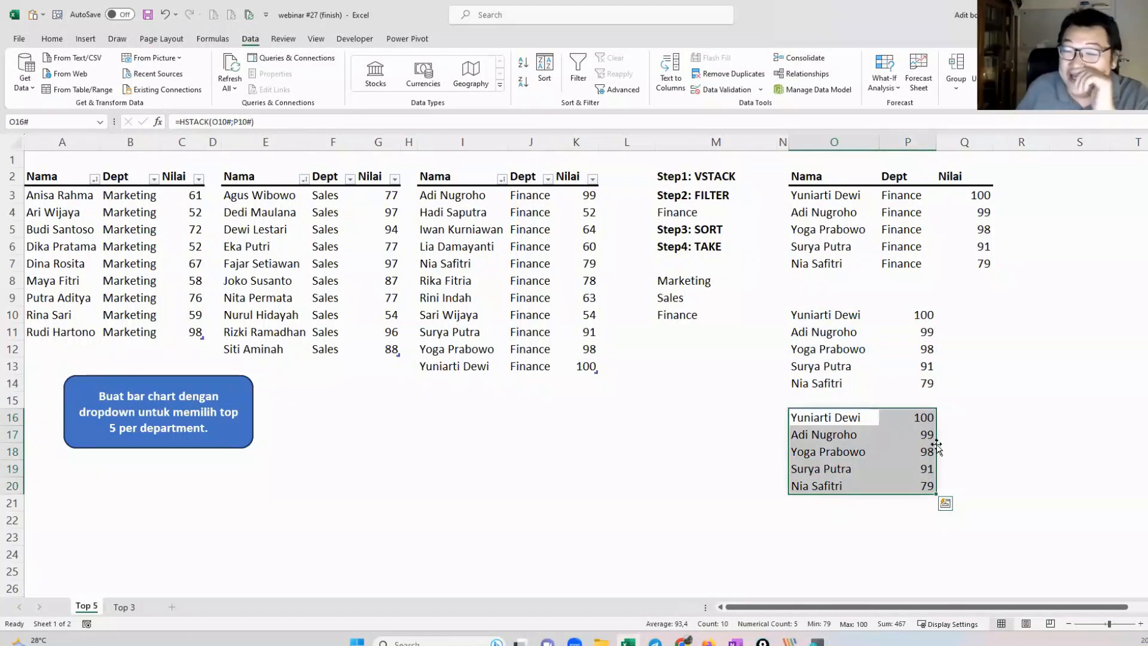
key("Delete")
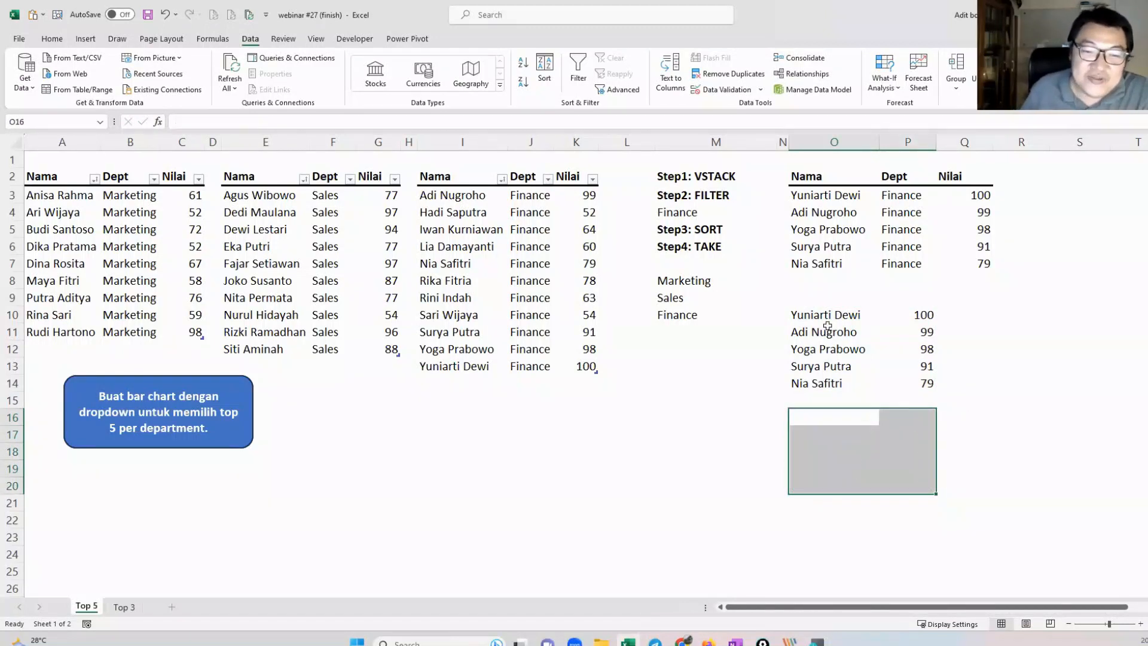
left_click(827, 315)
key("Delete")
left_click(924, 317)
key("Delete")
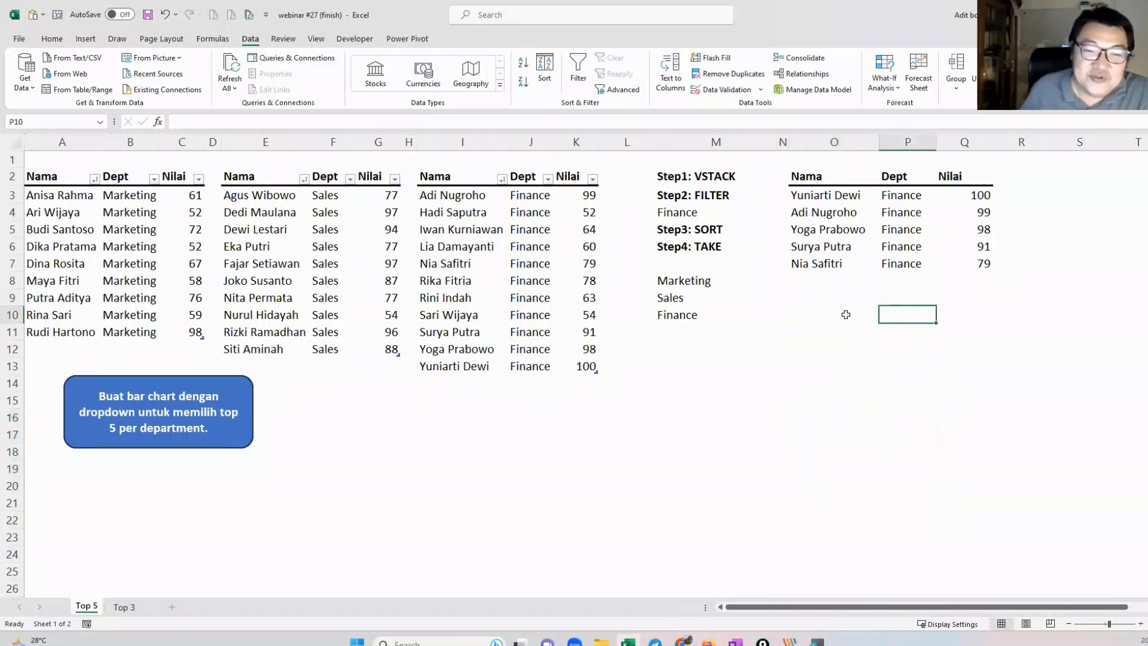
left_click(845, 315)
Step: Insert a 2-D clustered bar chart from the Nama range O3:O7 and the Nilai range Q3:Q7
left_click_drag(824, 196, 828, 263)
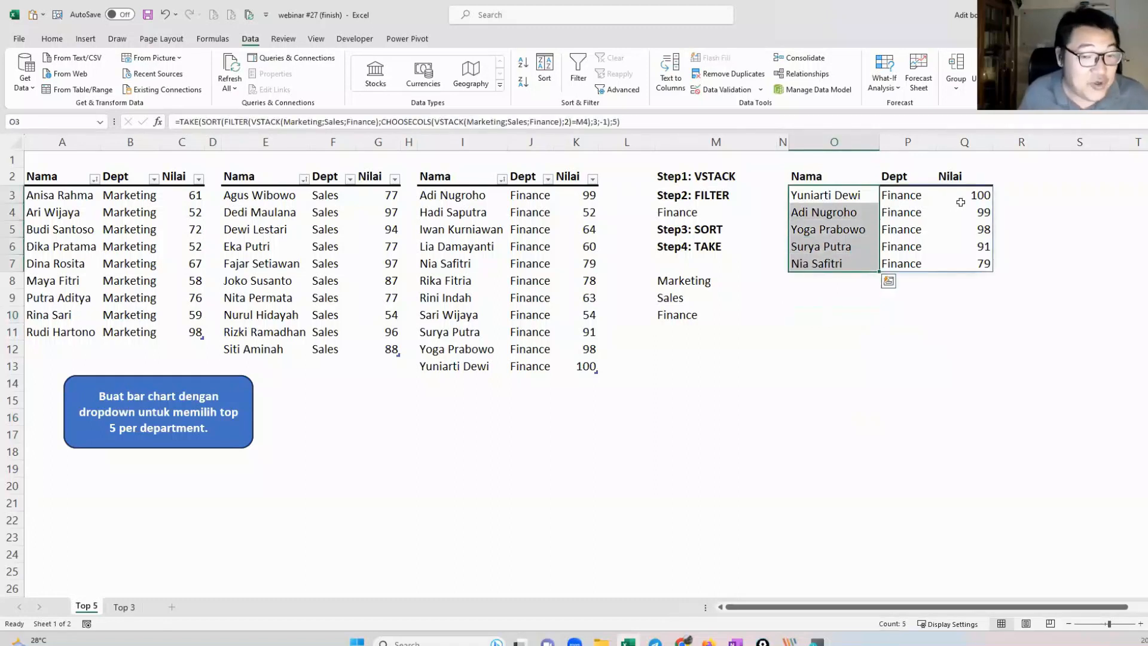
left_click_drag(962, 196, 965, 263)
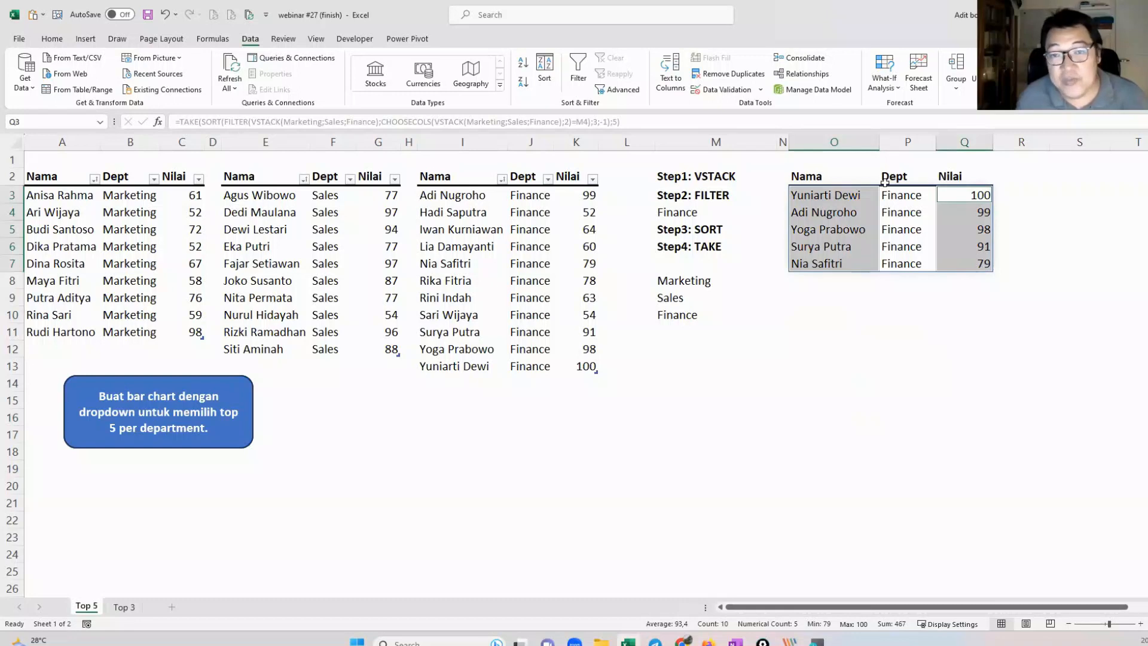
left_click(86, 39)
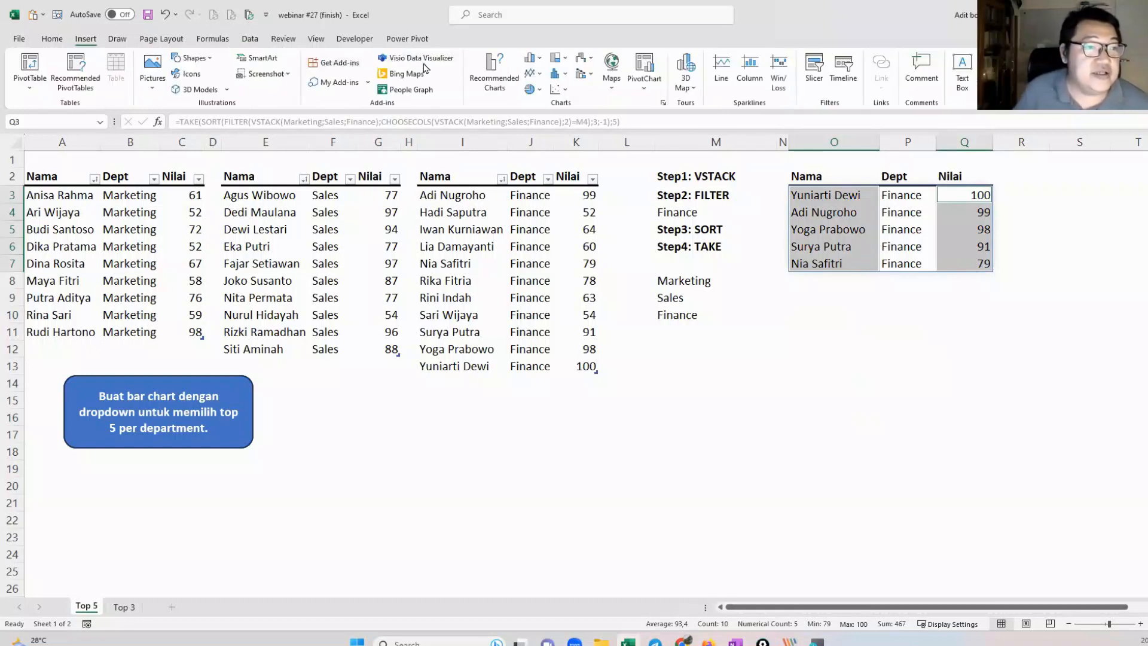
left_click(541, 62)
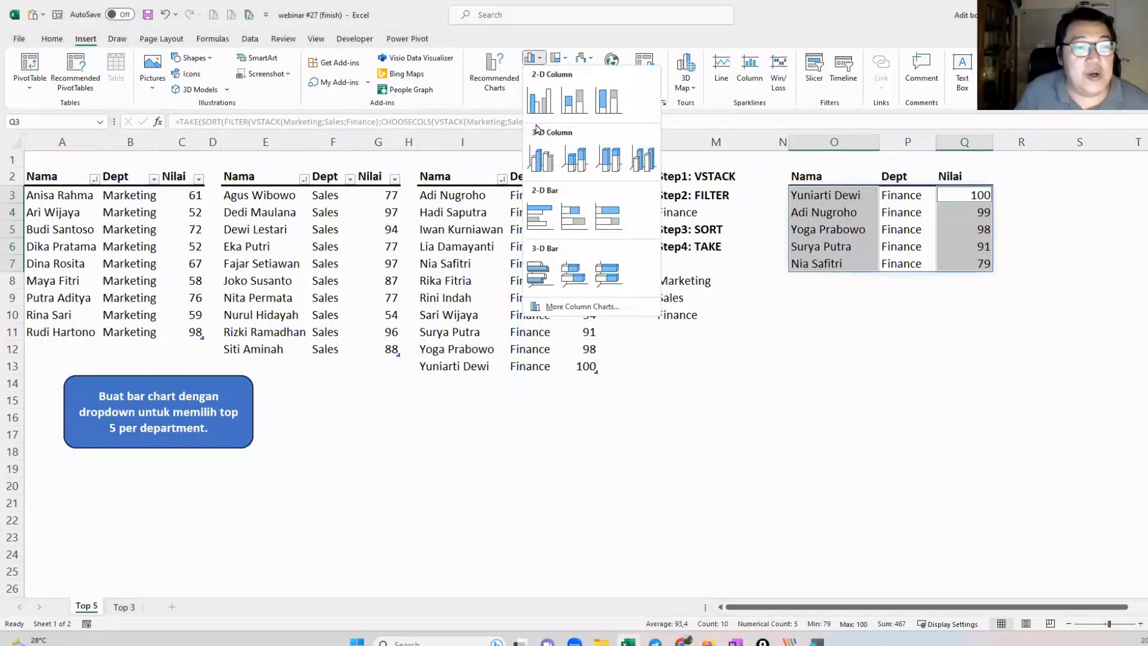
left_click(540, 213)
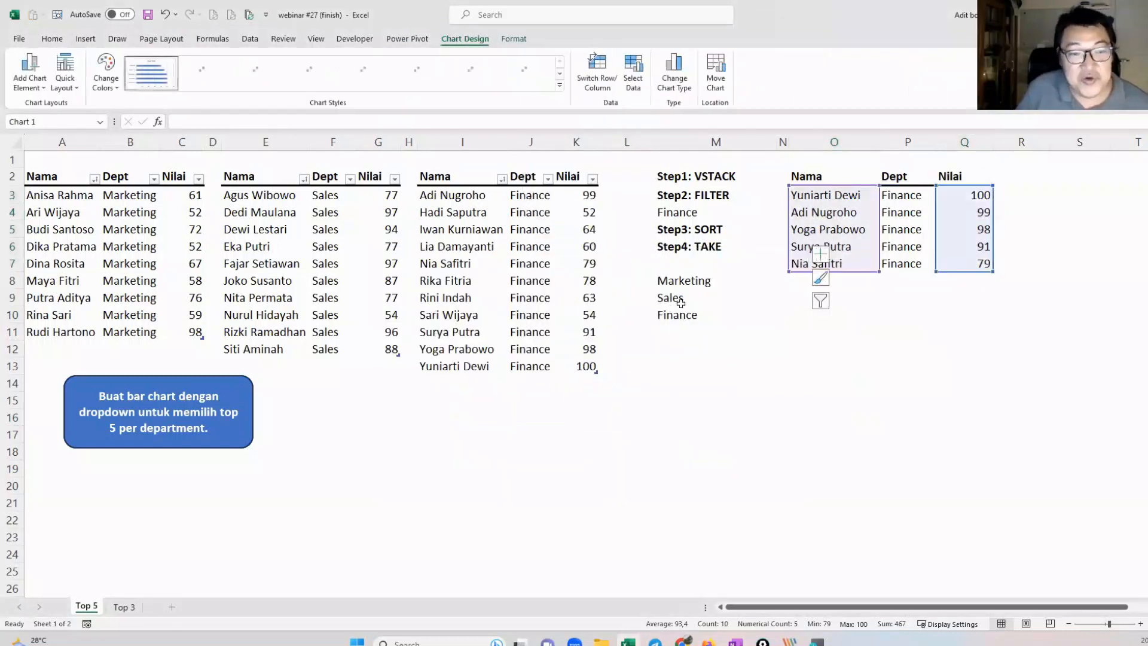
Step: Move the bar chart below the top 5 results and delete its title and vertical gridlines
left_click_drag(711, 277, 915, 319)
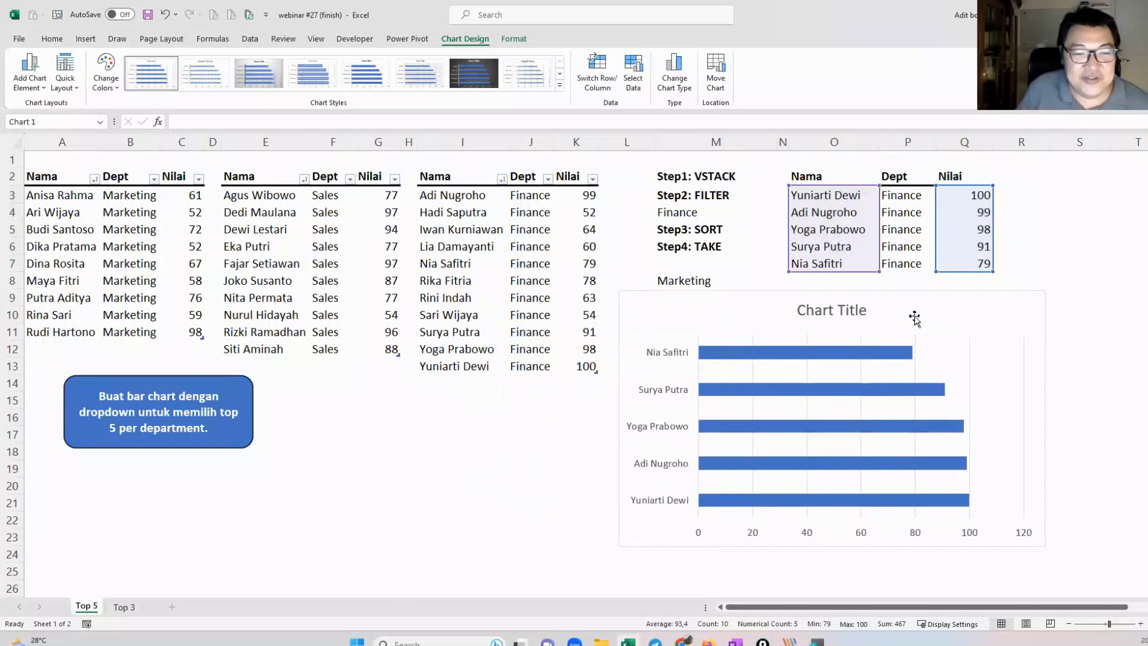
left_click(855, 304)
key("Delete")
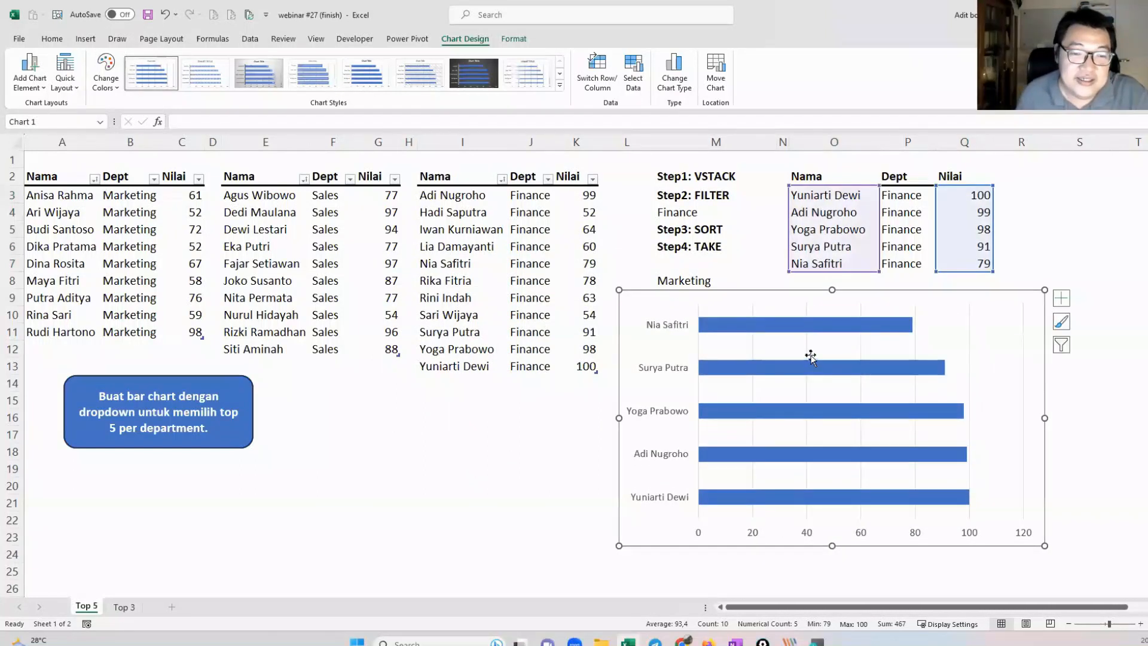
left_click(809, 356)
key("Delete")
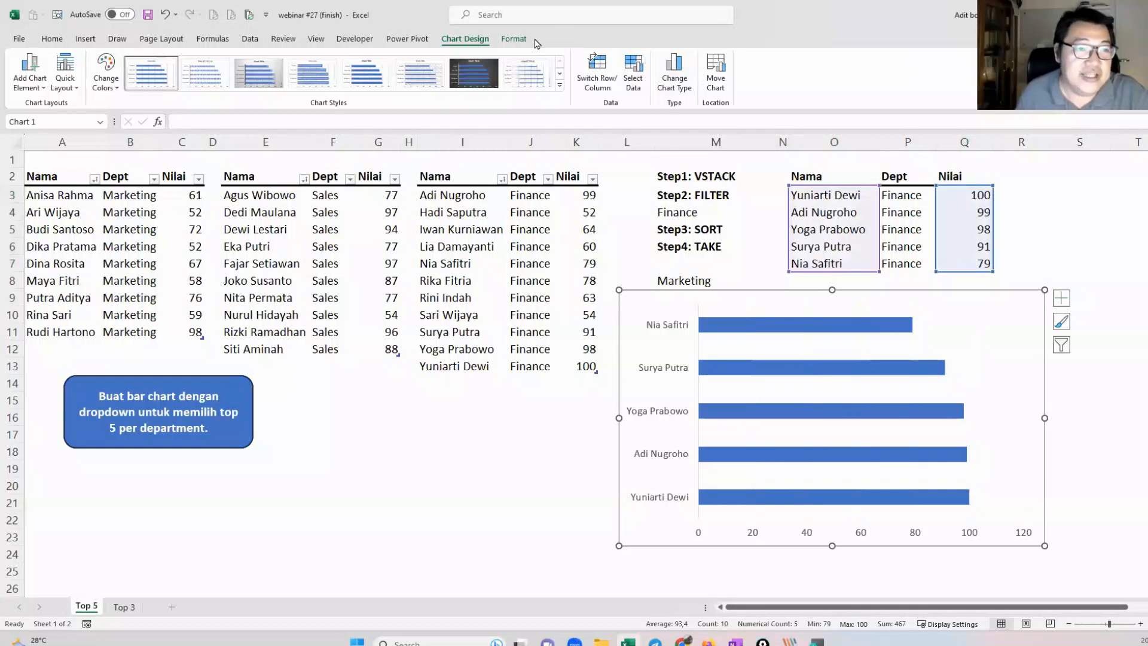
Step: Remove the chart area's outline and delete the horizontal value axis
left_click(514, 39)
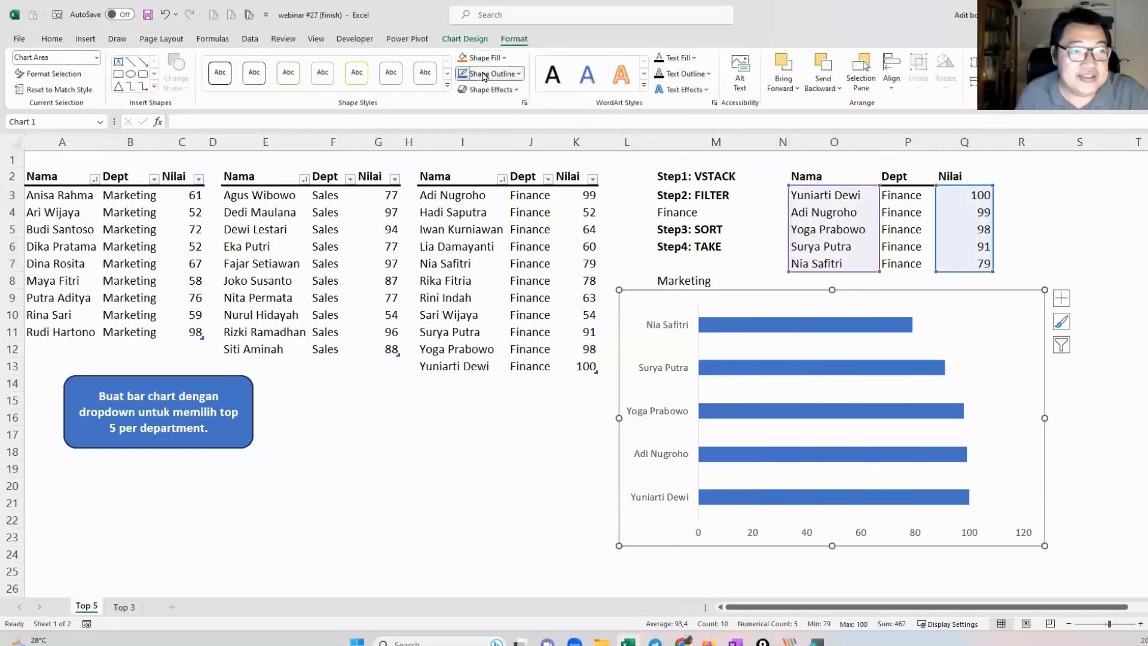
left_click(492, 74)
left_click(496, 227)
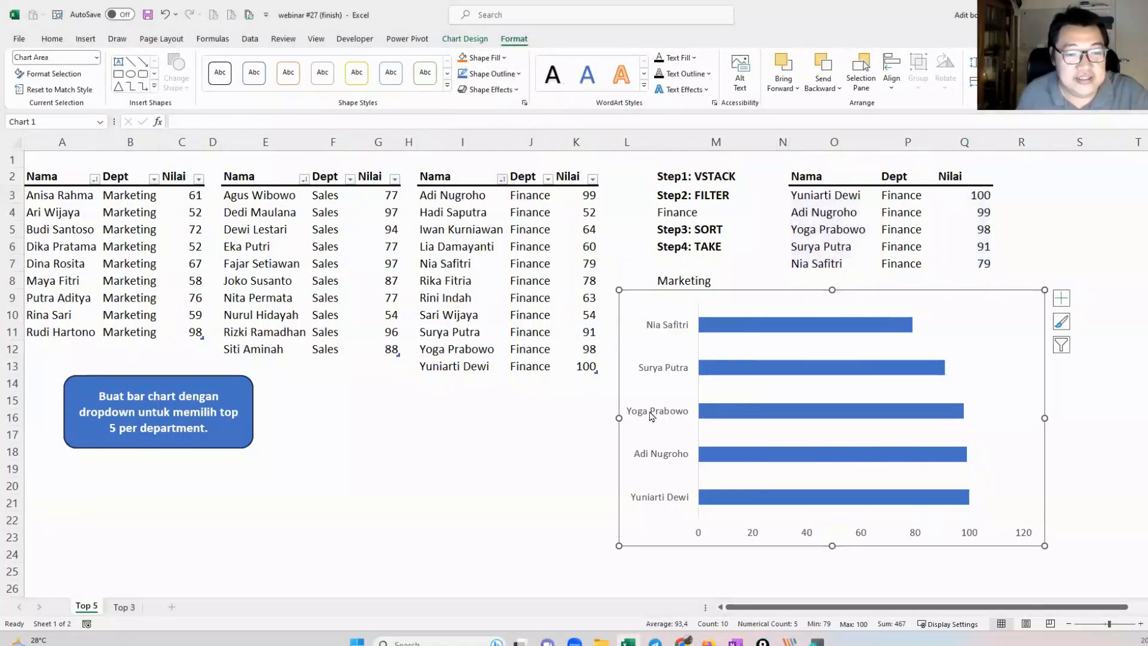
left_click(801, 532)
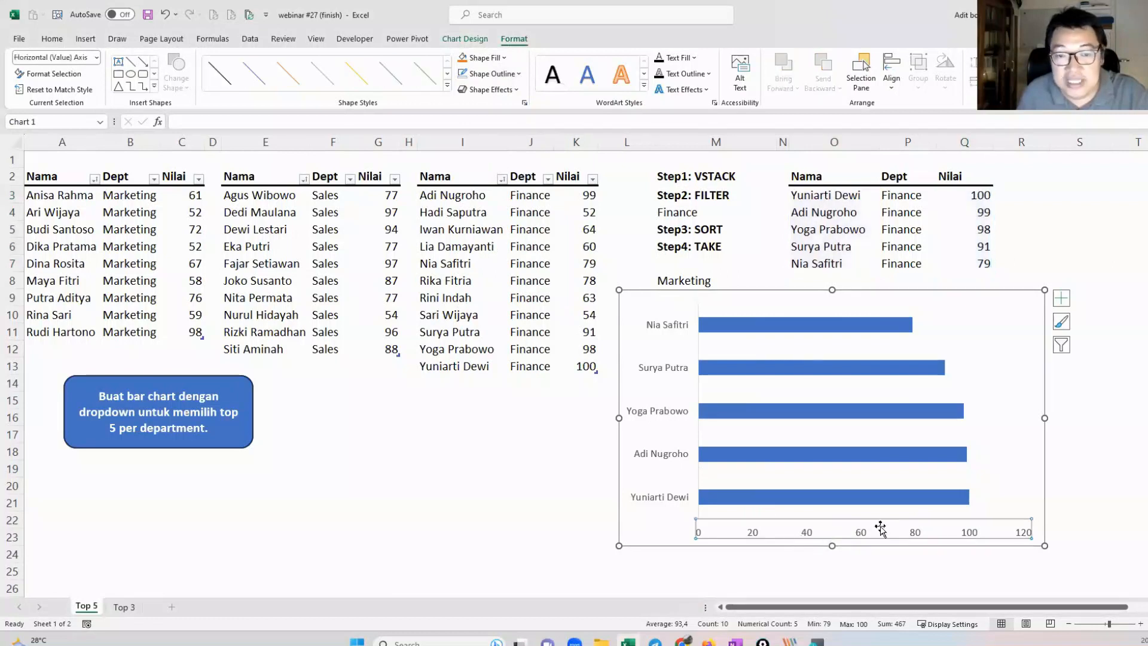
Step: Widen the chart's bars by setting the data series gap width to 50%, and refine it to 35%
left_click(926, 422)
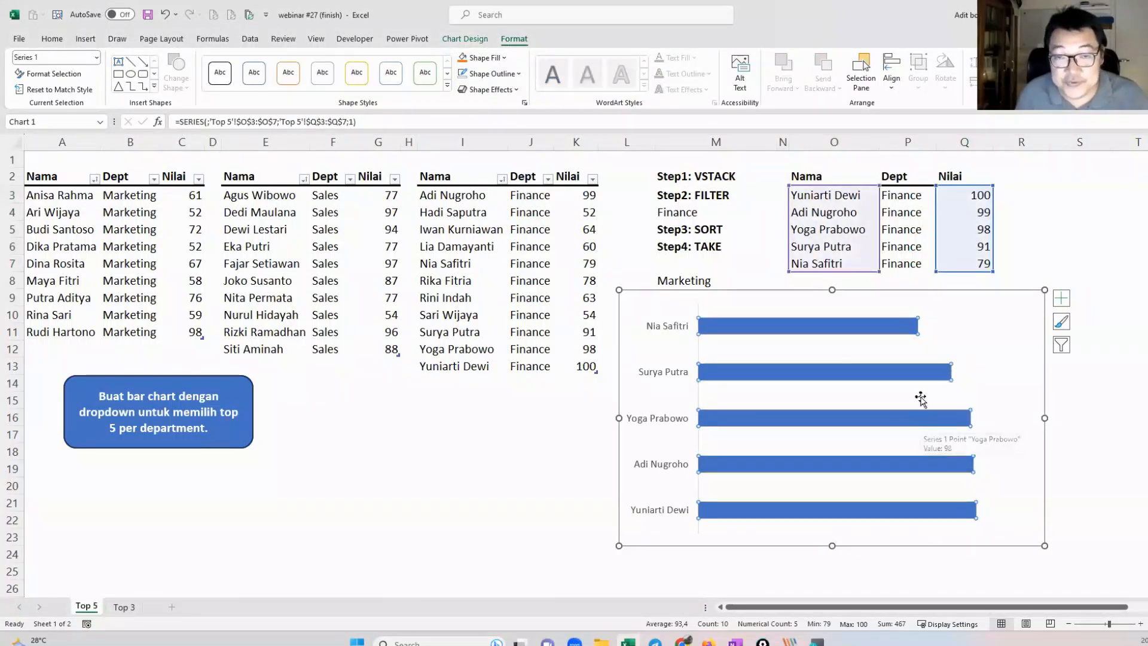
key("ctrl+1")
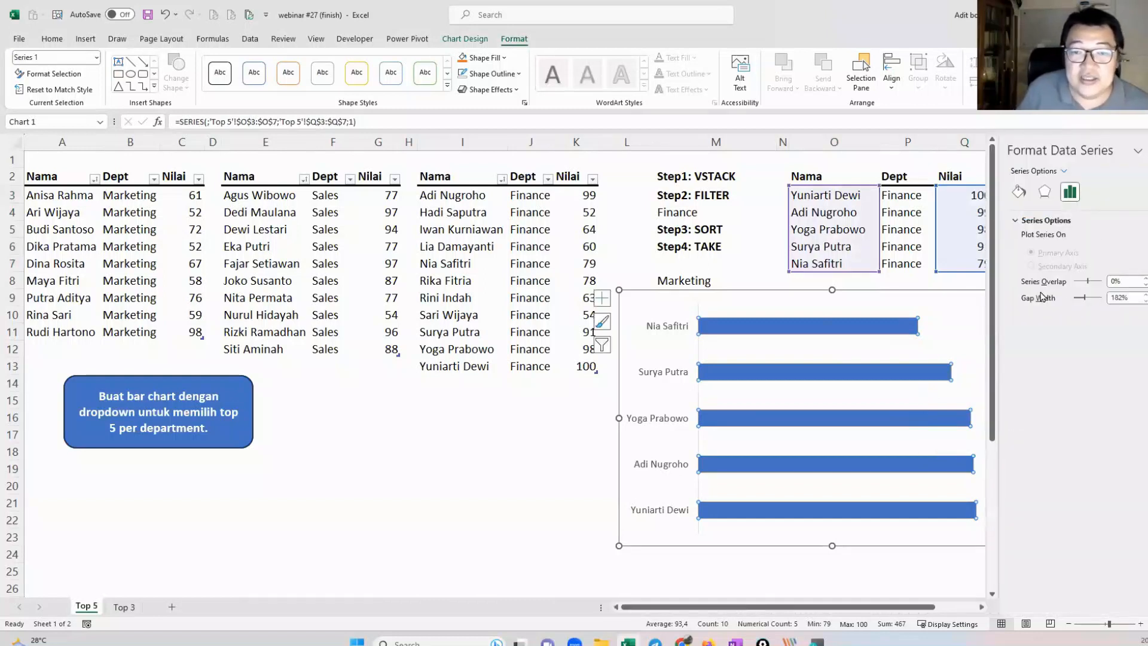
left_click_drag(1130, 300, 1097, 303)
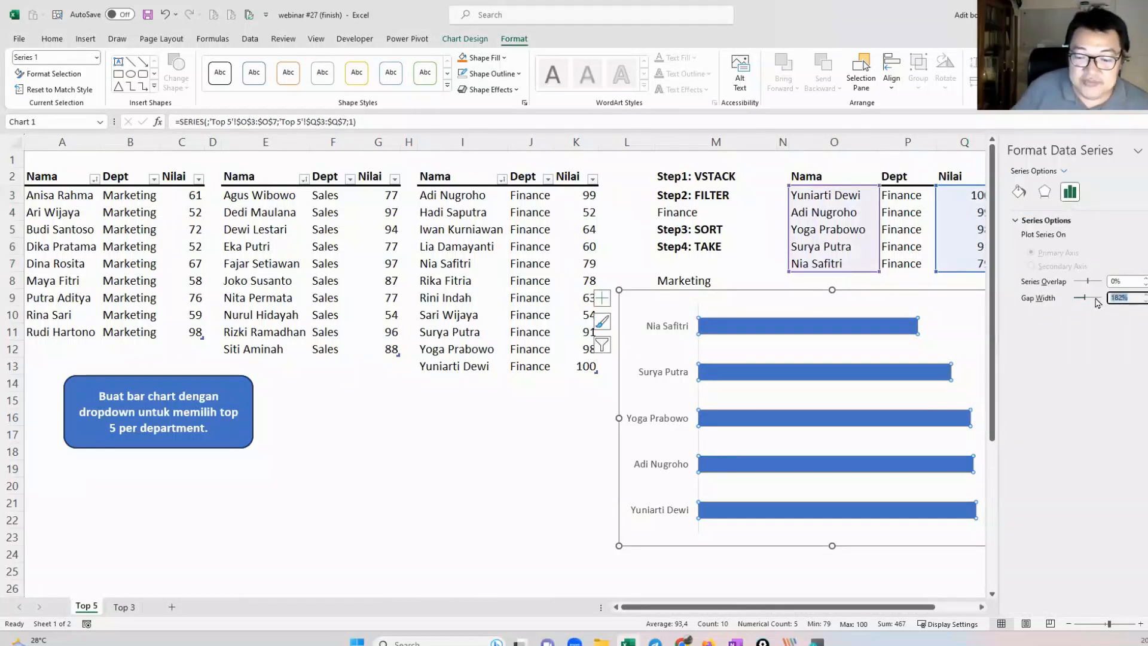
type("50")
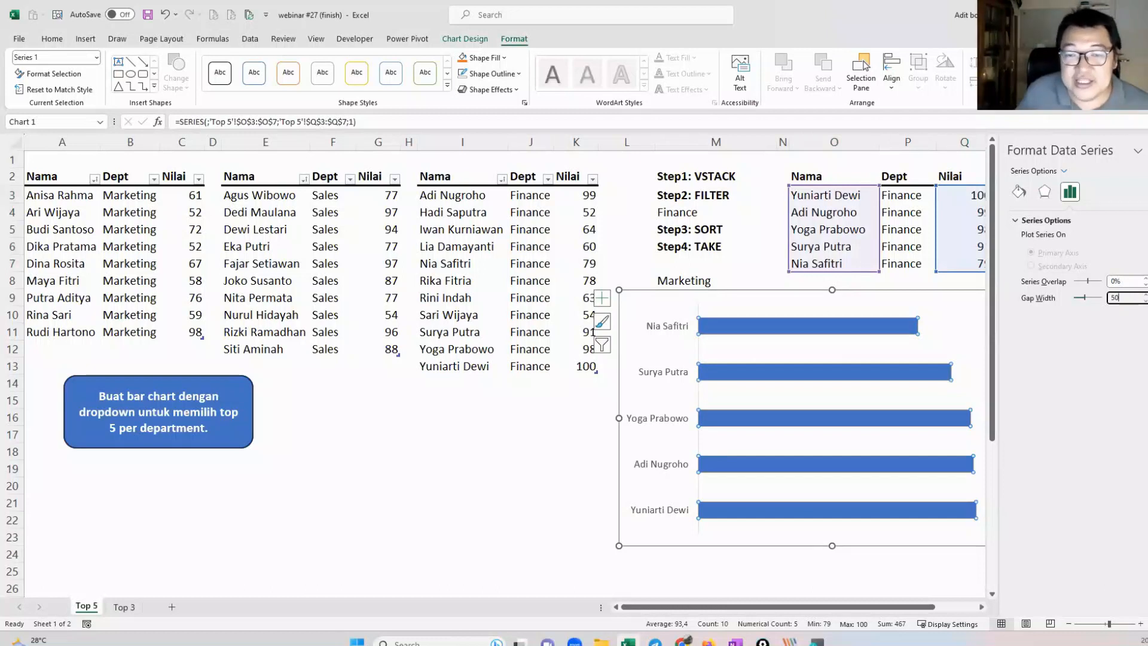
left_click(1128, 279)
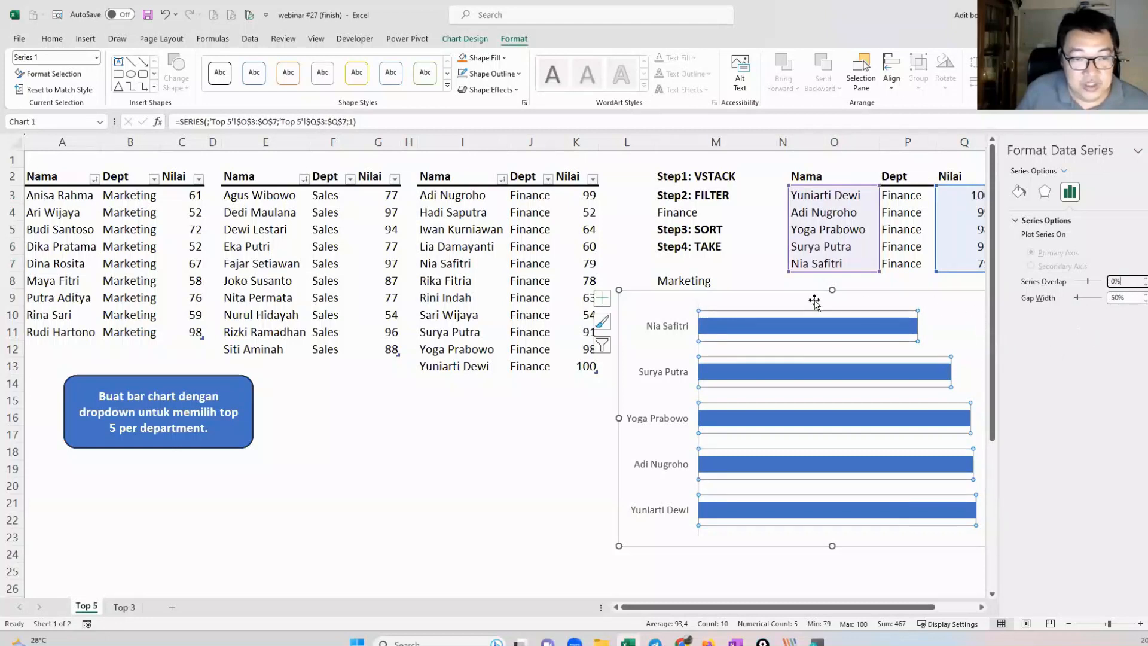
left_click(765, 268)
left_click(853, 328)
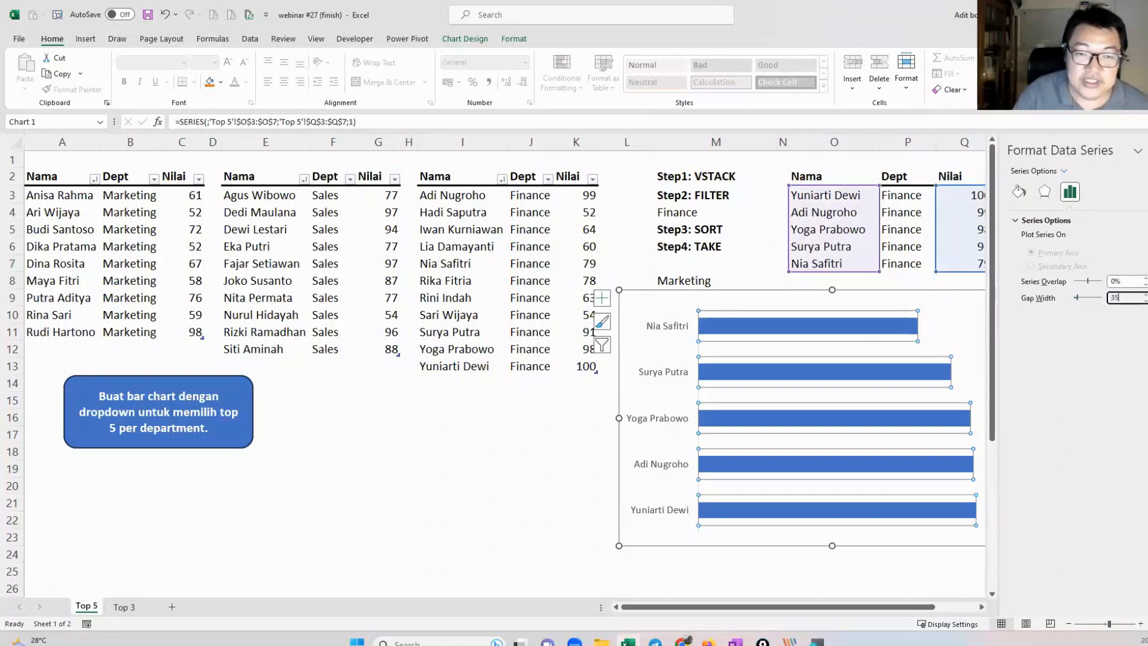
key("Return")
left_click(547, 471)
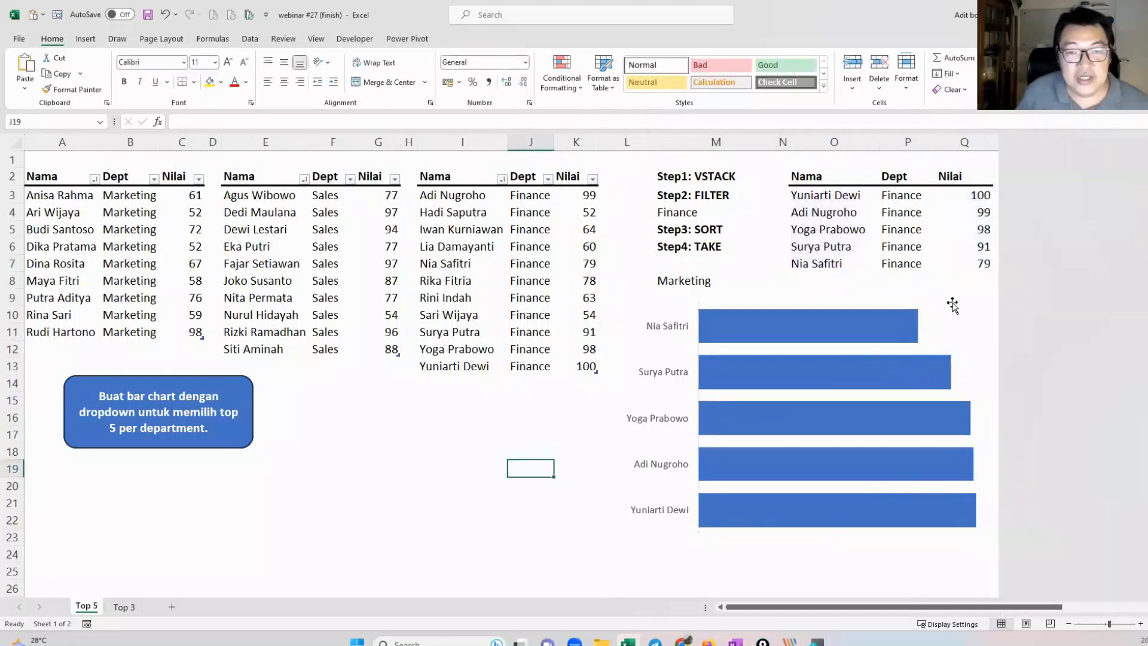
Step: Add data labels to the bars and make the labels bold
left_click(865, 366)
right_click(866, 362)
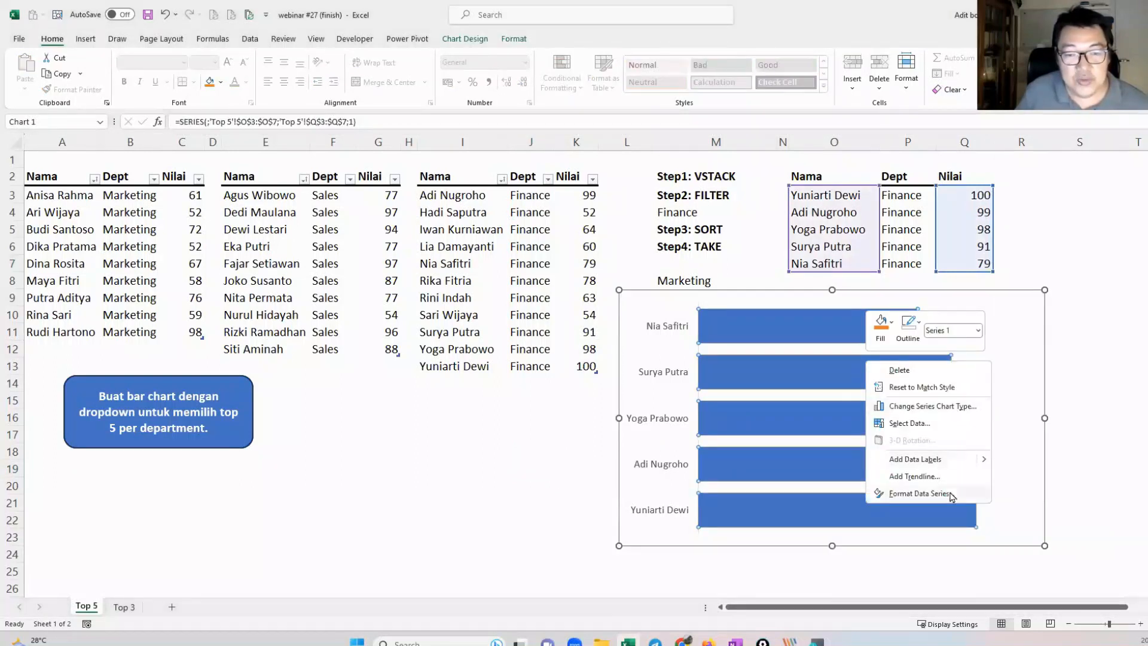
left_click(916, 459)
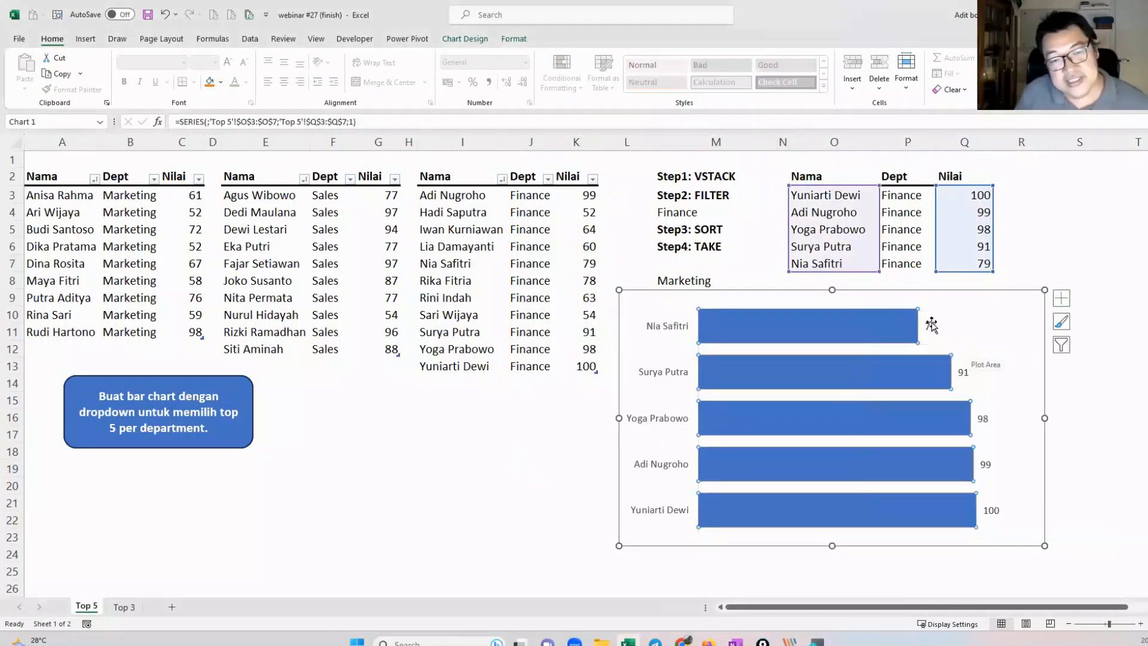
left_click(931, 326)
key("ctrl+b")
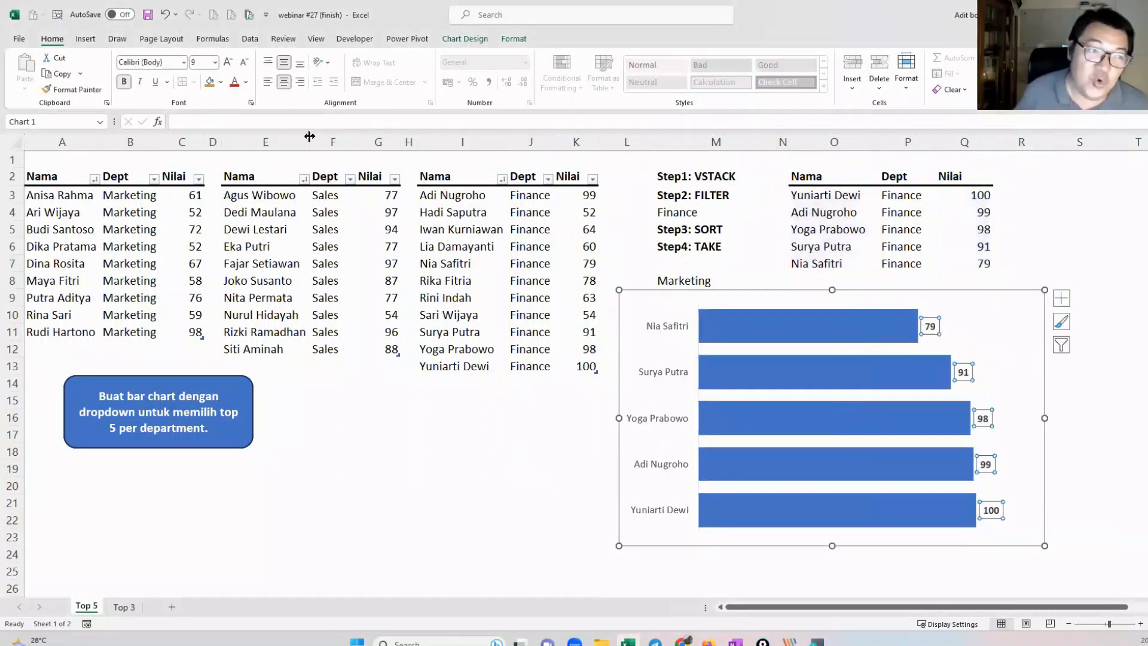
Step: Set the data labels' font color to white and their position to Inside End
left_click(245, 82)
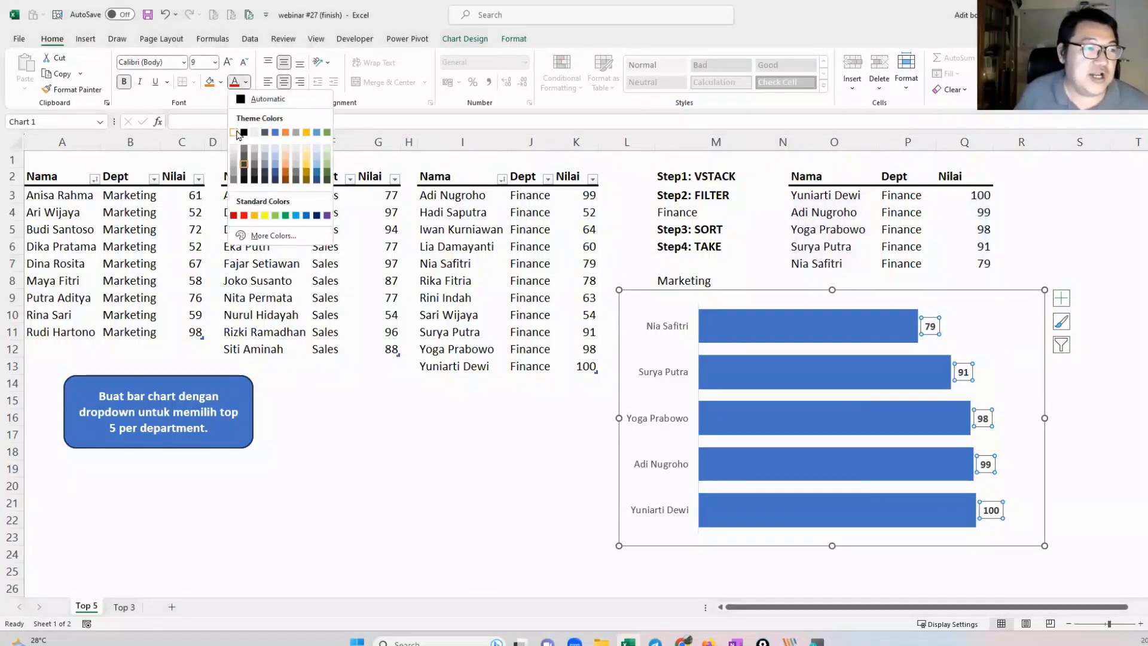
left_click(261, 139)
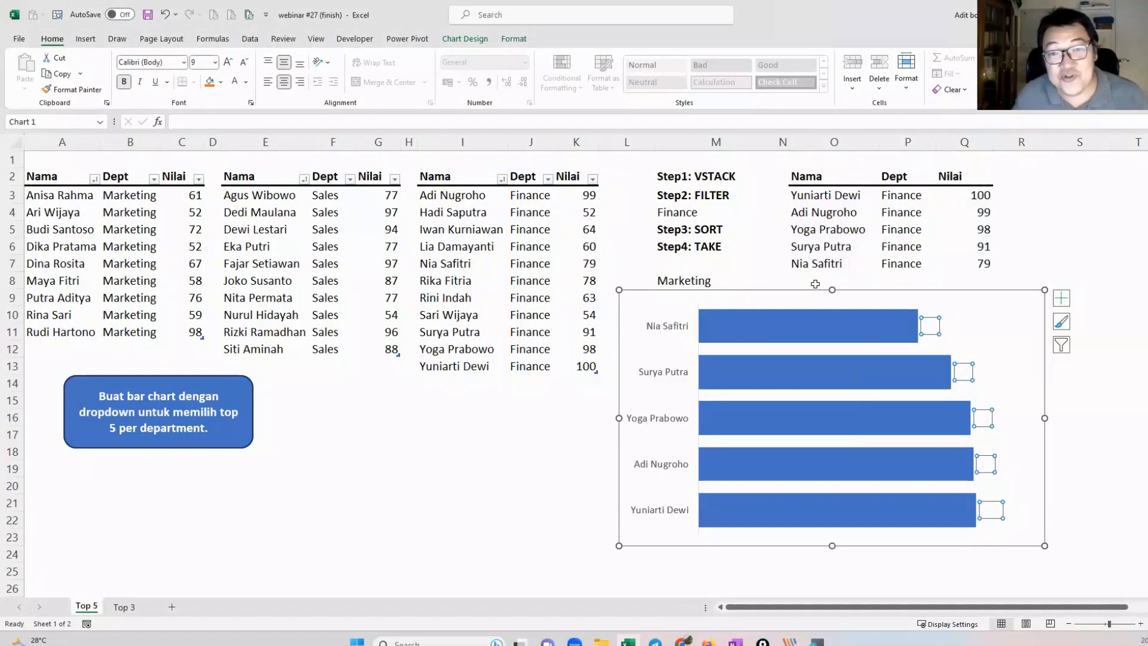
key("ctrl+1")
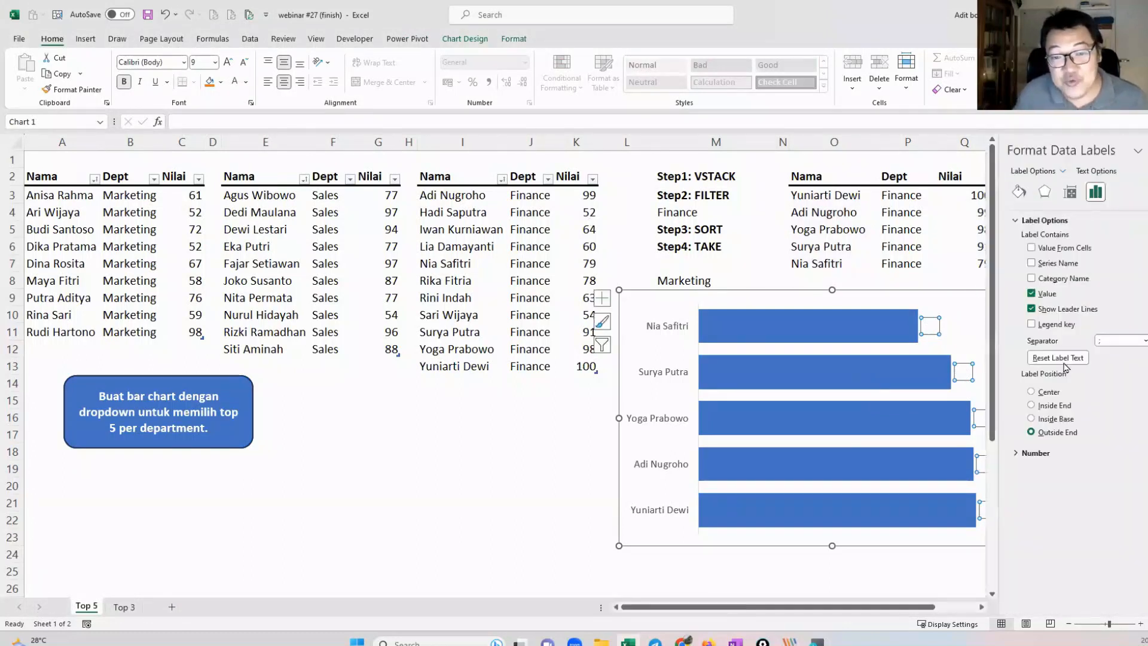
left_click(1054, 406)
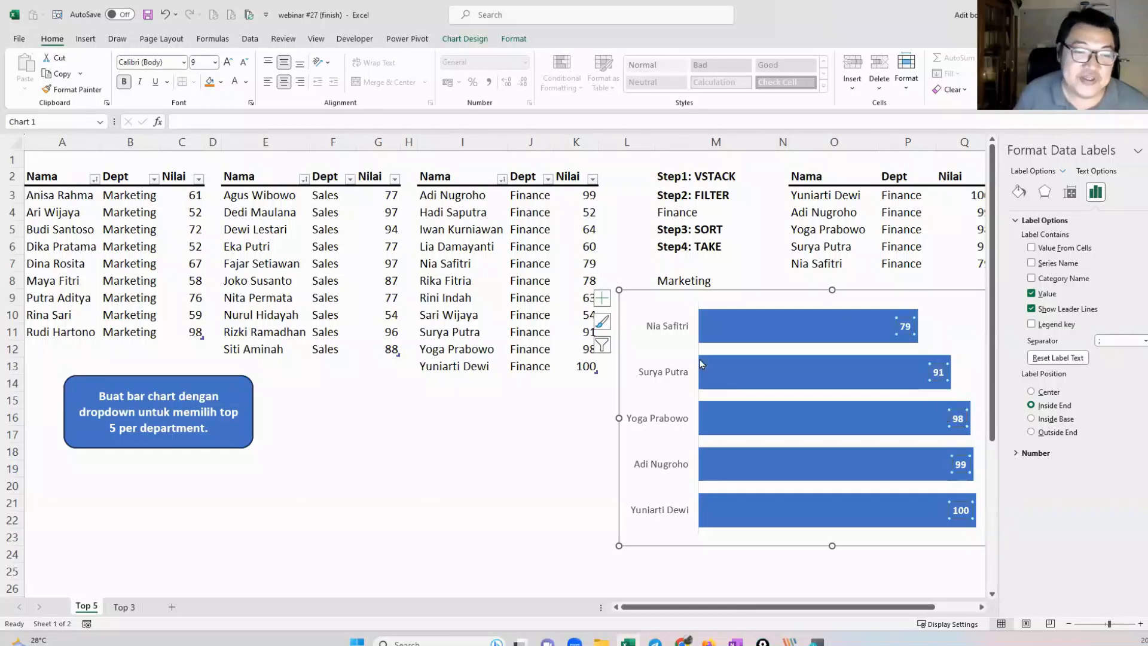
Step: Make the names on the vertical category axis bold and put the categories in reverse order
left_click(680, 333)
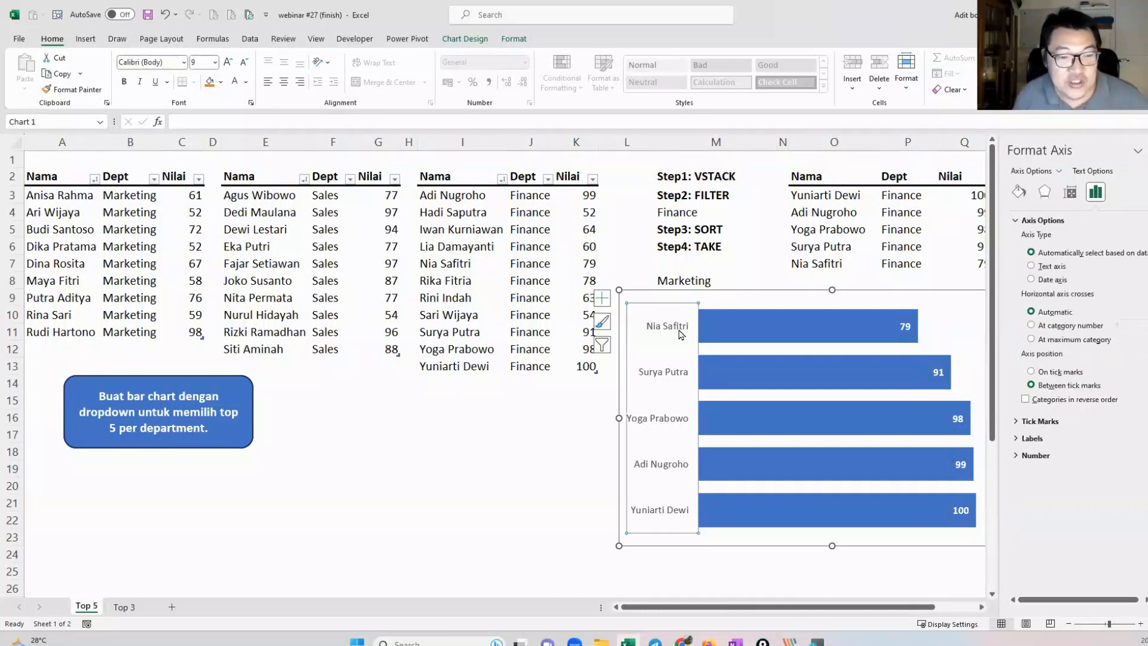
key("ctrl+b")
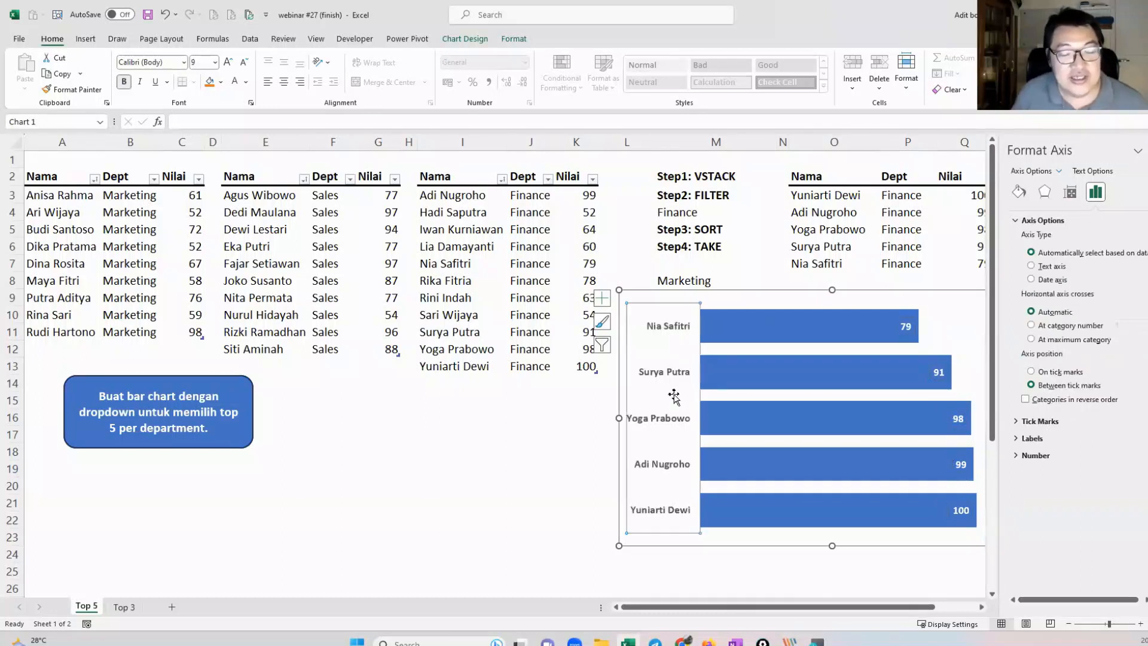
right_click(660, 330)
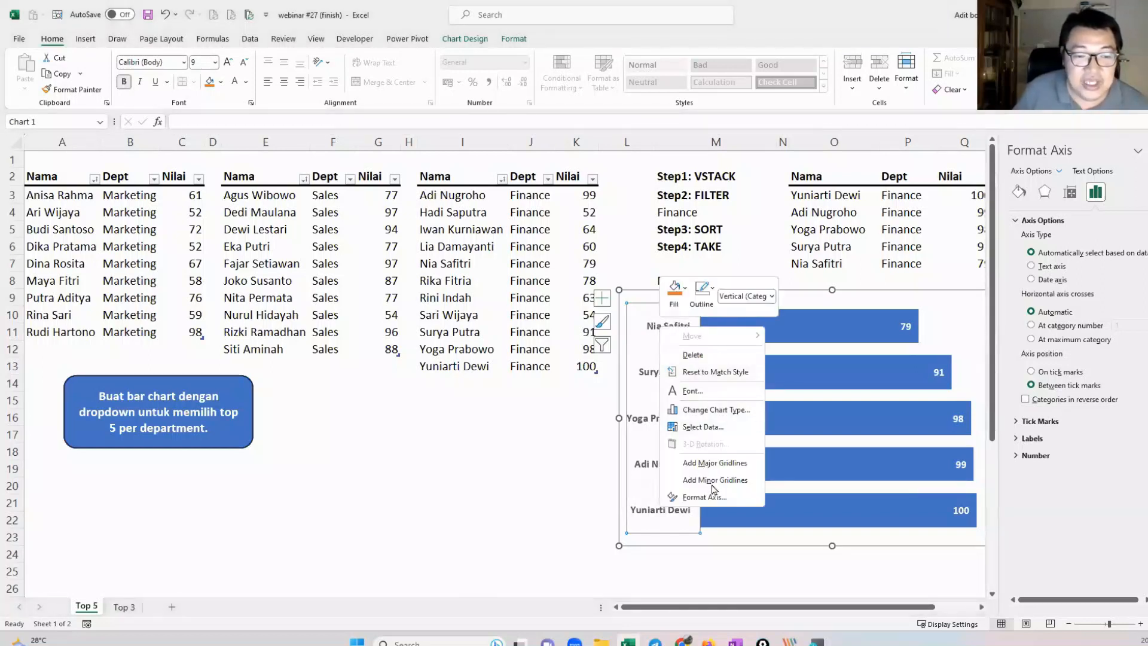
left_click(729, 498)
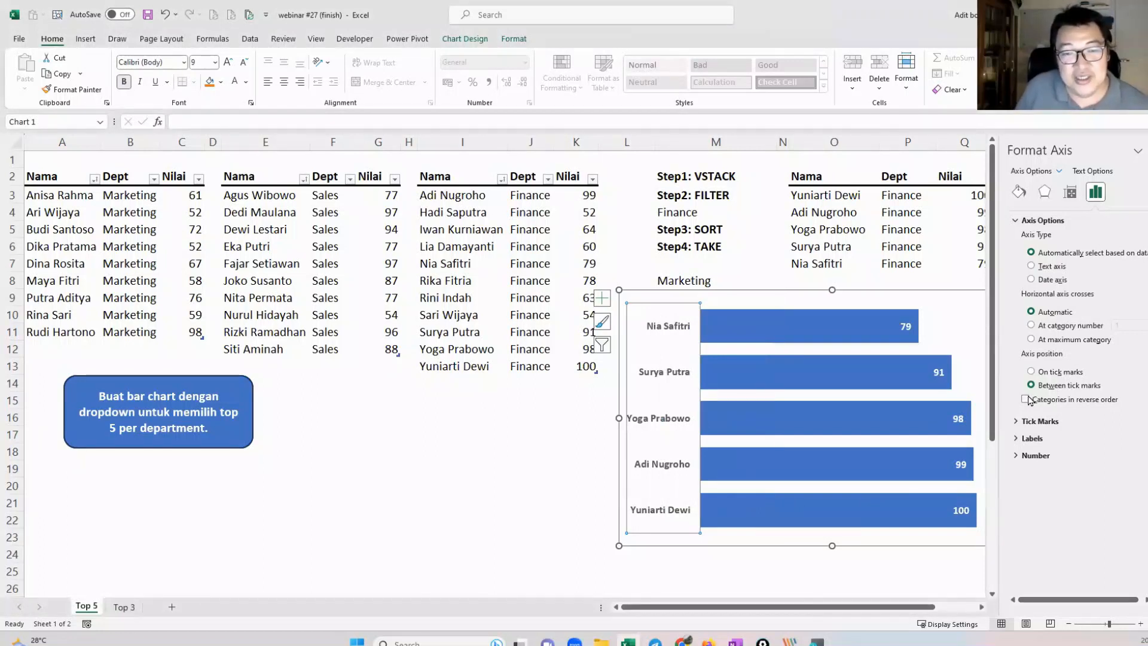
left_click_drag(1058, 146, 444, 175)
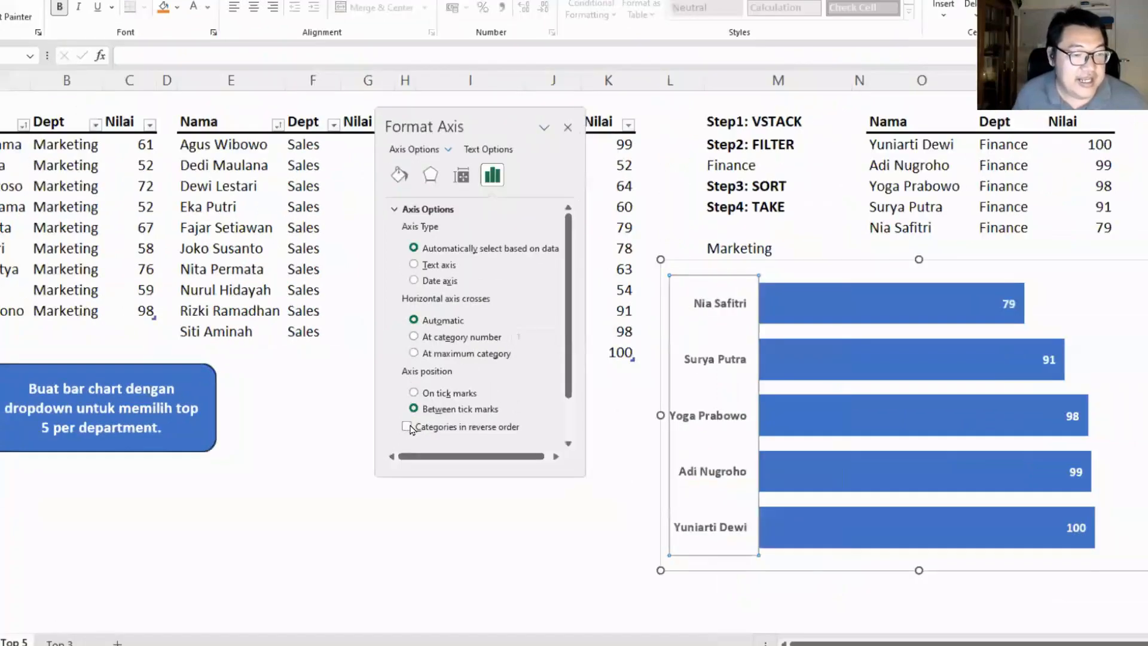
left_click(407, 428)
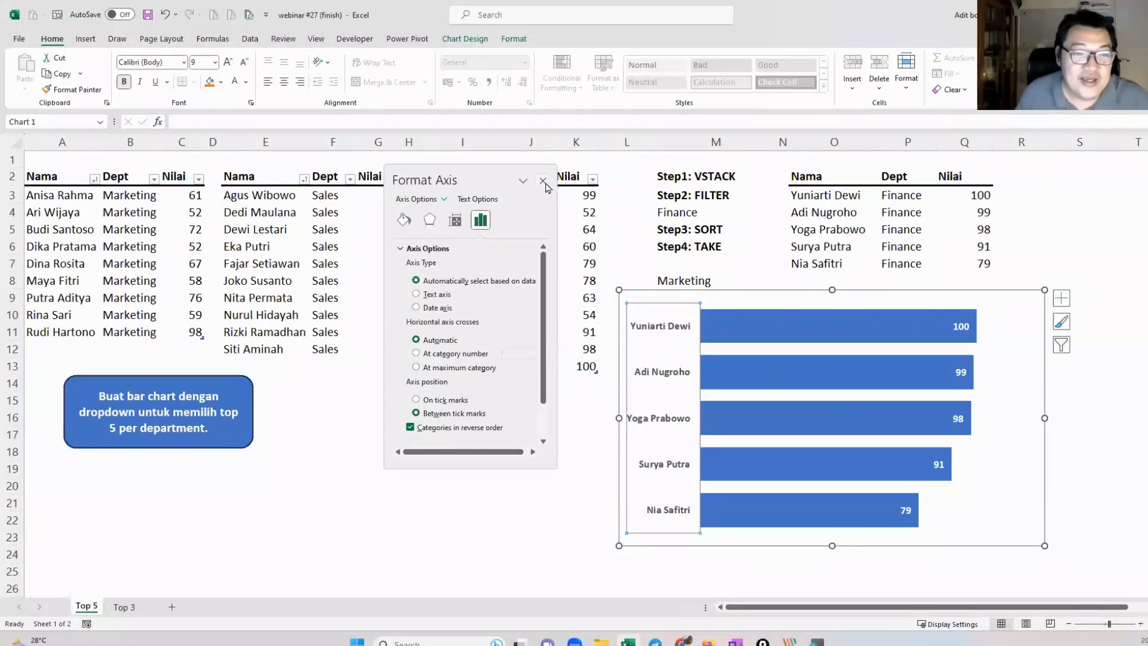
left_click(543, 181)
Step: Shift the chart slightly down and to the right, and select the TAKE formula in O3
mouse_move(785, 295)
left_mouse_down()
mouse_move(771, 323)
mouse_move(799, 300)
left_mouse_up()
left_click(819, 201)
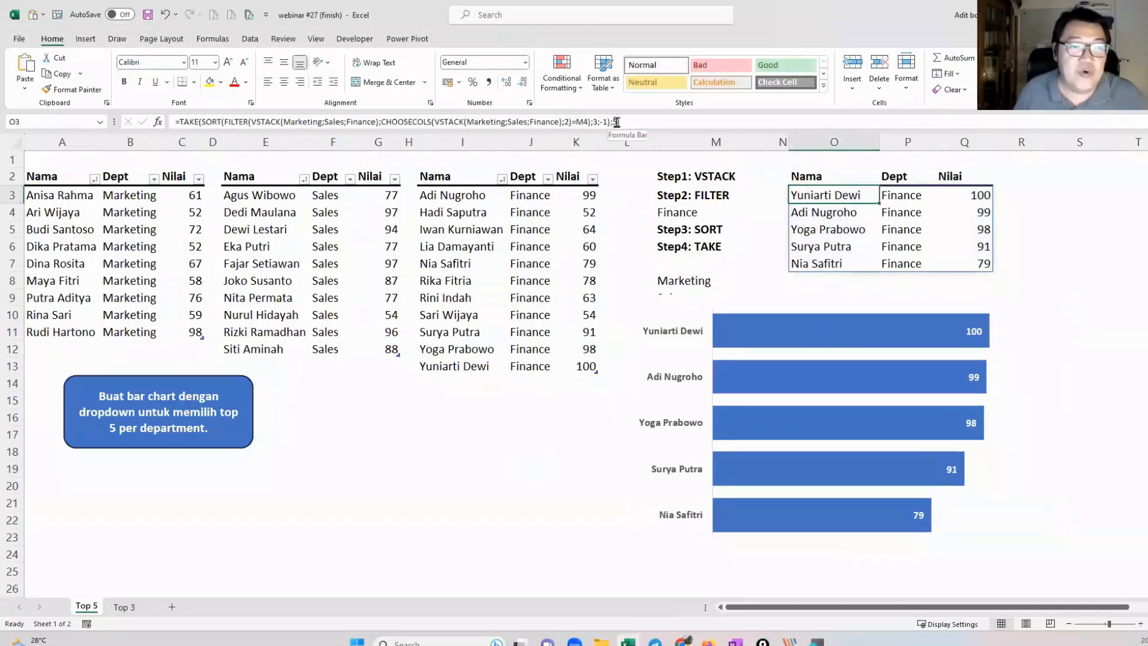
Step: Change the row count of the TAKE formula in cell O3 to 3
left_click(638, 122)
key("BackSpace")
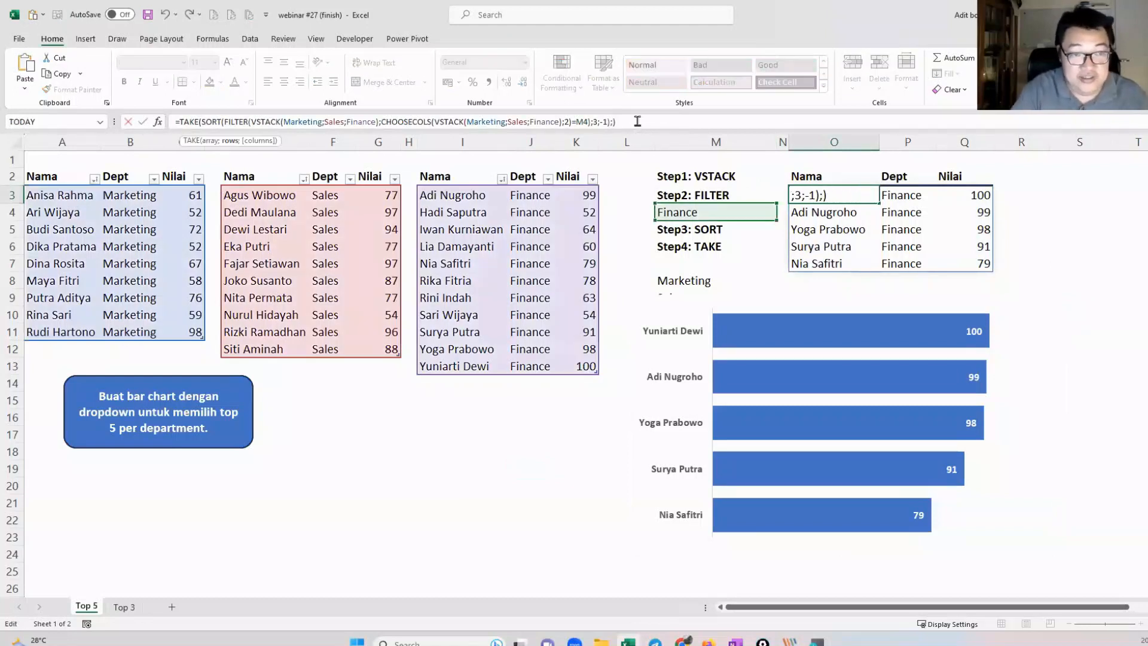
type("3")
key("Return")
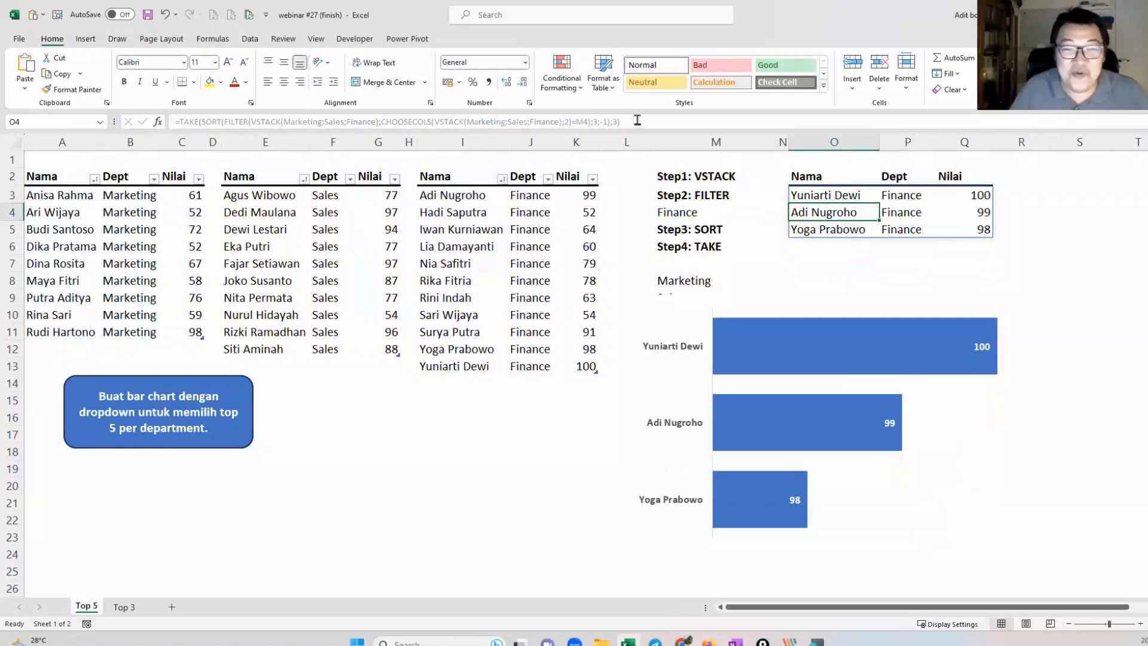
Step: Set the last argument of the TAKE formula in cell O3 to 6 rows
left_click(828, 196)
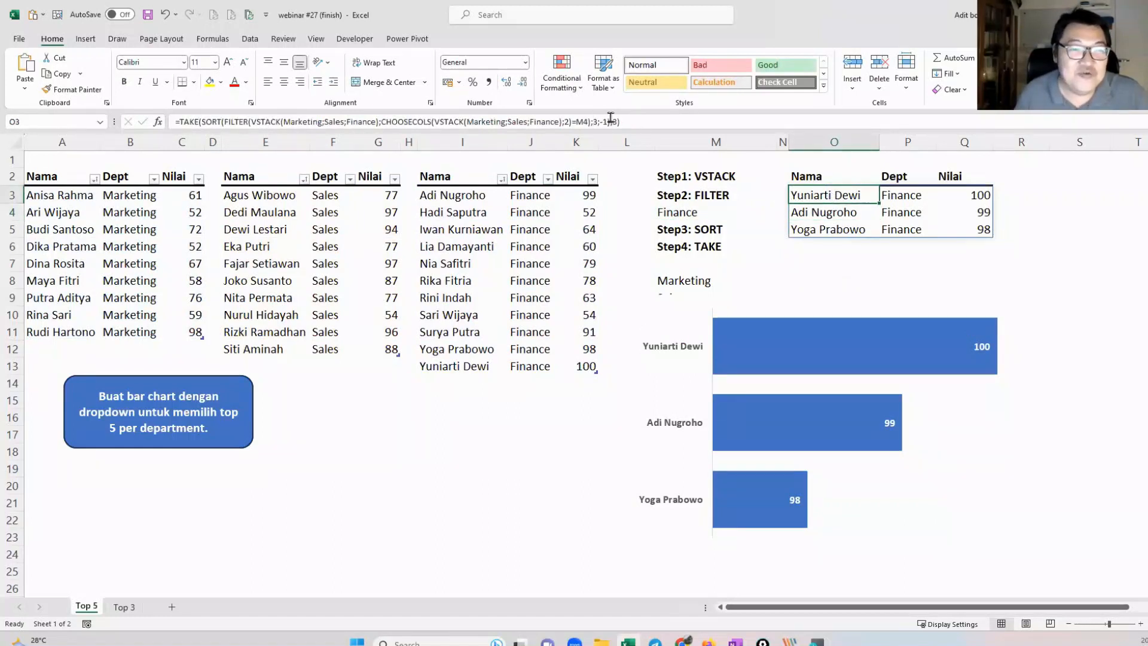
left_click(618, 121)
key("BackSpace")
type("6")
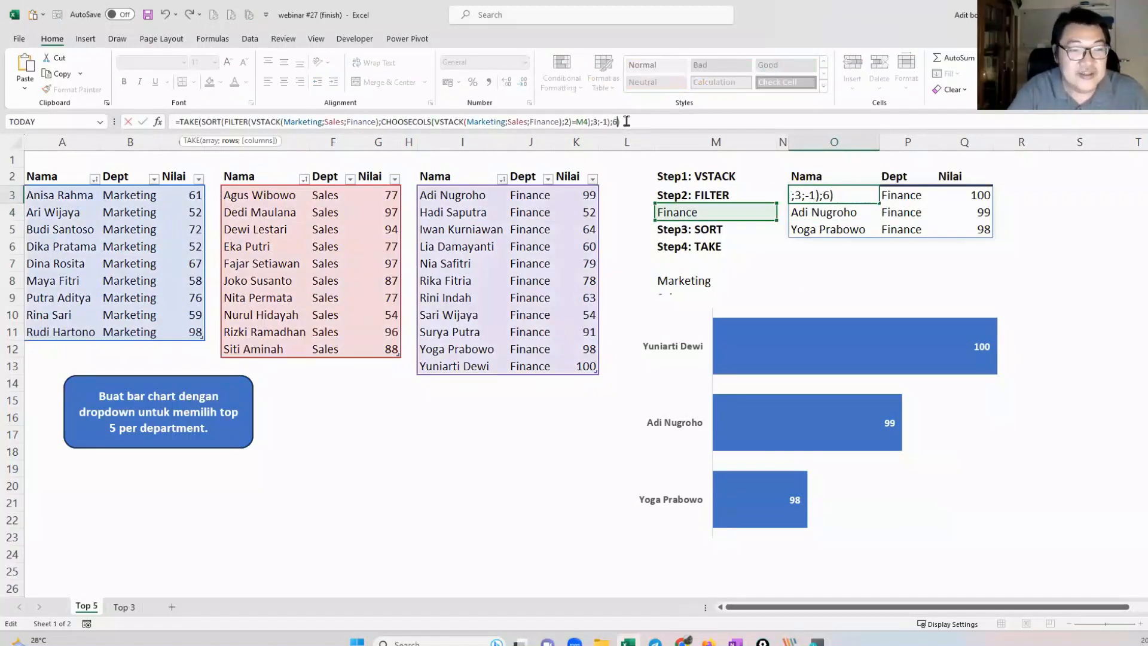
key("Return")
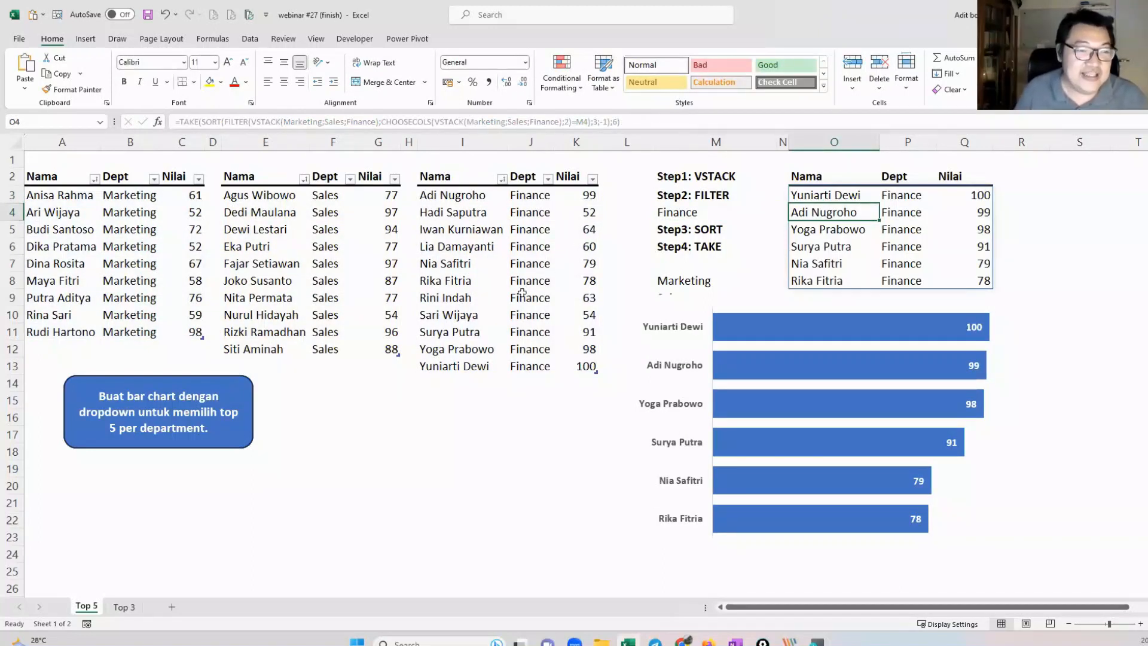
Step: Edit the TAKE formula in cell O3 so that it returns 5 rows
left_click(807, 196)
left_click(638, 121)
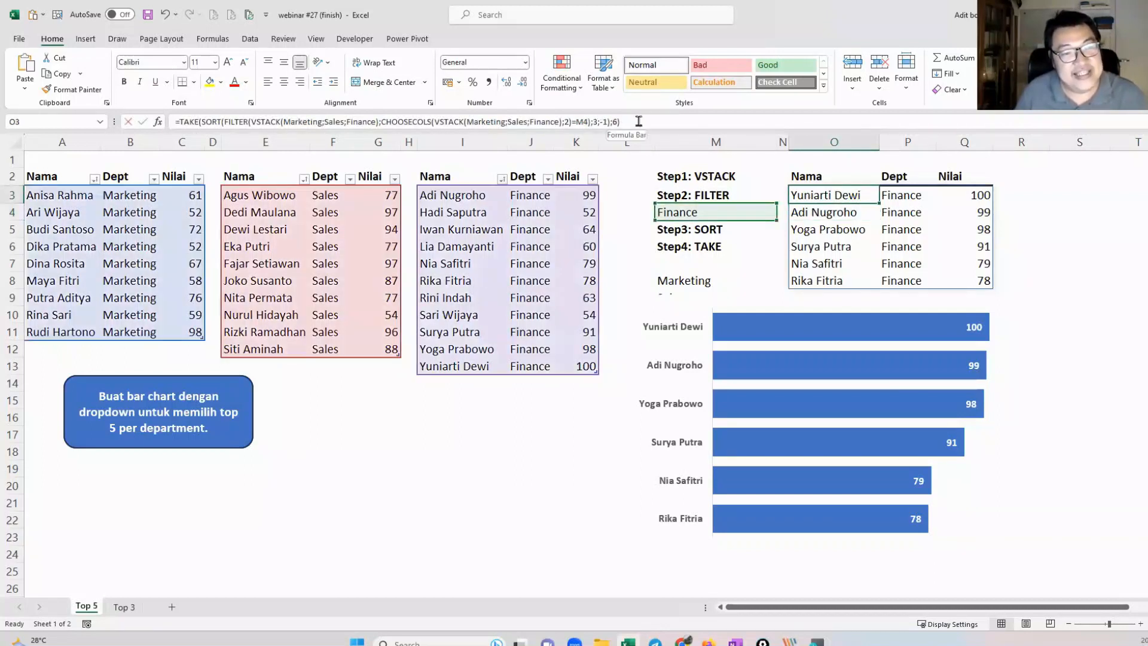
left_click(639, 122)
key("Left")
key("BackSpace")
type("5")
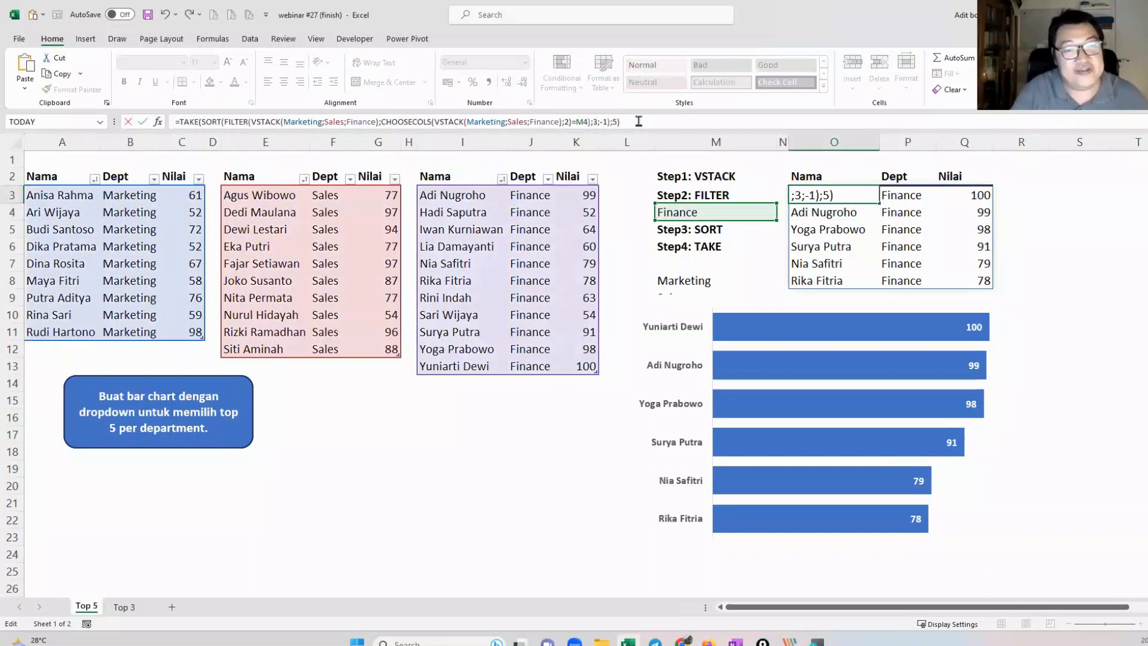
key("Return")
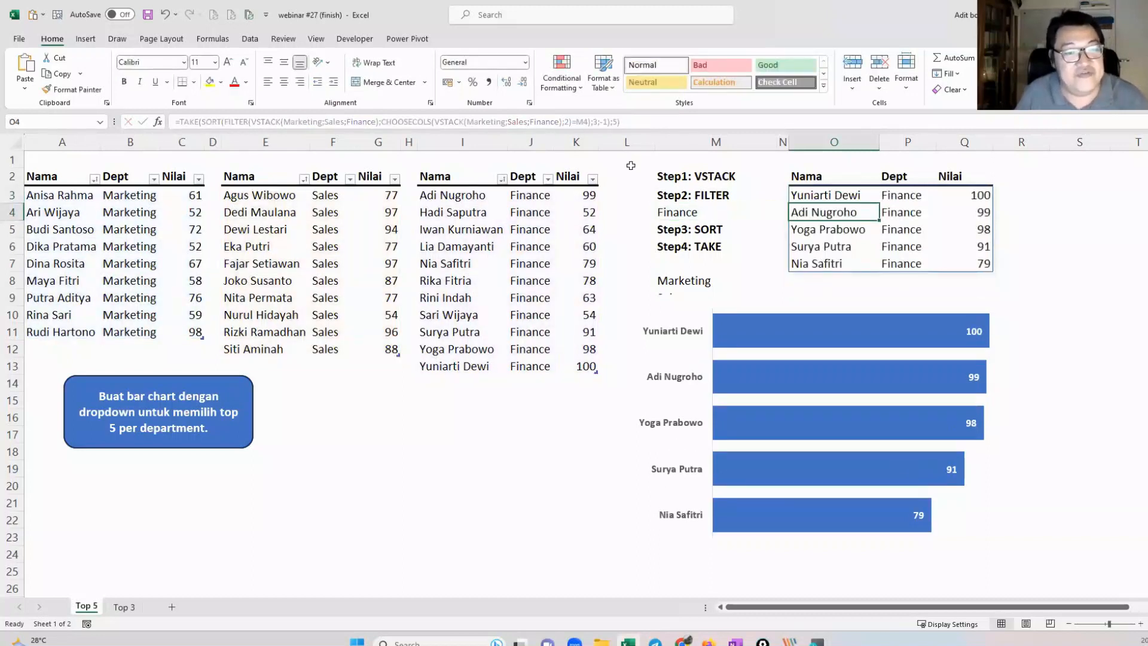
Step: Enter three new employees' first names in I15:I17, below the Finance table
left_click(463, 404)
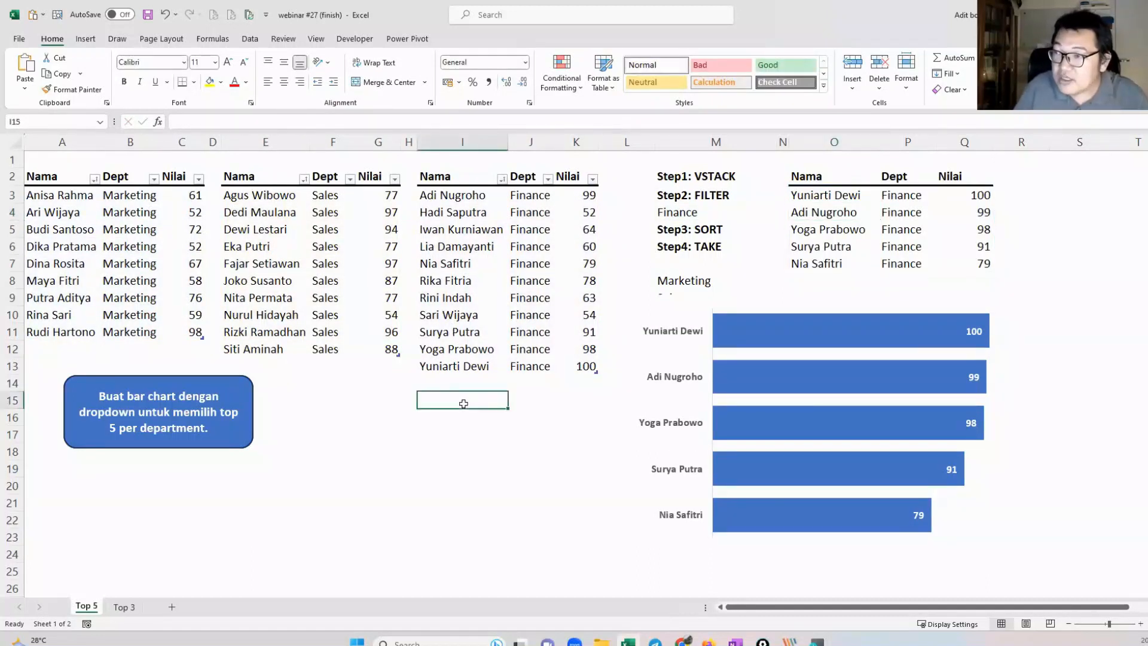
type("A")
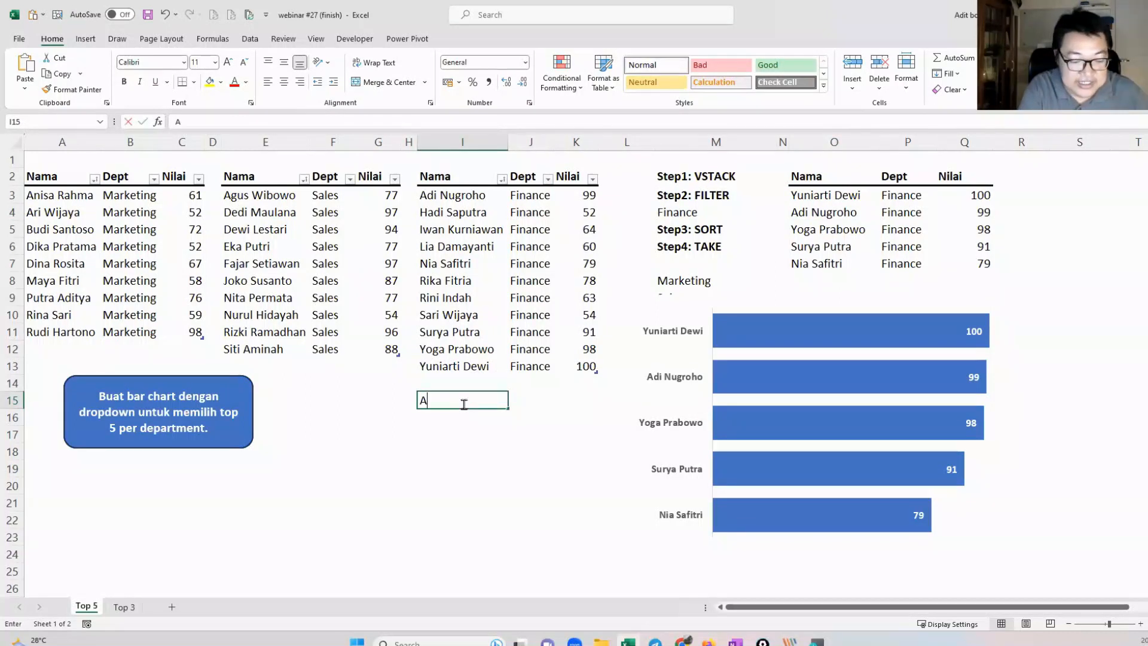
type("chmad")
key("Return")
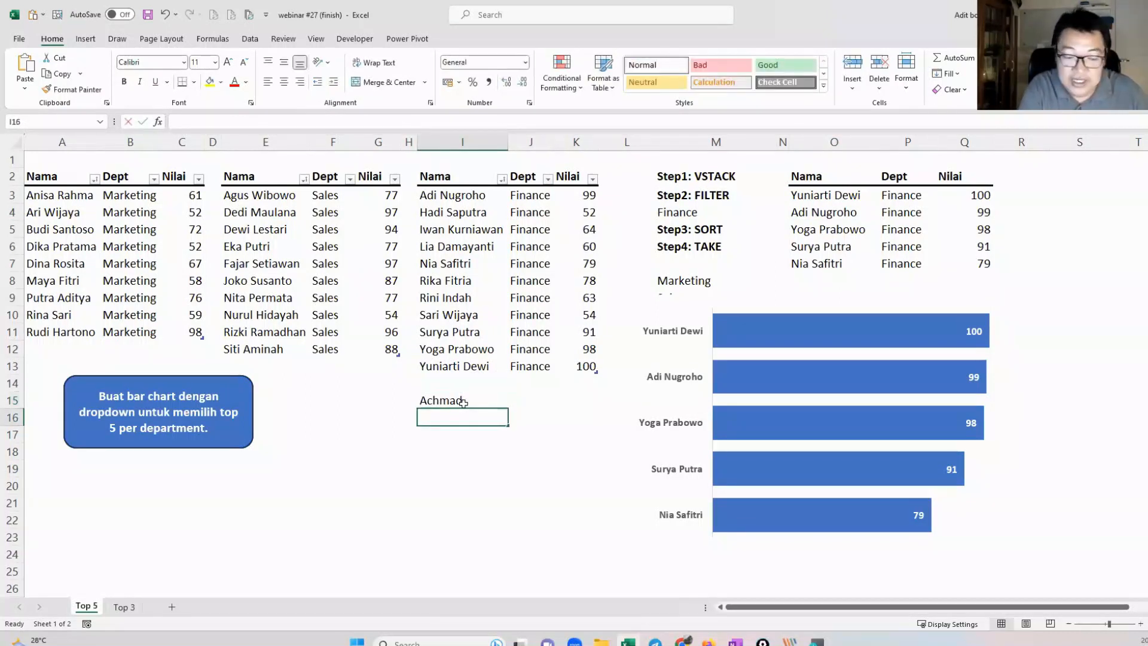
type("Adi")
key("Return")
type("Agil")
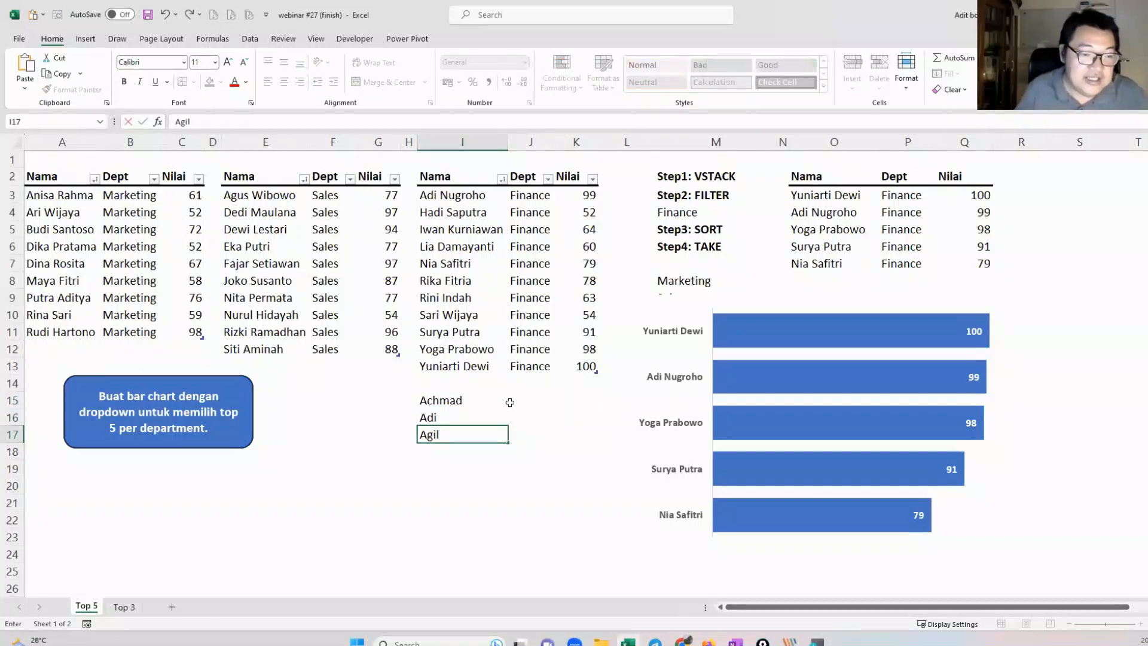
Step: Fill the department cells J15:J17 of the three new employees with BD
left_click_drag(513, 399, 518, 430)
type("BD")
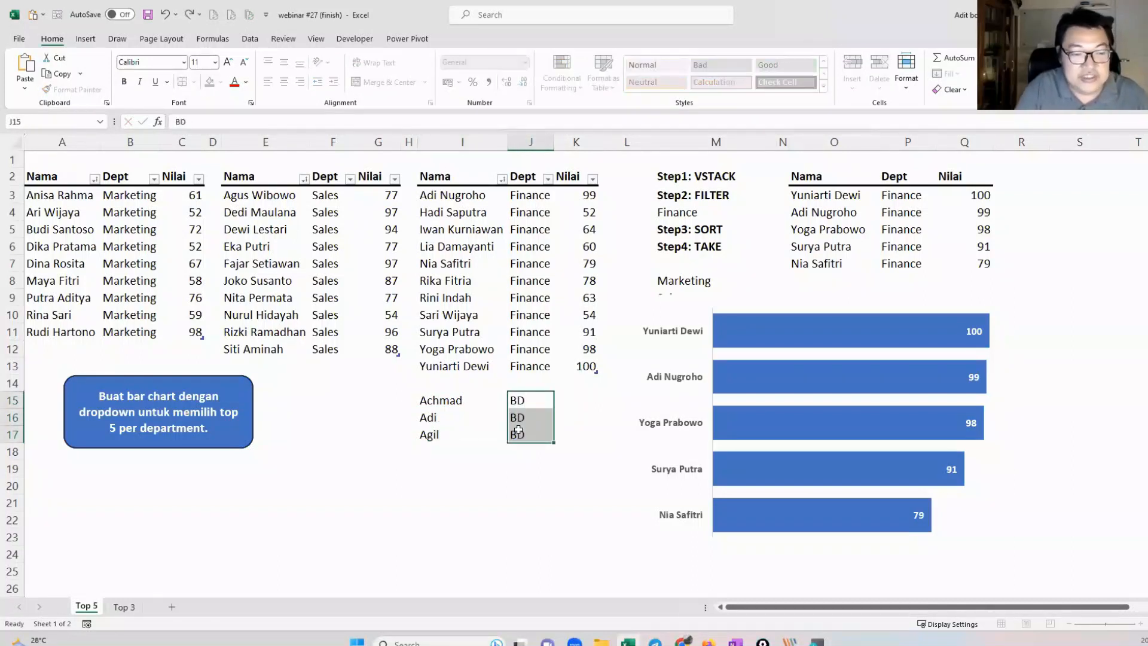
key("Return")
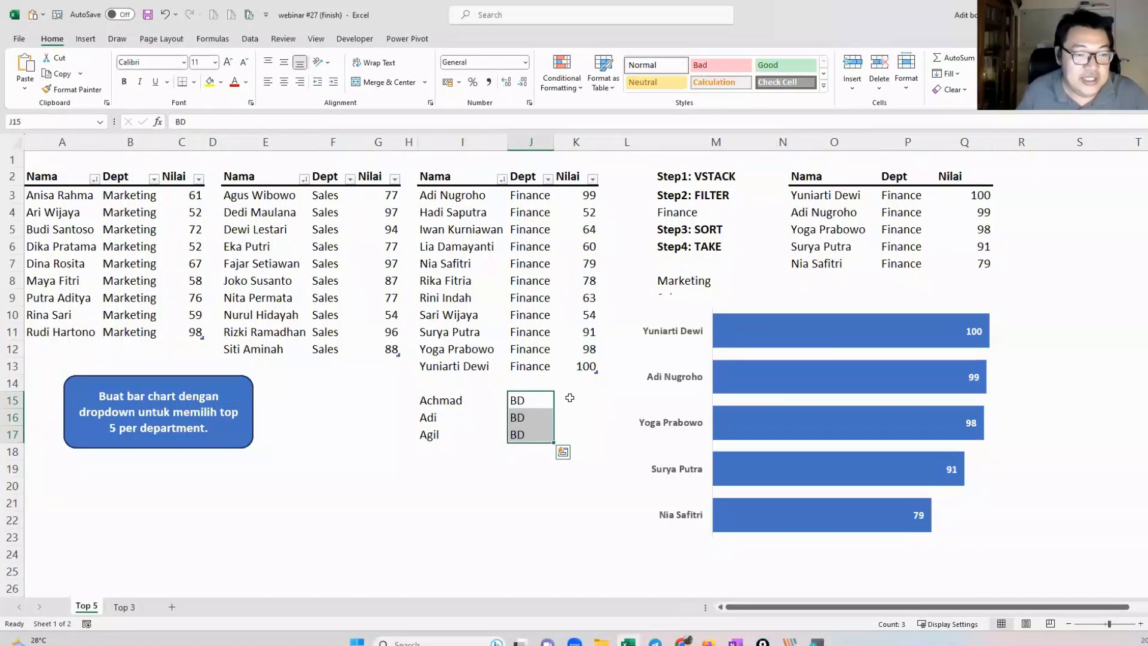
Step: Enter the scores 97, 95 and 94 in K15:K17 and move I15:K17 up one row so the rows join the Finance table
left_click(569, 397)
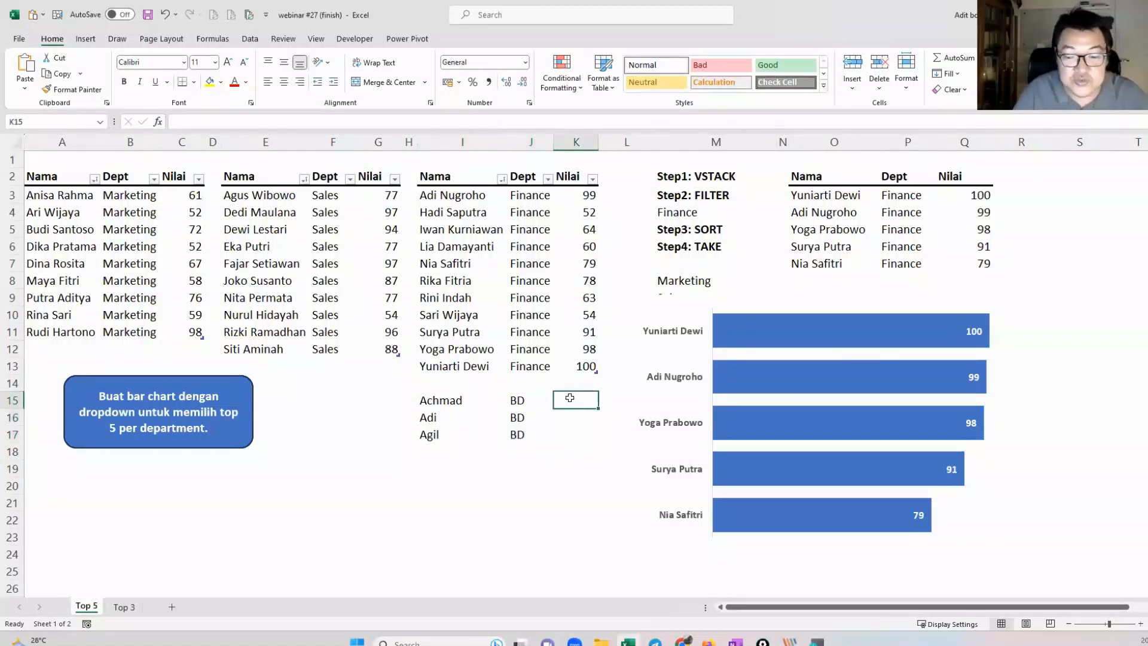
type("97")
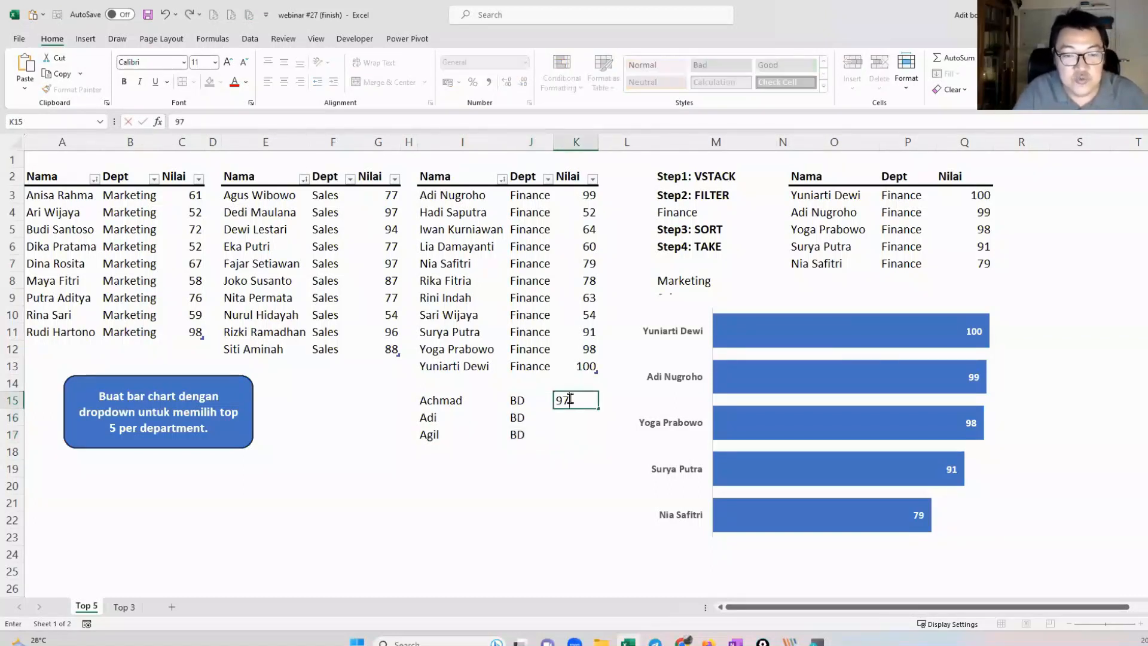
key("Return")
type("95")
key("Return")
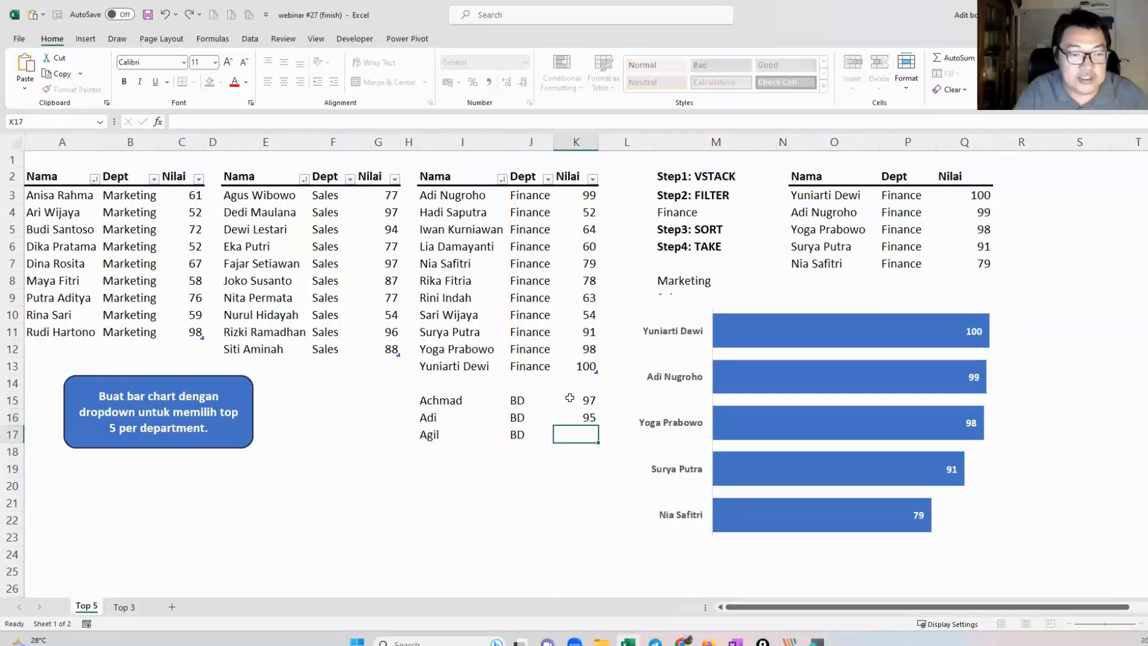
type("94")
key("Return")
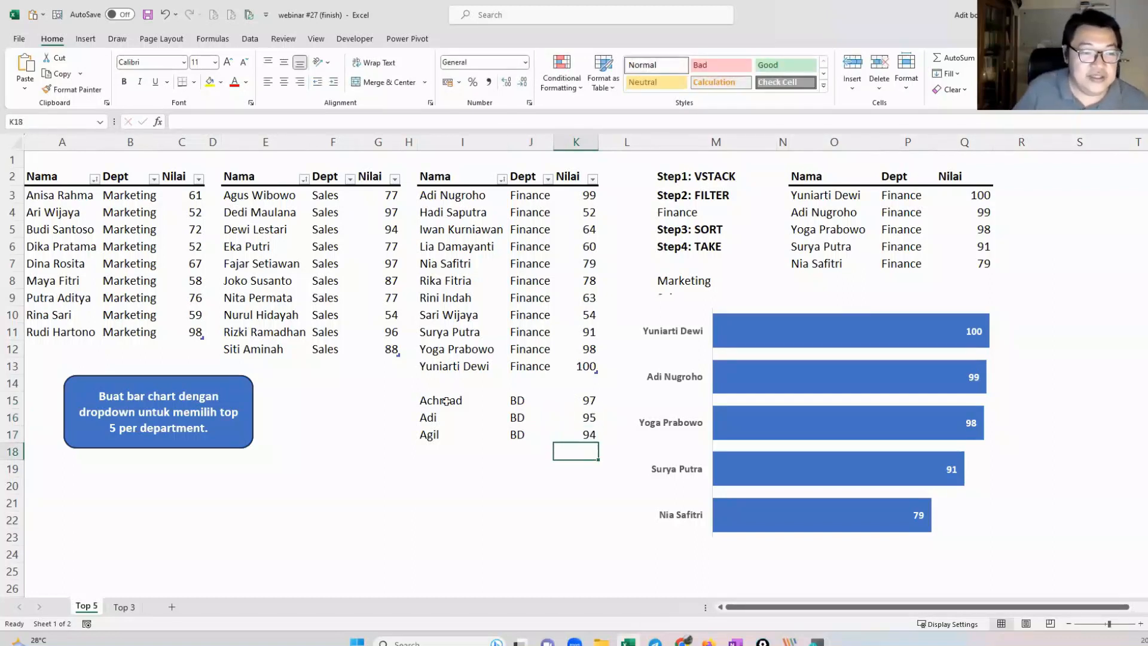
left_click_drag(448, 399, 573, 433)
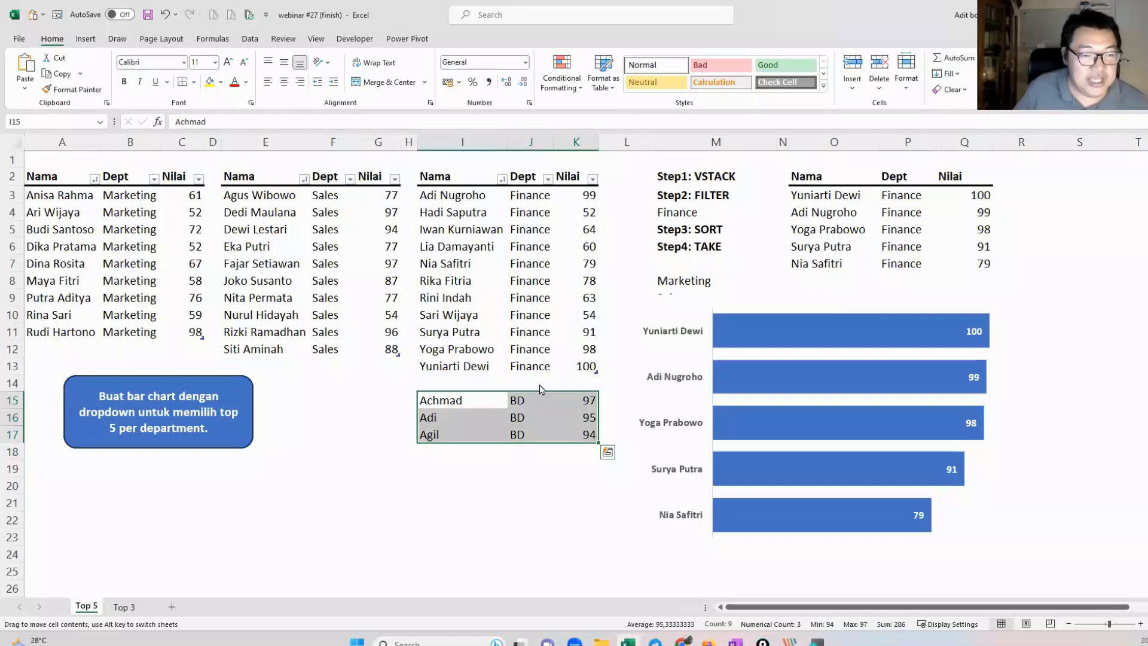
left_click_drag(540, 392, 540, 381)
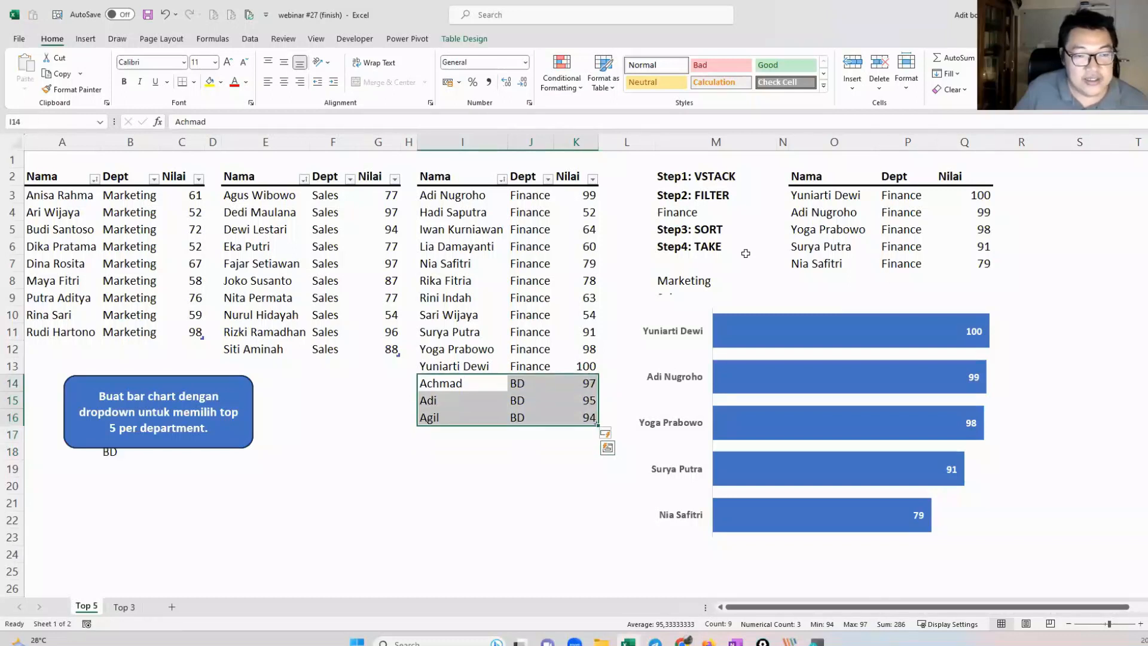
Step: Limit the TAKE formula in cell O3 to the top 3 rows
left_click(805, 197)
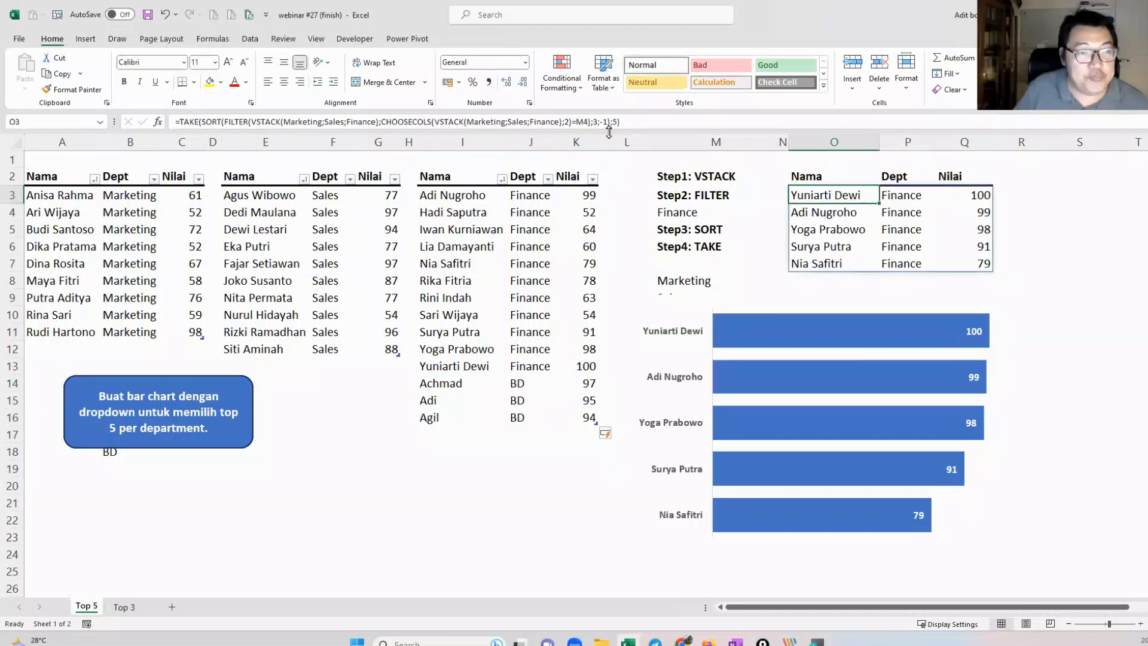
left_click(626, 123)
key("BackSpace")
key("BackSpace")
type("3)")
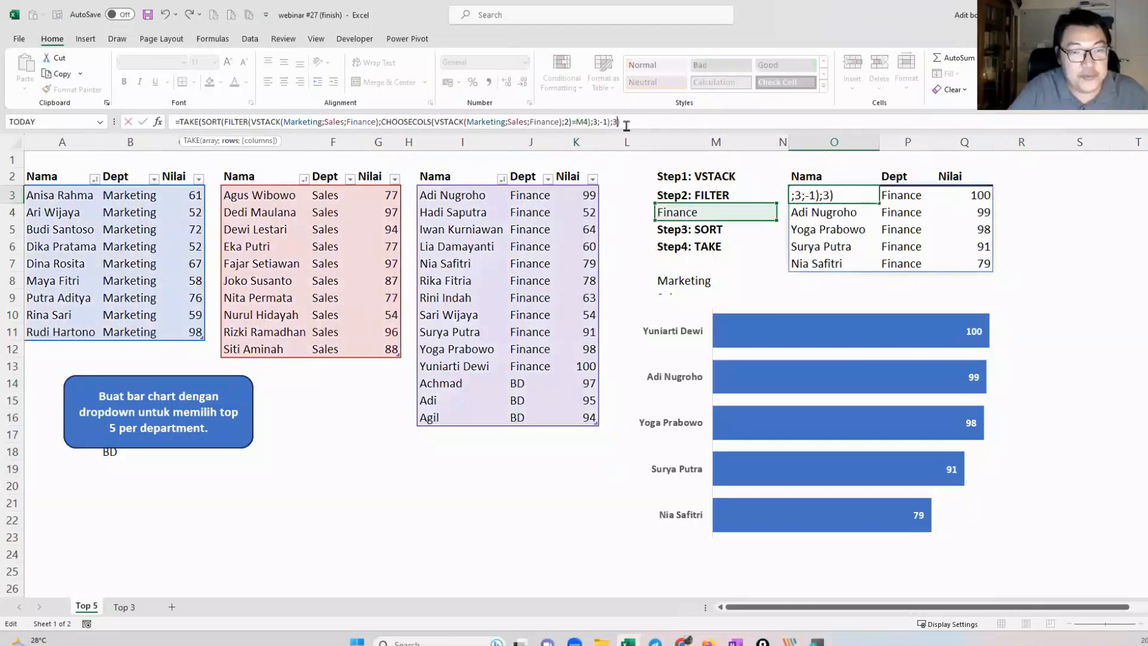
key("Return")
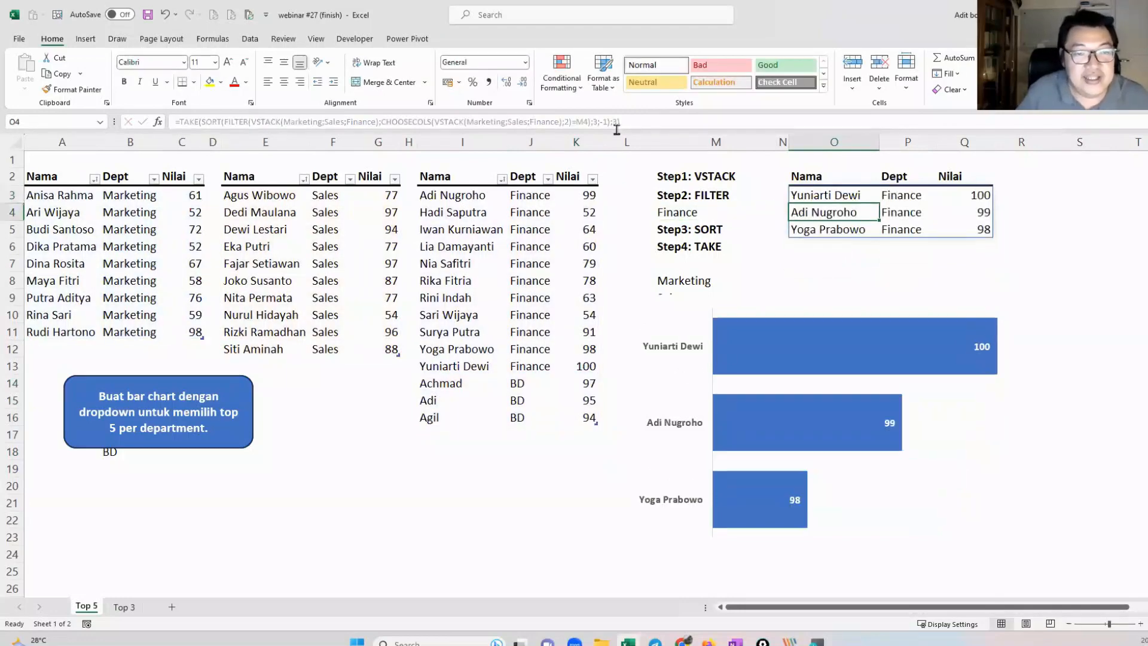
Step: Choose BD from the department dropdown in cell M4 to filter the ranking and its bar chart
left_click(730, 210)
left_click(781, 214)
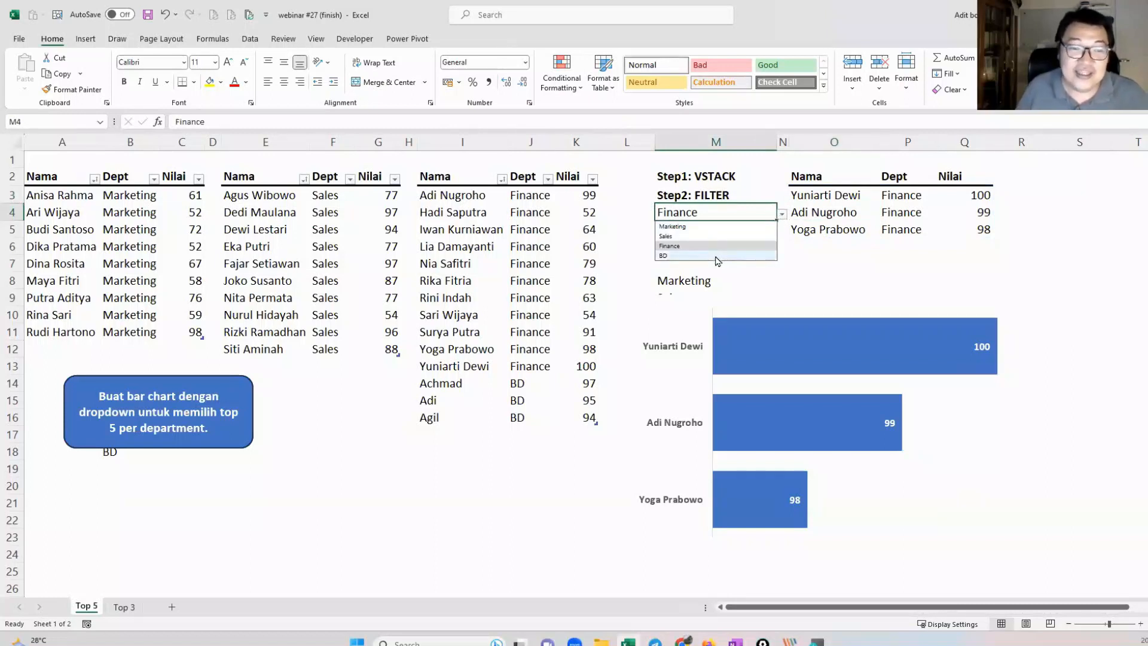
left_click(715, 256)
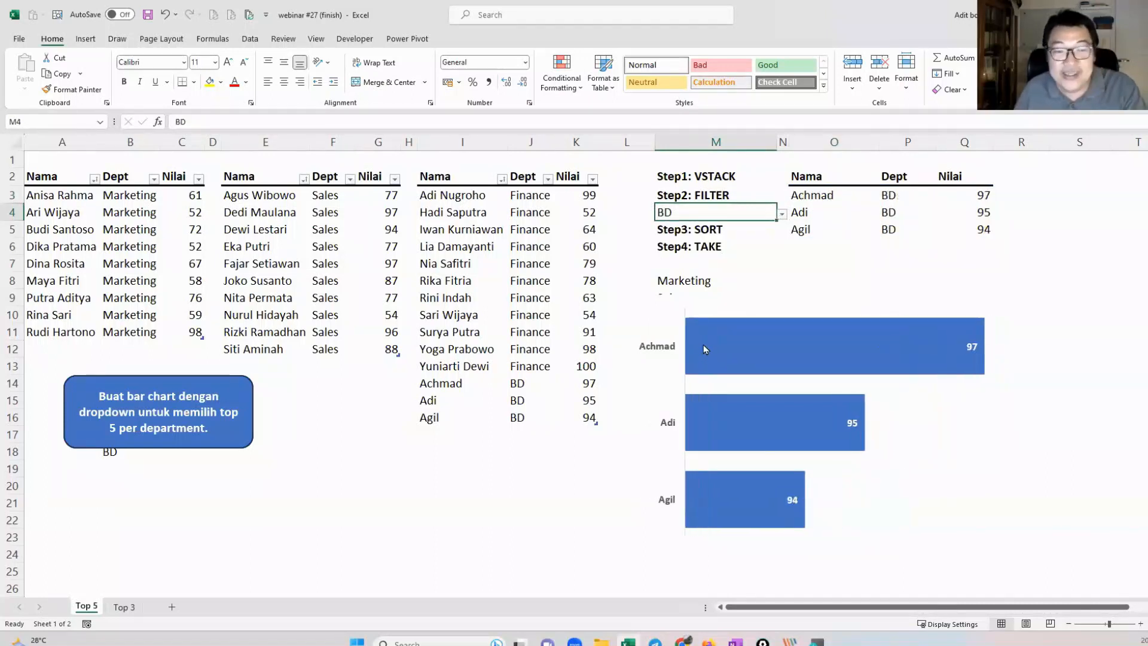
mouse_move(758, 506)
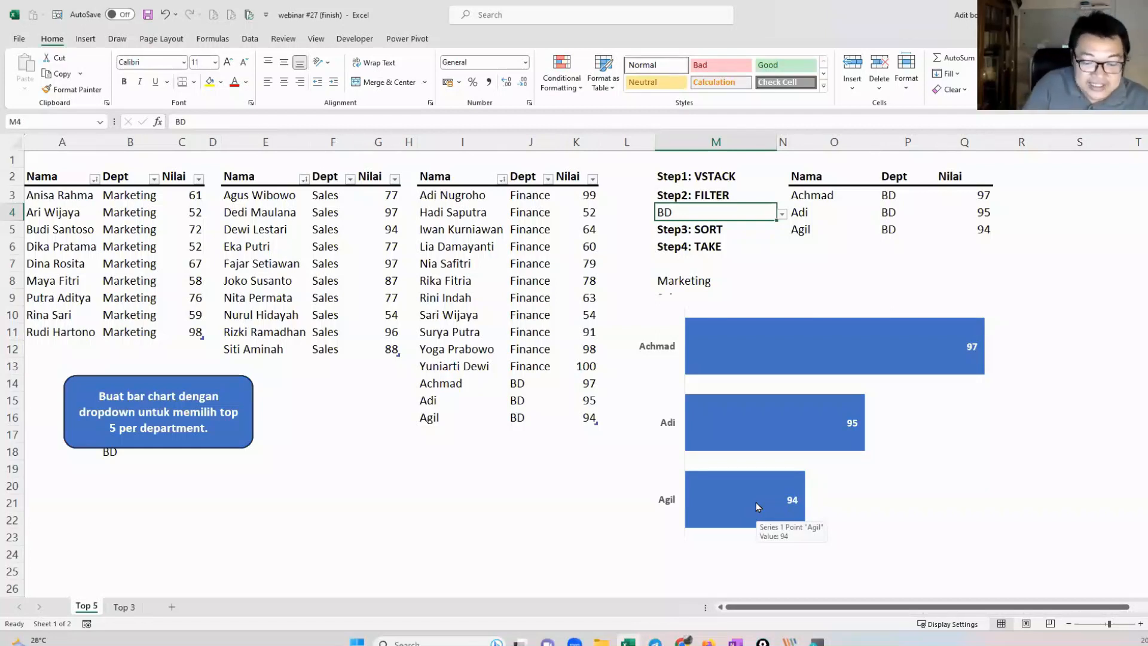
left_click(6, 142)
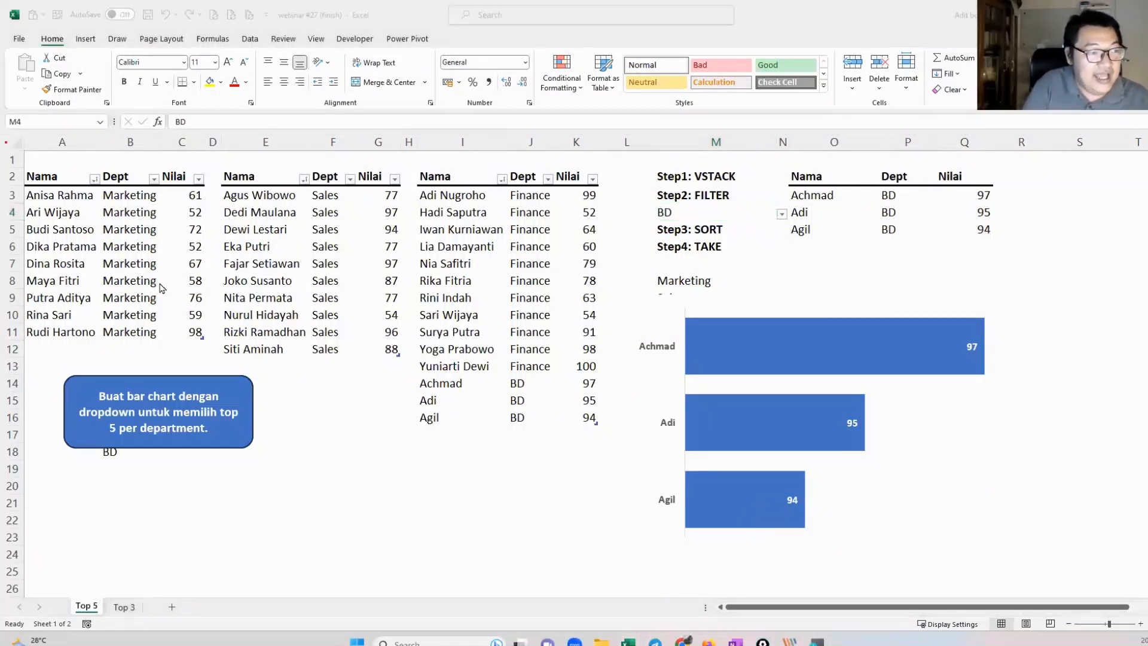
left_click_drag(161, 288, 622, 487)
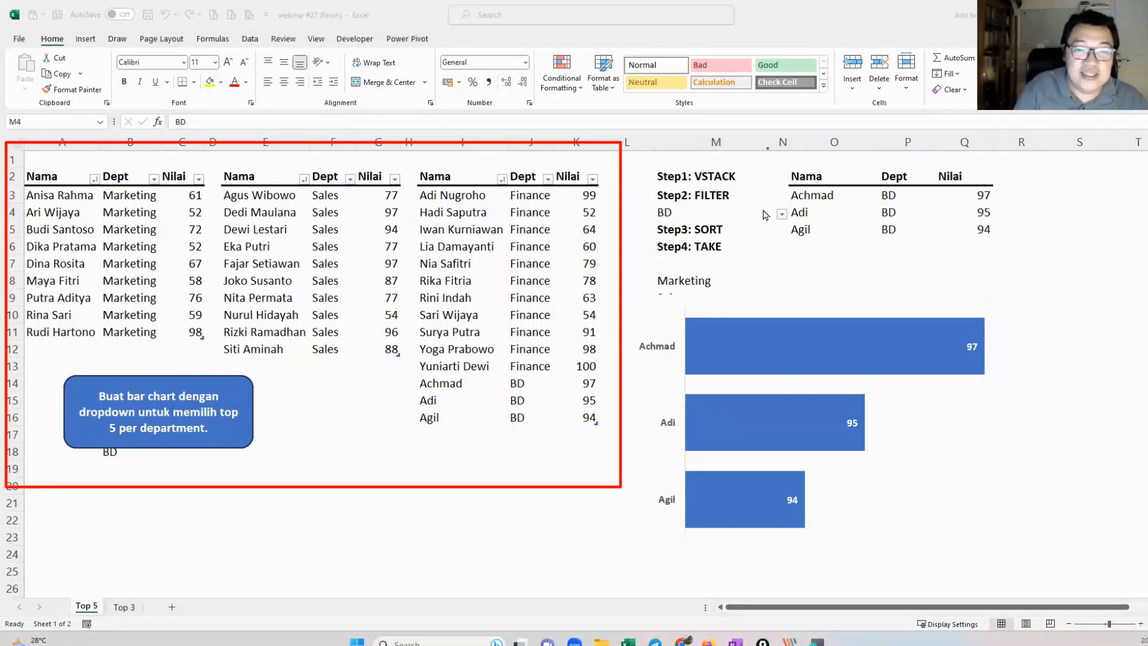
left_click_drag(767, 149, 789, 277)
left_click_drag(933, 302, 1009, 287)
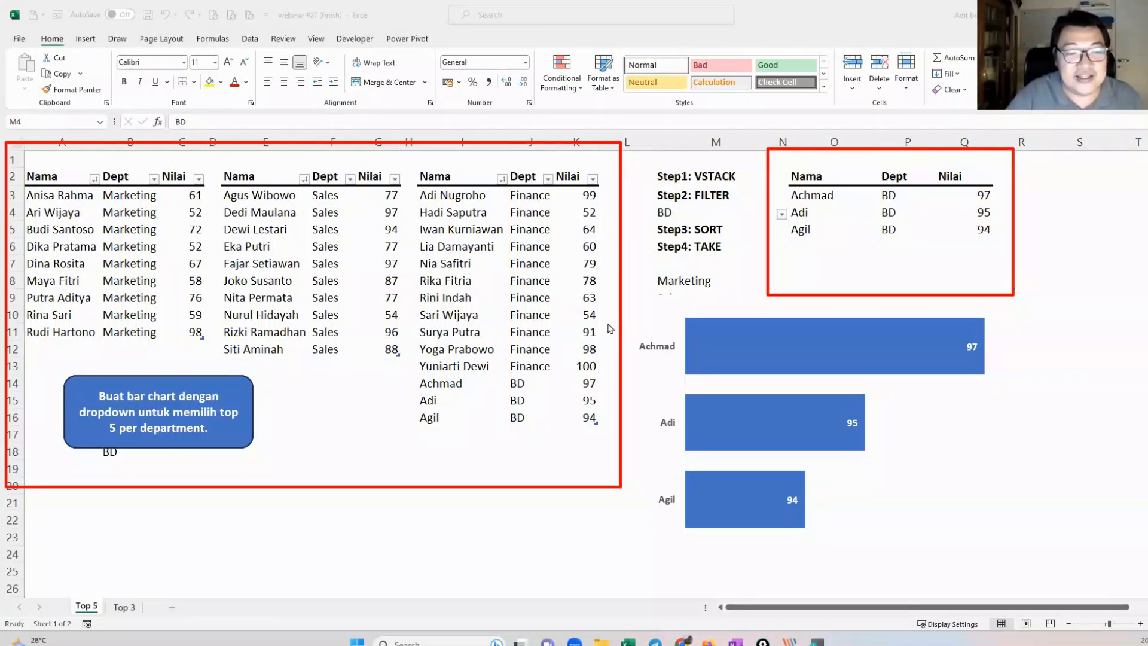
left_click_drag(634, 302, 842, 459)
mouse_move(895, 492)
left_mouse_down()
mouse_move(980, 554)
mouse_move(1020, 566)
mouse_move(1026, 549)
left_mouse_up()
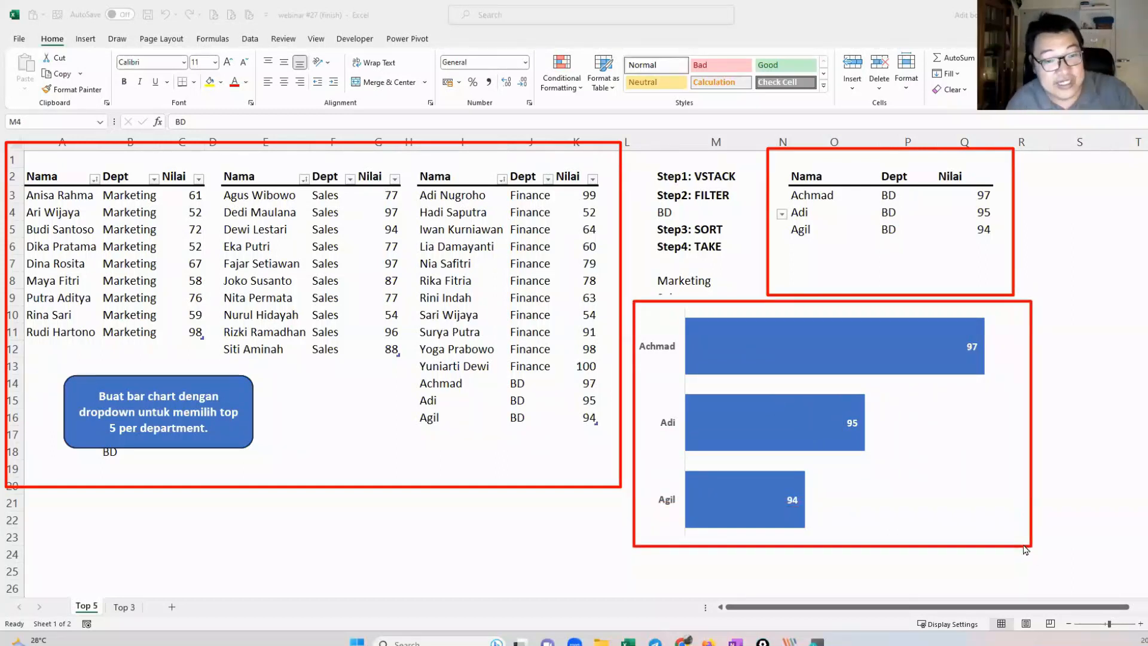
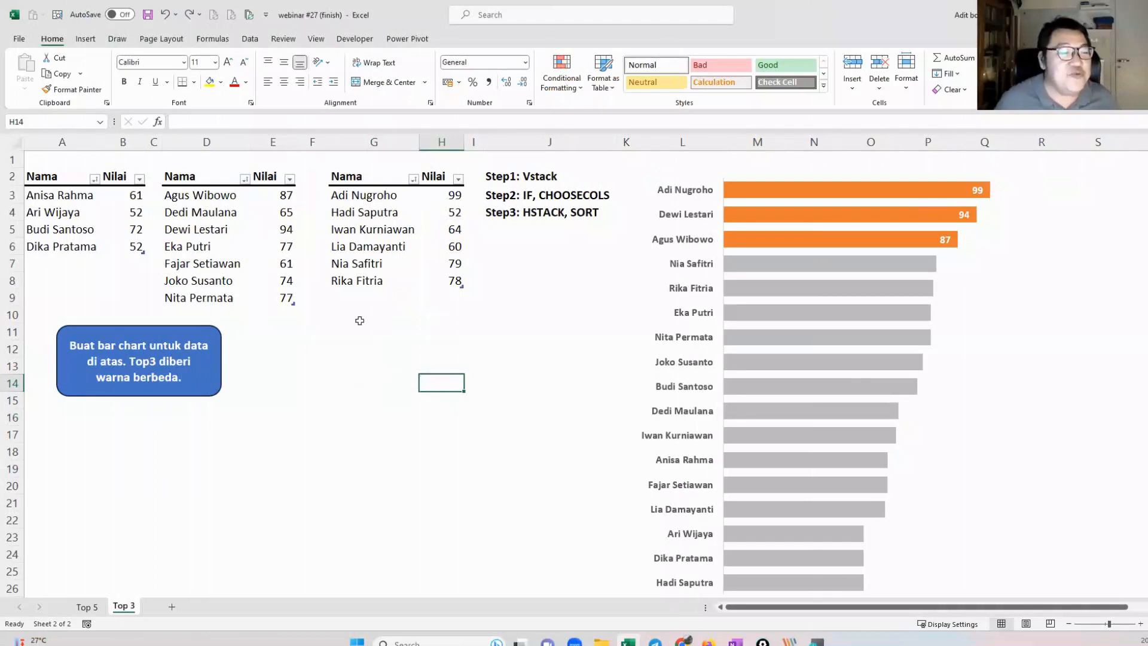
Step: Check the table names assigned to the first and second score tables on the Top 3 sheet
left_click_drag(75, 176, 163, 250)
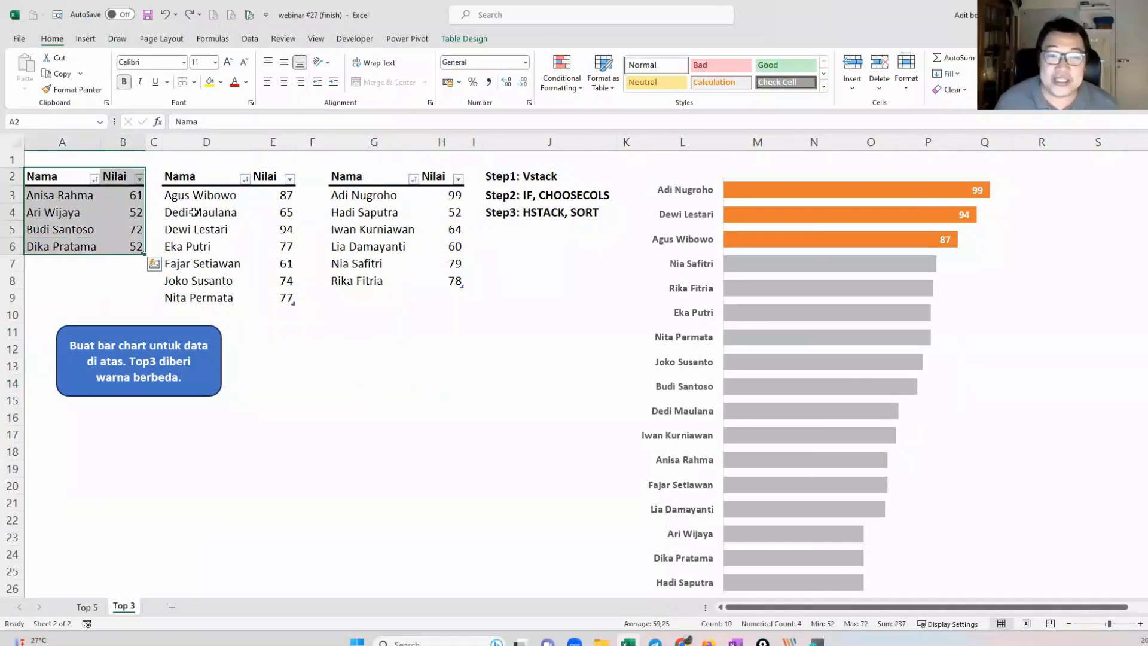
left_click(110, 197)
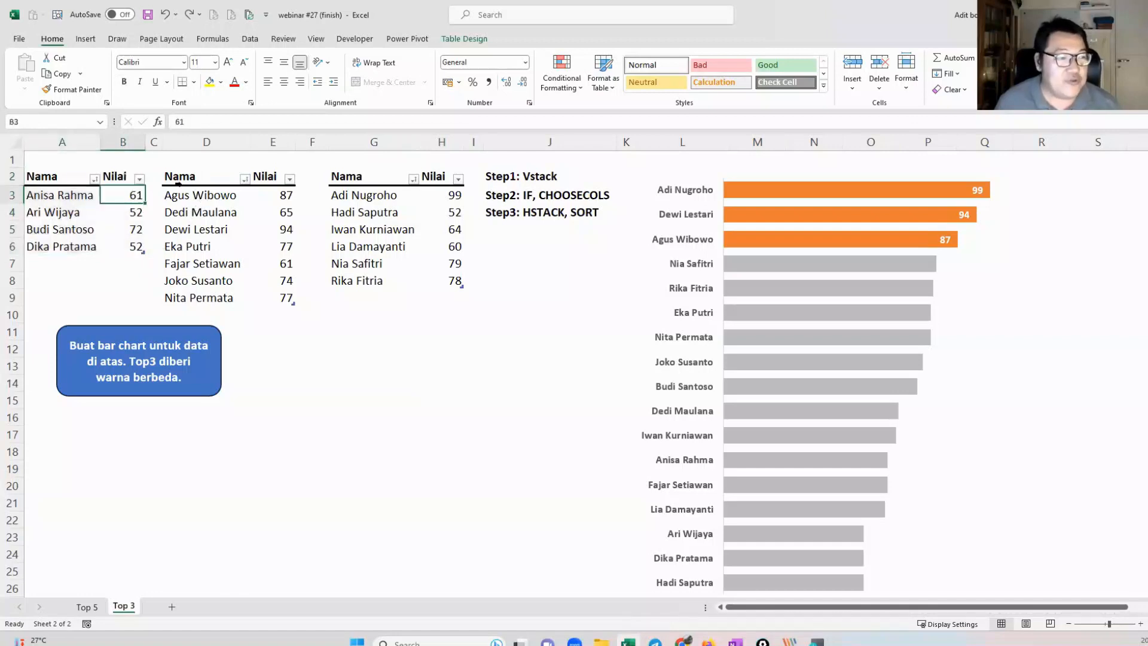
left_click(447, 41)
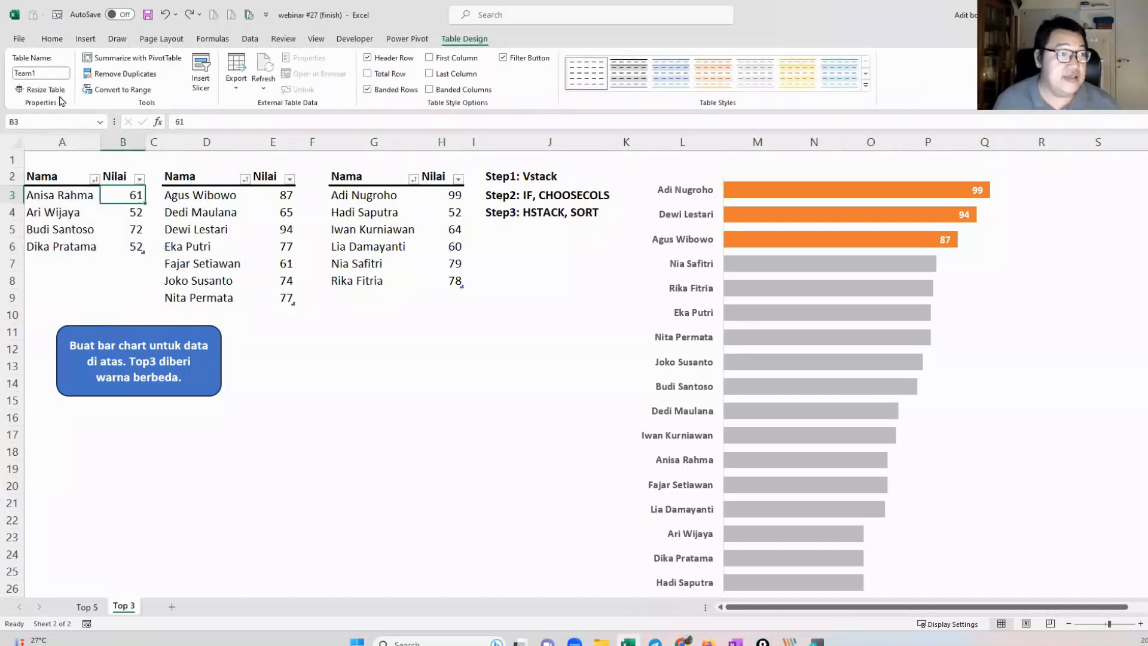
left_click(199, 196)
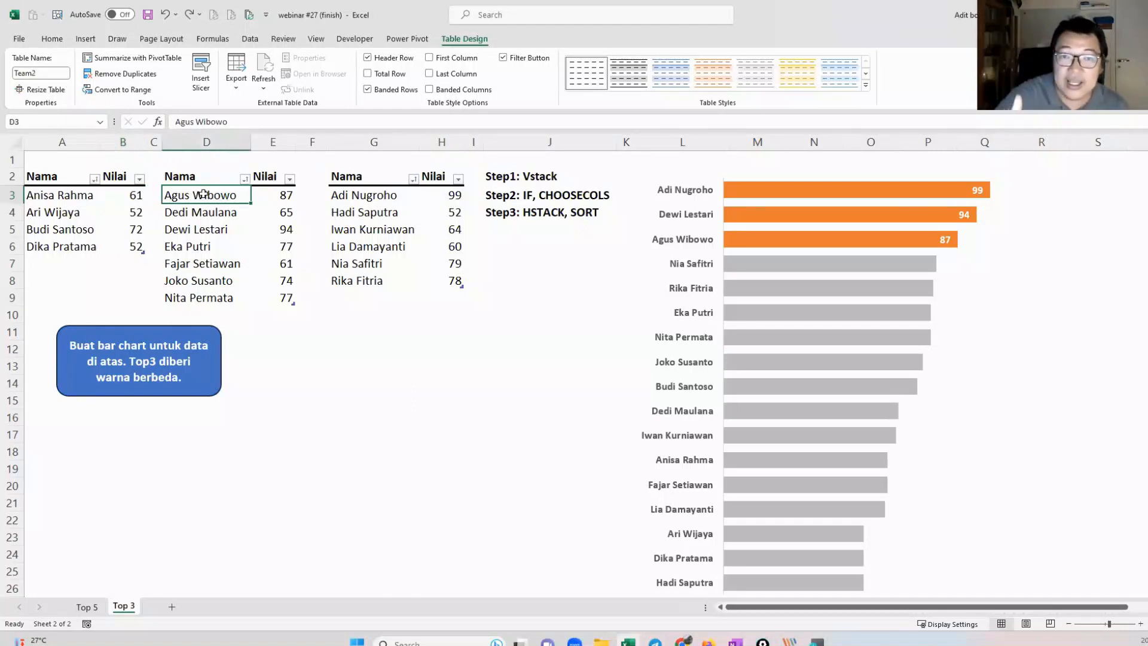
Step: Check the table name assigned to the third score table and highlight the task text in the blue note
left_click(363, 209)
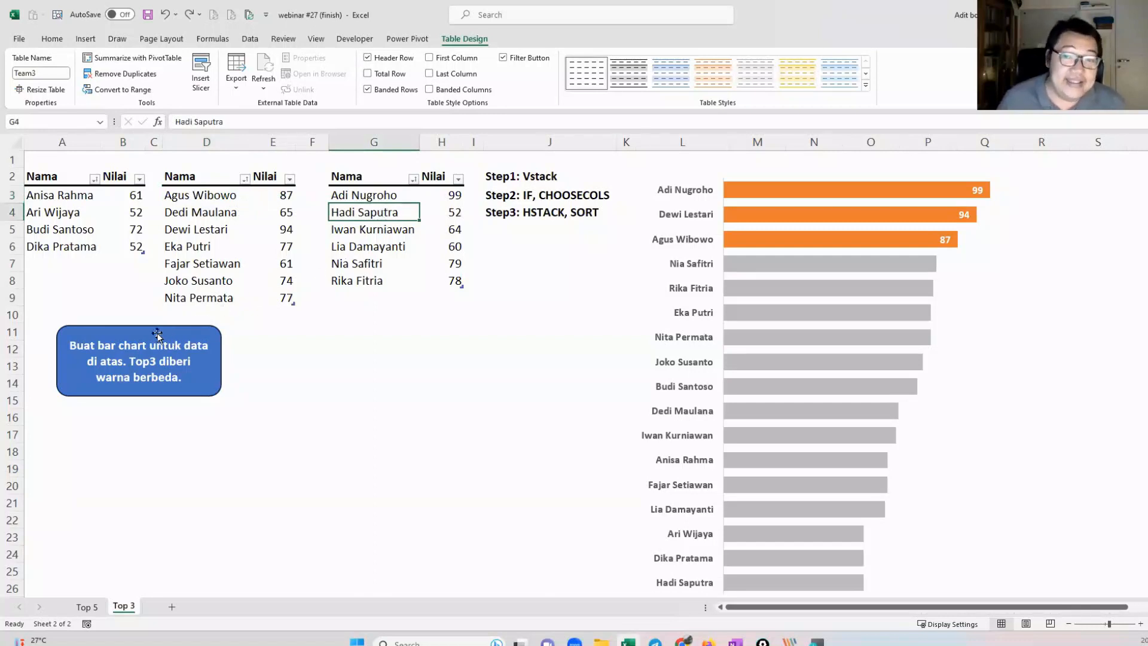
left_click_drag(70, 345, 215, 363)
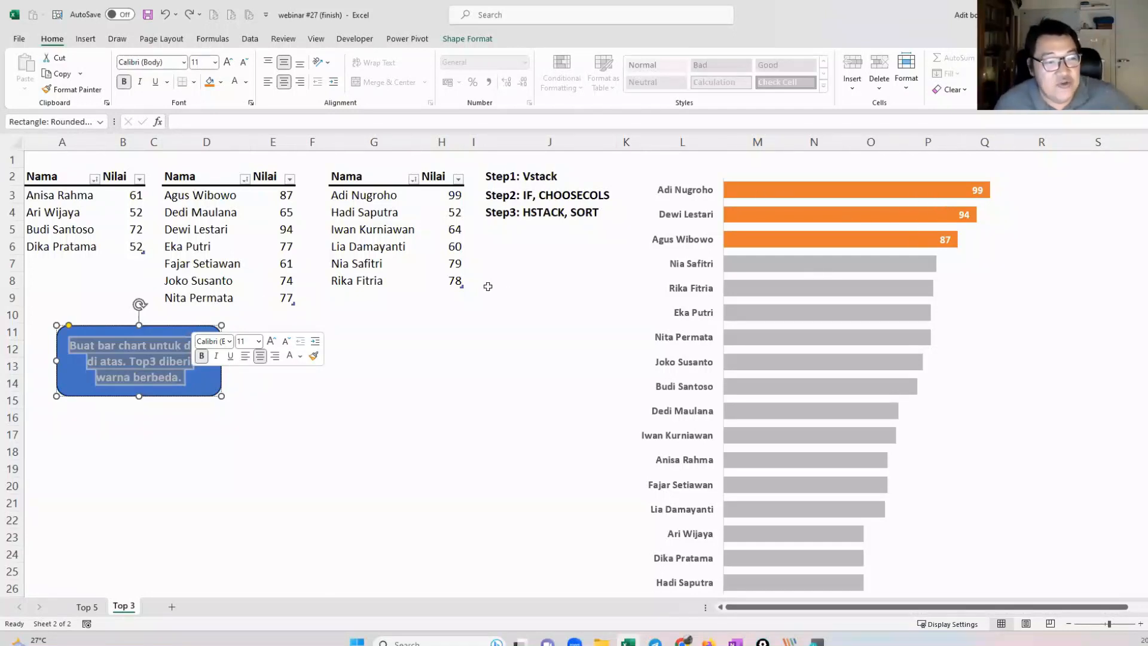
Step: Test the chart with a score of 100 in cell H8, and undo the change
left_click(420, 286)
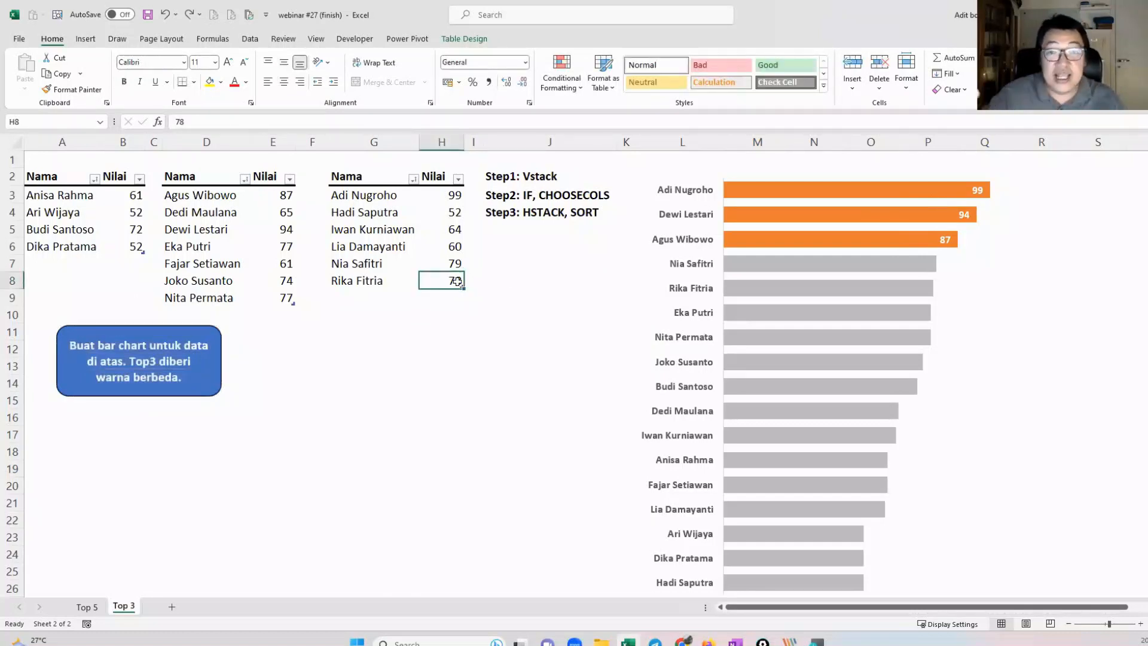
type("100")
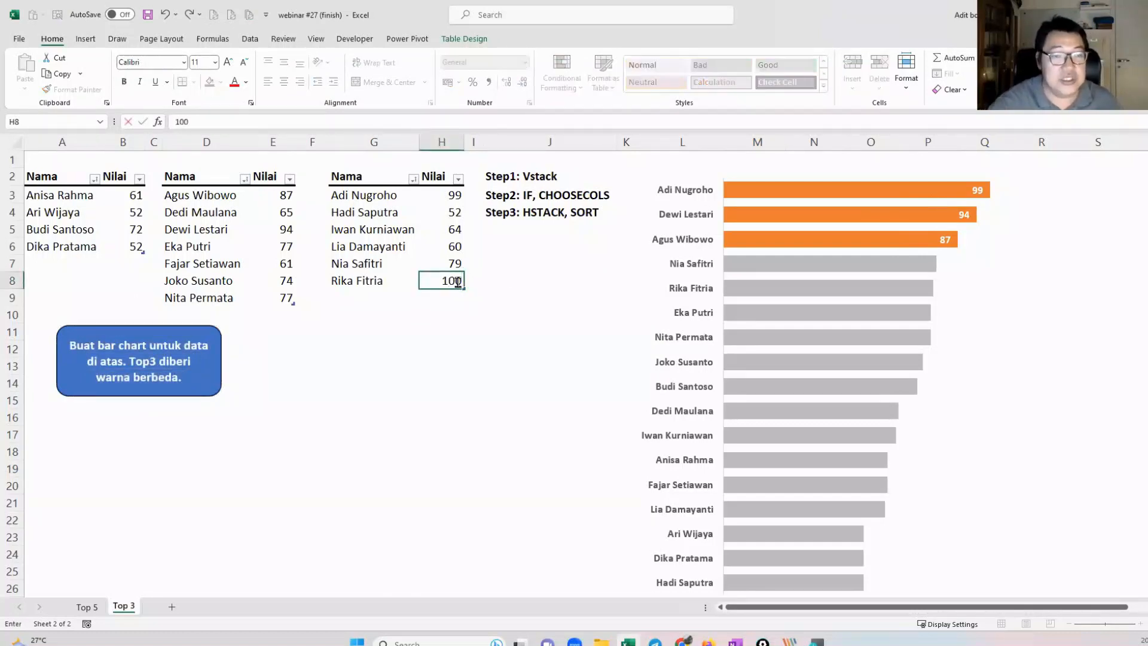
key("Return")
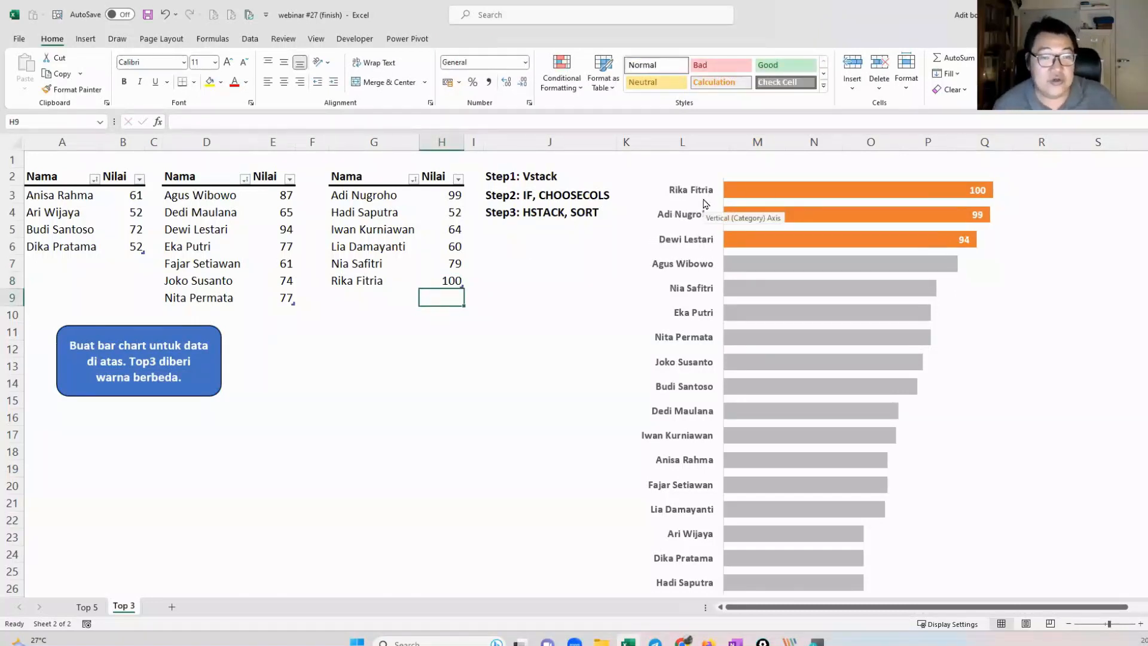
key("ctrl+z")
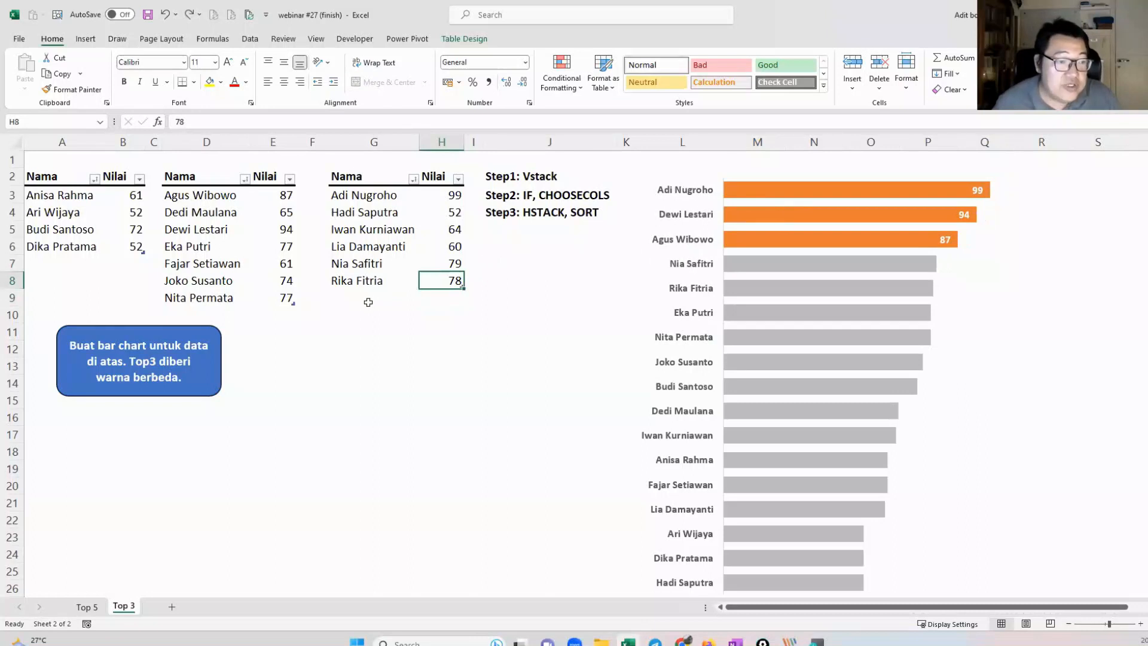
Step: Enter a person's name and the score 100 in G10:H10 and move both cells up to row 9, directly below the third table
left_click(366, 306)
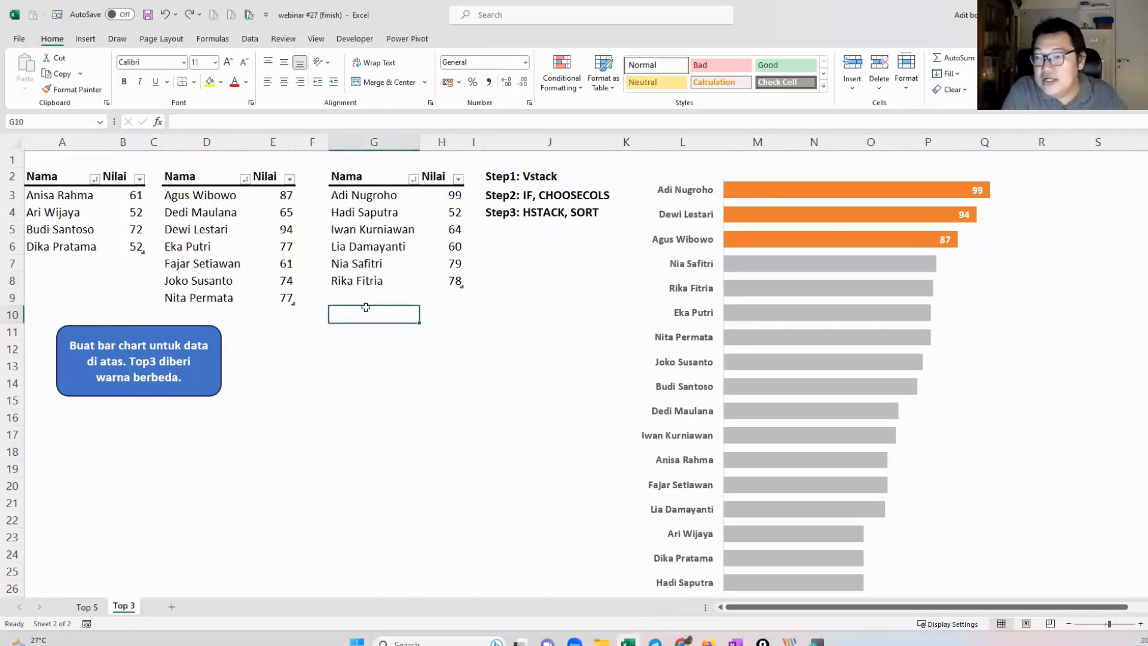
type("Andi")
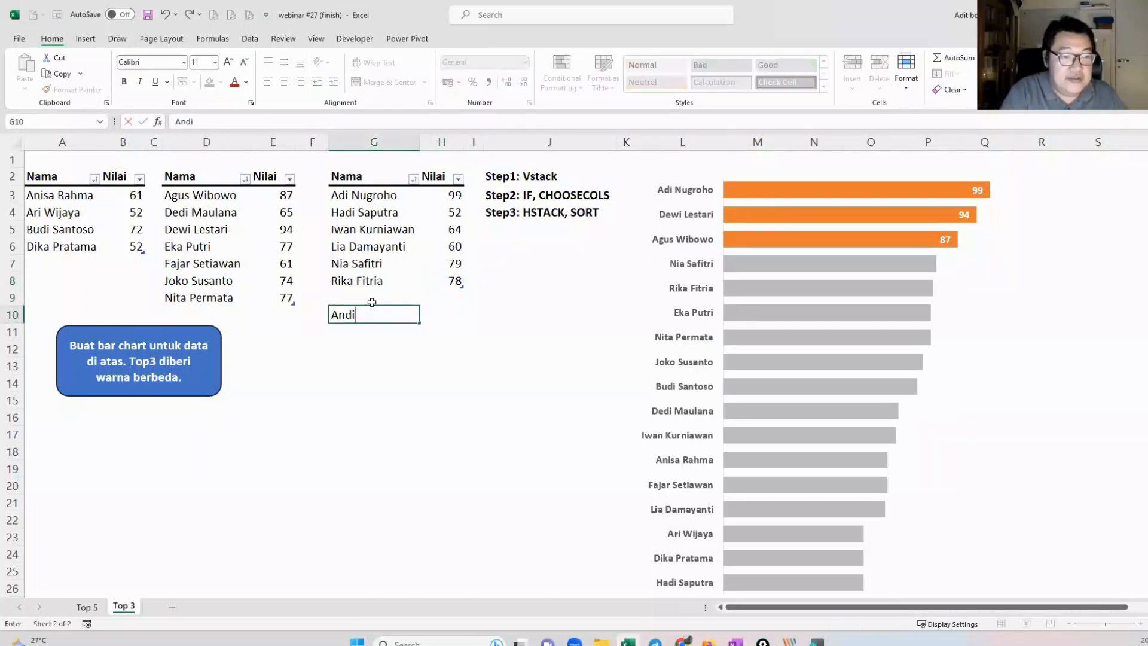
key("Tab")
type("100")
key("Return")
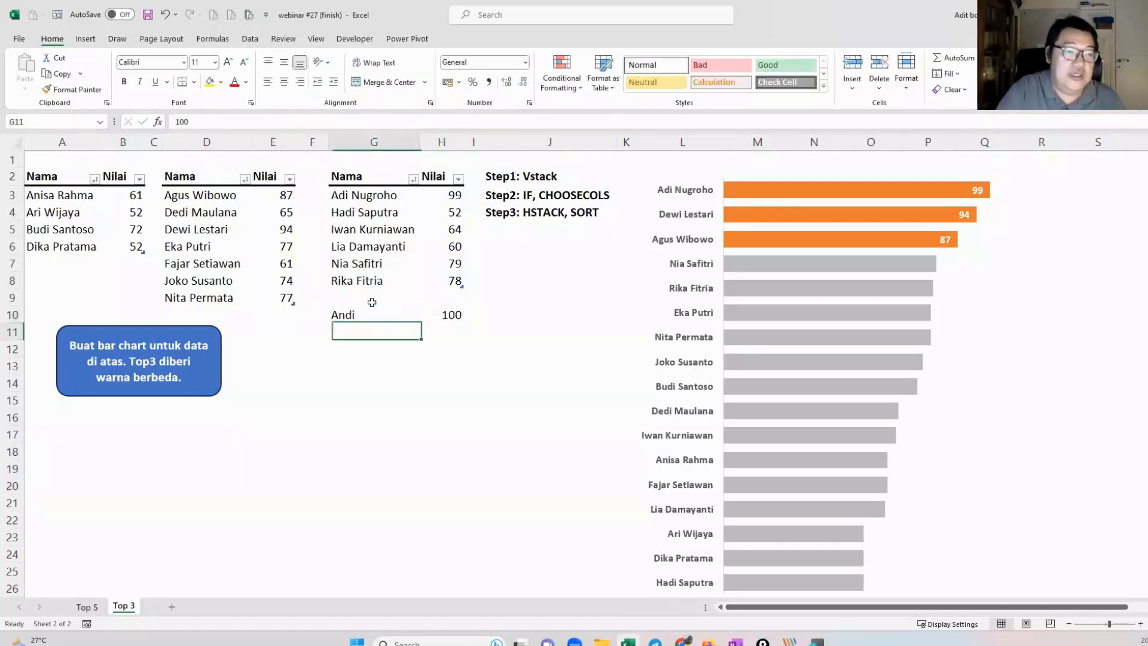
left_click_drag(387, 308, 443, 298)
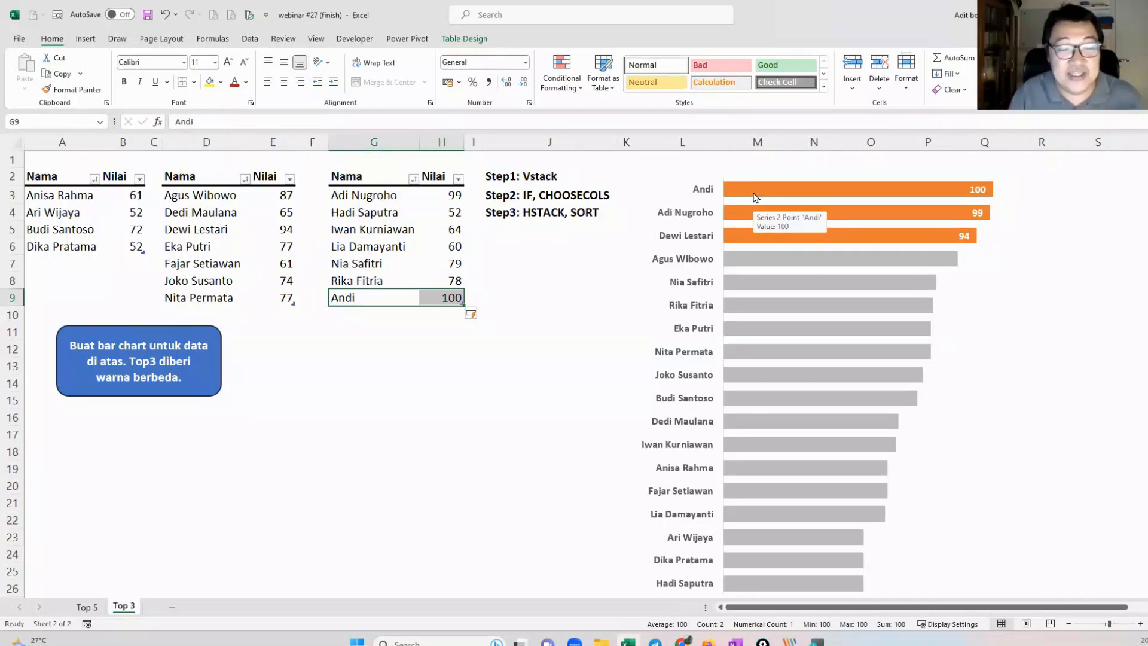
Step: Undo the third table's expansion and the row's move, and clear the test entry from G10:H10
key("ctrl+z")
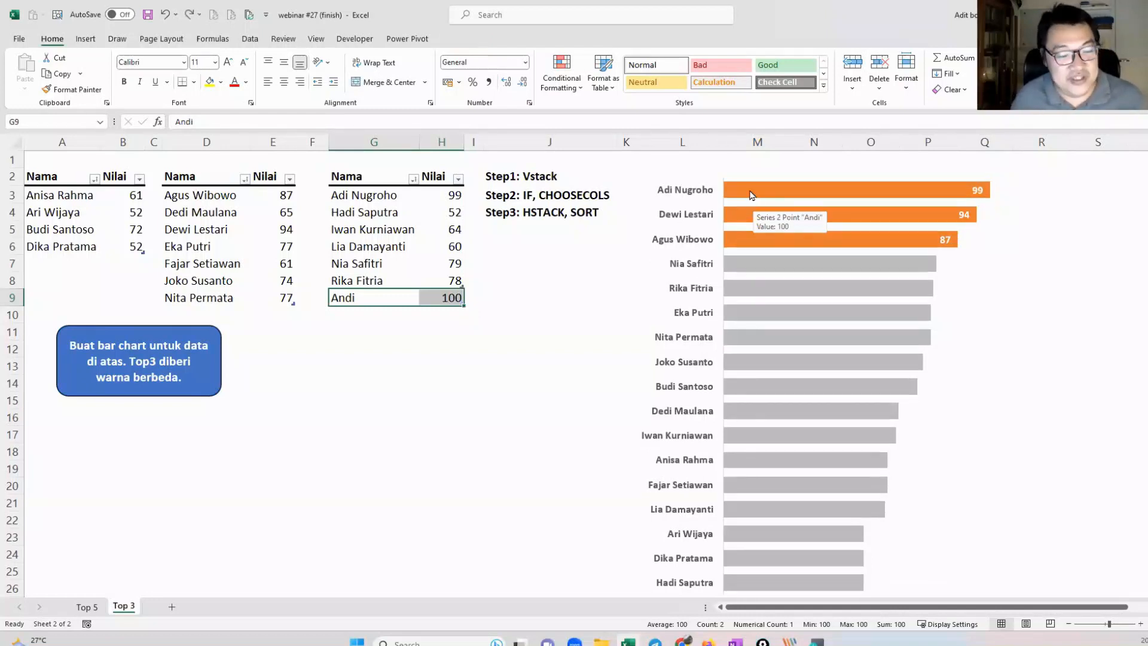
key("ctrl+z")
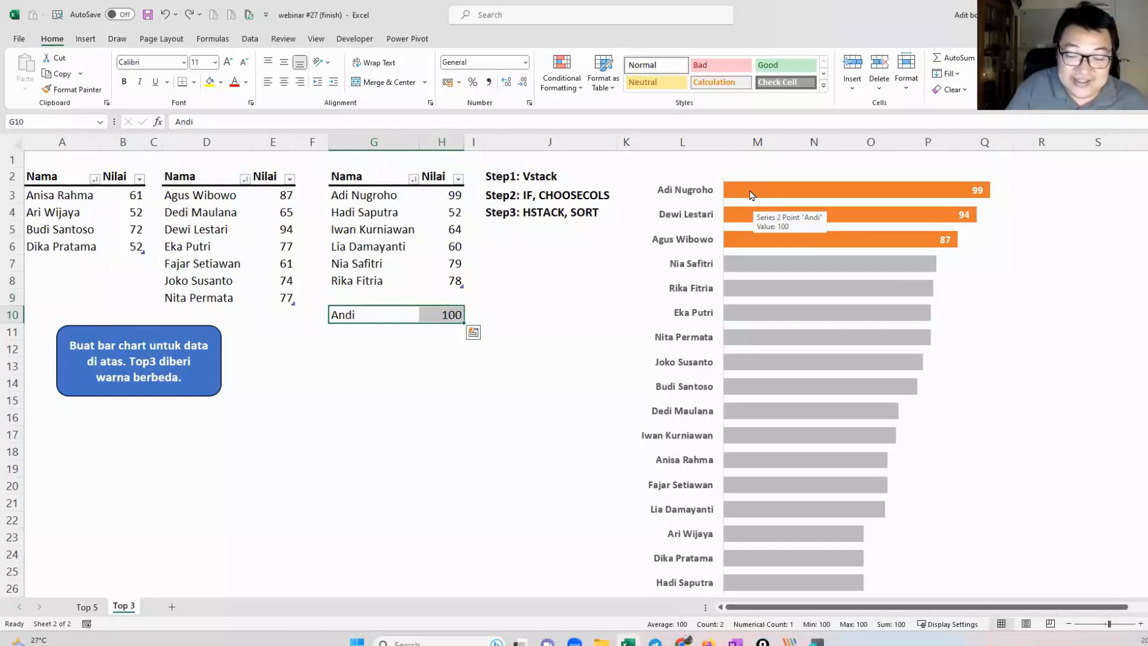
key("Delete")
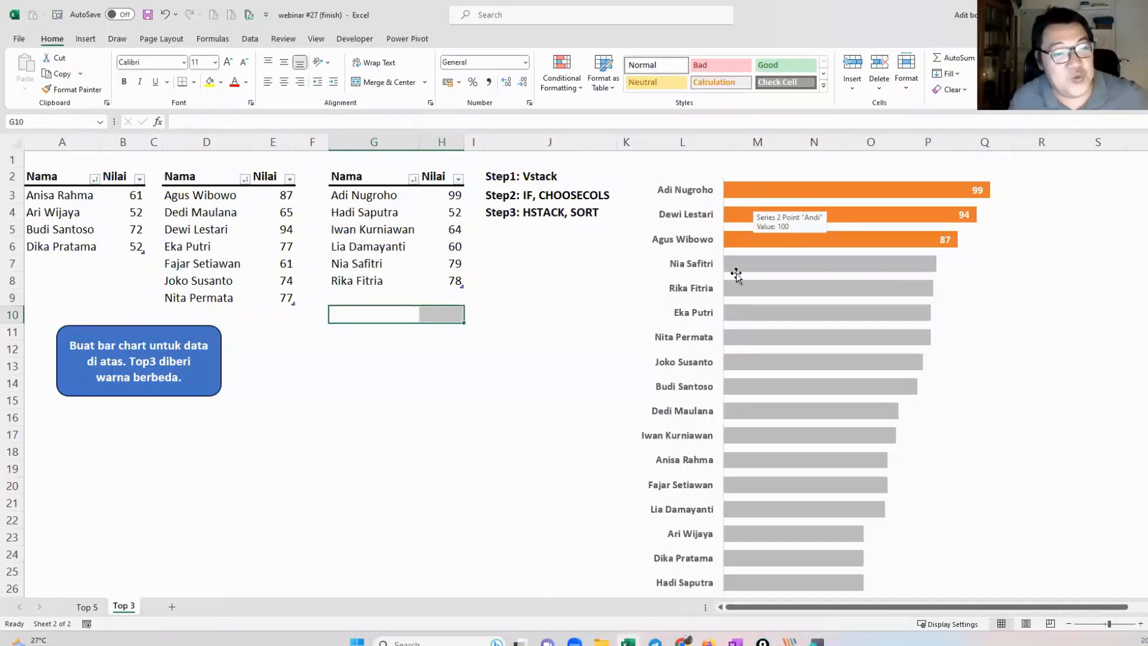
Step: Delete the finished Top 3 bar chart from the sheet
left_click(576, 326)
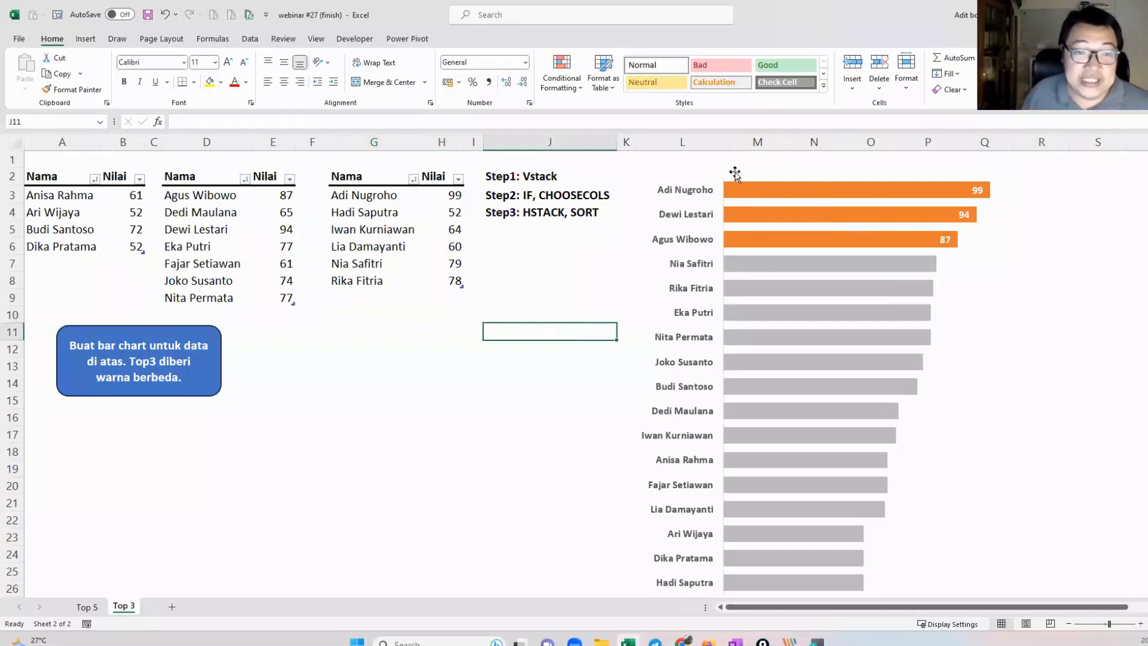
left_click(714, 173)
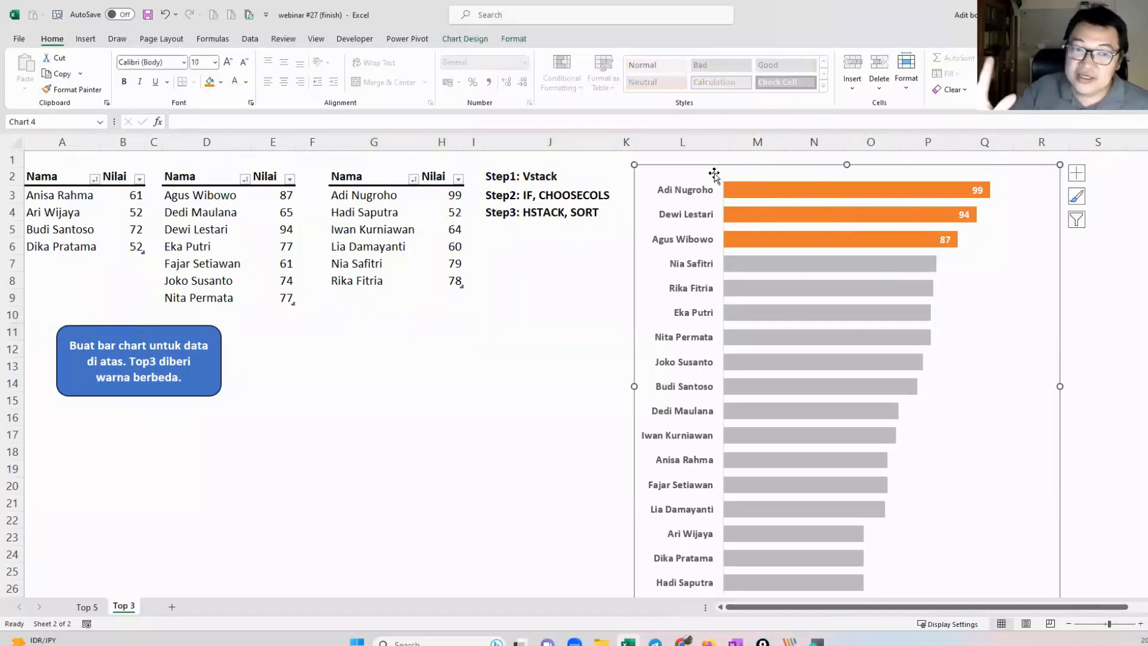
key("Delete")
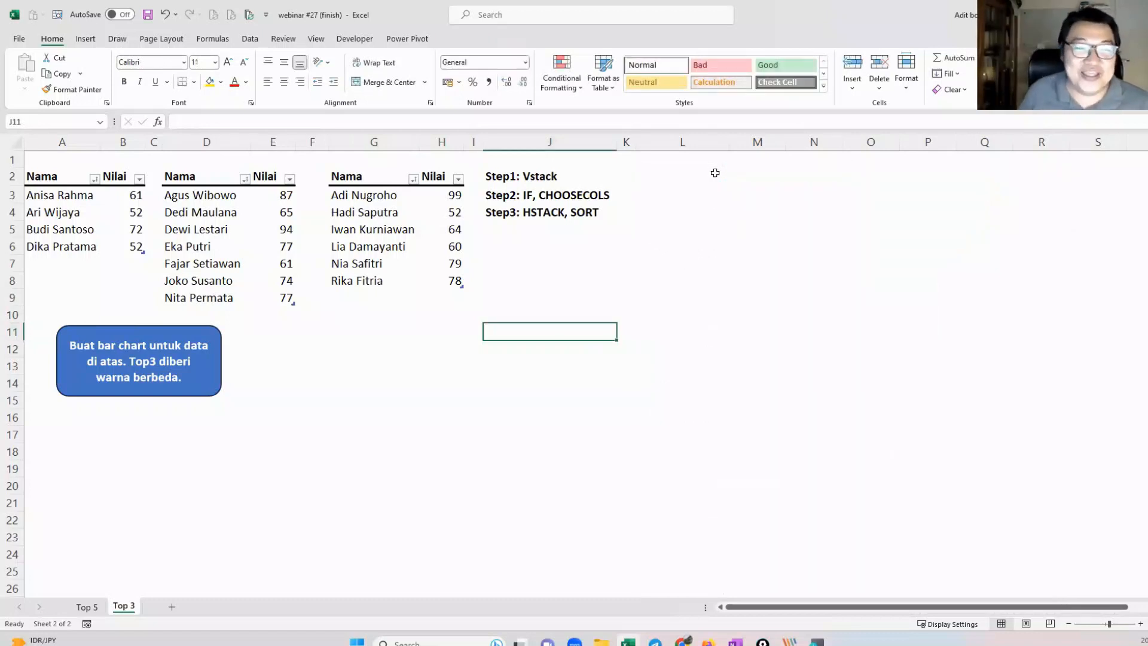
Step: Copy the Nama and Nilai headers from G2:H2 to L2:M2
left_click(674, 176)
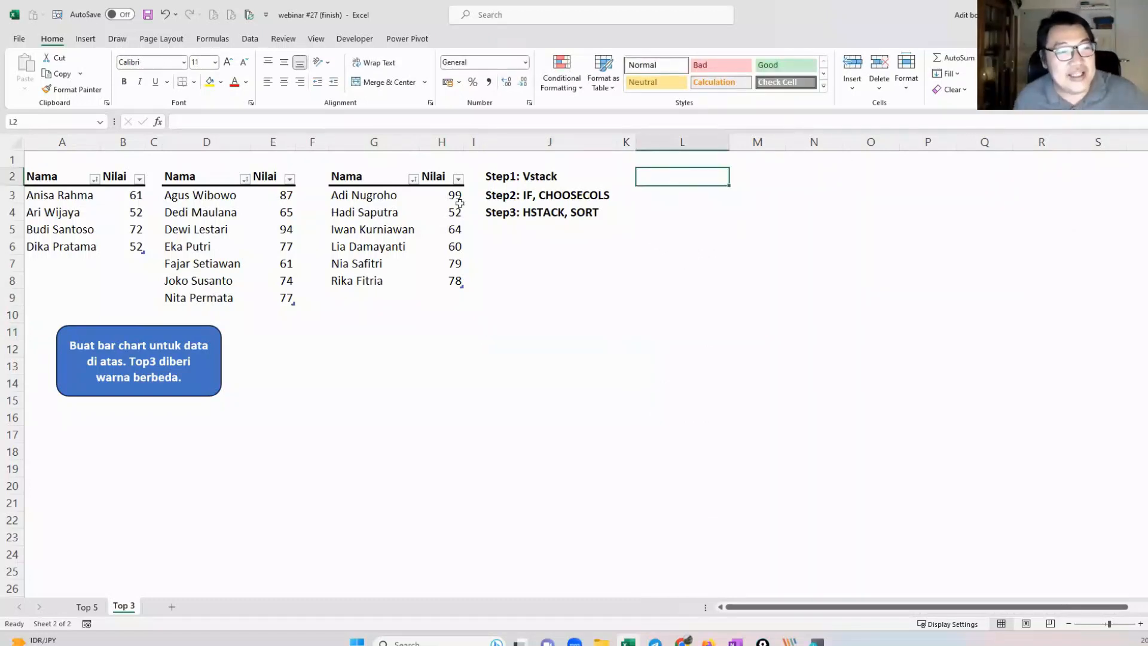
left_click_drag(362, 178, 431, 180)
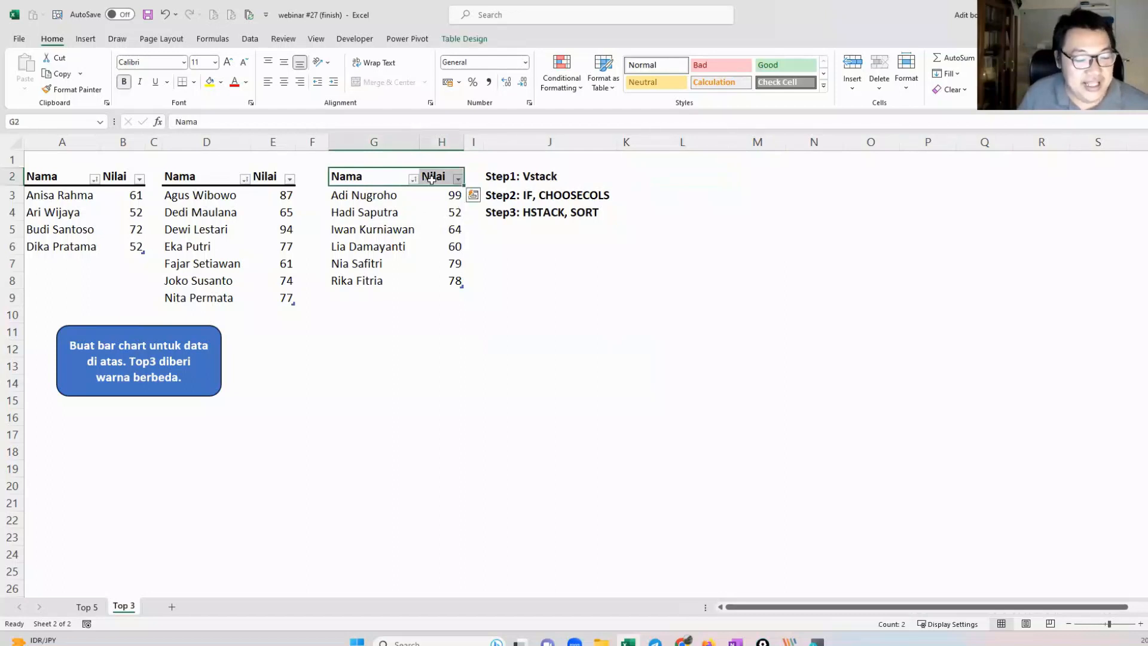
key("ctrl+c")
left_click(686, 182)
key("ctrl+v")
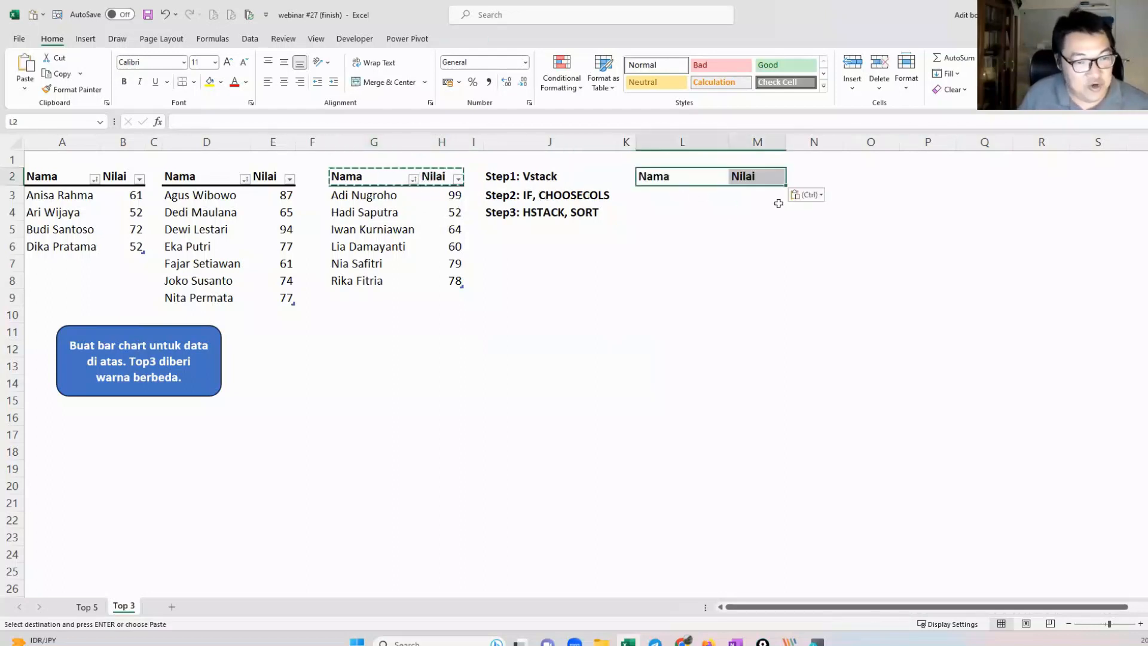
Step: Stack the three score tables in cell L3 with the formula =VSTACK(A3:B6;D3:E9;G3:H8)
left_click(689, 195)
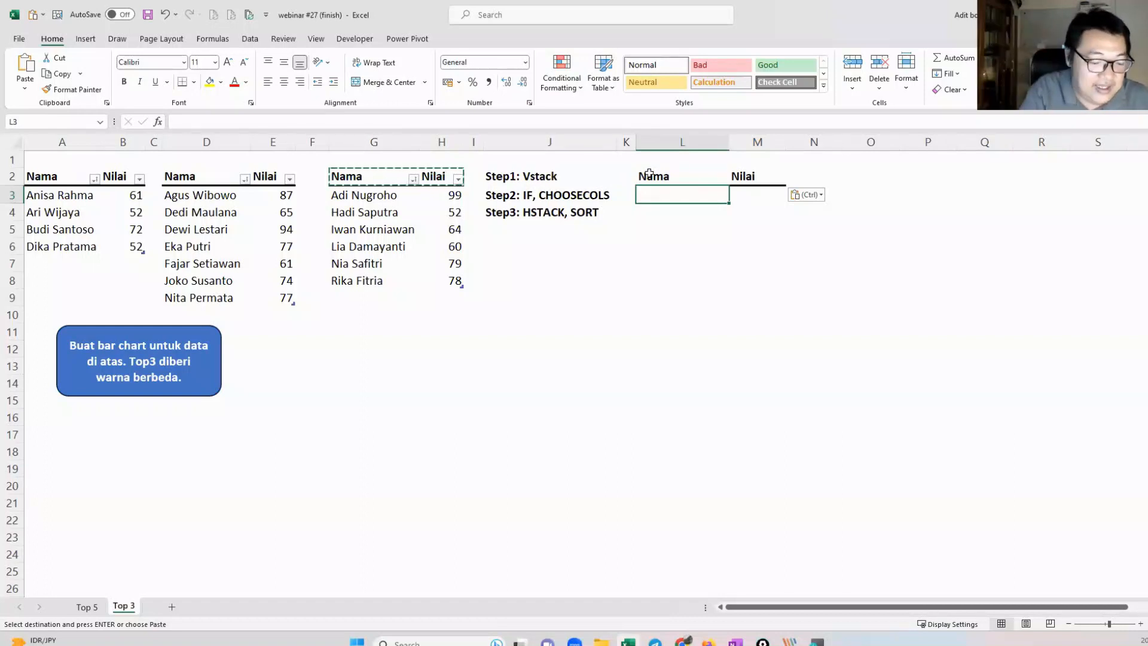
key("Escape")
type("=VSTACK(")
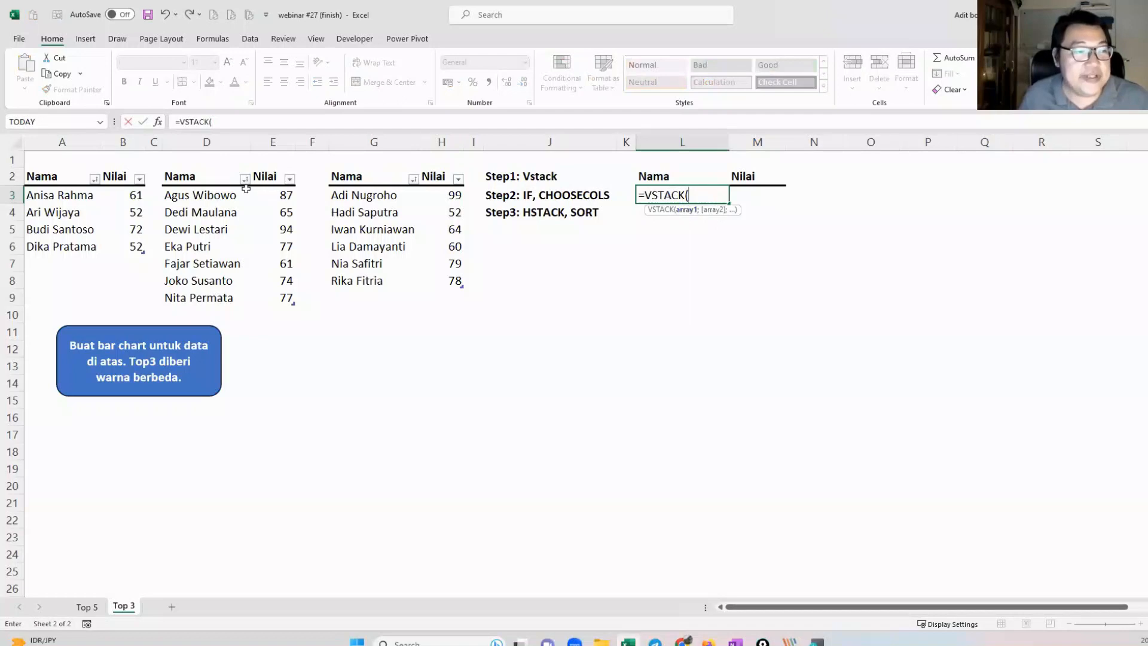
left_click(25, 167)
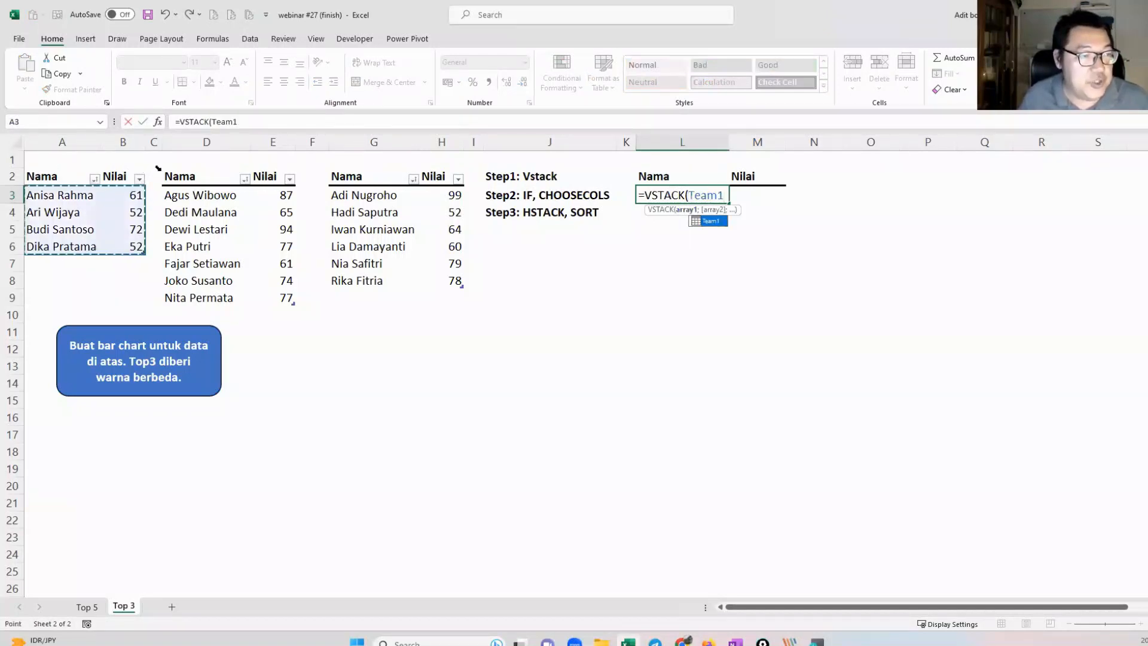
type(";")
left_click(159, 168)
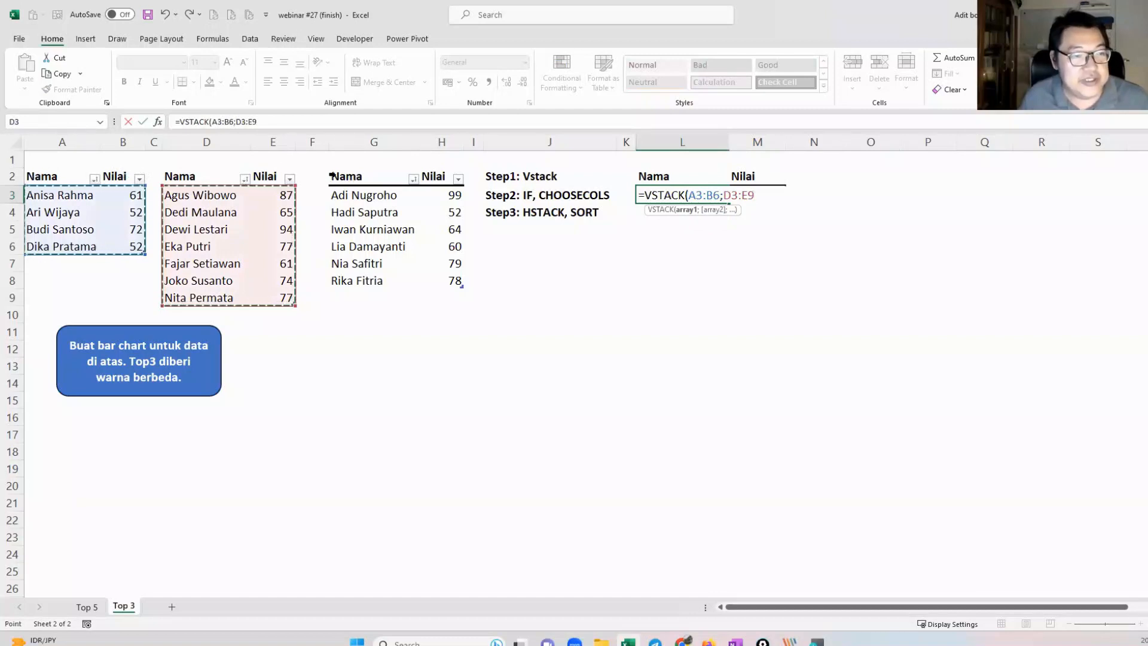
type(";")
left_click(328, 169)
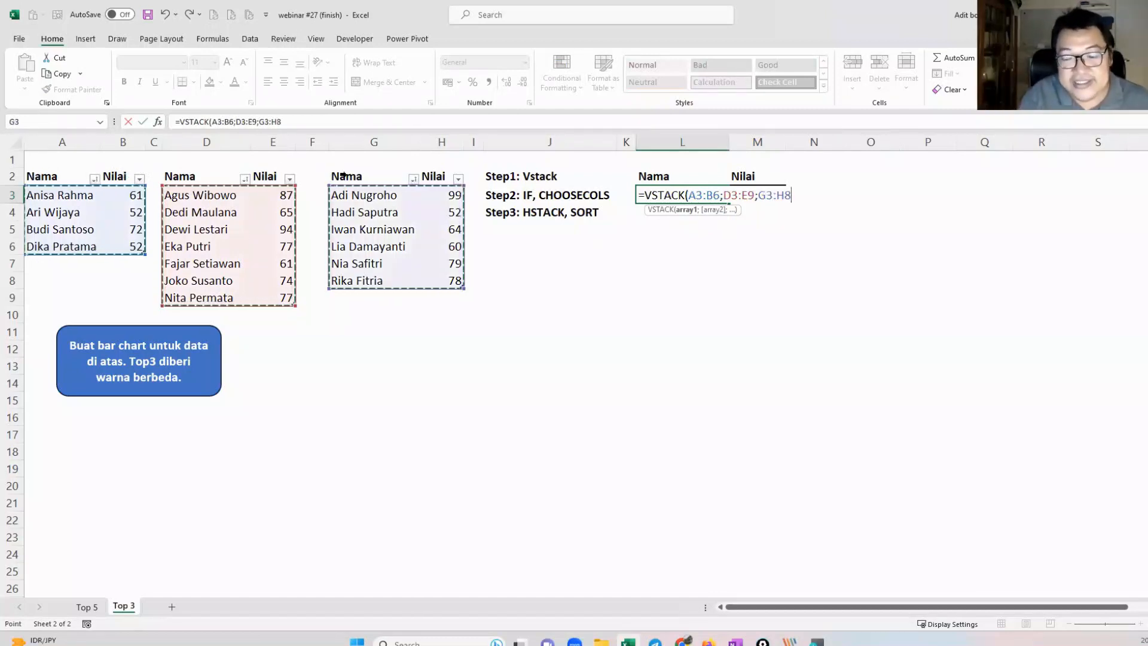
key("Return")
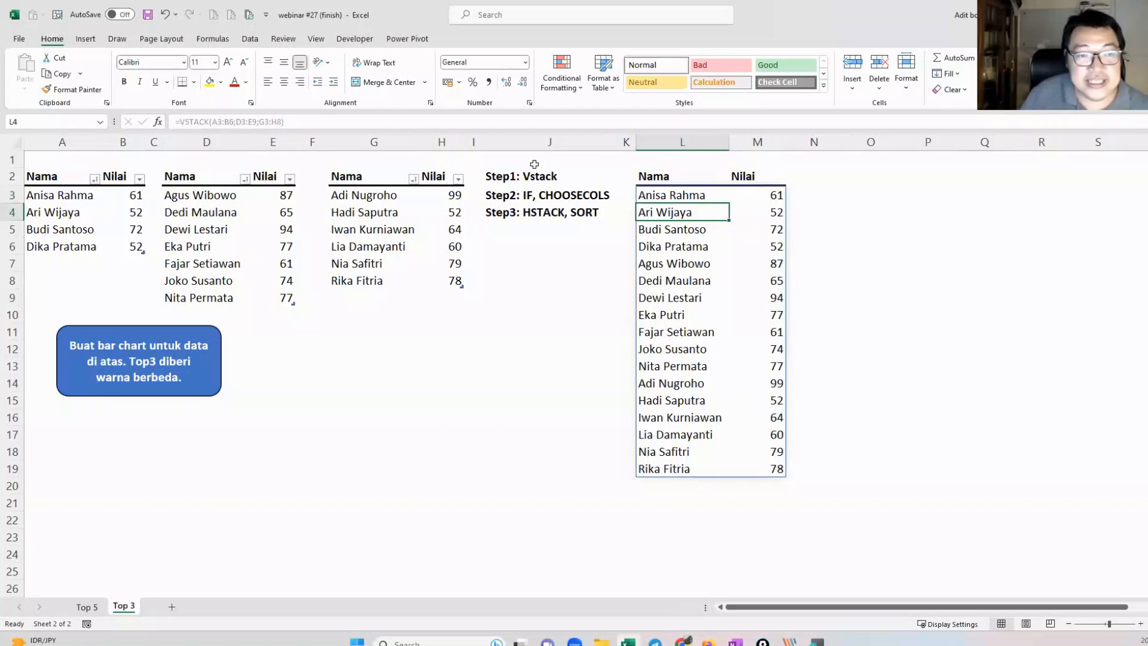
left_click(687, 195)
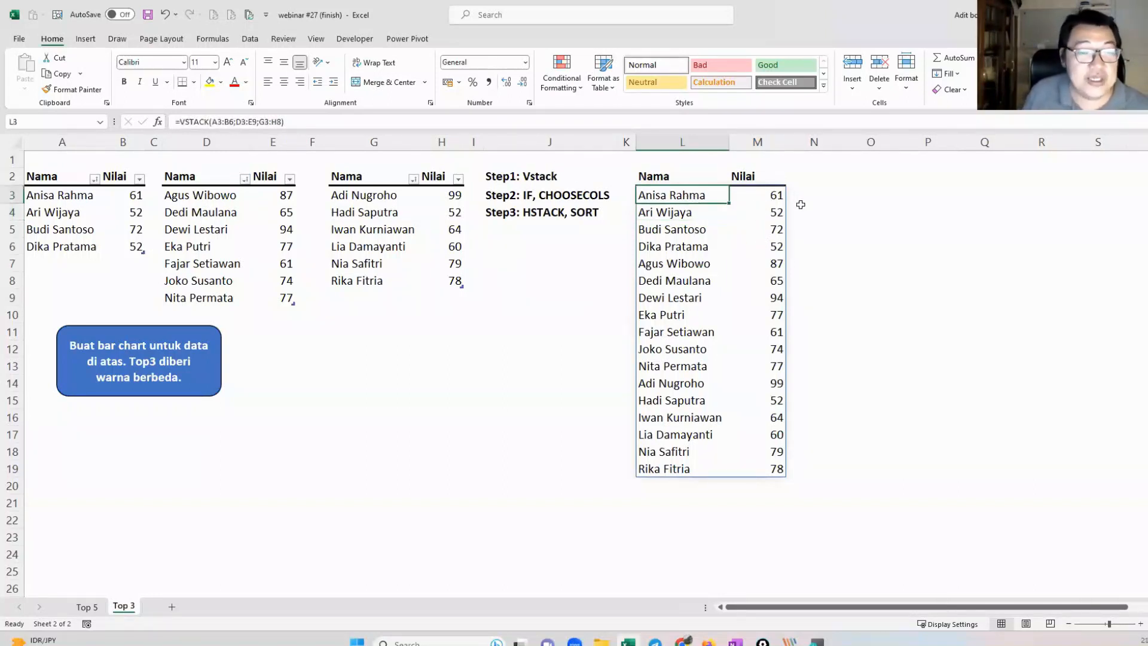
Step: Start an IF formula in cell N3 with the logical test M3>=LARGE($M$3:$M$19;3)
left_click(805, 199)
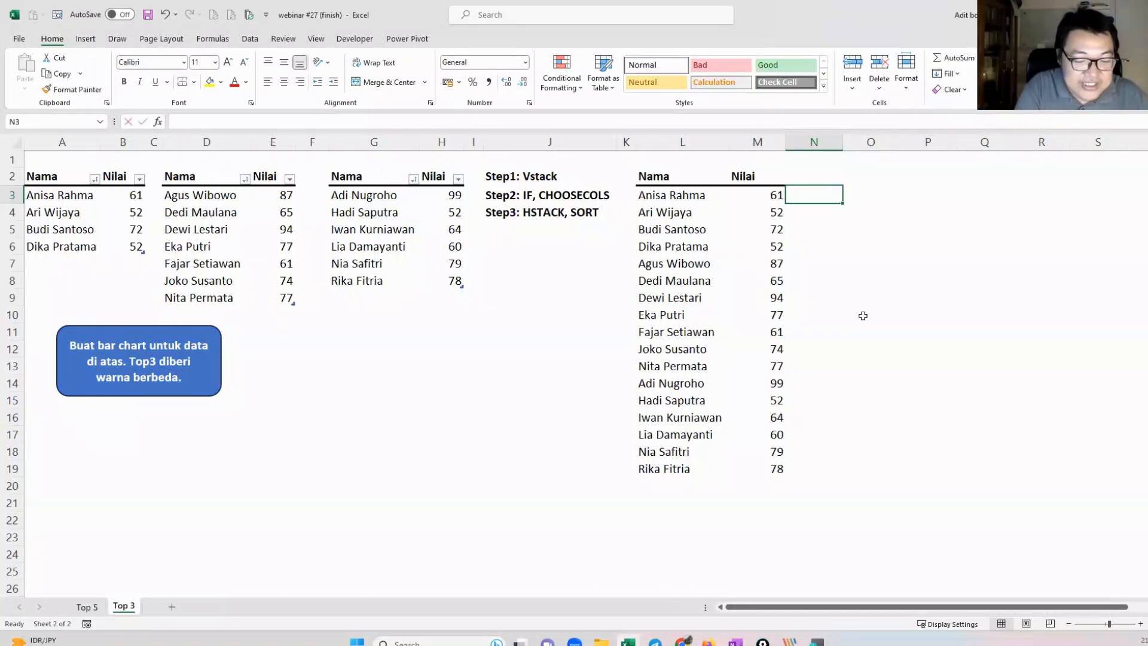
type("=IF(")
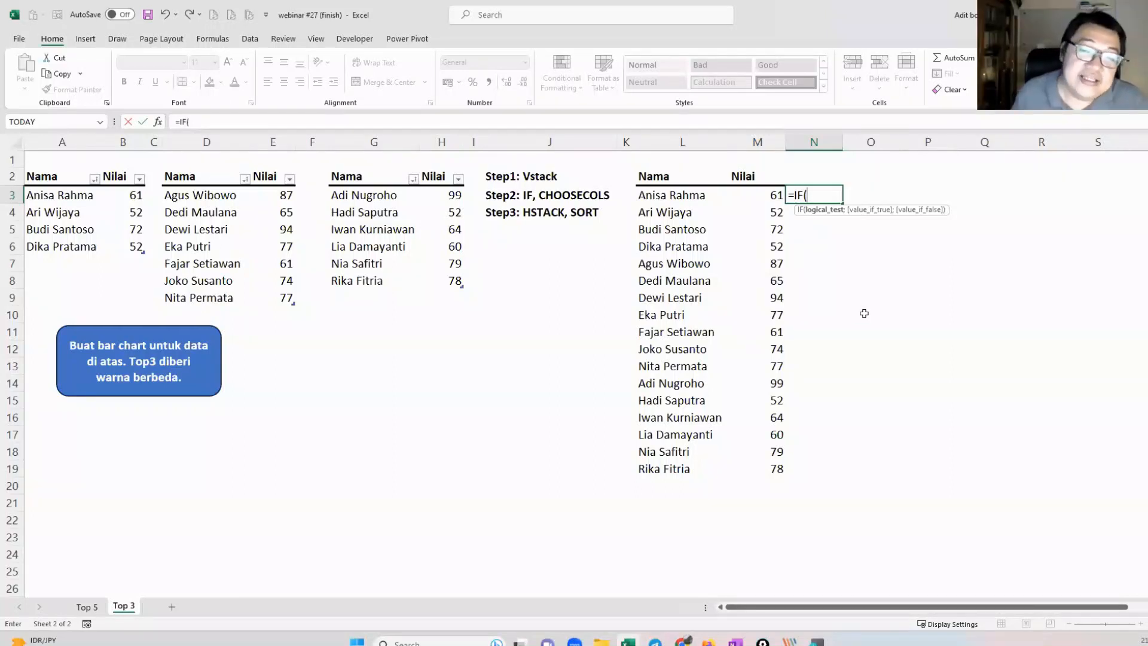
left_click(755, 191)
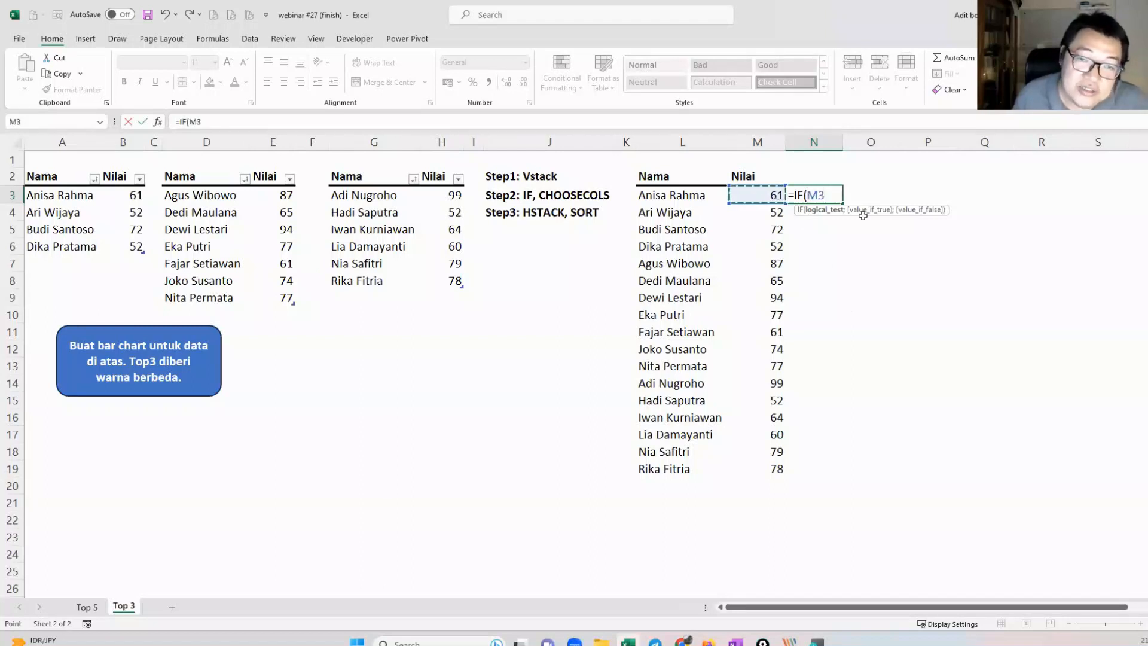
type(">=")
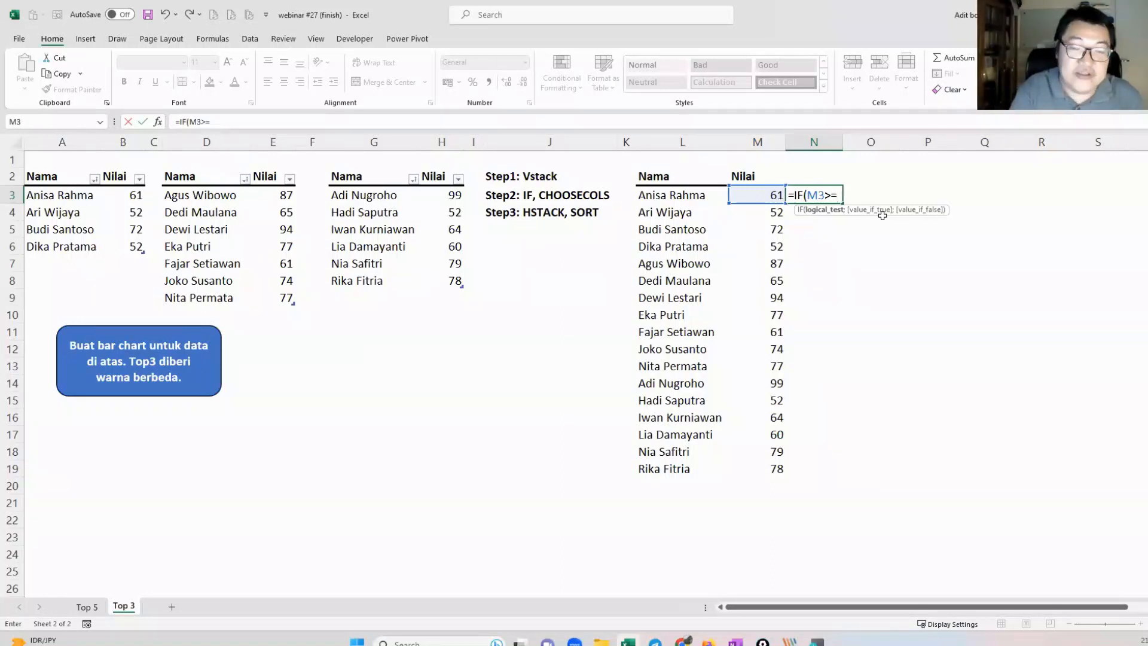
type("LARGE(")
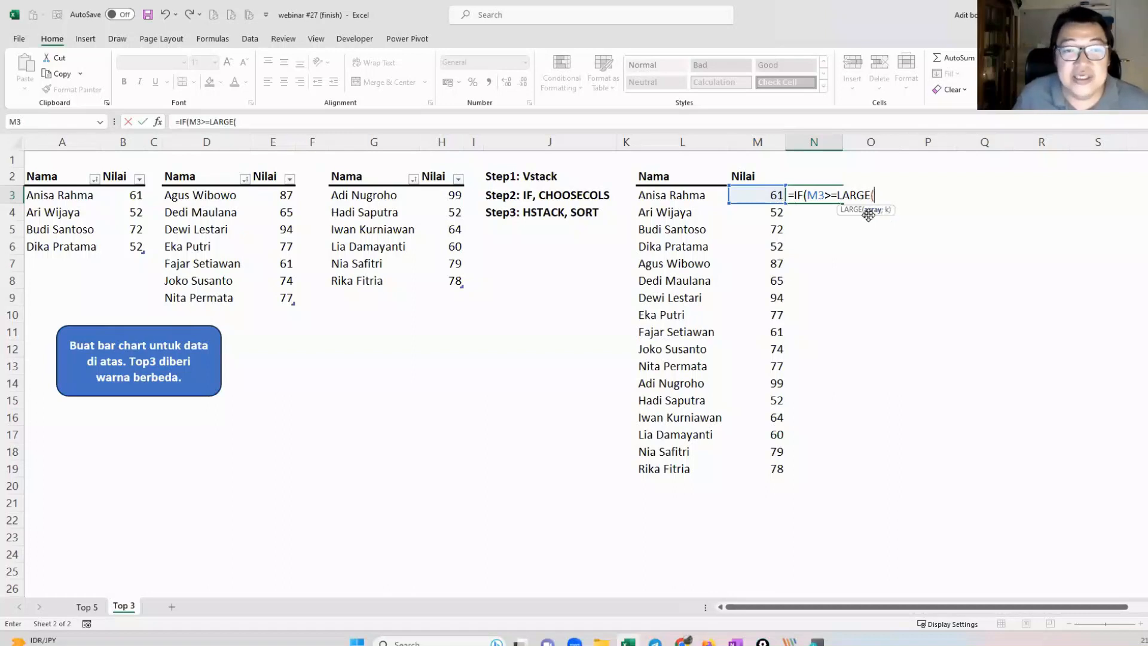
left_click_drag(765, 192, 773, 474)
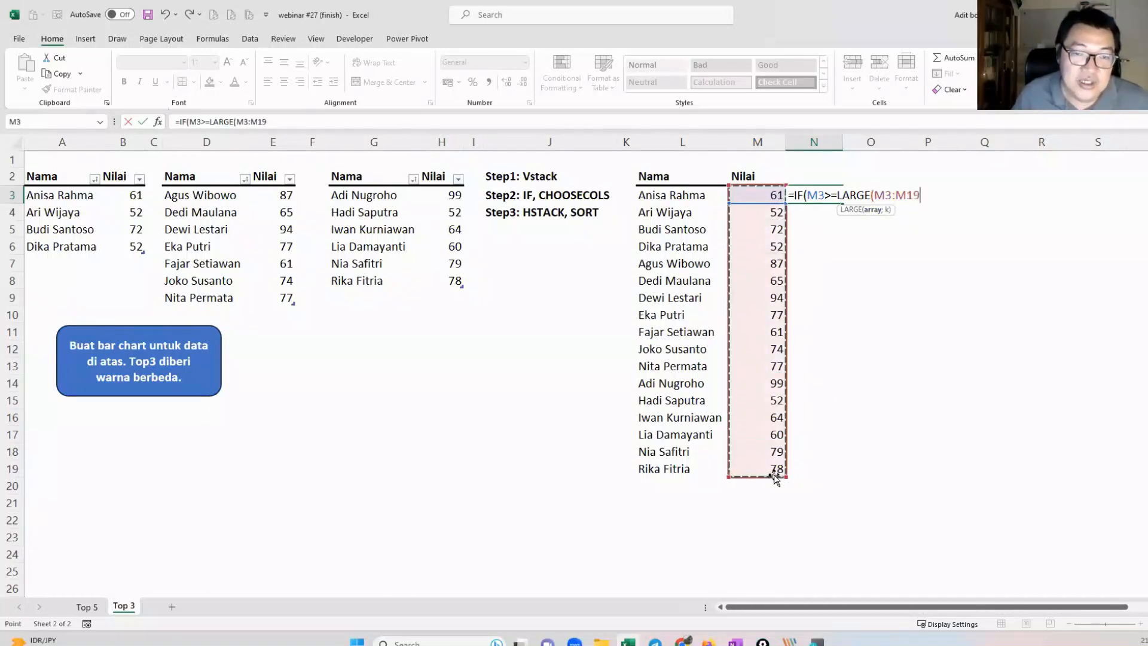
key("F4")
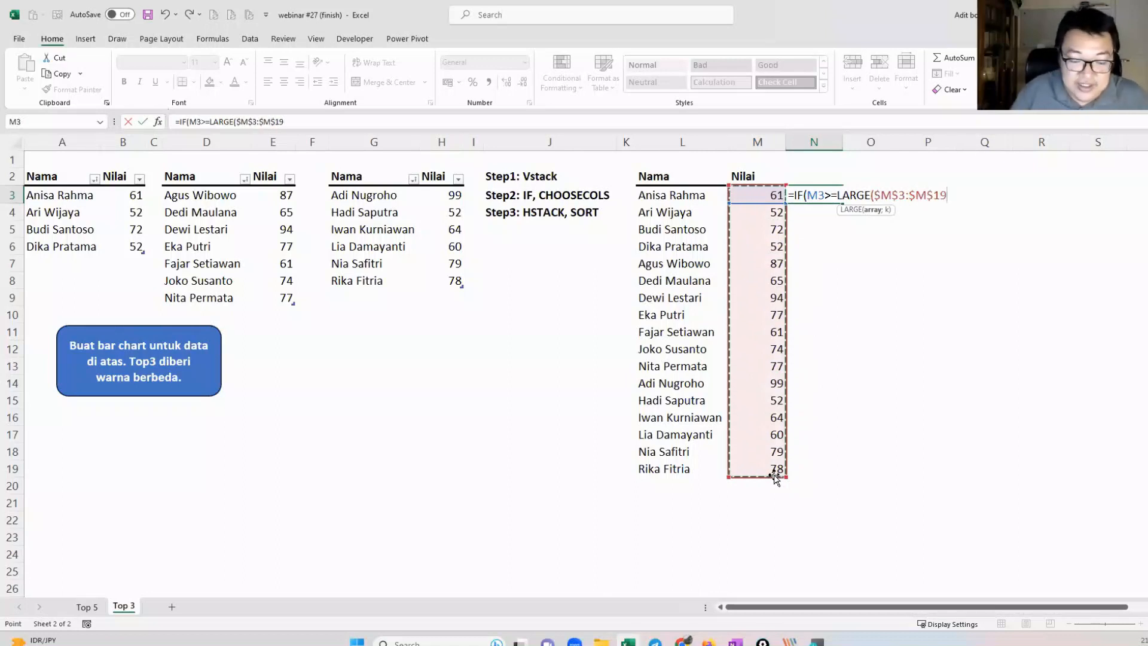
type(";3")
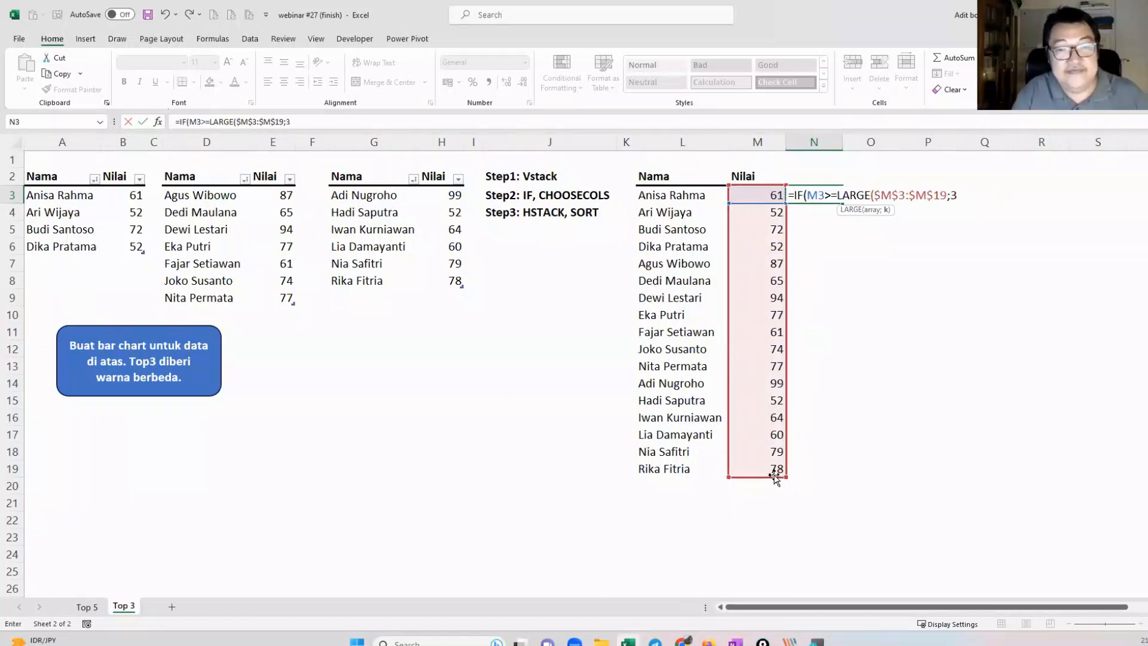
type(")")
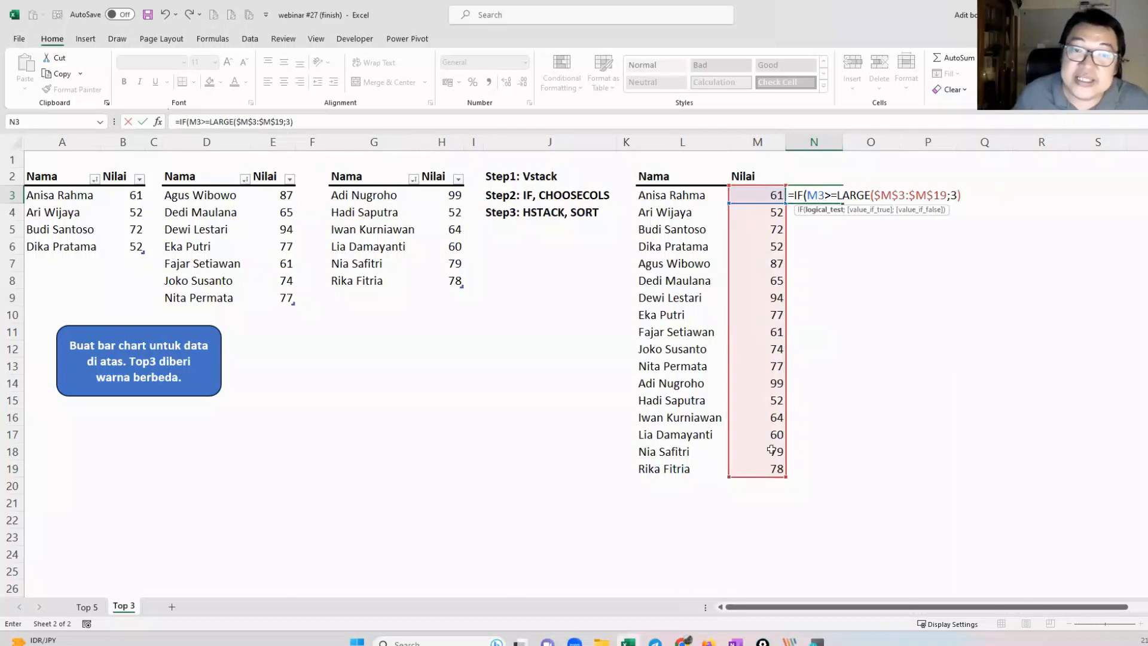
Step: Complete the IF formula in N3 so it returns M3 when the test is true and NA() otherwise
double_click(838, 192)
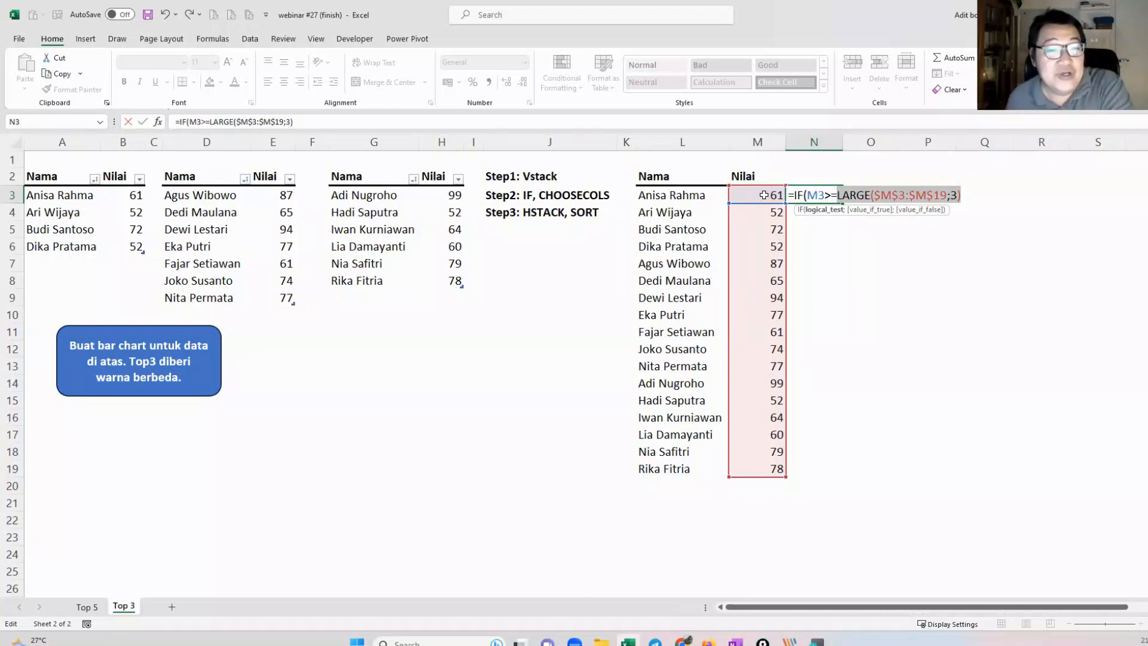
left_click(972, 198)
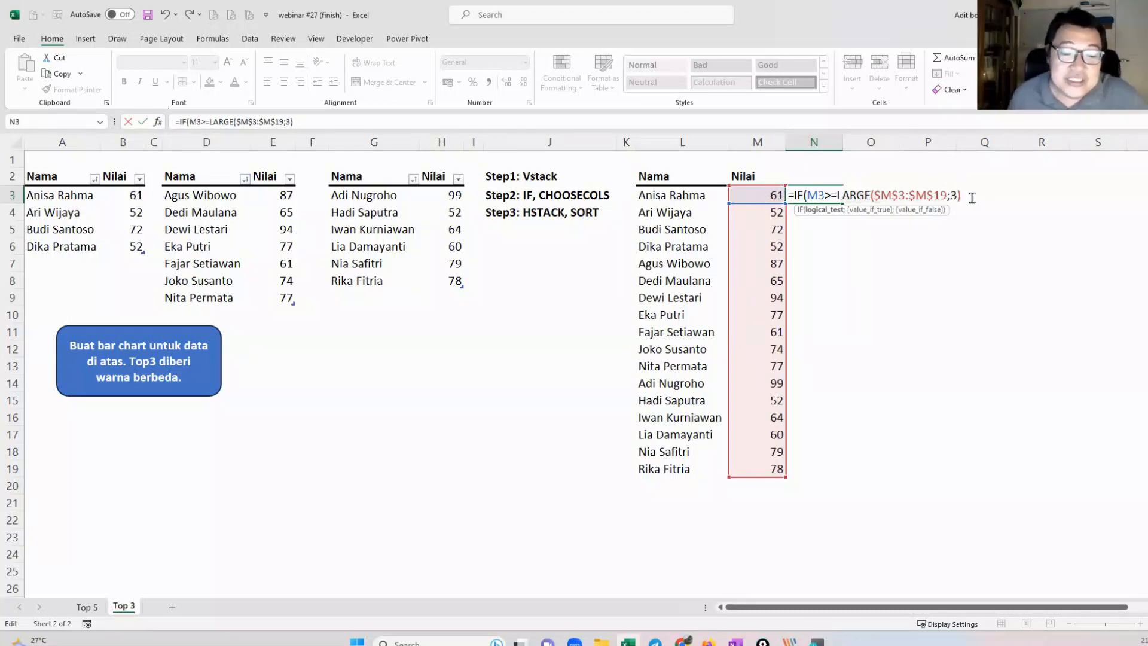
type(";")
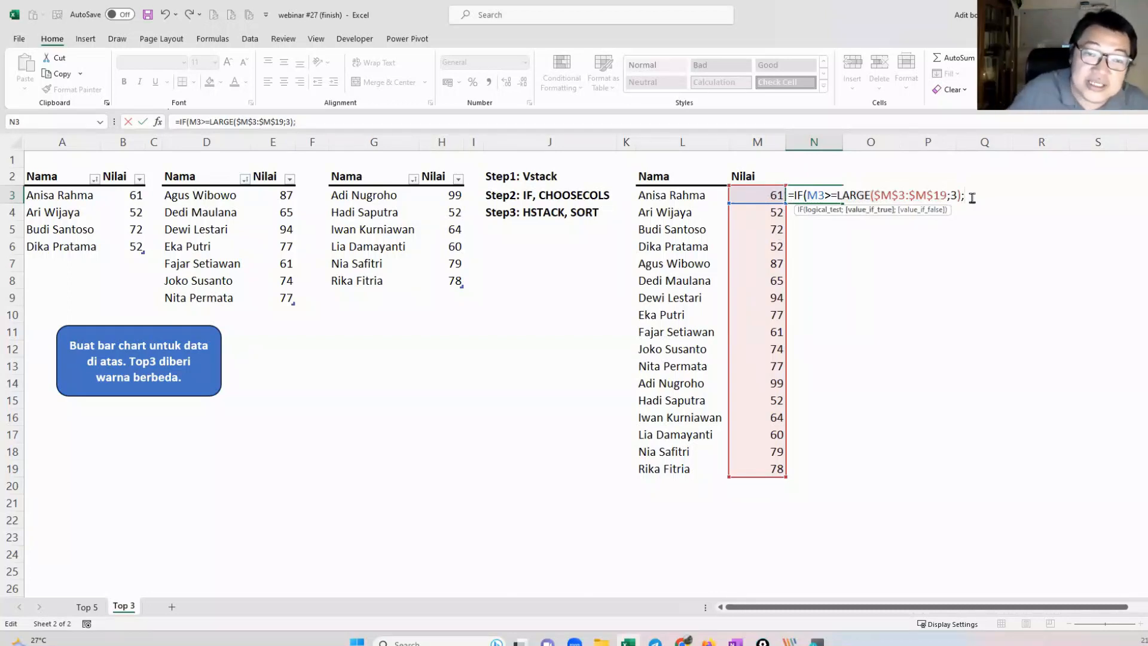
left_click(771, 195)
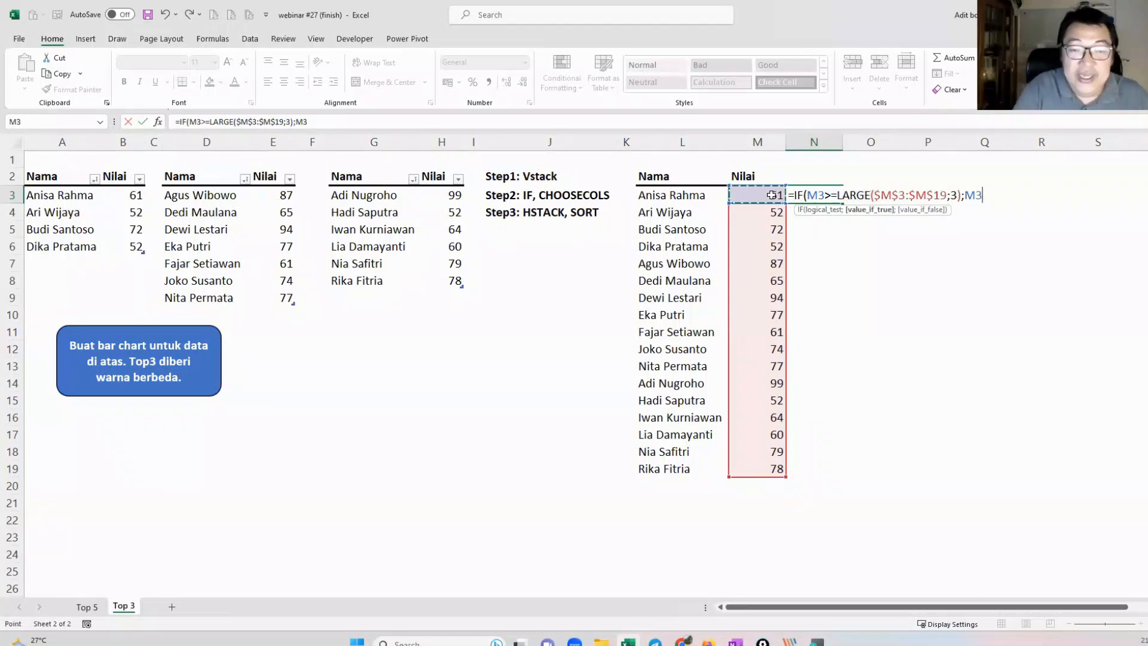
type(";")
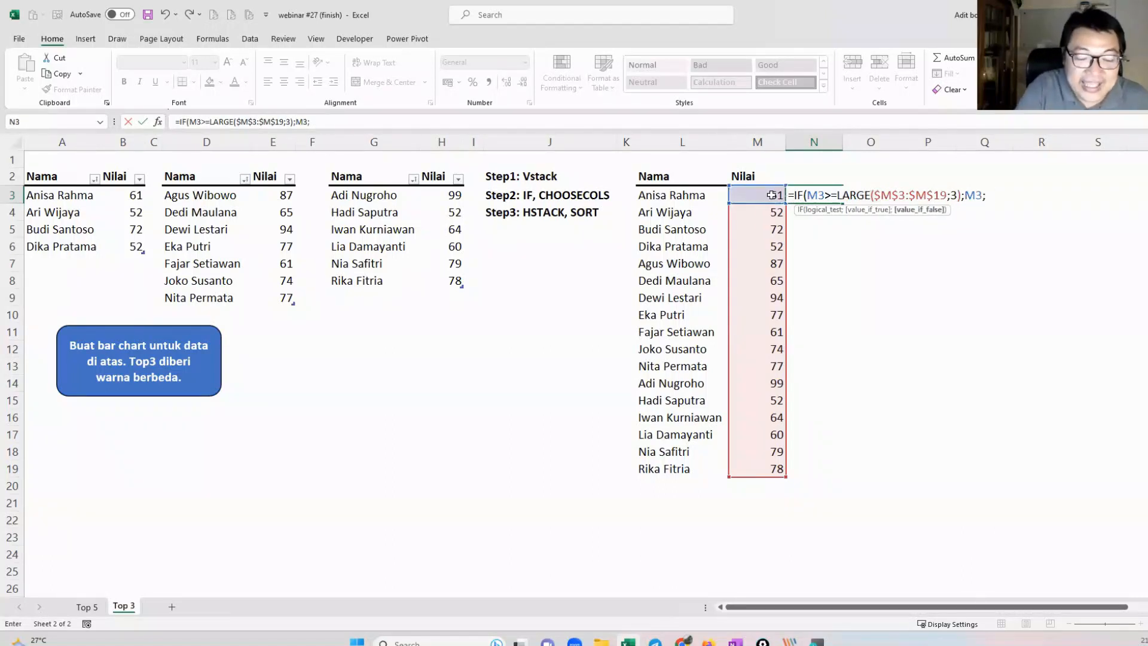
type("na())")
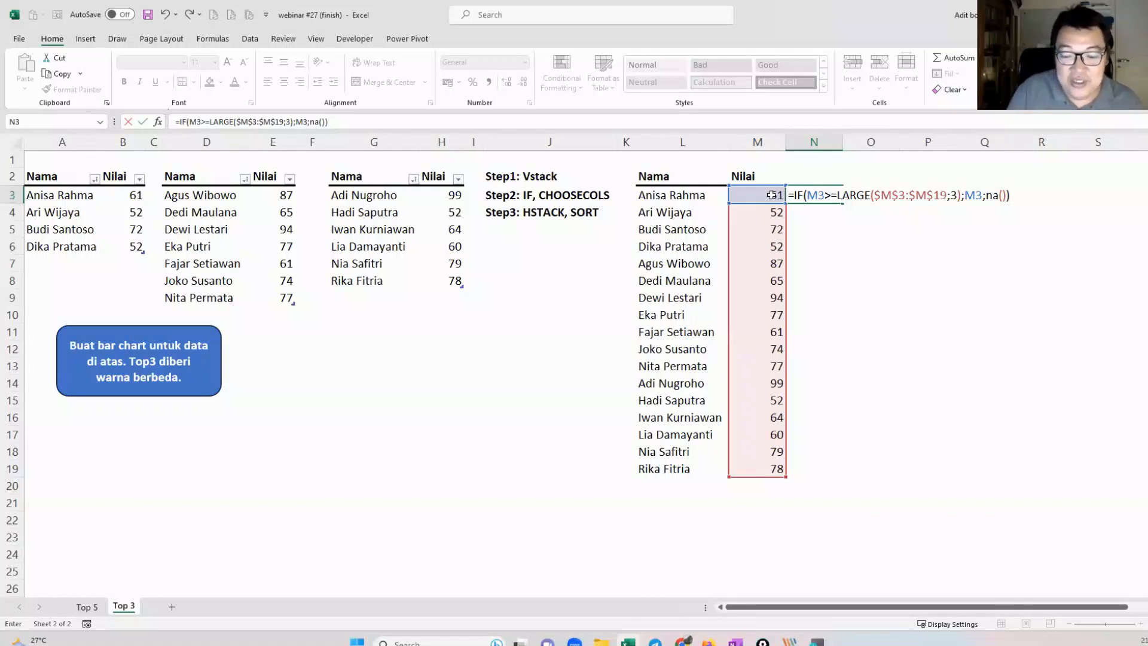
key("Return")
key("Up")
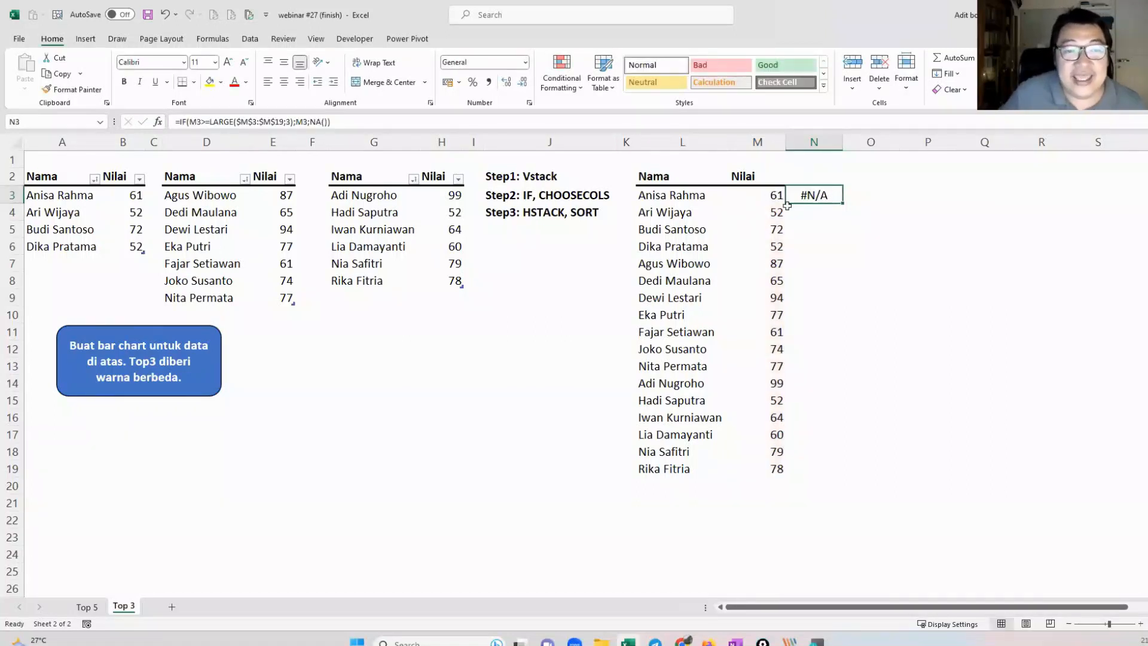
Step: Fill the N3 formula down through N19 and compare the returned scores with column M
left_click(756, 199)
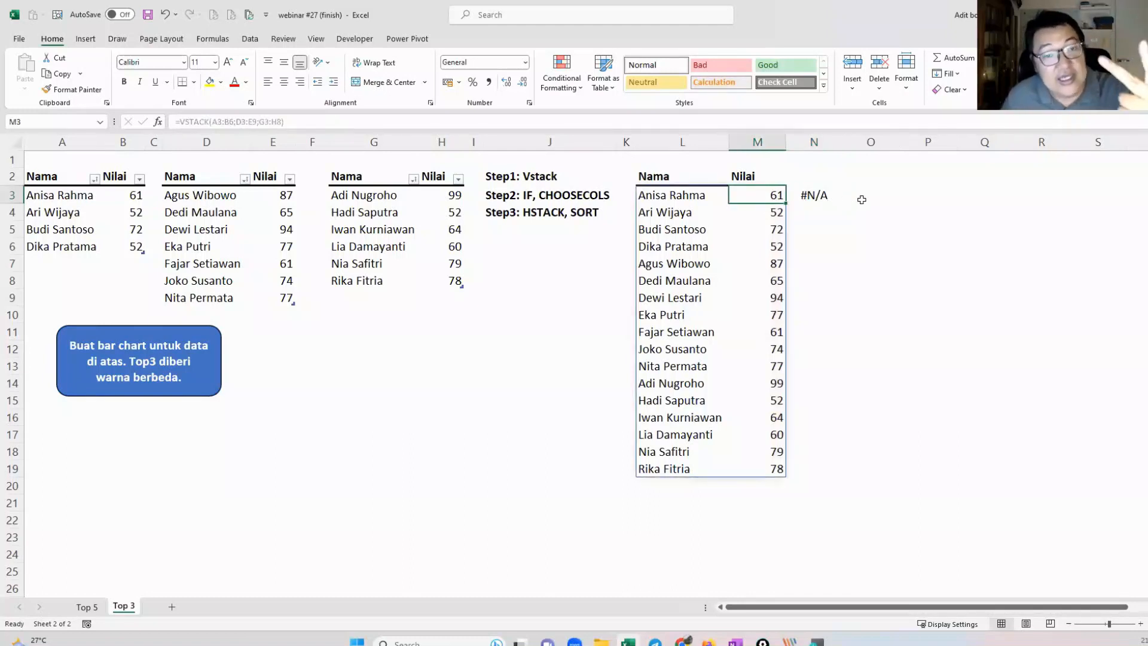
left_click(827, 199)
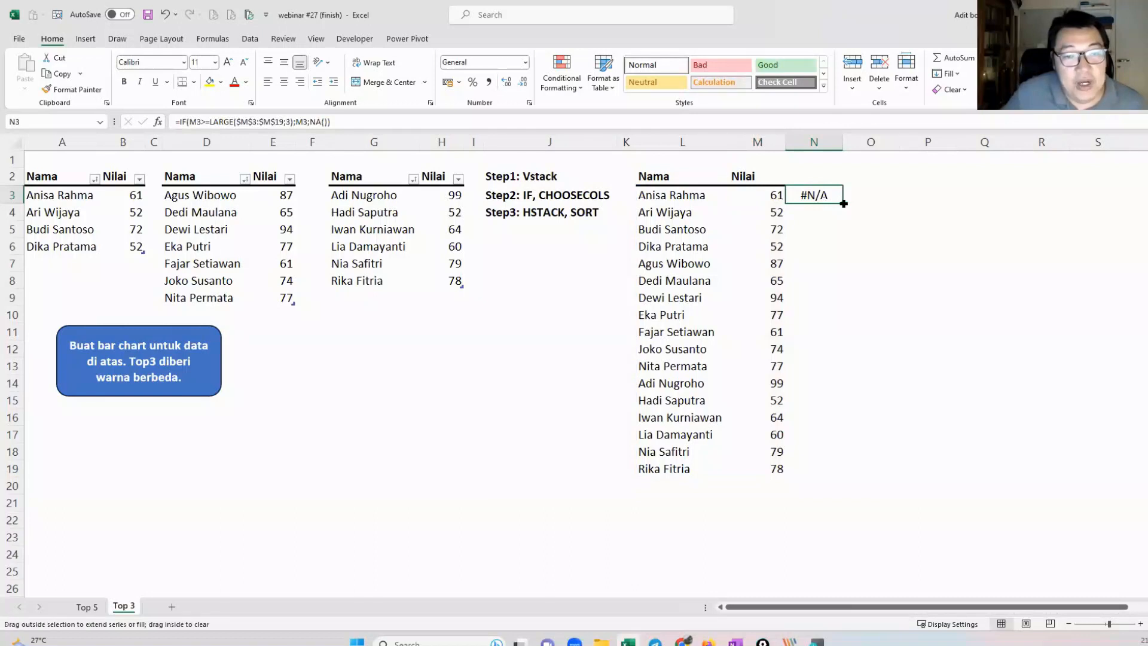
double_click(843, 204)
left_click(828, 260)
left_click_drag(777, 263, 773, 264)
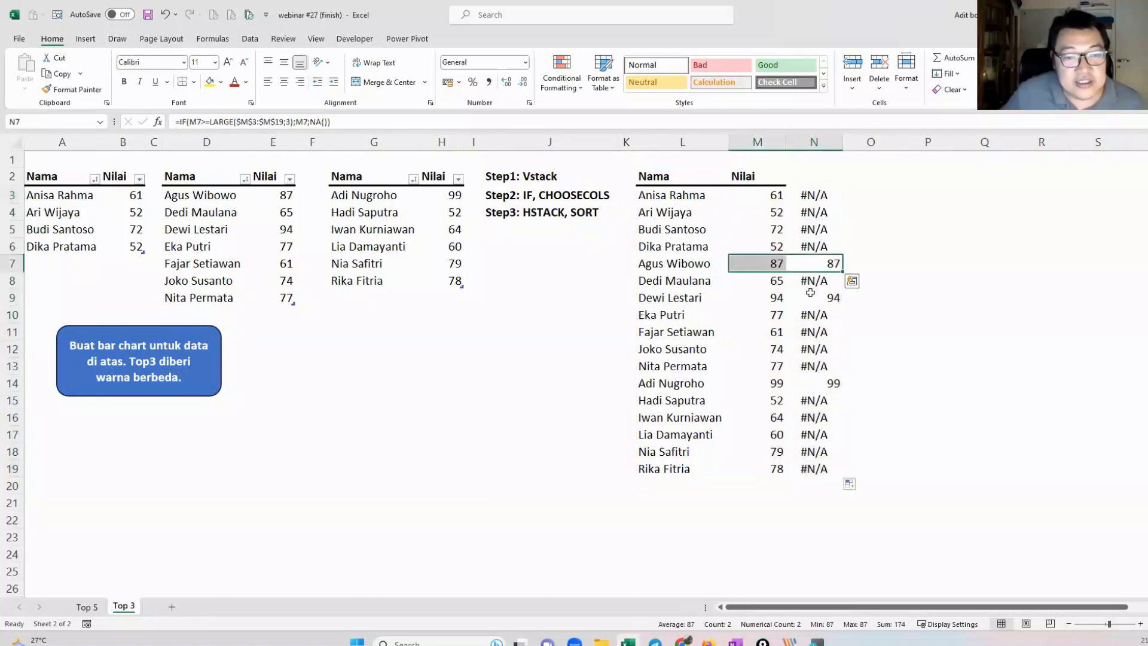
left_click_drag(819, 294, 780, 301, "ctrl")
left_click_drag(829, 382, 777, 384, "ctrl")
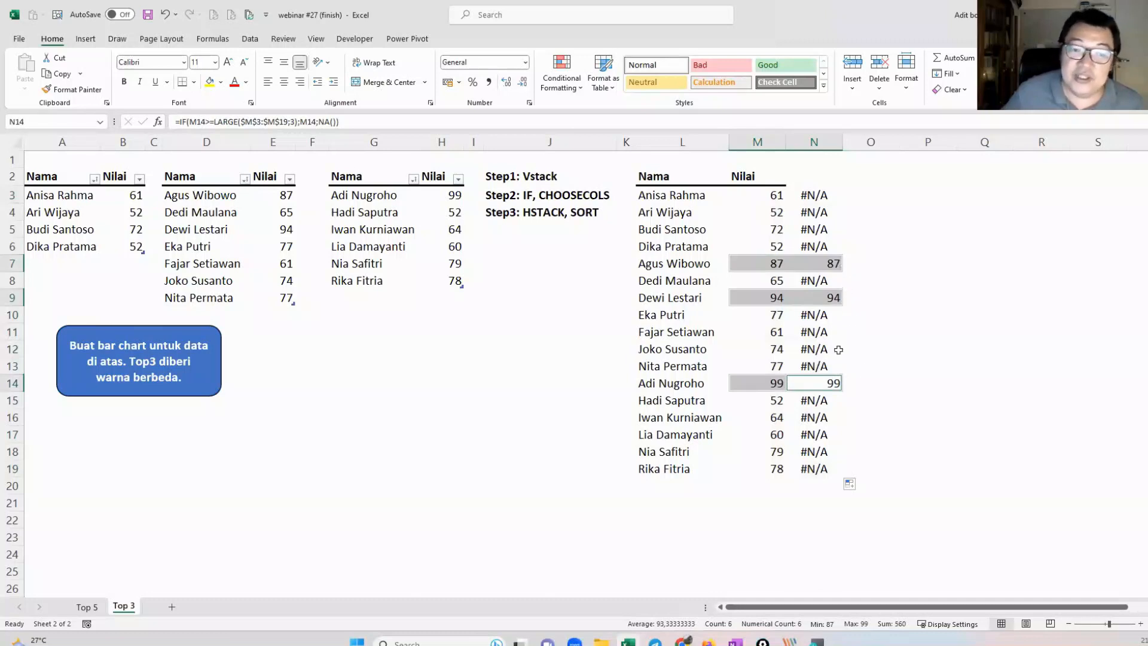
left_click(887, 395)
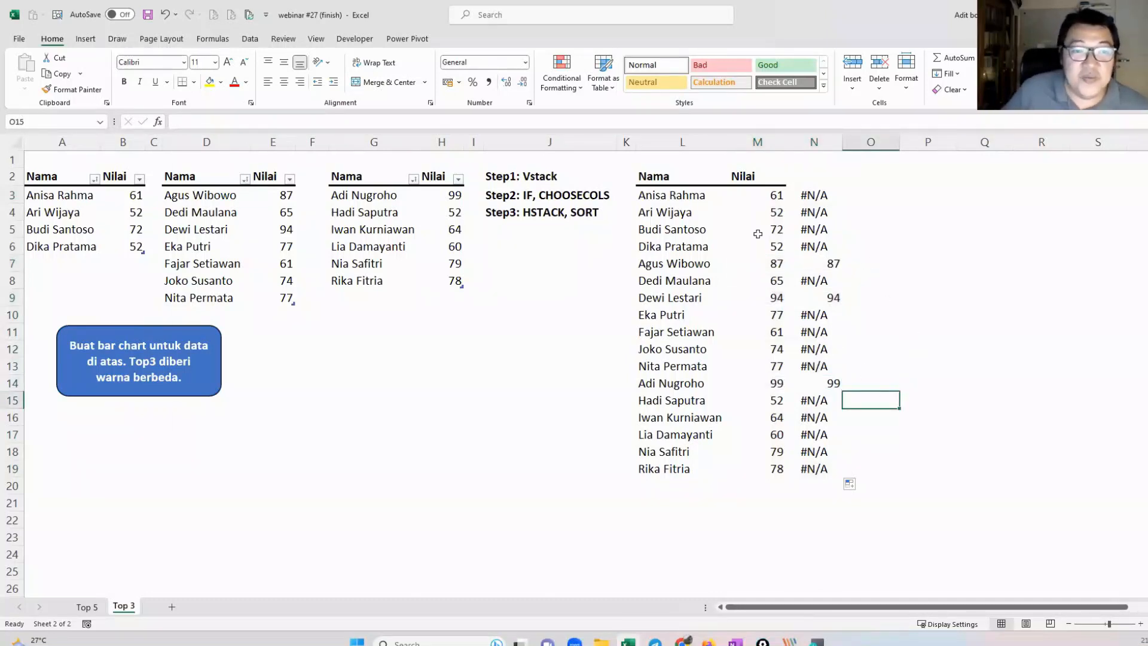
Step: Insert a 2-D clustered bar chart from L3:N19, then move it beside the stacked data and make it narrower and taller
left_click_drag(658, 195, 843, 475)
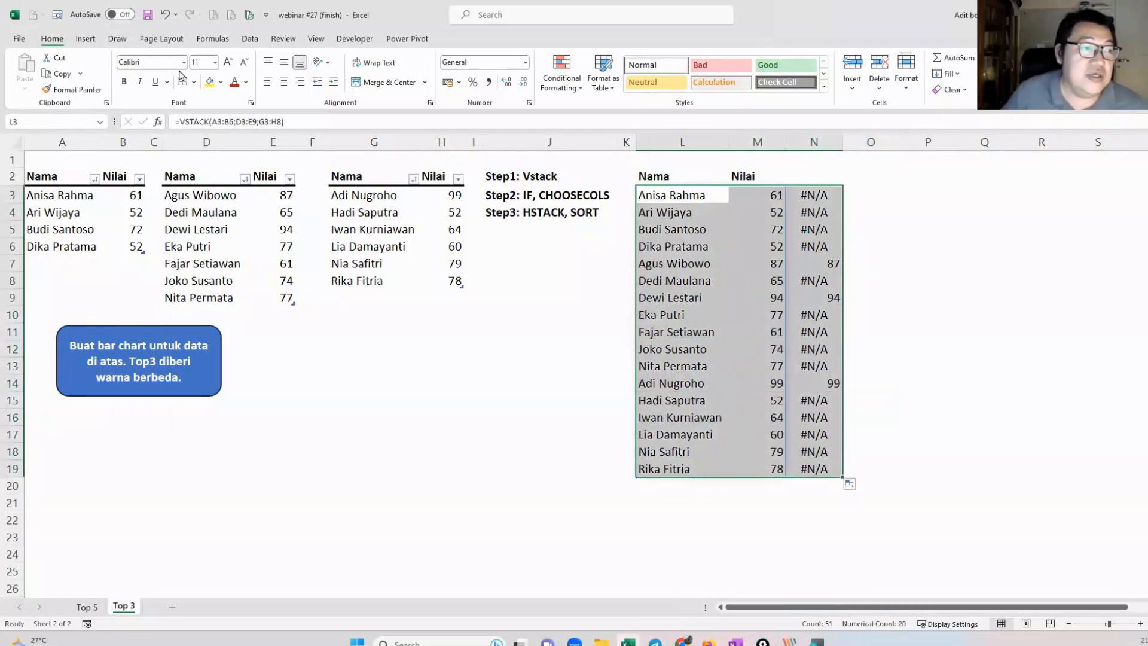
left_click(85, 39)
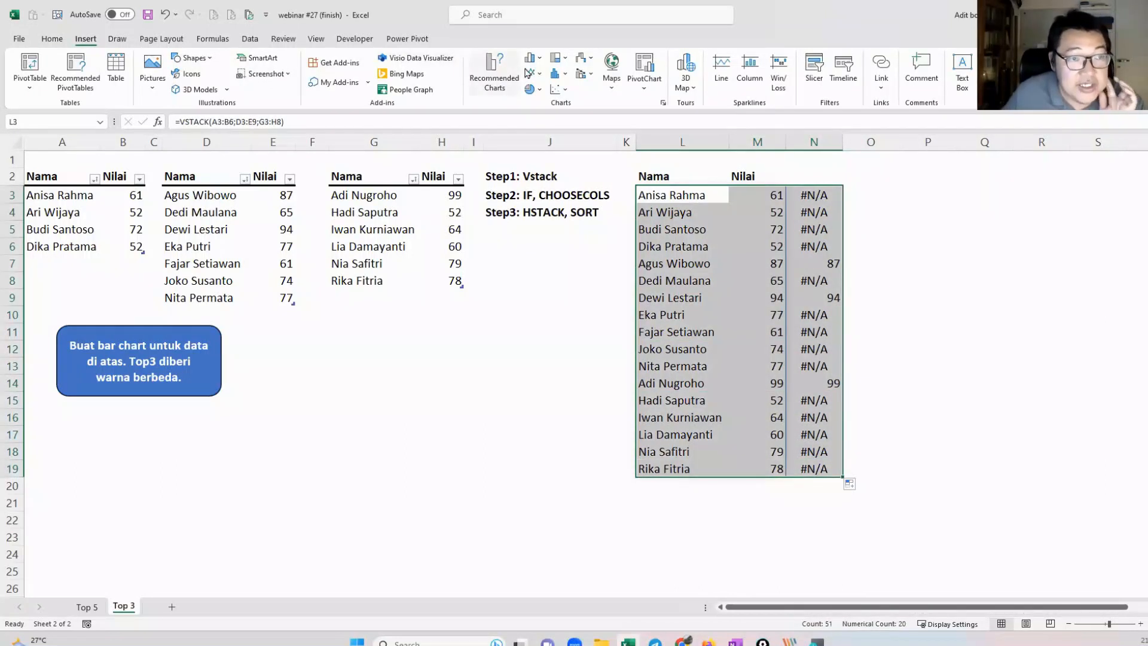
left_click(557, 73)
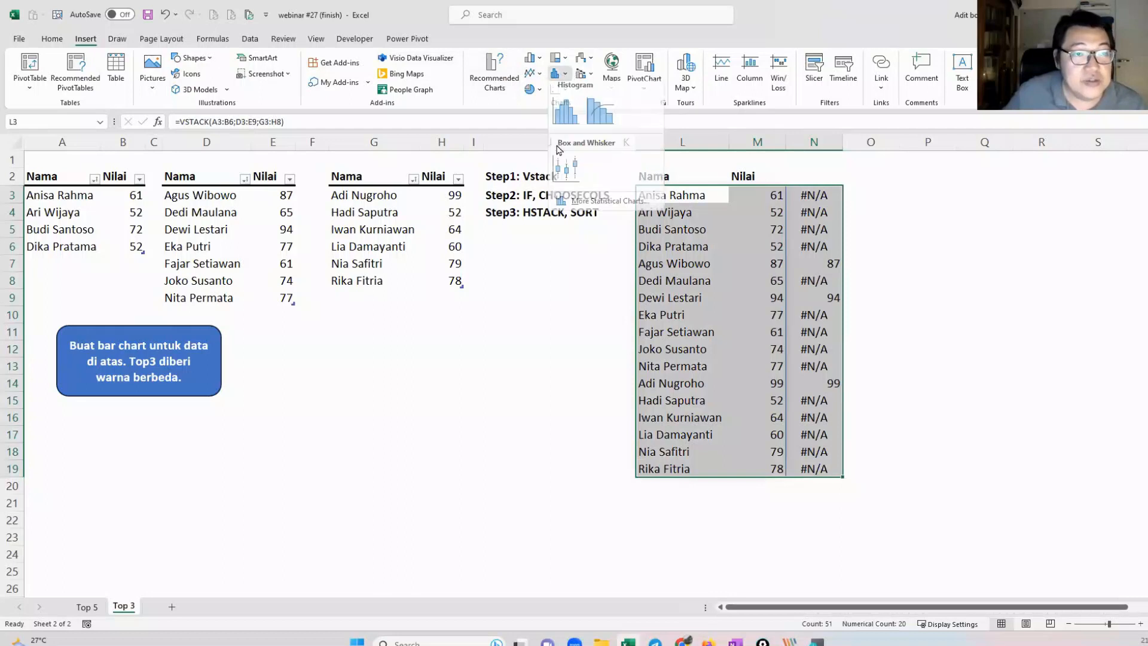
left_click(530, 58)
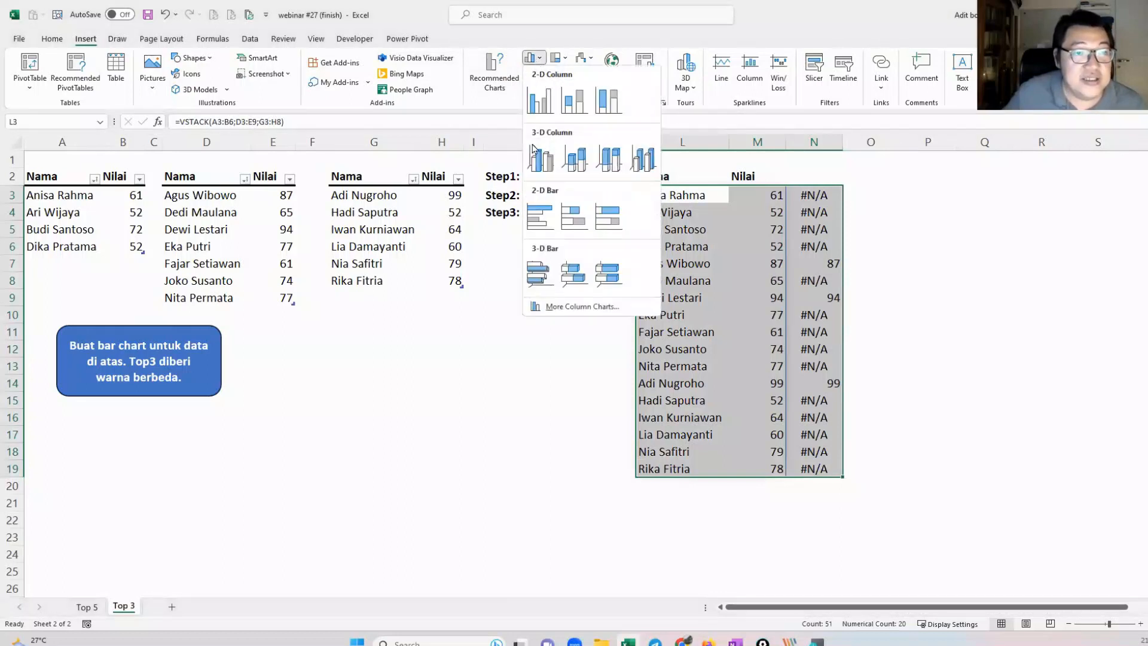
left_click(541, 216)
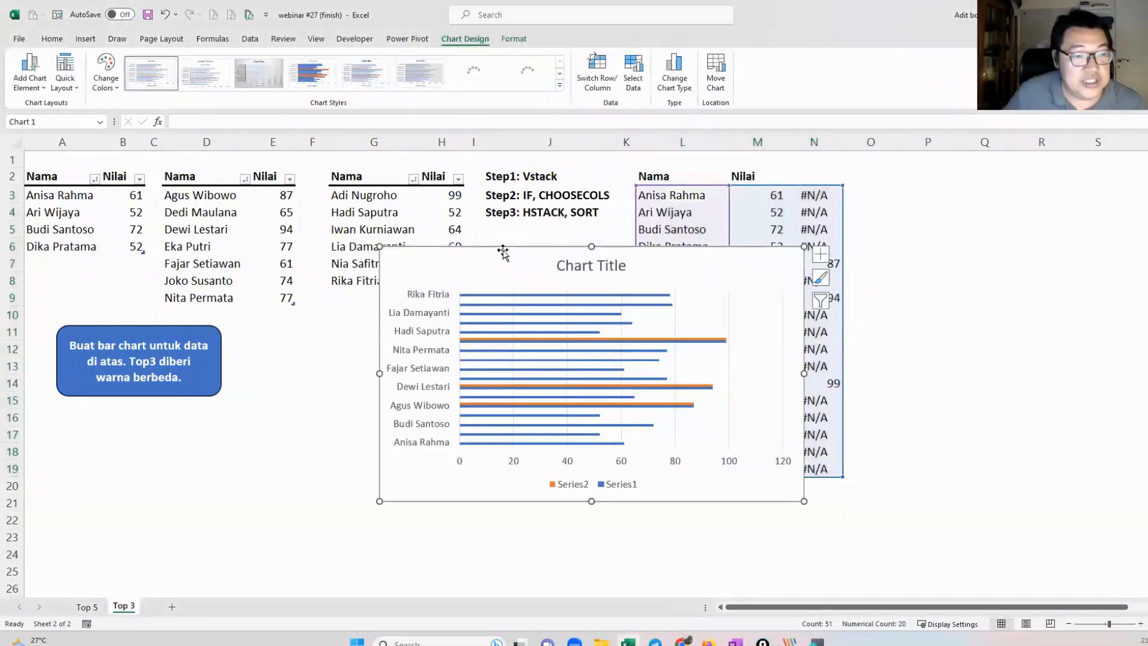
left_click_drag(503, 252, 344, 210)
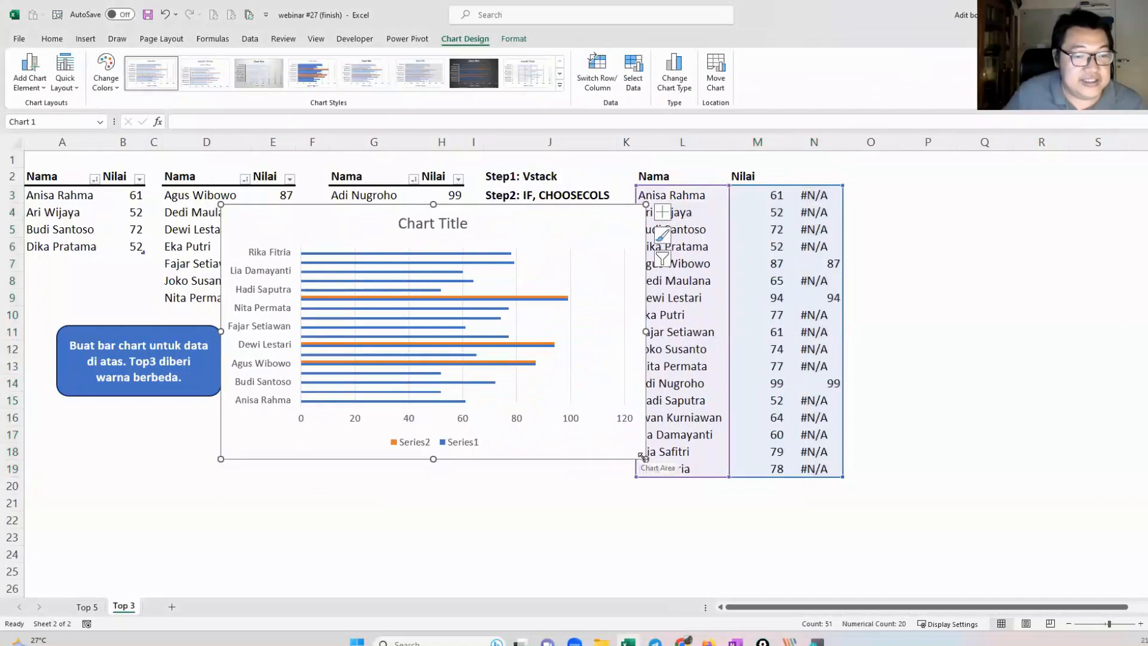
left_click_drag(644, 457, 595, 533)
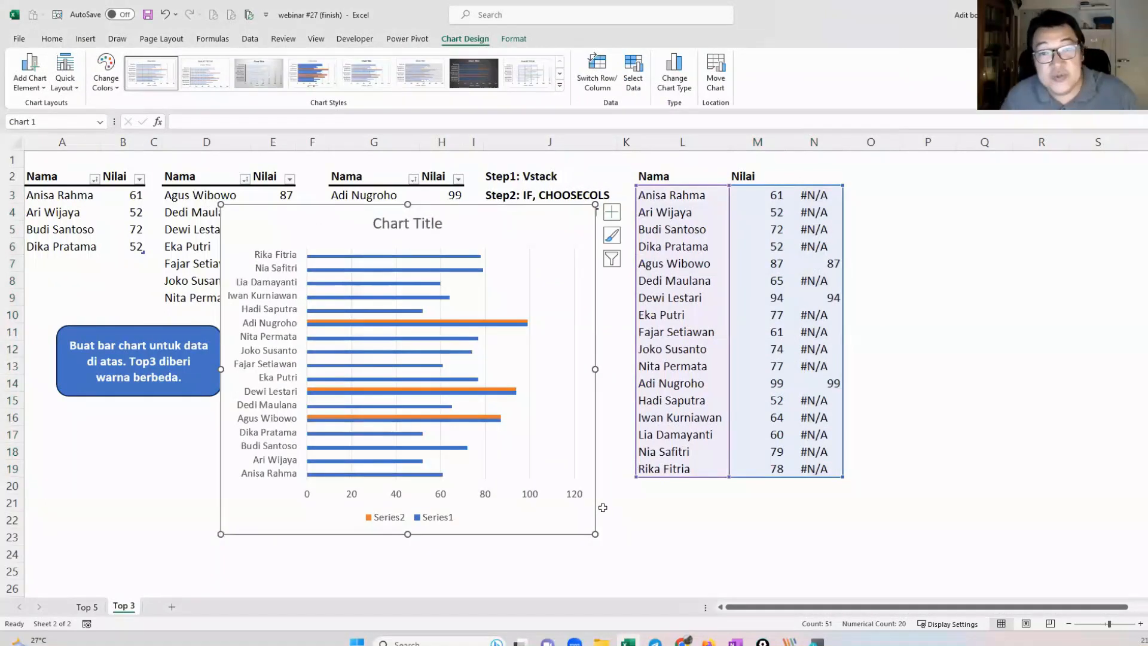
Step: Set the gap width of the chart's blue score series to 50%
left_click(460, 421)
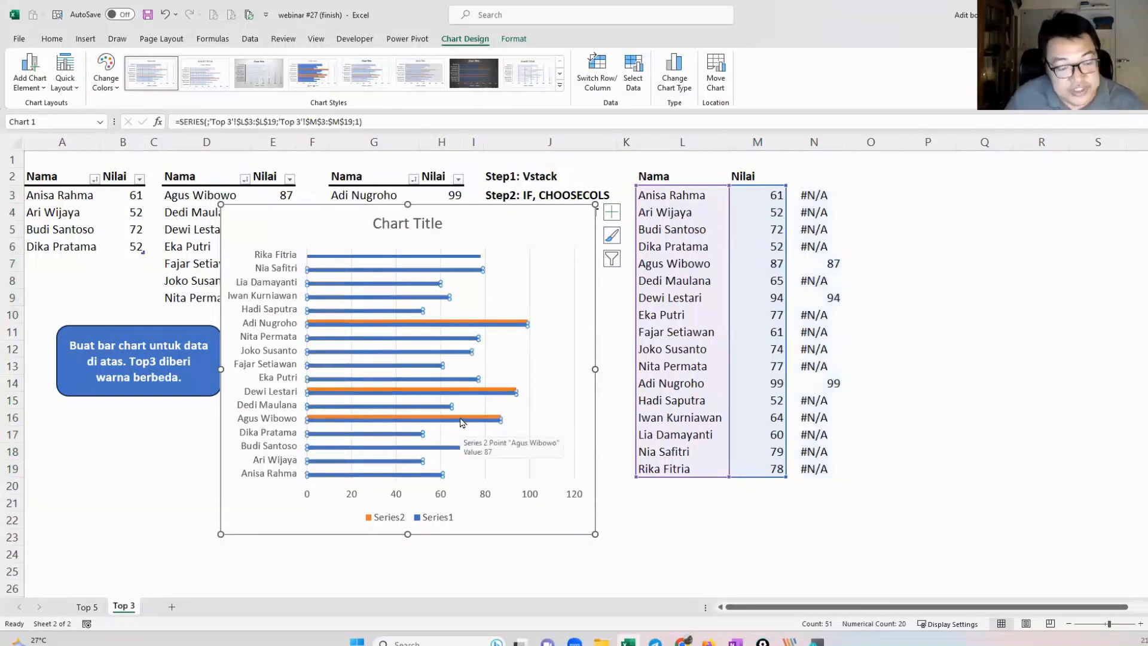
key("ctrl+1")
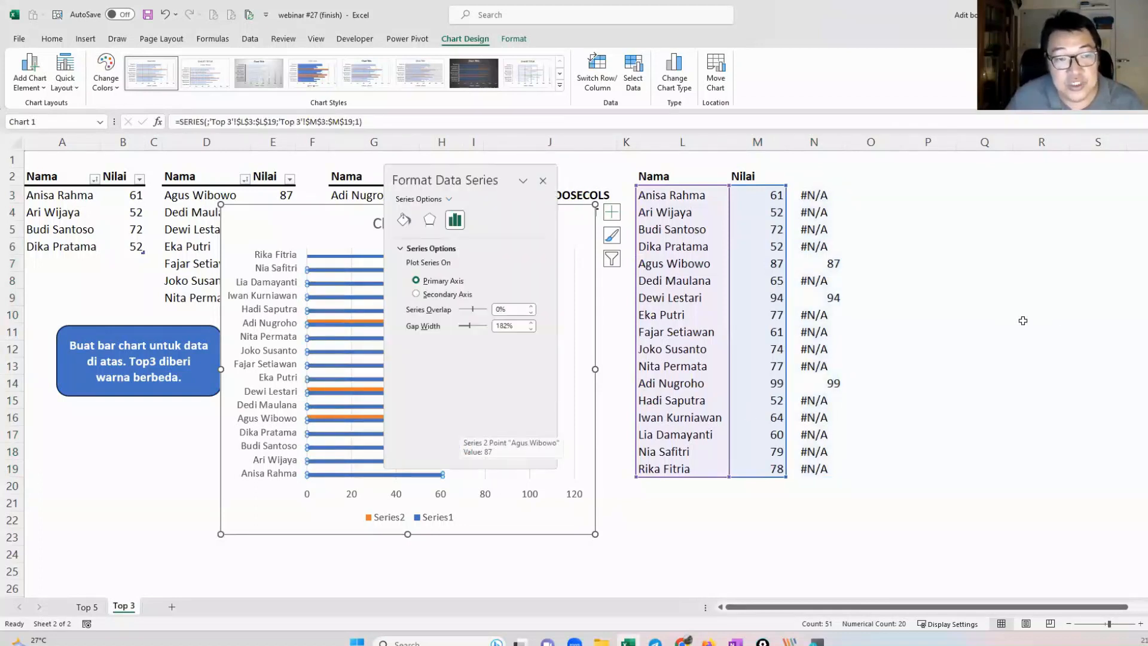
left_click_drag(512, 326, 483, 326)
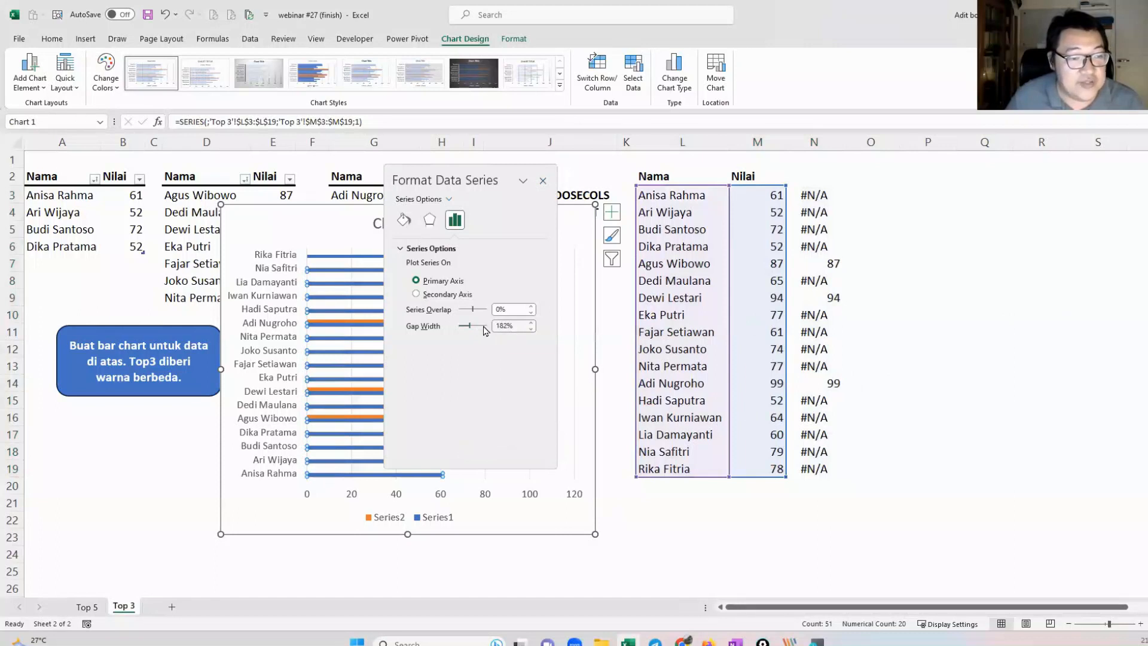
type("50")
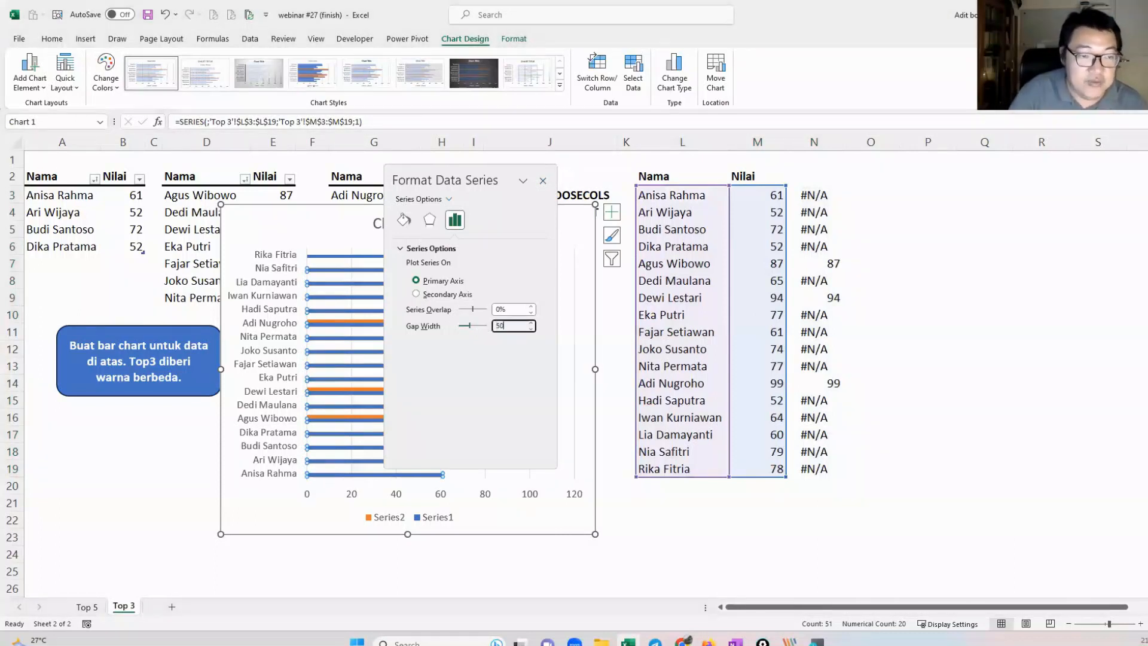
Step: Set the series overlap of the chart's blue score series to 100% and move the formatting pane clear of the data
left_click(507, 308)
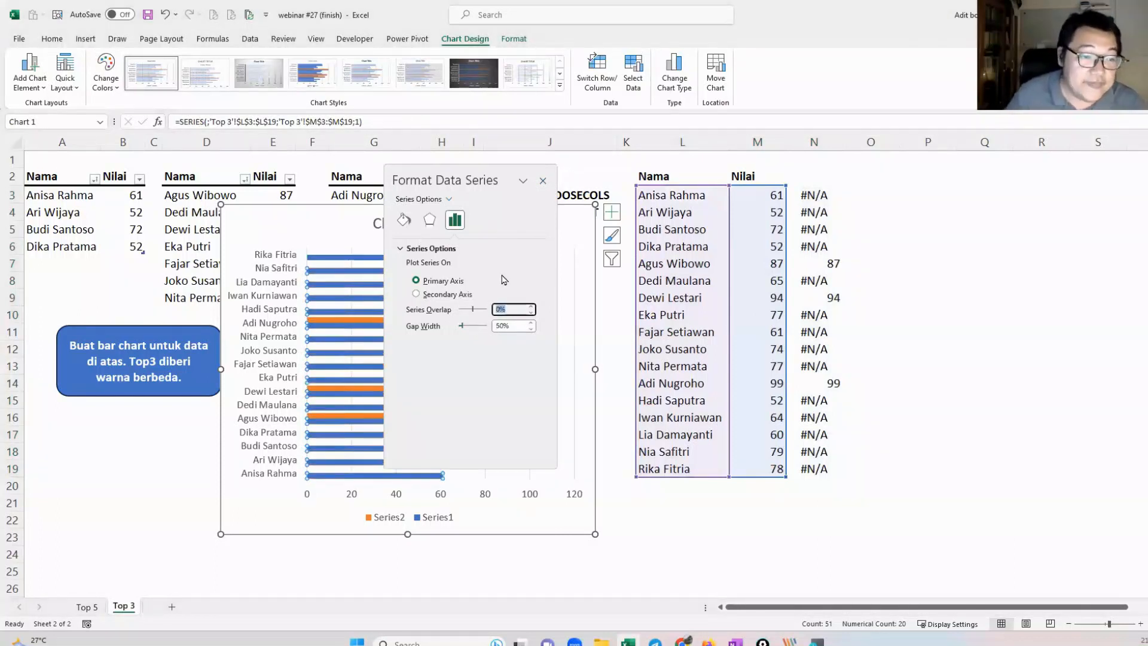
left_click_drag(479, 168, 651, 173)
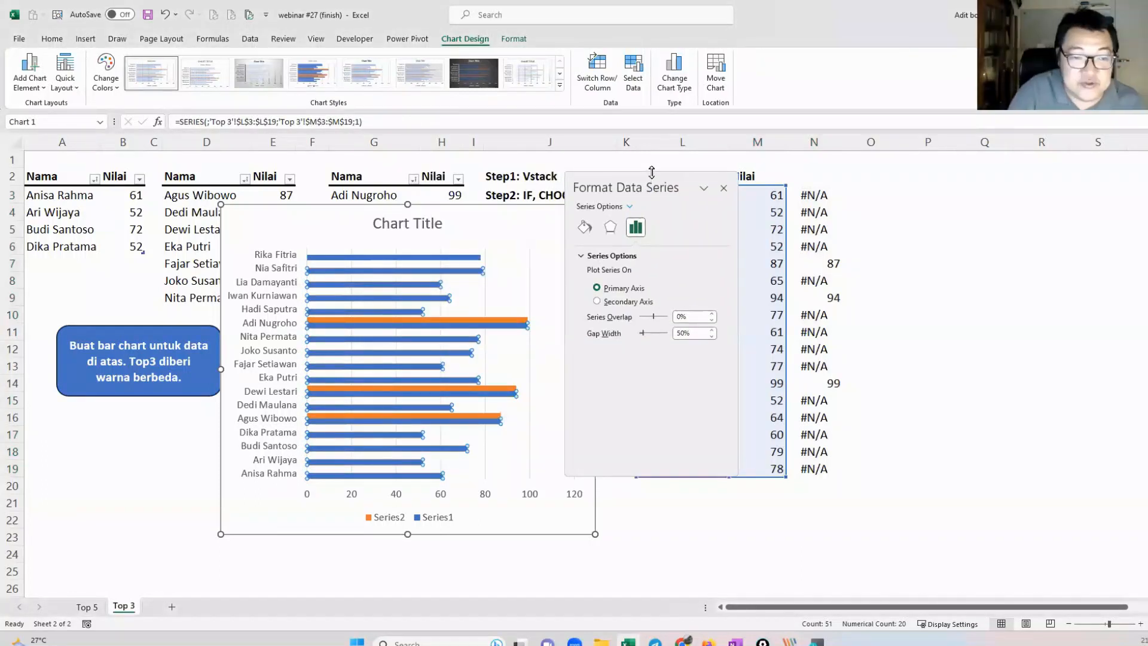
left_click(697, 315)
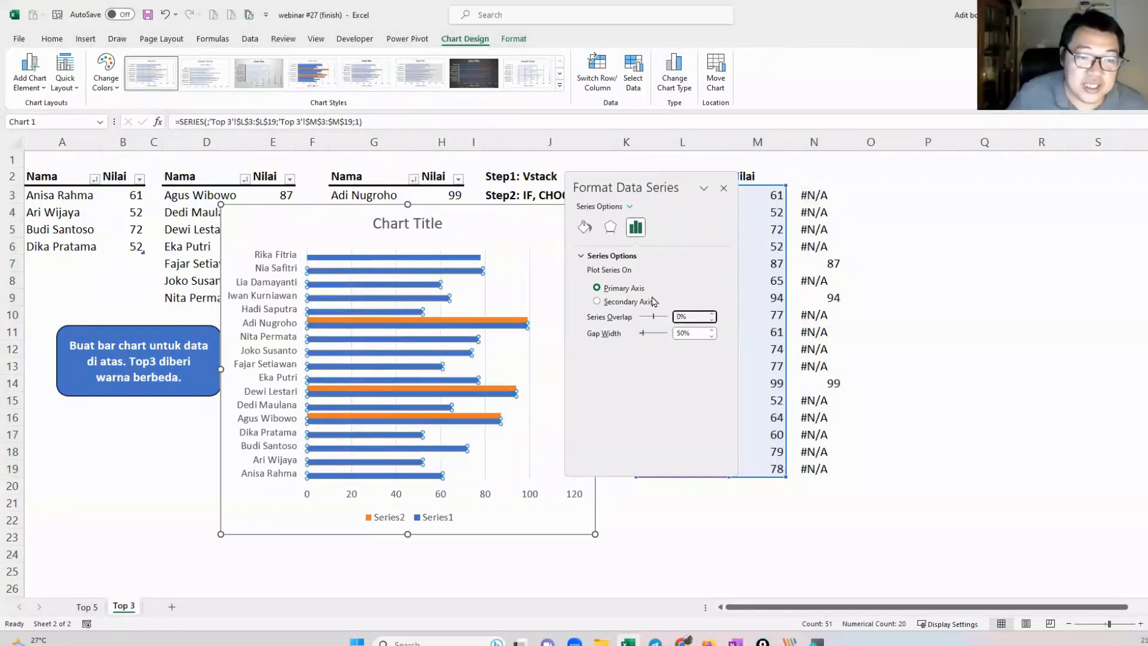
type("10")
key("Return")
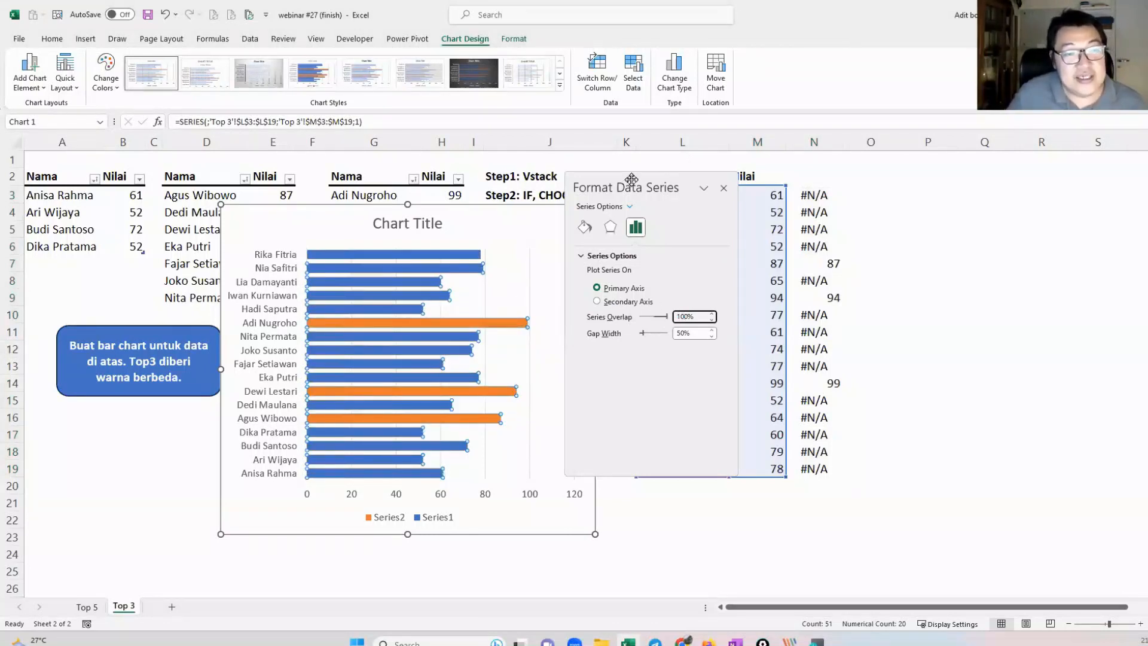
left_click_drag(630, 180, 1023, 174)
left_click(913, 226)
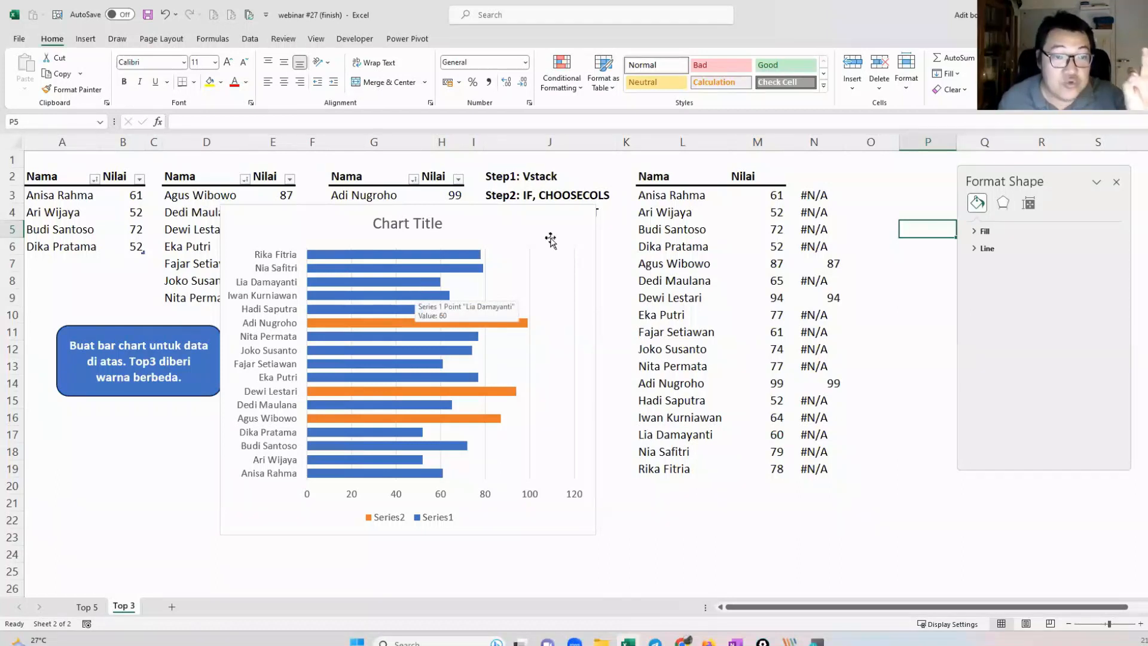
Step: Compare the scores in M3:M19 with the top-3 values in column N and review the N3 formula
left_click_drag(756, 195, 751, 470)
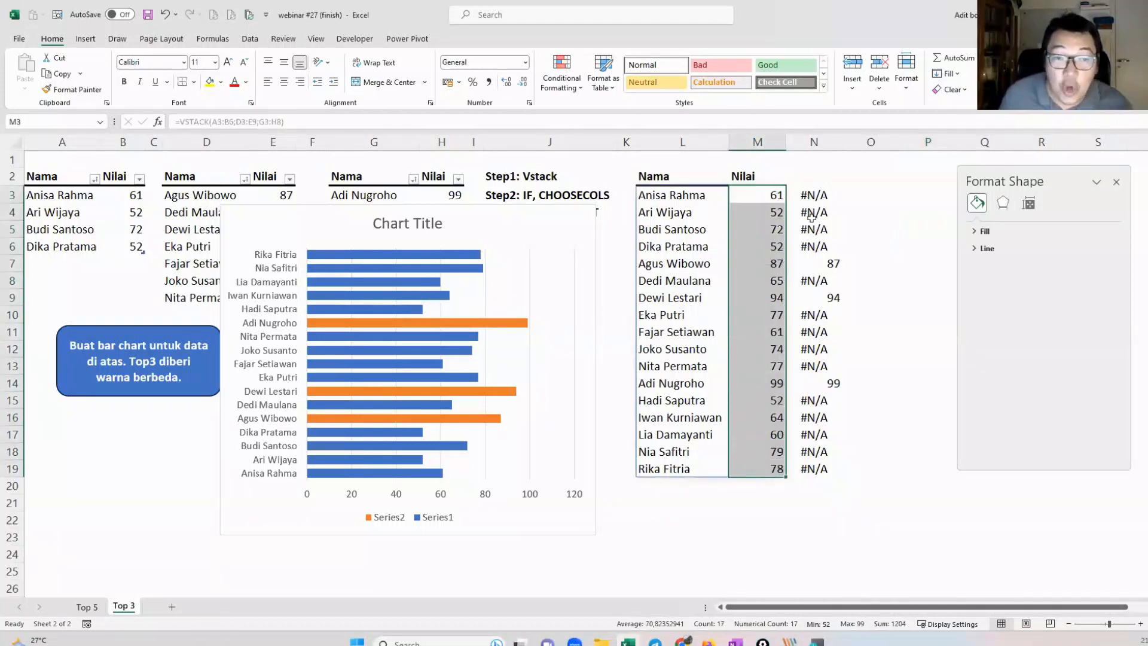
left_click_drag(815, 195, 811, 458)
left_click(816, 190)
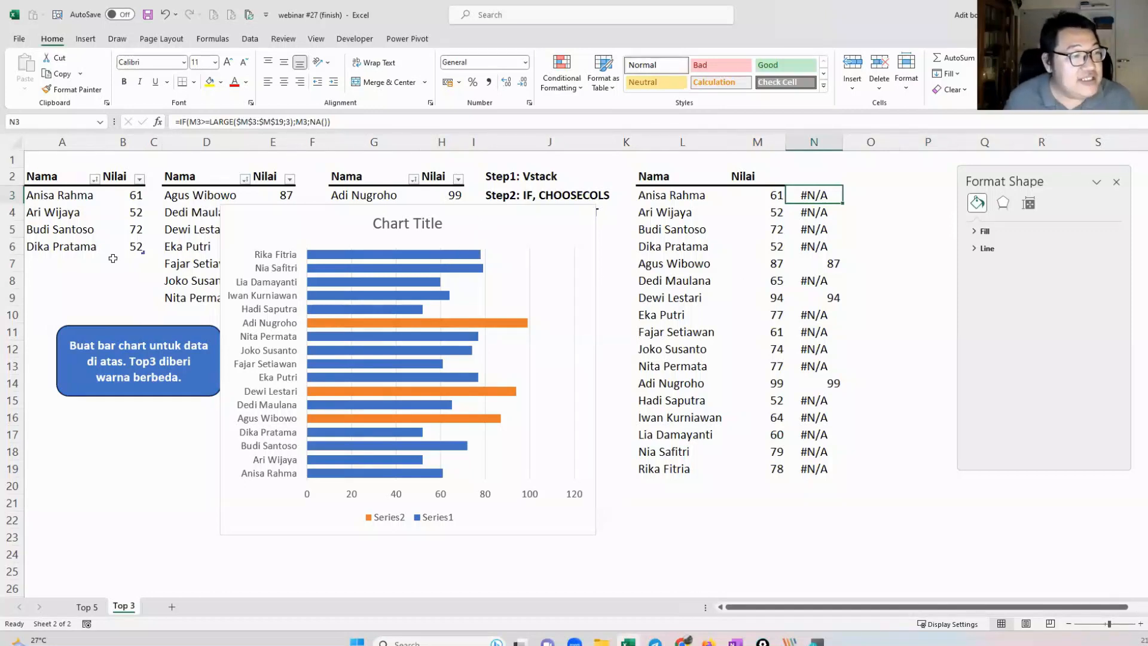
Step: Add a test person with score 100 in row 7 of the first table and check row 20 of the stacked data
left_click(79, 257)
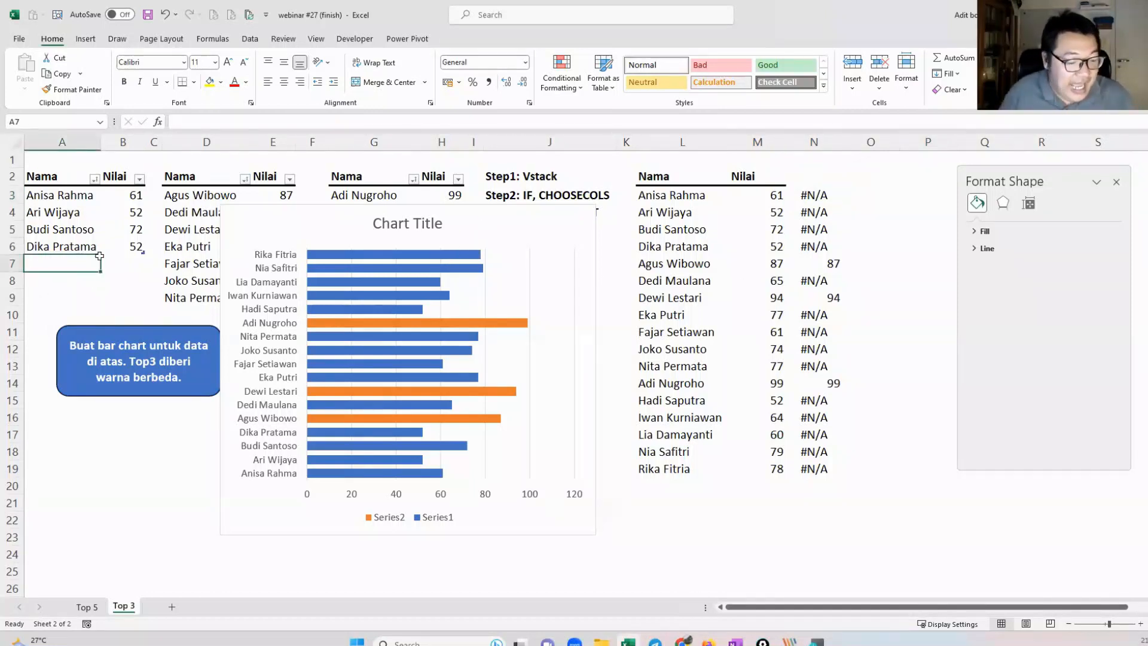
type("Adit")
left_click(109, 257)
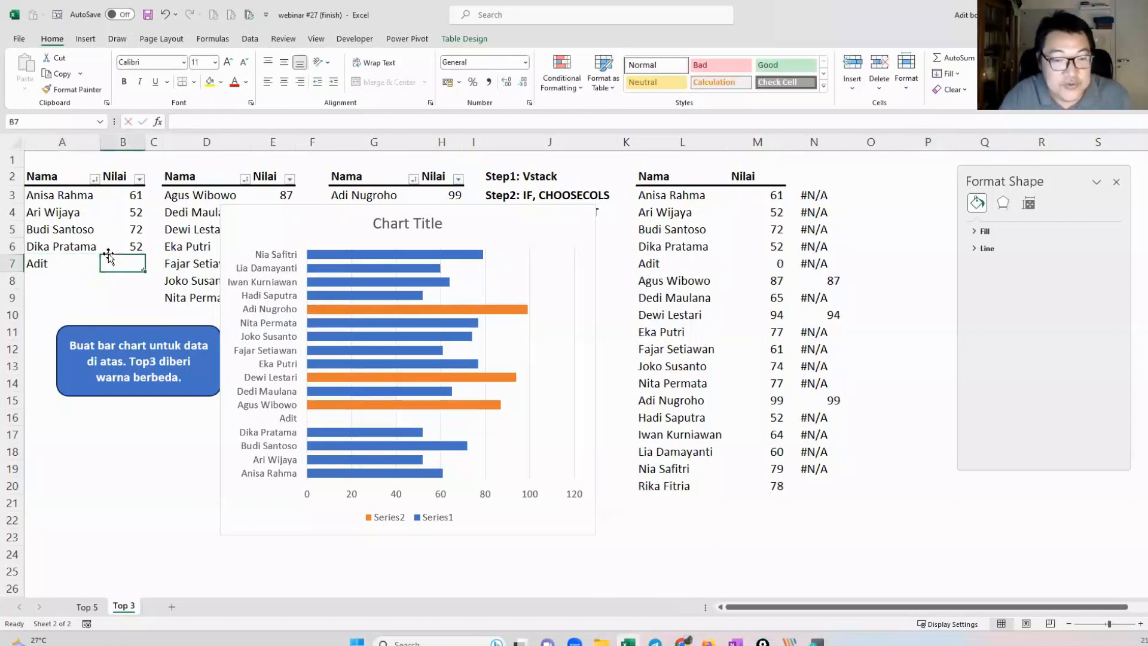
type("100")
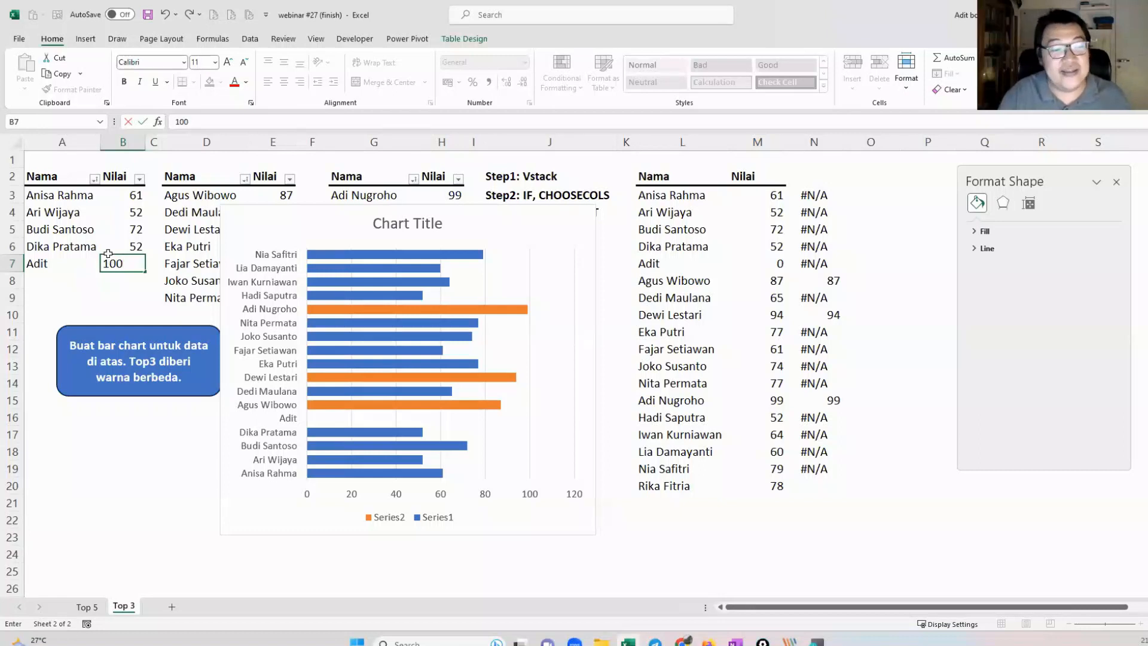
key("Return")
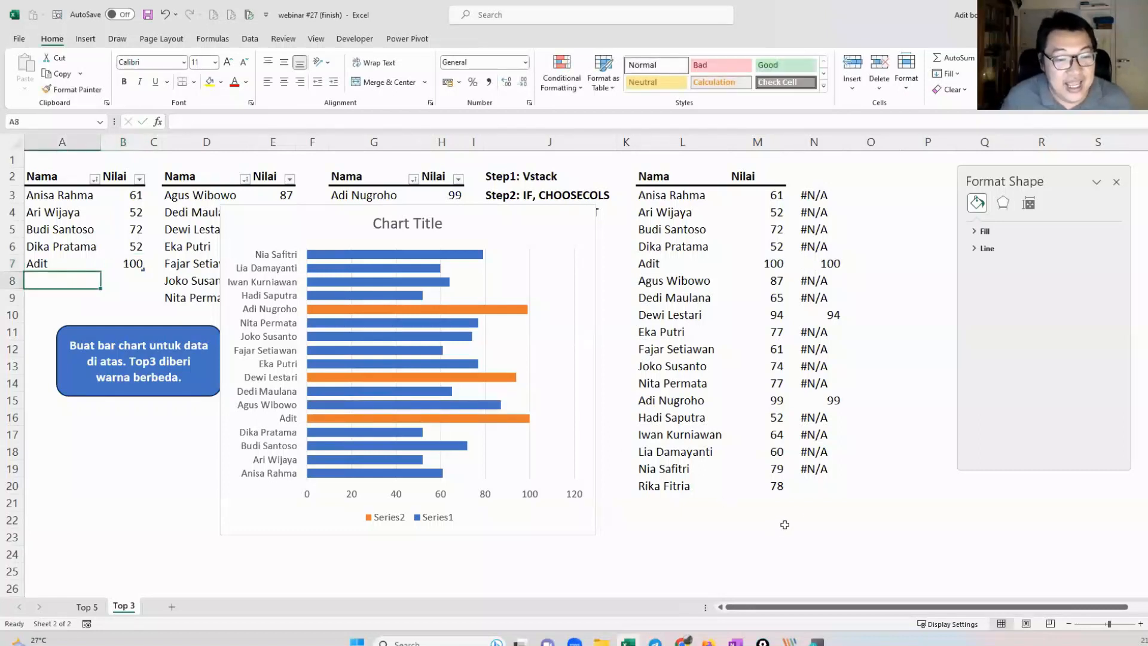
left_click(809, 489)
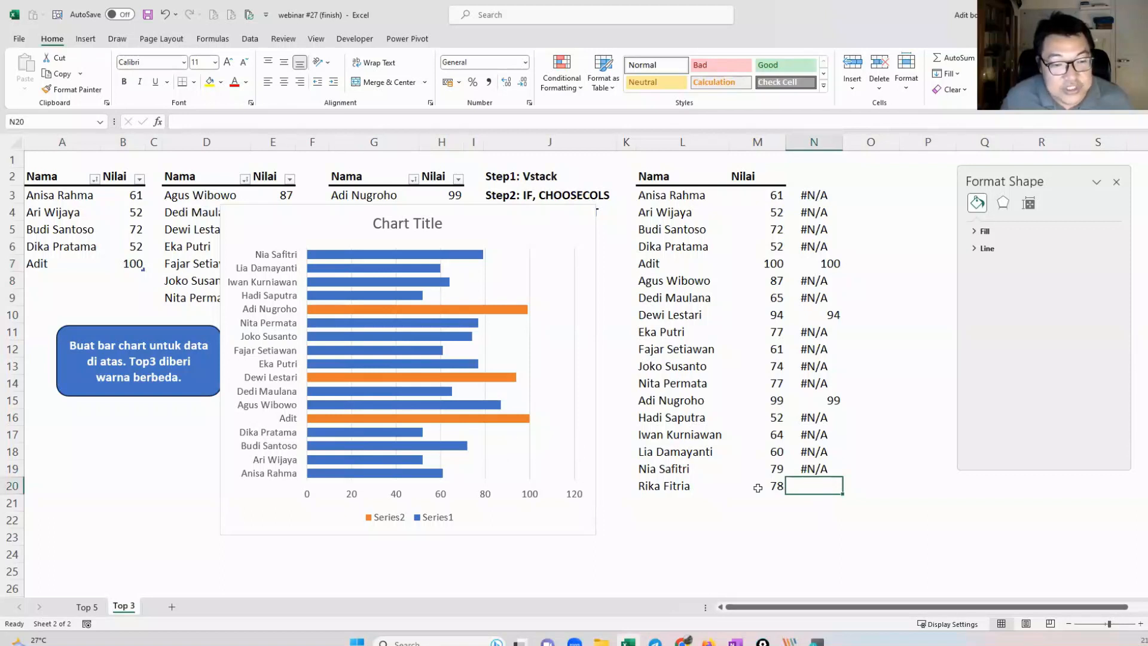
left_click_drag(694, 487, 801, 490)
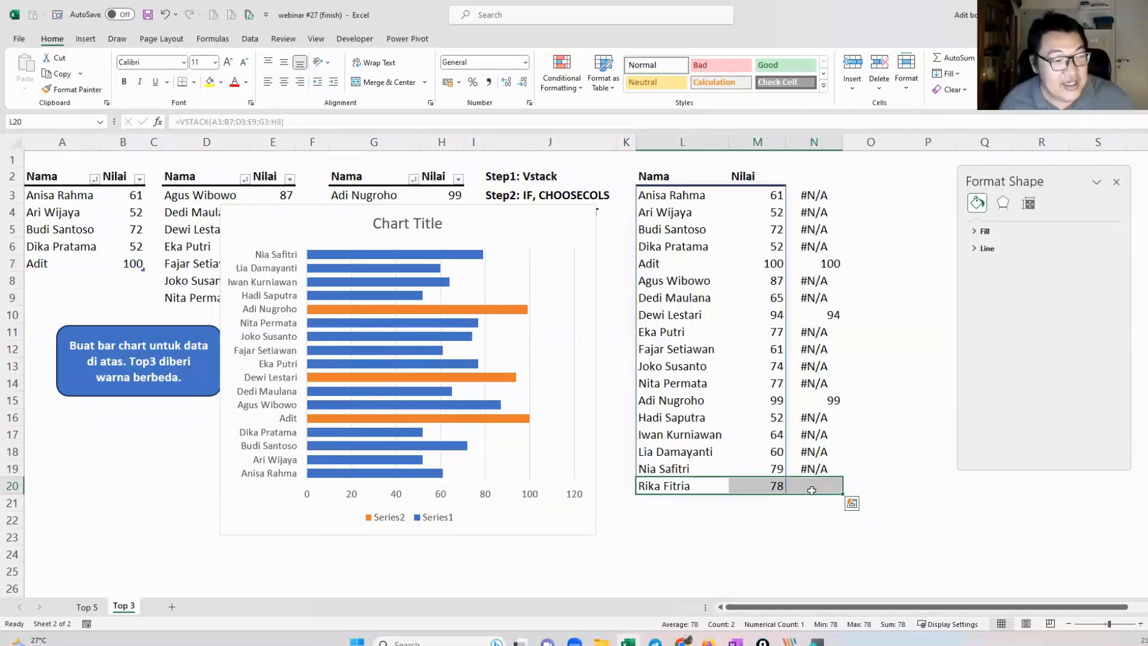
Step: Undo the test score entry in B7 and clear the test name from A7
key("ctrl+z")
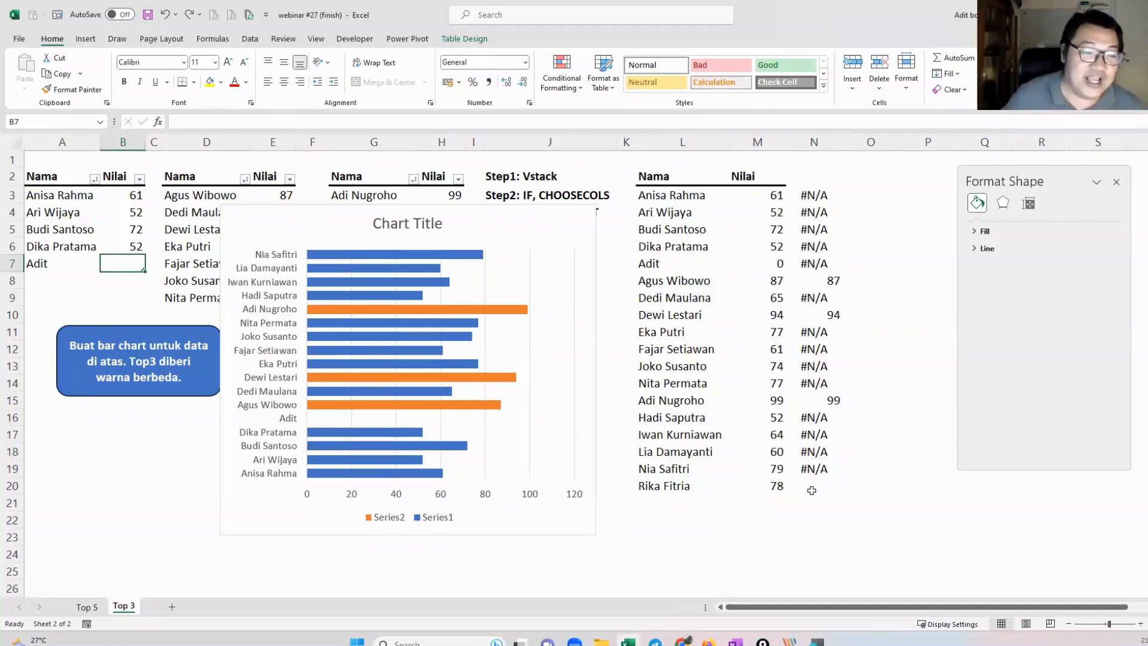
left_click(535, 214)
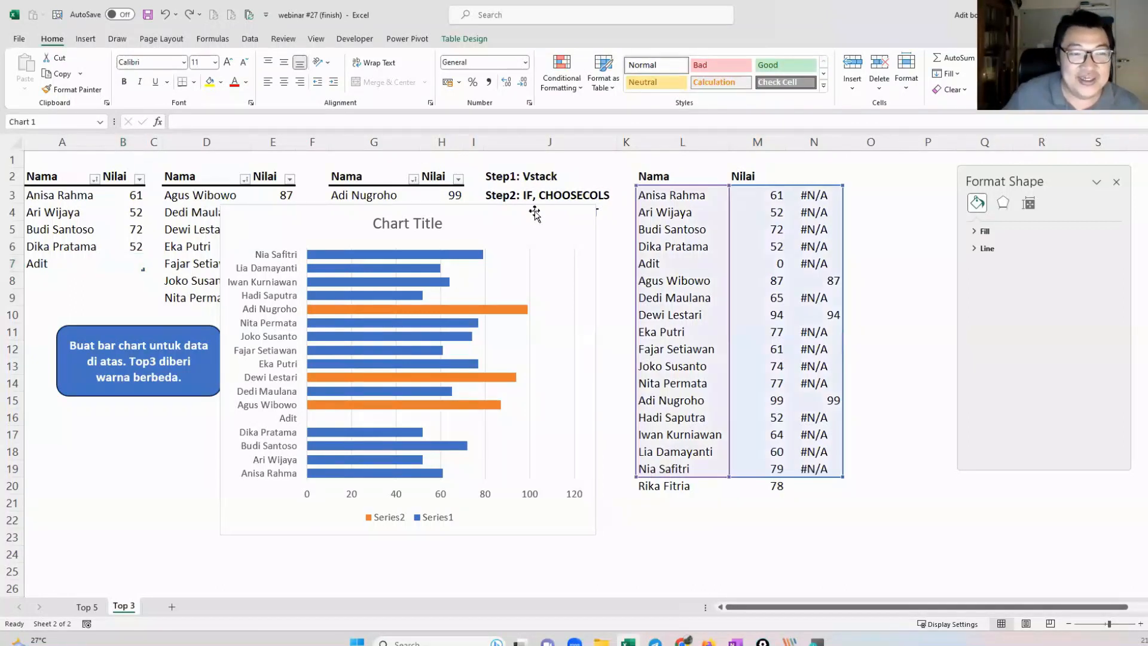
type("\\")
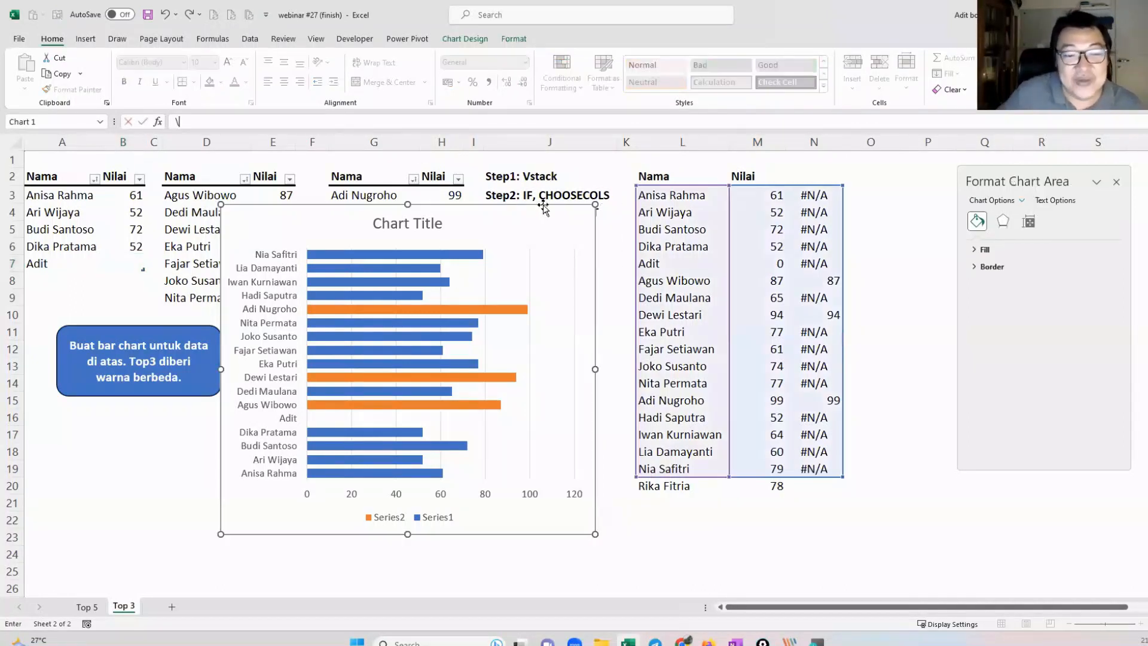
key("Escape")
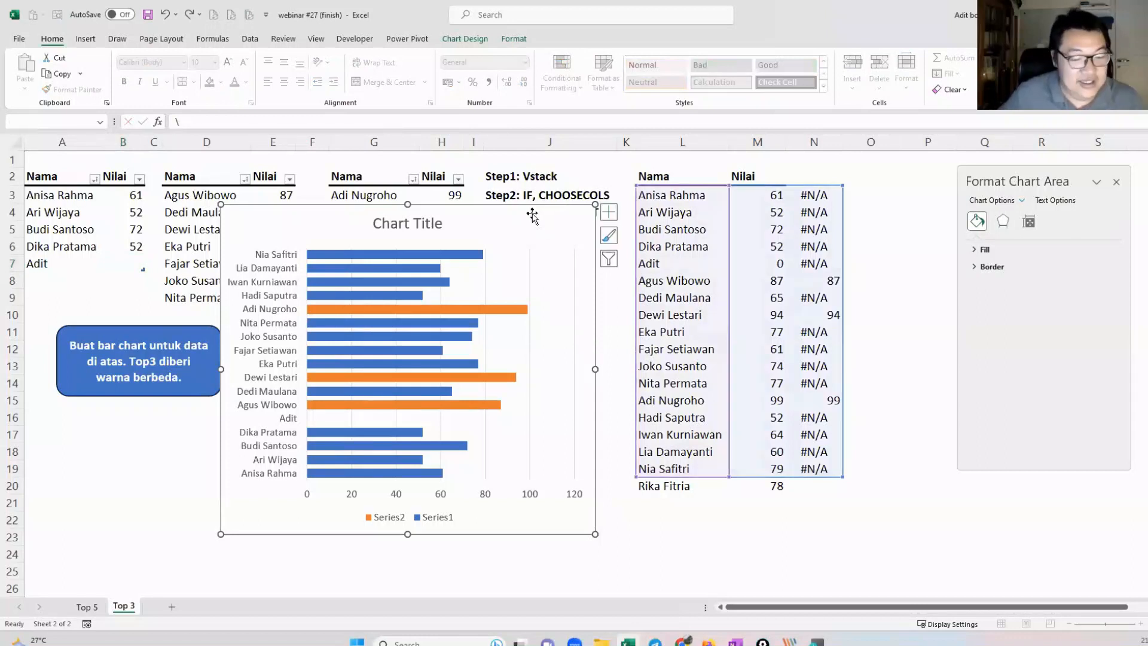
left_click(60, 263)
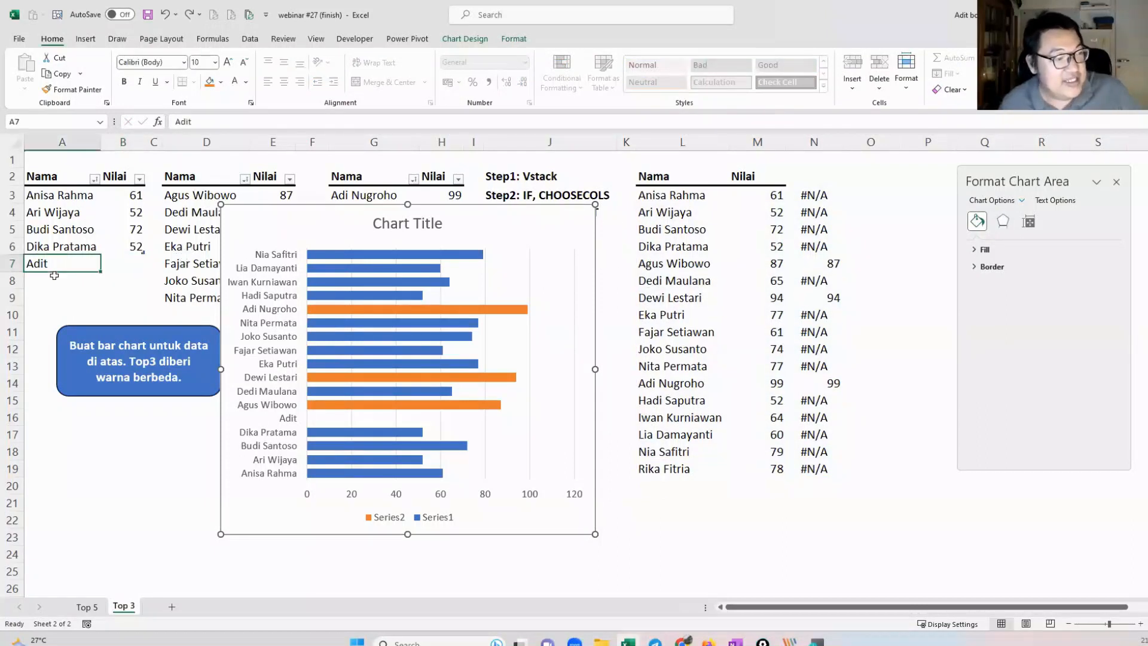
key("Delete")
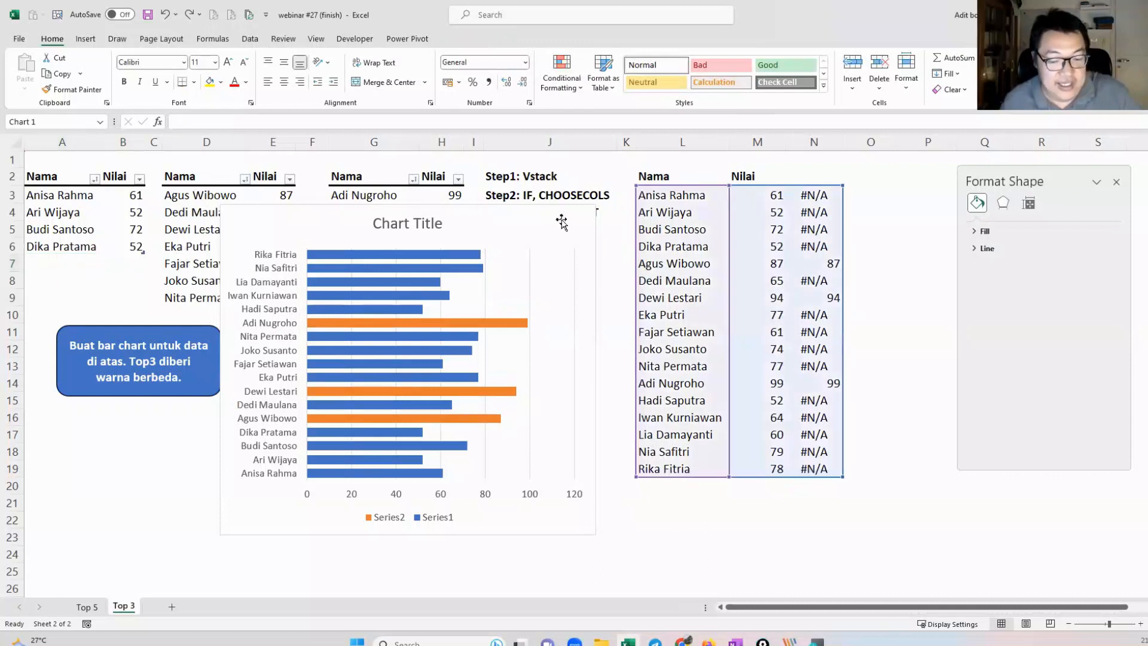
Step: Delete the bar chart and close the formatting pane
left_click(558, 224)
key("Delete")
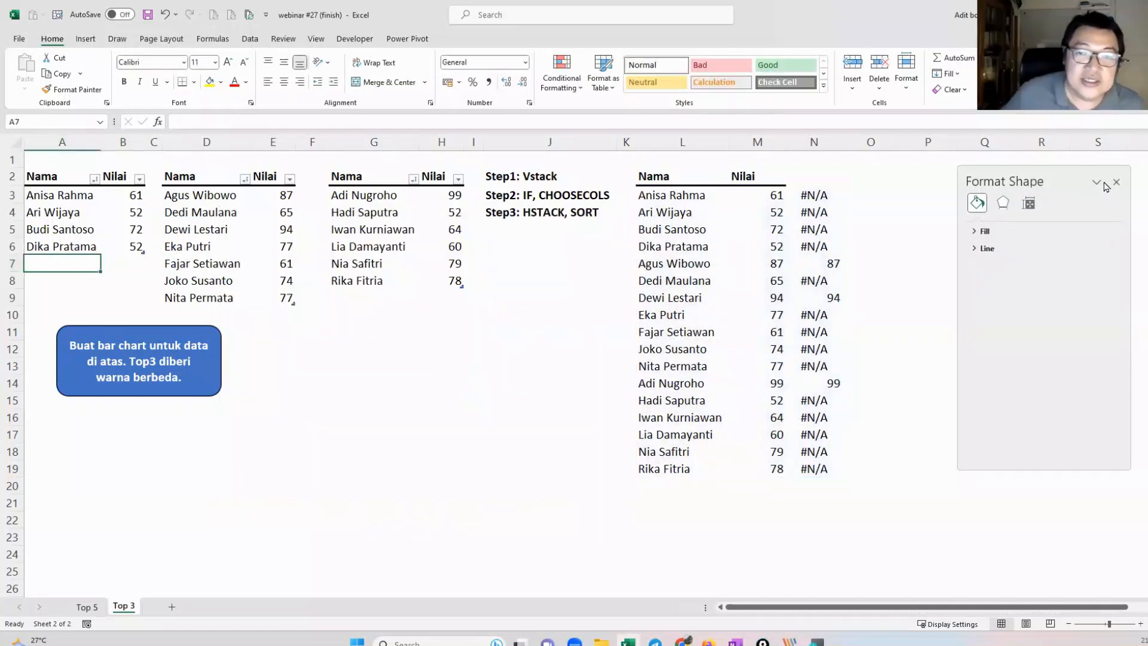
left_click(1114, 183)
Step: Clear the filled-down IF formulas from N4:N20, keeping only the formula in N3
left_click(819, 194)
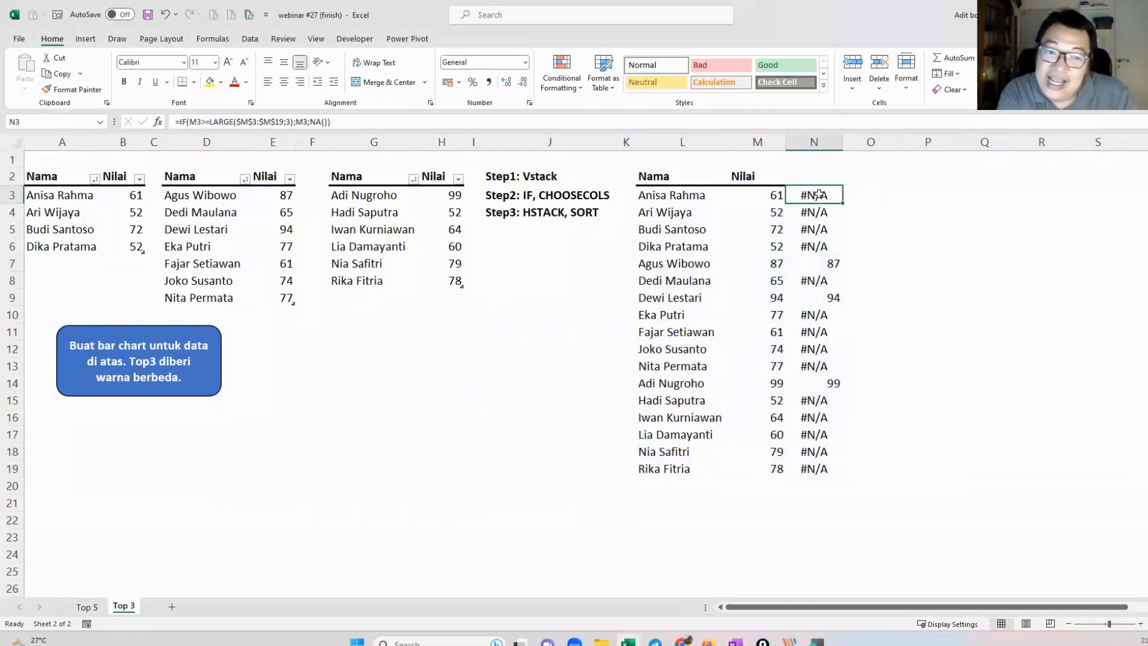
left_click_drag(819, 194, 831, 477)
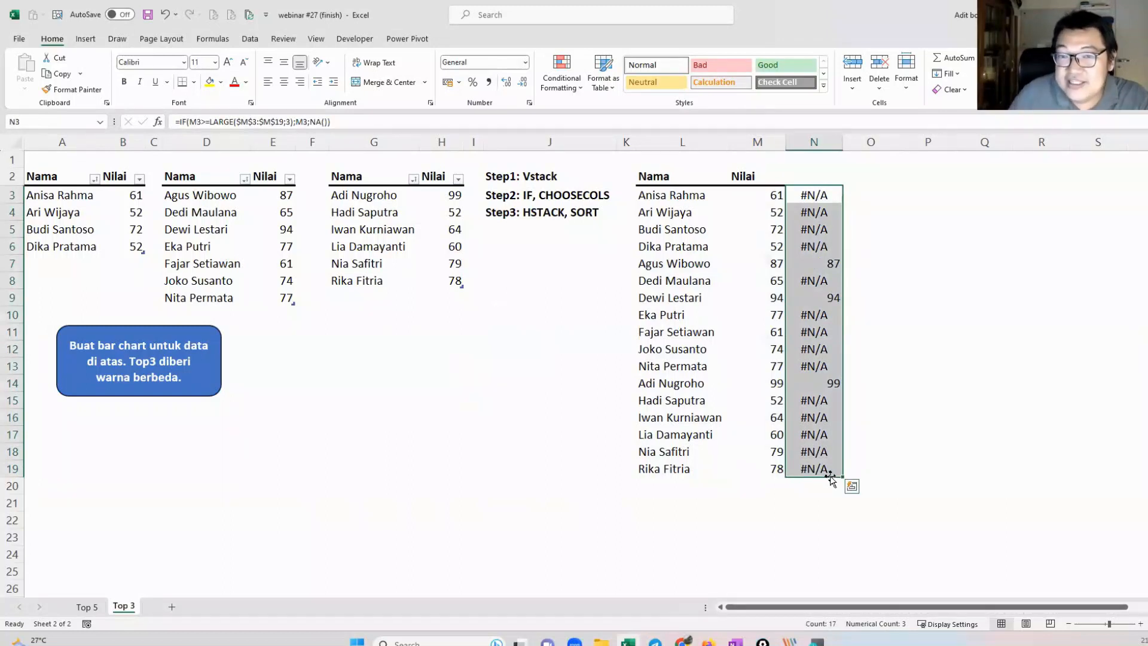
left_click(820, 194)
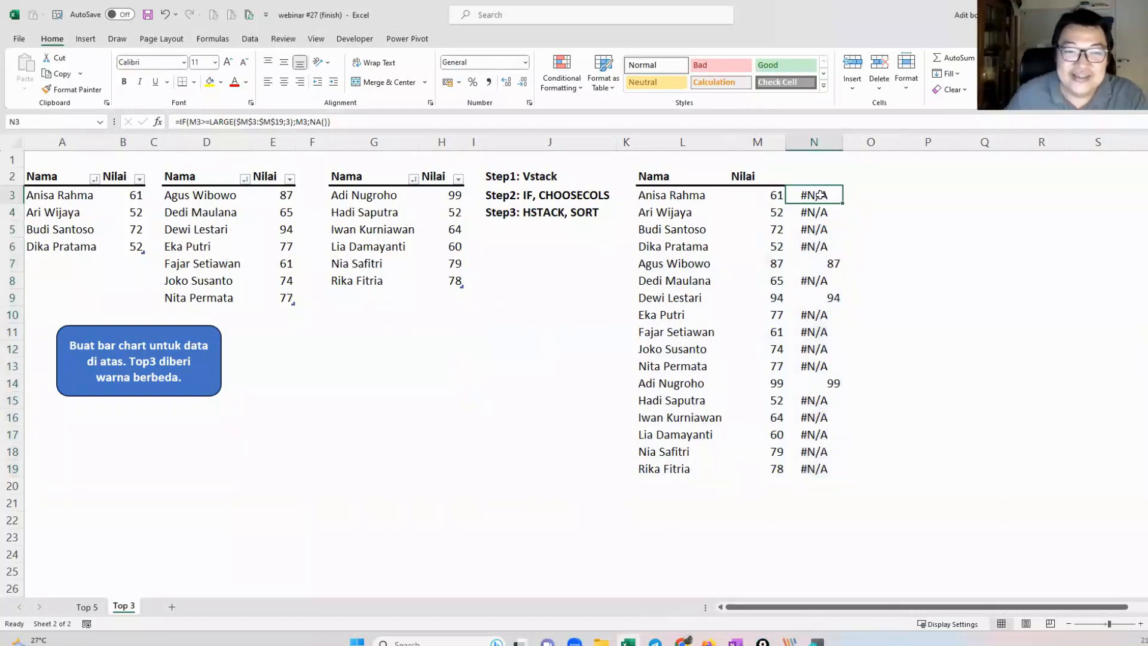
left_click_drag(812, 213, 811, 478)
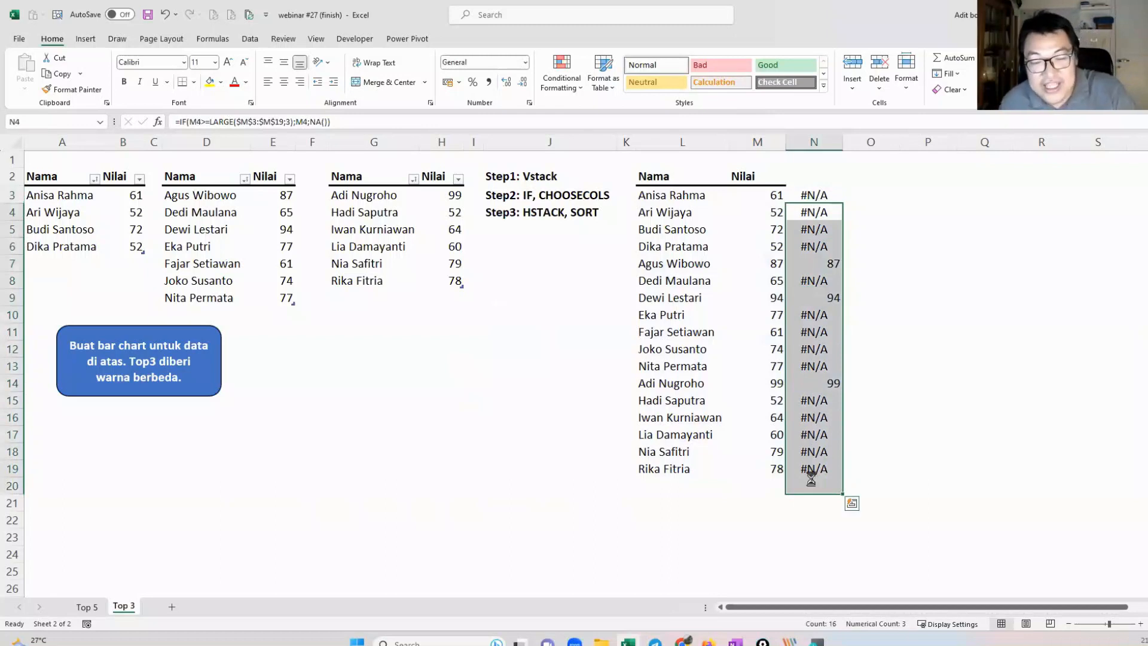
key("Delete")
double_click(831, 195)
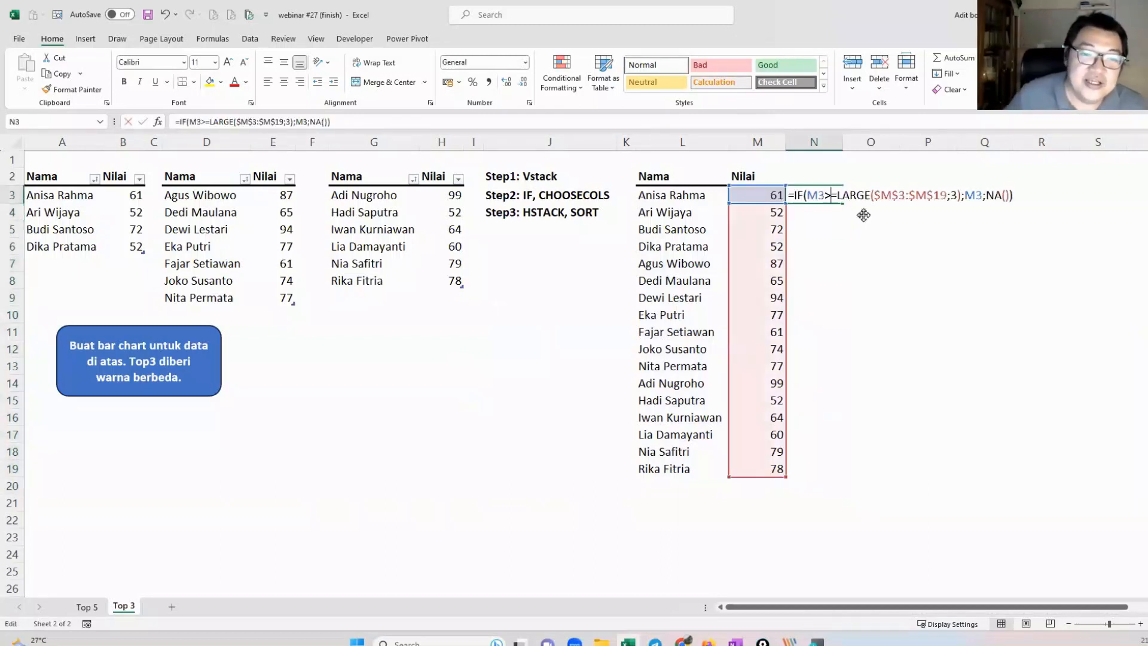
left_click_drag(826, 194, 807, 195)
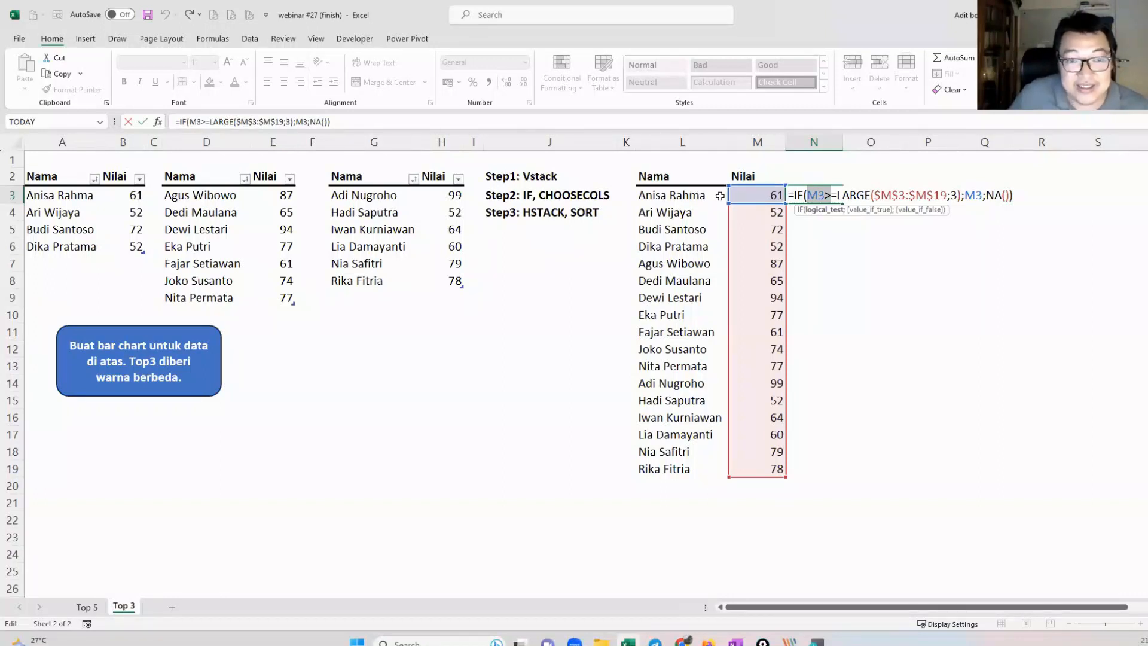
key("Escape")
Step: Copy the VSTACK(A3:B6;D3:E9;G3:H8) expression from the L3 formula without its equals sign
left_click(690, 195)
left_click_drag(296, 121, 177, 124)
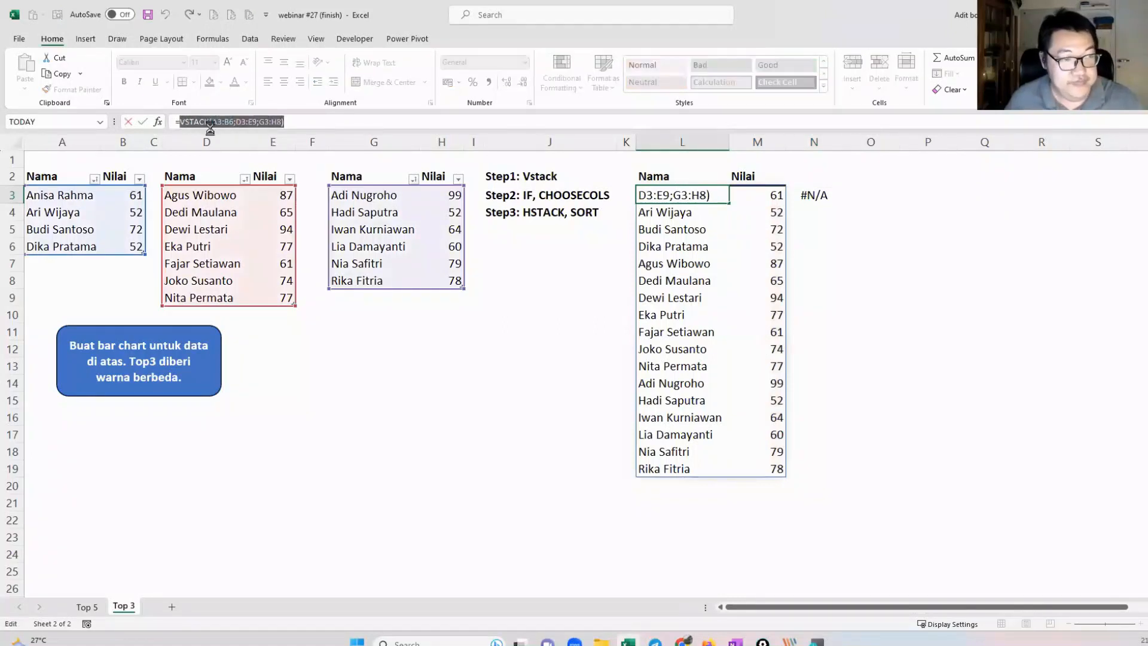
key("ctrl+c")
key("Escape")
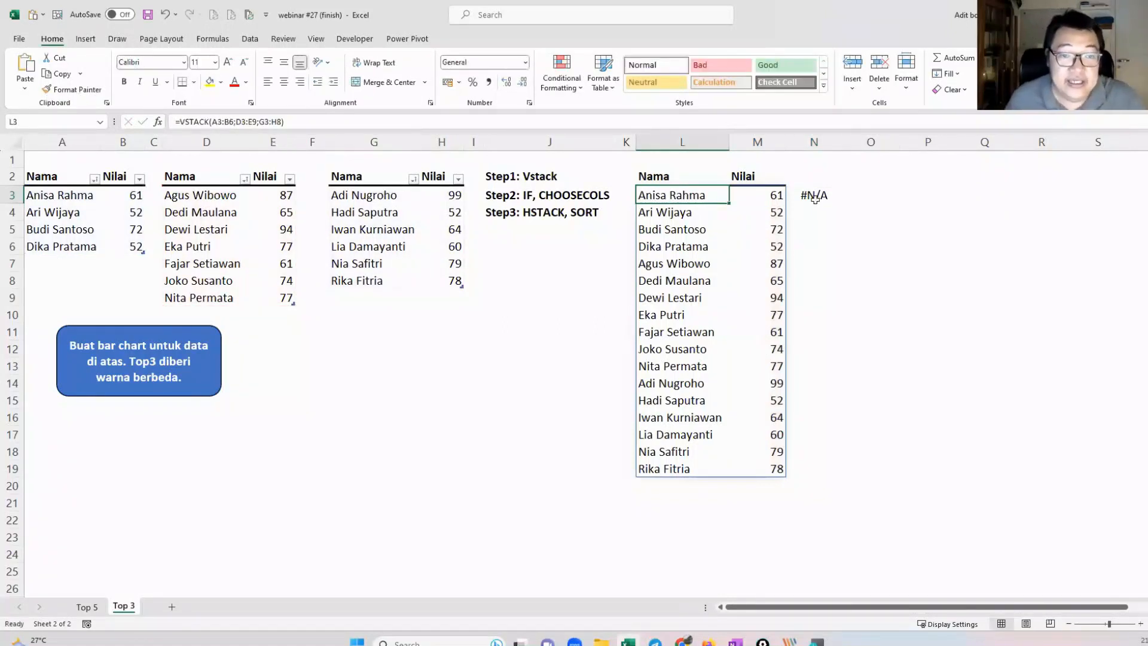
Step: In the N3 IF formula, replace the M3 reference in the logical test with the CHOOSECOLS function
left_click(813, 195)
double_click(816, 195)
left_click_drag(825, 195, 810, 195)
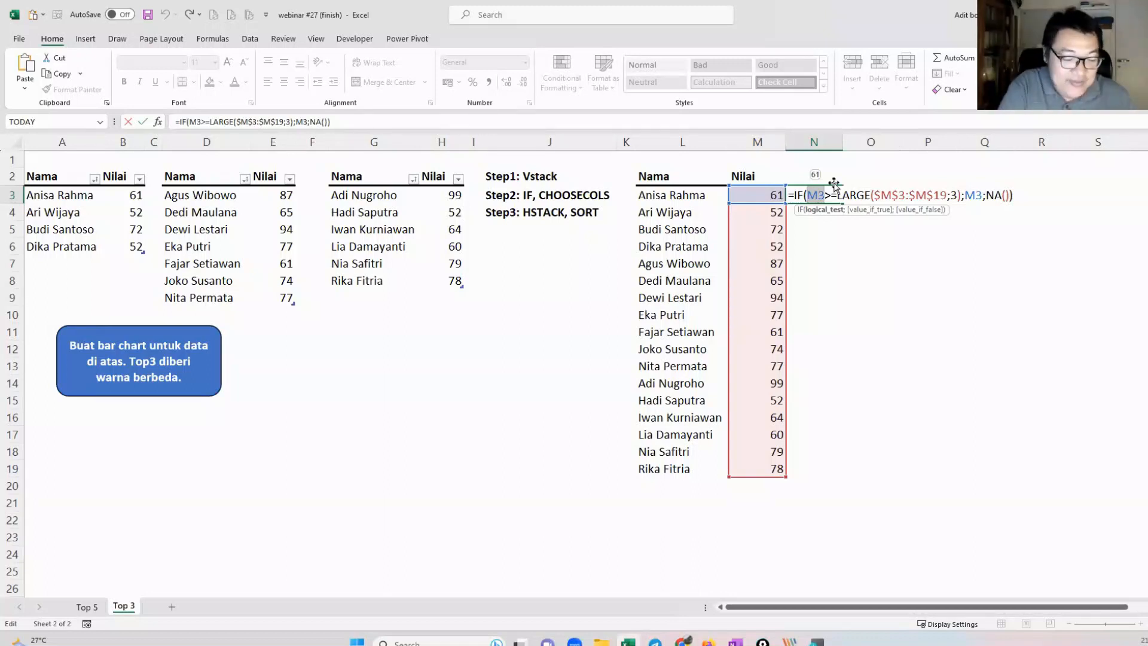
type("ch")
type("oo")
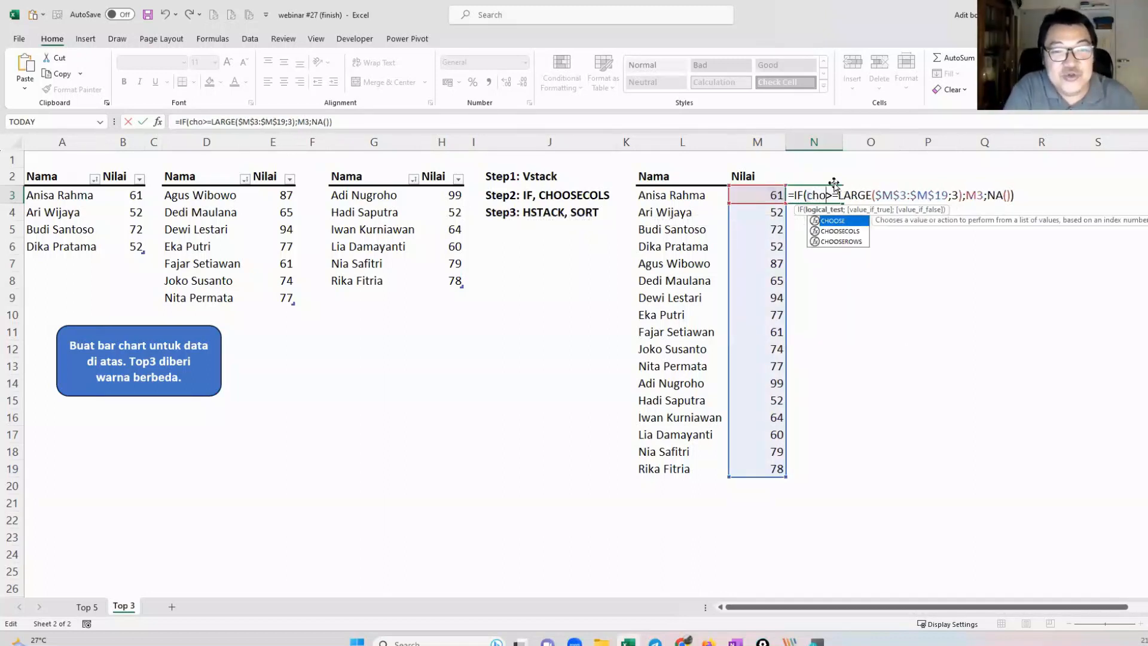
key("Down")
key("Tab")
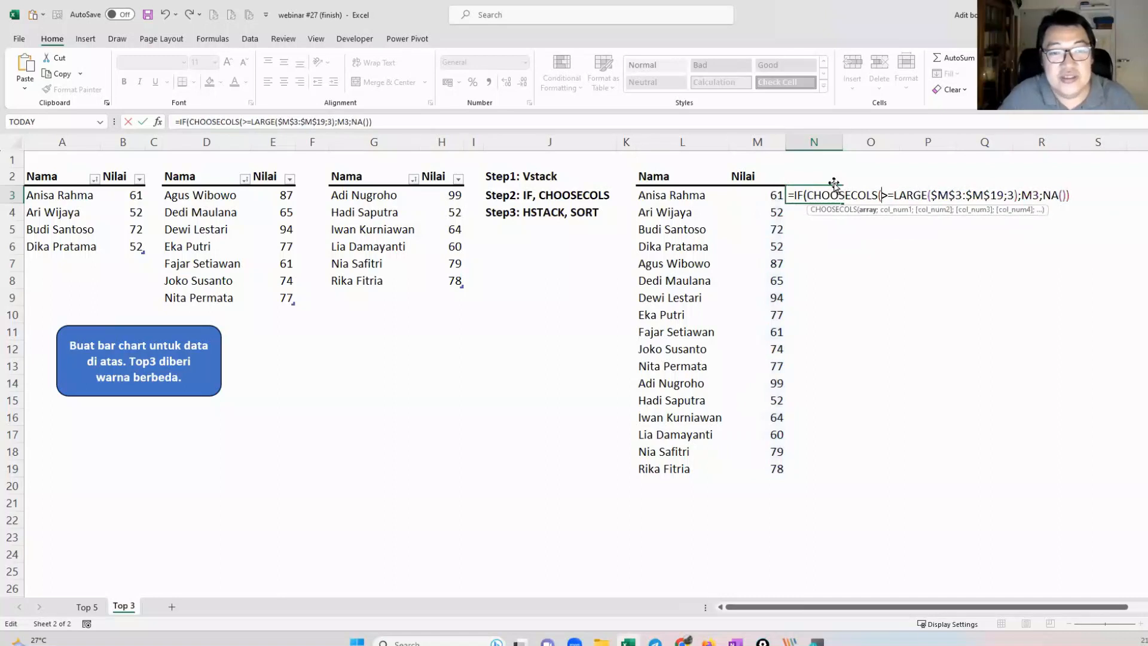
Step: In the N3 IF formula, discard everything after CHOOSECOLS( and complete it as CHOOSECOLS(VSTACK(A3:B6;D3:E9;G3:H8);2)
left_click_drag(881, 194, 1076, 202)
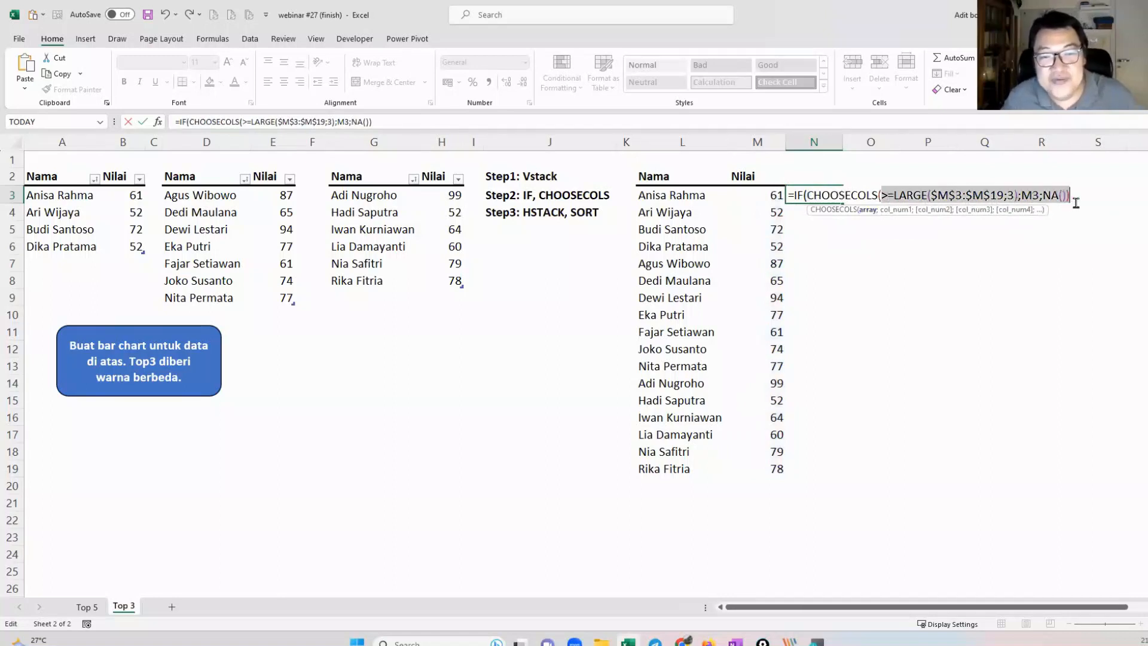
key("BackSpace")
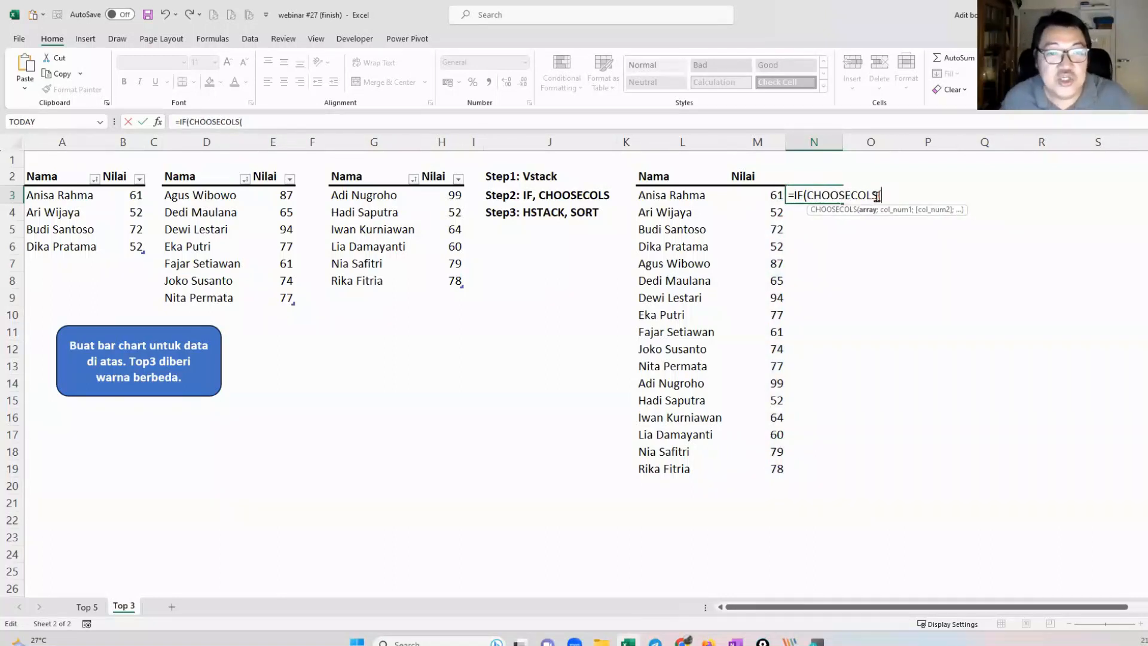
key("ctrl+v")
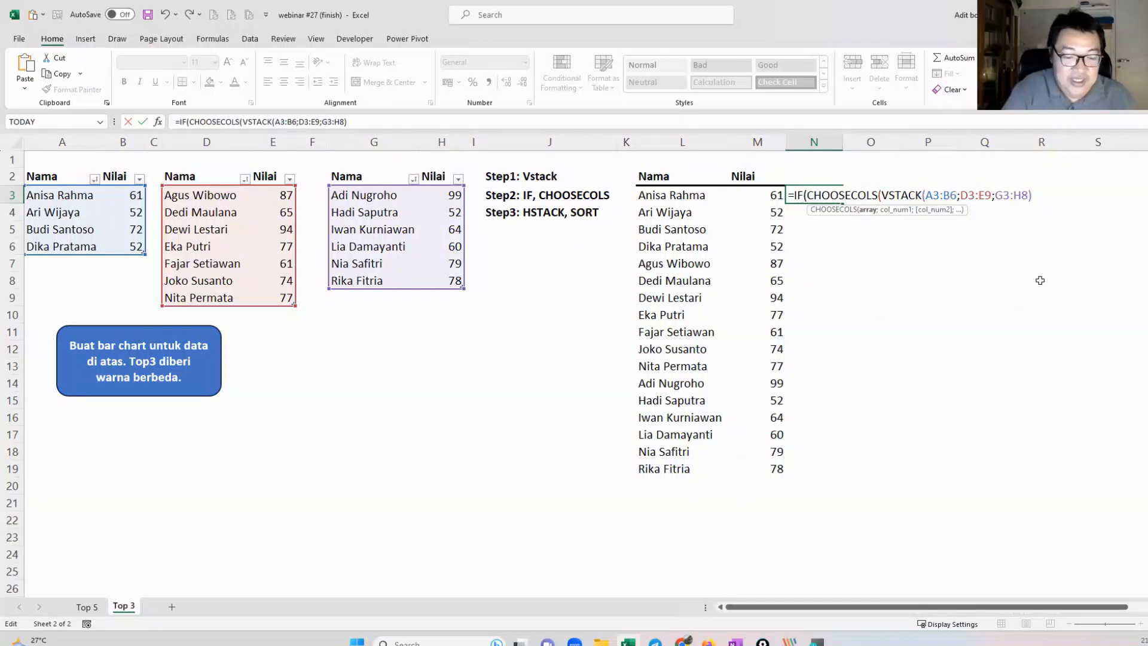
type(";")
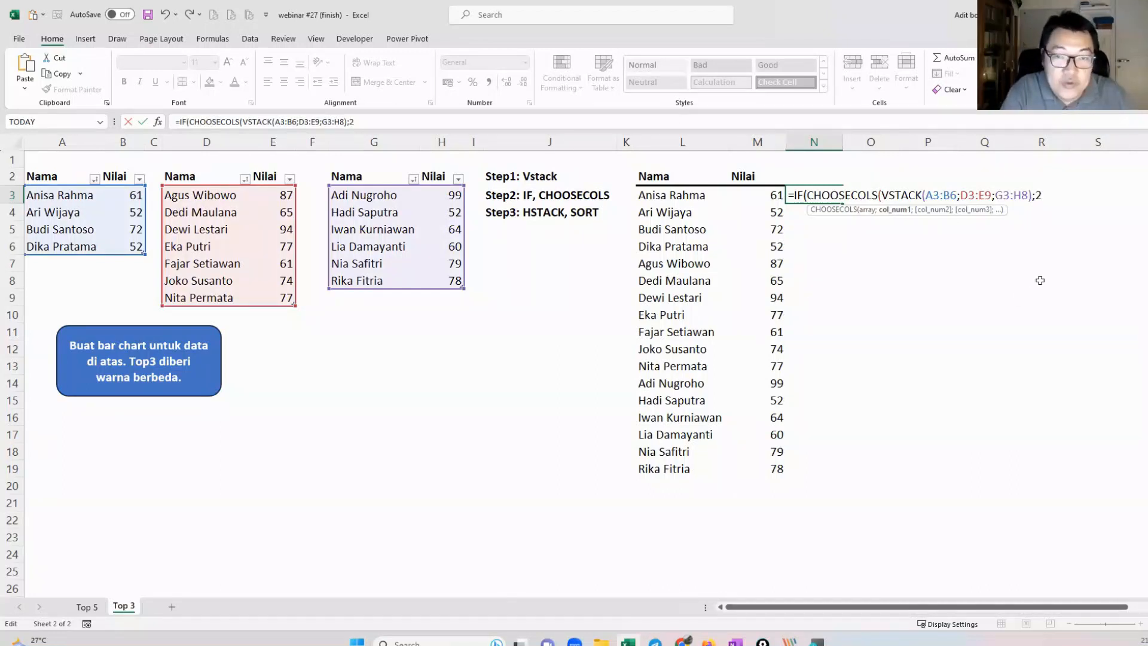
type("2)")
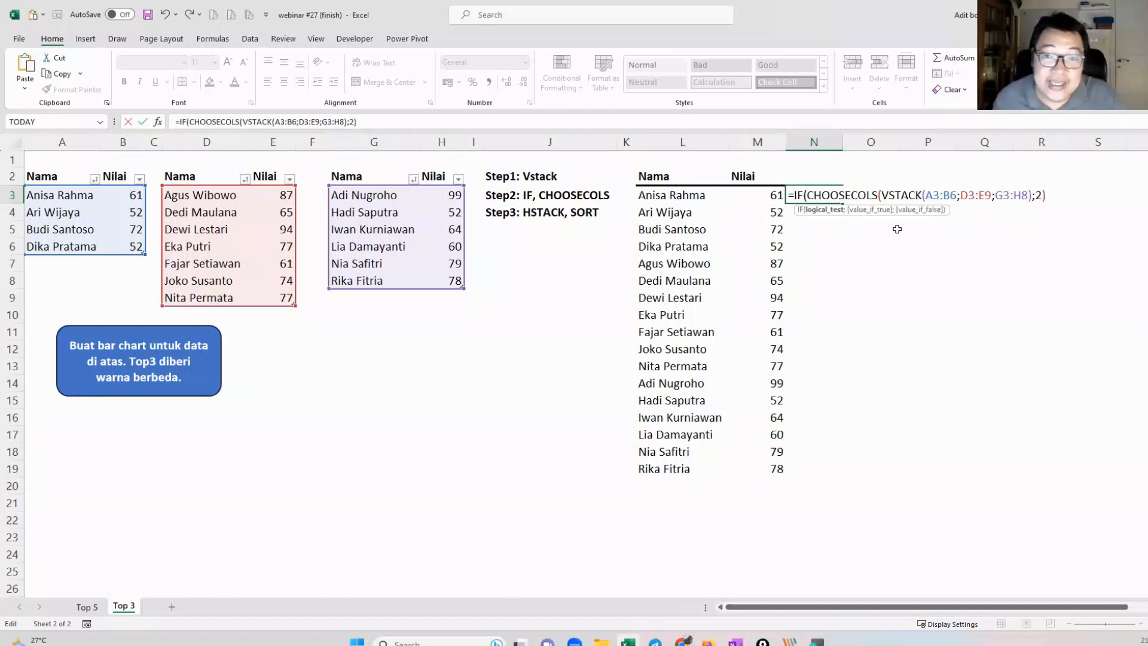
left_click_drag(806, 195, 1071, 199)
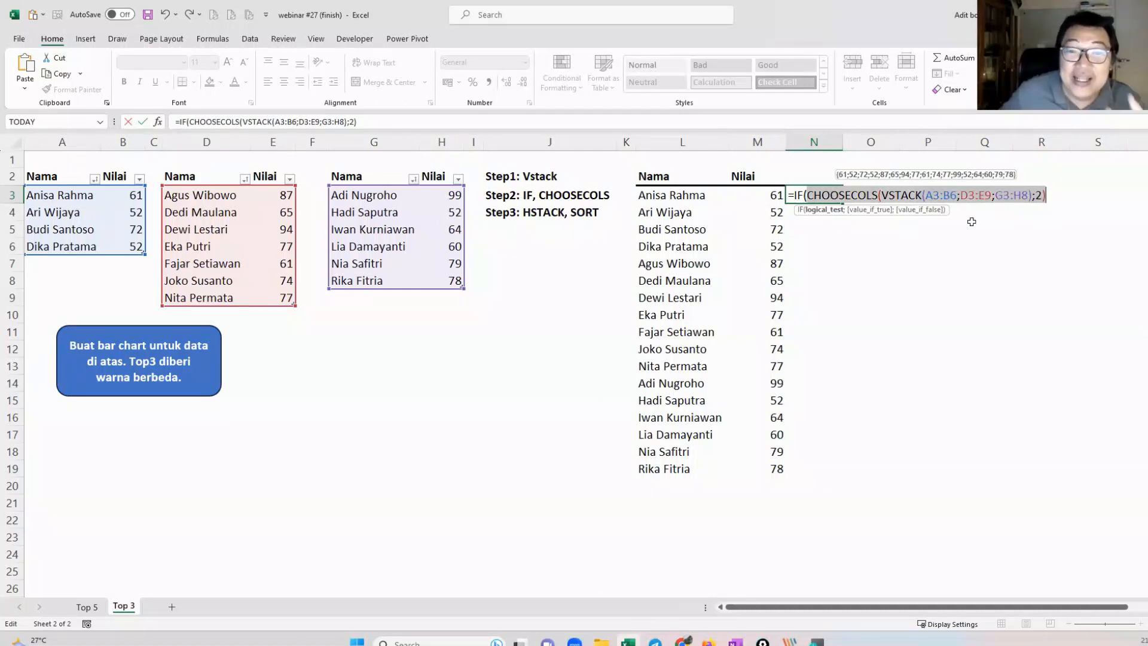
left_click(1042, 194)
type(")")
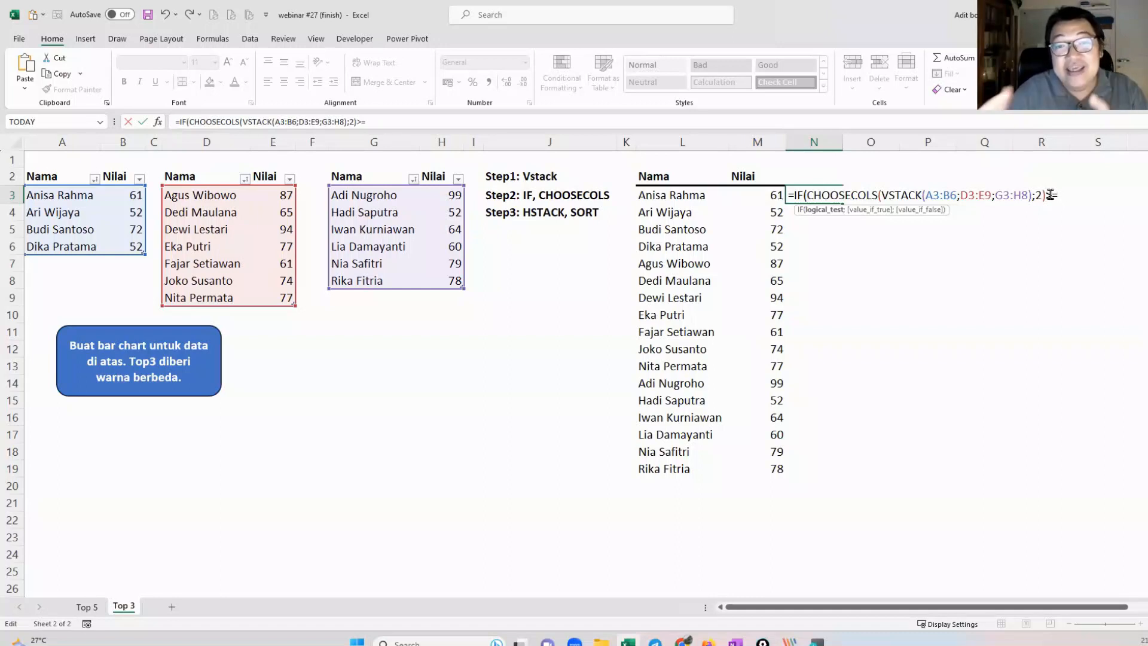
Step: Extend the logical test with >=LARGE of the same CHOOSECOLS(VSTACK(A3:B6;D3:E9;G3:H8);2) expression, using 3 as k
type(">=large")
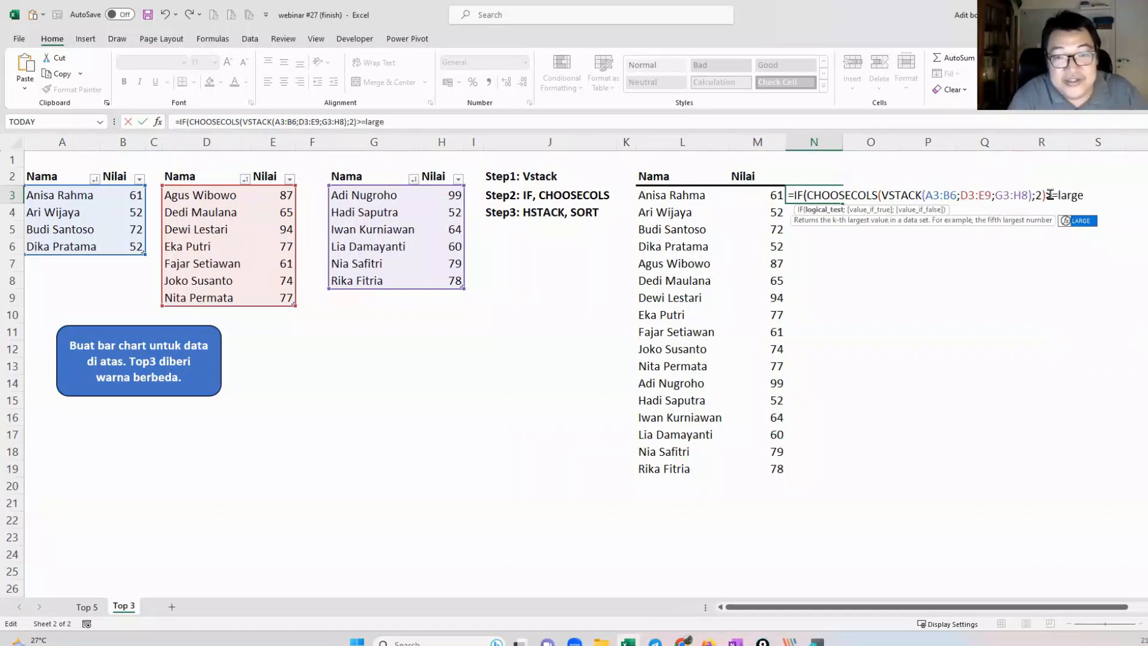
key("Tab")
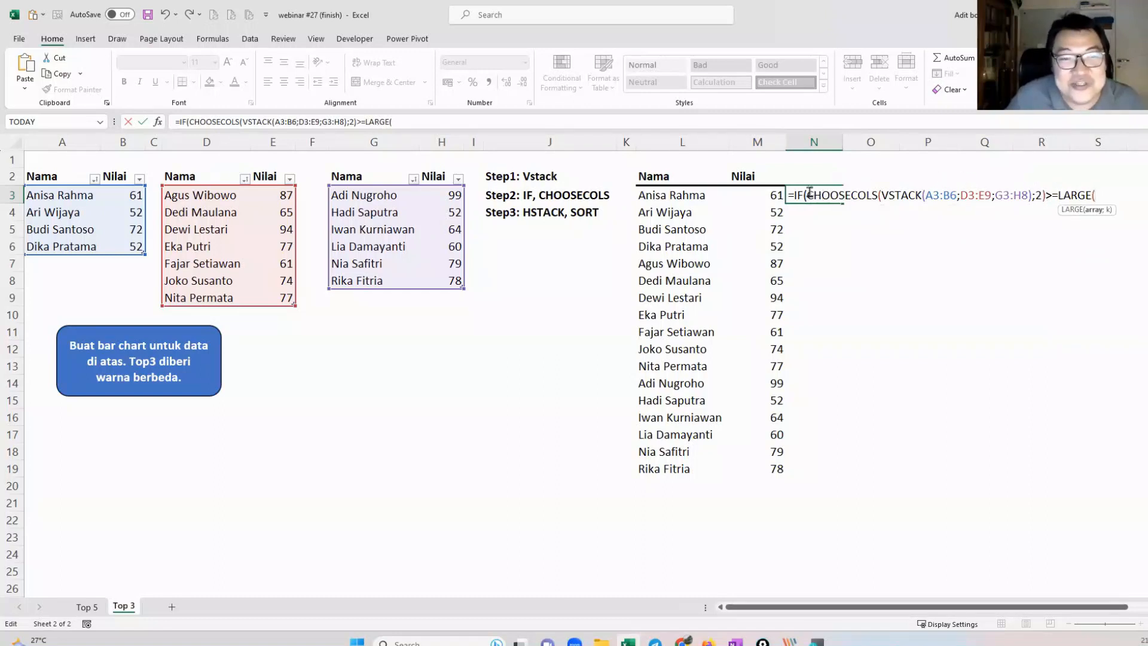
left_click_drag(809, 194, 1045, 196)
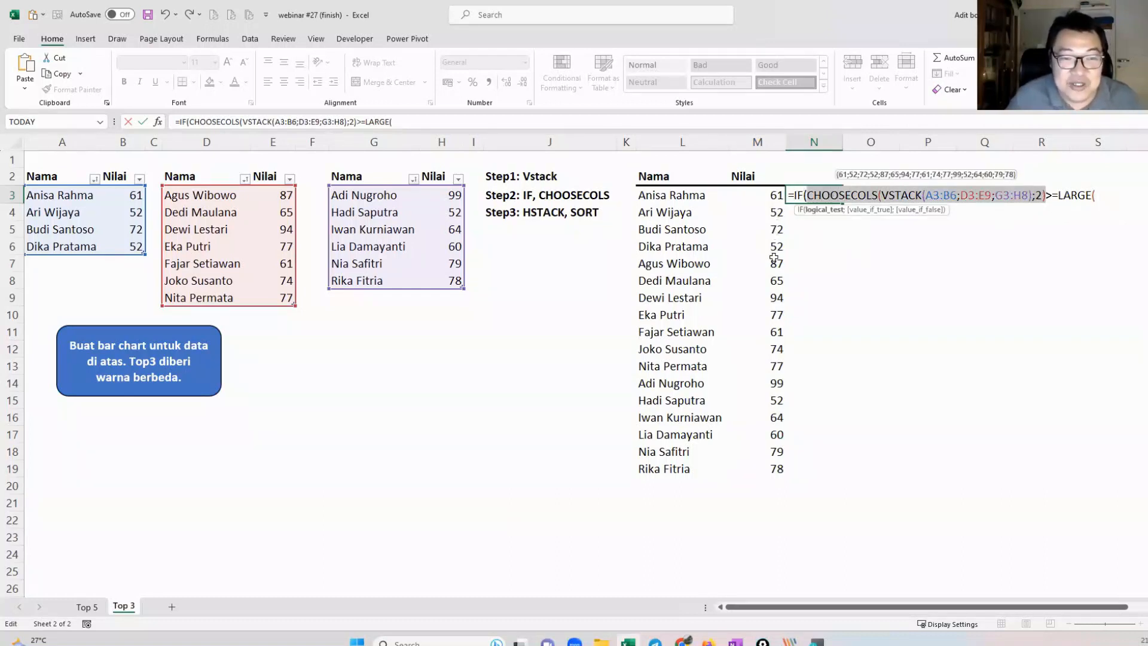
left_click(1096, 196)
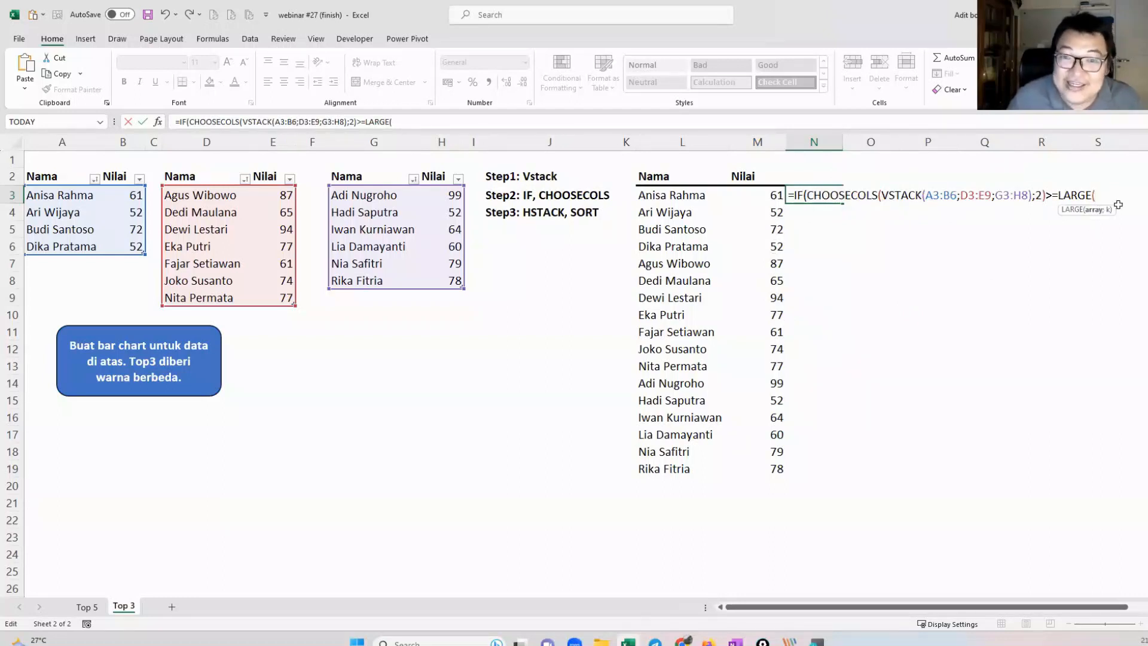
key("ctrl+v")
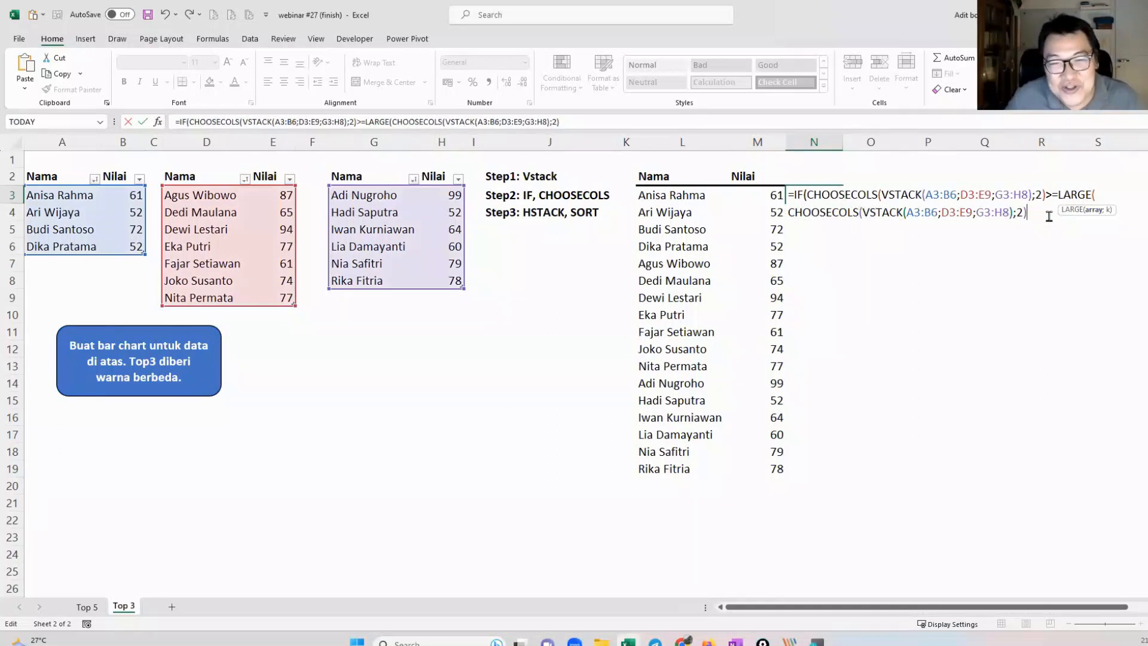
type(";")
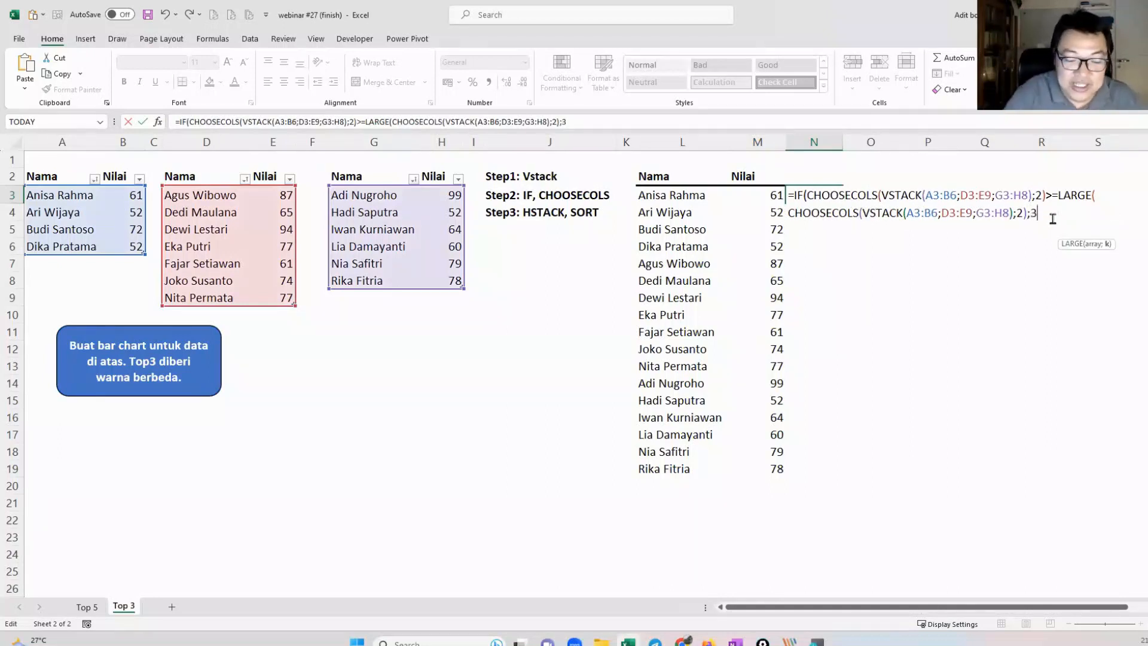
type("3)")
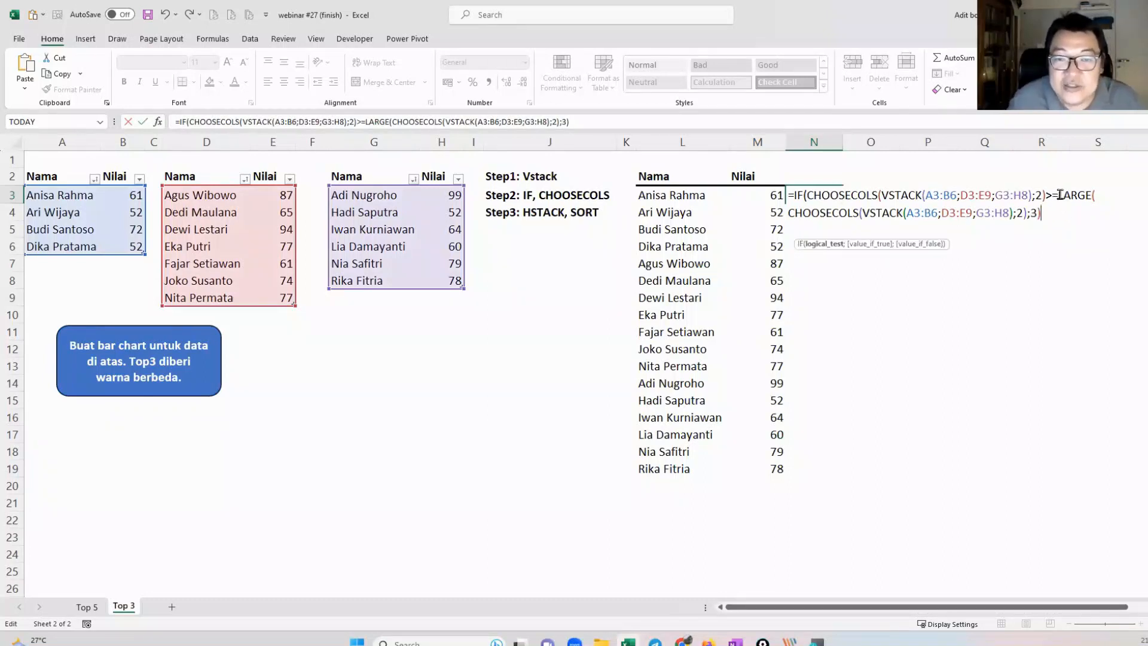
Step: Finish the N3 formula with the CHOOSECOLS(VSTACK(A3:B6;D3:E9;G3:H8);2) expression as the true value and NA() as the false value
left_click(1059, 195, "shift")
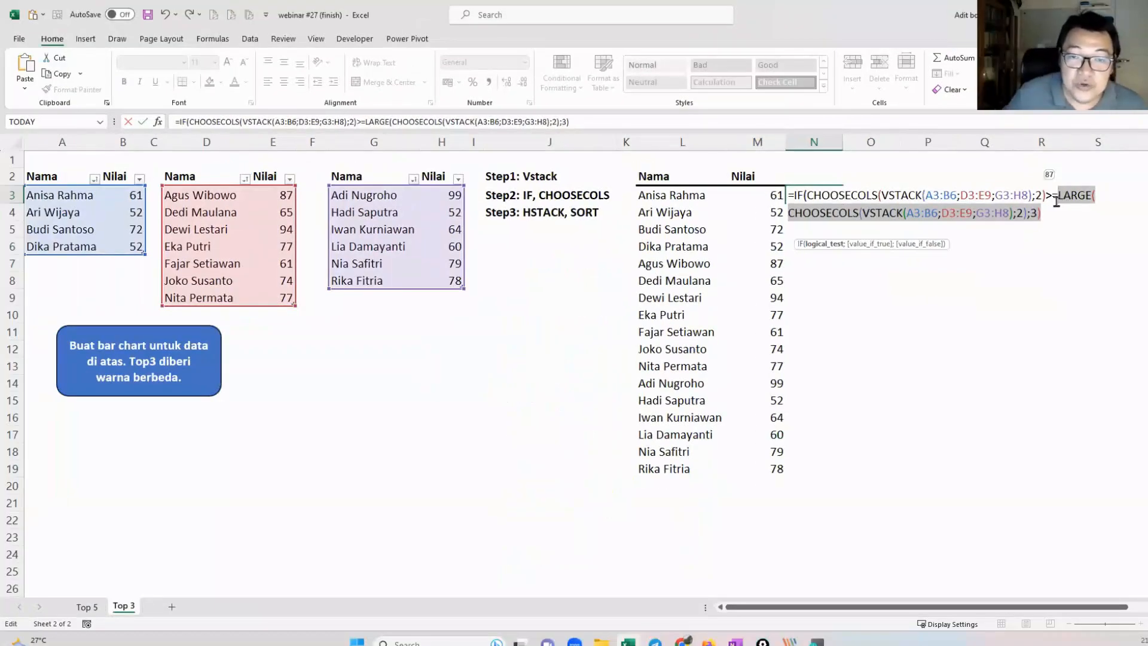
left_click(1053, 210)
type(";")
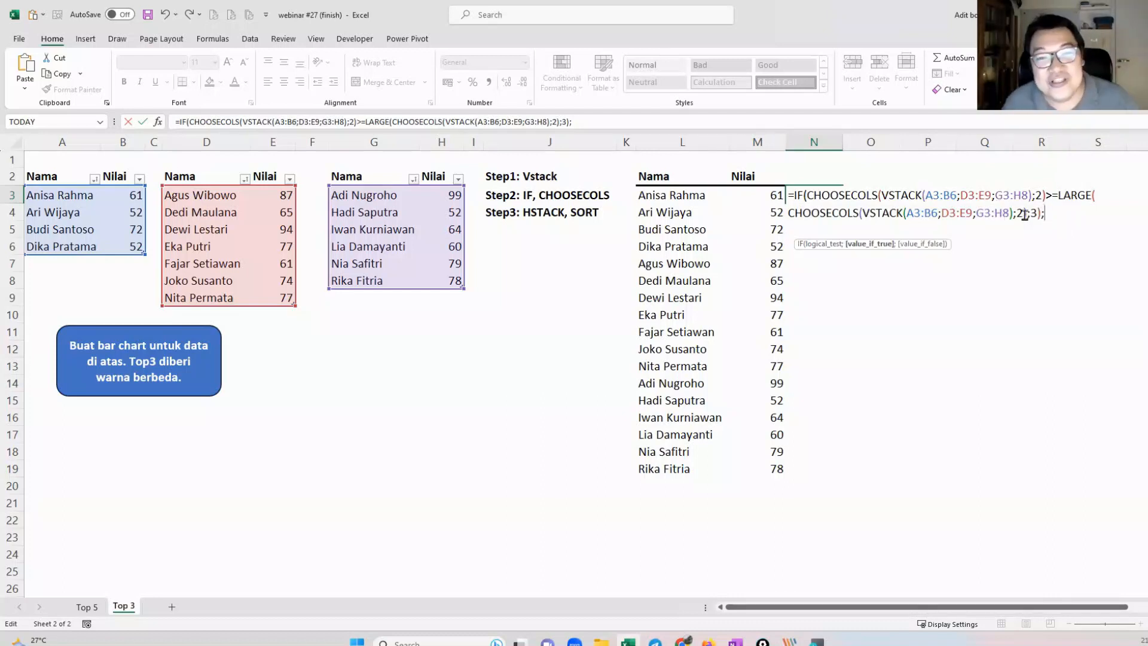
key("ctrl+v")
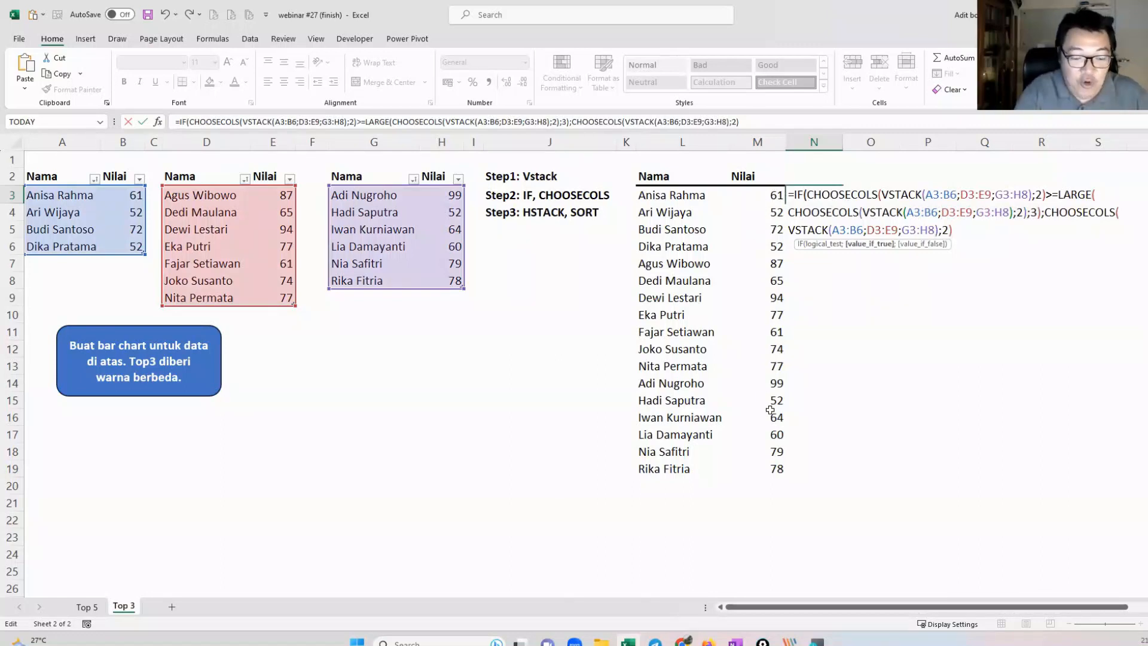
type(";na()")
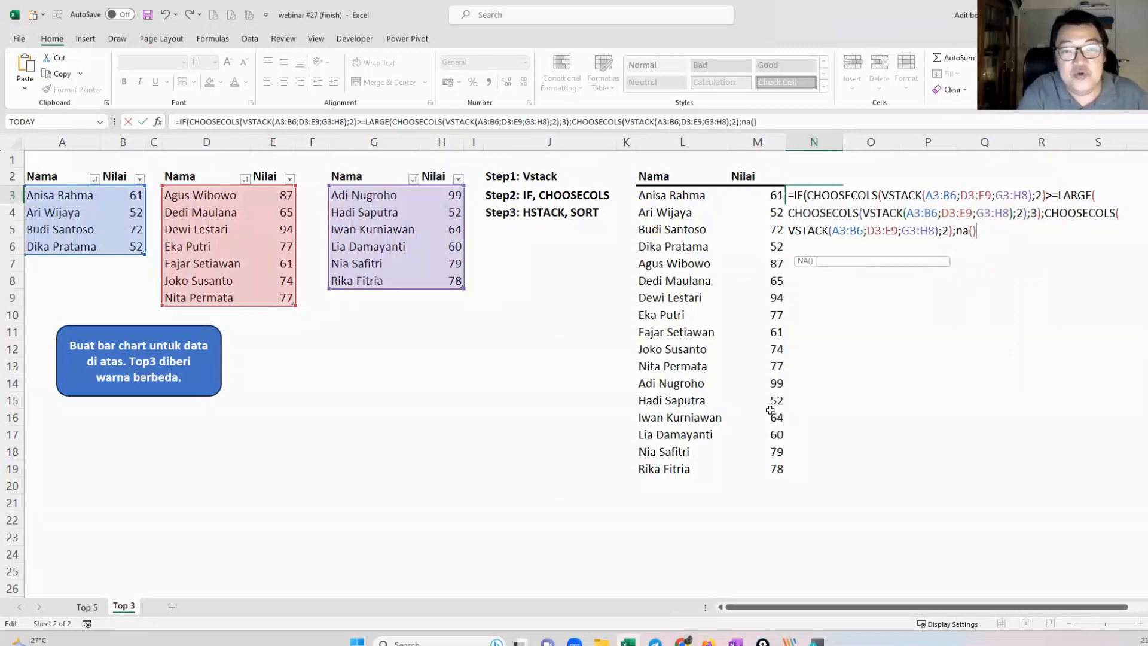
type(")")
key("Return")
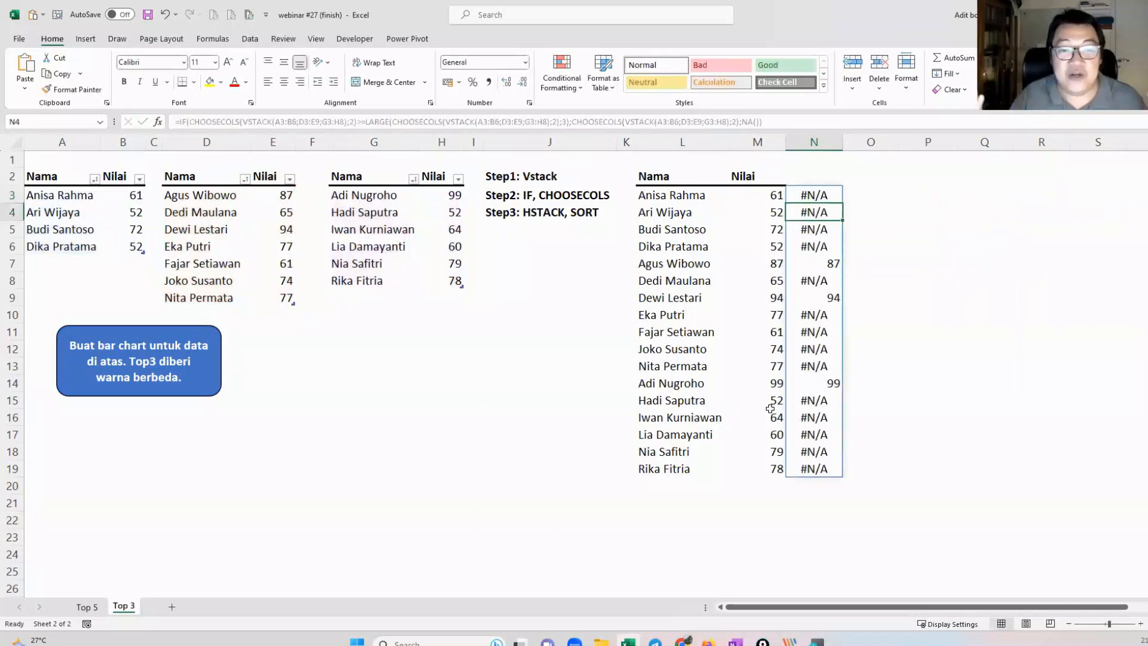
left_click(823, 195)
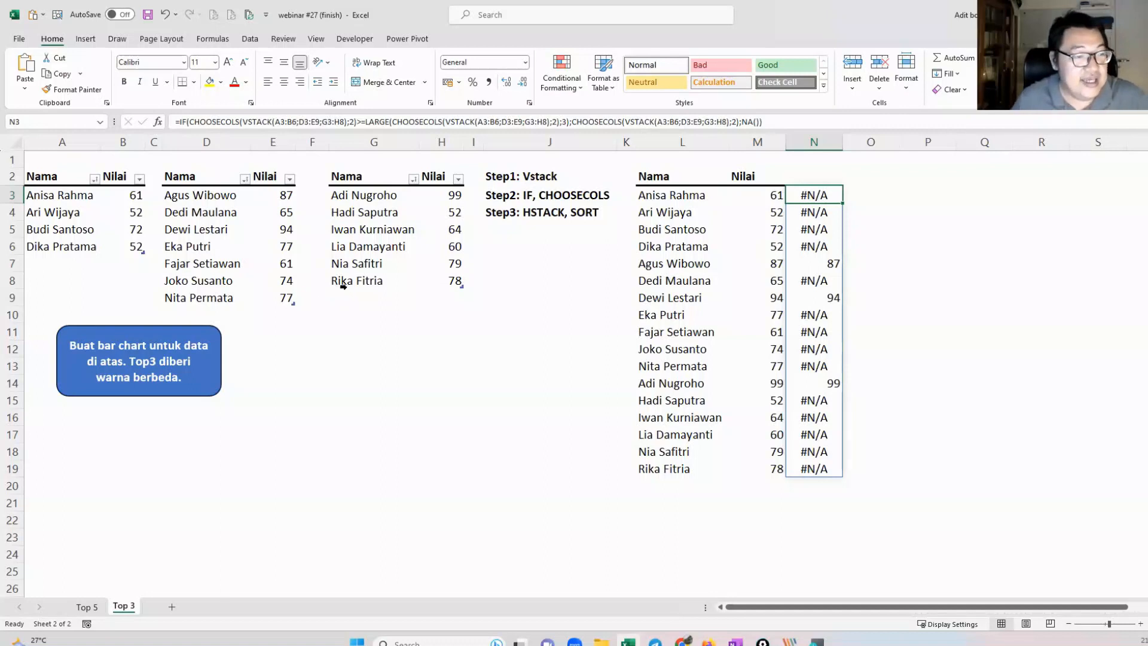
Step: Add a new row to the third table at G9:H9 with a person's first name and a Nilai of 100
left_click(355, 292)
type("Adit")
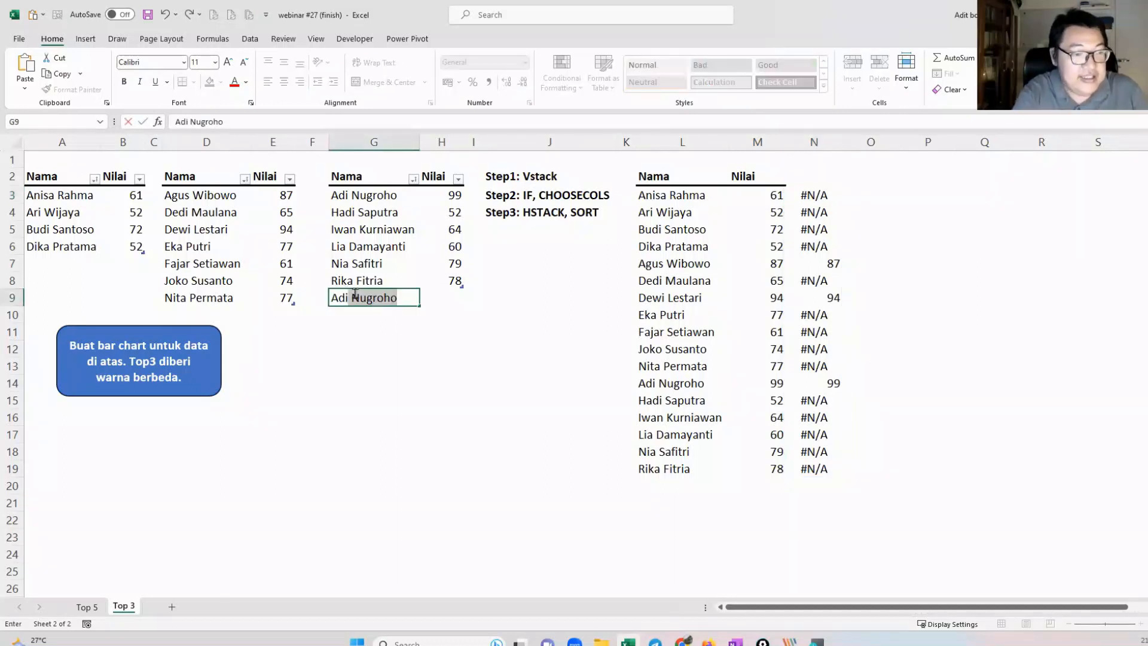
key("Tab")
type("100")
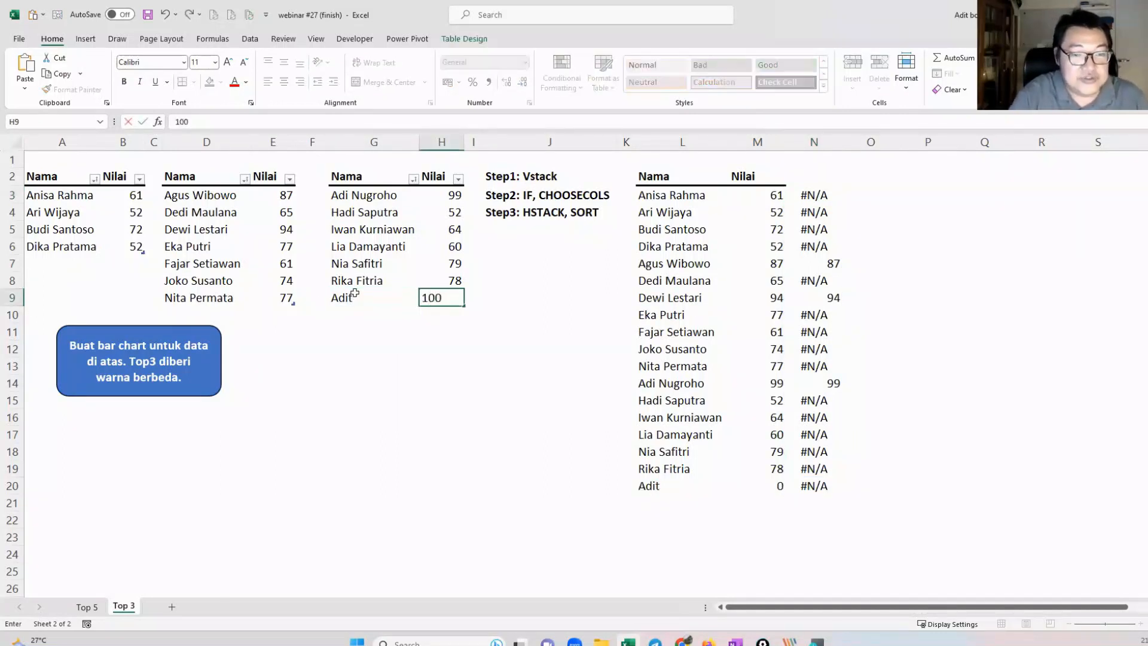
key("Return")
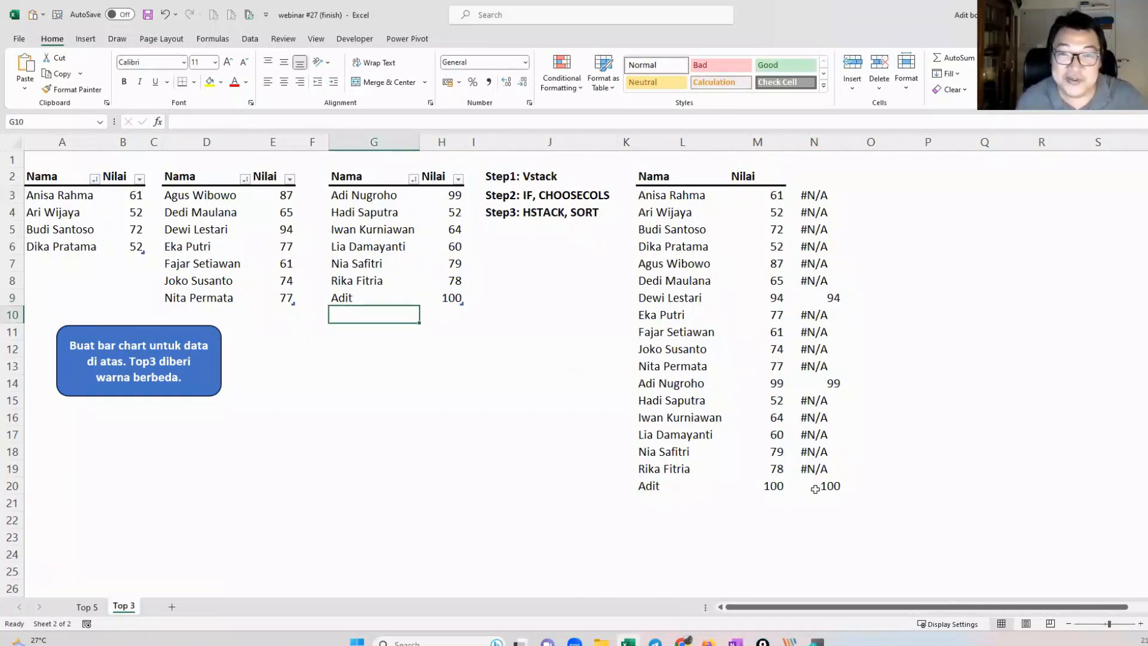
Step: Set the Nilai in H7 to 99 and check the top-three values in N14, N18 and N20
left_click(443, 264)
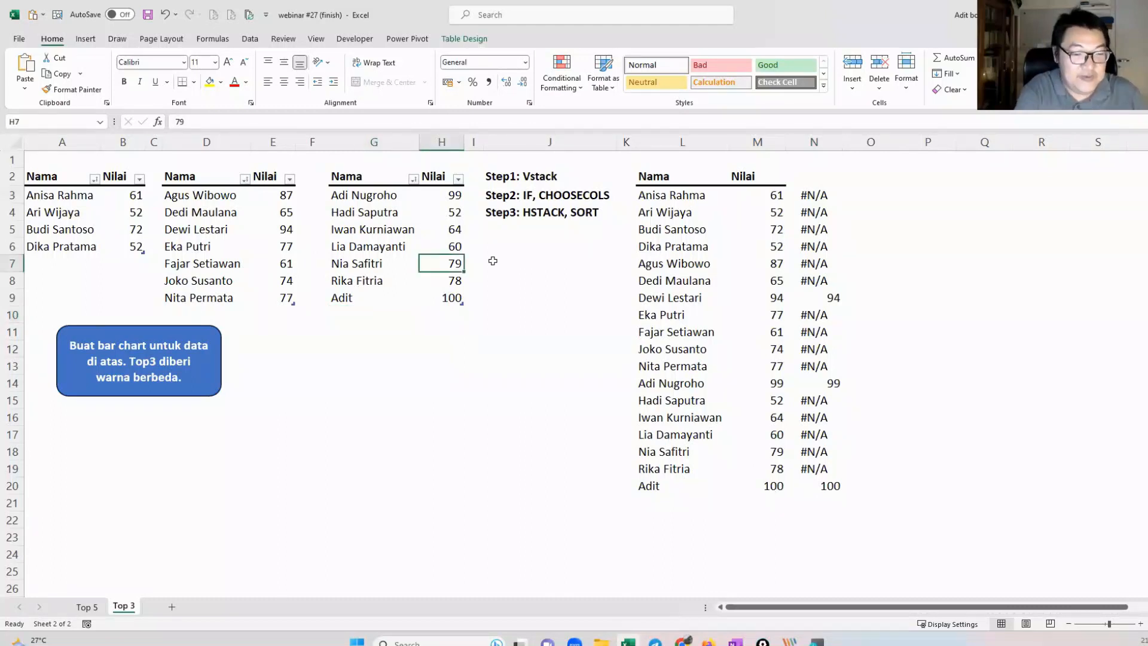
type("99")
key("Return")
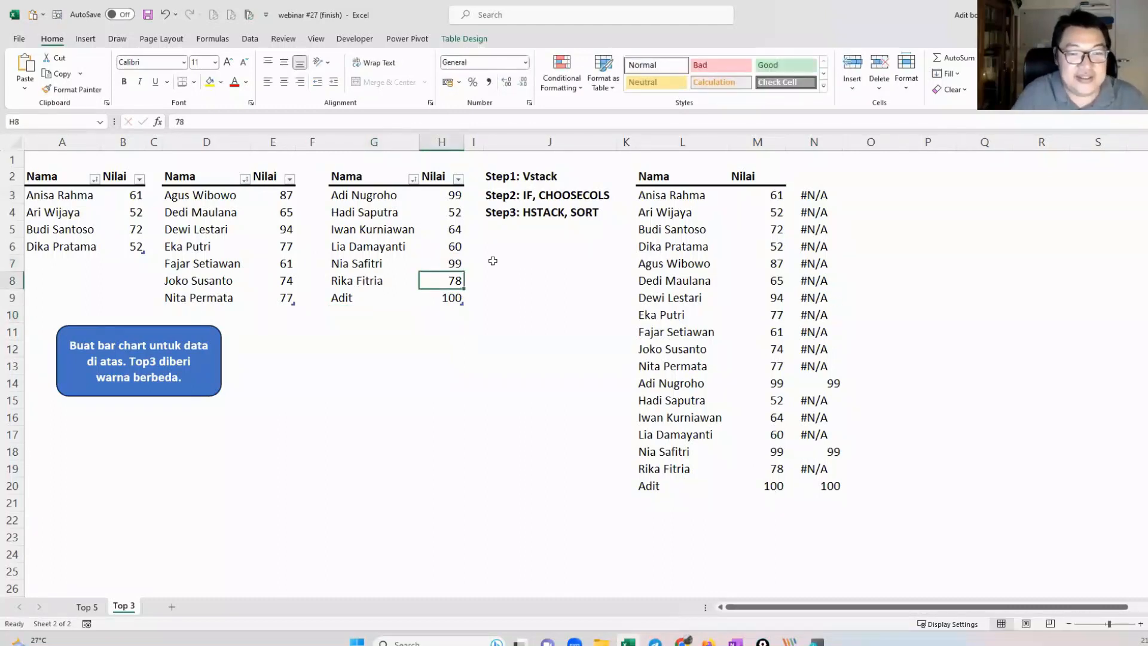
left_click(839, 383)
left_click(828, 451)
left_click(821, 486)
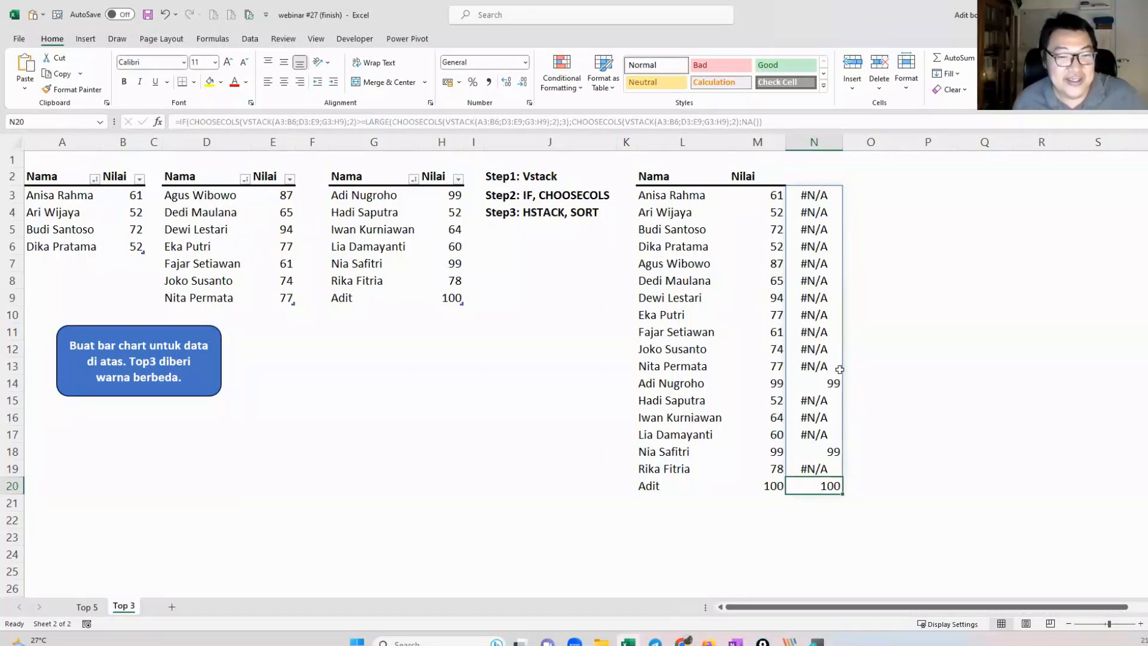
Step: Insert a 2-D clustered bar chart from L3:N20 and move it clear of the stacked data columns
left_click_drag(711, 205, 824, 489)
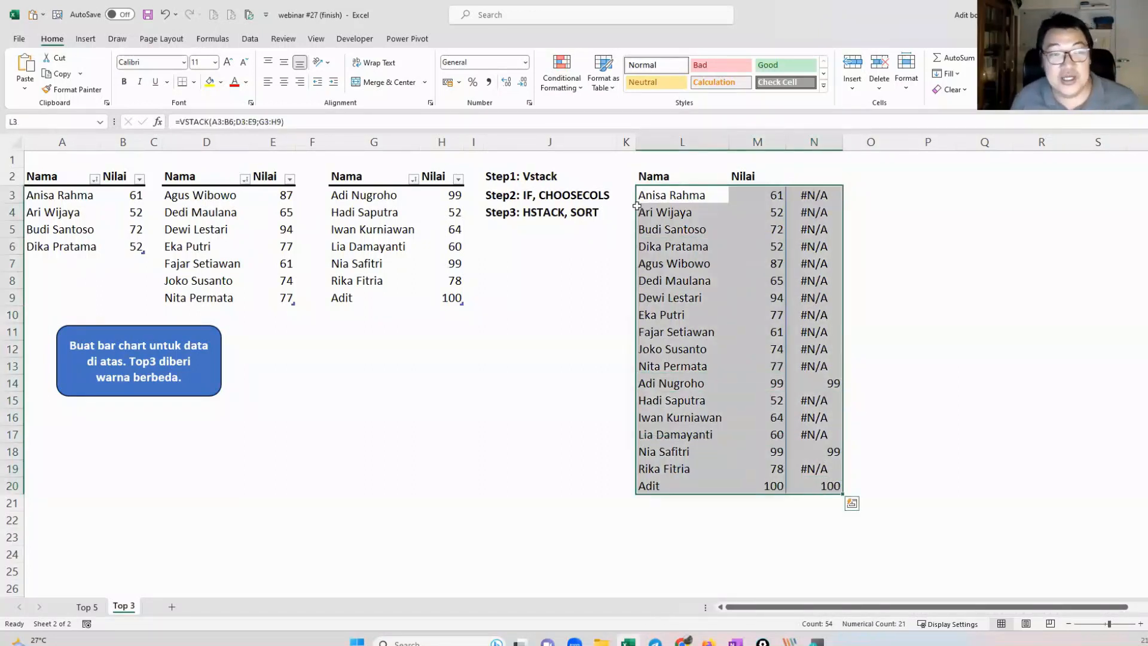
key("ctrl+q")
left_click(85, 39)
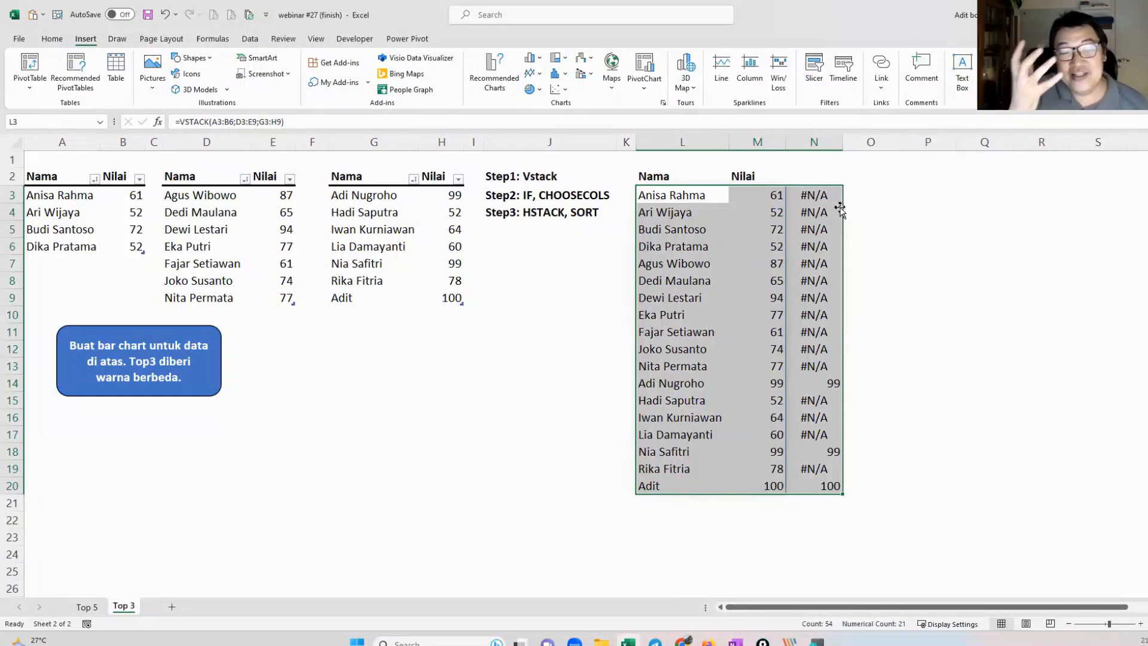
left_click(530, 58)
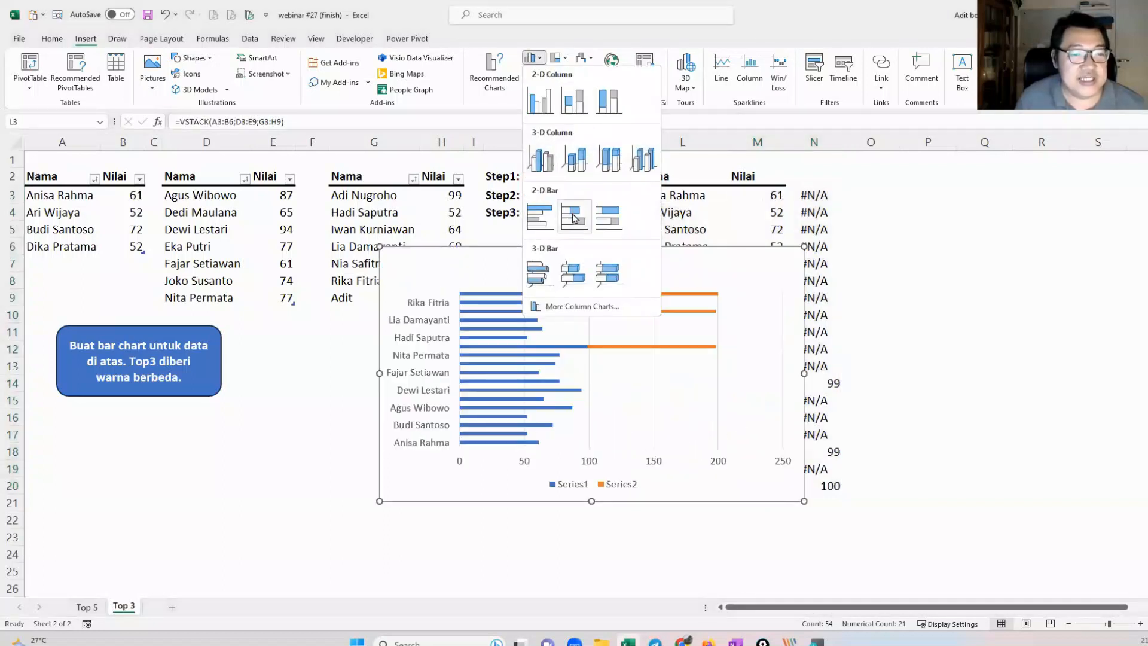
left_click(540, 214)
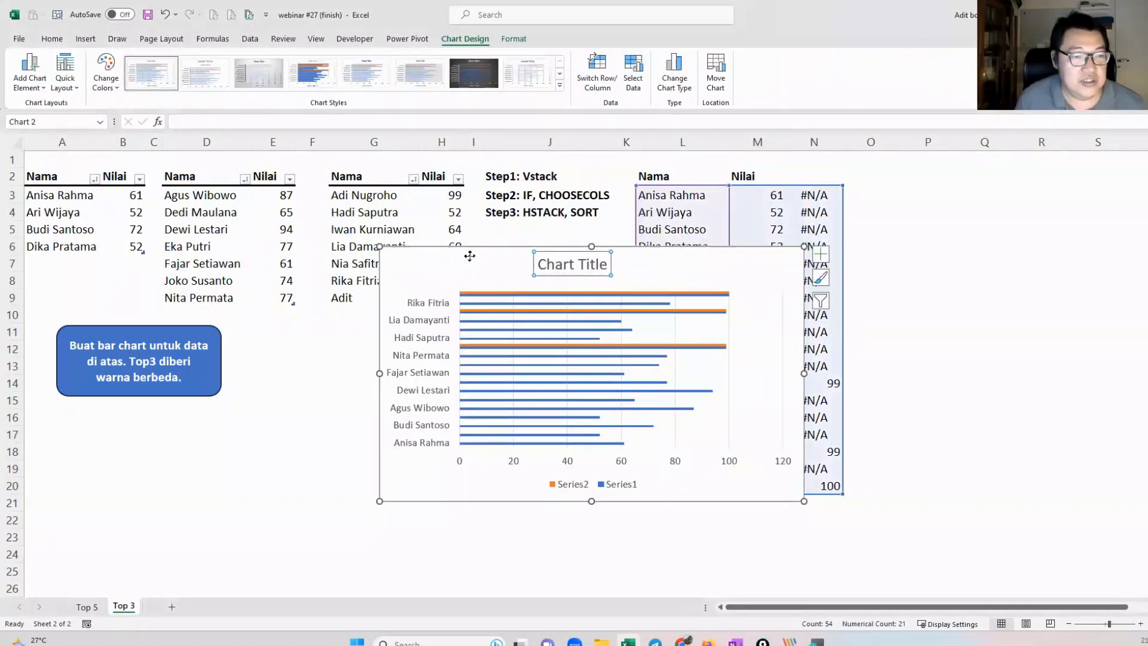
left_click_drag(469, 256, 289, 241)
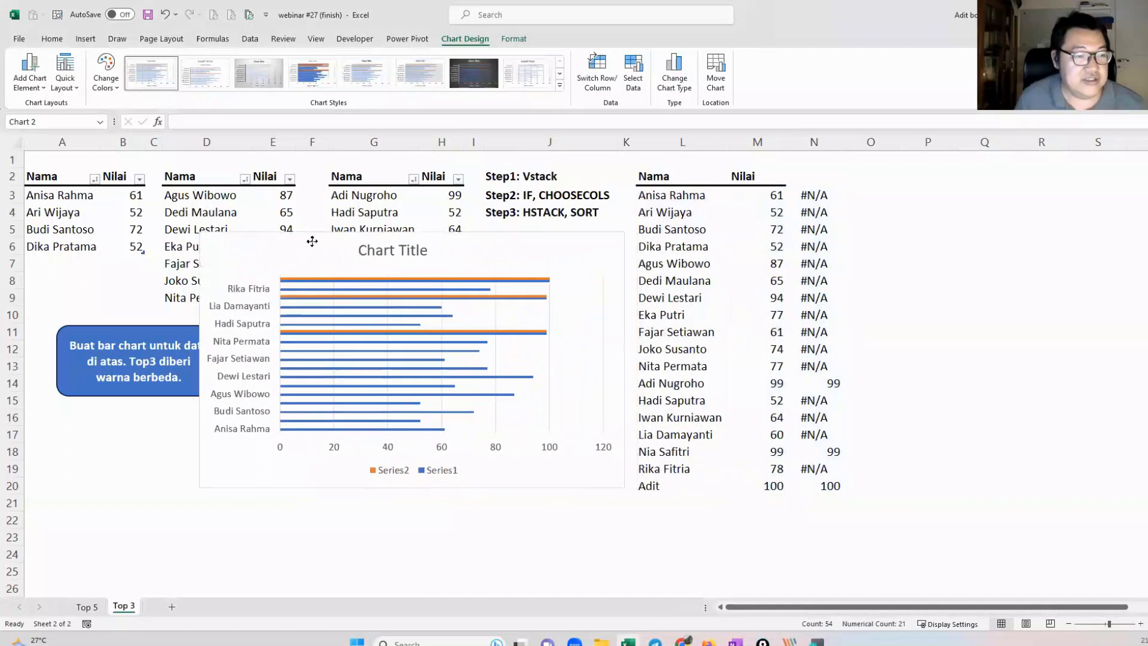
Step: Remove the legend, horizontal axis, gridlines and title from the bar chart
left_click(409, 467)
key("Delete")
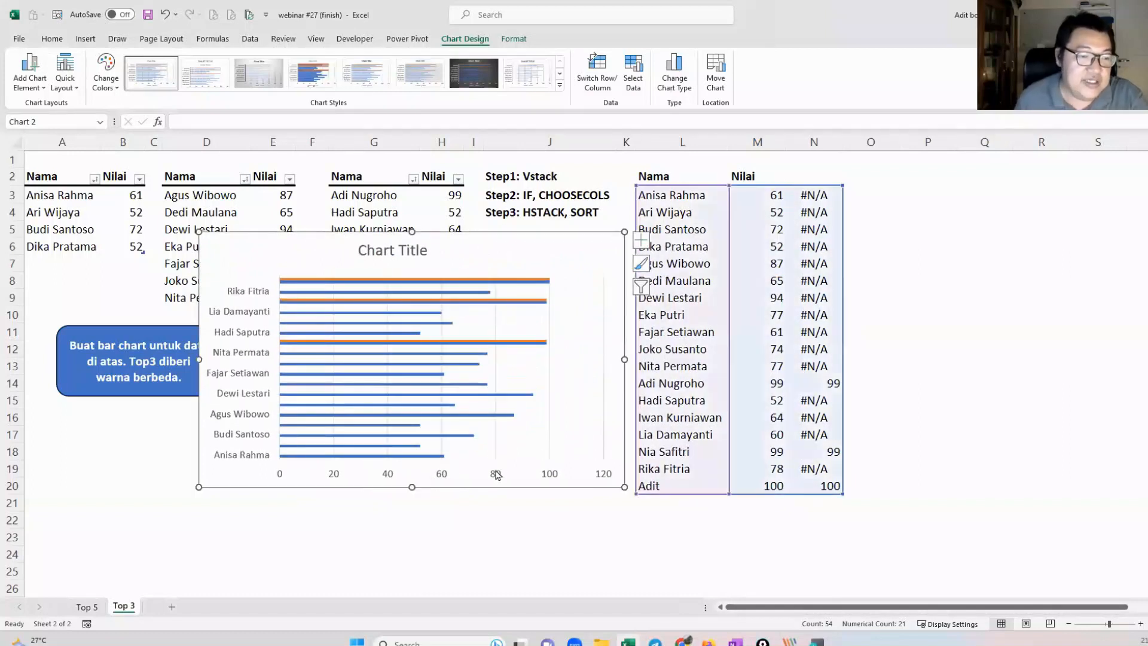
left_click(499, 472)
key("Delete")
left_click(501, 451)
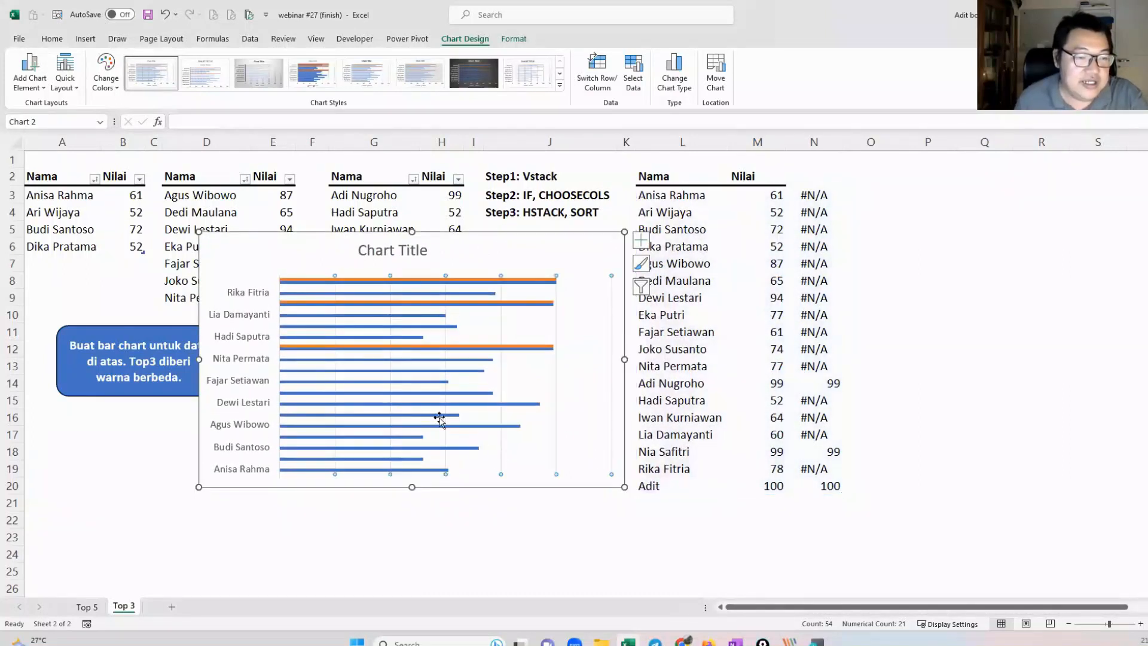
key("Delete")
left_click(404, 256)
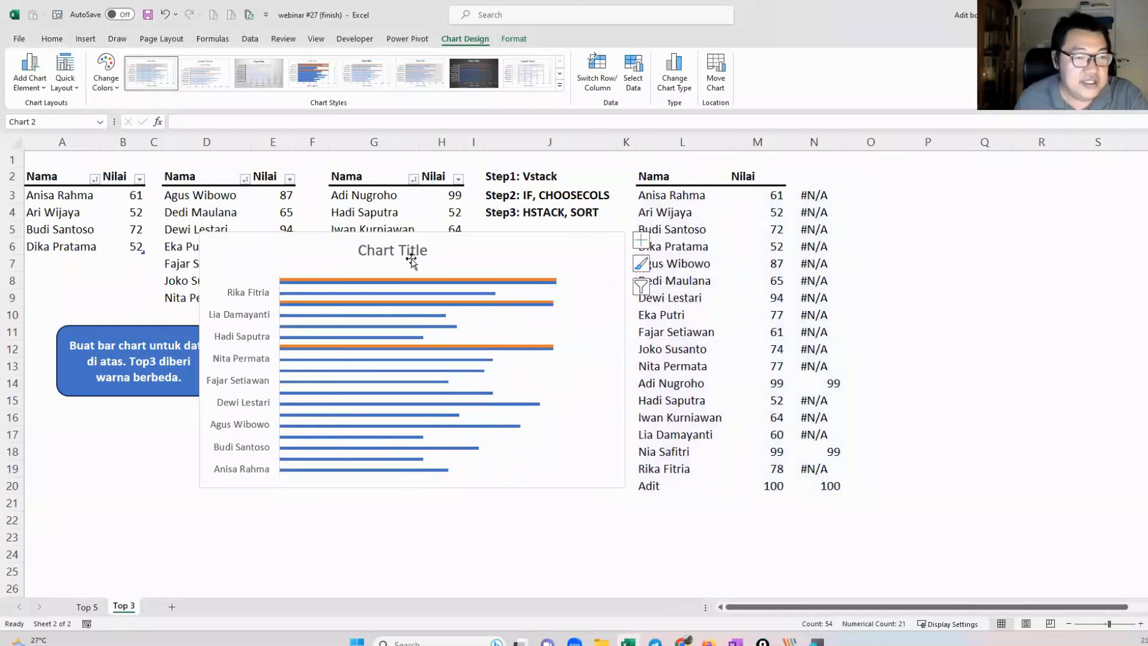
key("Delete")
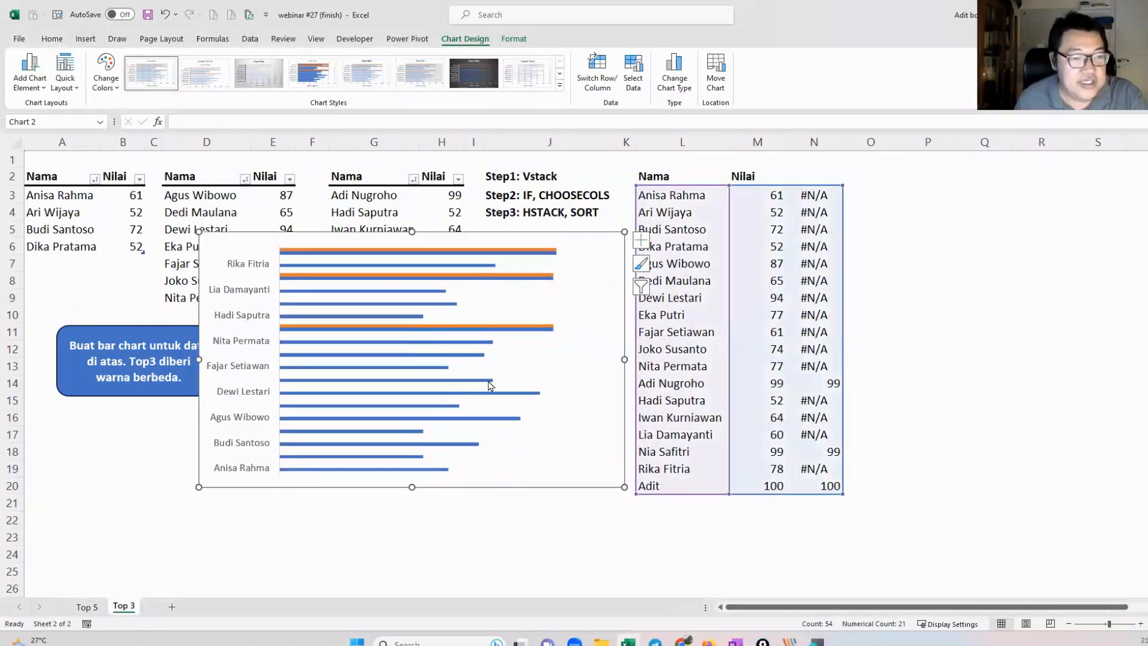
Step: Set the bar series' gap width to 50% and series overlap to 100%
left_click(442, 294)
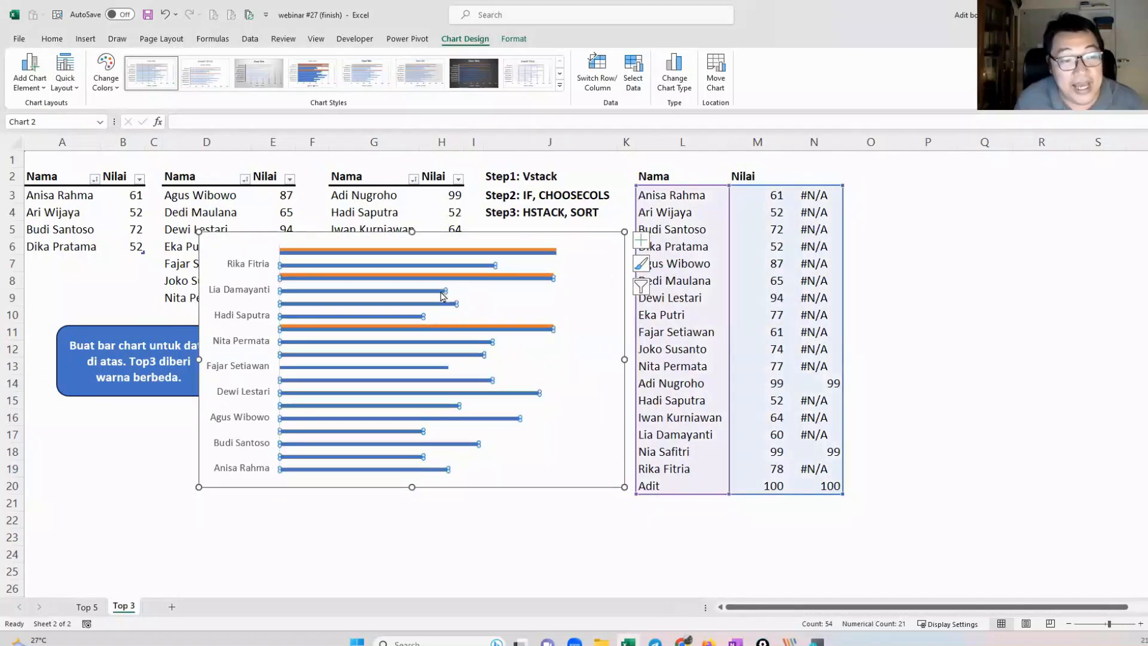
double_click(528, 277)
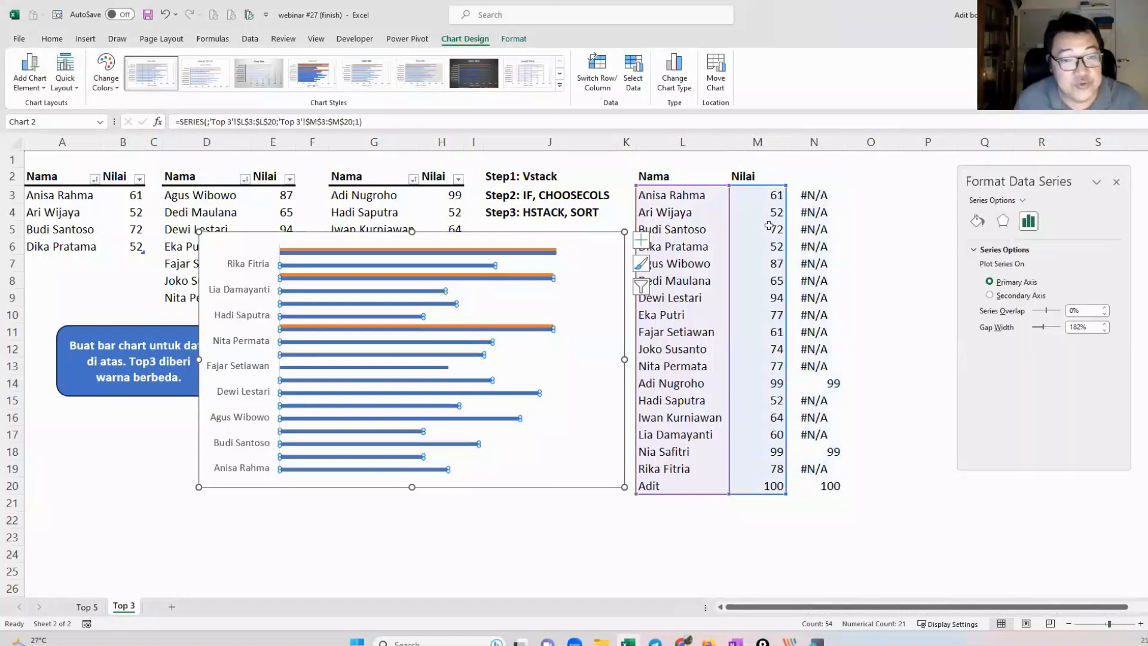
left_click(1079, 326)
type("50")
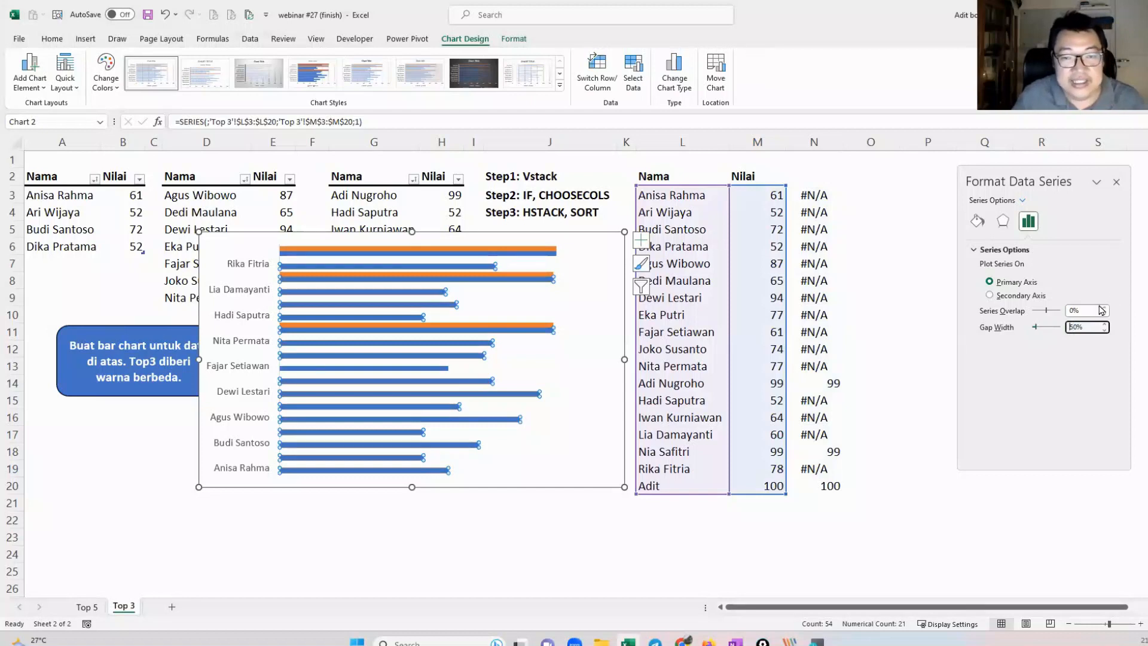
left_click_drag(1085, 310, 1053, 311)
key("Return")
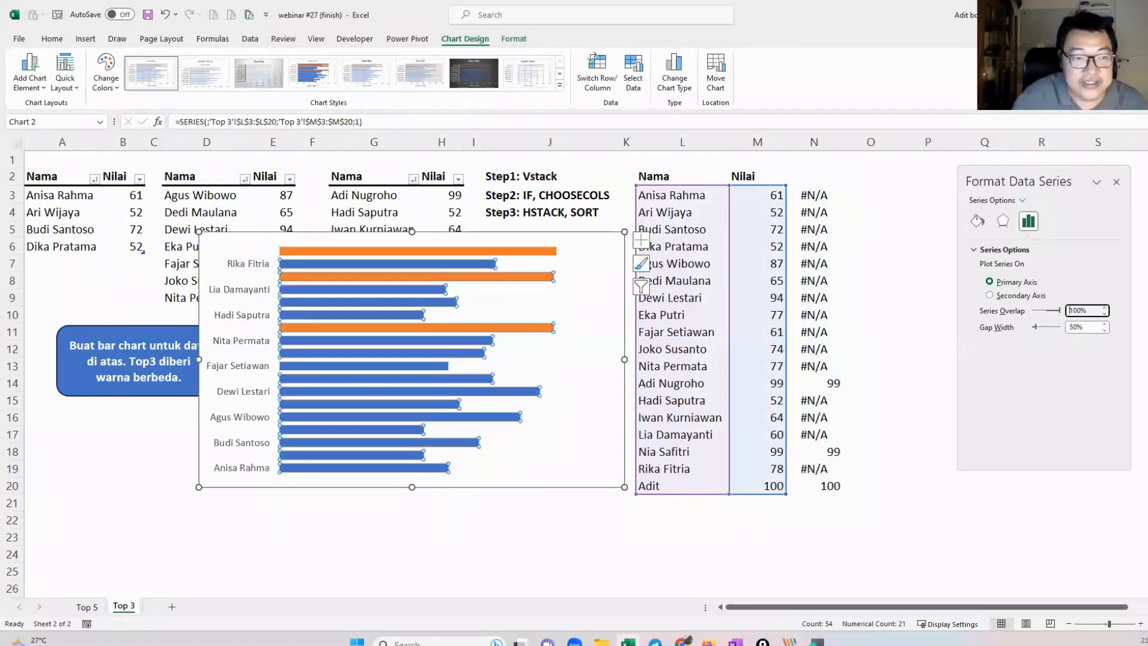
Step: Recolor the blue series holding all Nilai values to light gray, leaving the top-three series orange
left_click(550, 277)
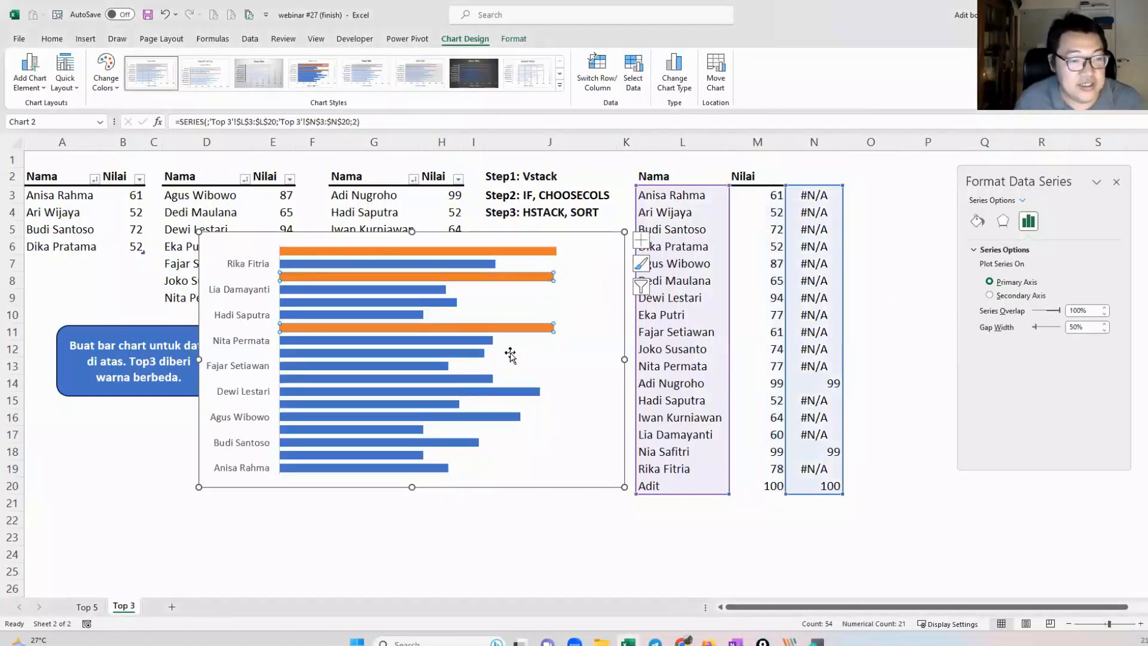
left_click(485, 355)
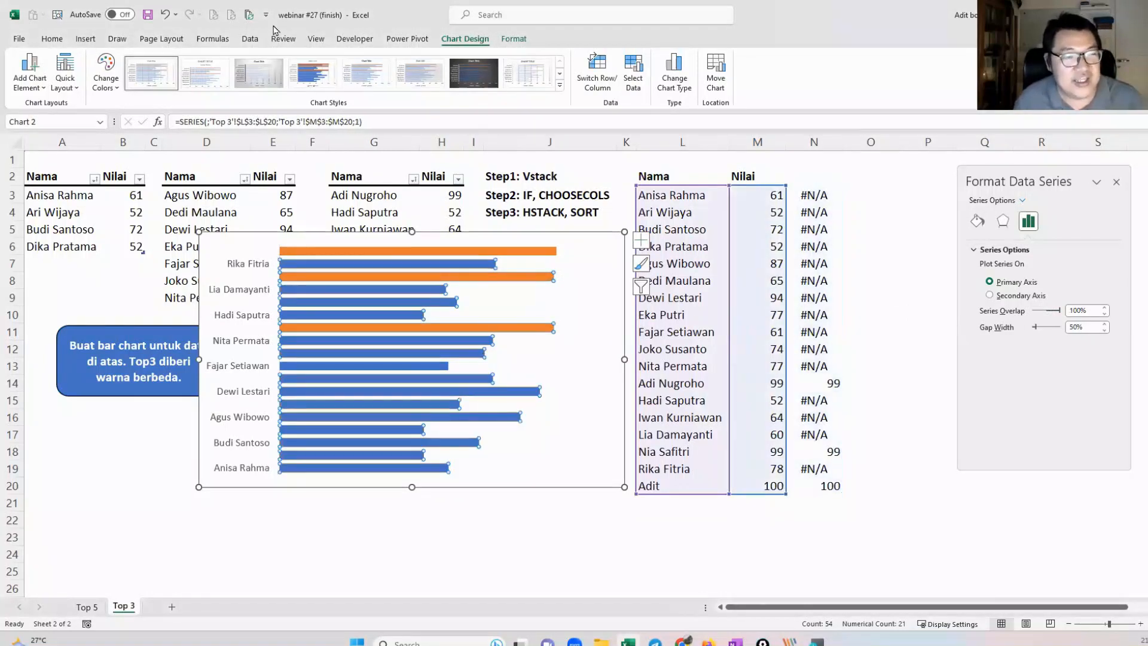
left_click(52, 39)
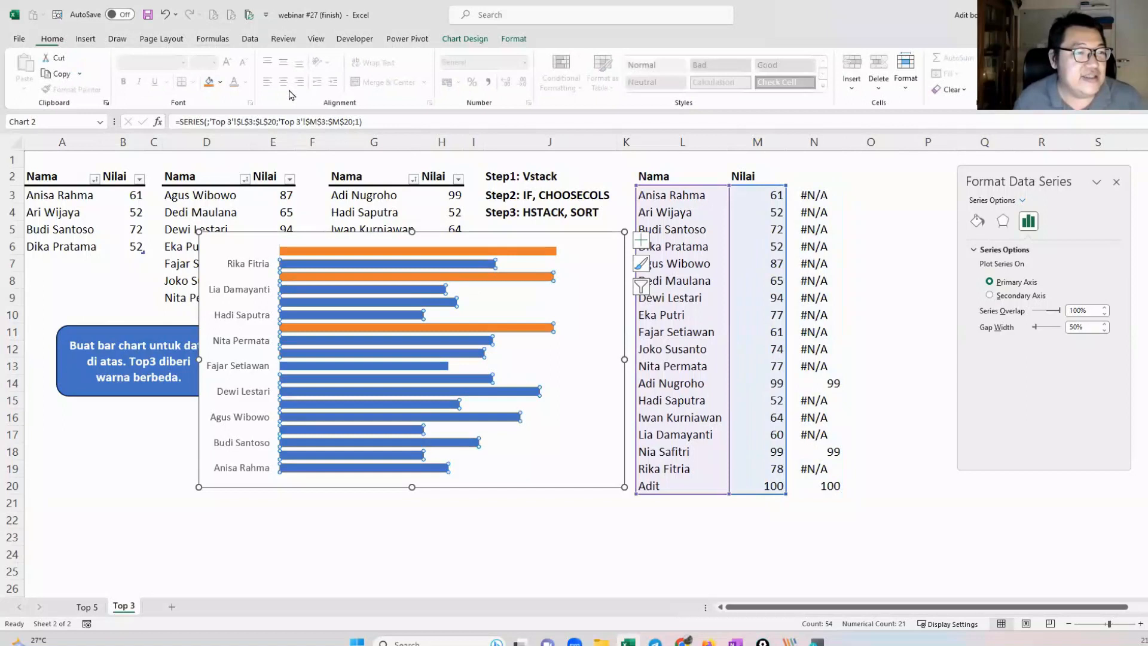
left_click(221, 84)
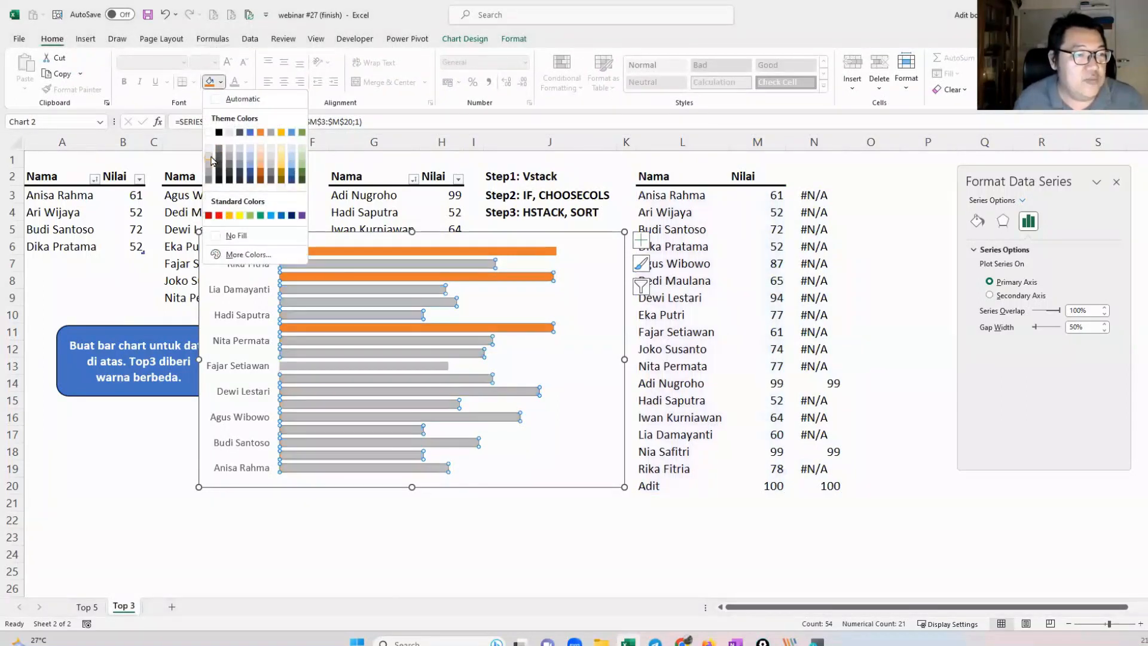
left_click(210, 156)
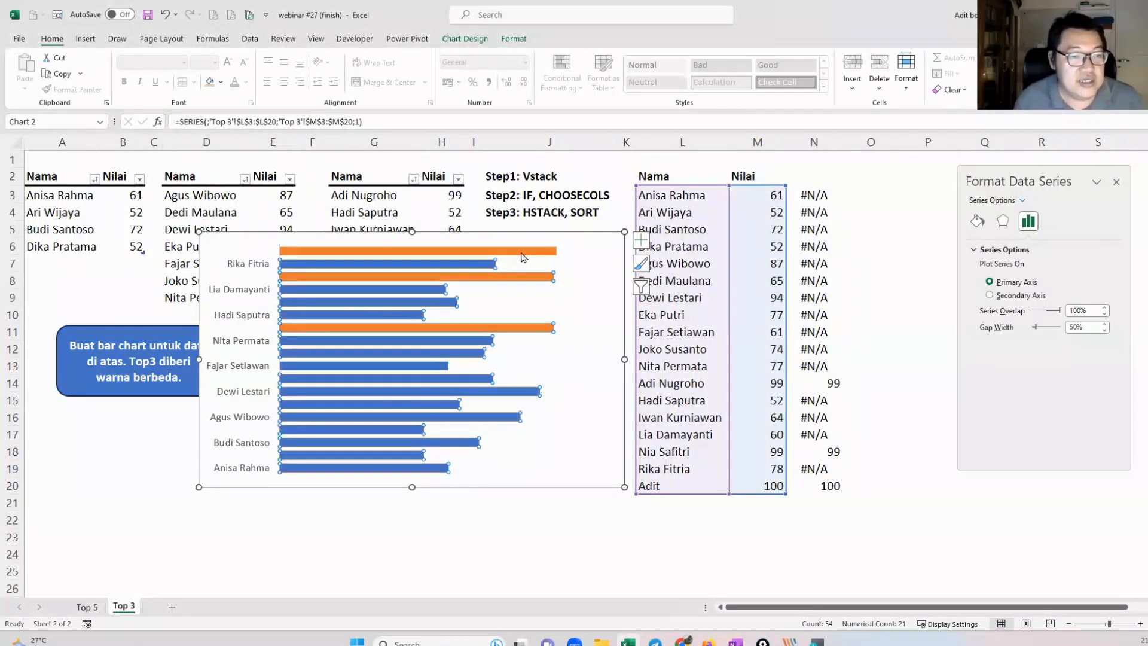
Step: Add bold data labels to the orange top-three bars and stretch the chart's height down to about row 25
left_click(549, 278)
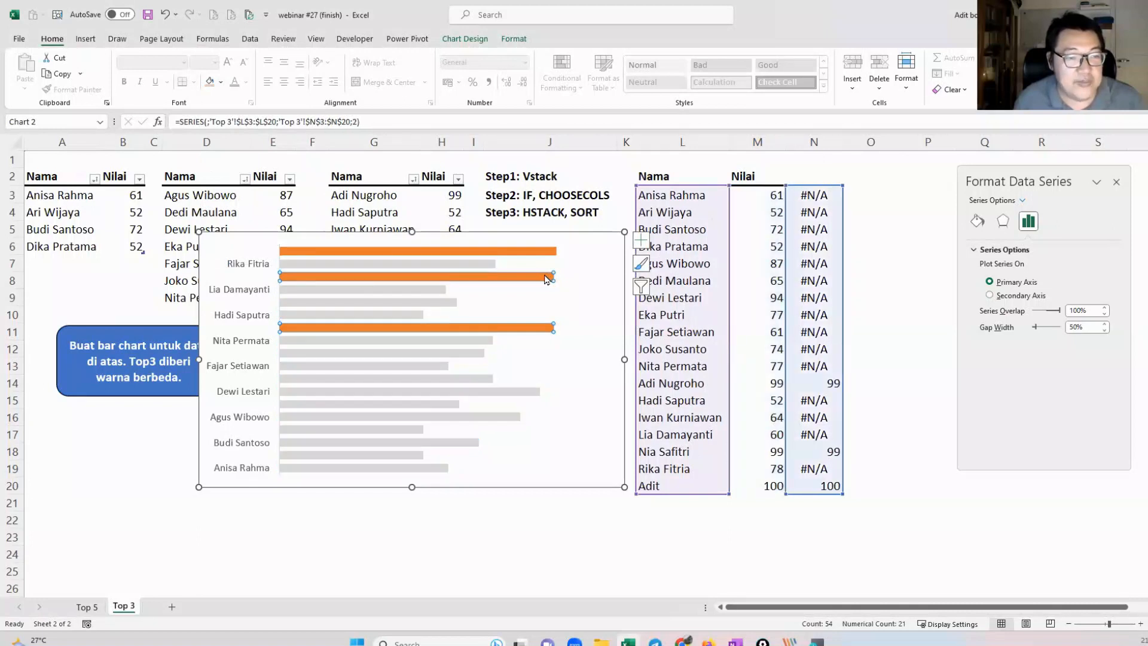
right_click(546, 279)
left_click(585, 377)
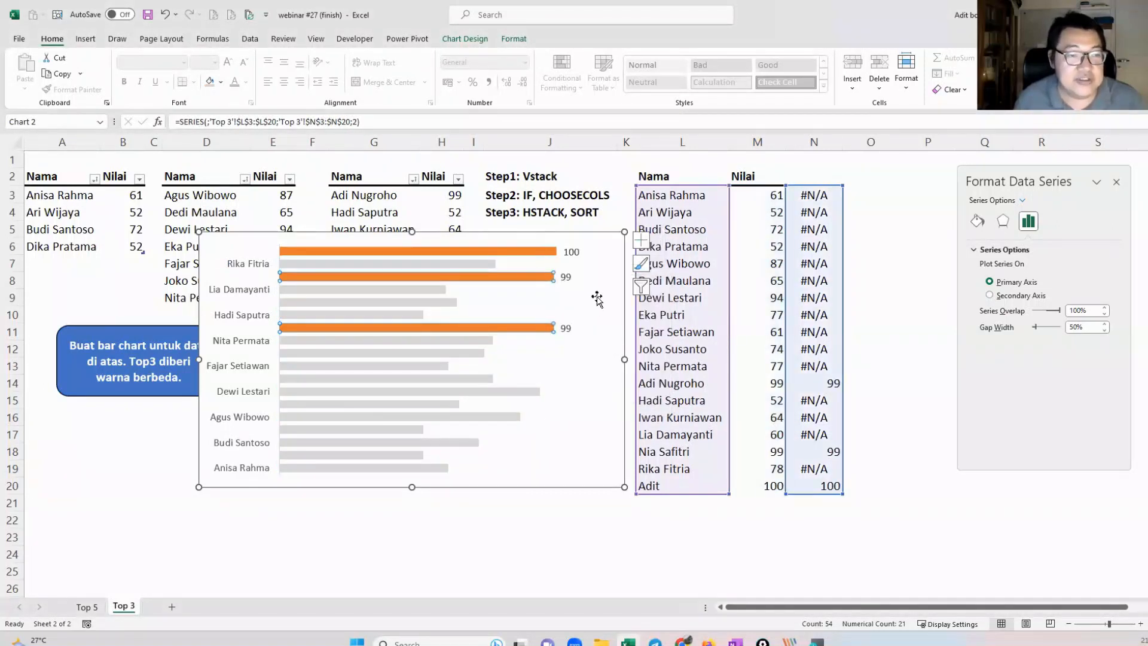
left_click(576, 254)
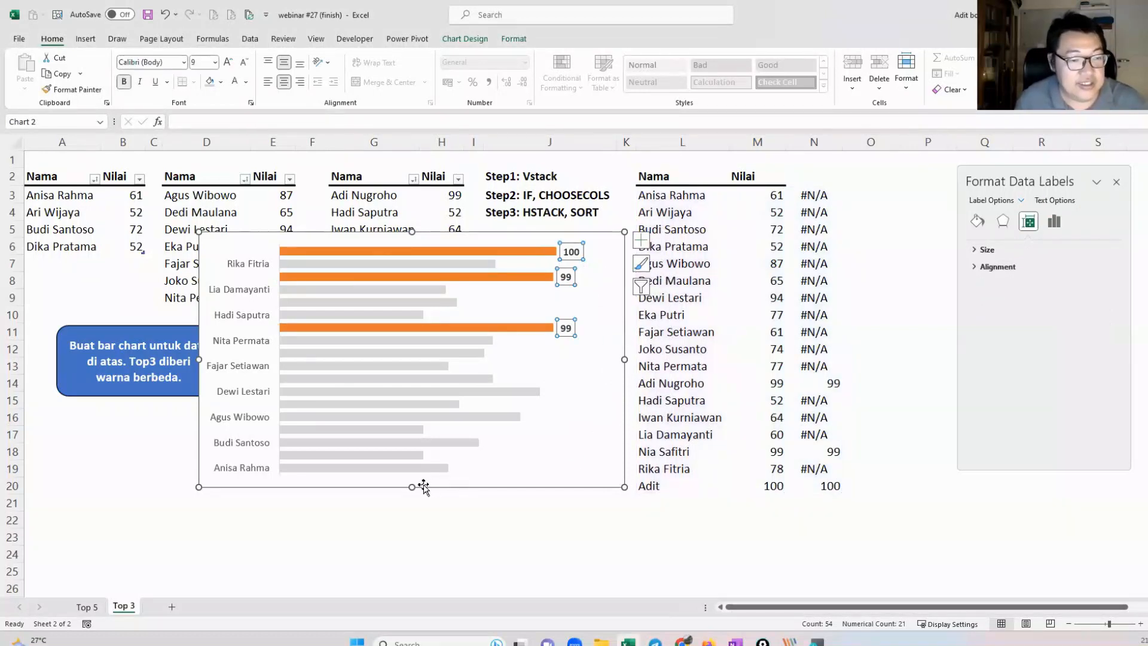
left_click_drag(422, 486, 437, 566)
left_click(621, 489)
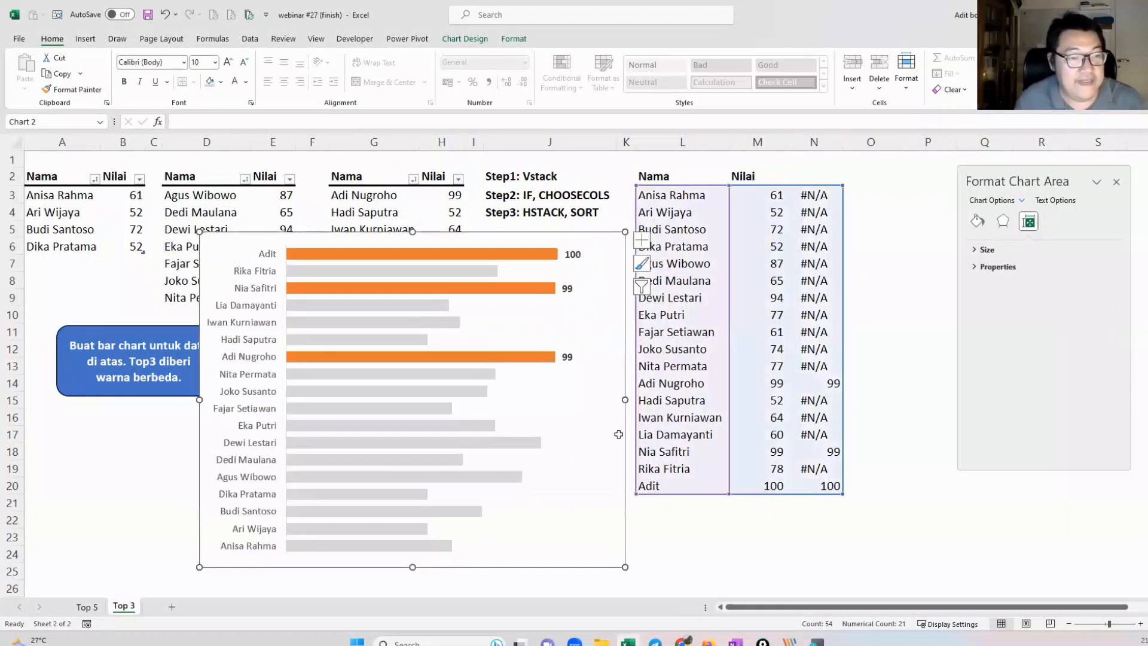
Step: Try to sort the stacked table in L3 by Nilai in descending order with =SORT(VSTACK(A3:B6;D3:E9;G3:H9);2;-1)
left_click(673, 195)
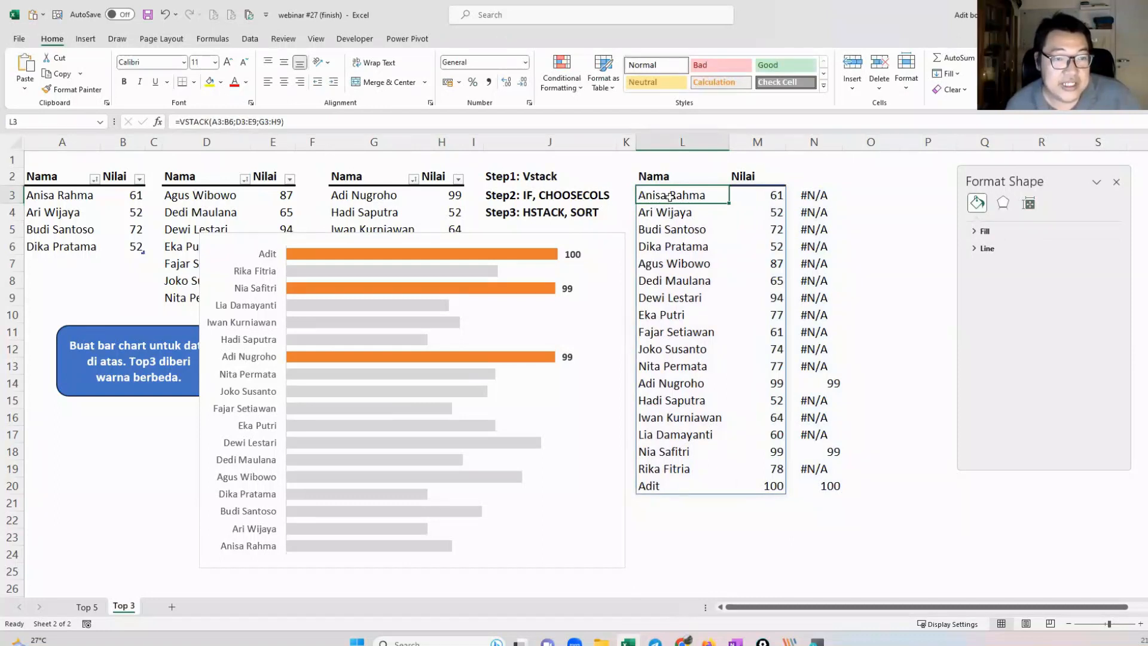
double_click(647, 195)
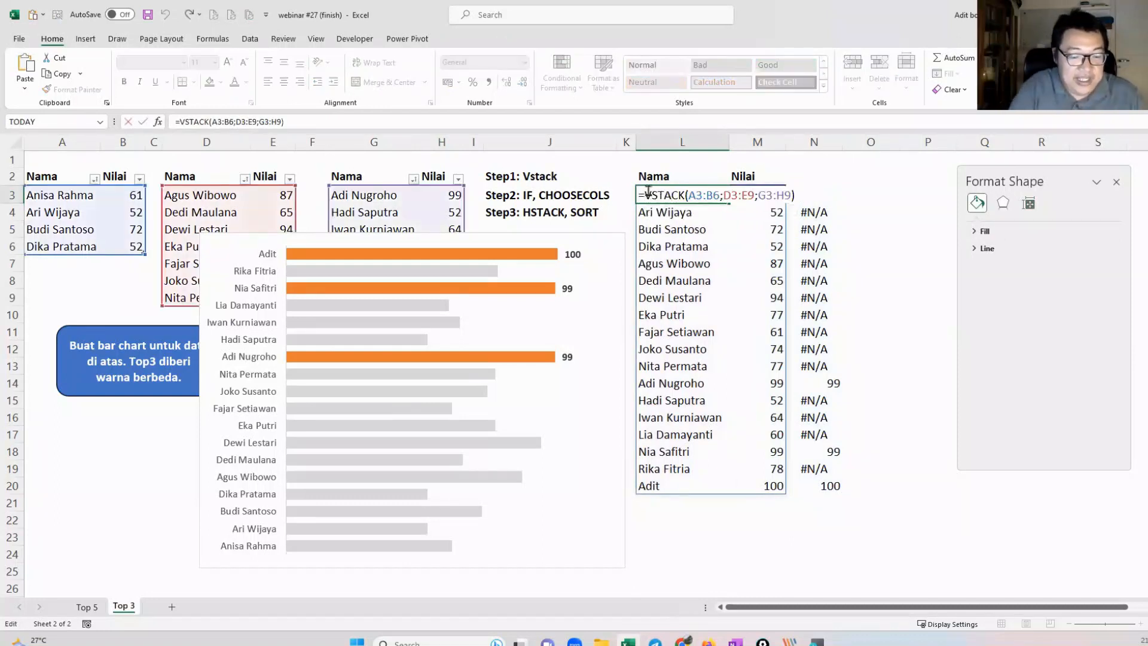
type("SORT(")
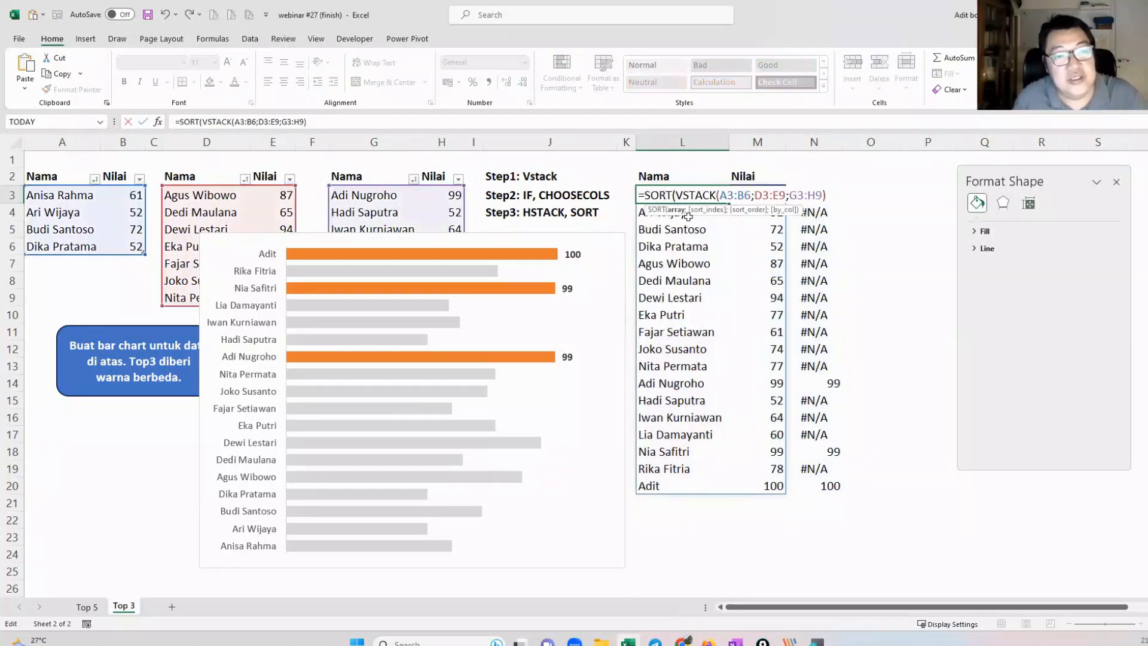
left_click_drag(675, 195, 827, 195)
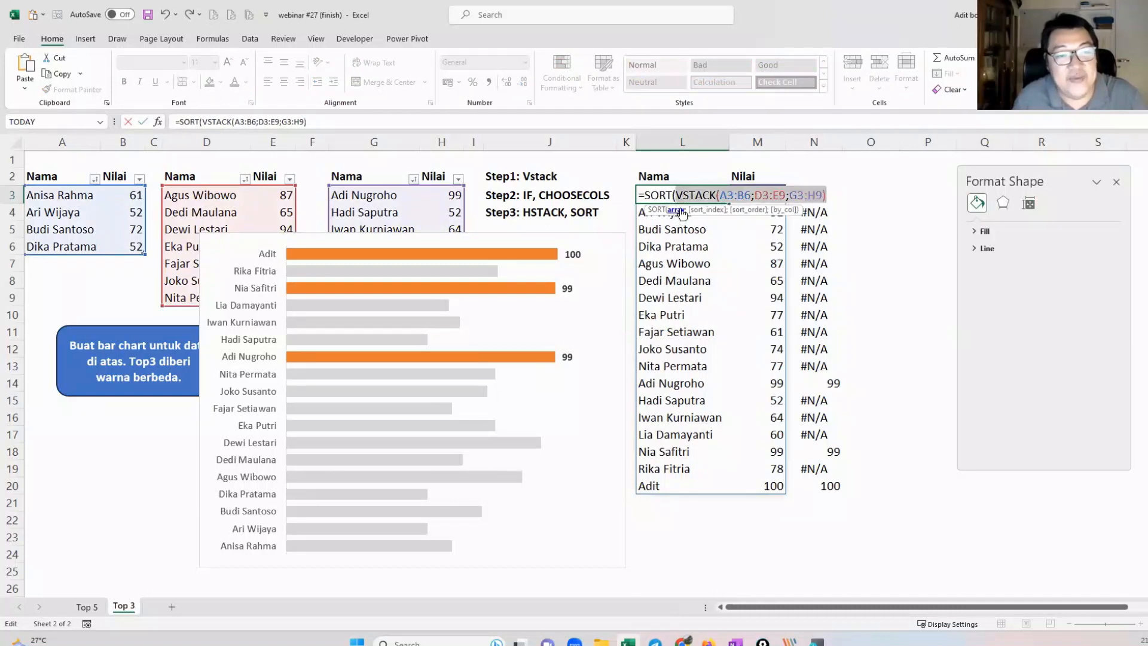
left_click(833, 195)
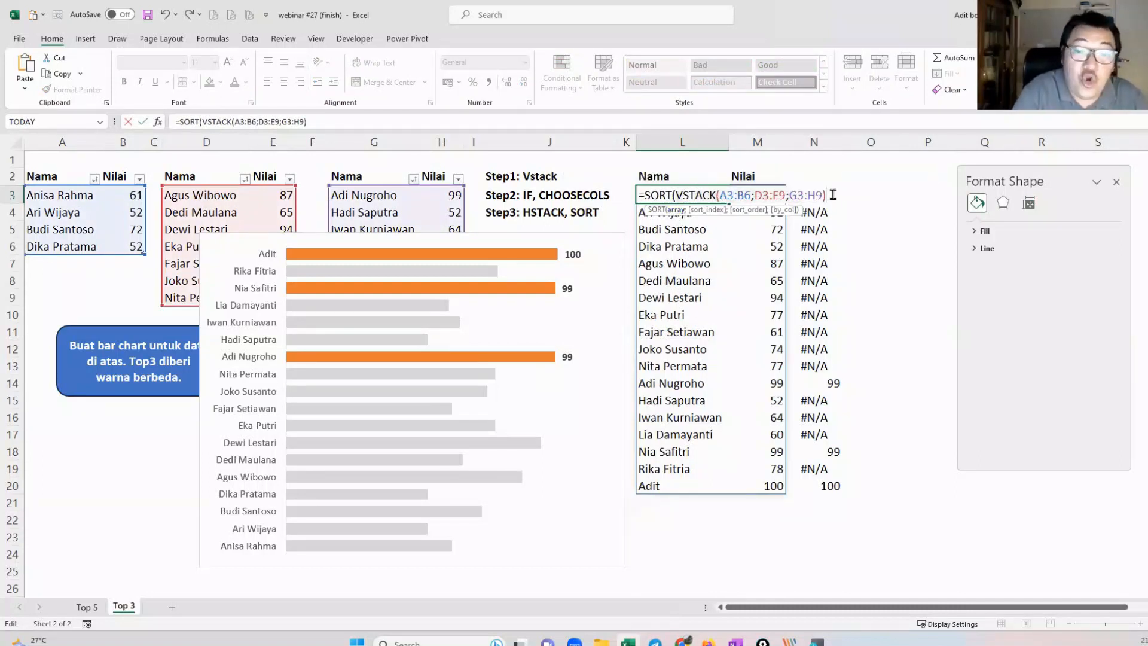
type(";2;")
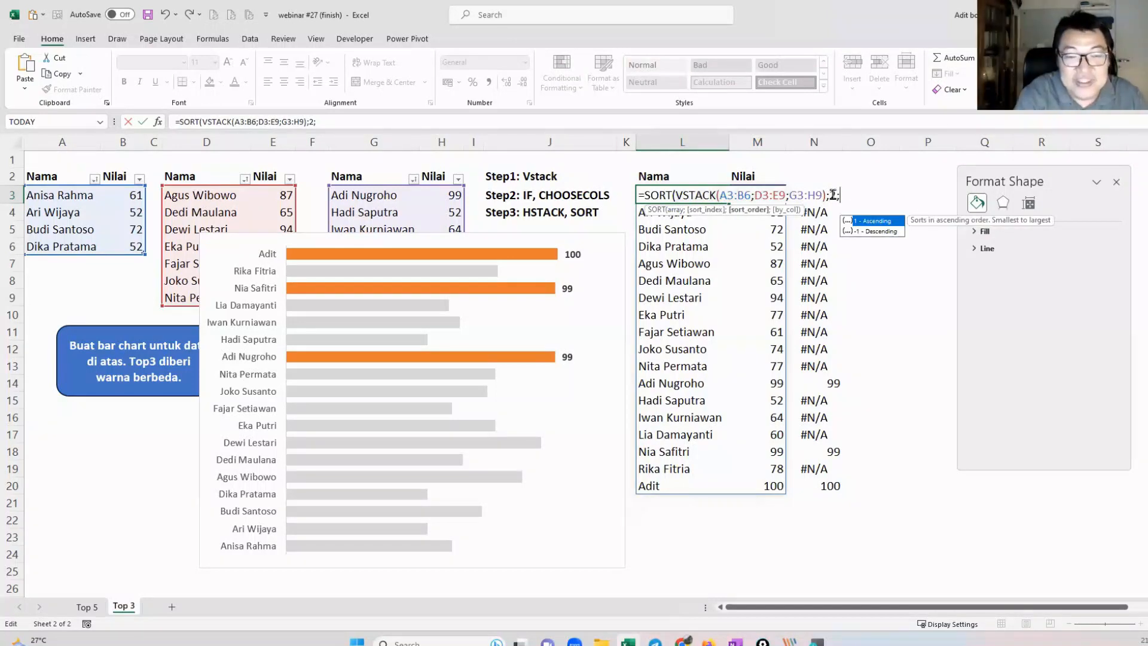
type("-1)")
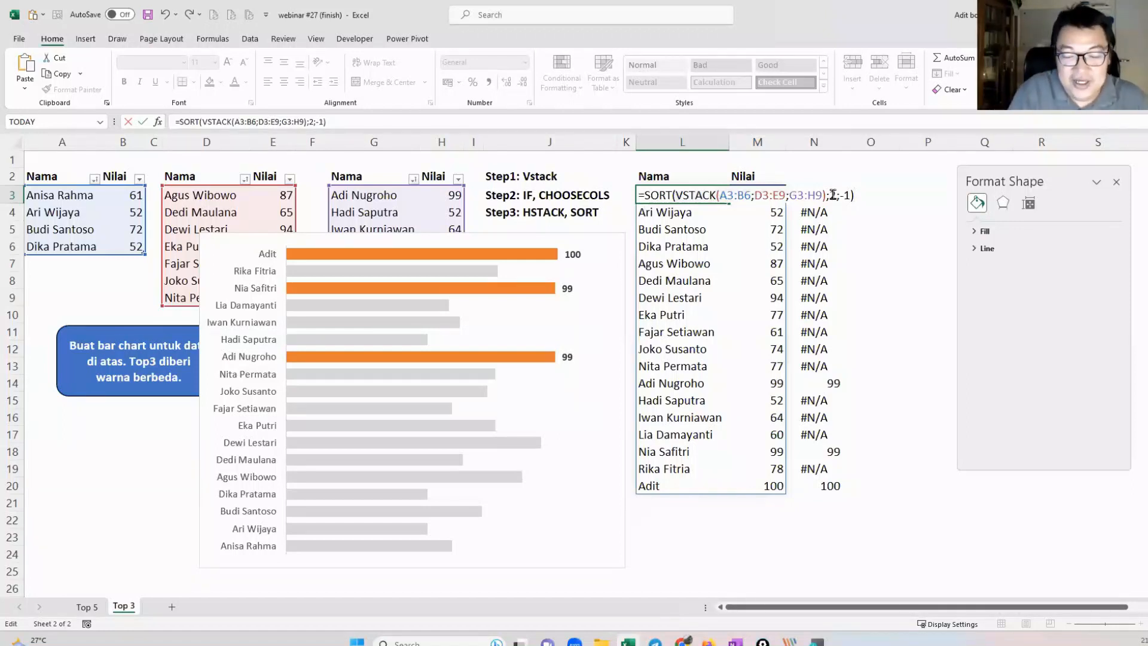
key("Return")
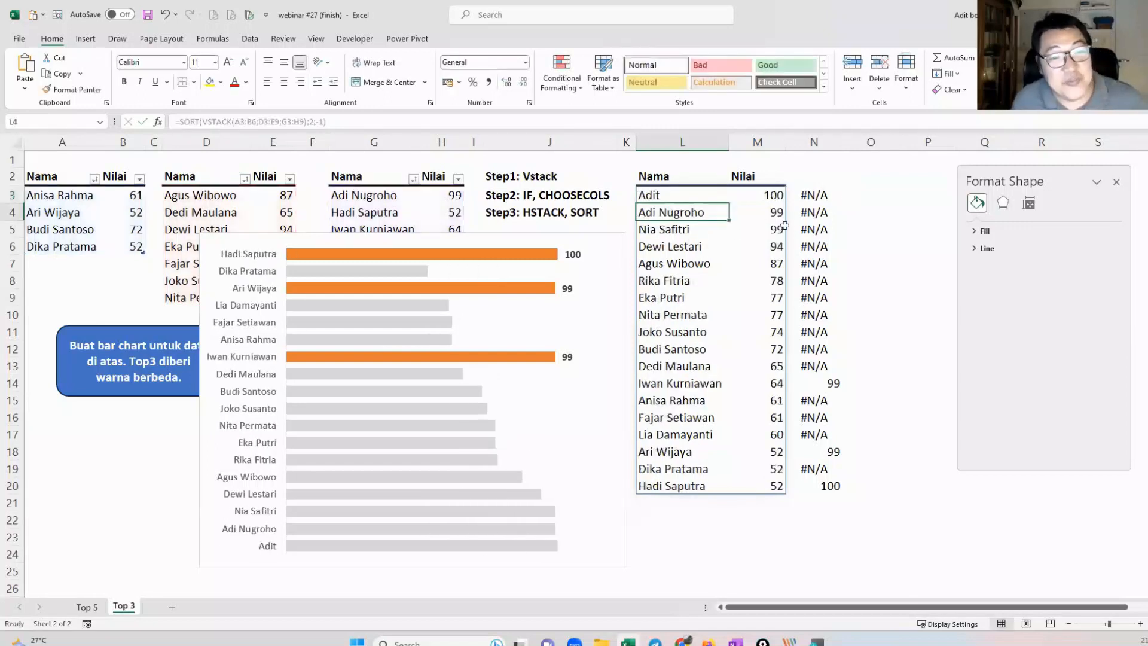
Step: Compare the formulas in L3 and N3, and undo the SORT added to the stacked table
left_click(664, 194)
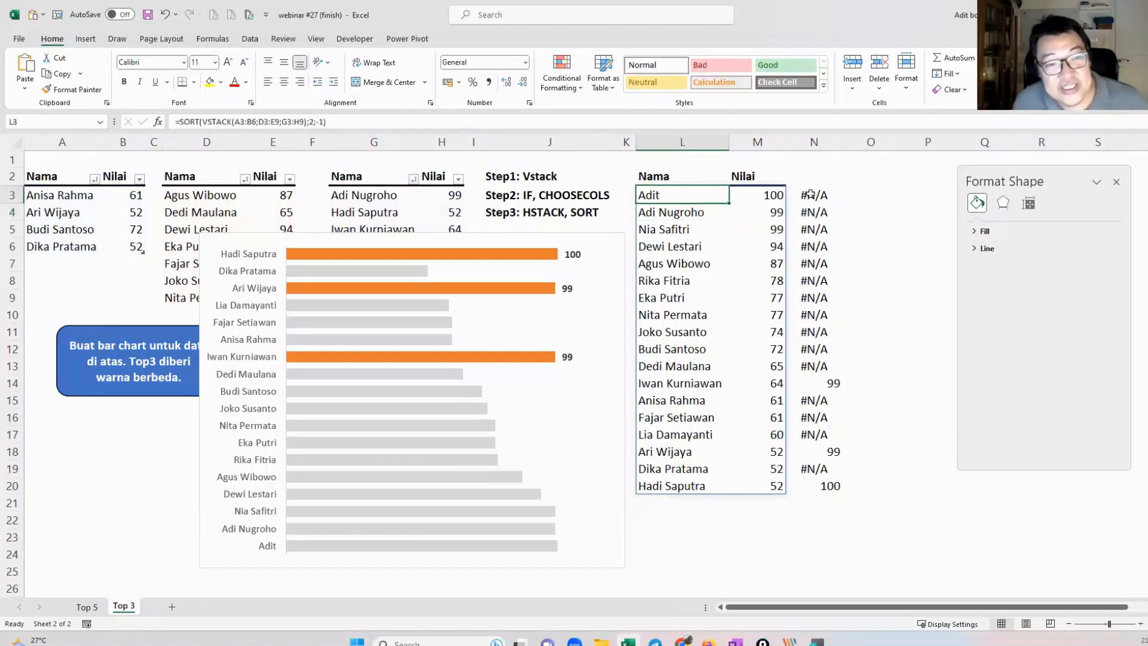
left_click(816, 195)
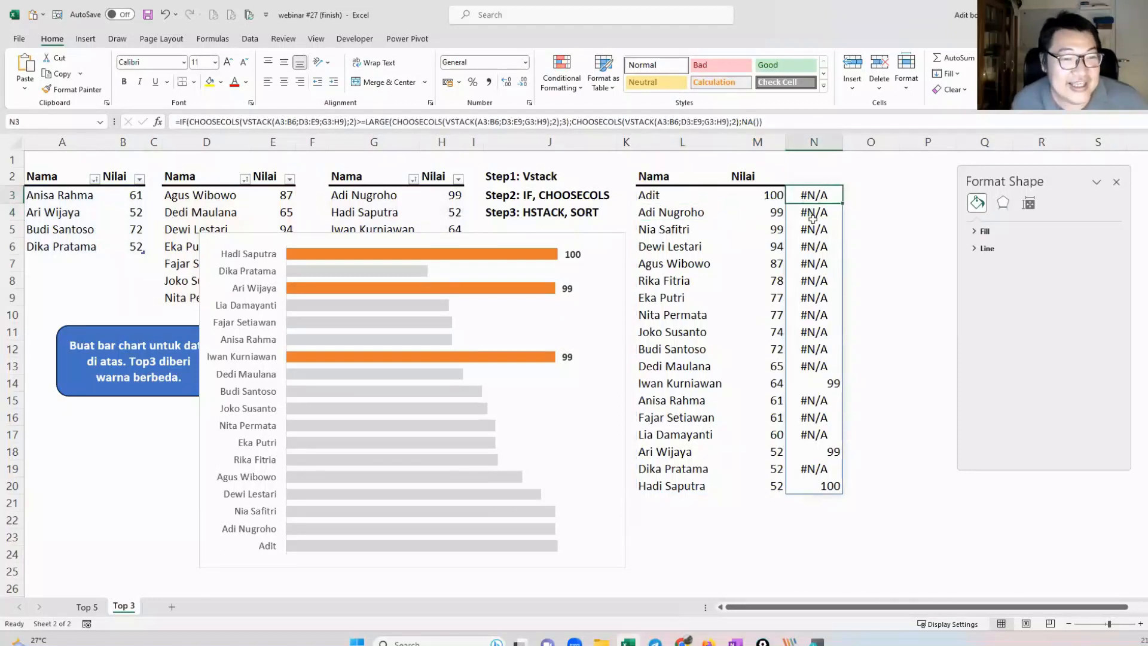
key("ctrl+z")
Step: Close the Format Shape pane and narrow column O into a spacer beside the top-three column
left_click_drag(1041, 179, 1052, 222)
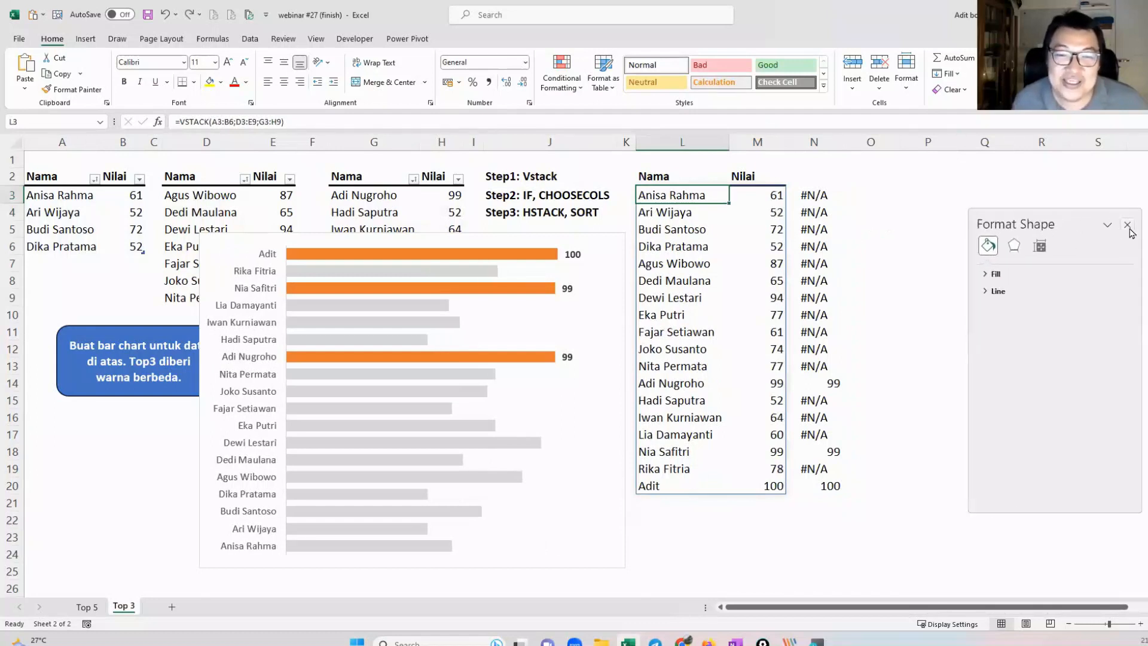
left_click(1127, 226)
left_click_drag(901, 145, 864, 146)
Step: Combine the stacked table and the top-three column in P3 with =HSTACK(L3#;N3#), and inspect the cells of the spilled range
left_click(896, 198)
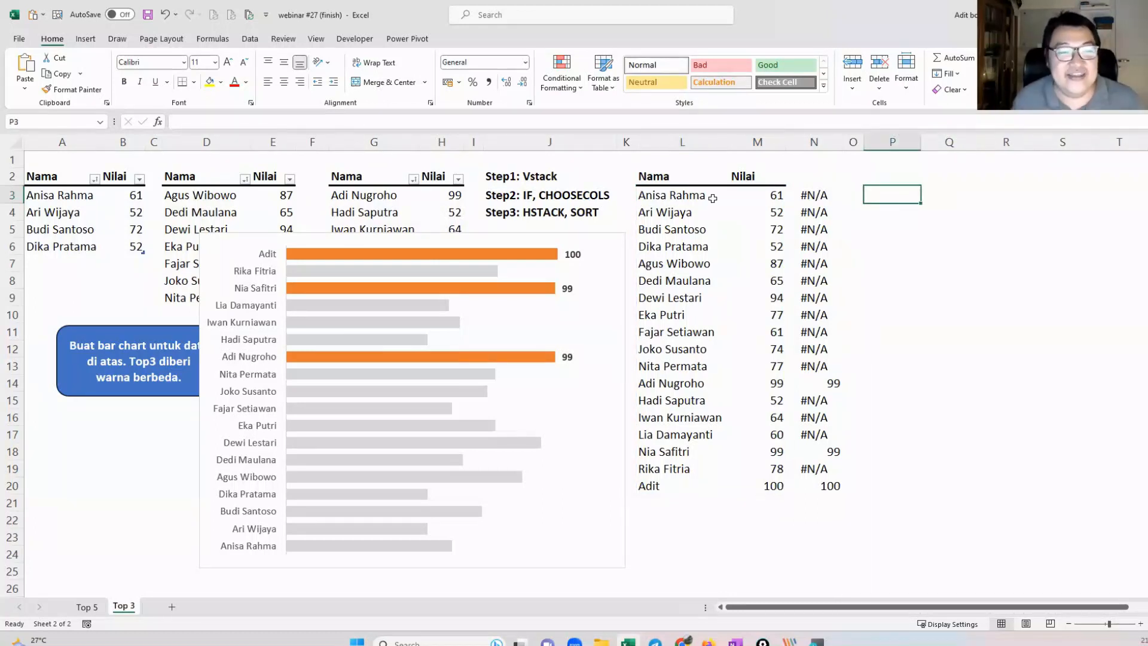
type("=HSTACK(")
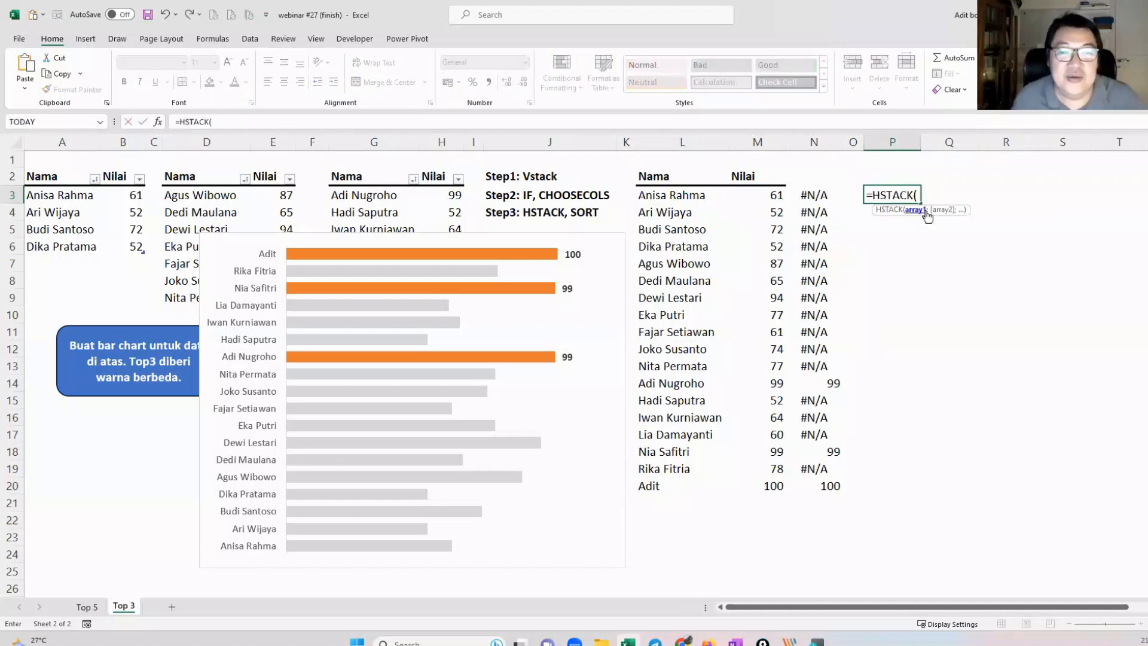
left_click_drag(676, 196, 751, 487)
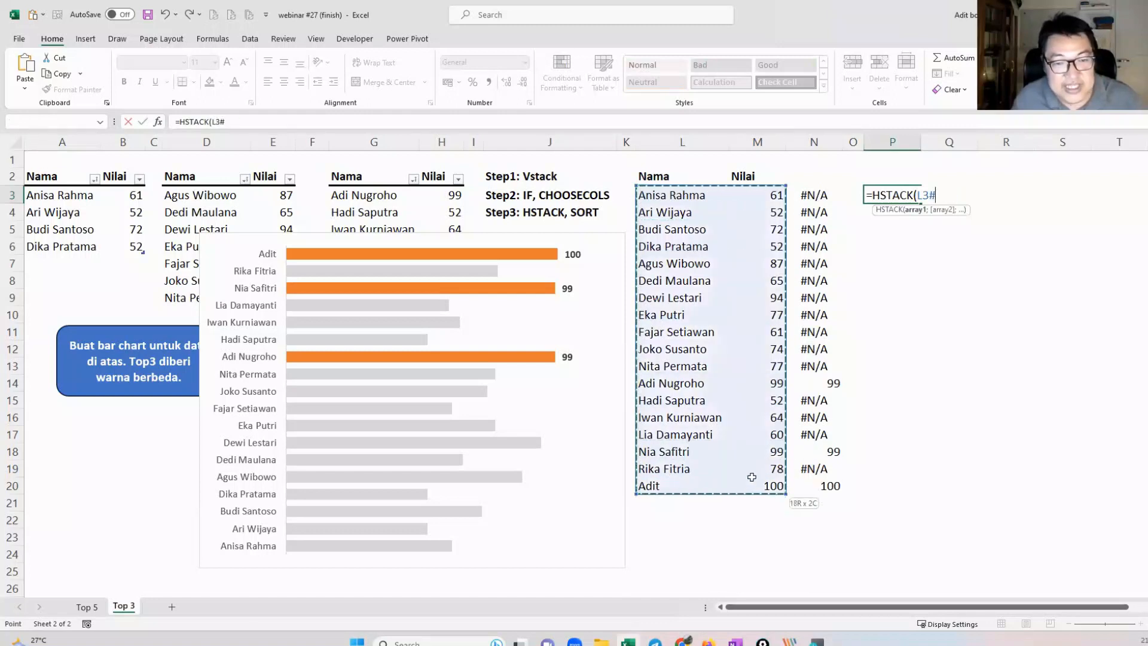
left_click(943, 196)
type(";")
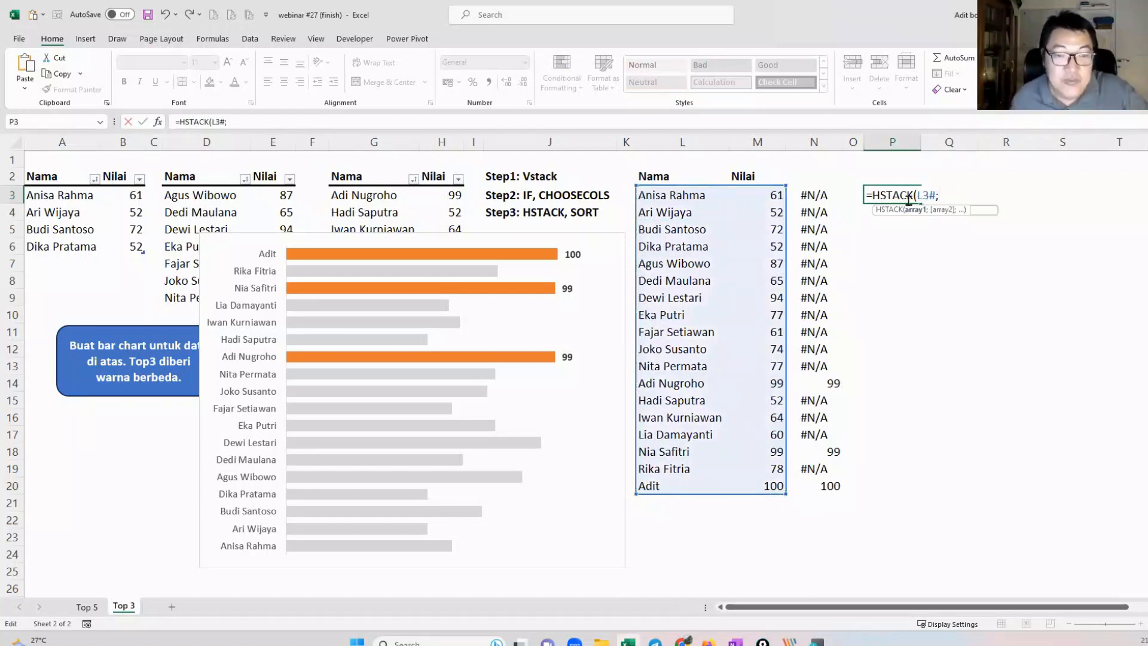
left_click_drag(816, 196, 818, 487)
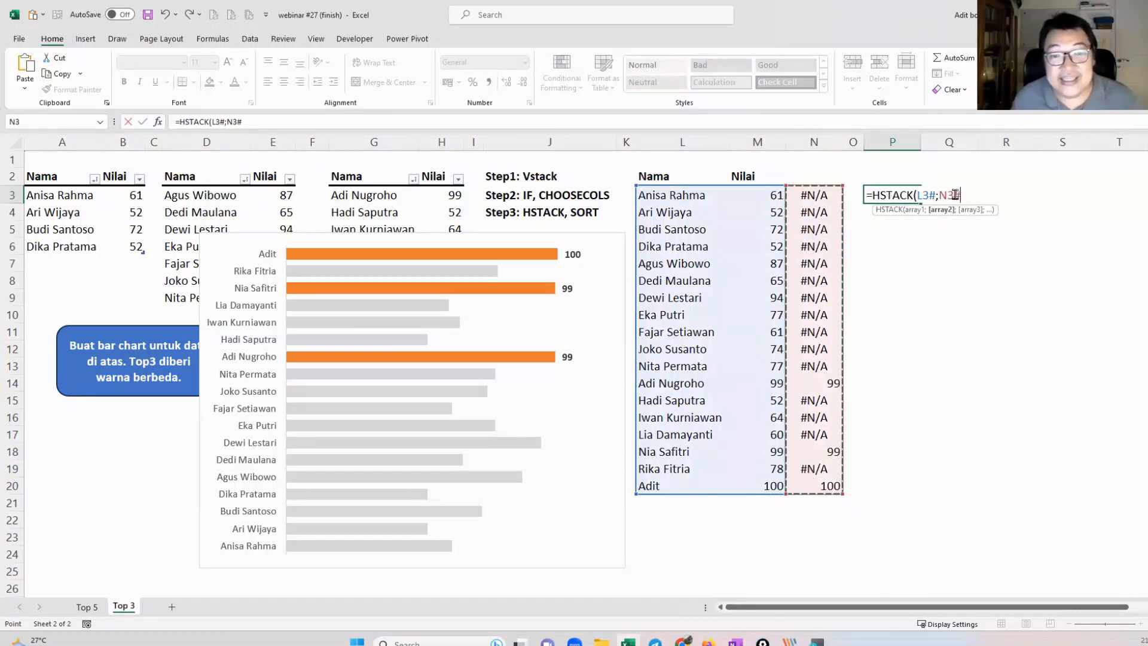
type(")")
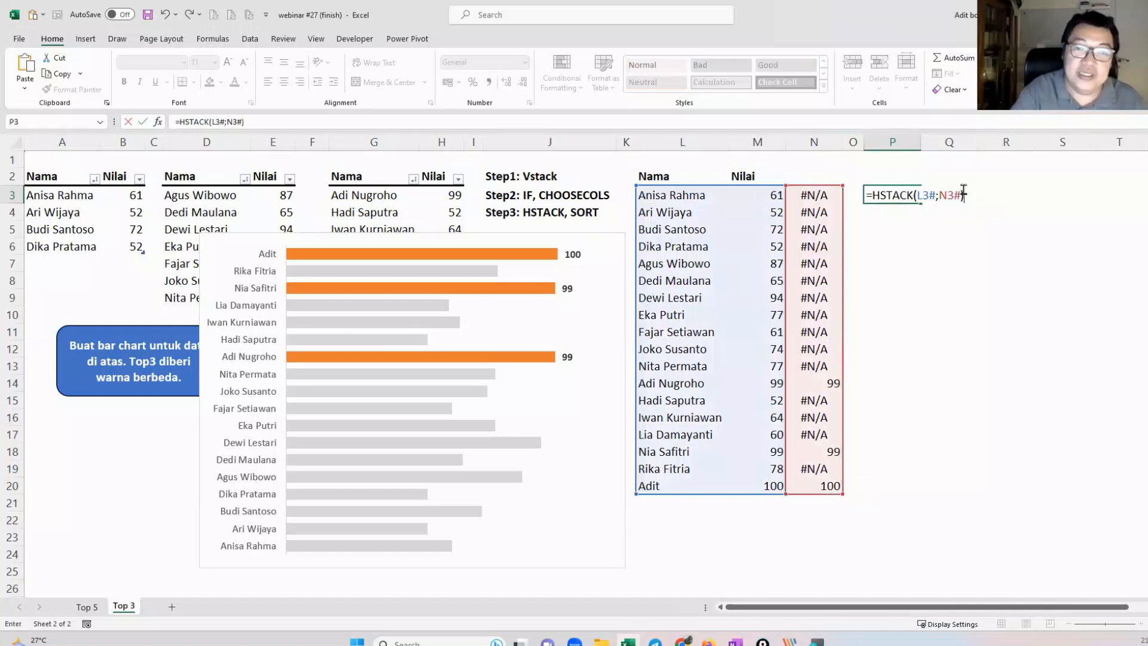
key("Return")
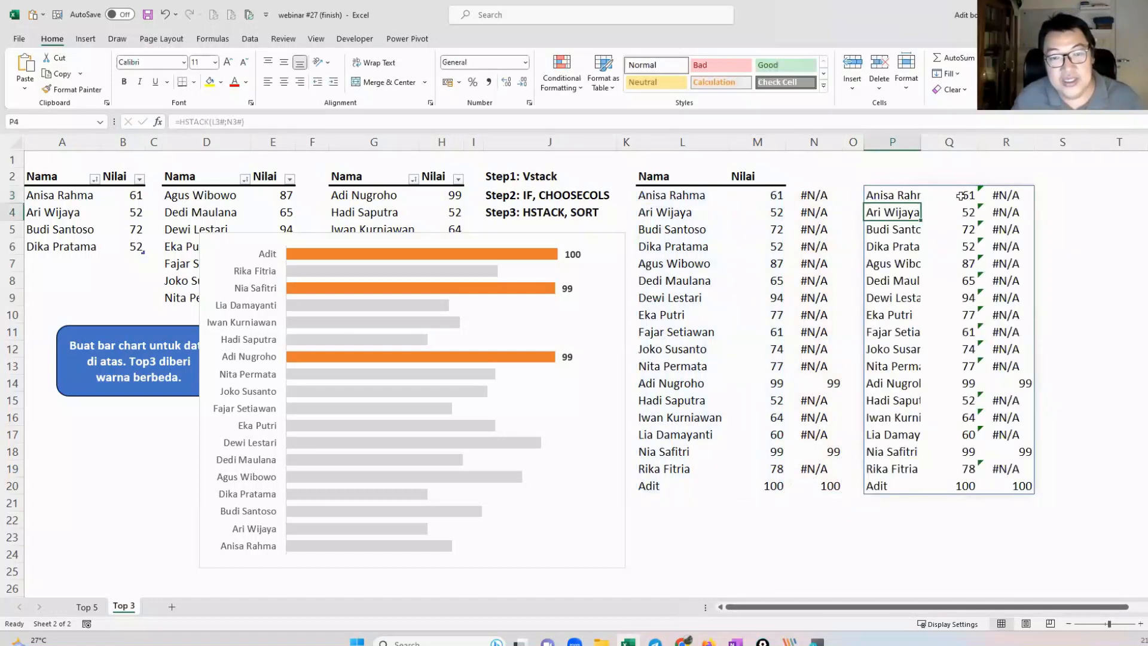
left_click(959, 197)
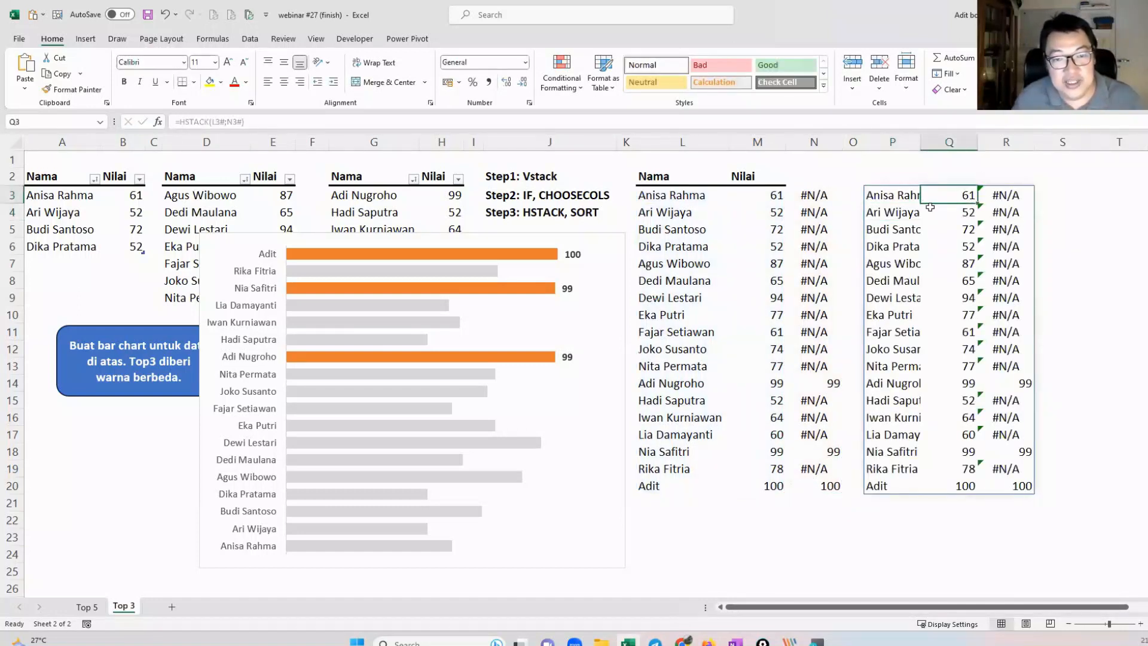
left_click(994, 197)
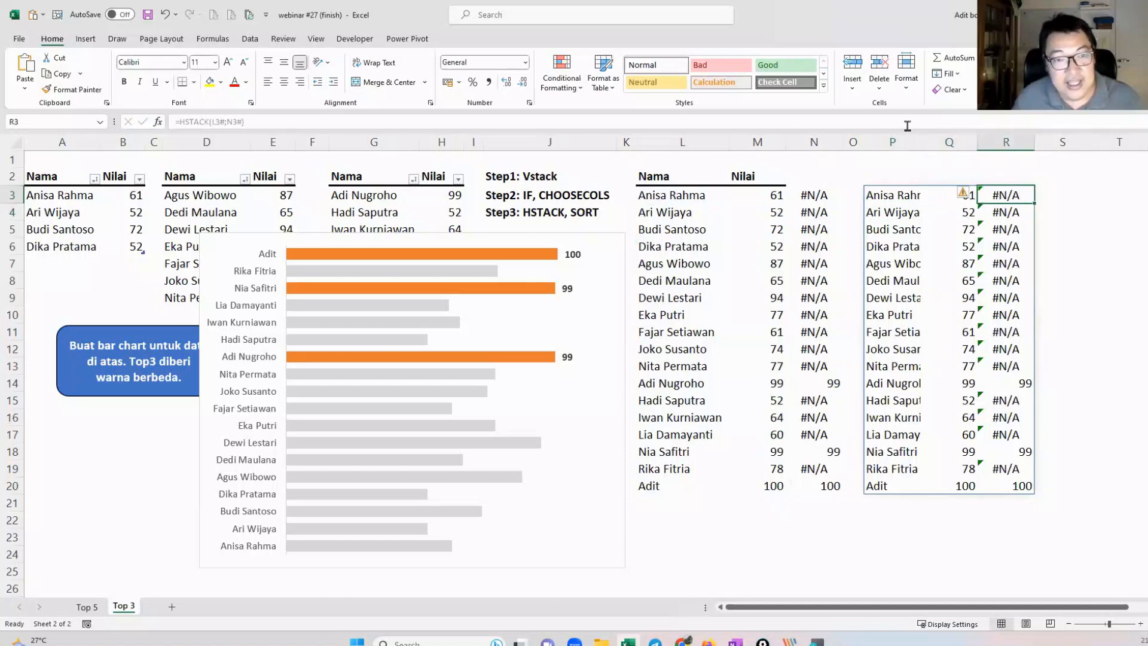
key("BackSpace")
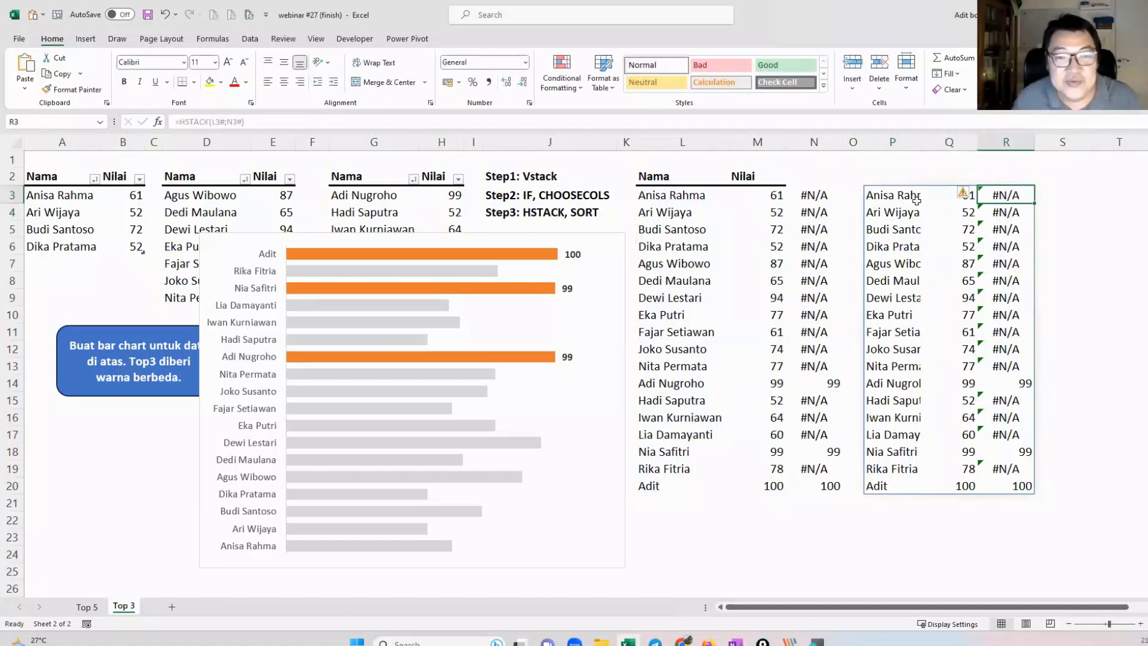
left_click(917, 201)
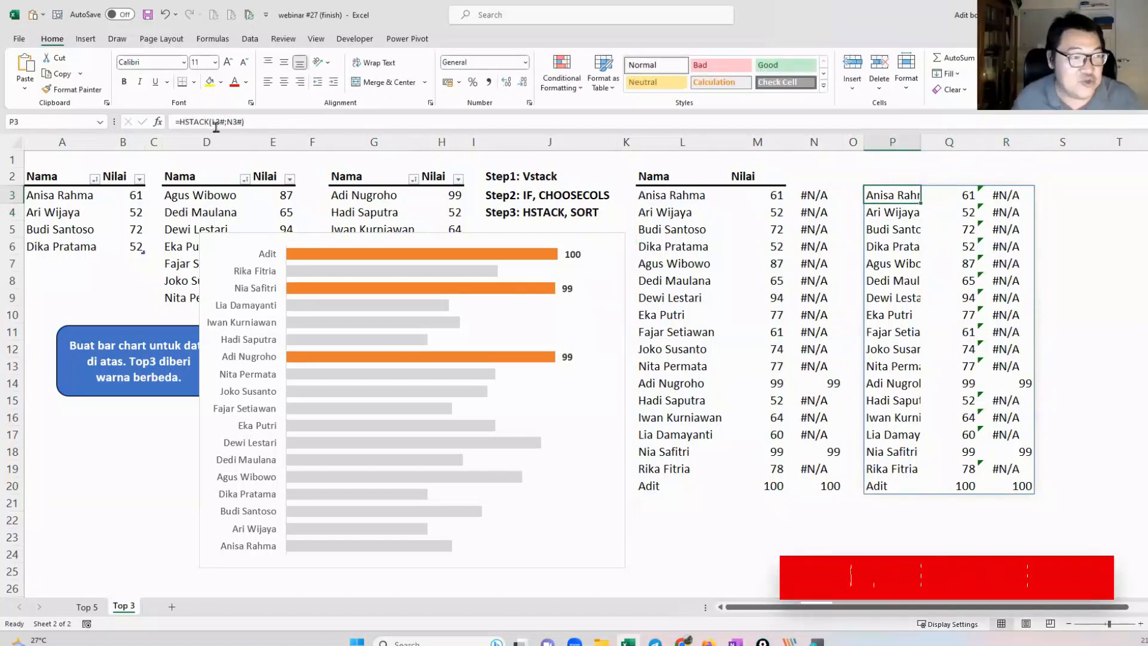
Step: Sort the combined range in P3 by its second column in descending order with =SORT(HSTACK(L3#;N3#);2;-1), and inspect the top-three column
left_click(193, 121)
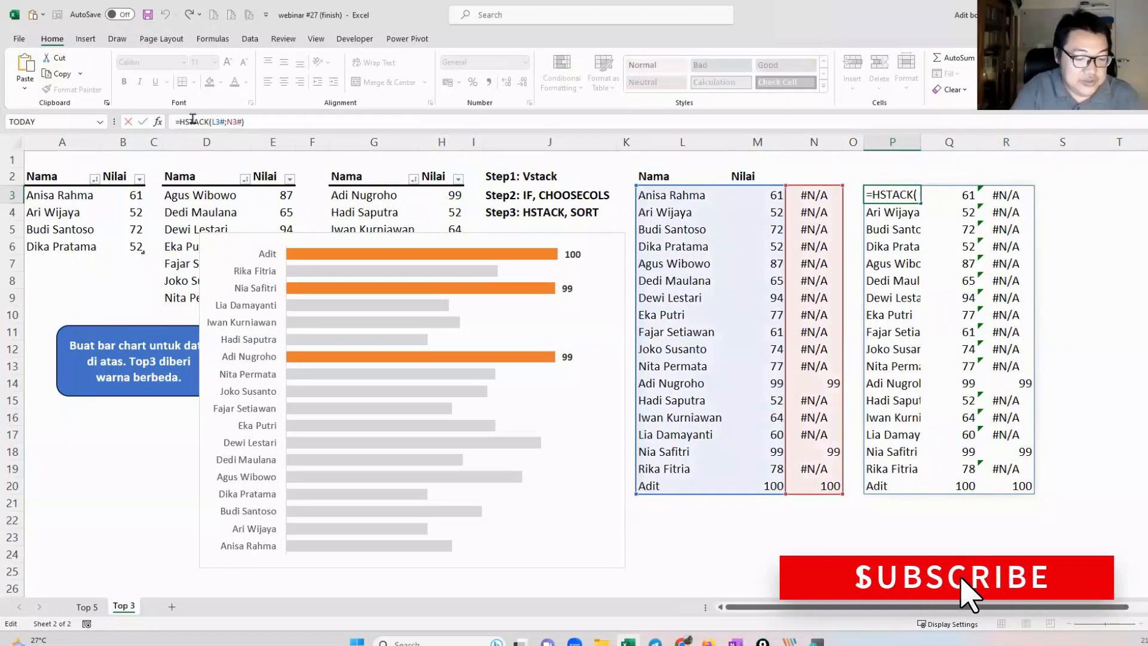
type("SORT(")
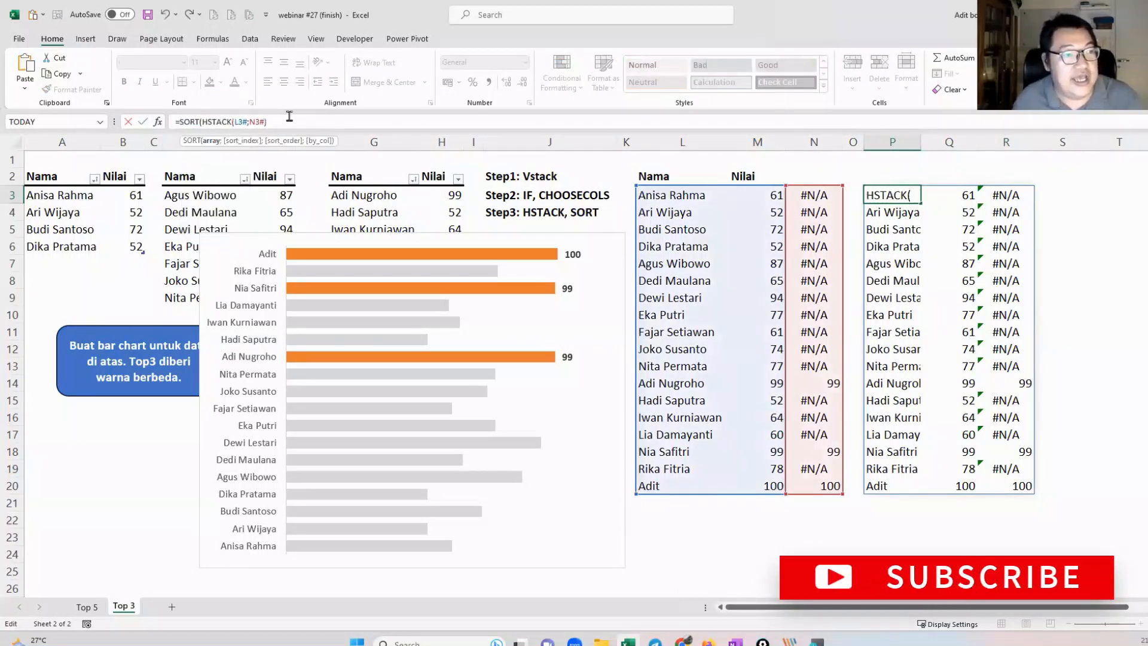
key("End")
type(";2")
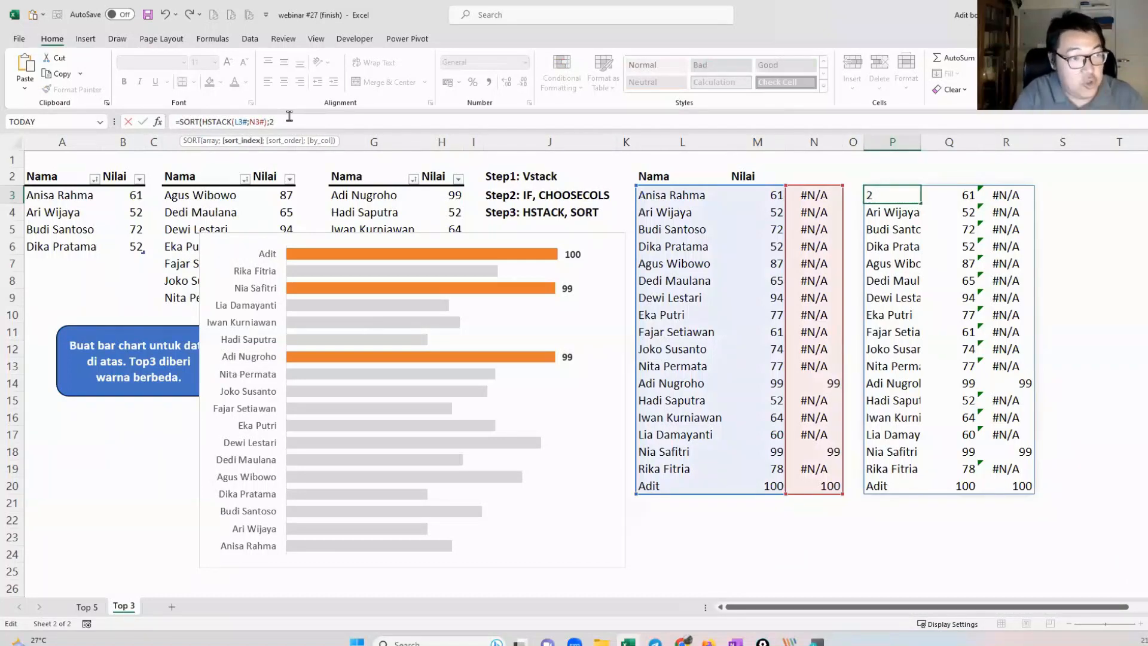
type(";-1)")
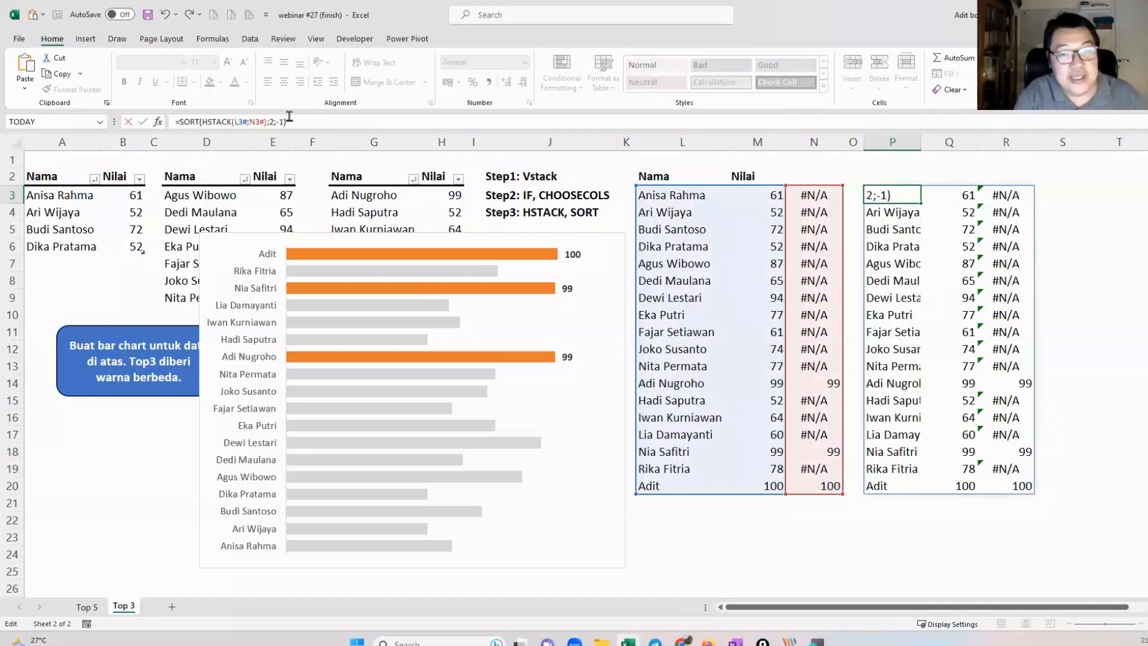
key("Return")
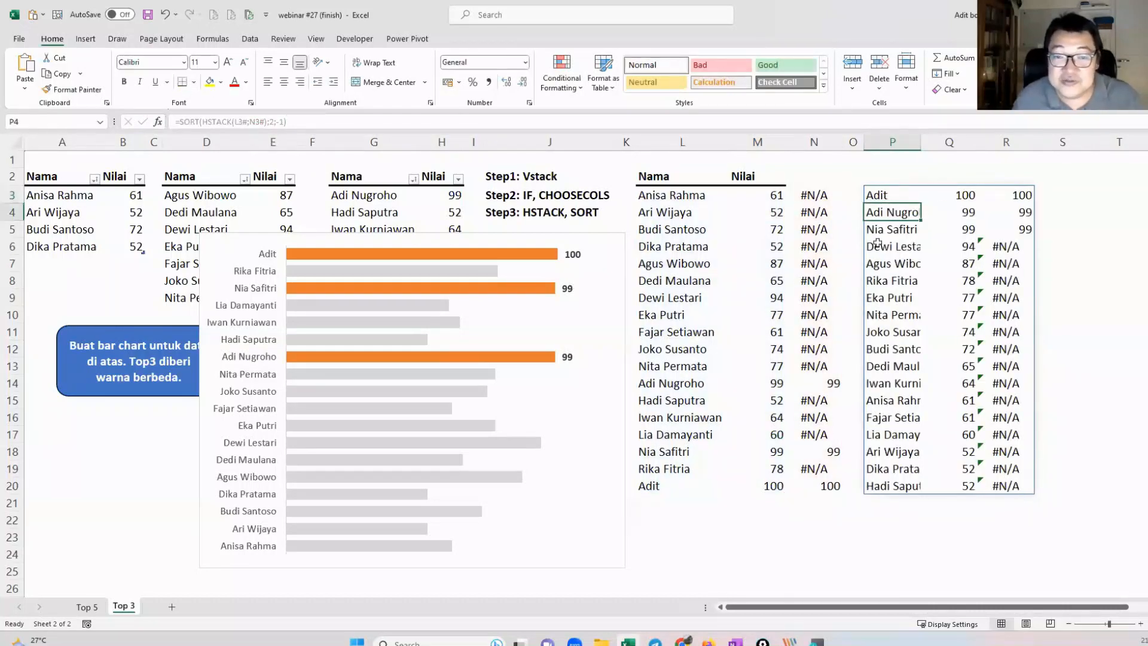
left_click_drag(1006, 195, 1016, 334)
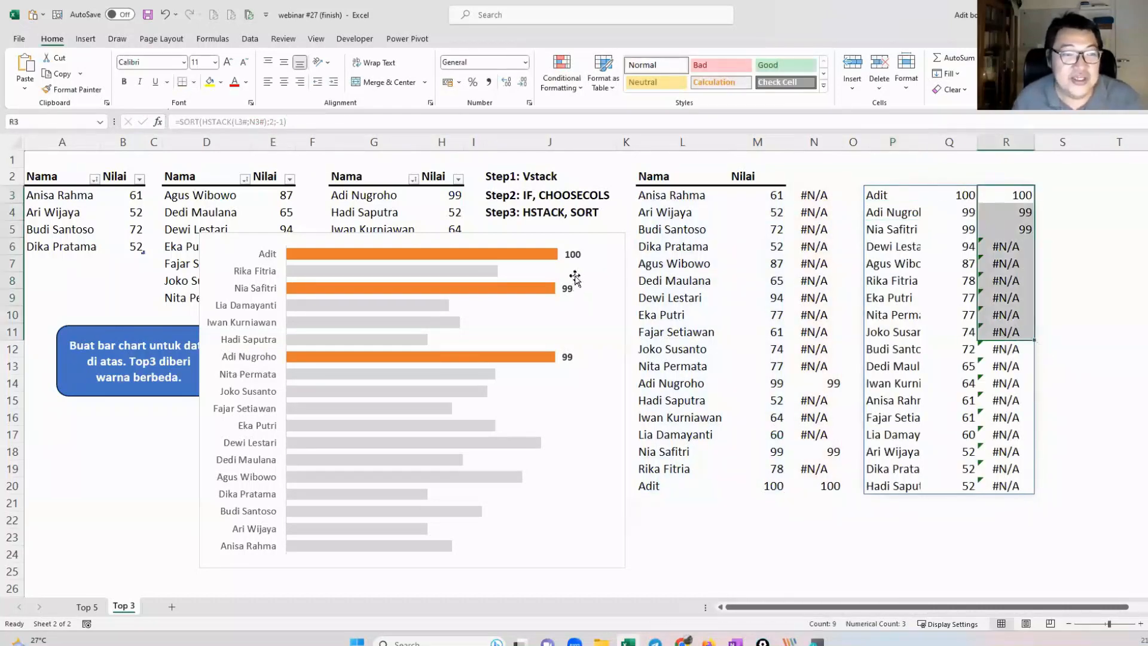
Step: Shift the chart's value range to Q3:R20 and put the vertical axis categories in reverse order
left_click(603, 273)
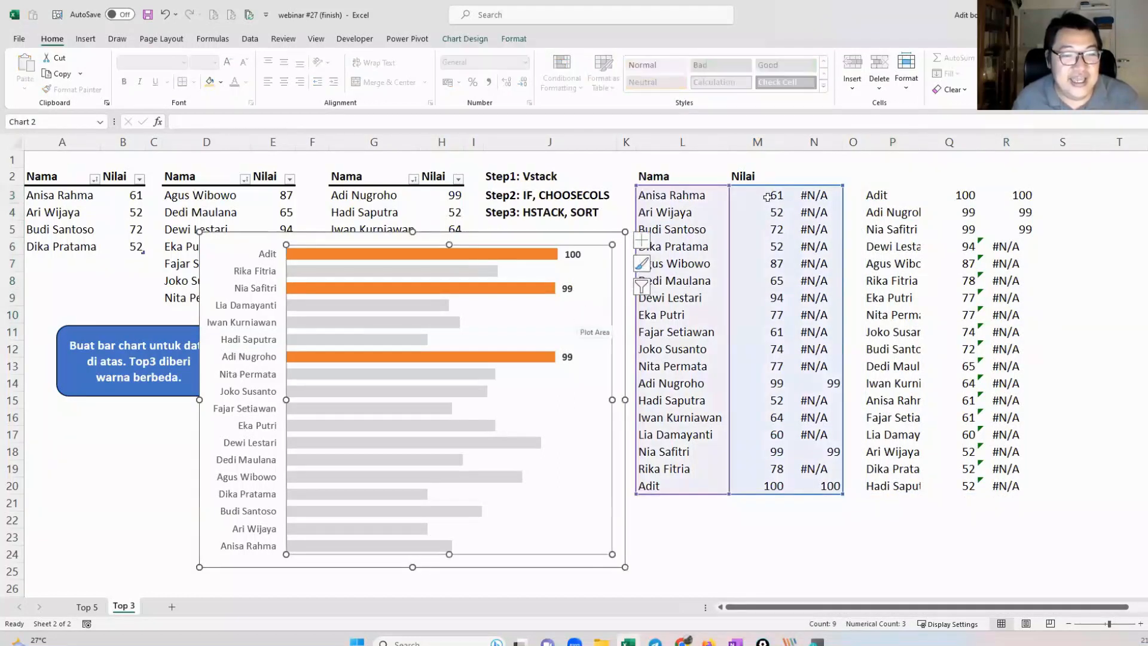
left_click_drag(773, 187, 963, 189)
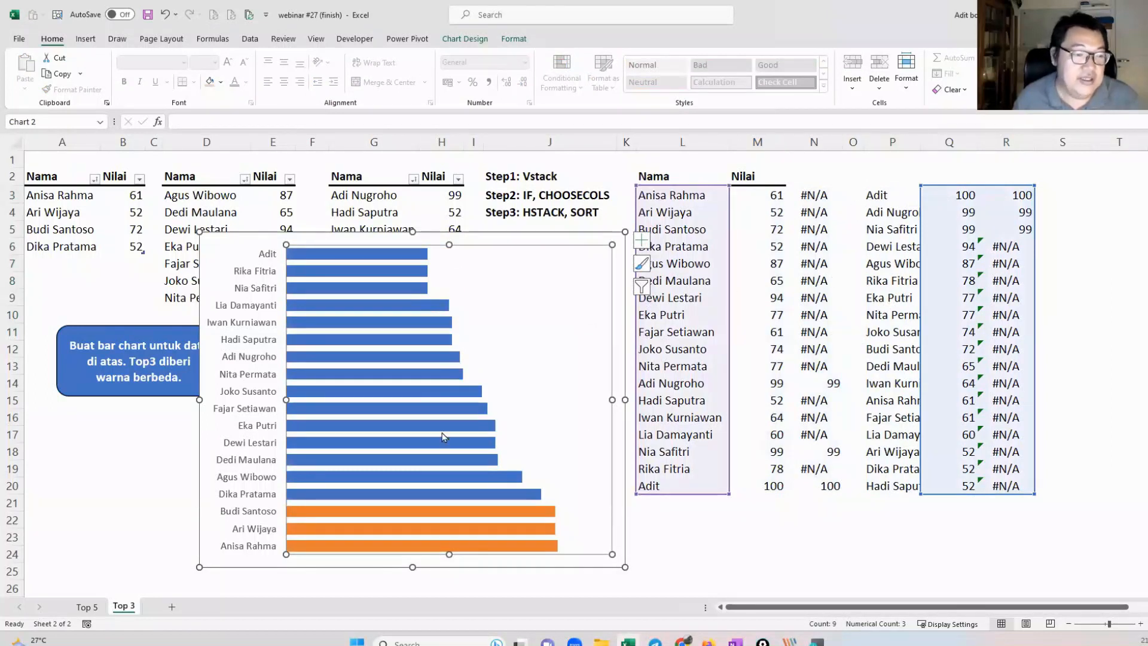
right_click(280, 358)
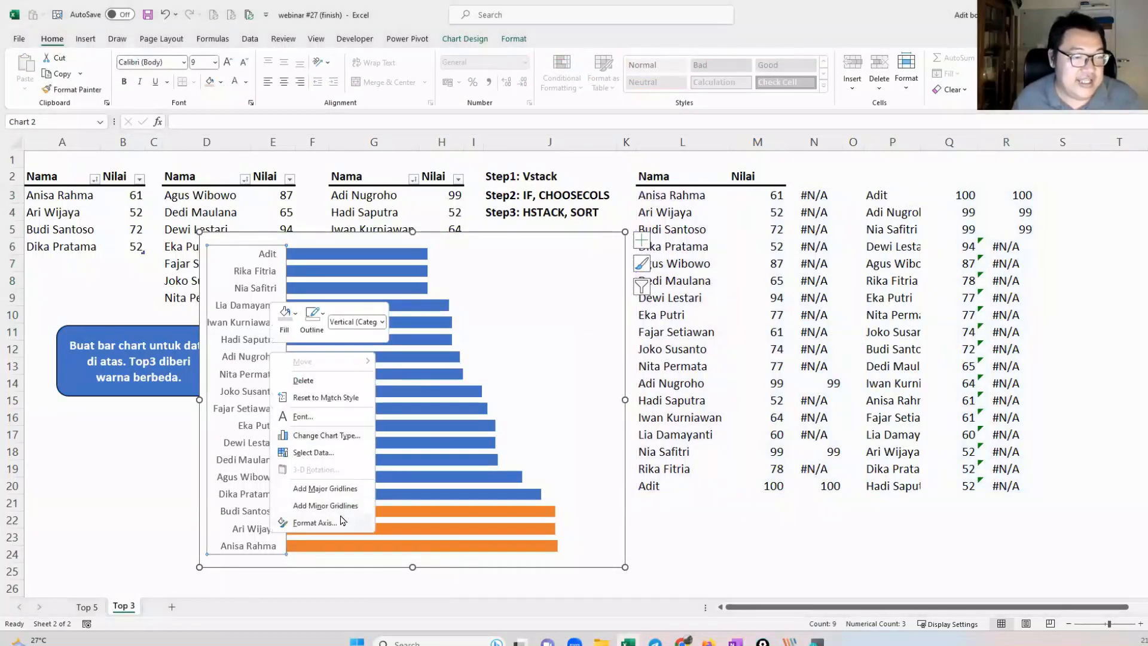
left_click(315, 523)
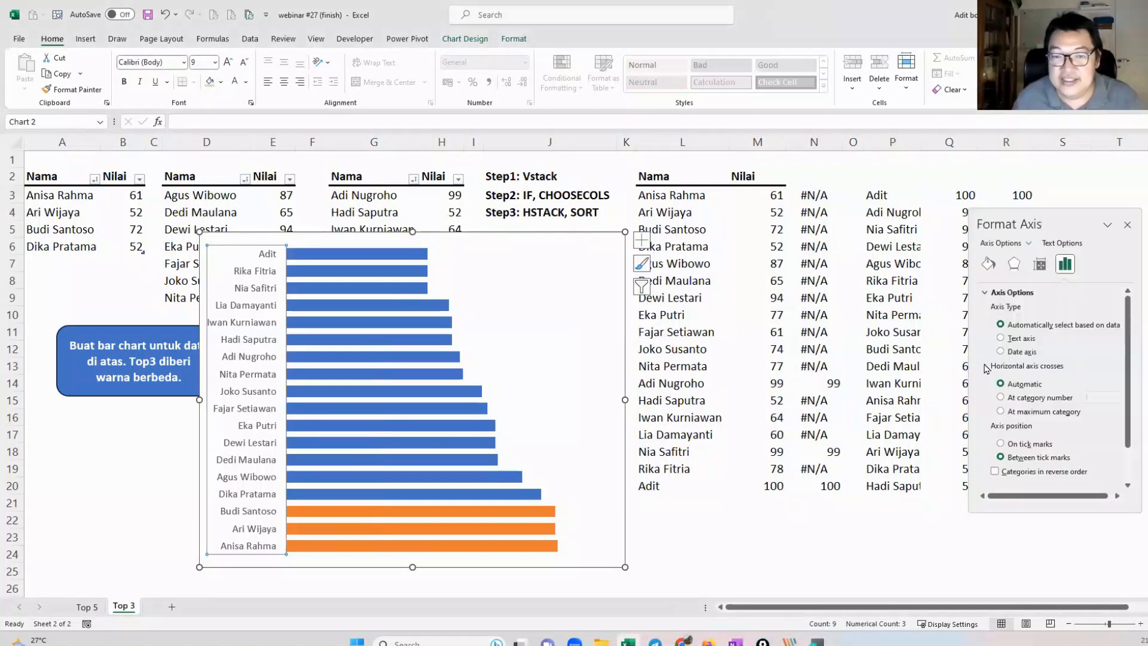
left_click(995, 471)
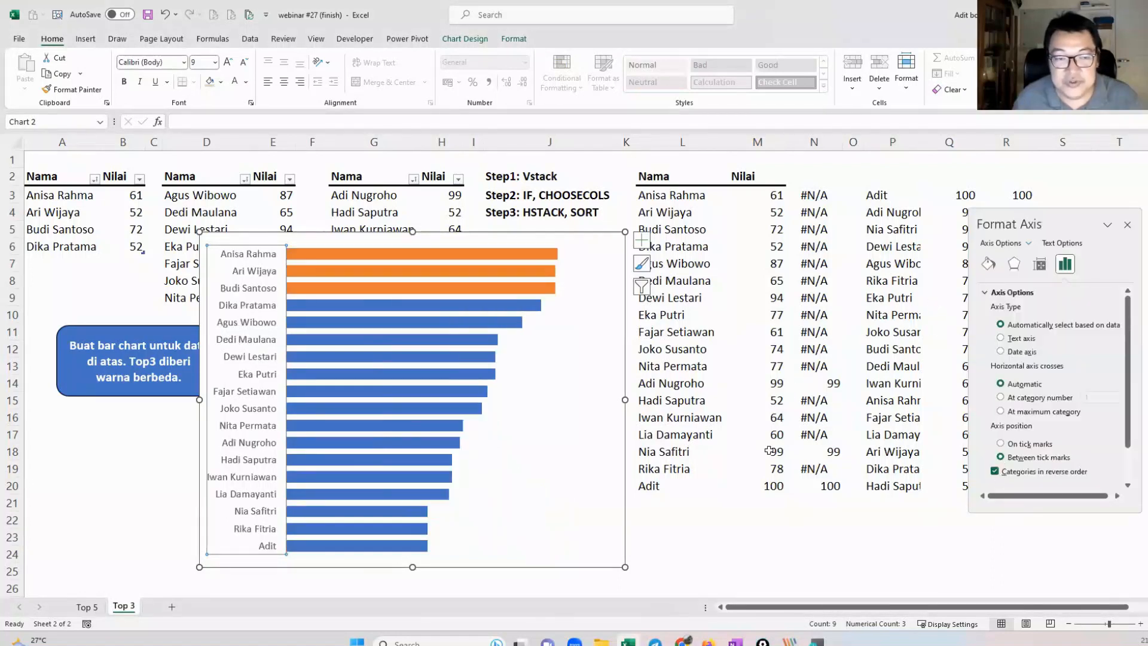
Step: Fill the chart's blue bar series with light gray
left_click(519, 323)
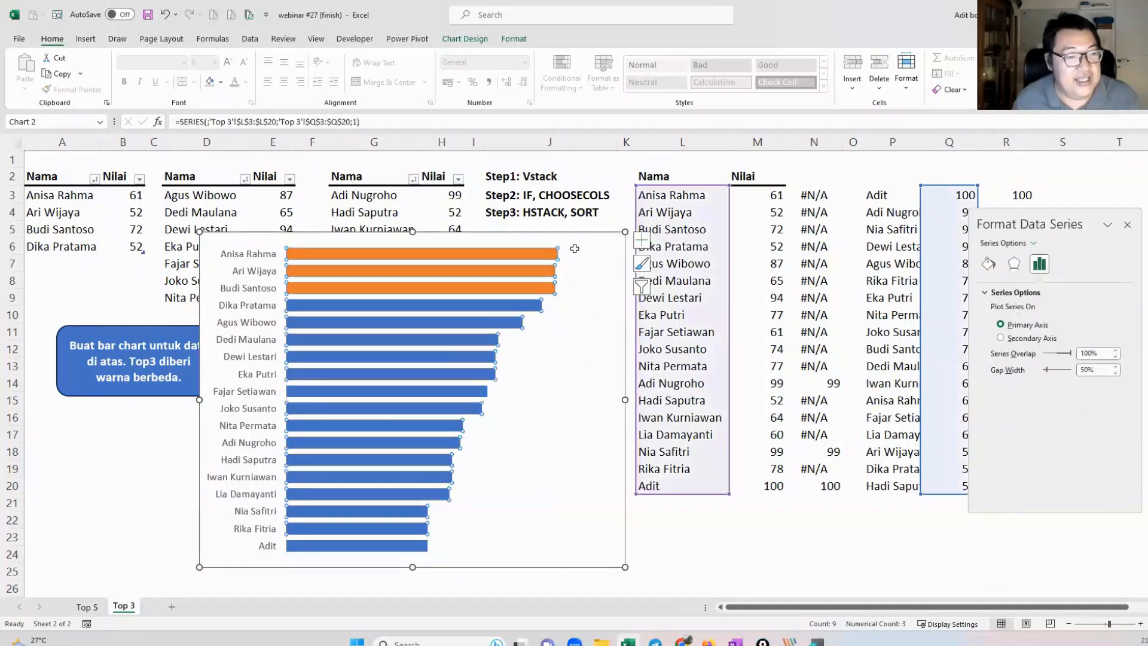
left_click(566, 299)
left_click(522, 311)
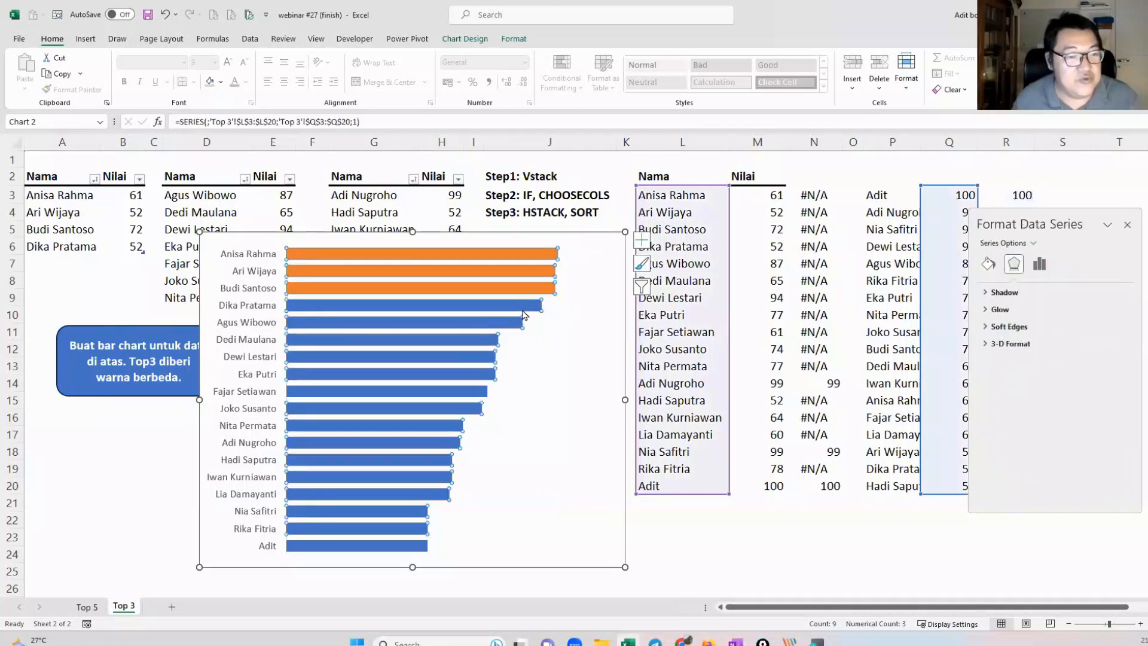
left_click(210, 82)
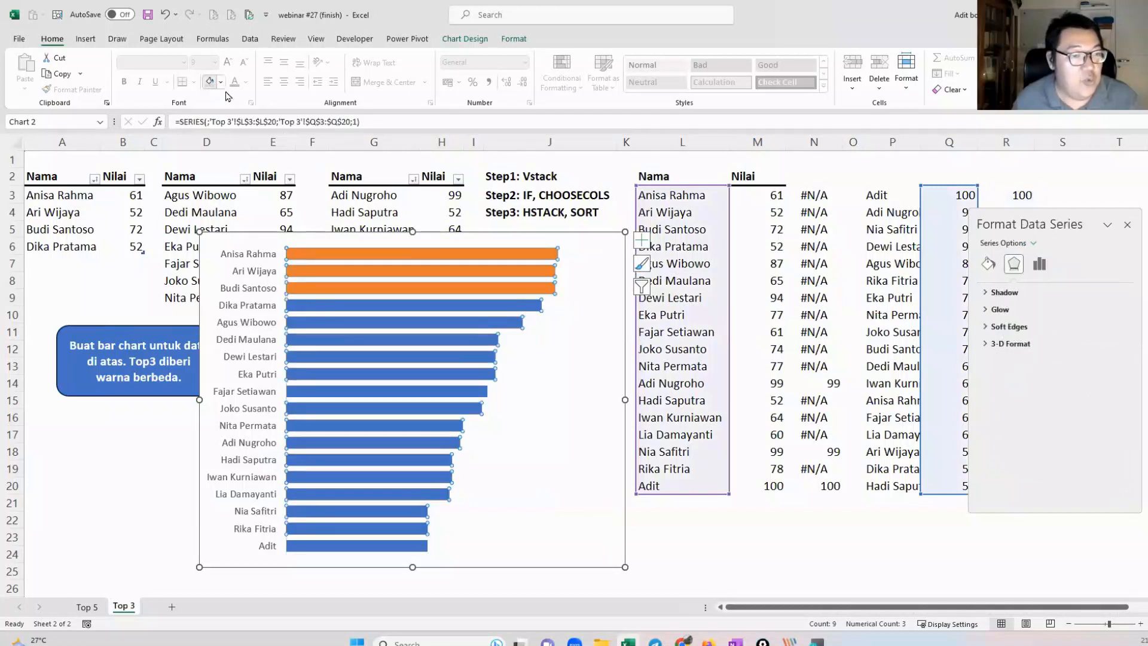
Step: Add bold data labels to the orange top-three bars
left_click(540, 259)
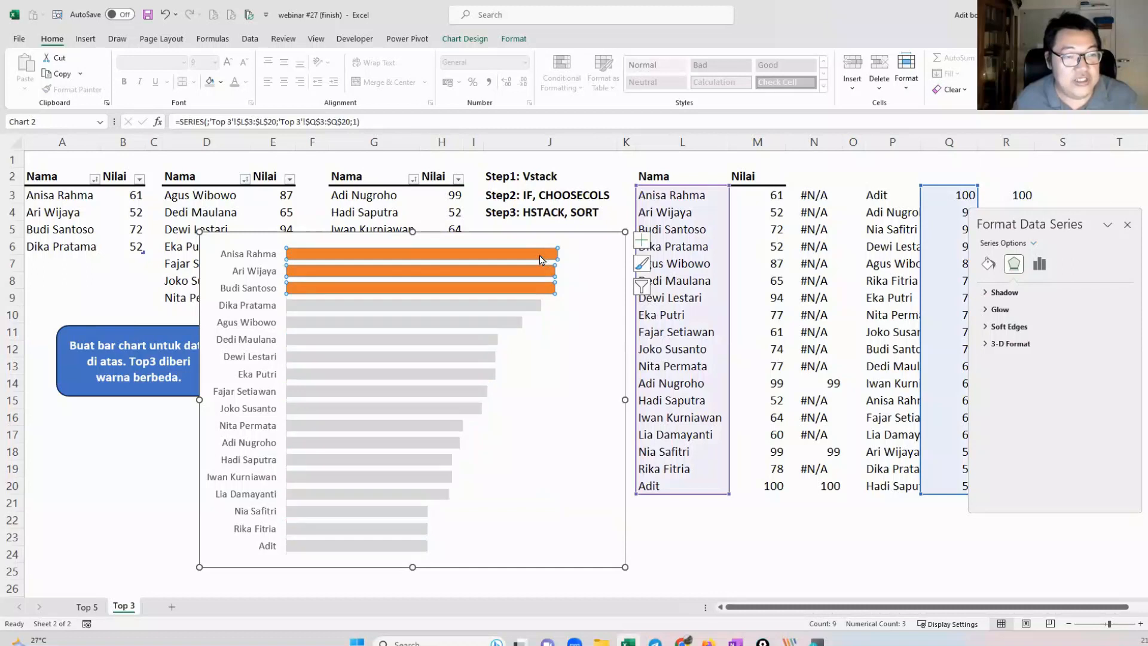
right_click(540, 260)
left_click(607, 358)
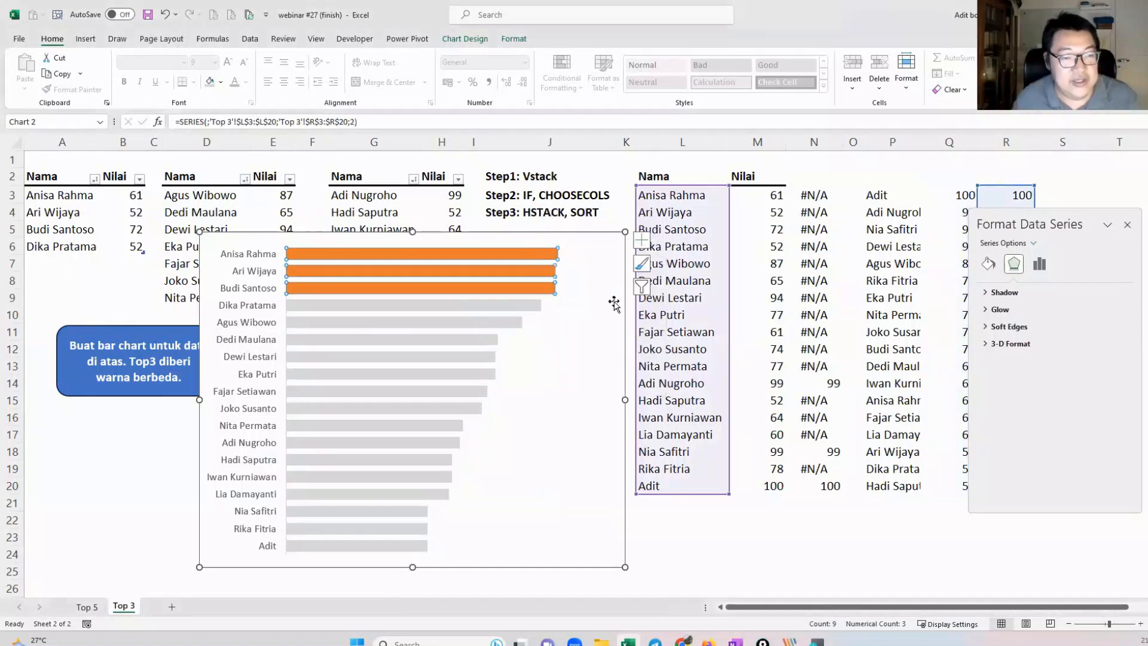
left_click(583, 258)
key("ctrl+b")
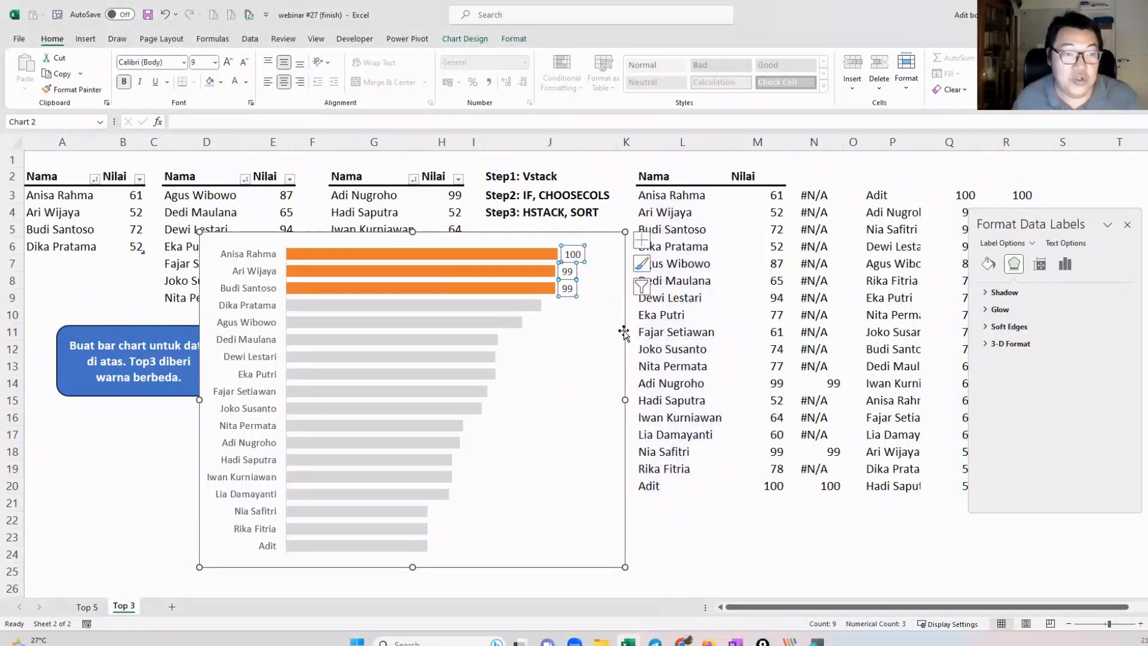
Step: Close the formatting pane, then move the chart beside the third table and narrow it so that the sorted range stays uncovered
left_click(528, 211)
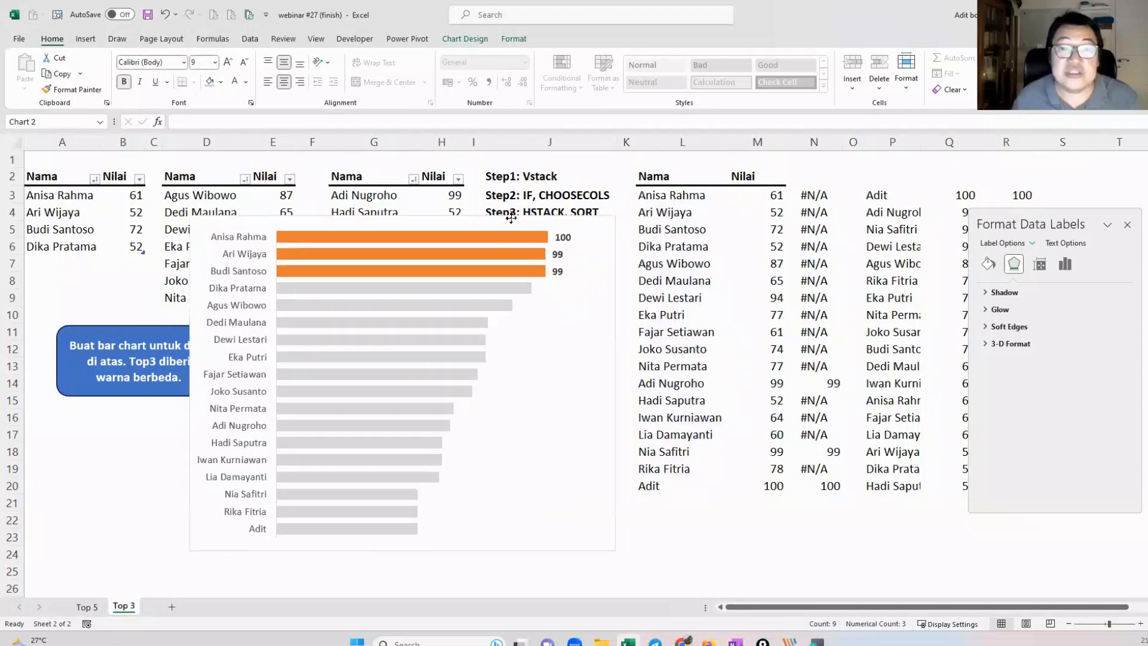
left_click(526, 220)
left_click_drag(665, 135, 971, 148)
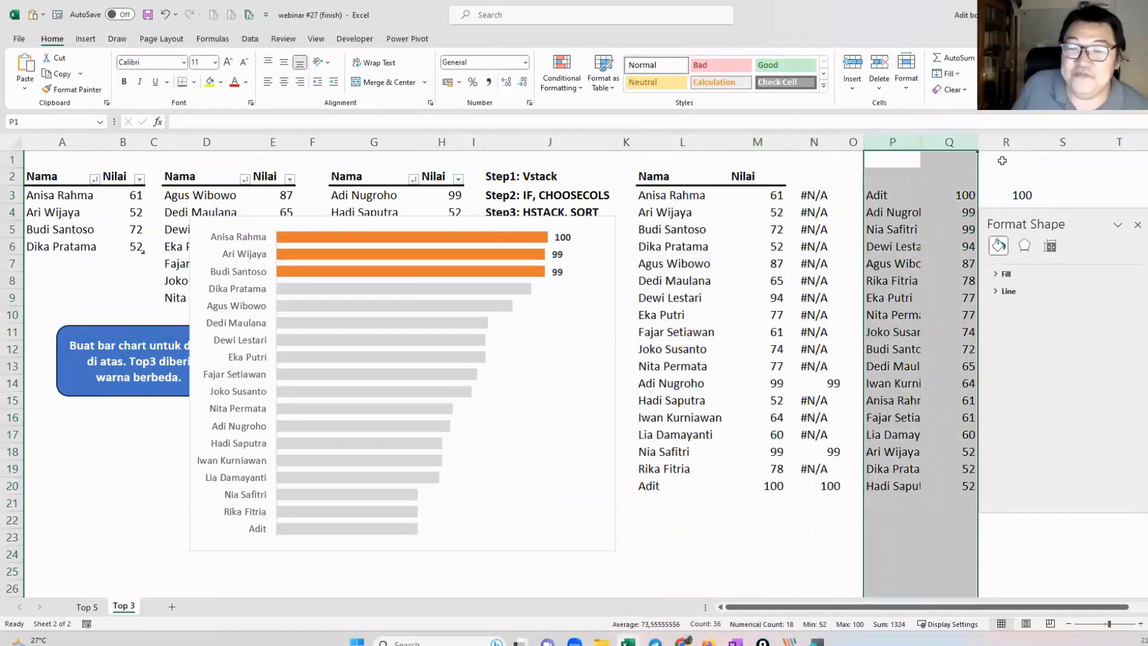
left_click(1138, 226)
left_click_drag(519, 222, 795, 174)
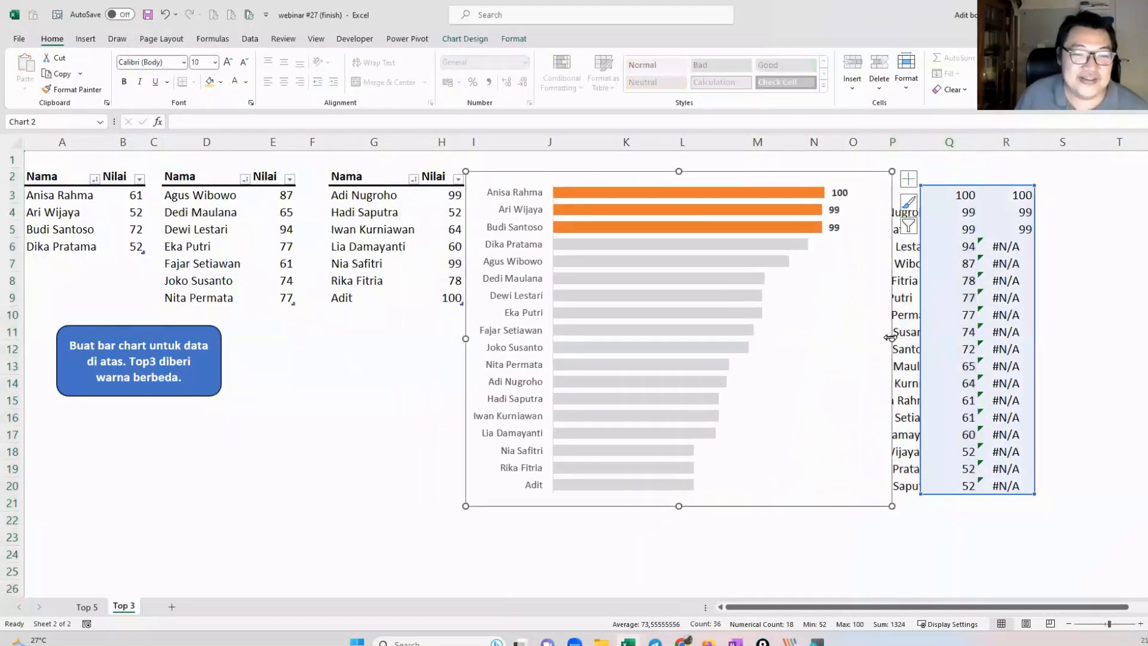
left_click_drag(891, 338, 813, 338)
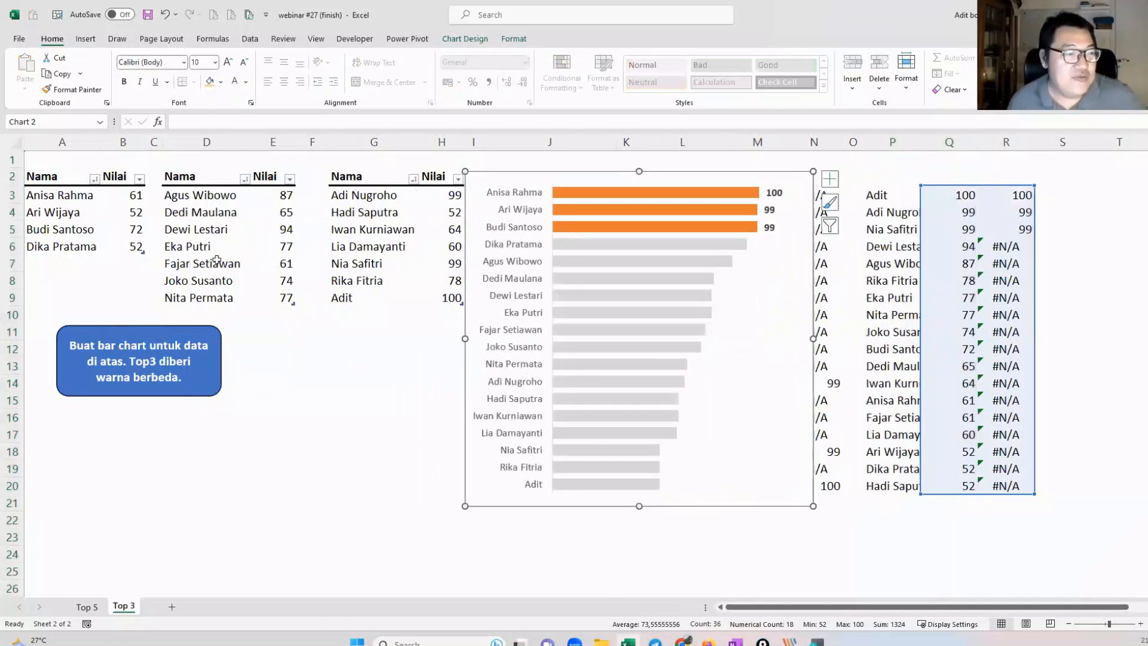
left_click_drag(525, 174, 566, 172)
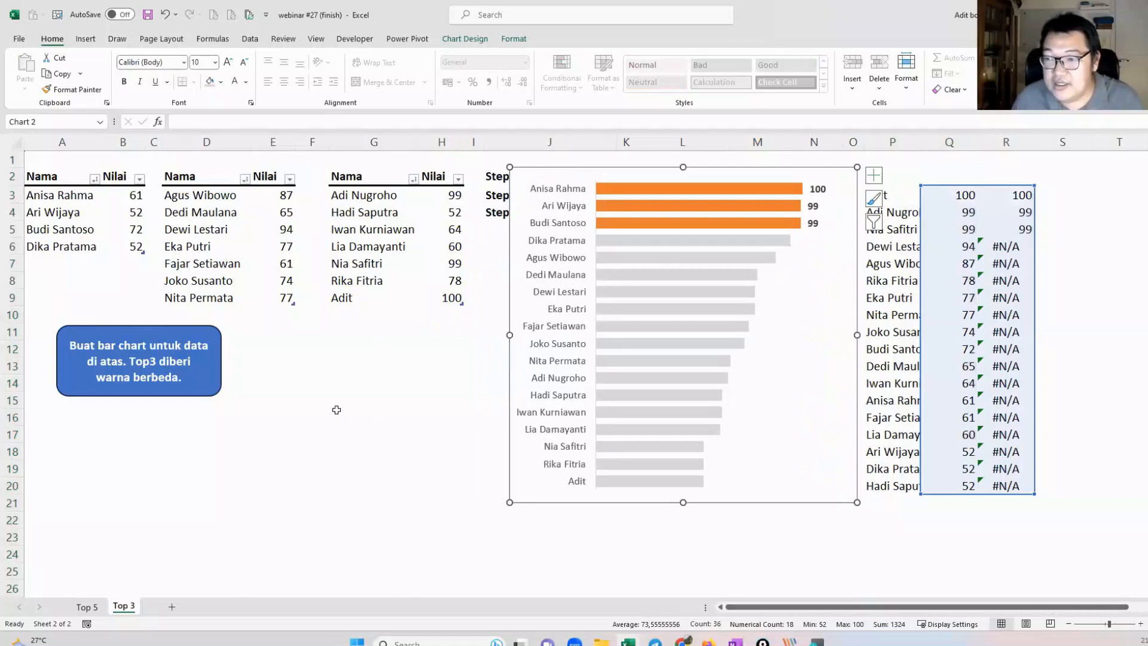
Step: Add a test row in G10:H10 of the third table with a new person's name and a Nilai of 98
left_click(352, 318)
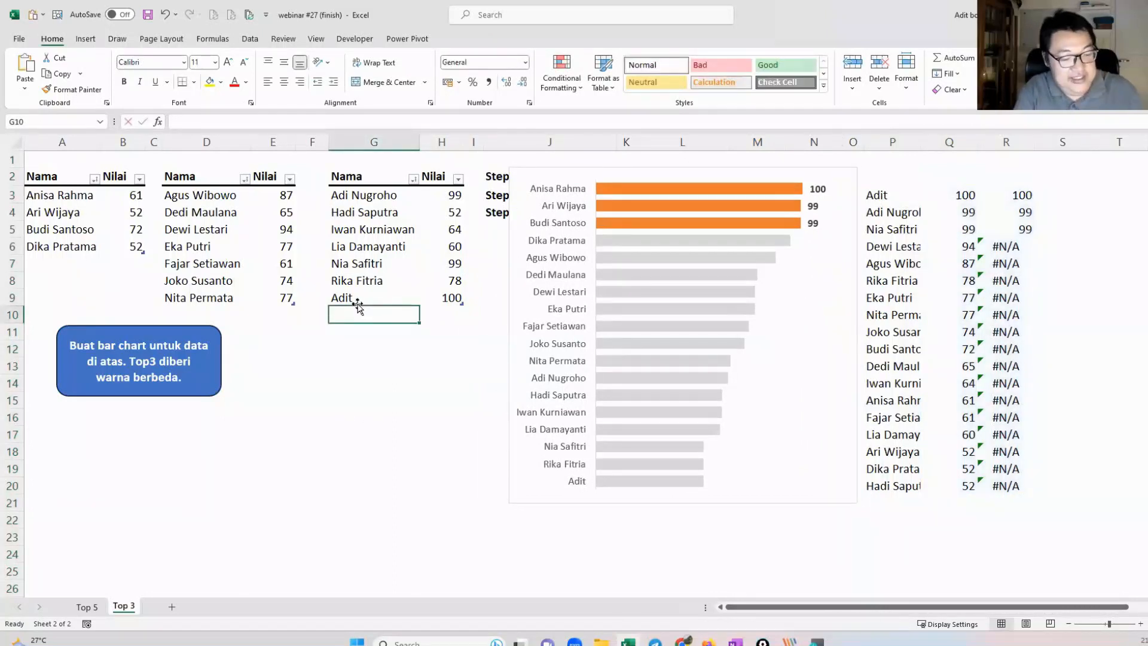
type("Desi")
key("Tab")
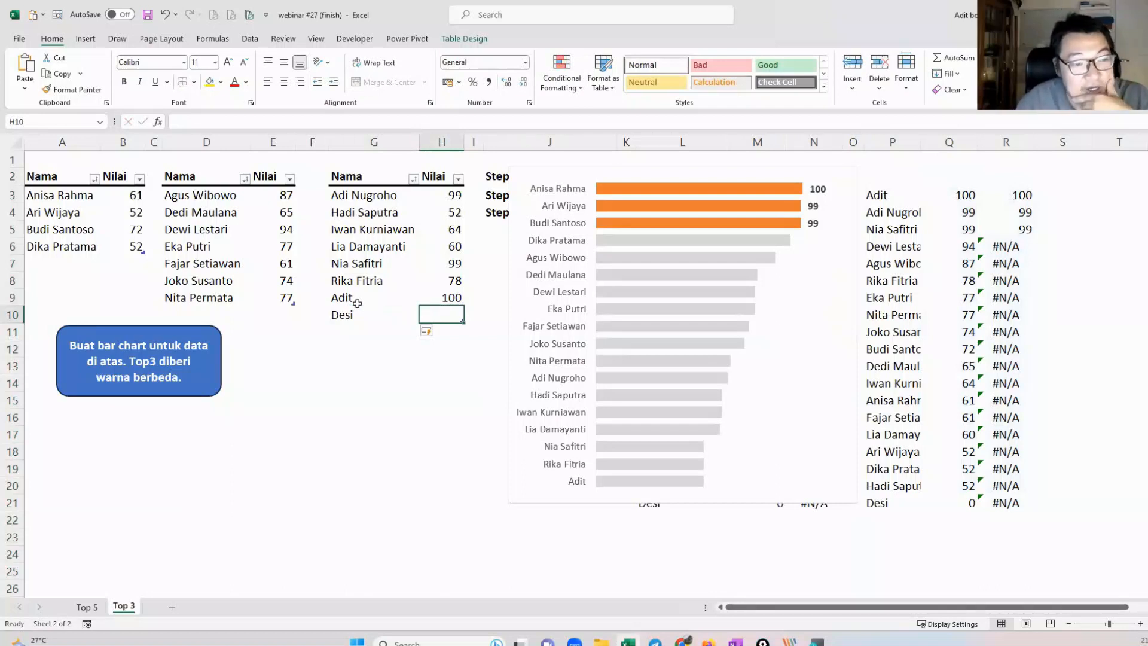
type("98")
key("Return")
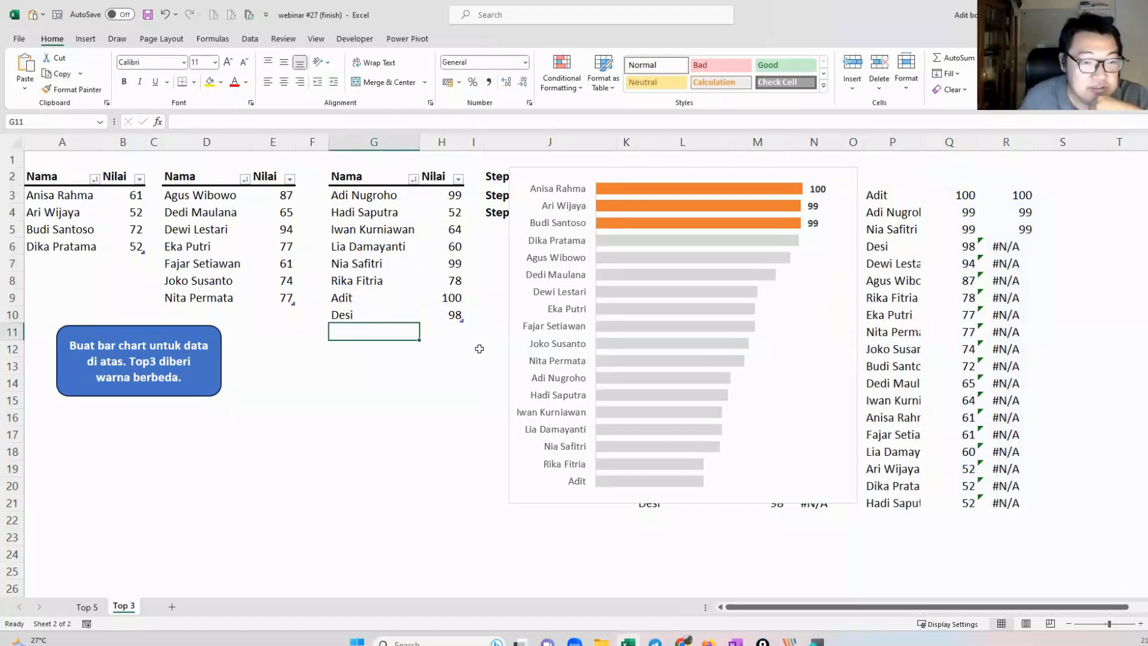
Step: Make the chart taller, shift it slightly, and compare its plotted range with the new row in the sorted range
left_click(928, 417)
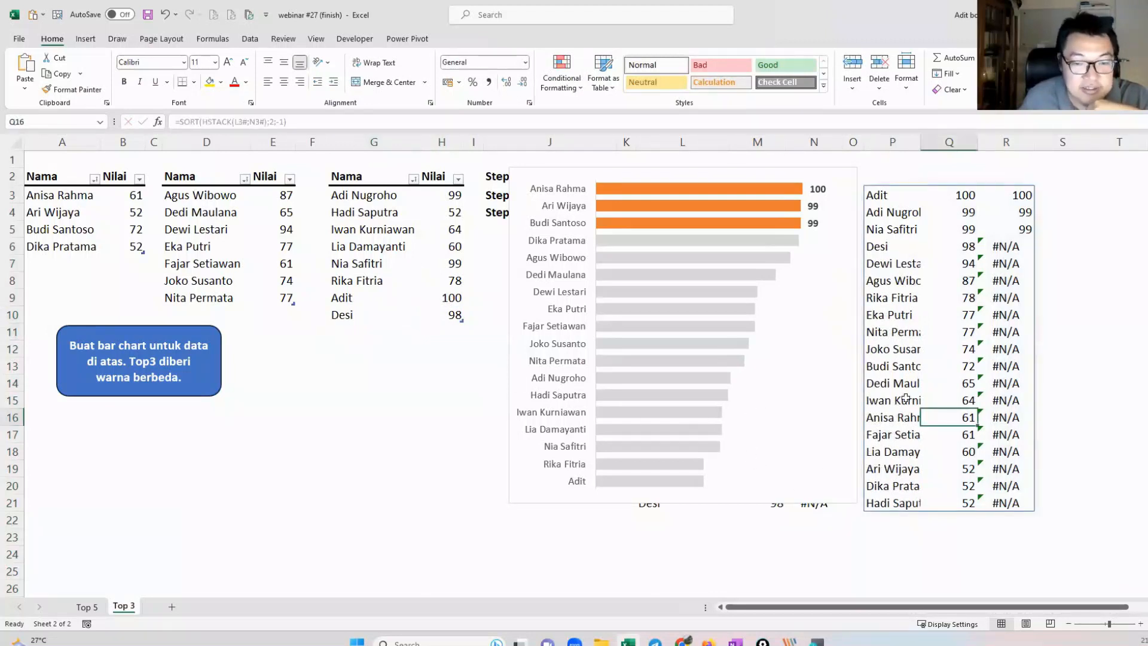
left_click(741, 482)
left_click_drag(683, 503, 684, 531)
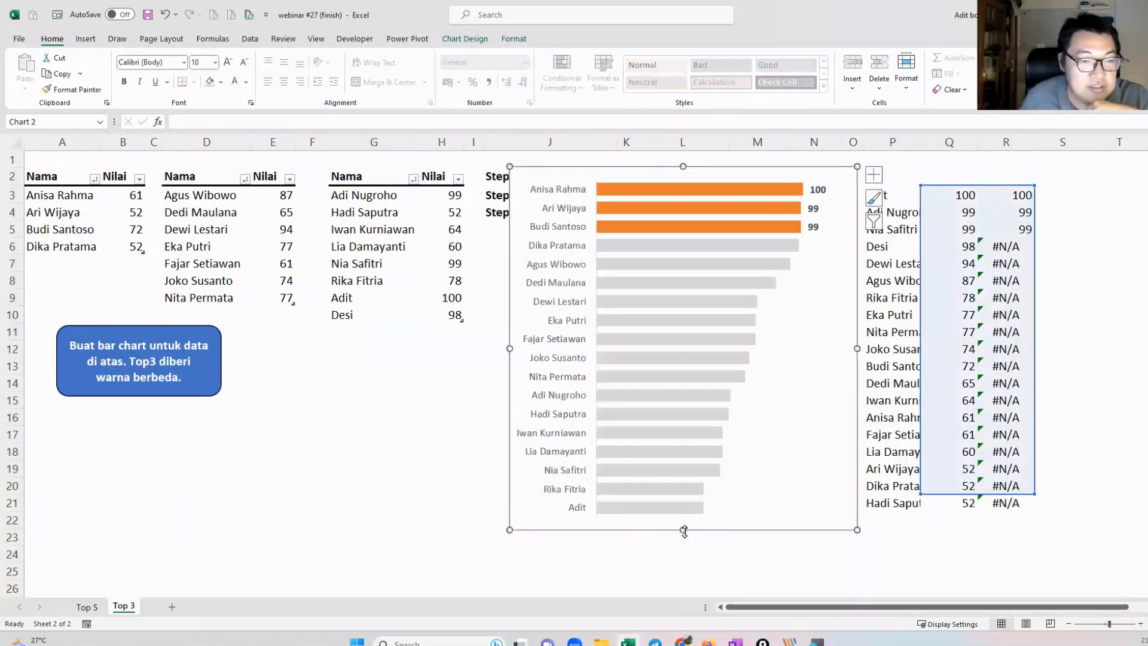
left_click_drag(347, 313, 446, 315)
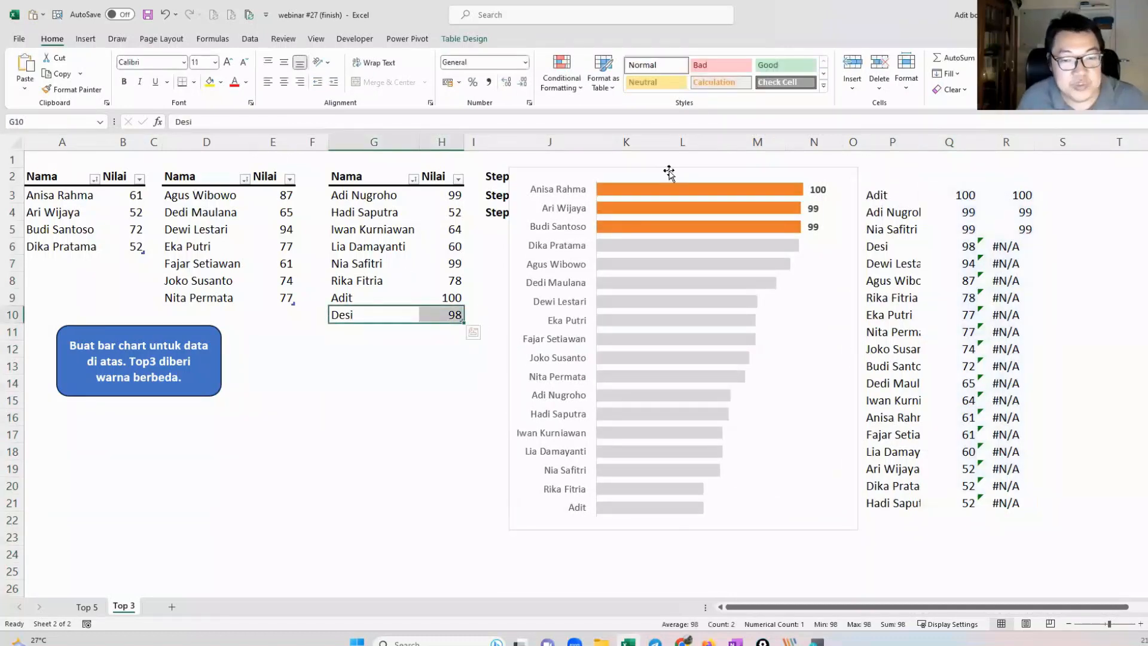
left_click_drag(639, 211, 634, 216)
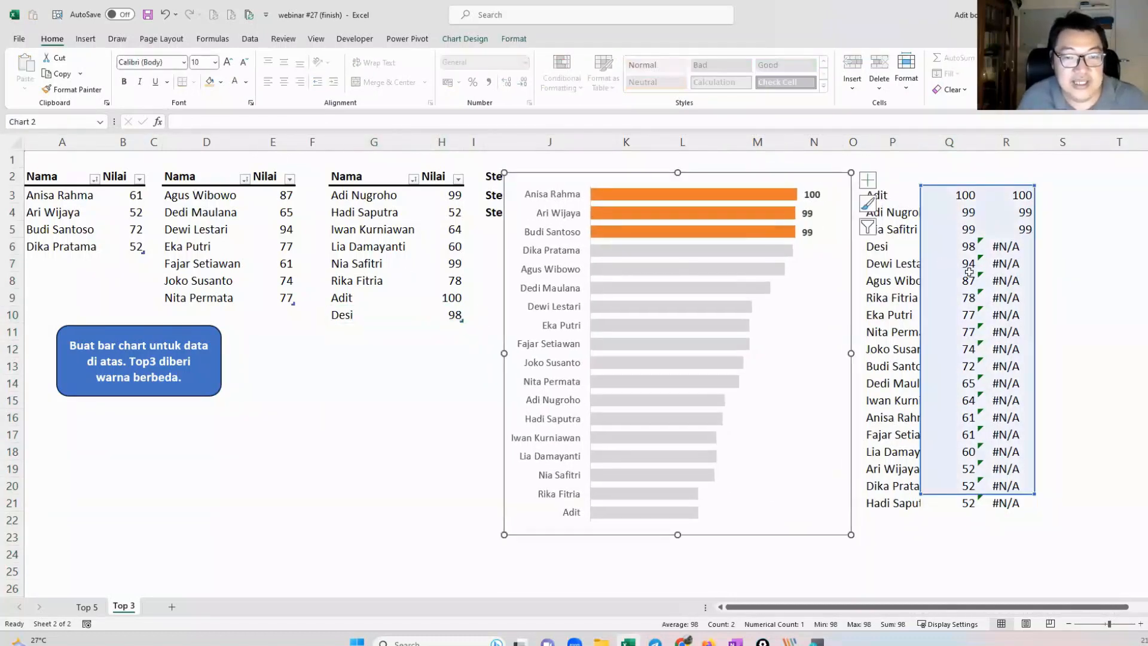
left_click(961, 242)
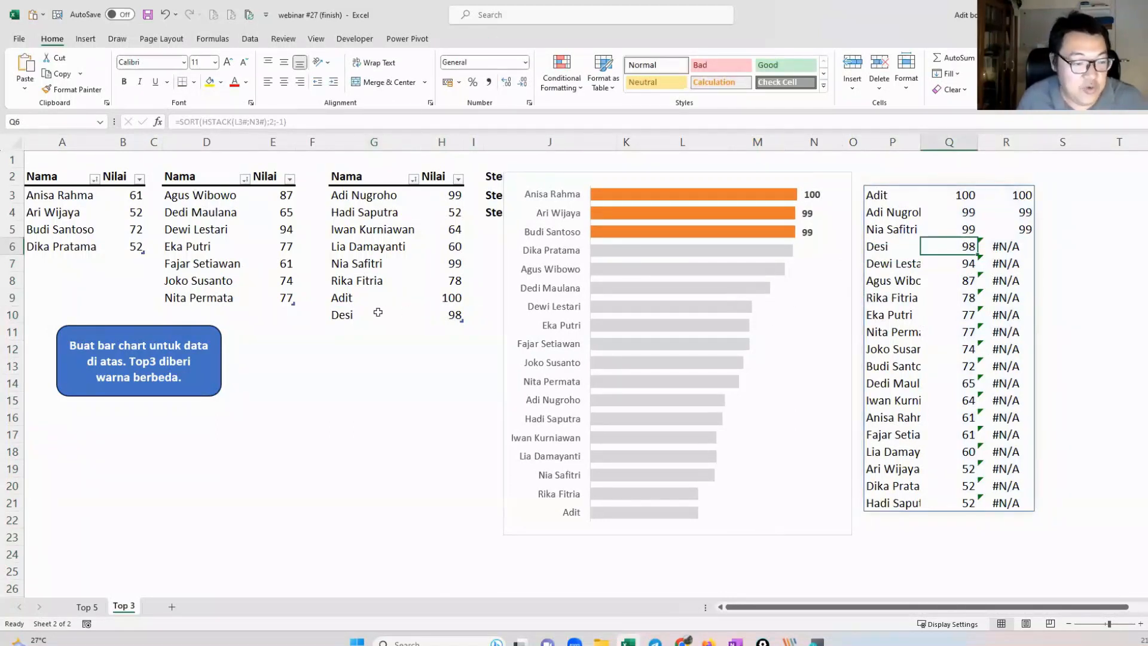
Step: Undo the chart's move and resize and the test row added to the third table
key("ctrl+z")
key("ctrl+z")
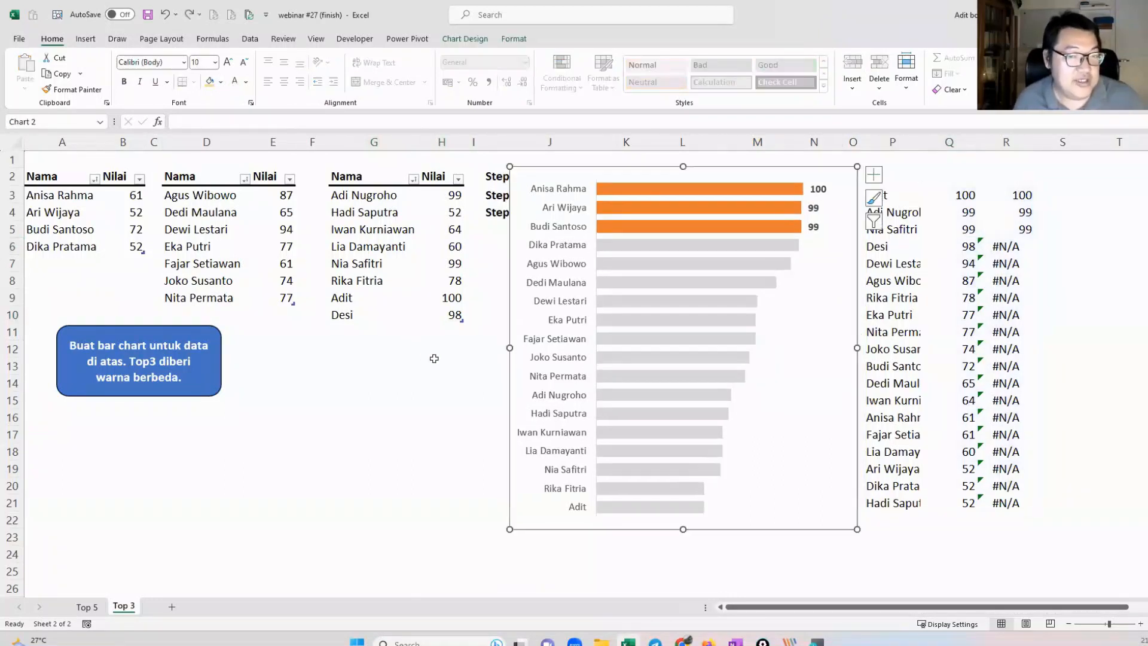
key("ctrl+z")
key("ctrl+z")
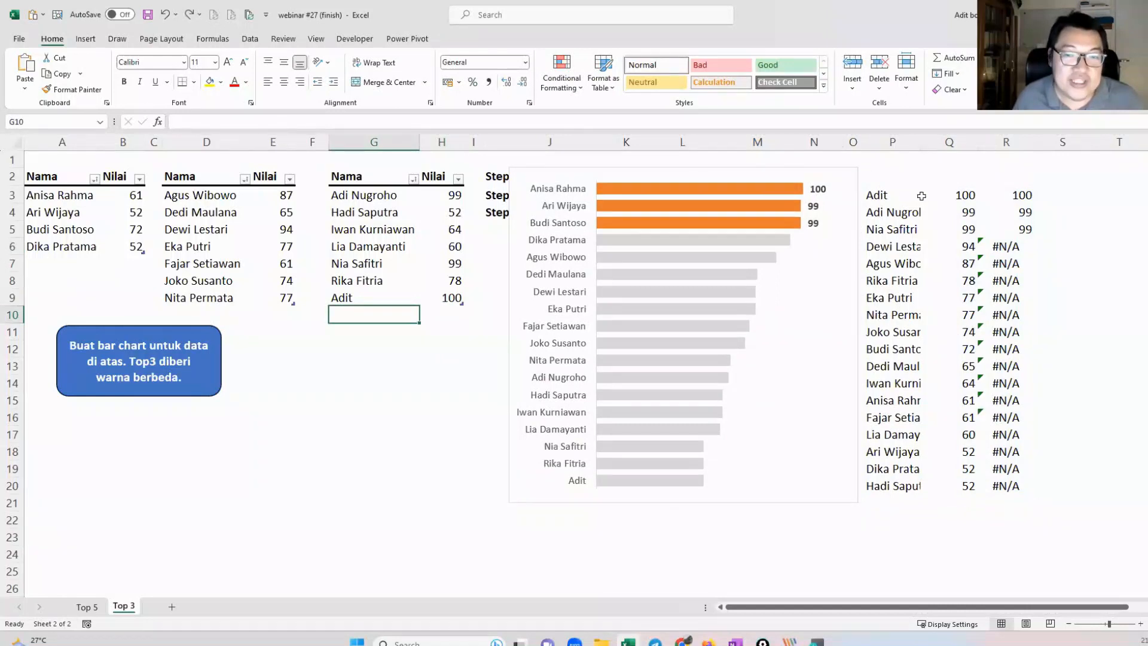
Step: Review the sorted range P3:R20, and move the chart below the third table to uncover the stacked table
left_click_drag(908, 192, 1008, 469)
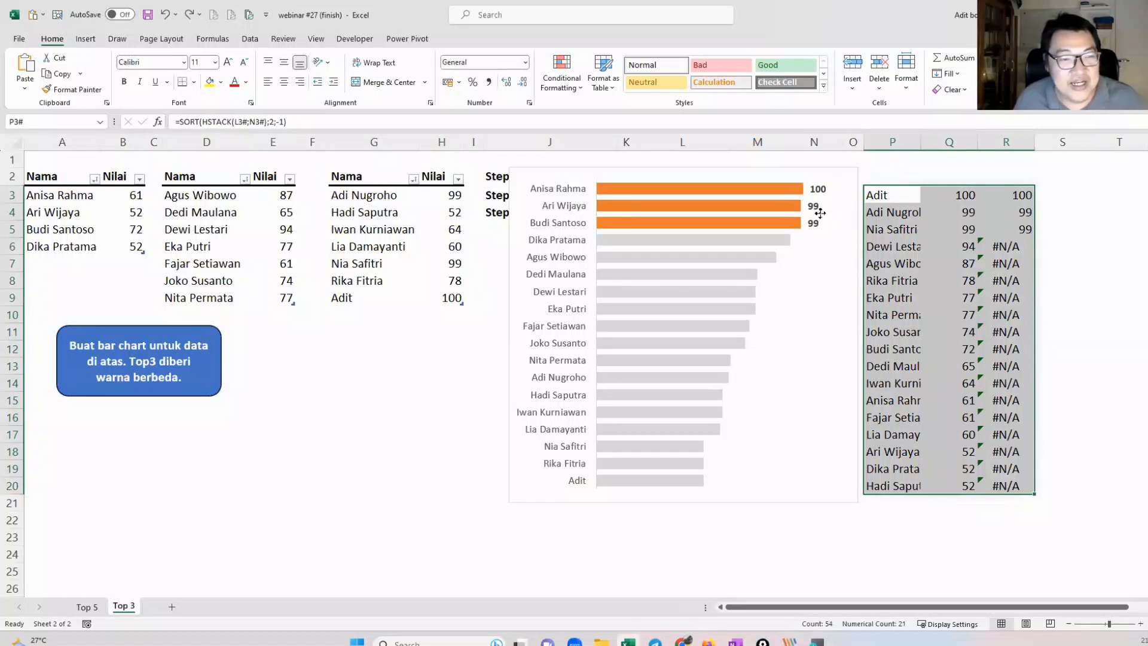
left_click(811, 251)
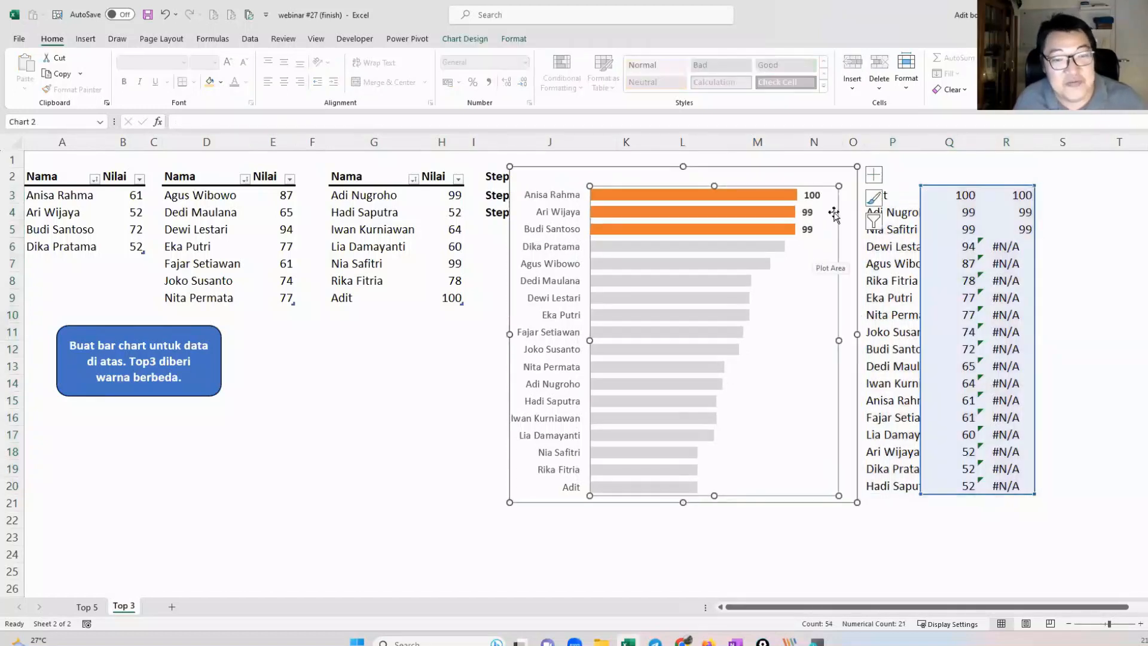
left_click_drag(770, 221, 543, 353)
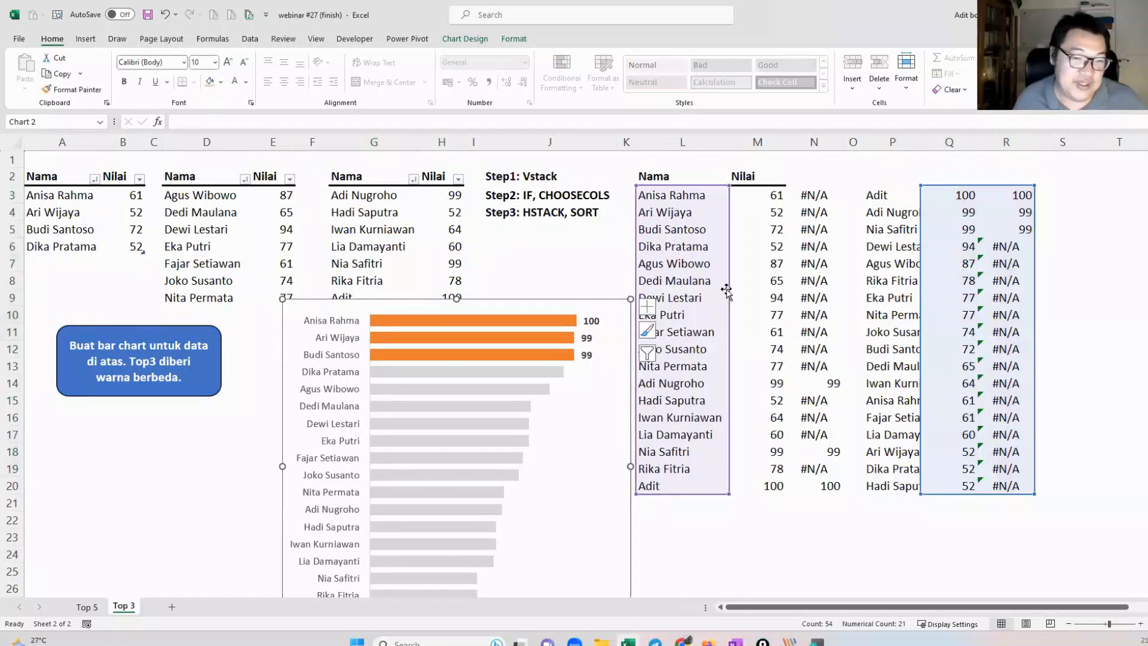
Step: Delete the existing Top 3 bar chart from the sheet
left_click(616, 311)
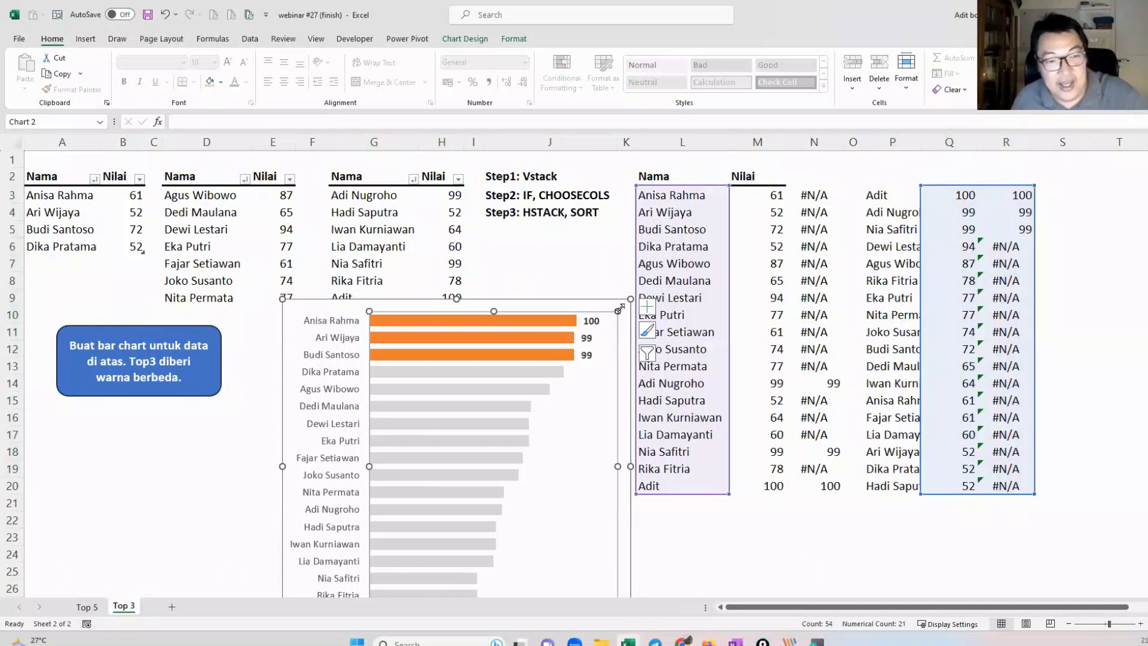
left_click(623, 328)
key("Delete")
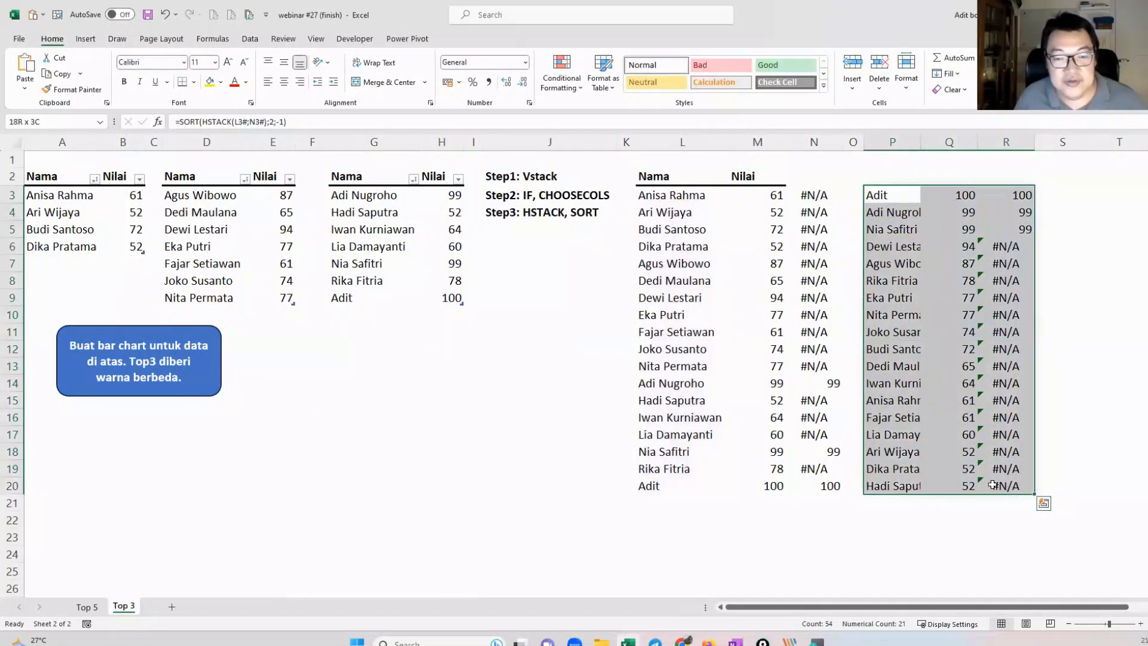
Step: Insert a 2-D clustered bar chart from the sorted range P3:R20 and move it nearer the source tables
left_click(86, 39)
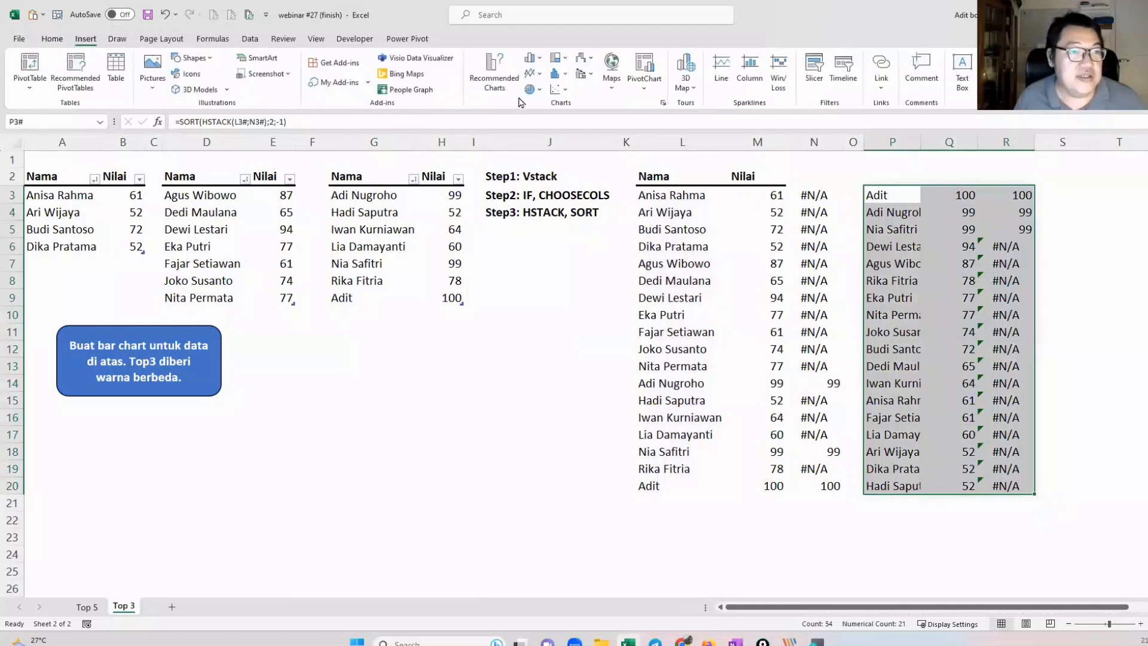
left_click(534, 62)
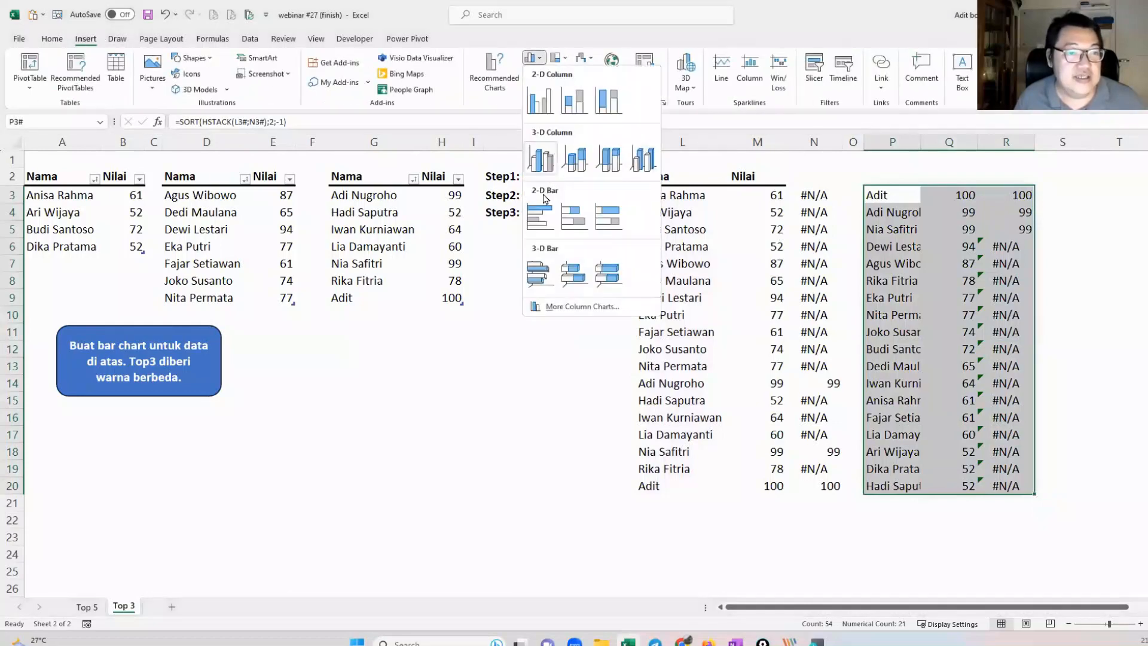
left_click(538, 215)
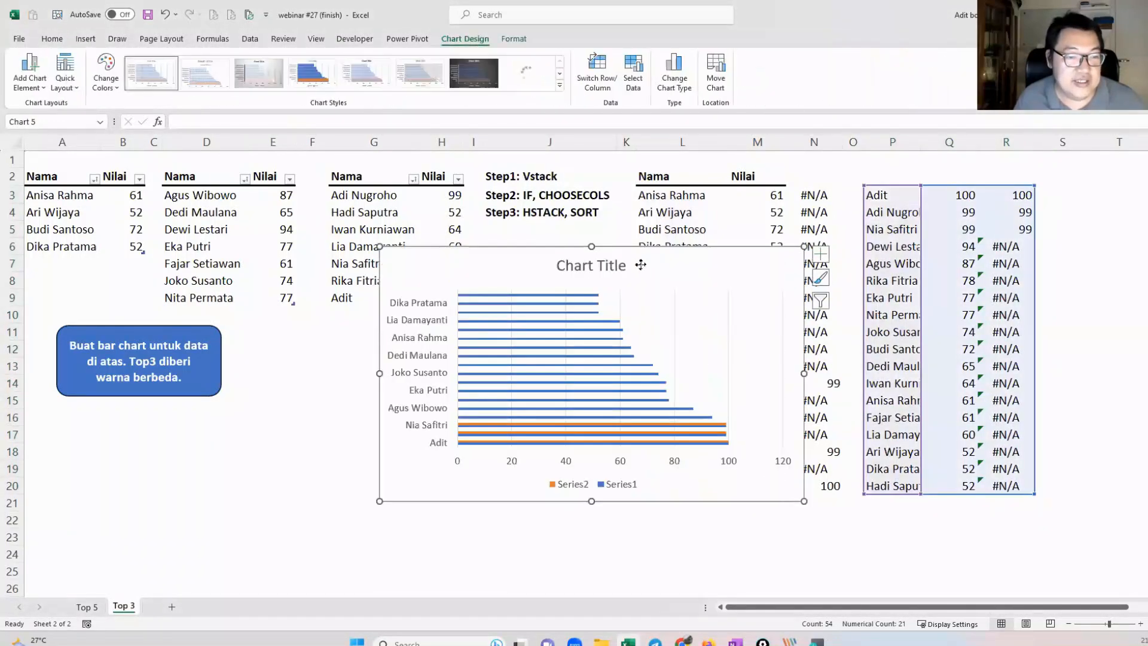
left_click_drag(606, 235, 564, 255)
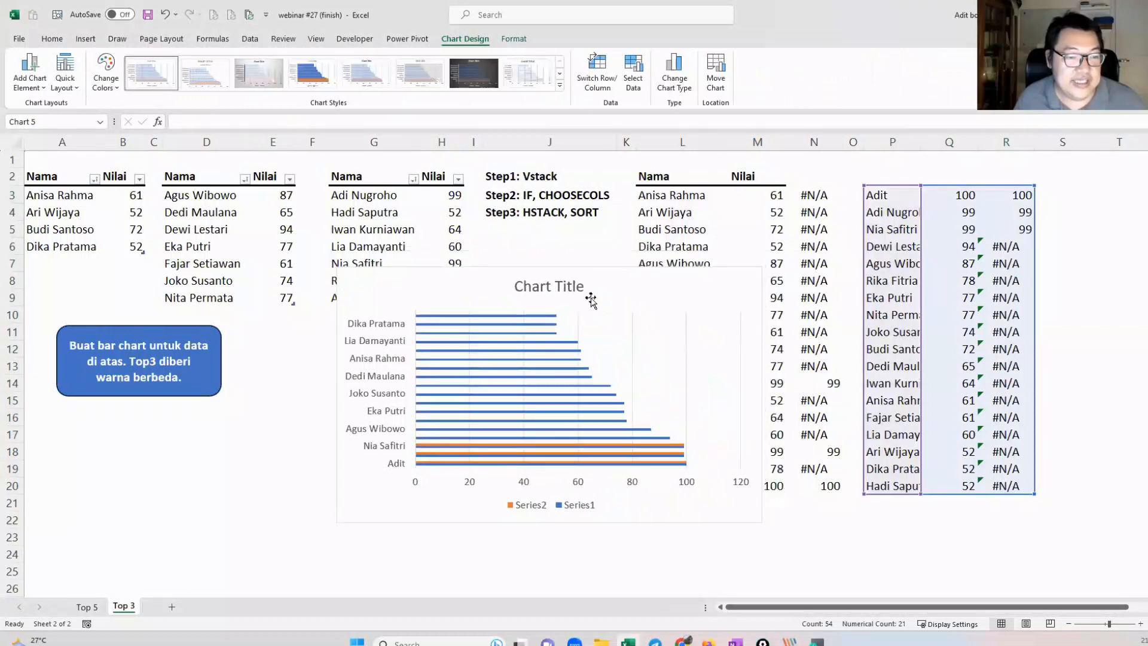
Step: Set the chart's vertical category axis to show categories in reverse order
left_click(394, 349)
right_click(395, 350)
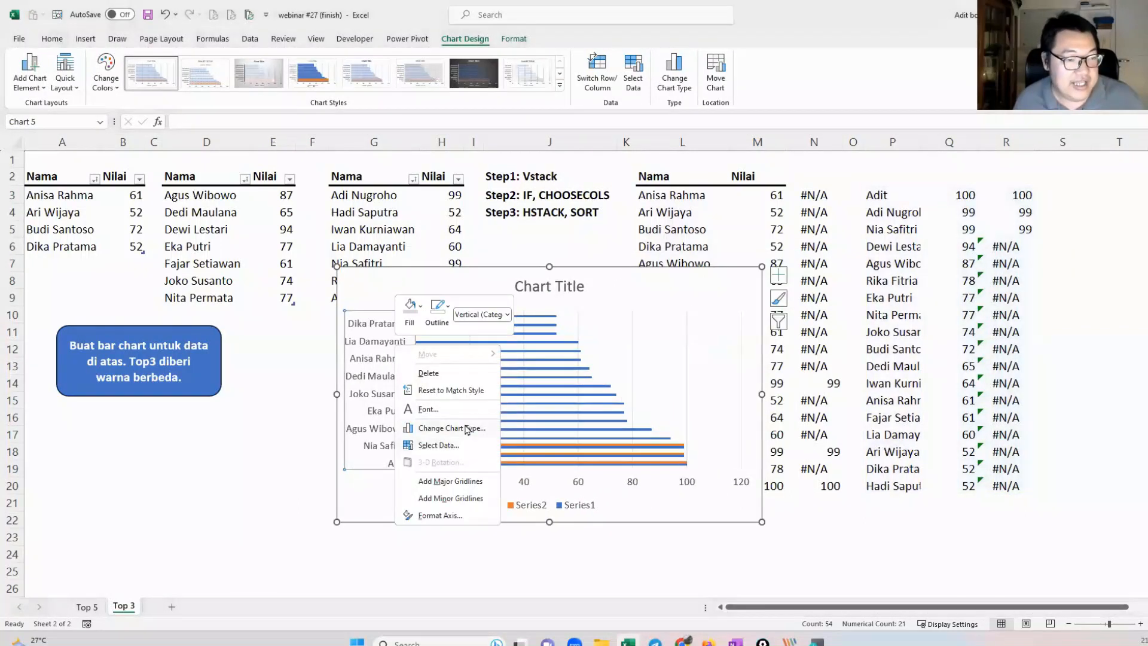
left_click(440, 515)
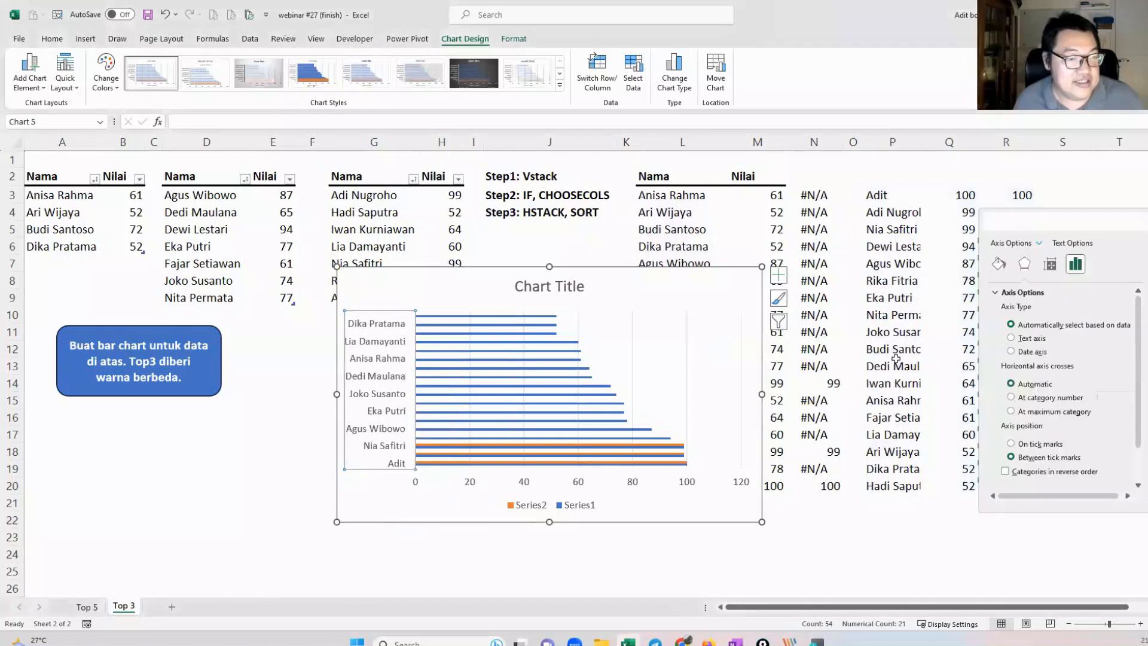
scroll(1076, 415, "down", 3)
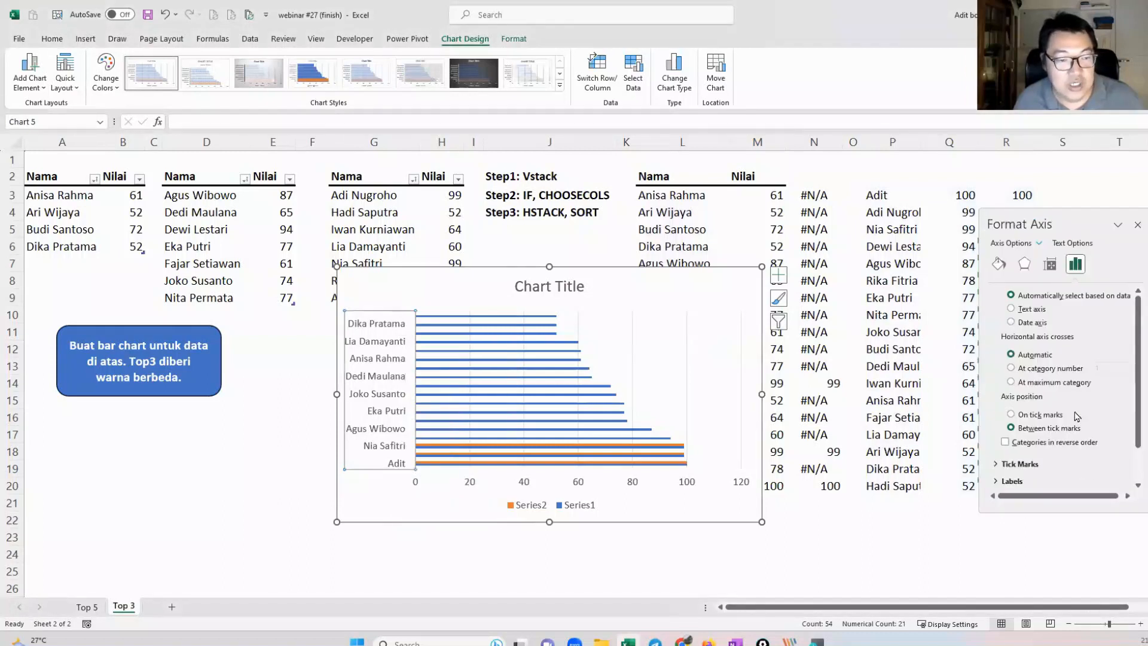
left_click(1057, 428)
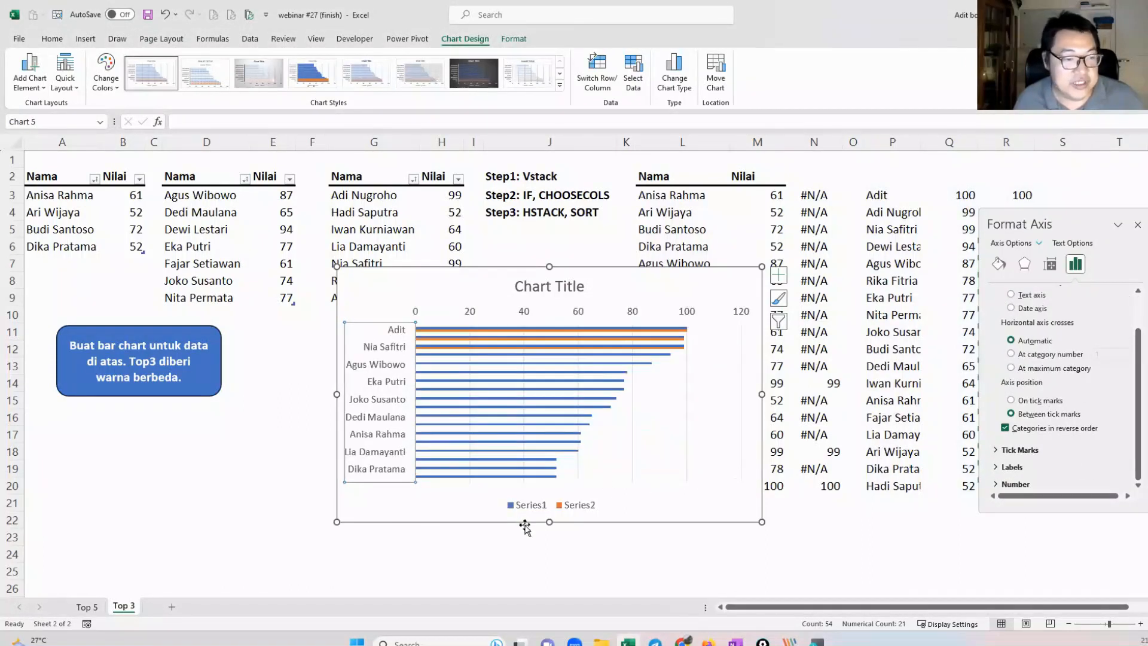
Step: Make the chart taller, shift it slightly, and delete its title
left_click_drag(548, 522, 549, 574)
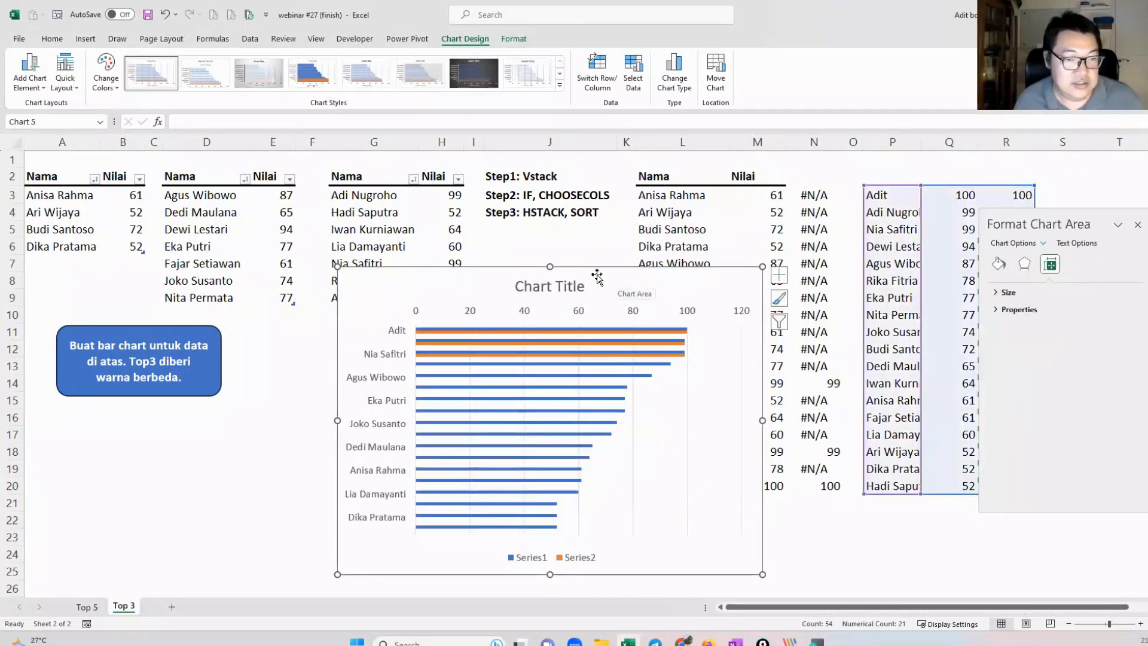
left_click_drag(570, 284, 531, 303)
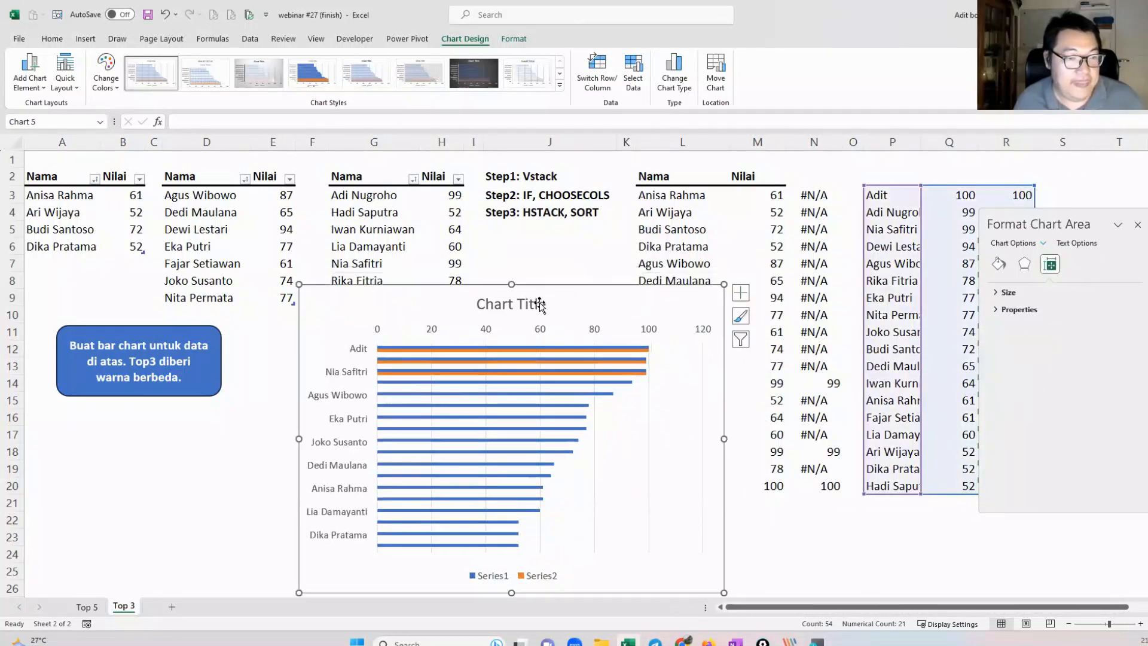
left_click(540, 304)
key("Delete")
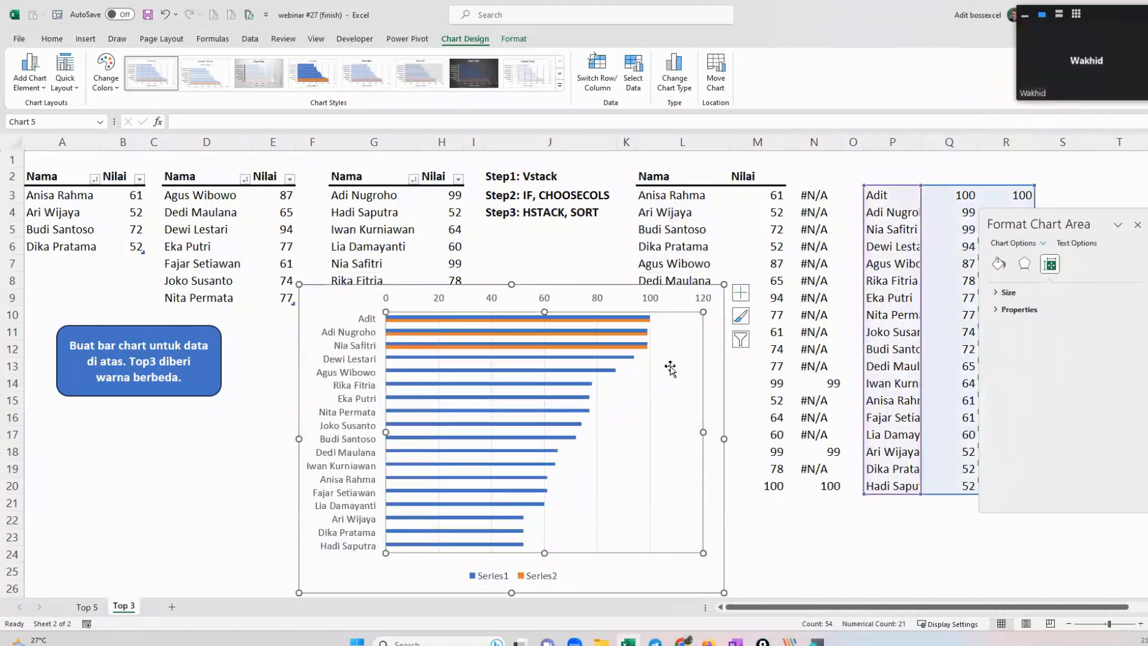
Step: Move the chart clear of the stacked range and examine the SORT and HSTACK formula in P3
left_click(672, 366)
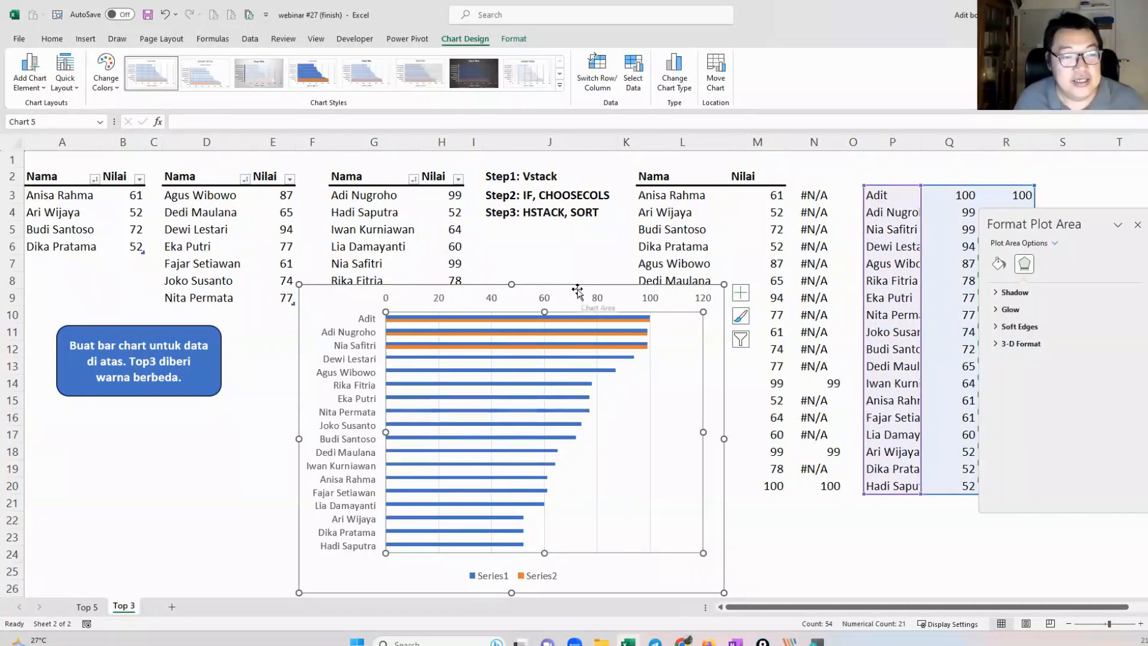
left_click_drag(577, 289, 458, 352)
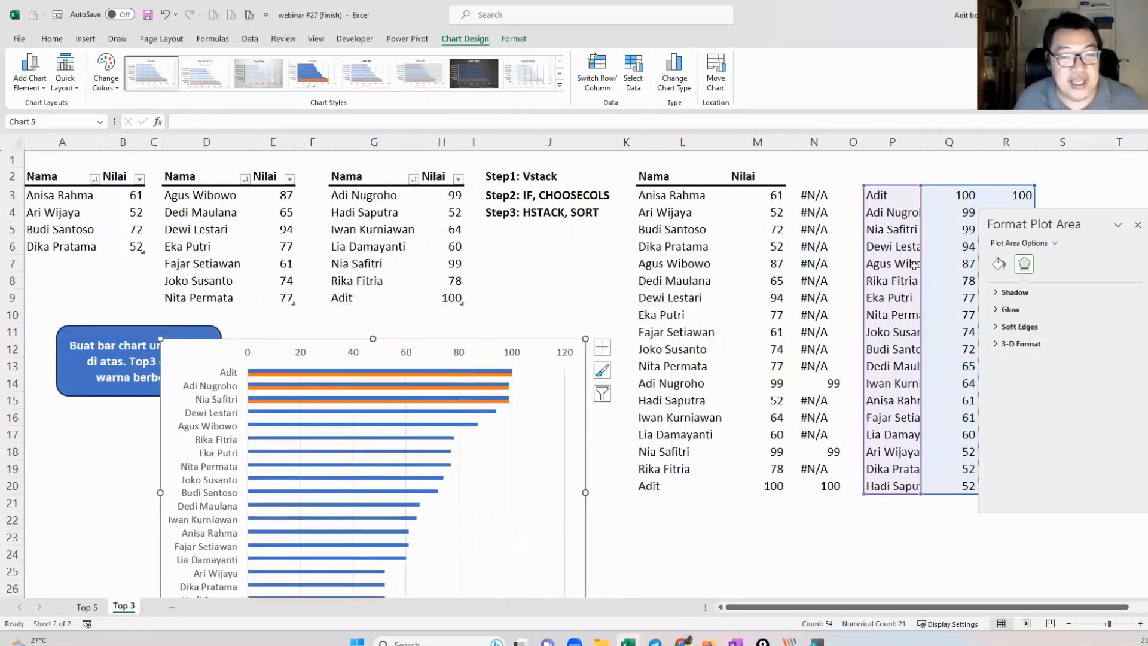
left_click_drag(682, 142, 814, 142)
left_click(890, 198)
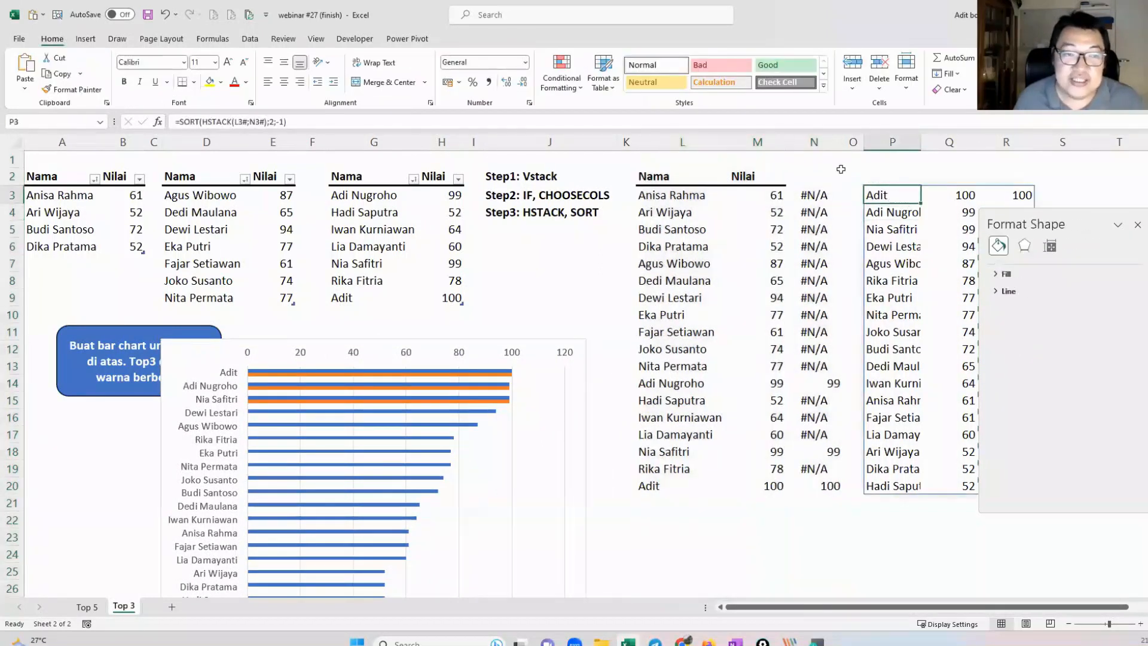
left_click(657, 120)
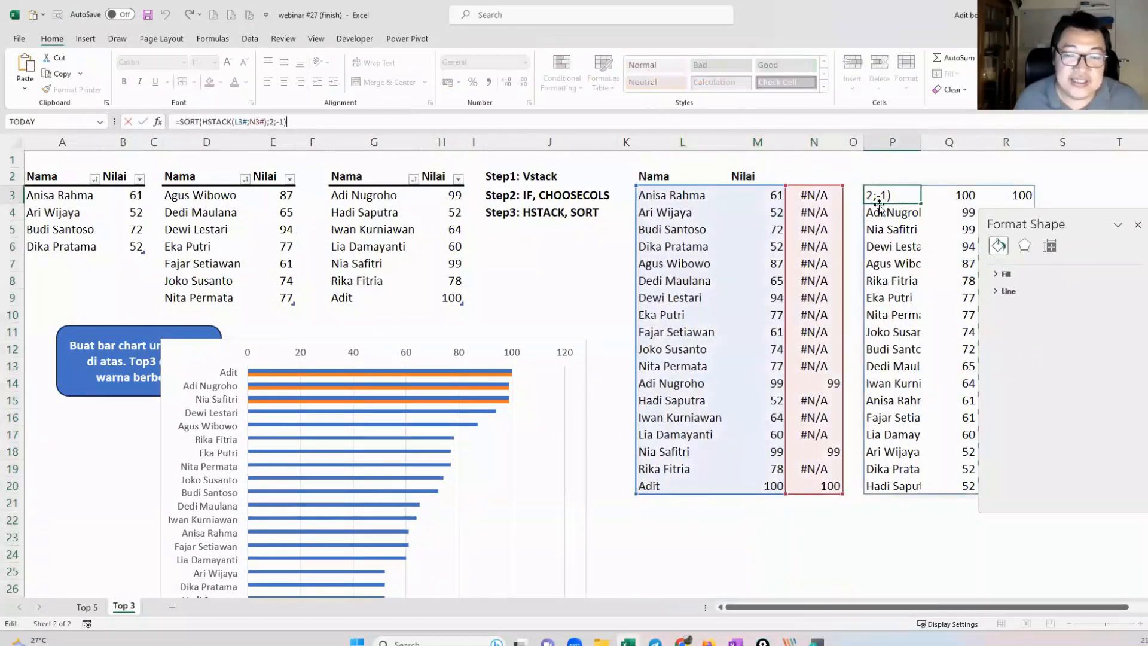
key("Escape")
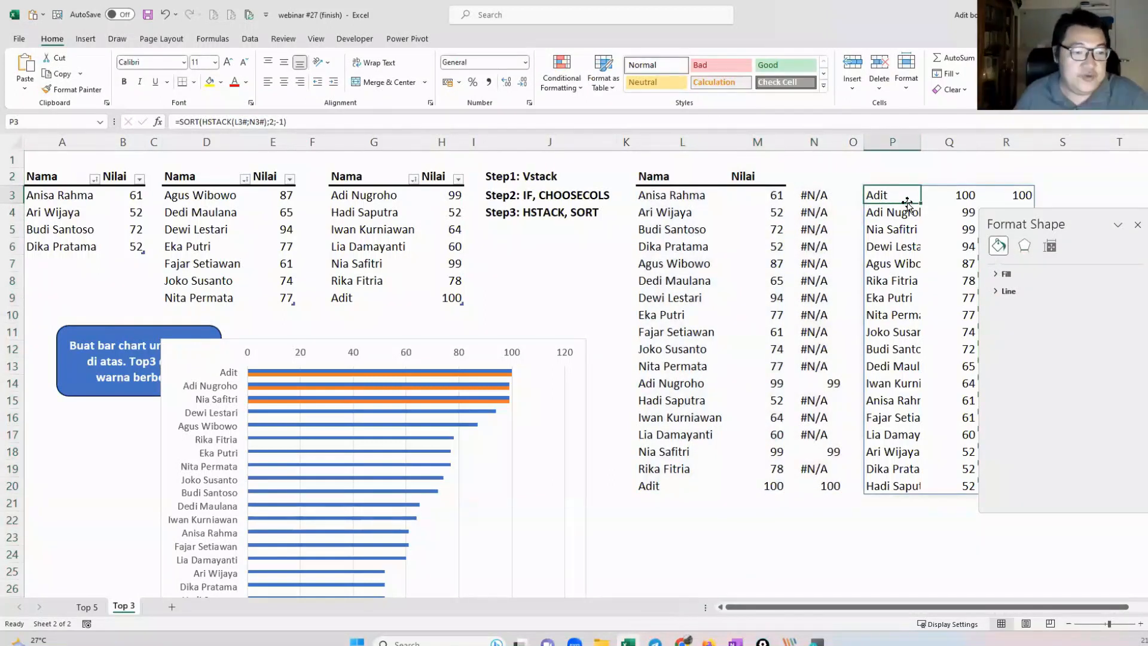
left_click_drag(508, 340, 605, 251)
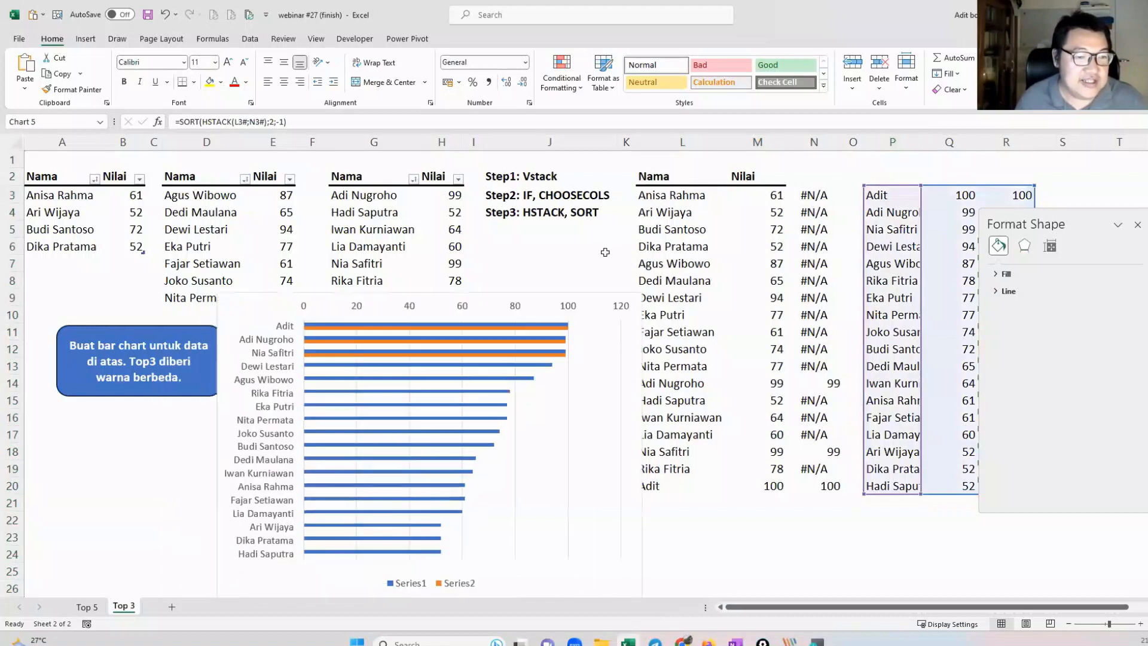
Step: Delete the chart's horizontal value axis and make the category name labels bold
left_click(575, 306)
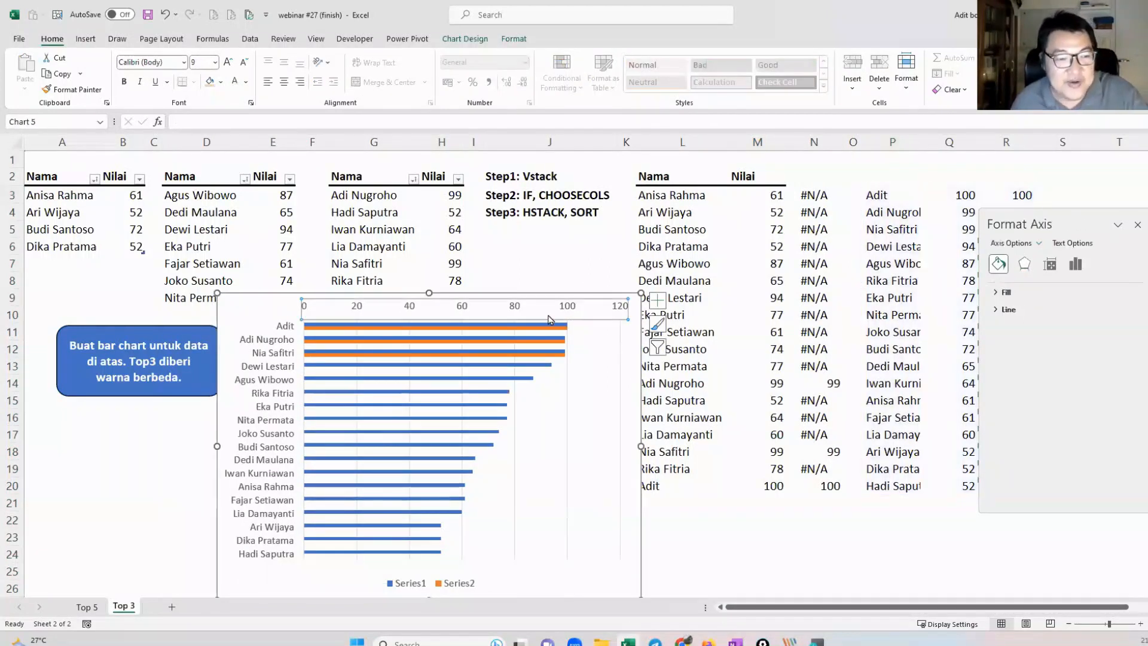
key("Delete")
left_click(263, 440)
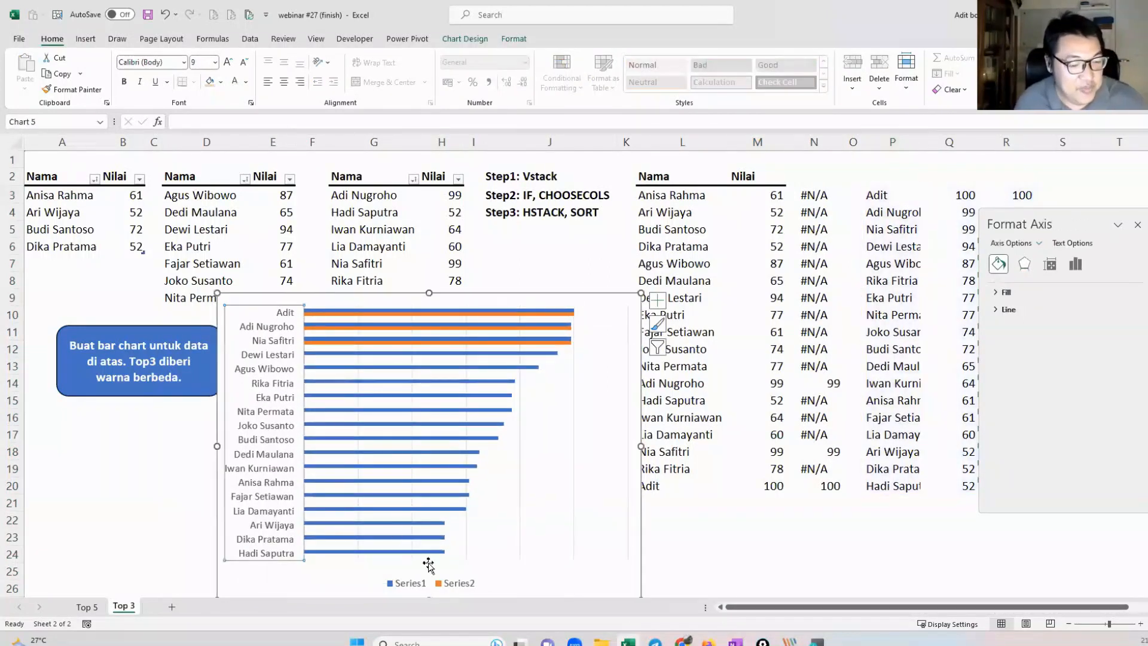
Step: Remove the legend and the vertical gridlines from the chart
left_click(430, 582)
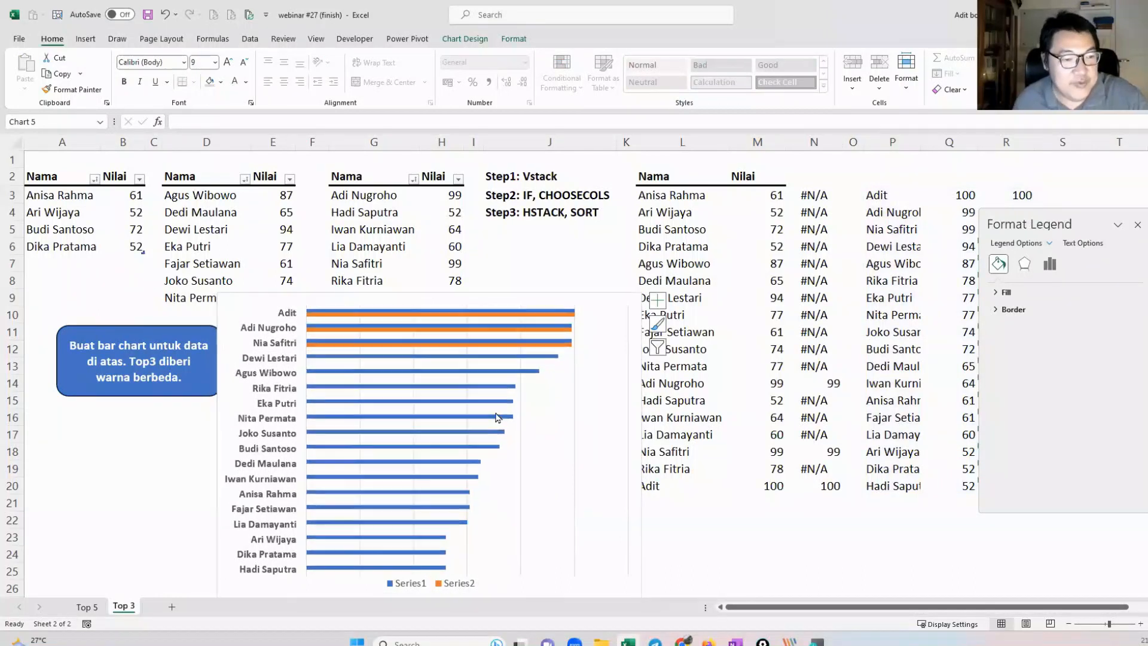
key("Delete")
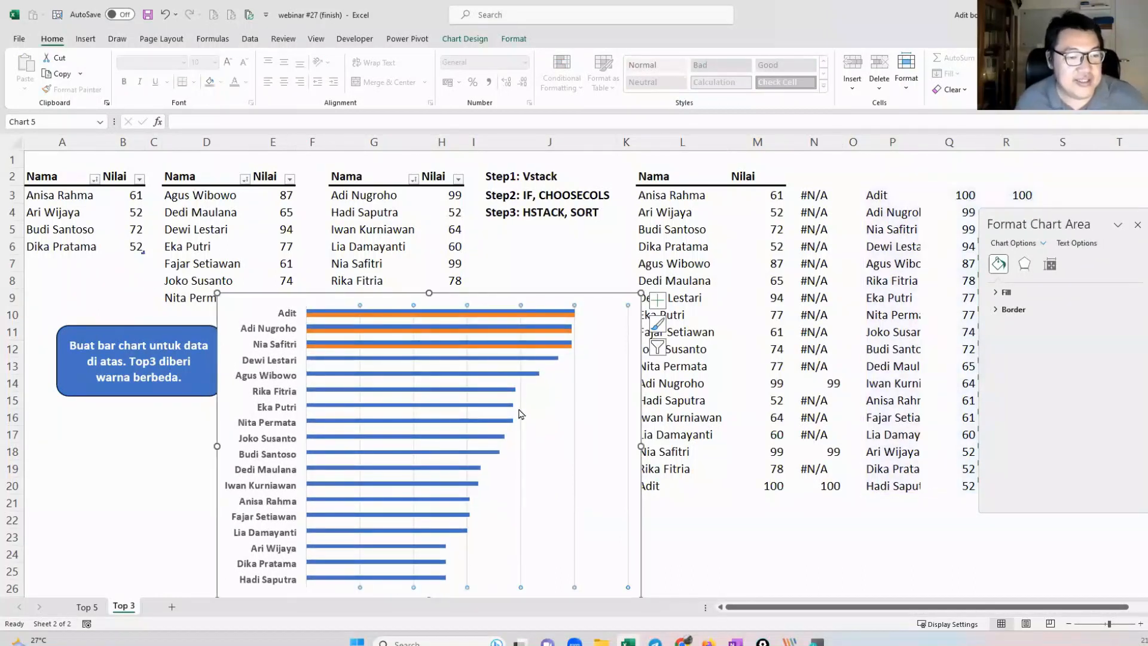
left_click(520, 413)
key("Delete")
Step: Set the bar series' gap width to 50% and series overlap to 100%
left_click(525, 365)
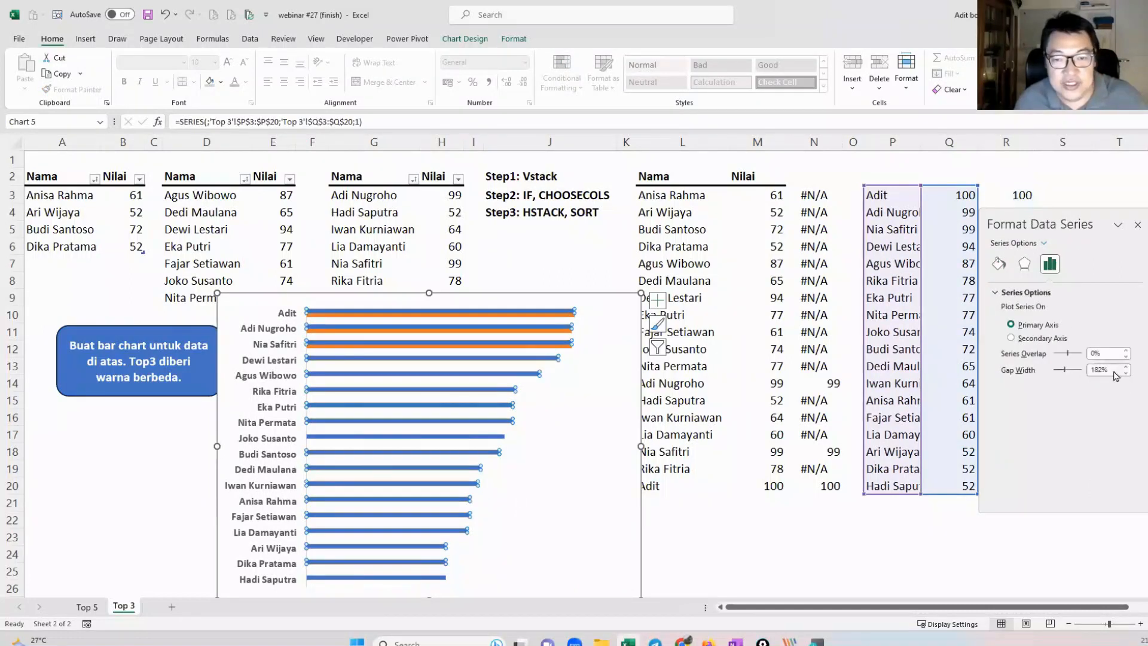
left_click(1115, 373)
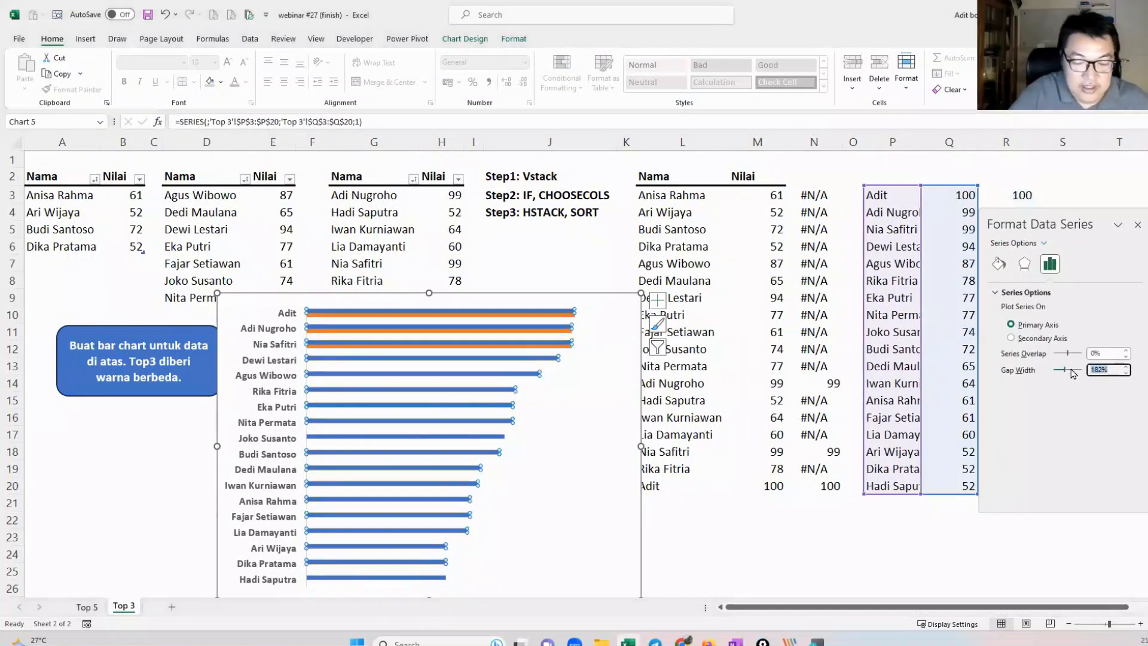
type("50")
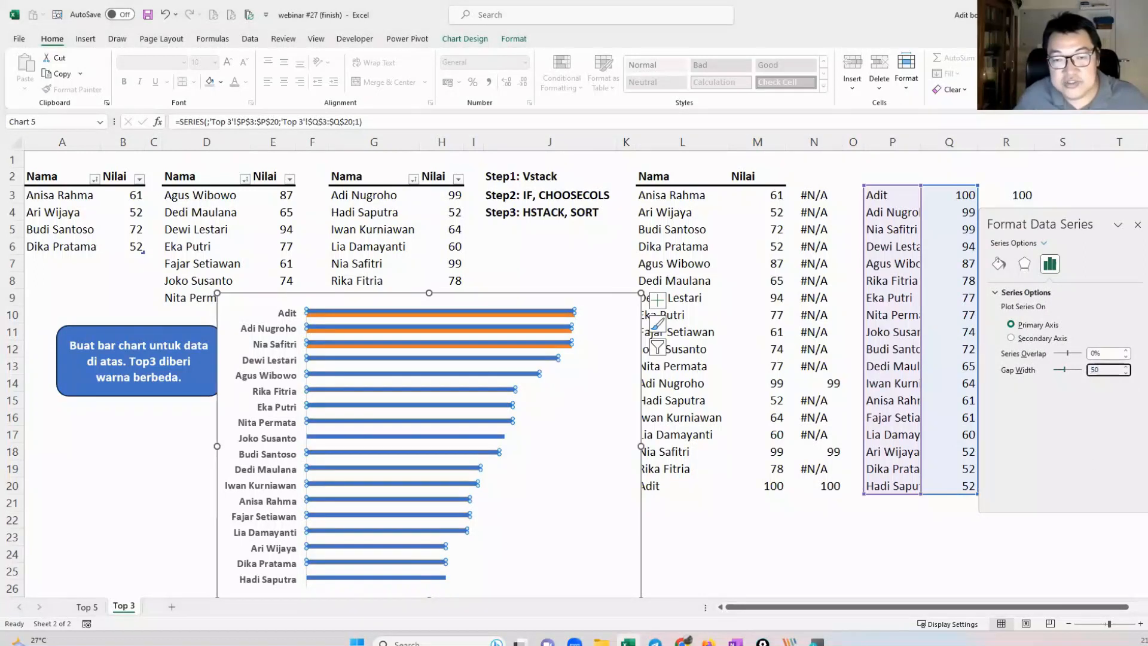
left_click_drag(1105, 354, 1090, 355)
key("Return")
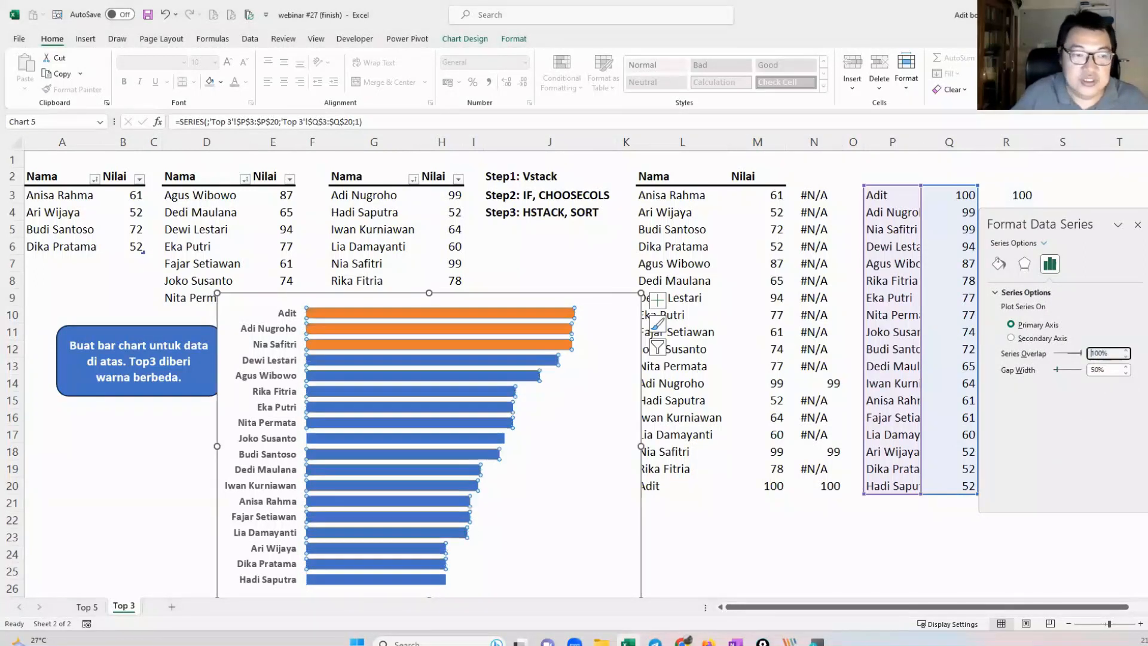
Step: Add data labels to the orange top-three series and place the chart below the third table
left_click(599, 305)
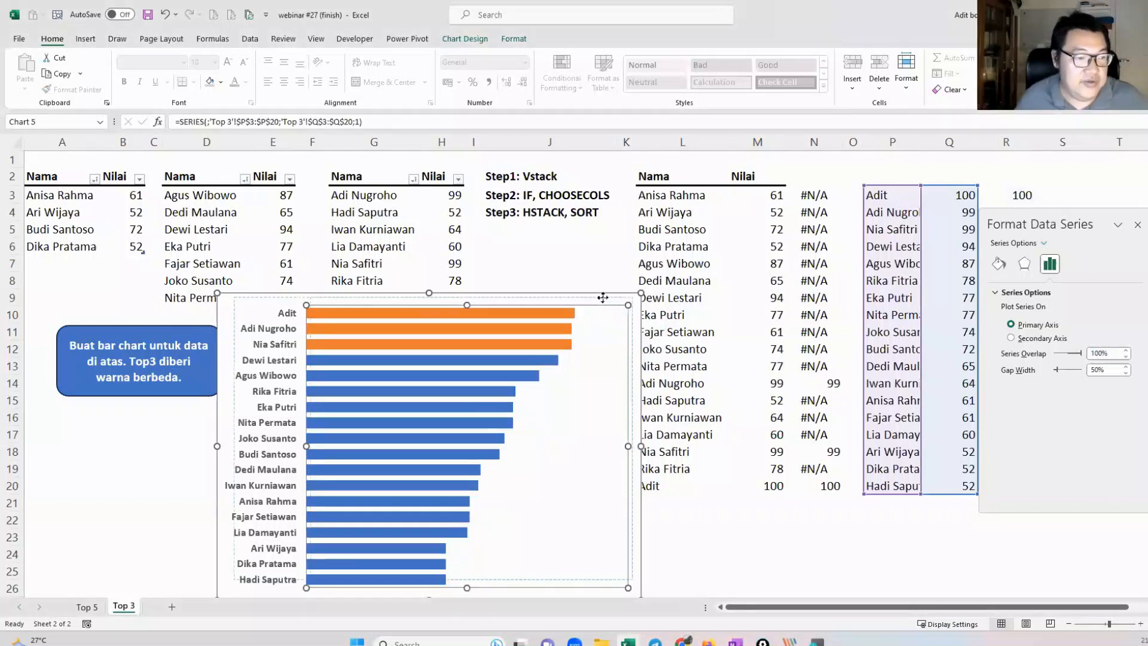
left_click_drag(599, 305, 792, 174)
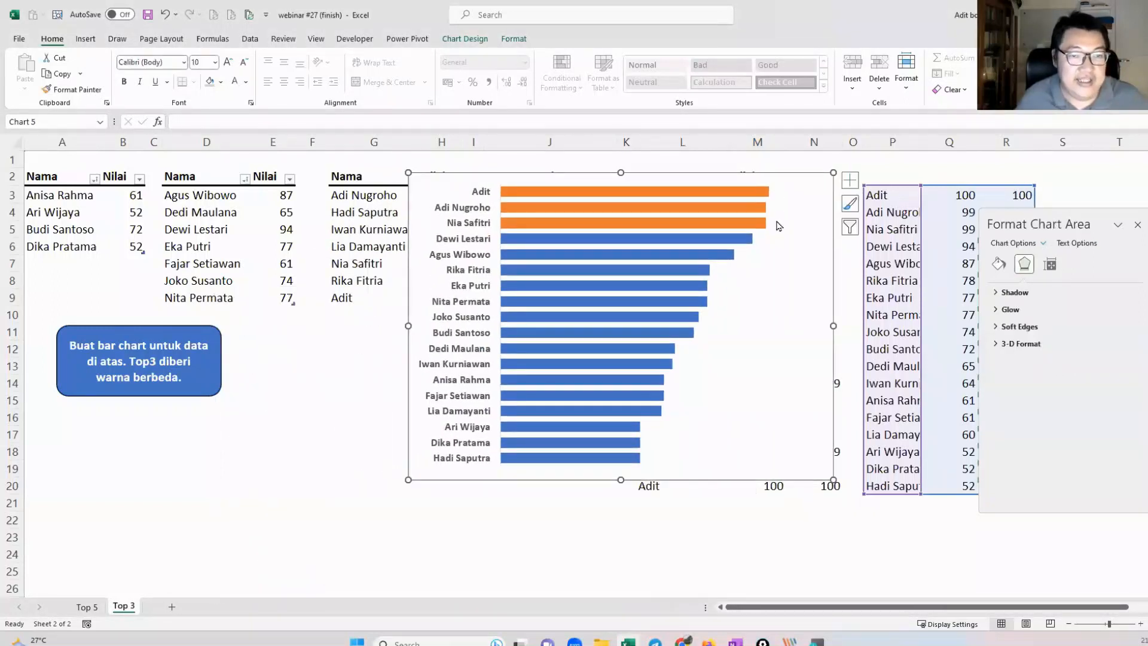
right_click(765, 192)
left_click(781, 292)
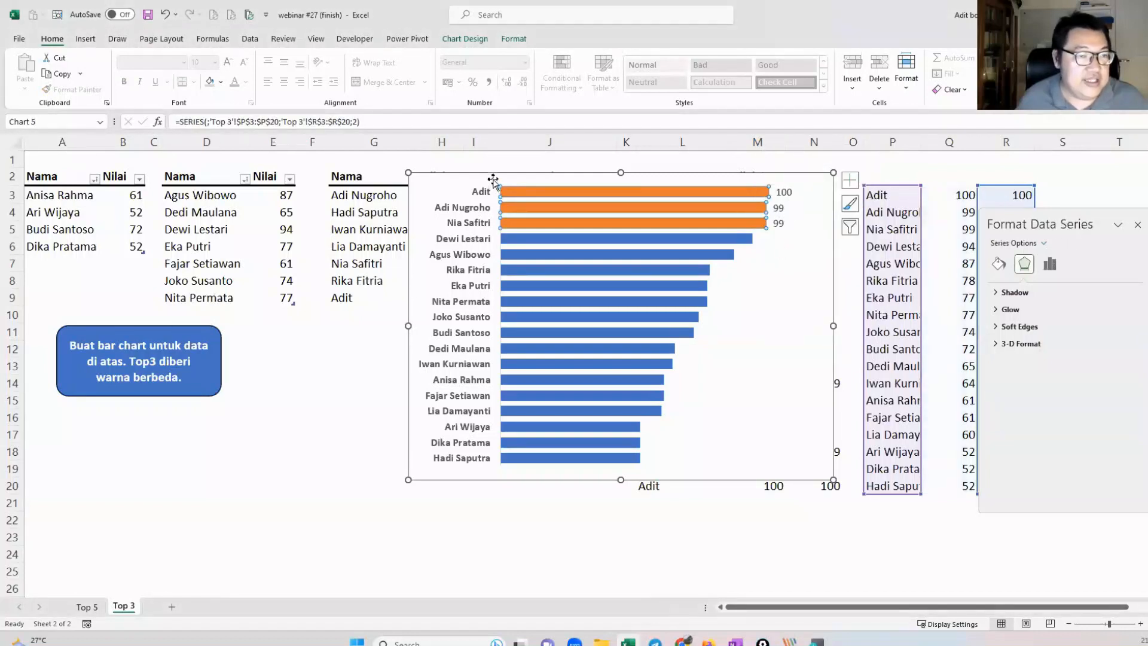
left_click_drag(492, 181, 354, 313)
left_click(367, 308)
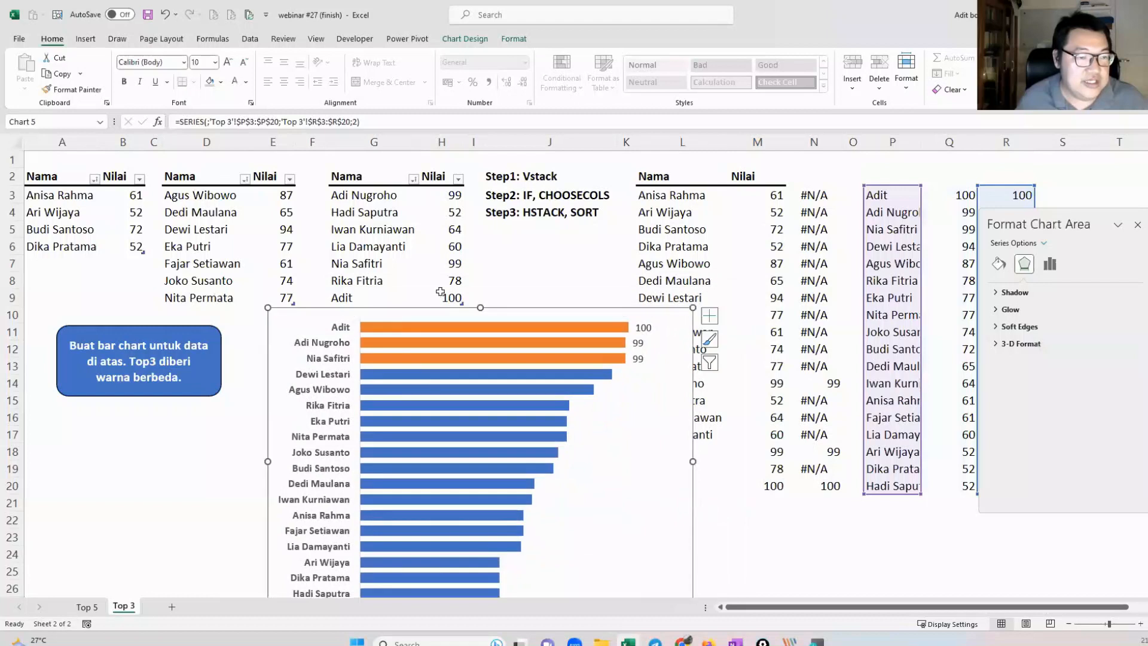
Step: Test the chart by setting the third table's Nilai in H9 to 50 and in H7 to 90
left_click(442, 295)
type("50")
key("Return")
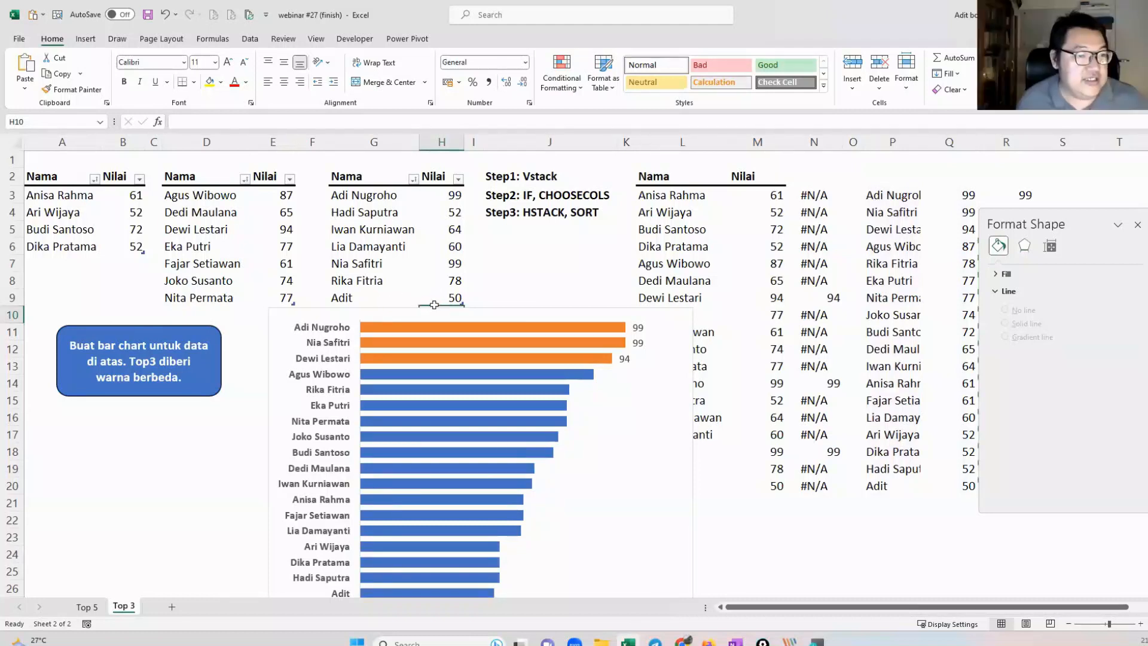
left_click(395, 263)
left_click(452, 265)
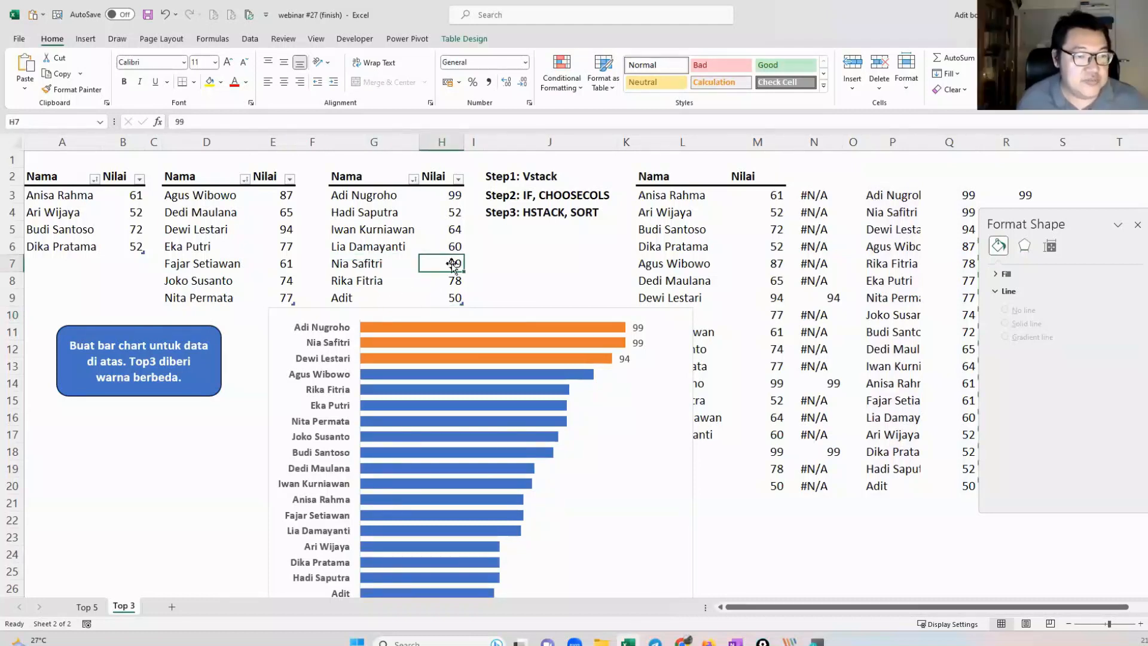
type("90")
key("Return")
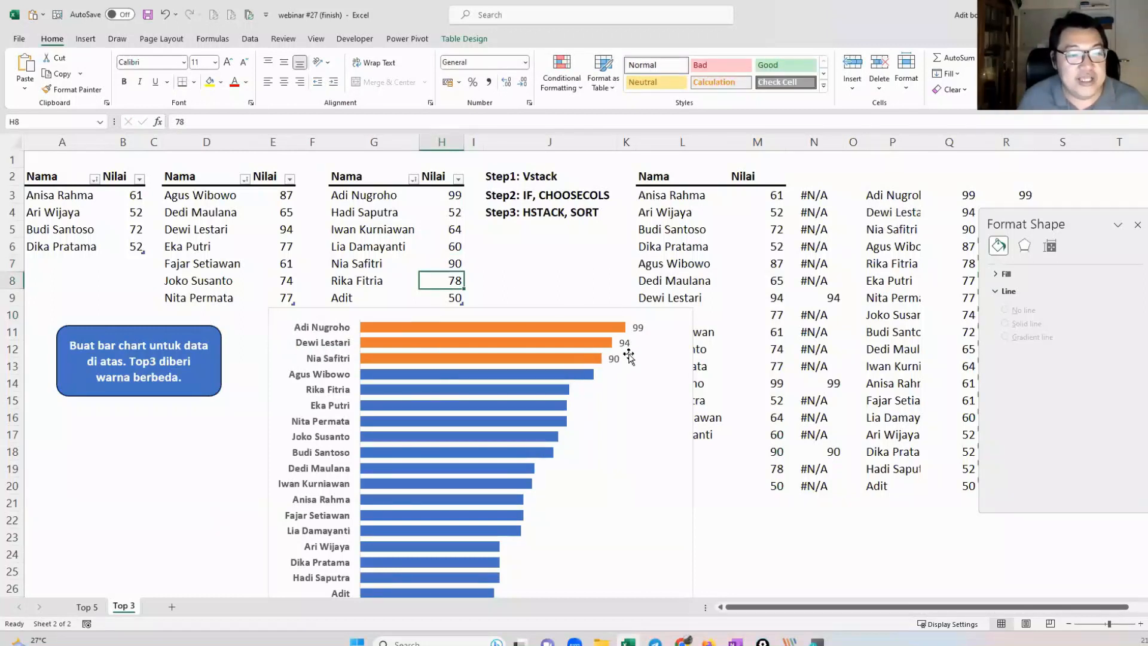
Step: Add a row in A7:B7 of the first table with a new person's name and a Nilai of 100
left_click(70, 259)
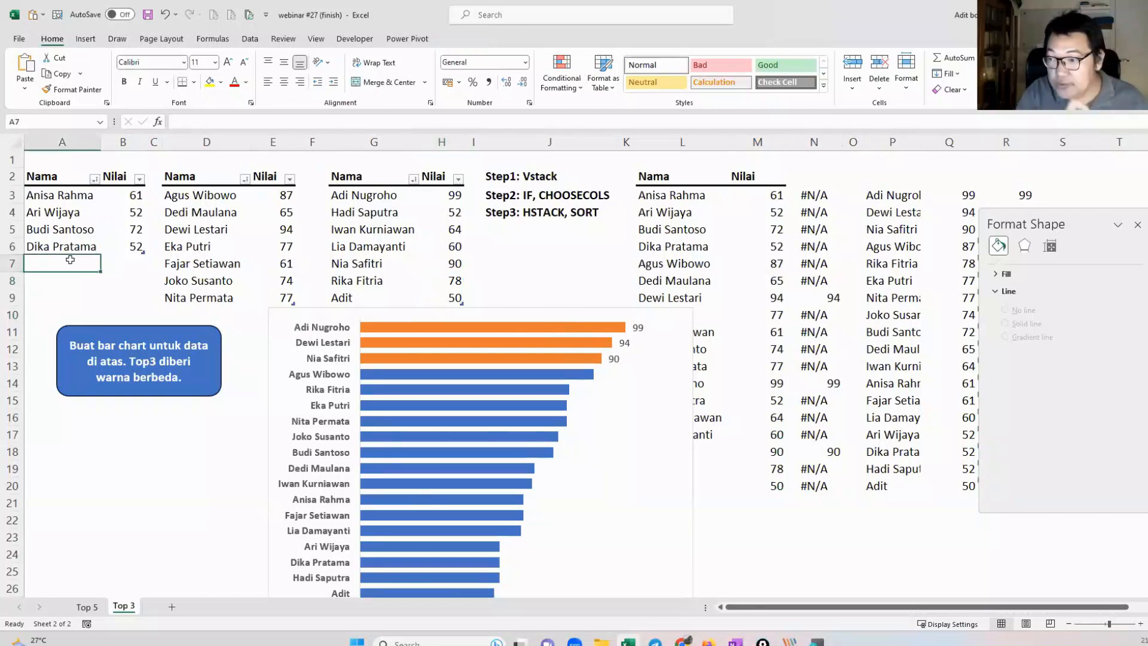
type("Desi")
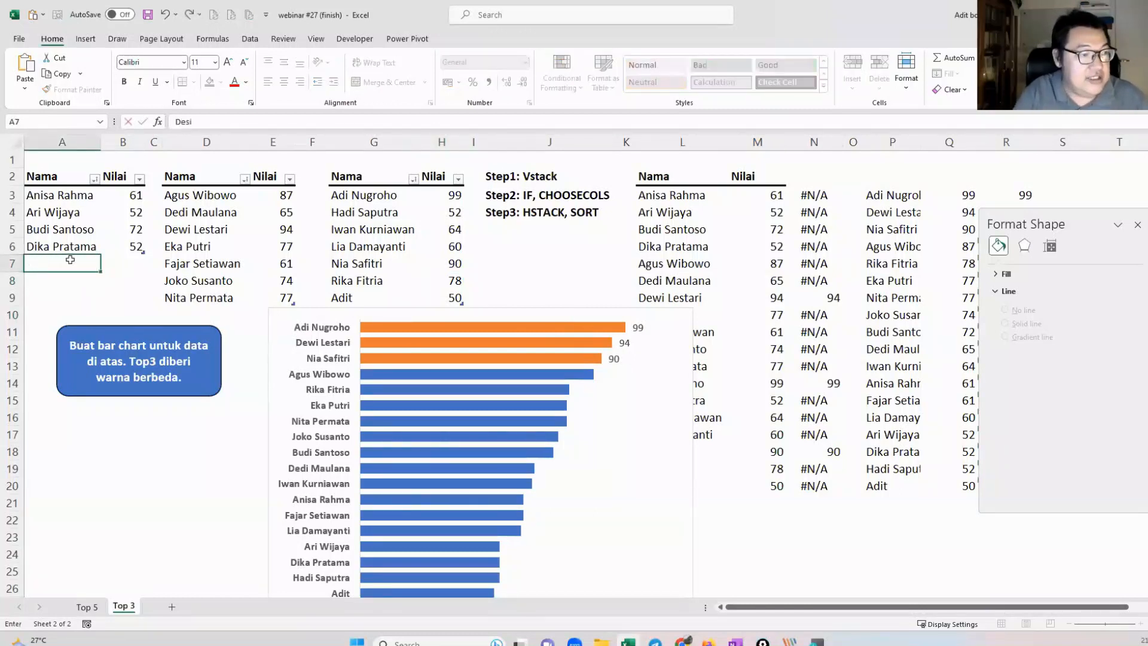
key("Tab")
type("100")
key("Return")
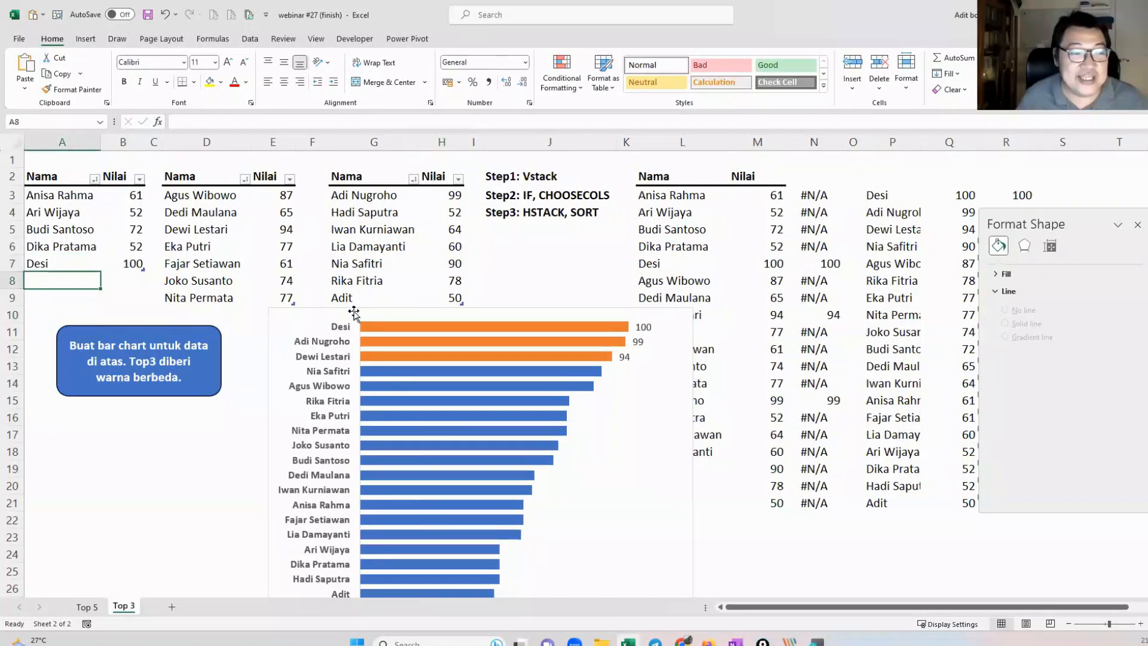
mouse_move(384, 336)
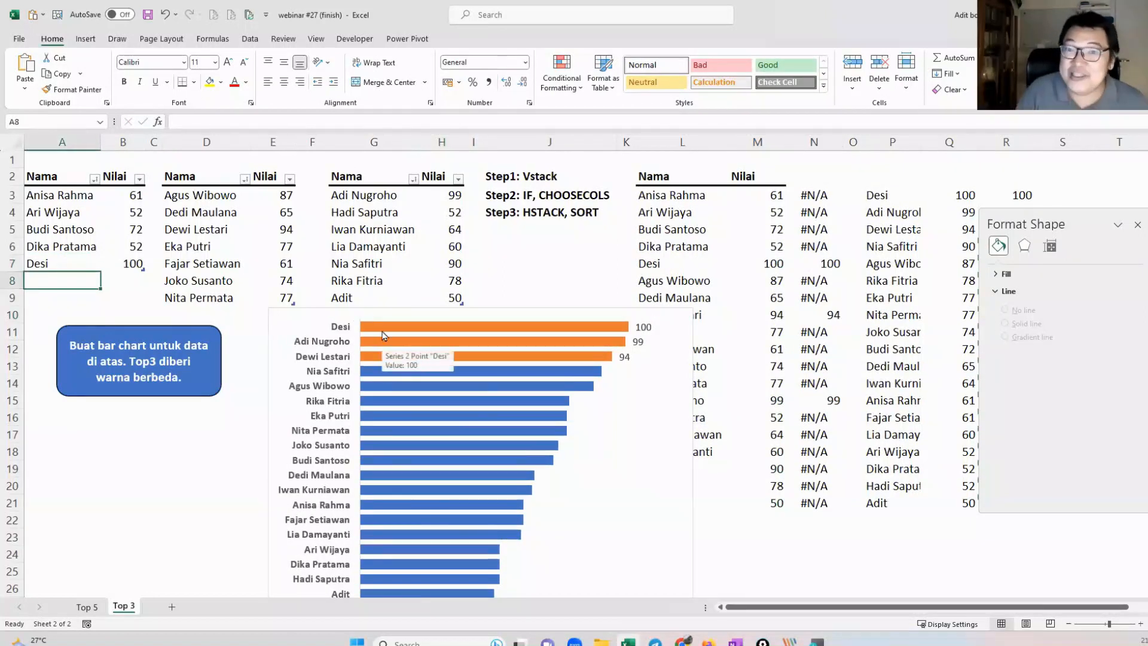